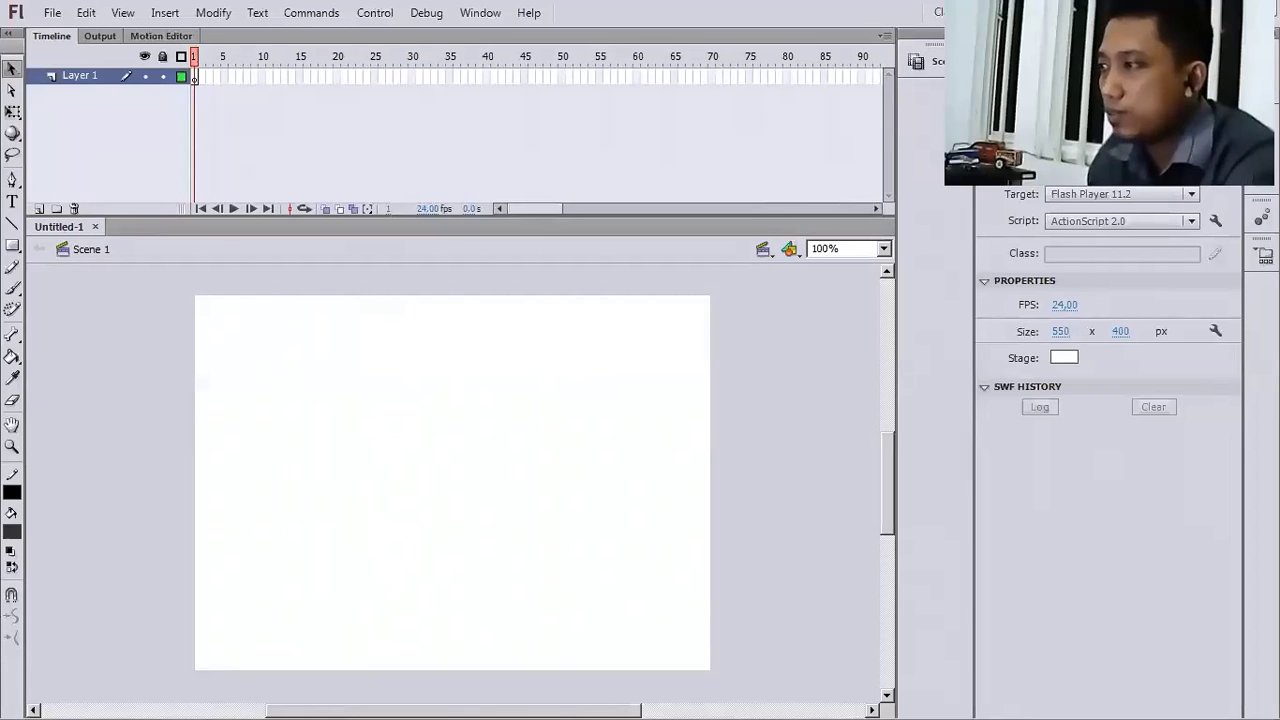
- Set the stage size to 800 x 600 px and fit the whole stage in view
left_click(1077, 334)
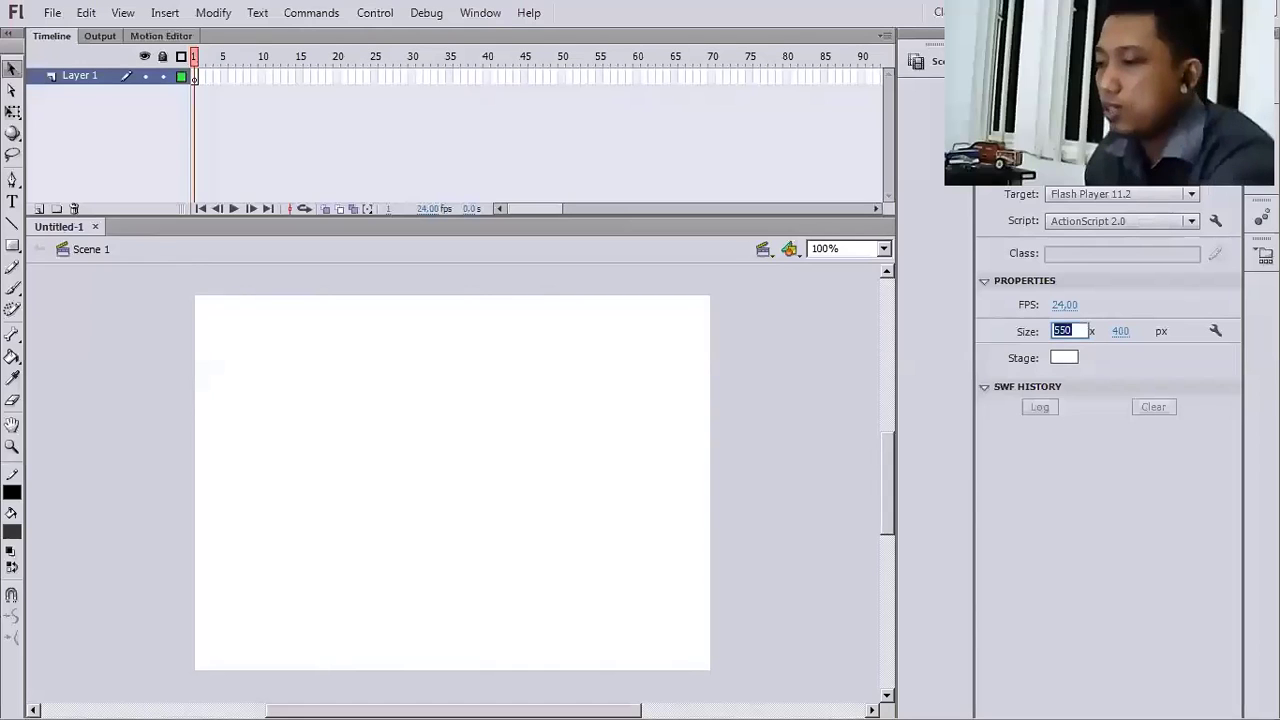
type("800")
key("Tab")
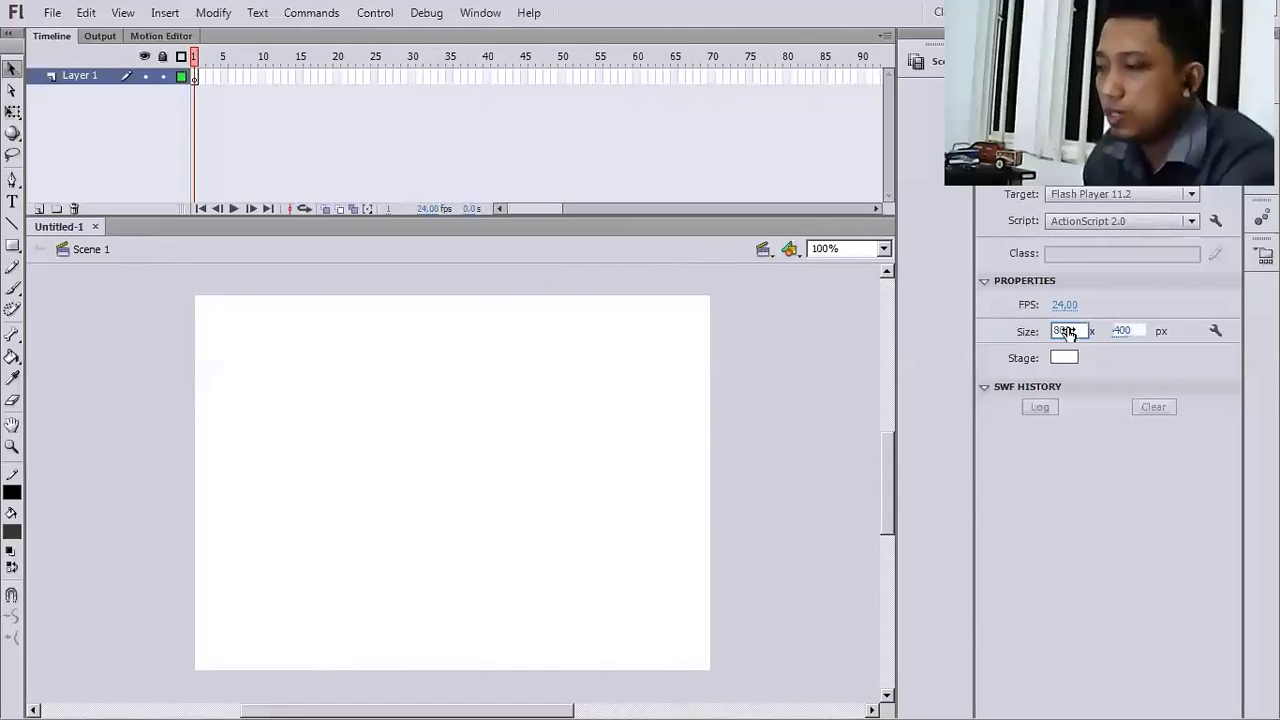
type("600")
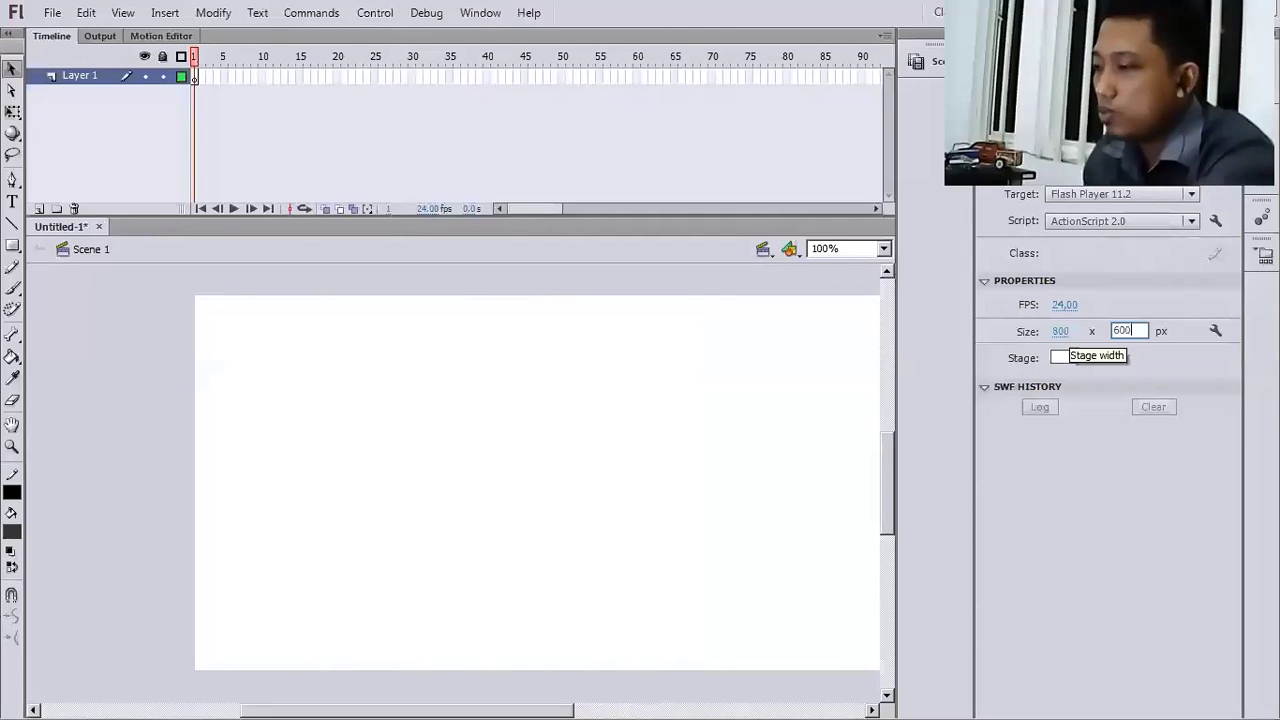
key("Return")
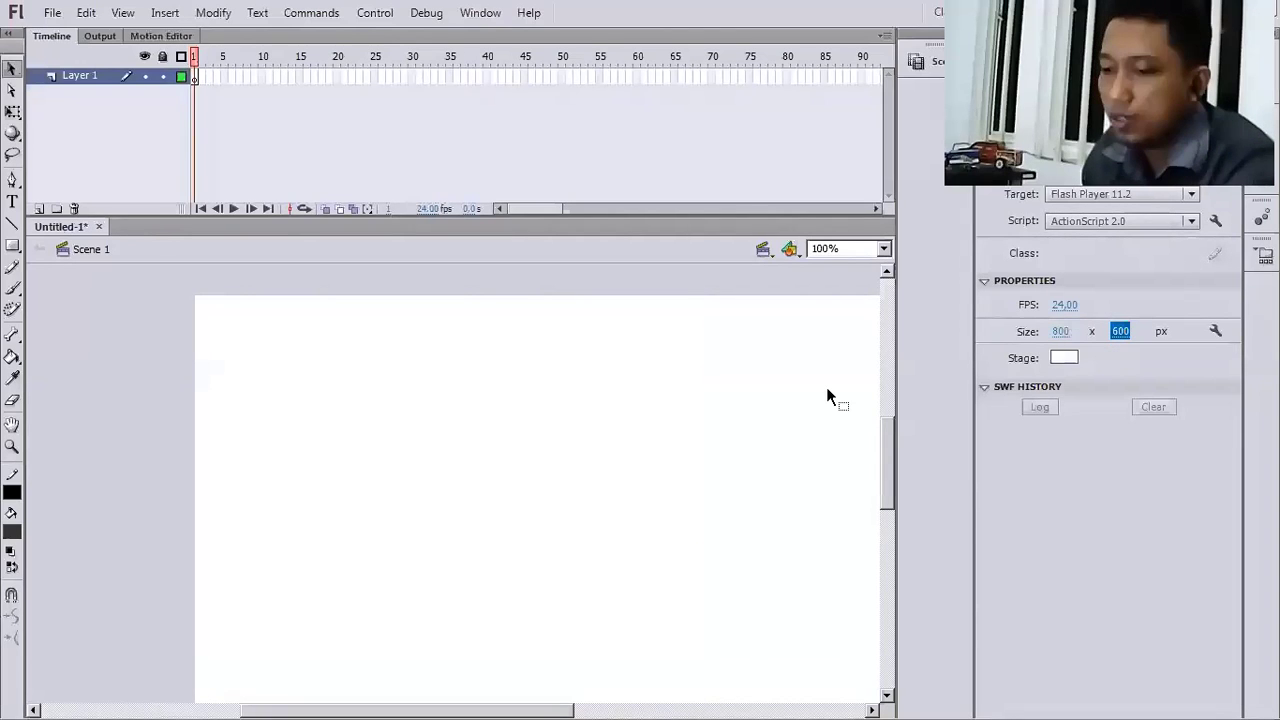
key("ctrl+2")
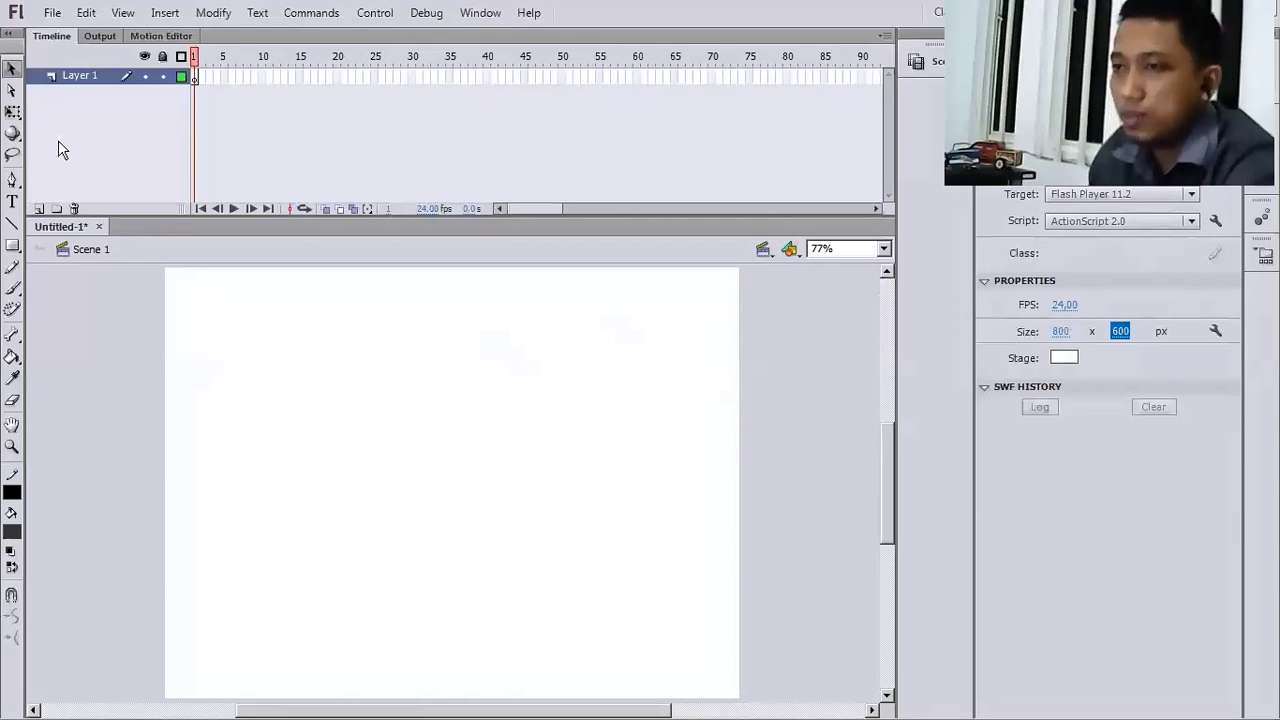
- Choose the Oval tool and rename Layer 1 to "dasar"
left_click(12, 247)
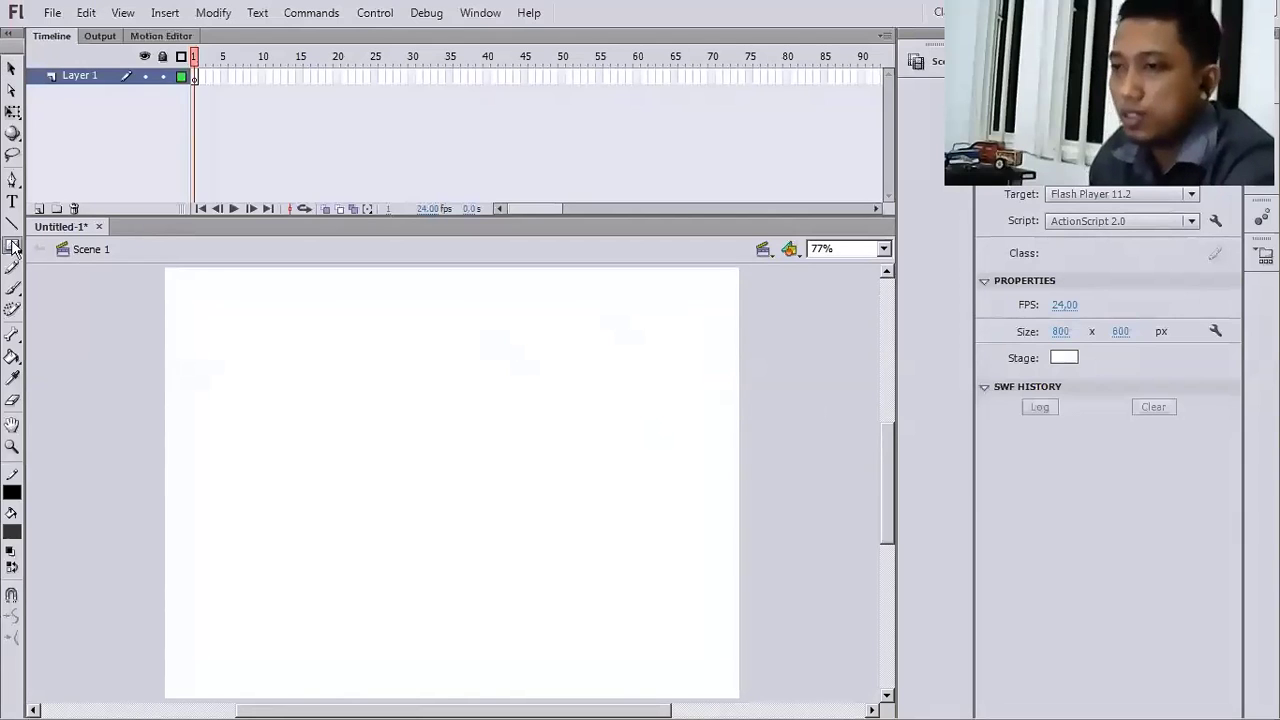
left_click(12, 247)
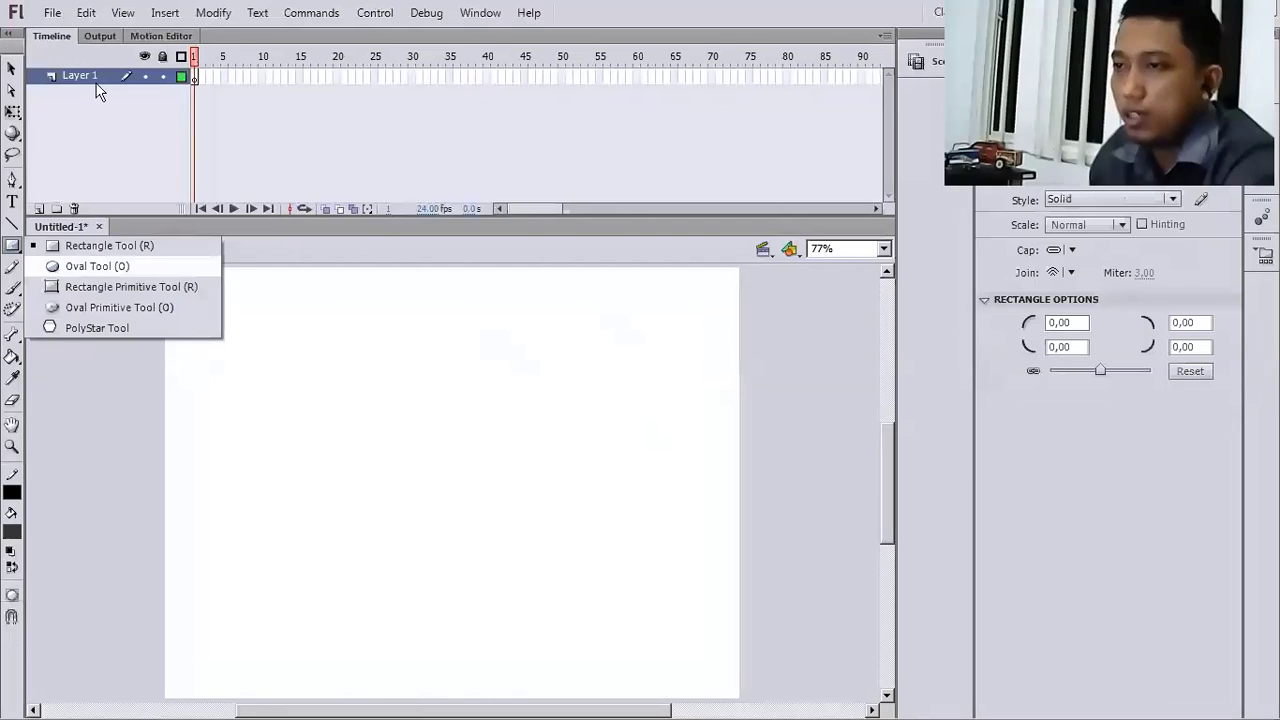
key("o")
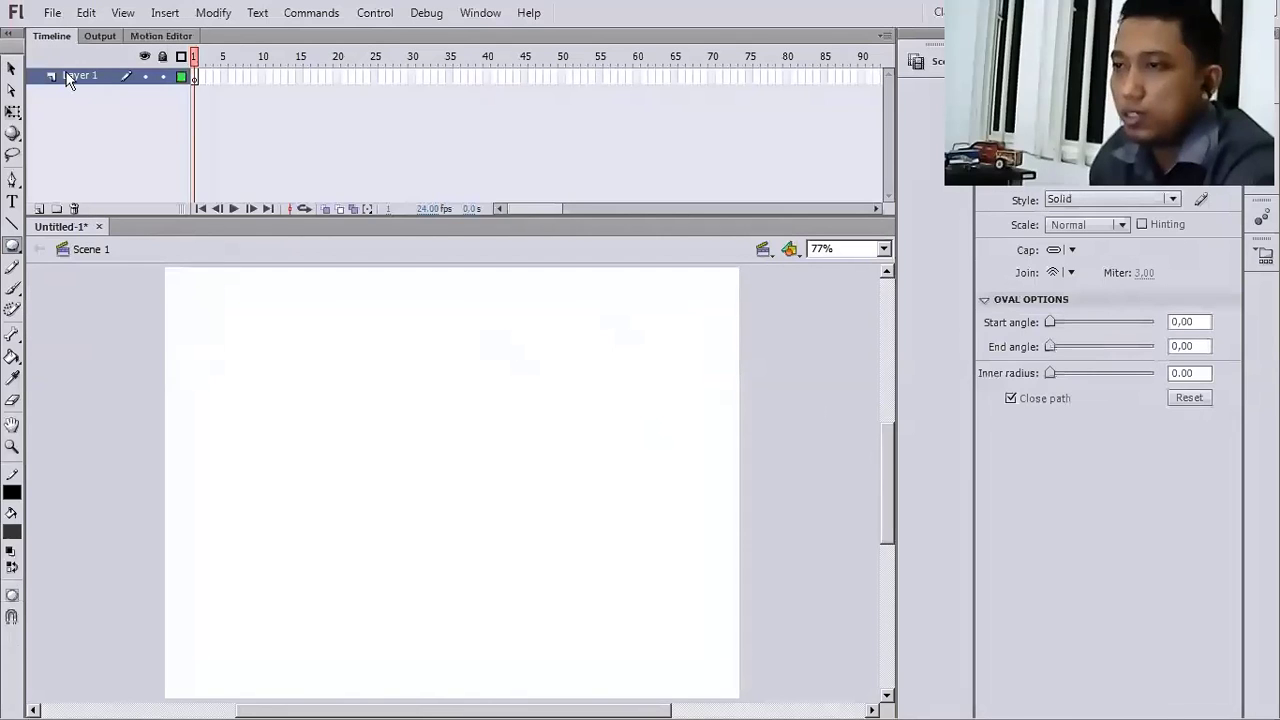
double_click(67, 77)
type("dsar")
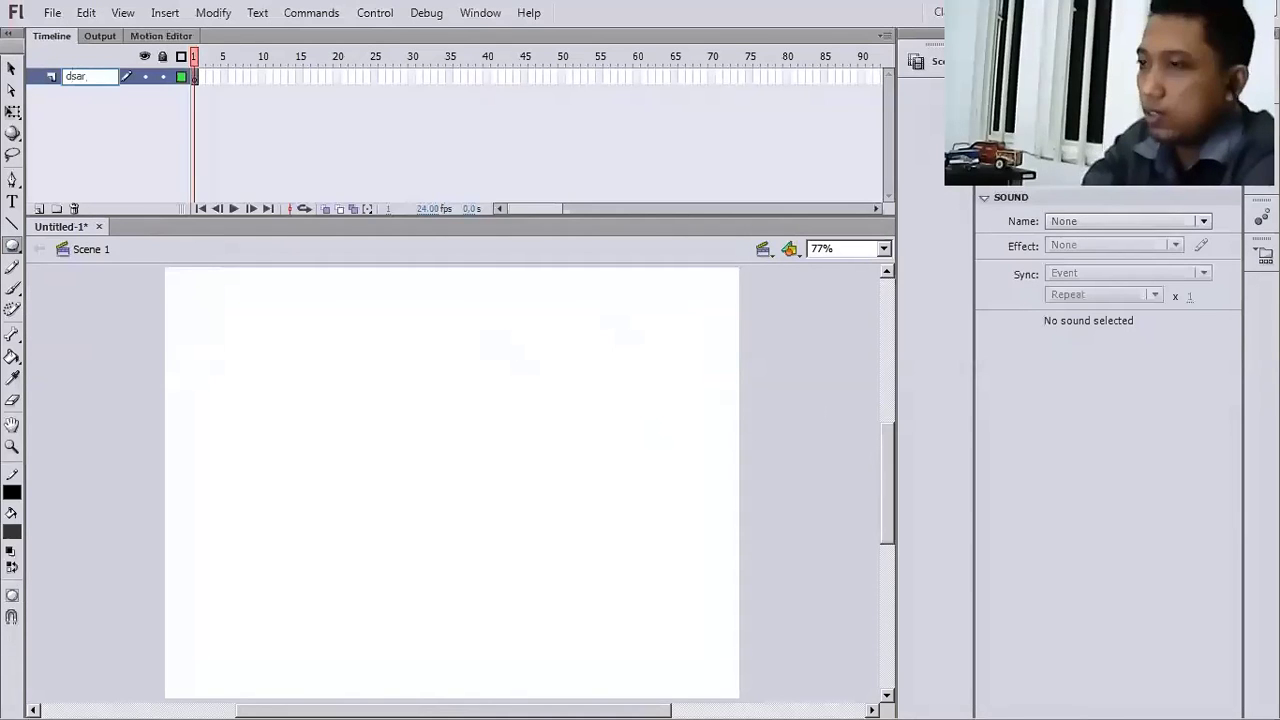
left_click(72, 77)
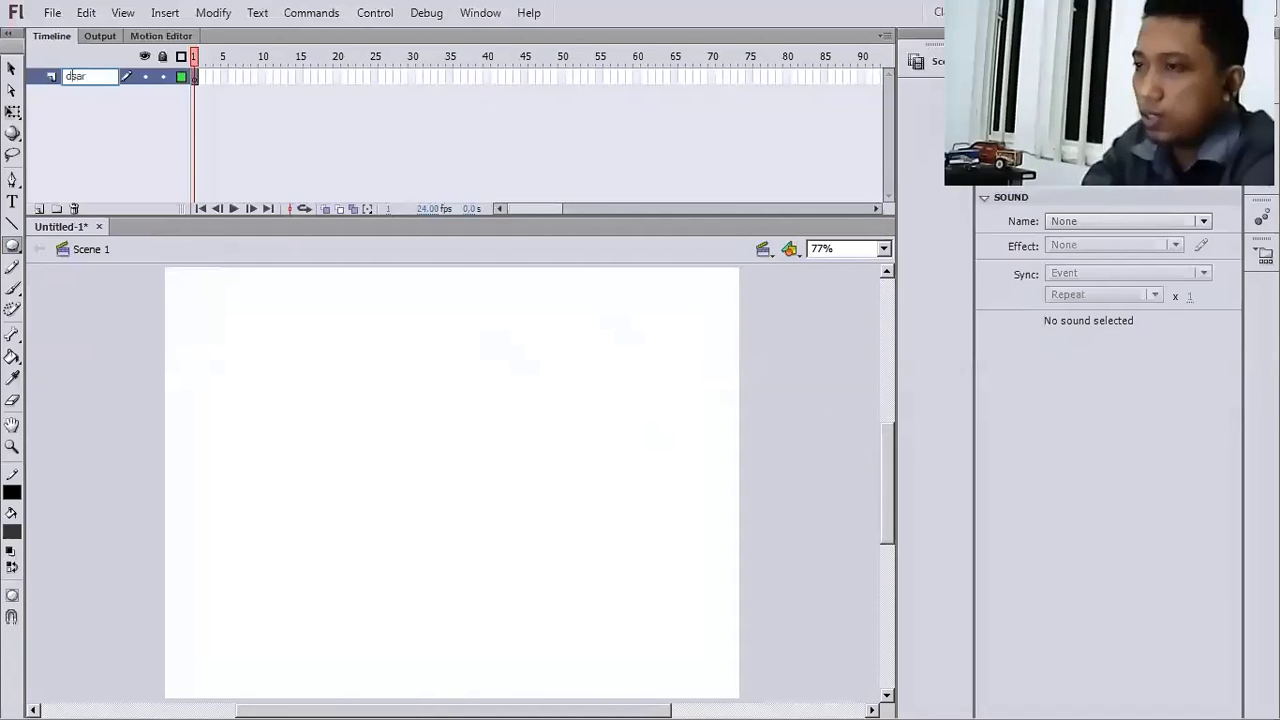
type("a")
key("Return")
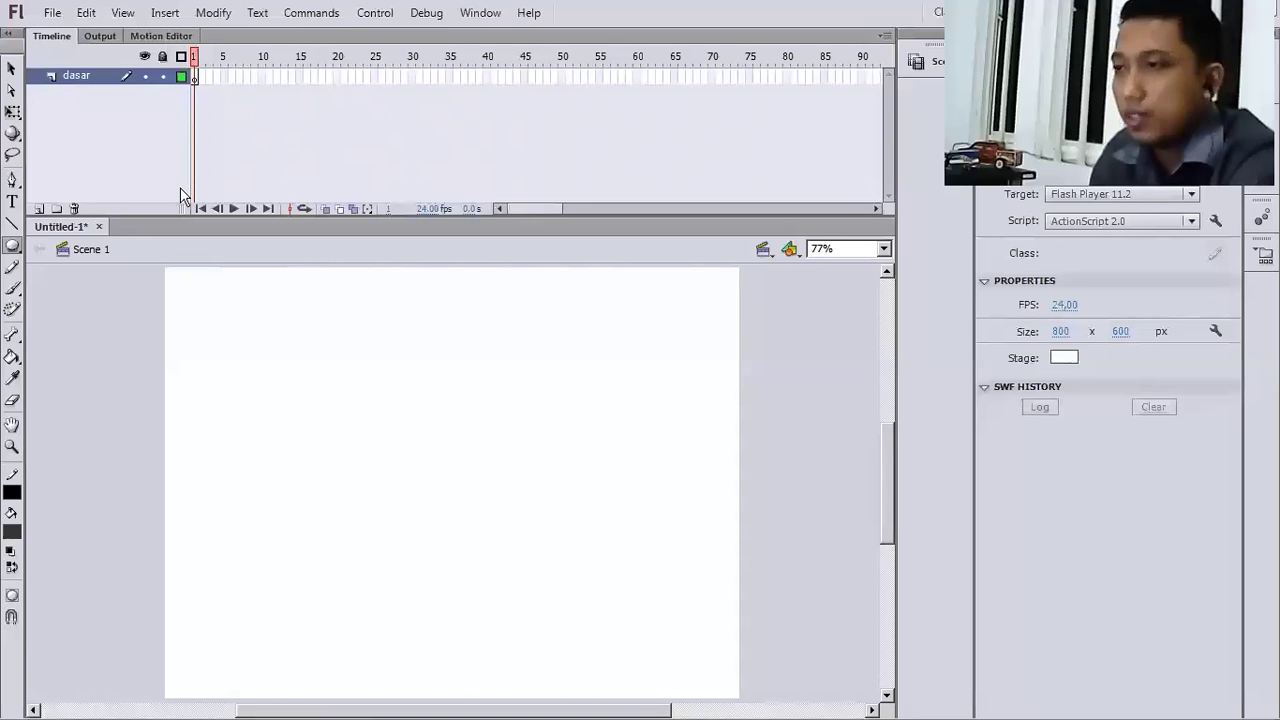
- Draw a dark circle about 125 px across in the lower-left part of the stage and insert keyframes at frames 20 and 40
mouse_move(218, 484)
left_mouse_down()
mouse_move(335, 597)
mouse_move(310, 576)
left_mouse_up()
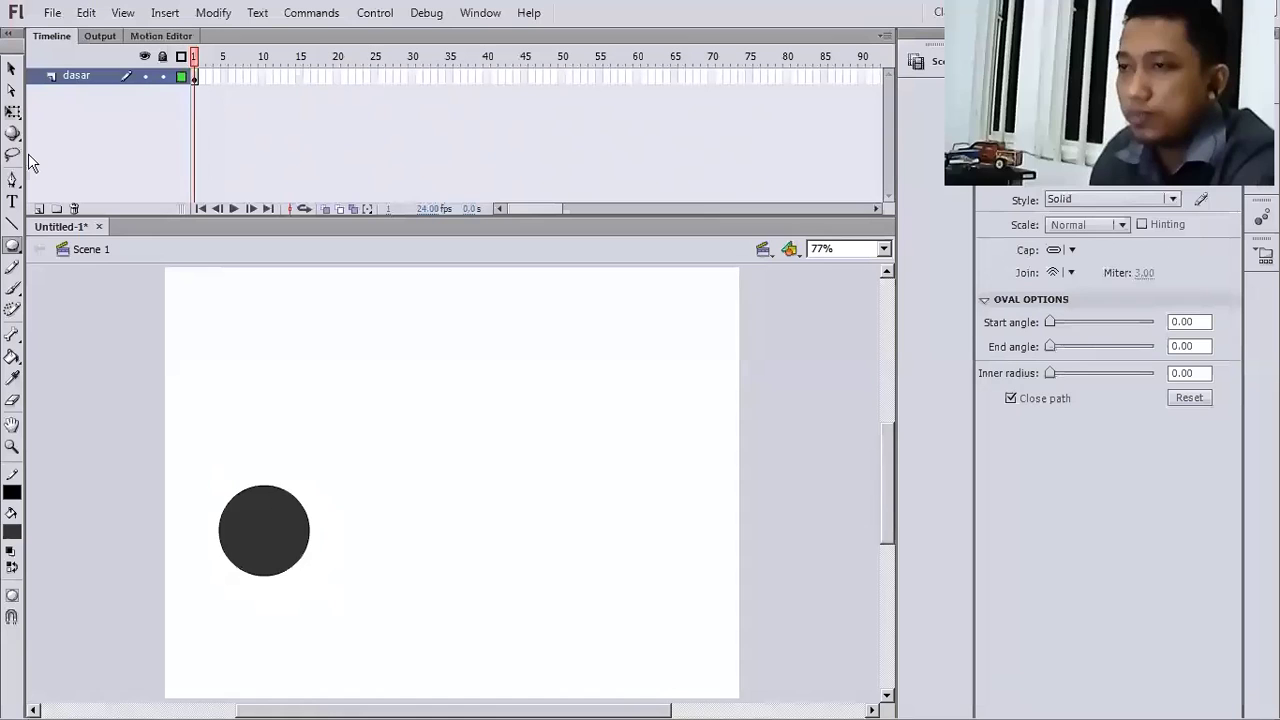
left_click(12, 113)
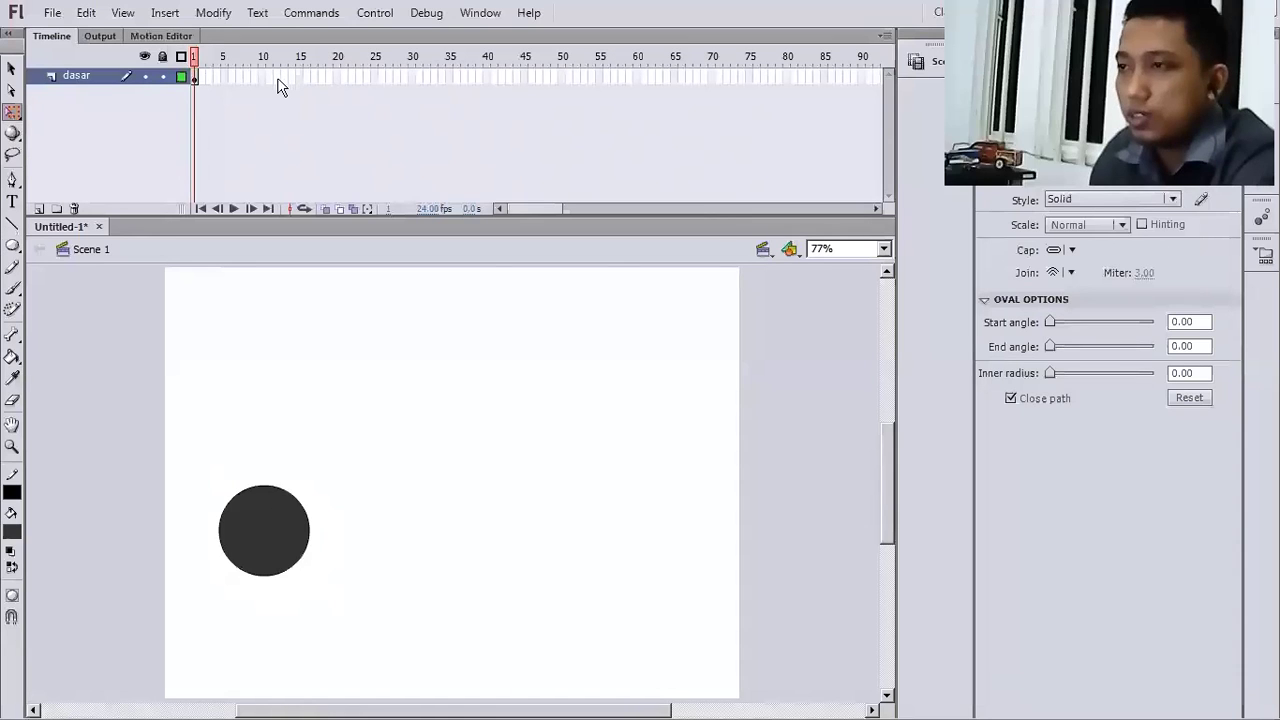
left_click(341, 76)
key("F6")
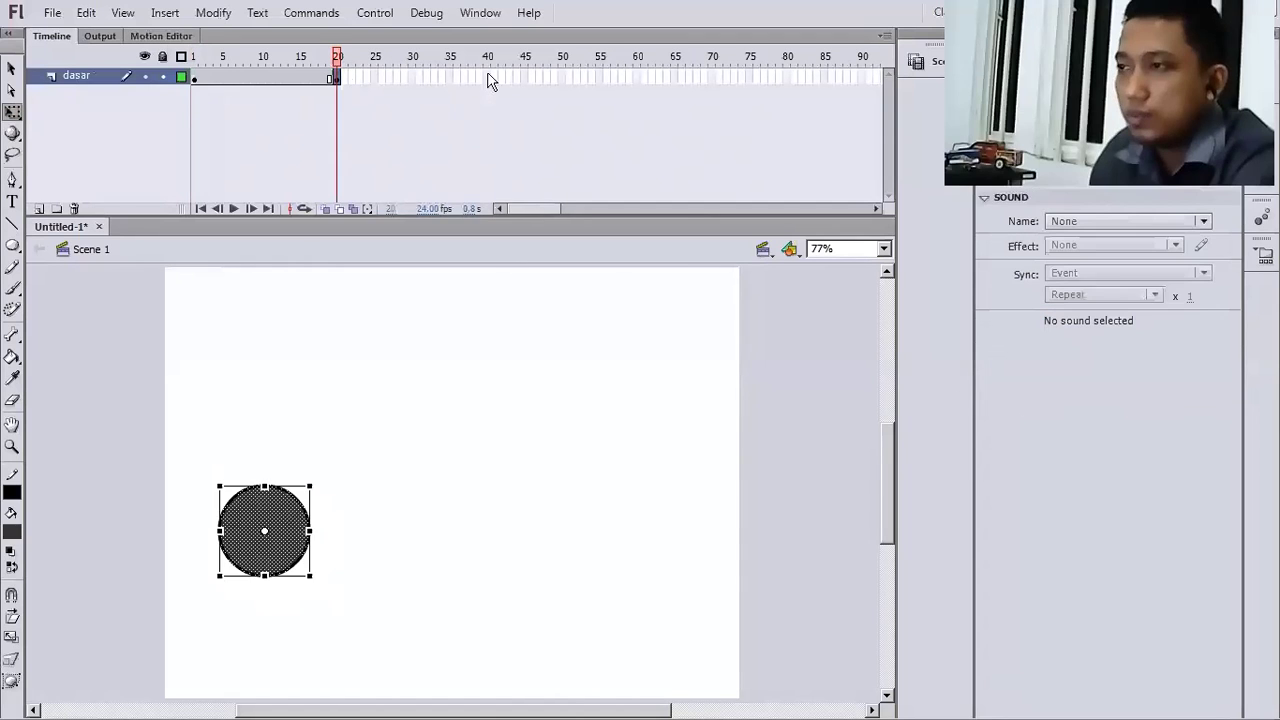
right_click(489, 77)
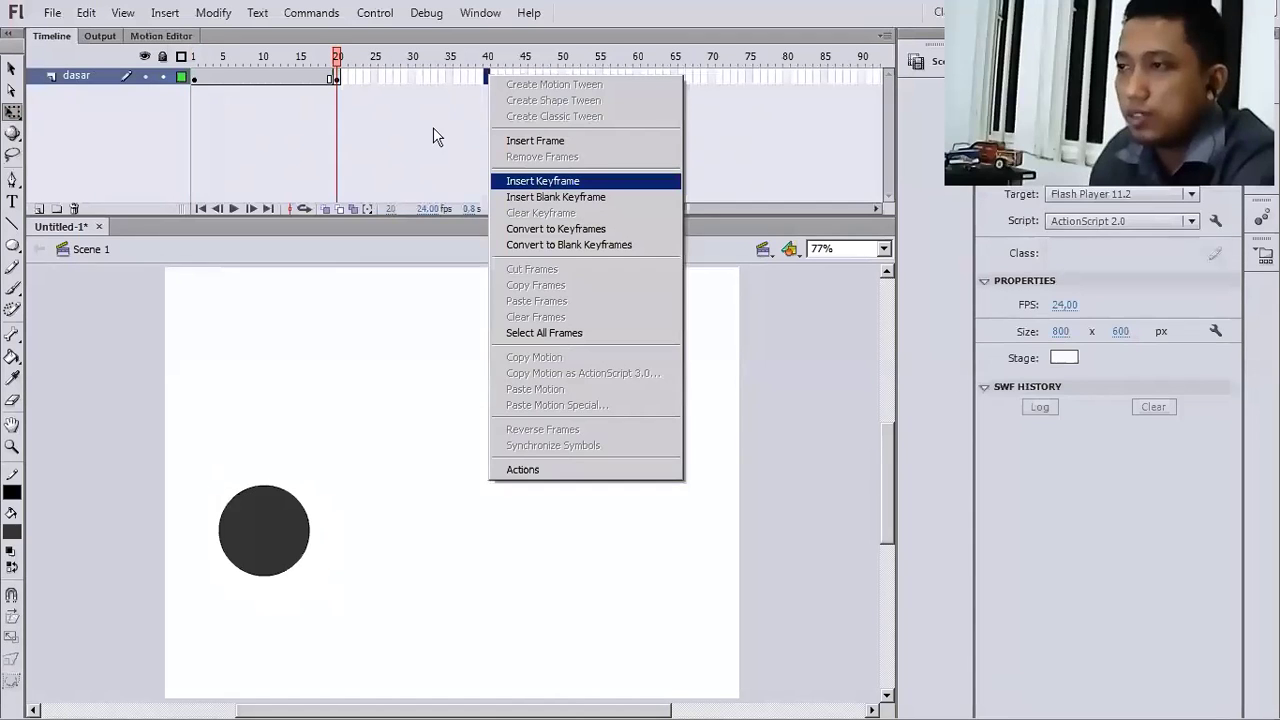
key("Return")
- Create classic tweens on the dasar layer between the keyframes at frames 1, 20 and 40
left_click(484, 79, "shift")
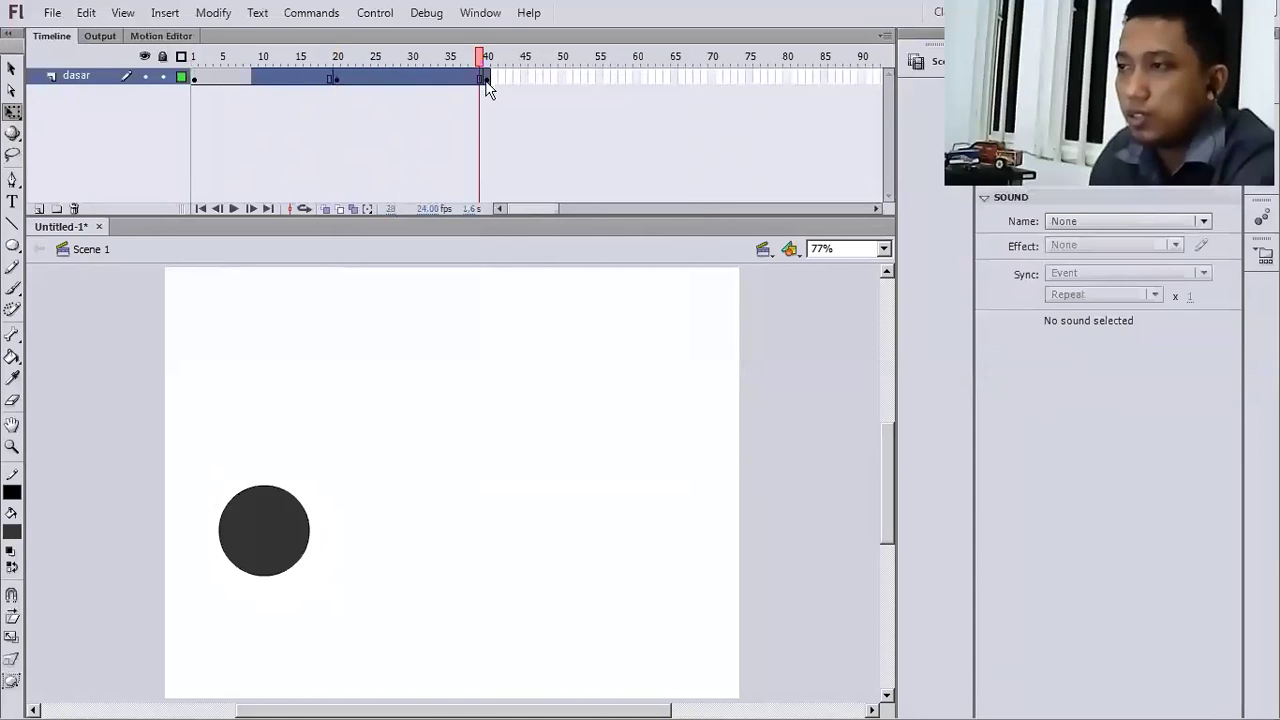
right_click(486, 82)
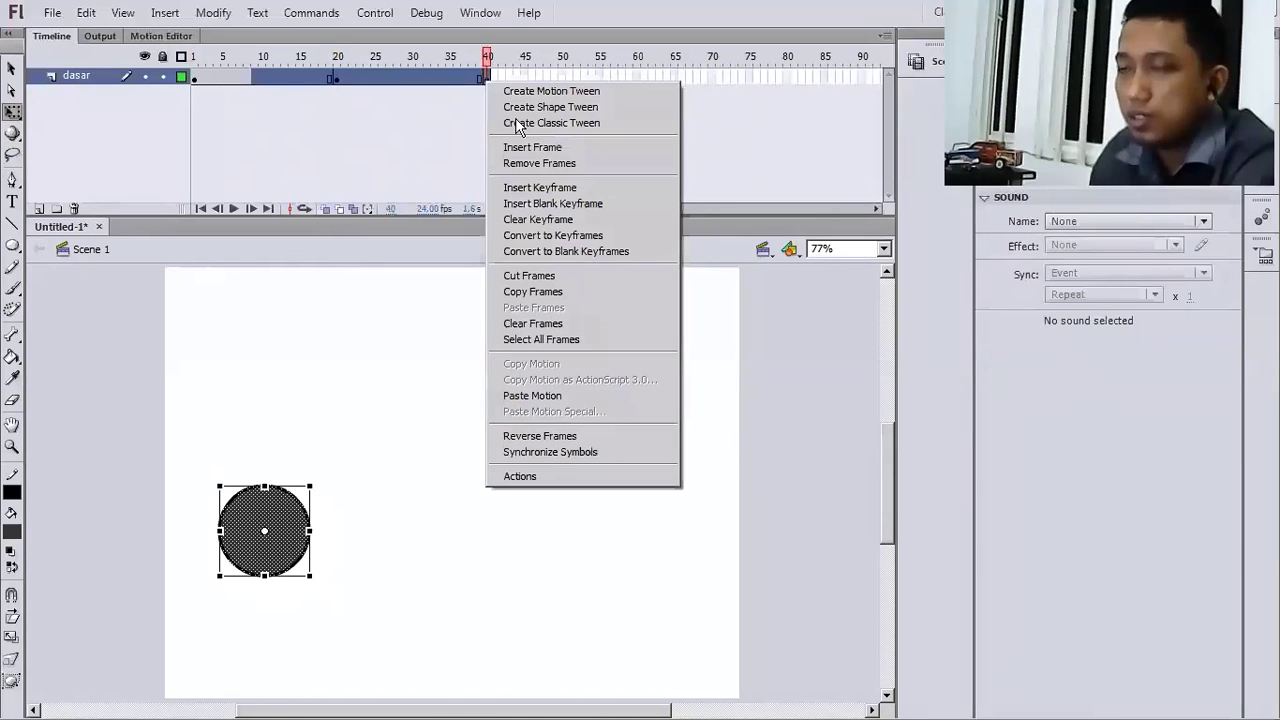
left_click(503, 123)
- At frame 20, move the circle straight up to near the upper edge of the stage
left_click(340, 80)
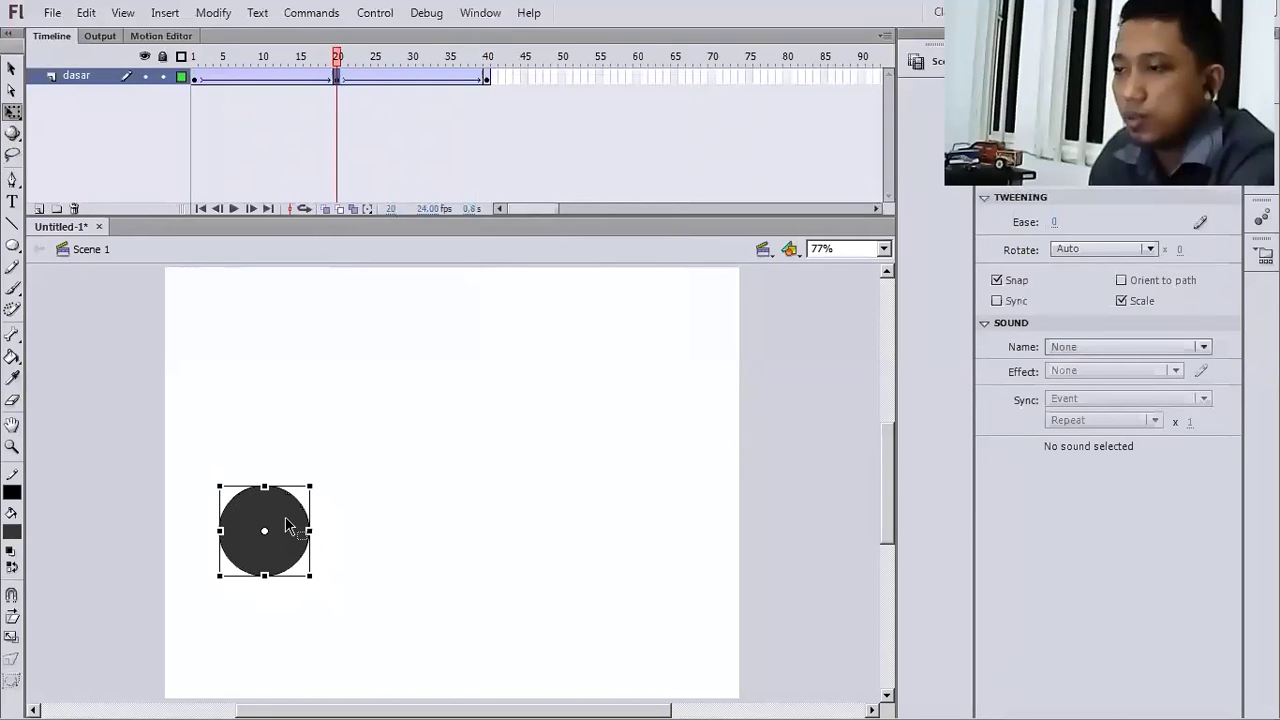
left_click(271, 329)
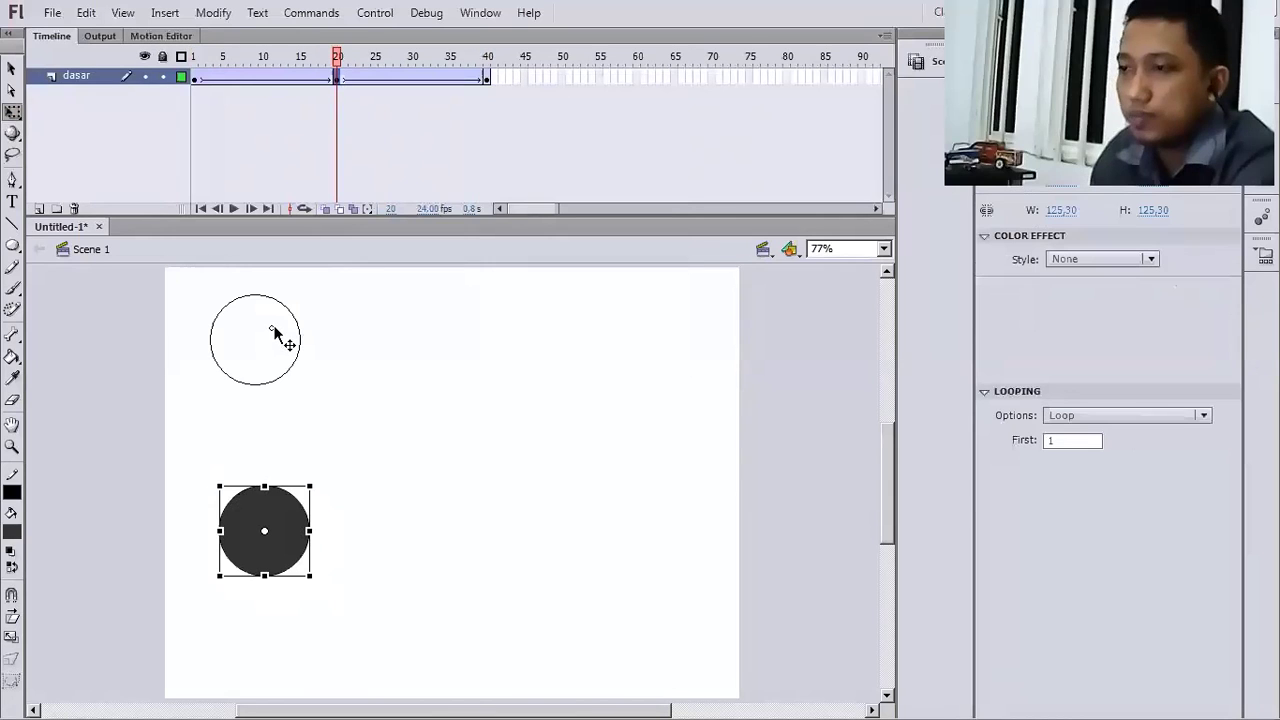
left_click_drag(276, 327, 279, 325)
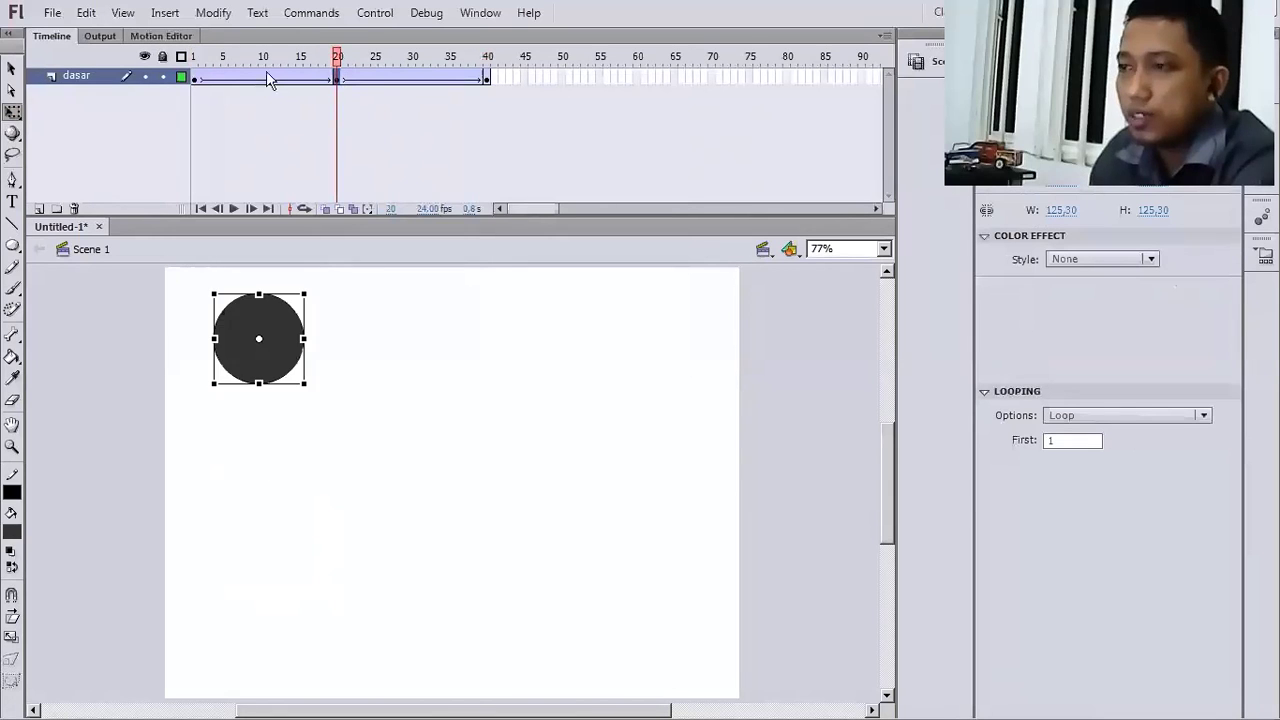
- Check the circle's position at frames 1 and 25 of the animation
left_click(195, 78)
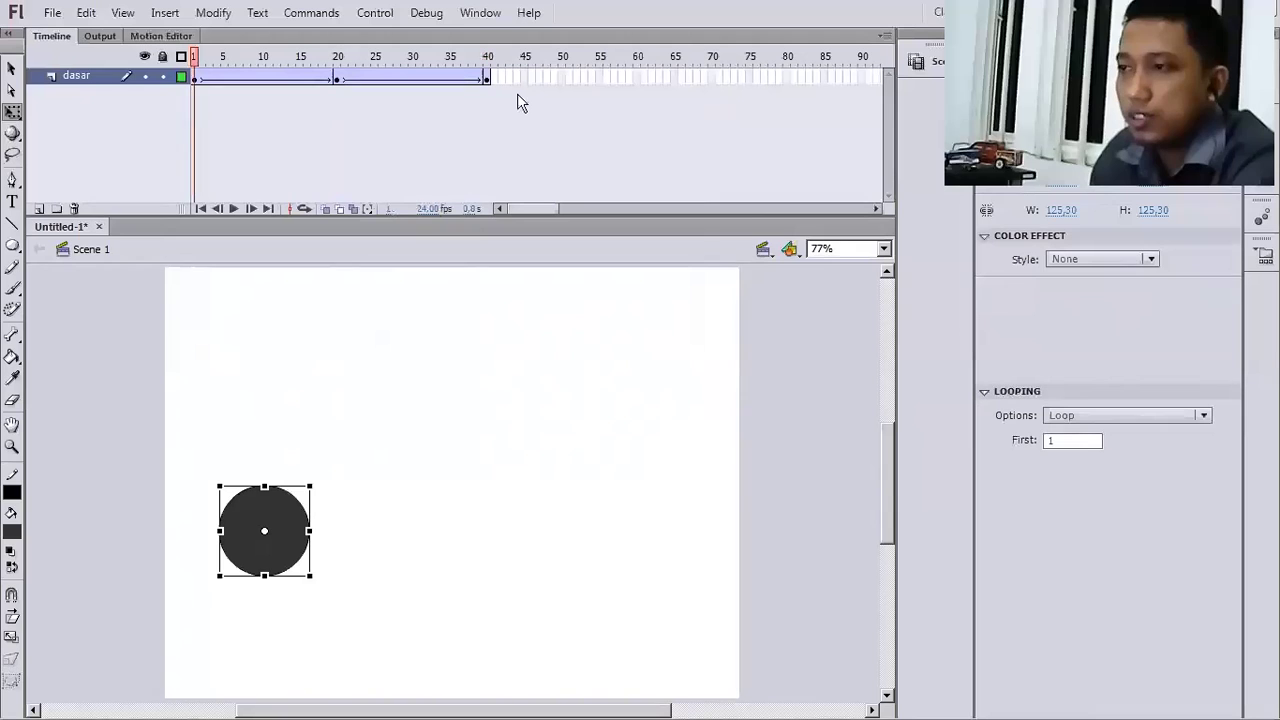
left_click(375, 77)
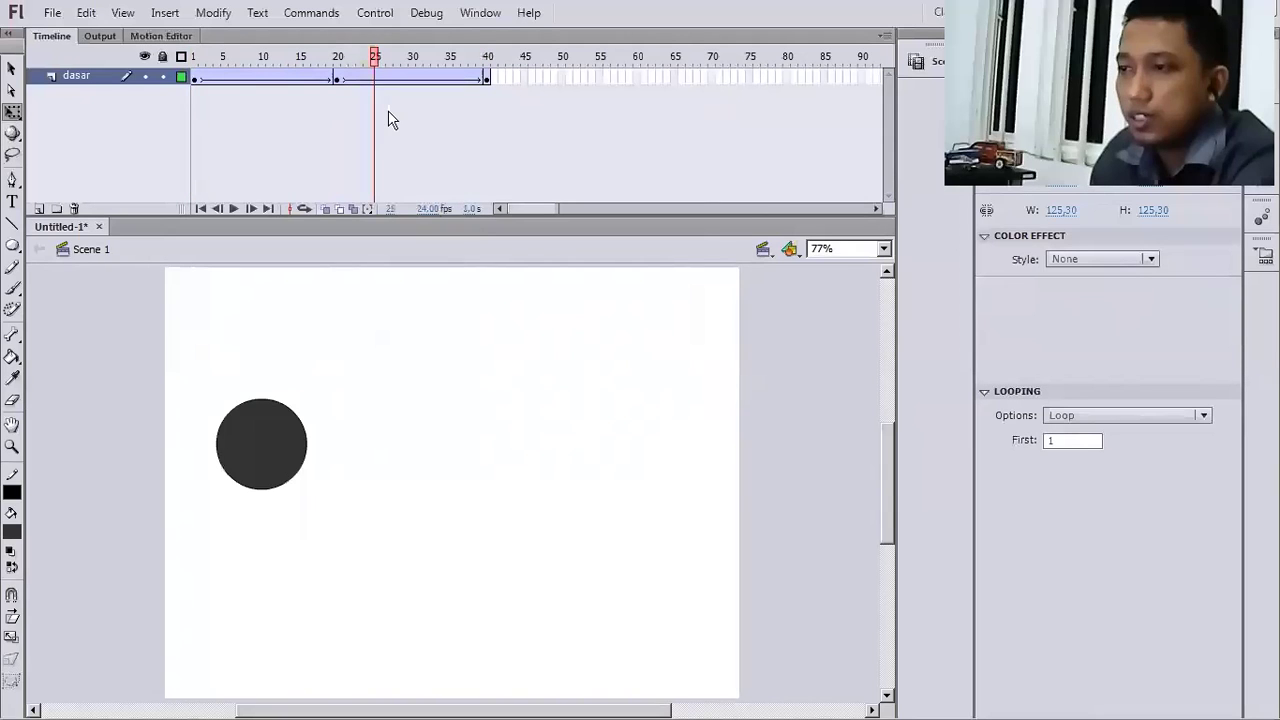
left_click(195, 77)
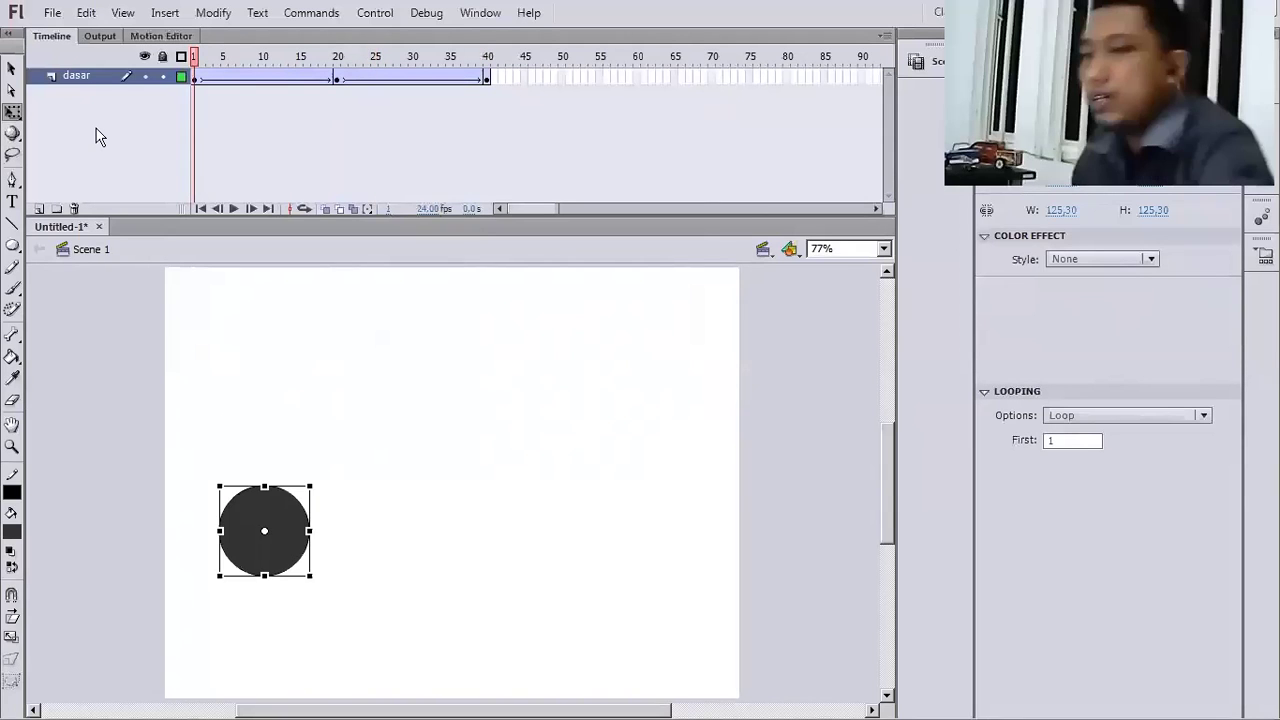
- Test the movie to watch the circle's up-and-down motion, and close the preview window
left_click(99, 137)
left_click(376, 13)
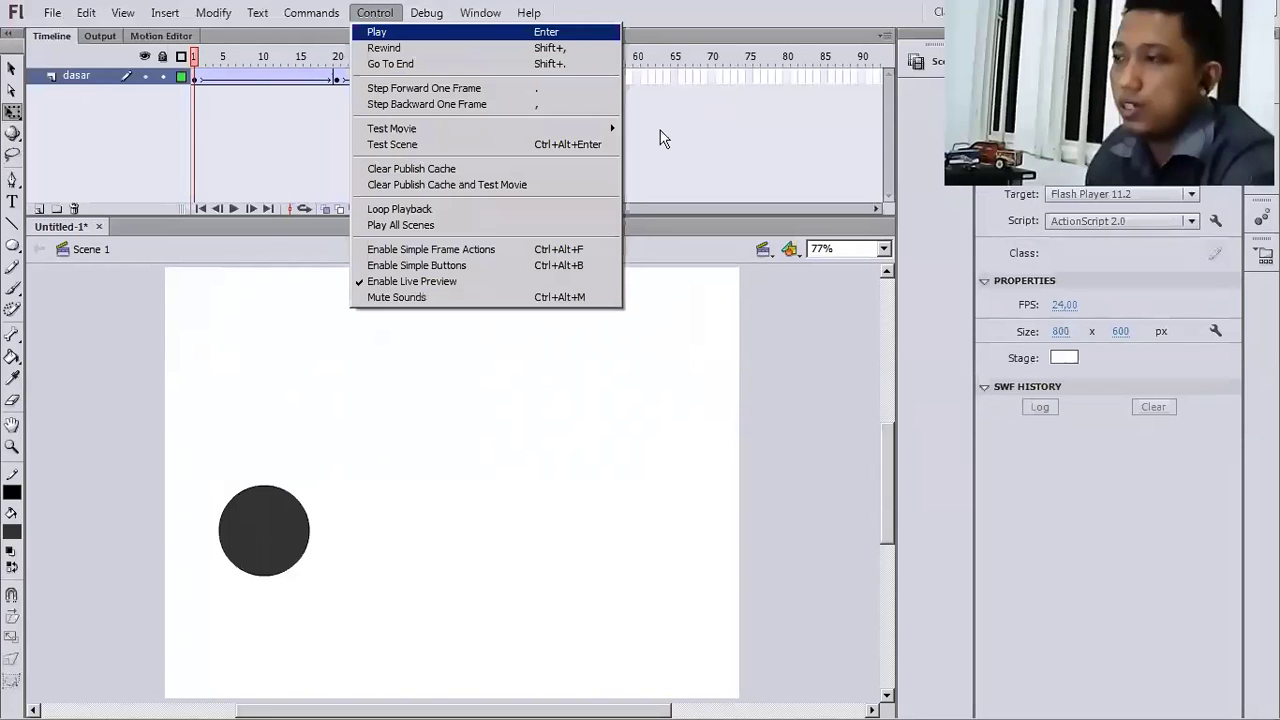
mouse_move(600, 128)
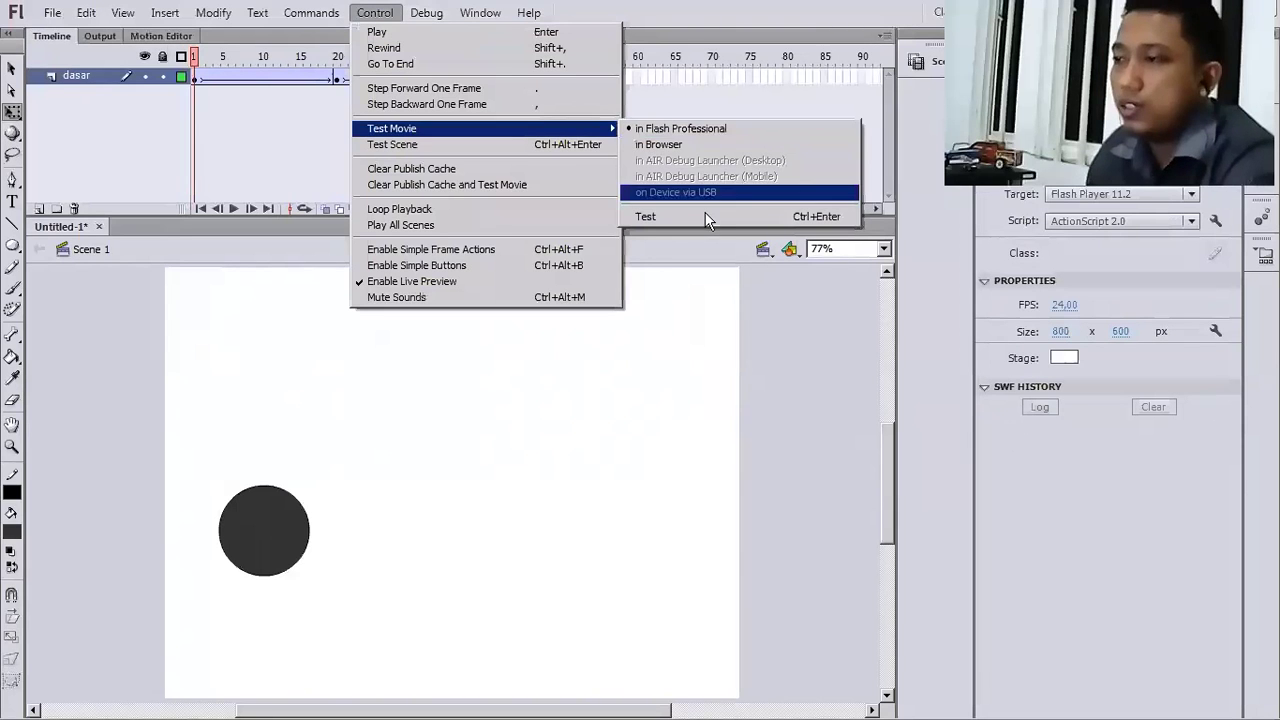
left_click(705, 218)
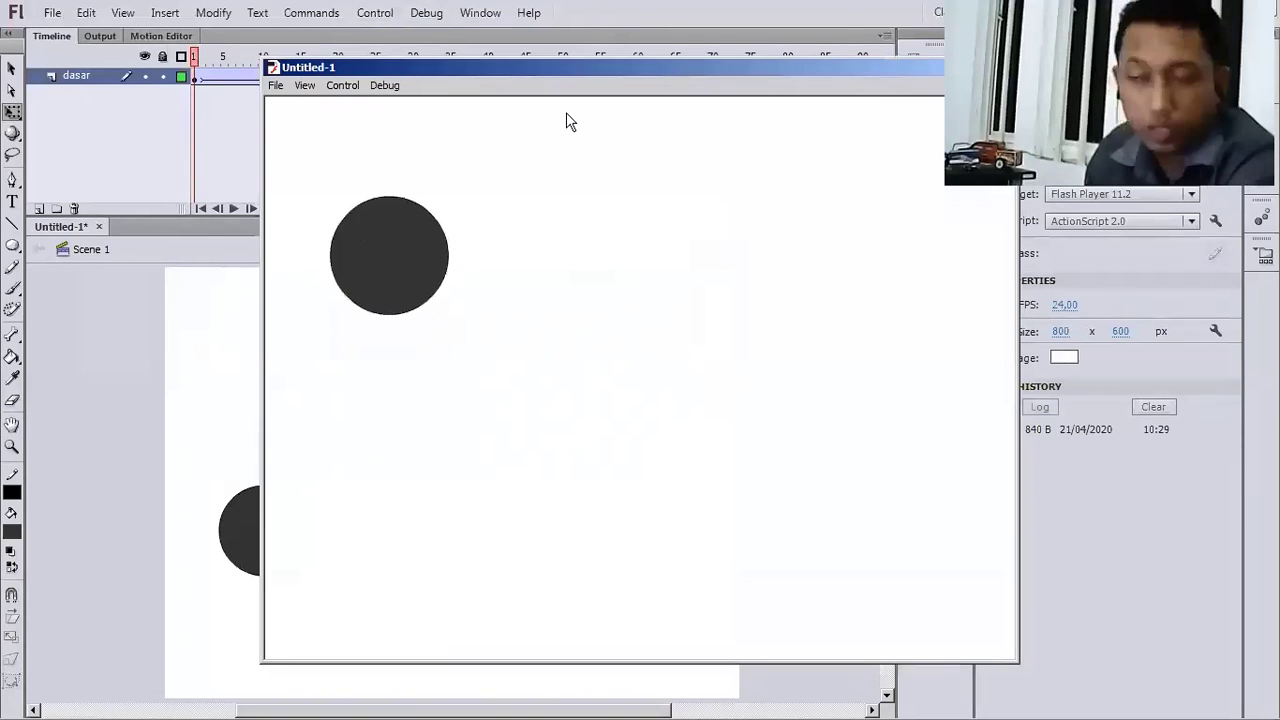
left_click_drag(875, 67, 768, 112)
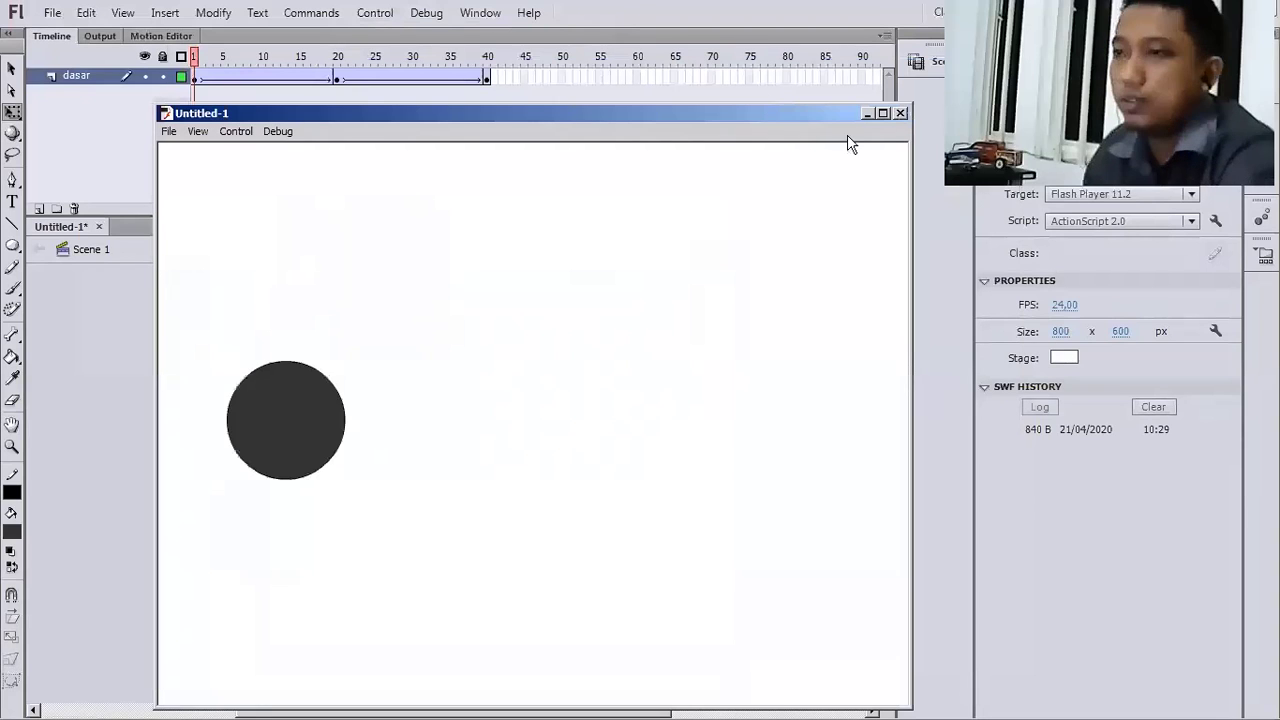
key("ctrl+w")
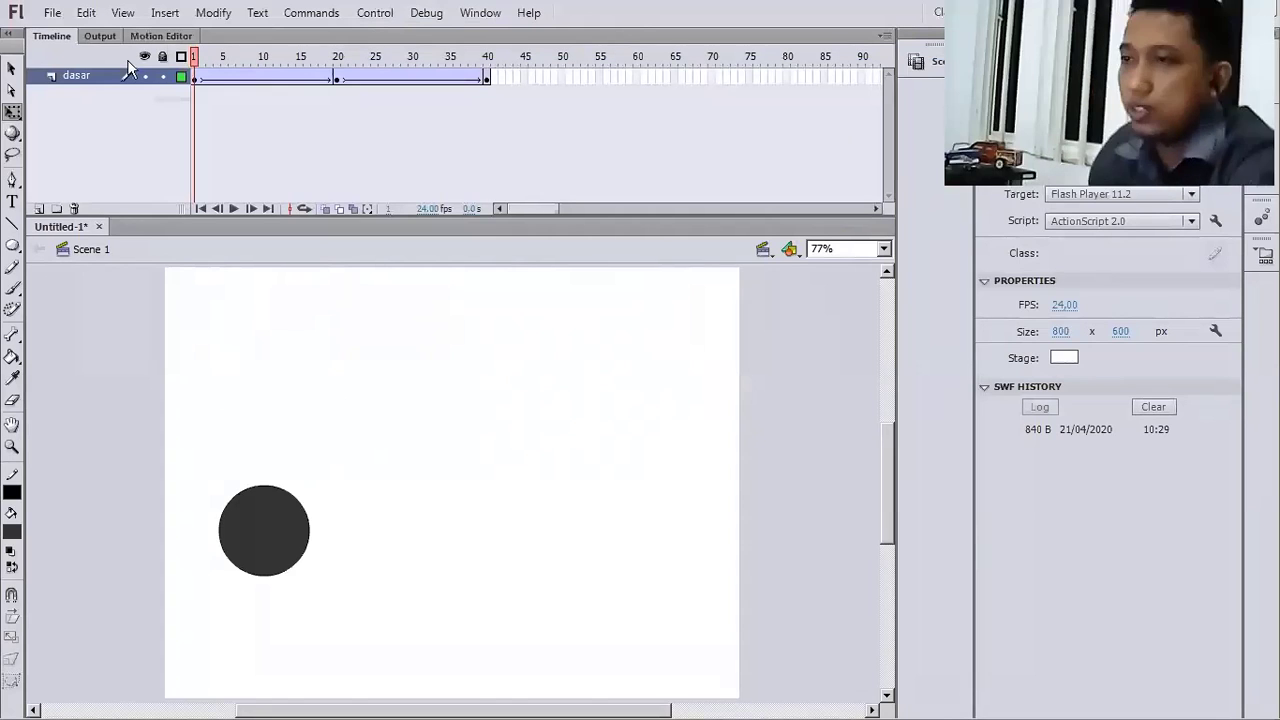
- Create a new ActionScript 2.0 document of 800 x 600 px and fit its stage in view
left_click(52, 12)
left_click(66, 32)
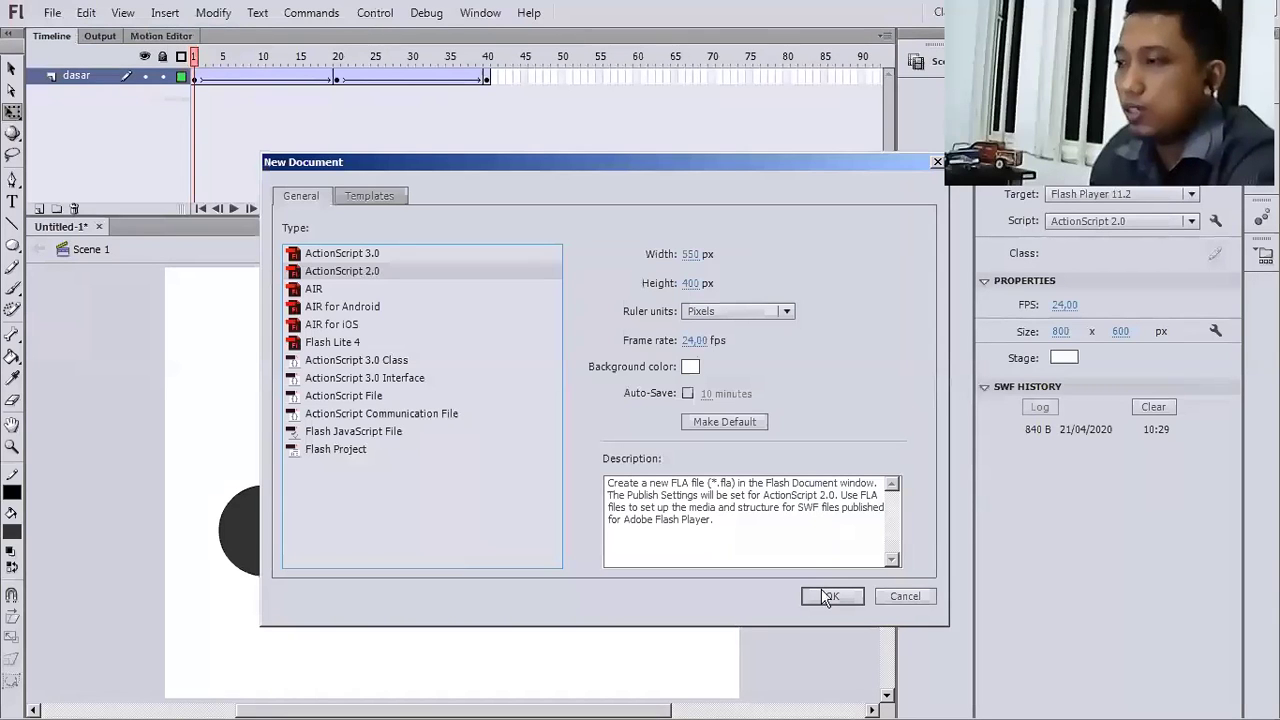
left_click(695, 255)
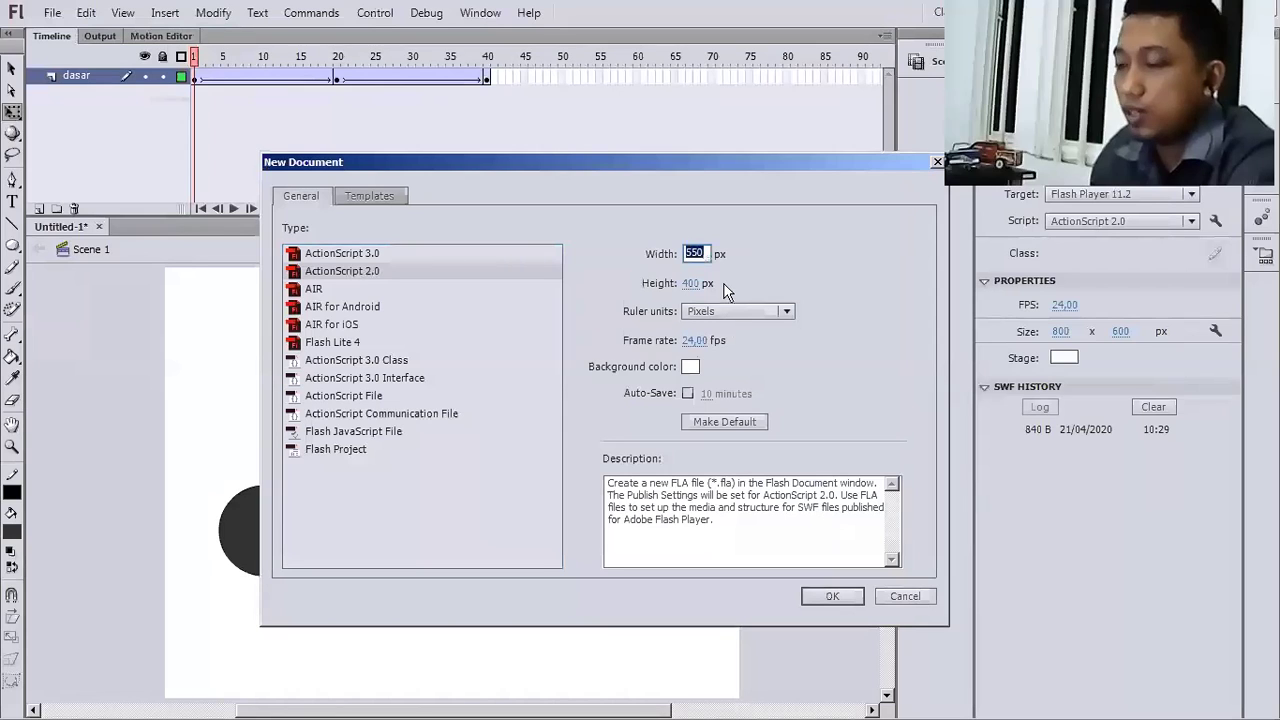
type("800")
left_click(703, 283)
type("6")
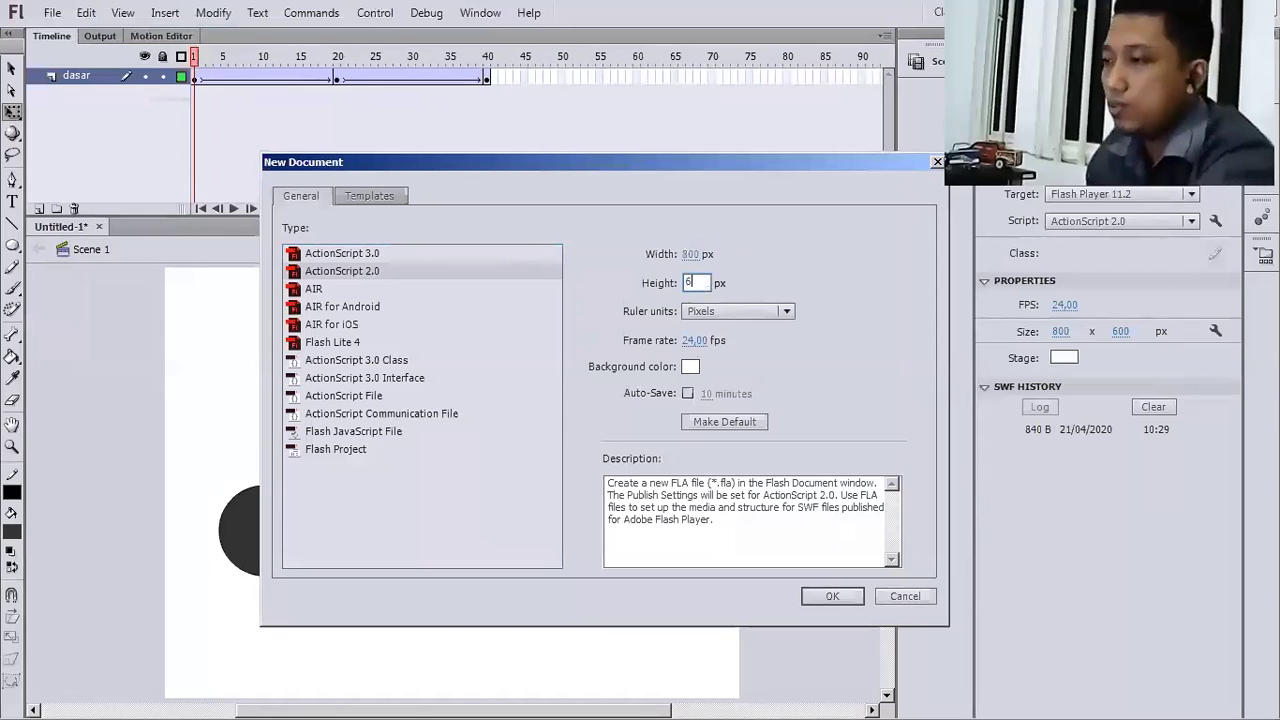
type("00")
left_click(853, 596)
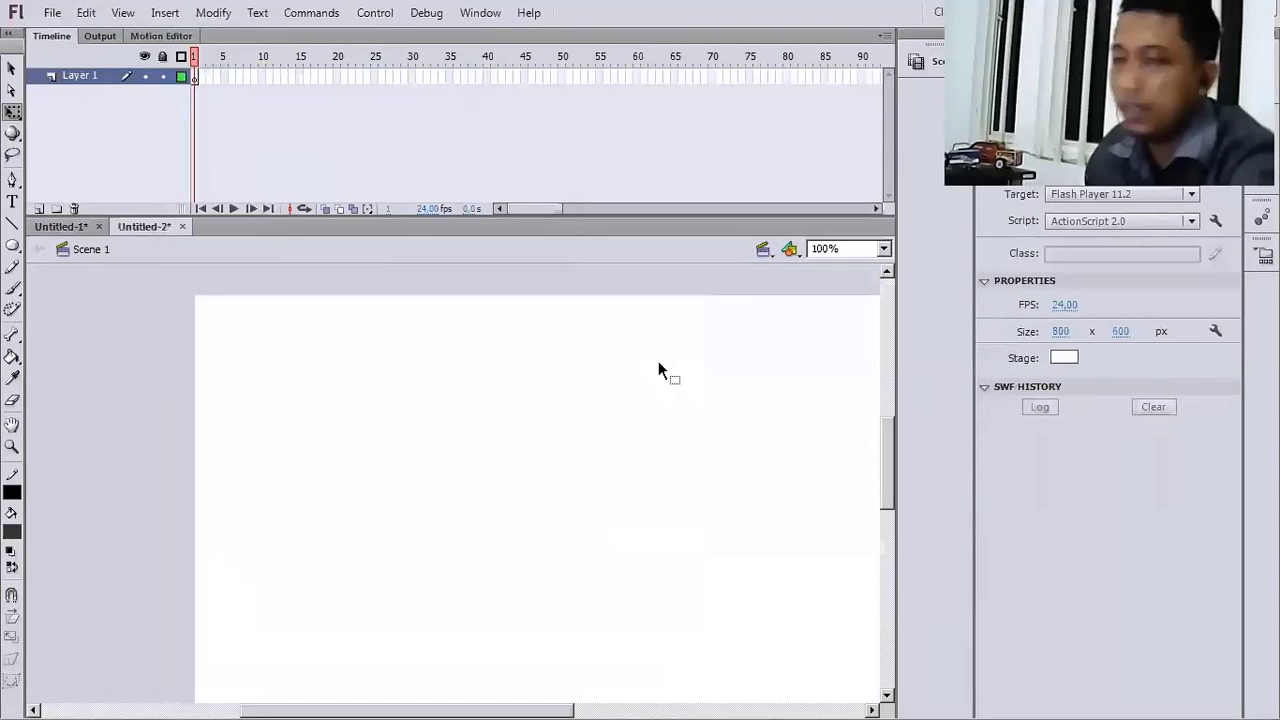
key("ctrl+2")
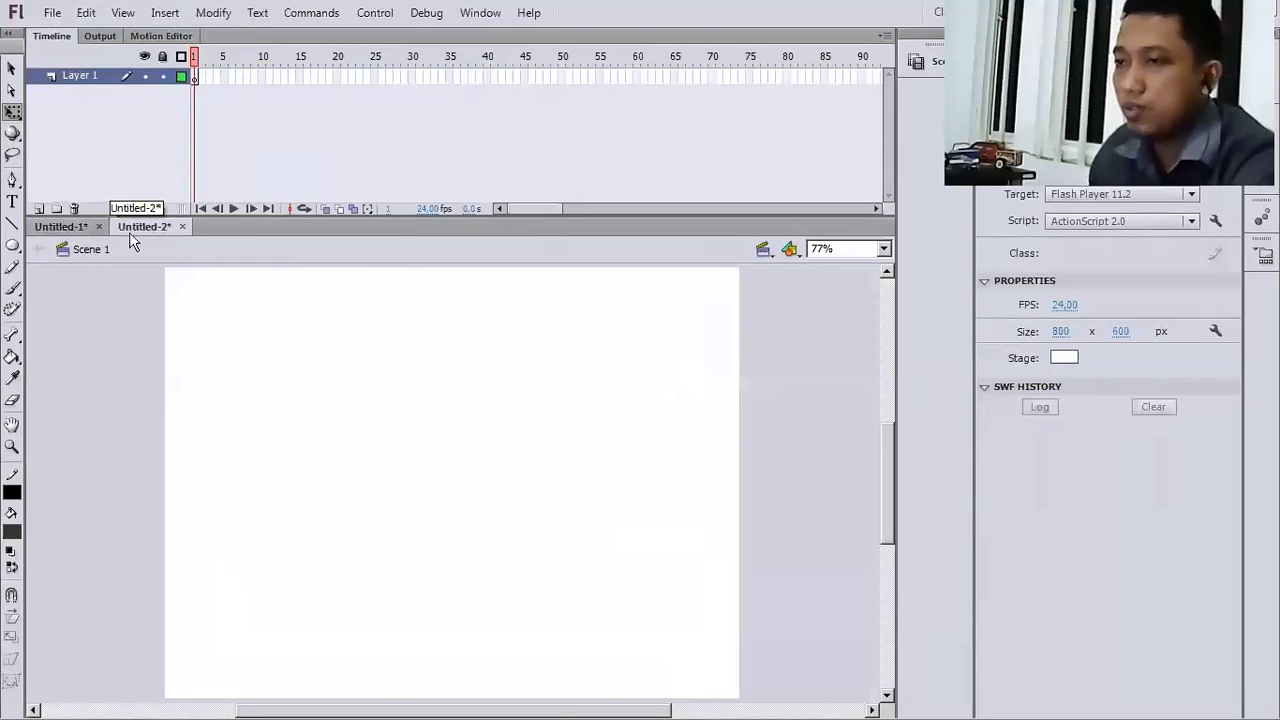
- Rename Layer 1 as movieclip
left_click(78, 77)
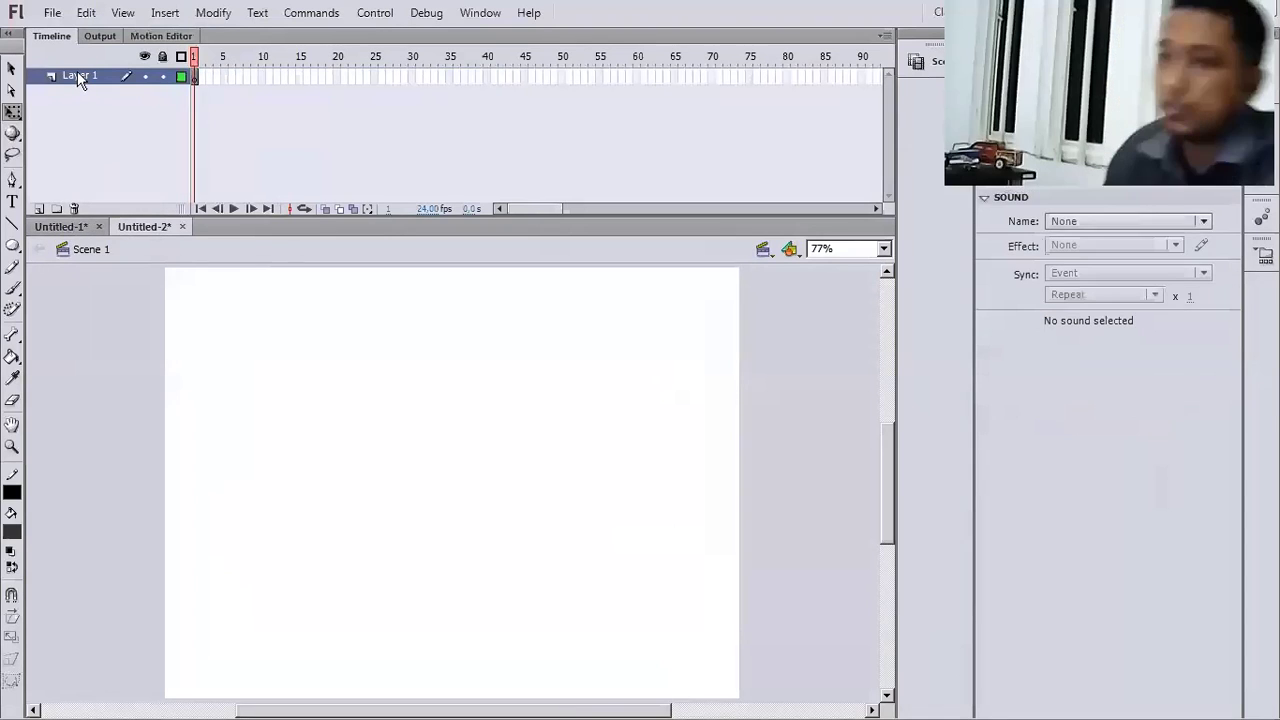
double_click(78, 76)
type("m")
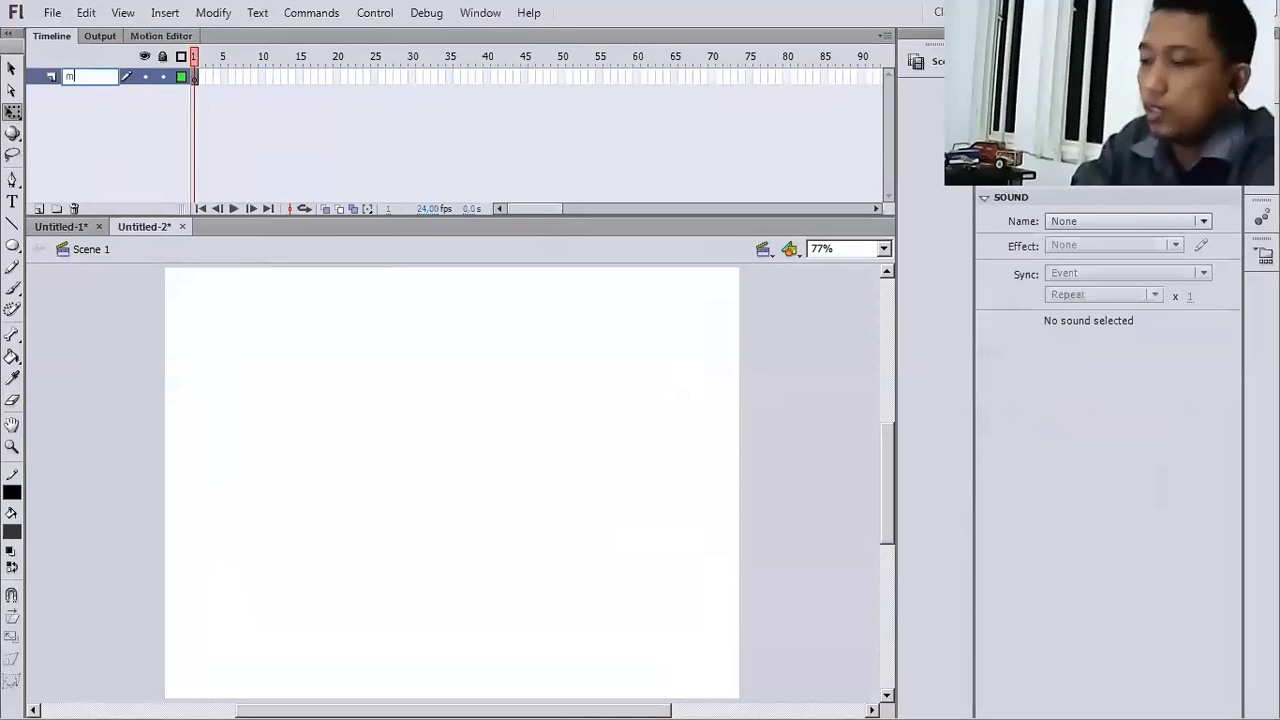
type("ovi")
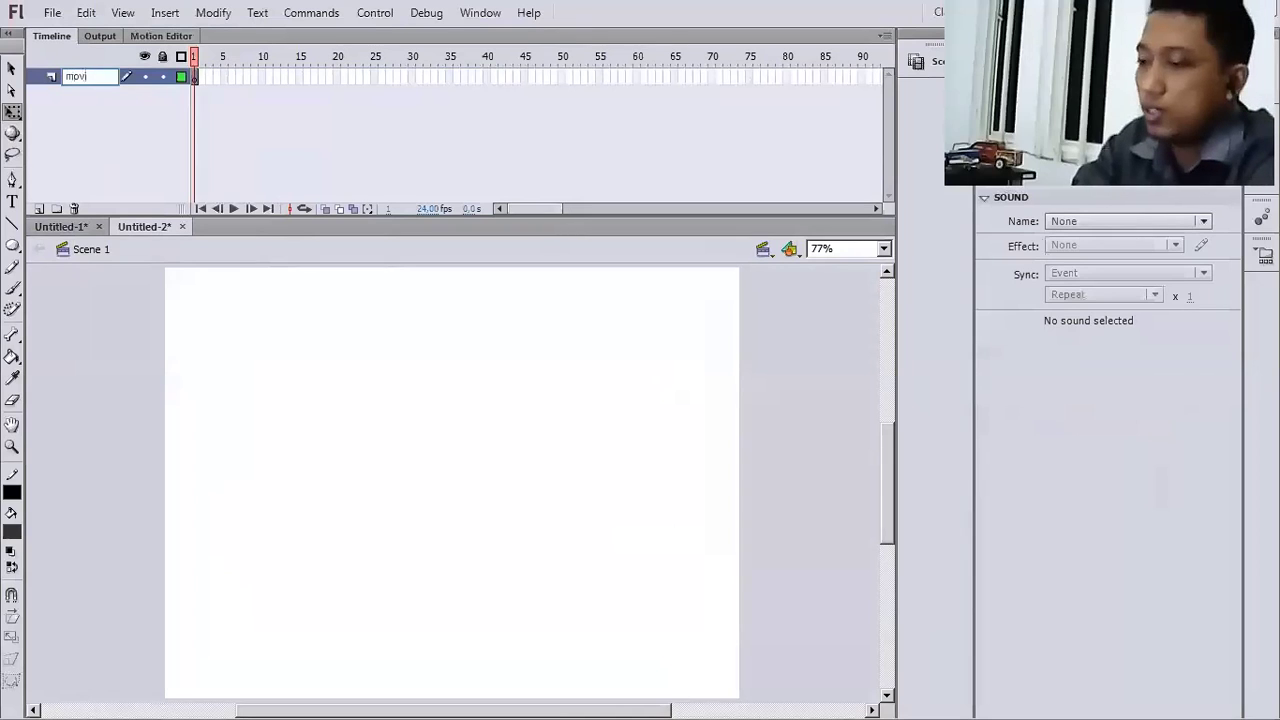
type("eclip")
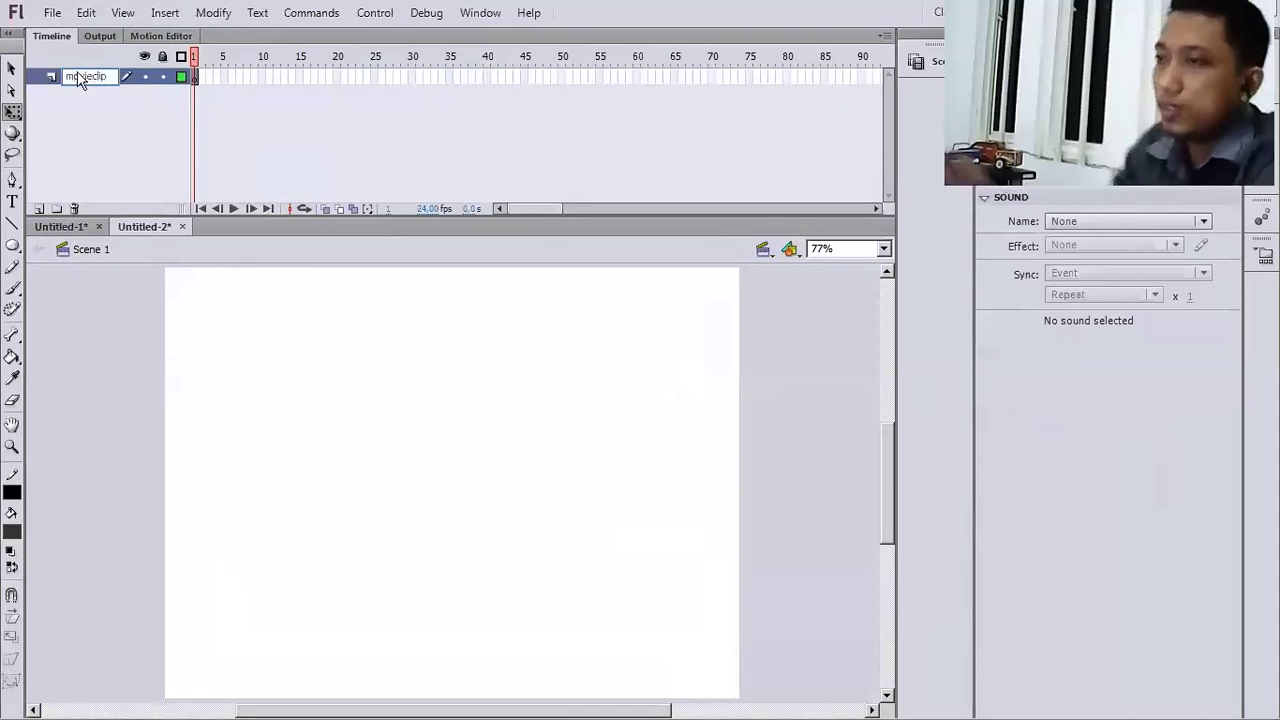
key("Return")
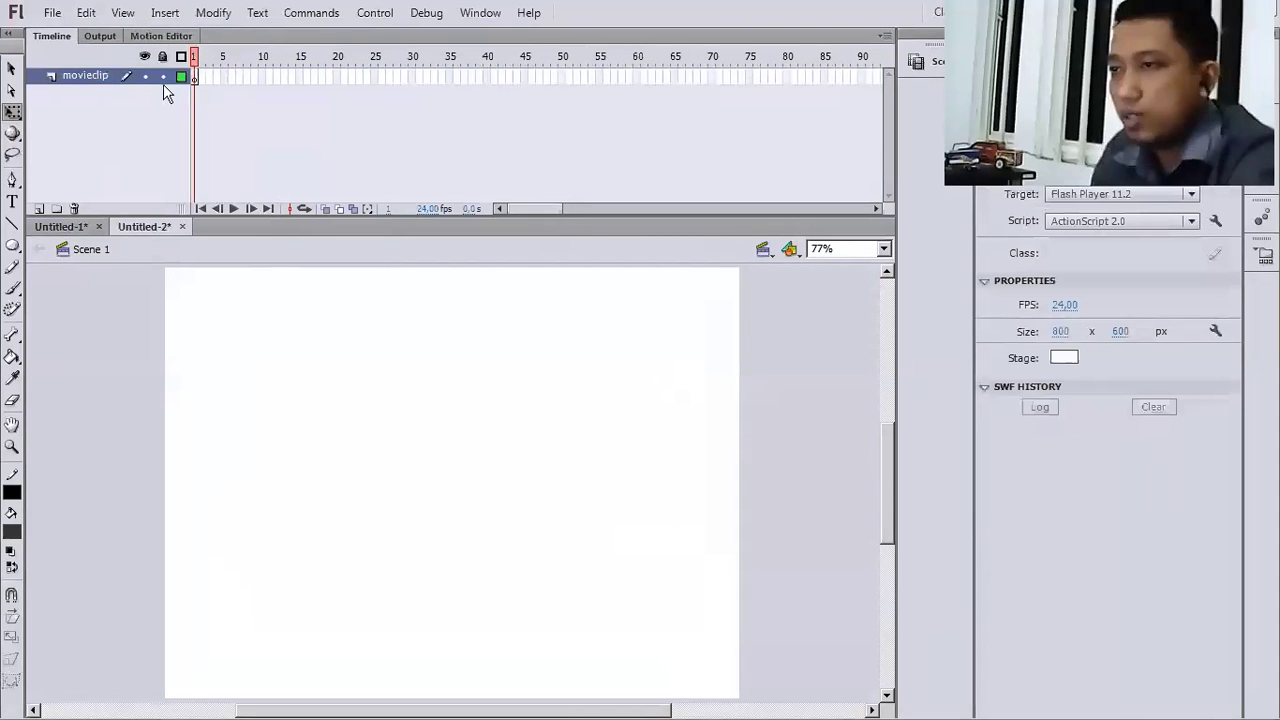
- Draw a solid dark circle about 110 px in diameter in the lower-left area of the stage with the Oval tool
left_click(88, 174)
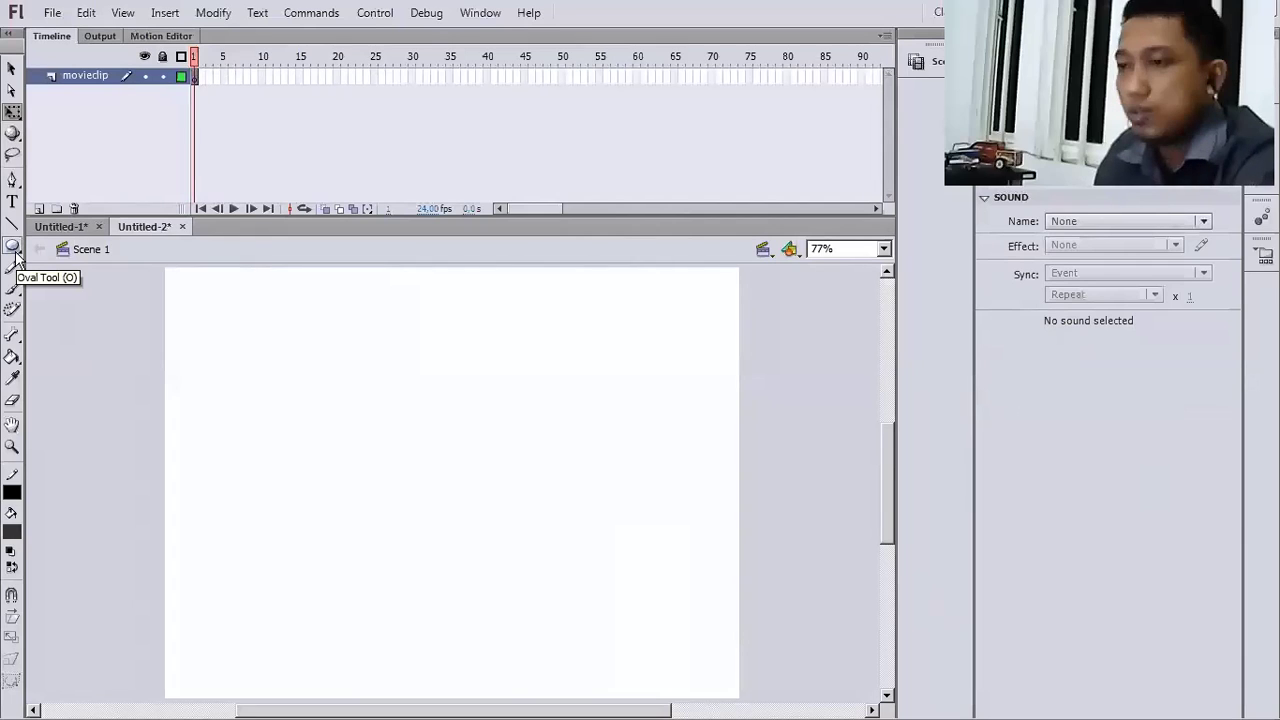
left_click(12, 246)
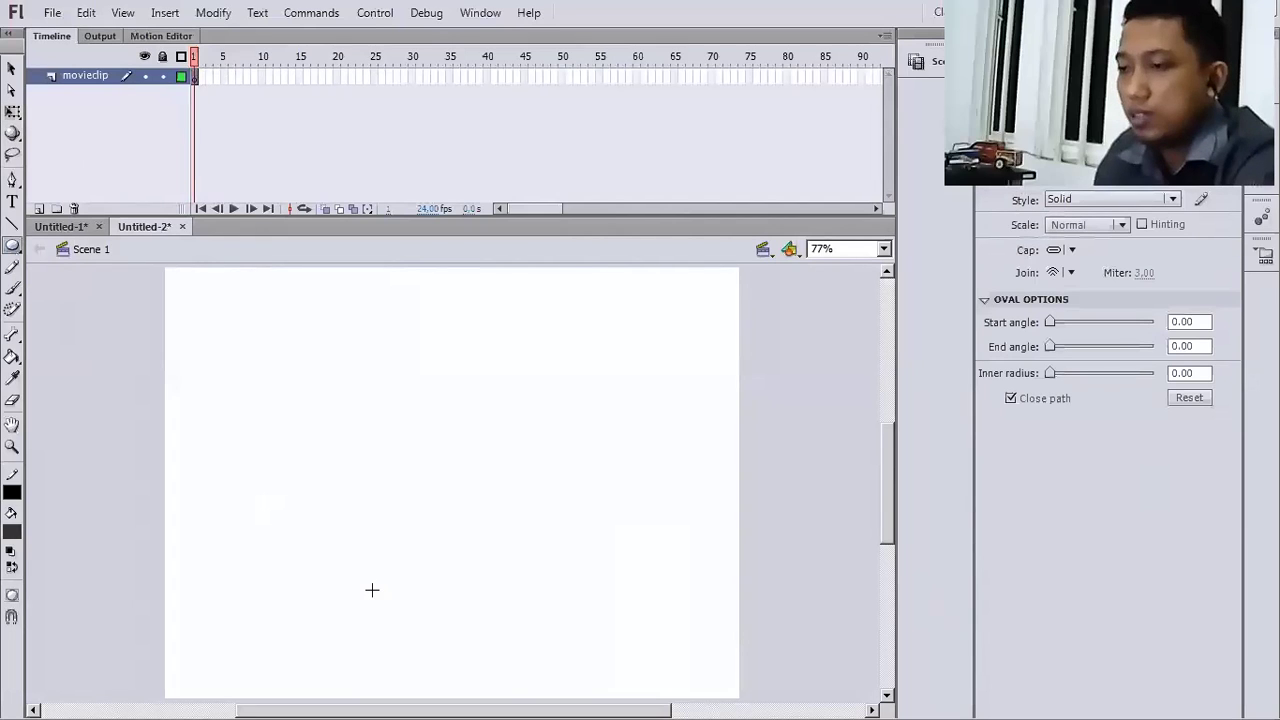
left_click_drag(372, 590, 356, 586)
- Select the whole circle with the Free Transform tool and convert it to a Movie Clip symbol named bola
key("q")
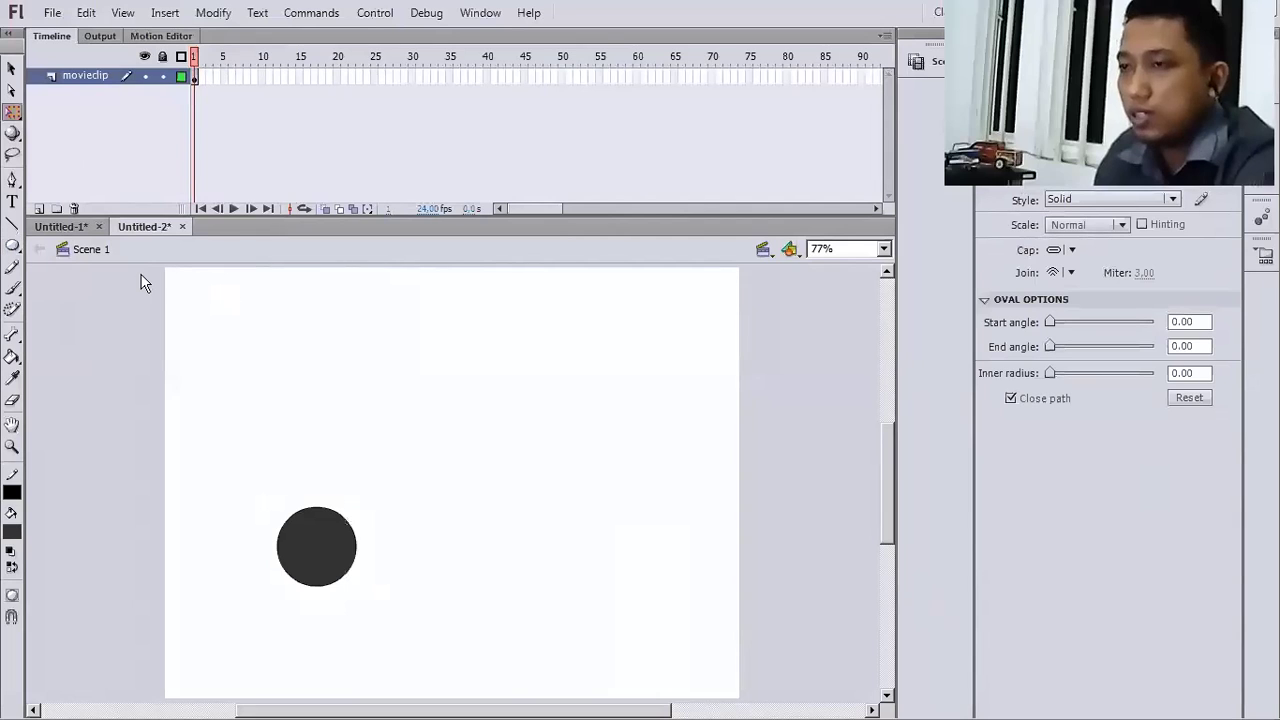
left_click_drag(236, 467, 414, 614)
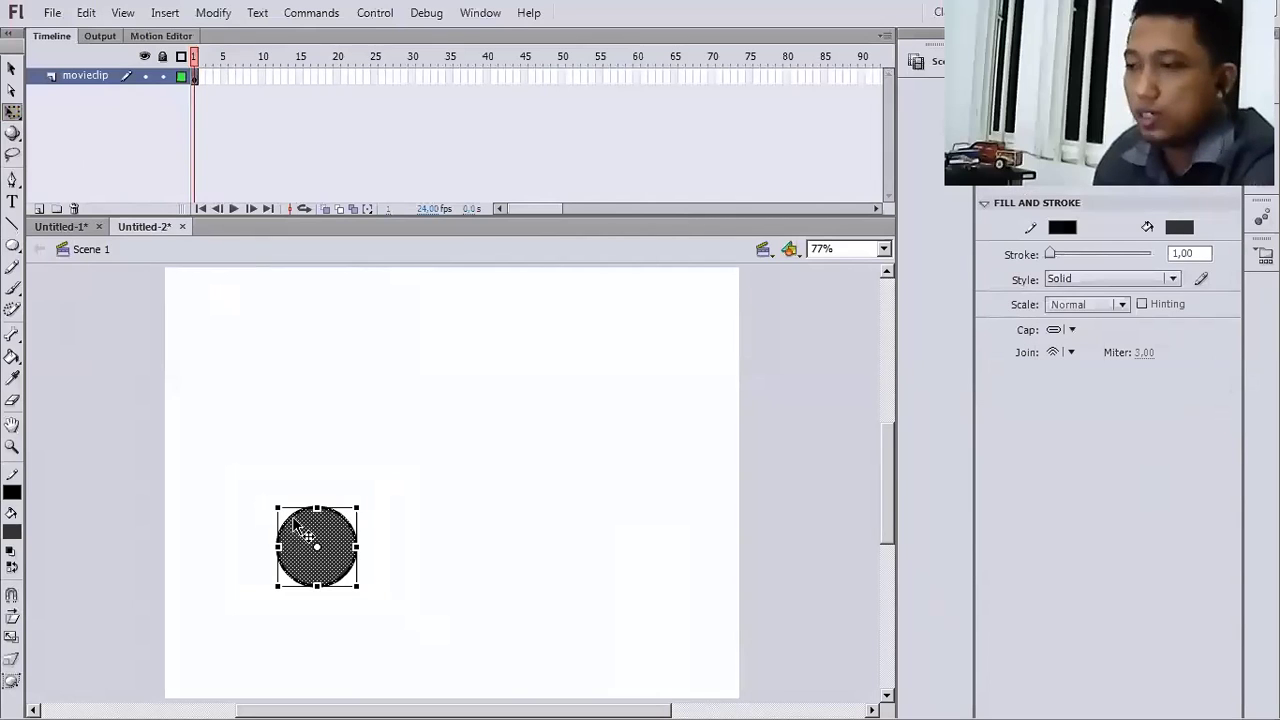
right_click(296, 524)
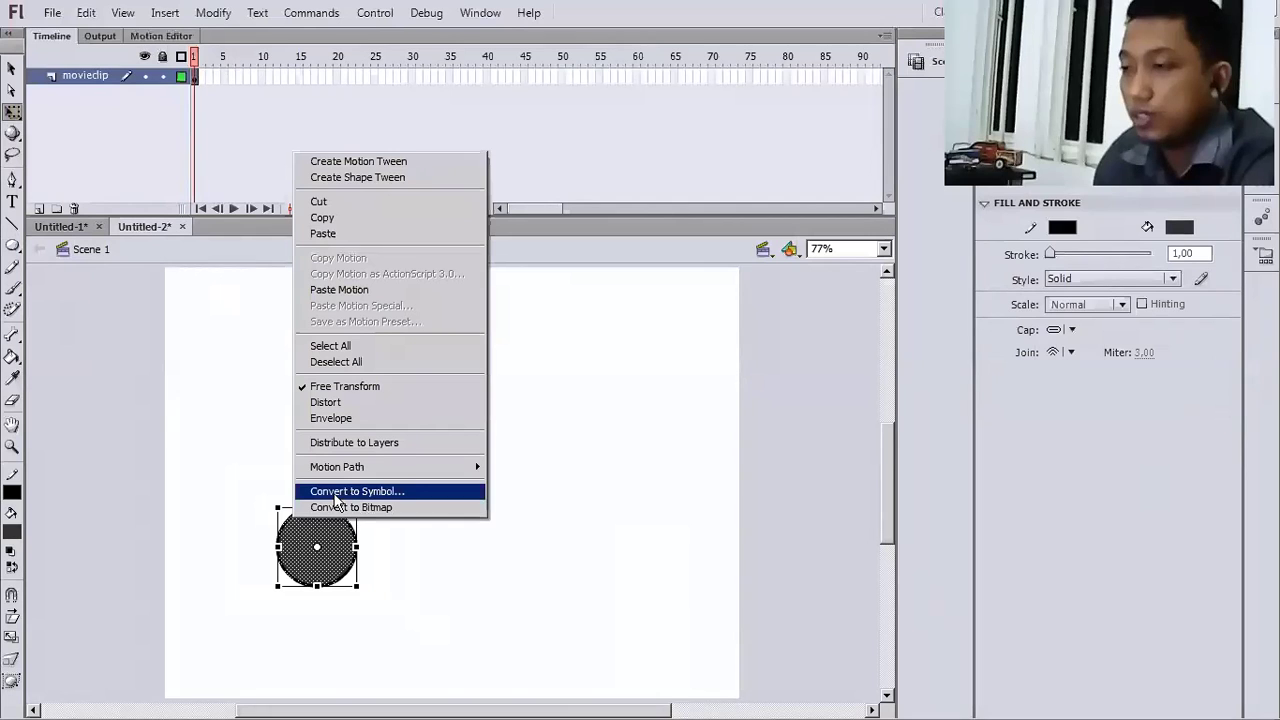
left_click(336, 494)
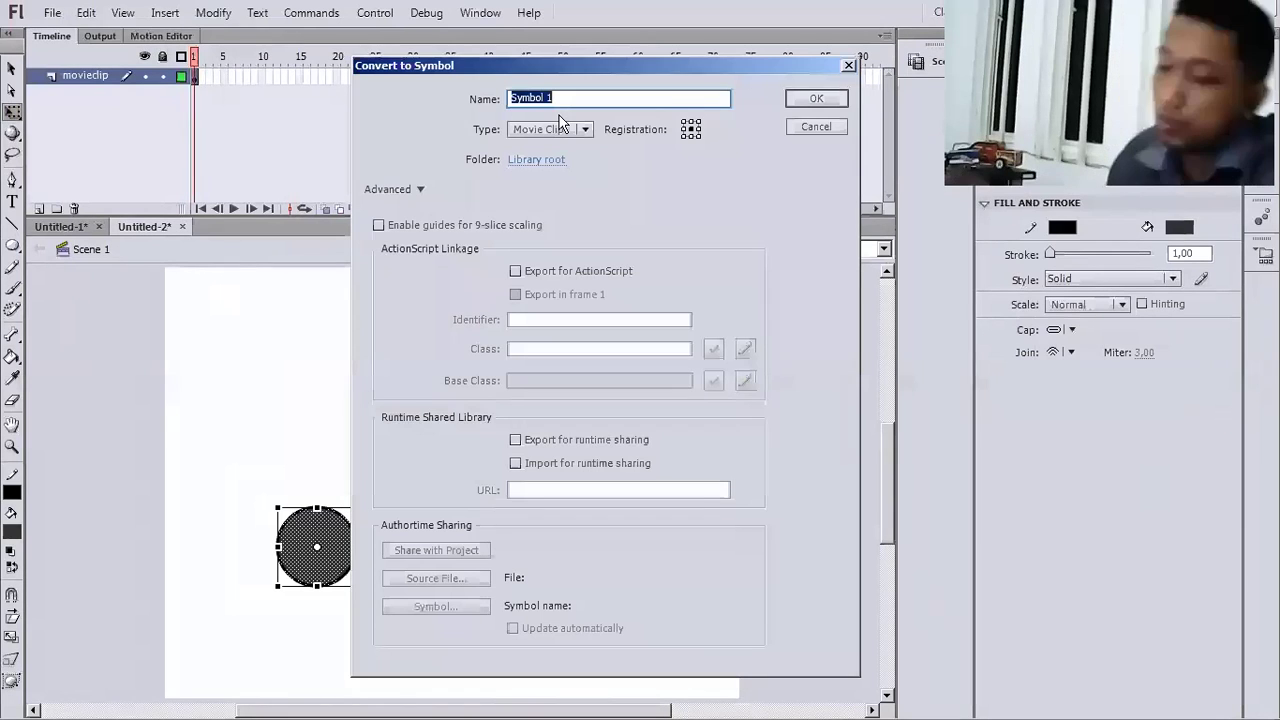
type("bol")
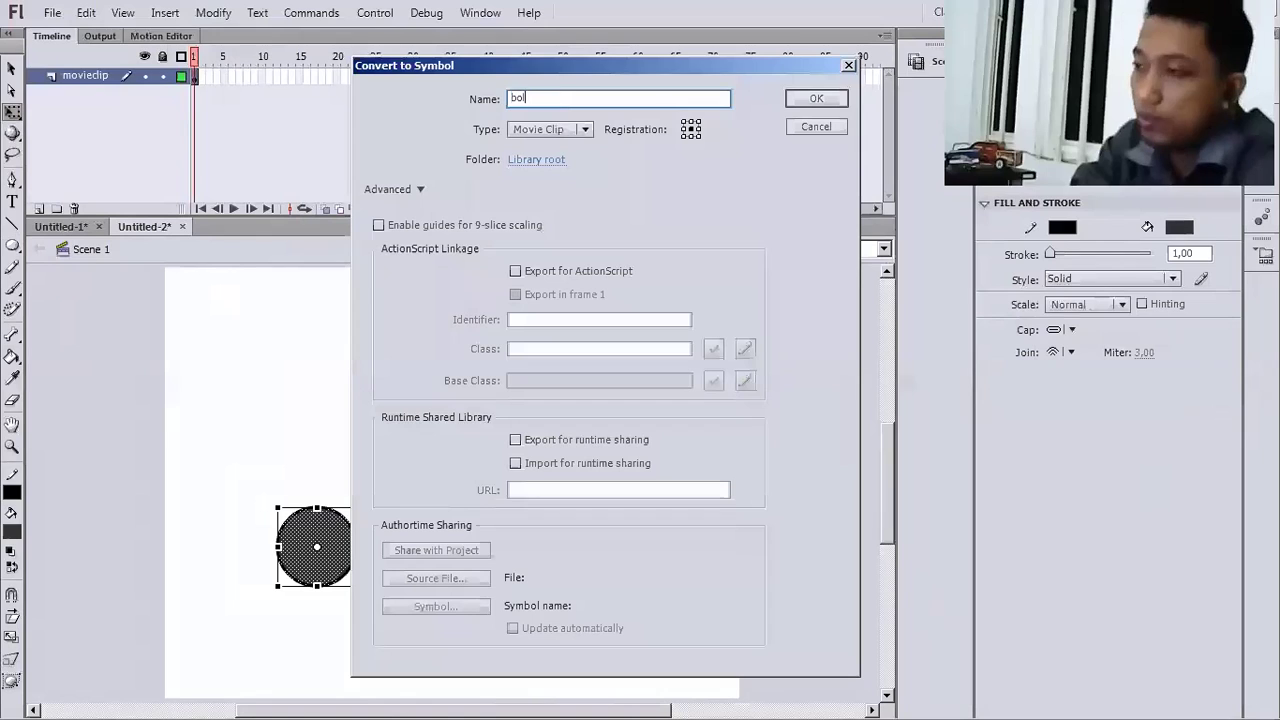
type("a")
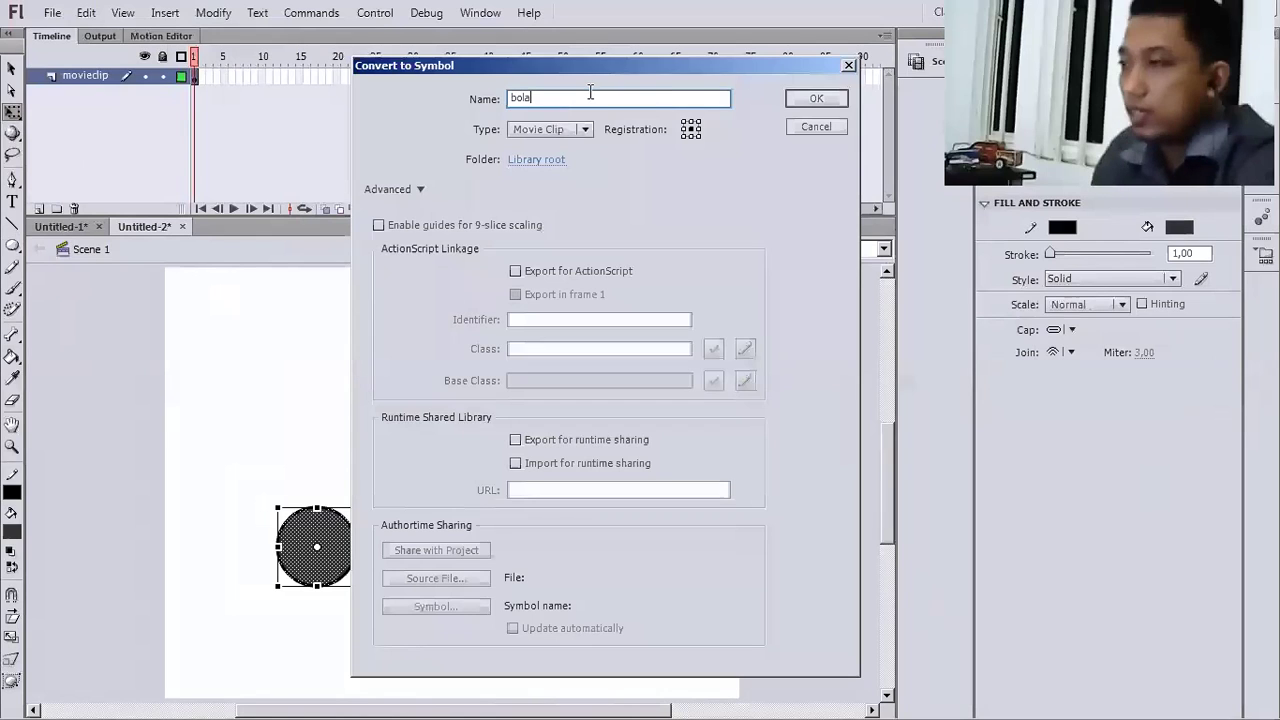
left_click(787, 97)
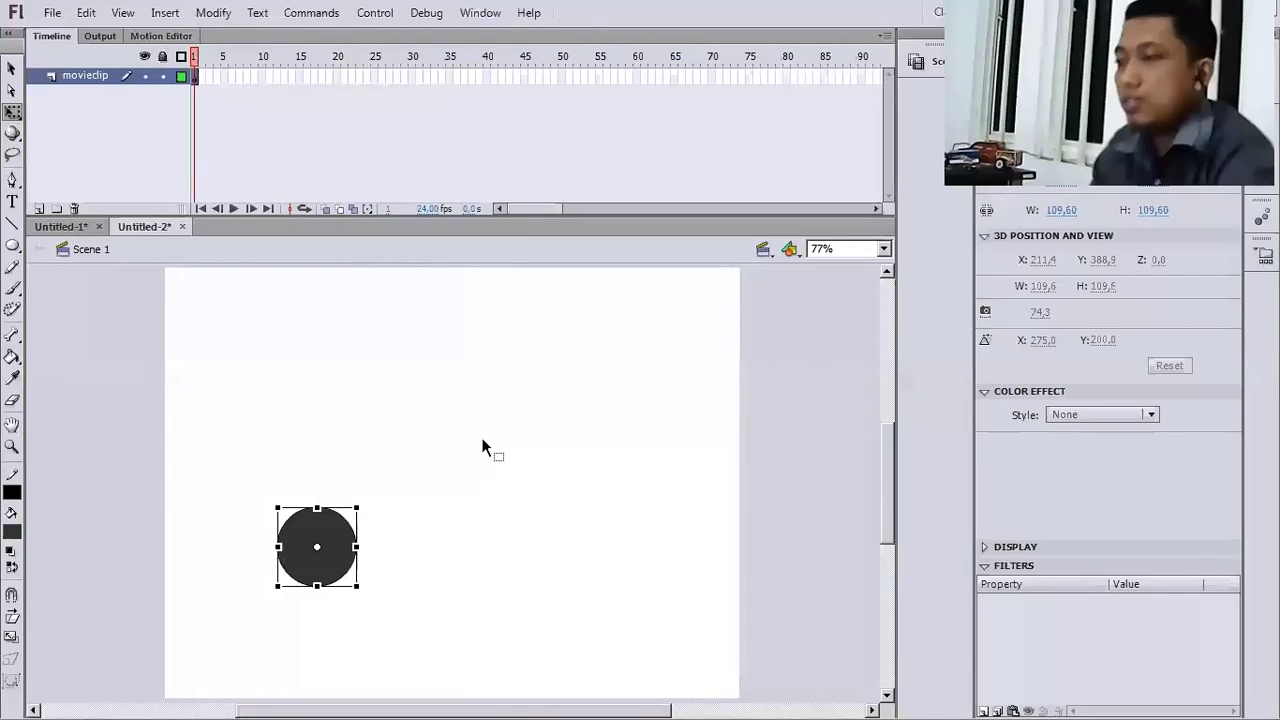
- Enter the bola movie clip to examine its own internal timeline, and return to Scene 1
left_click(482, 447)
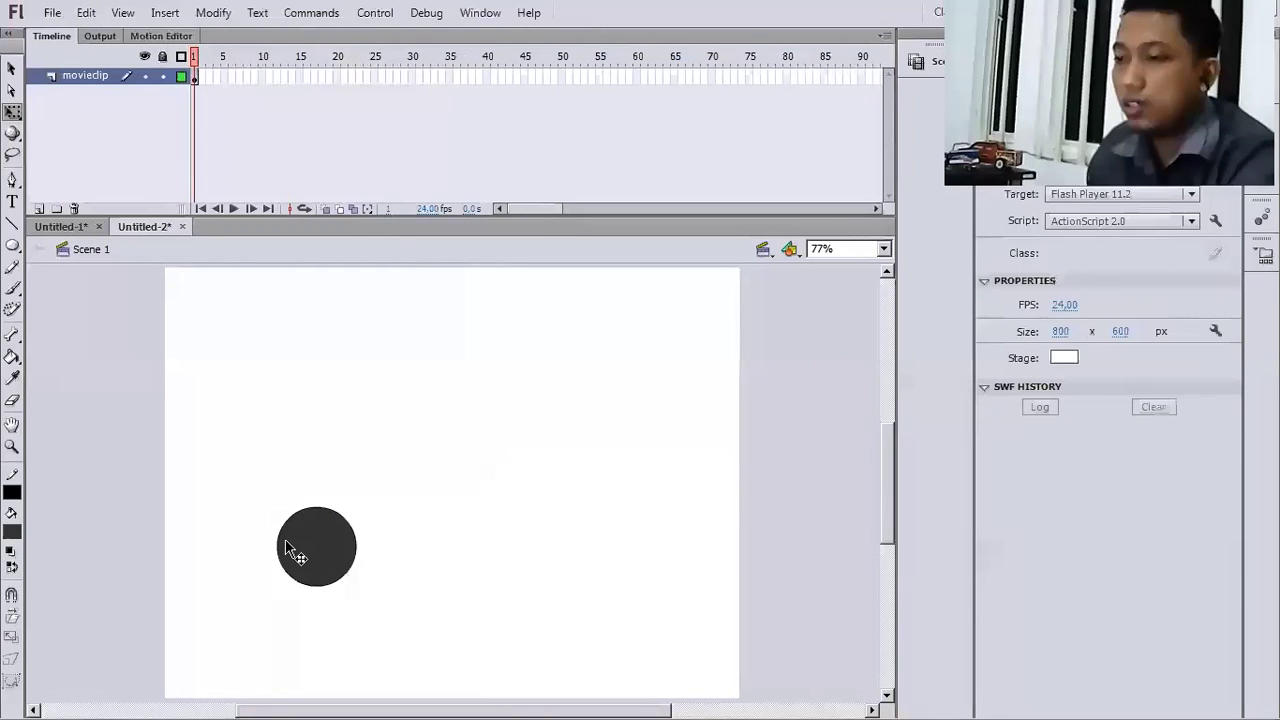
left_click(285, 541)
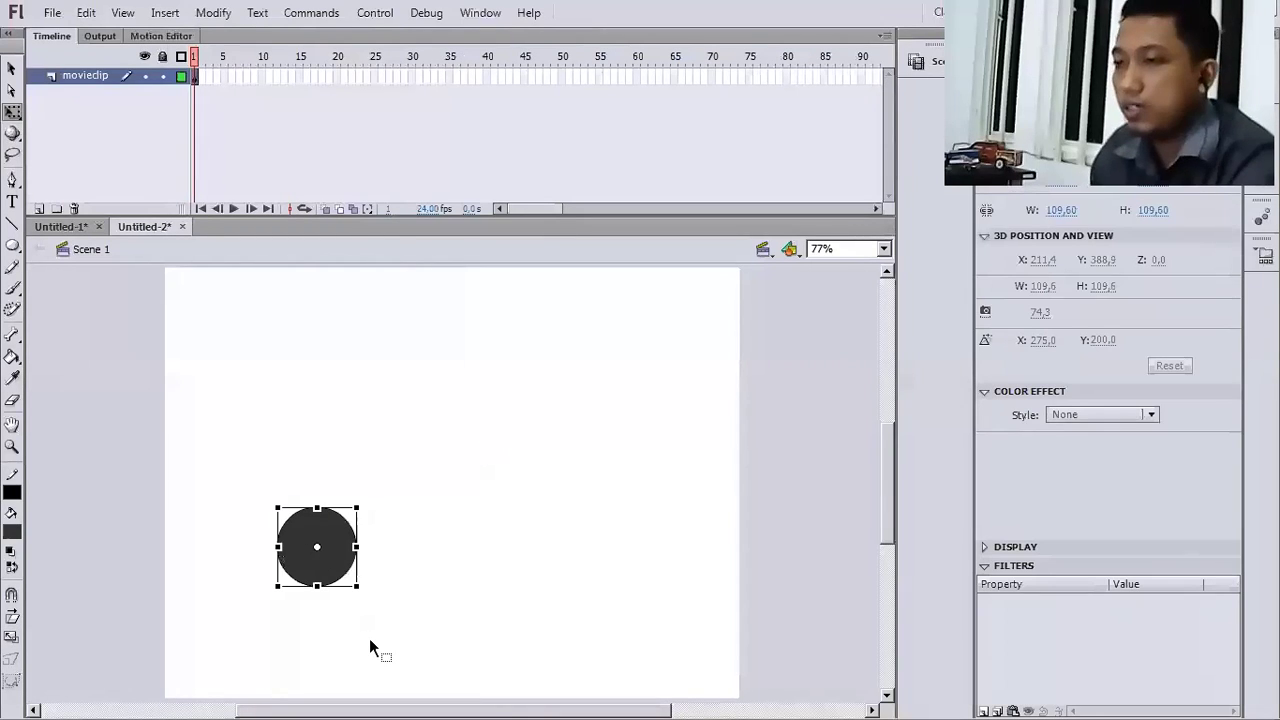
double_click(341, 548)
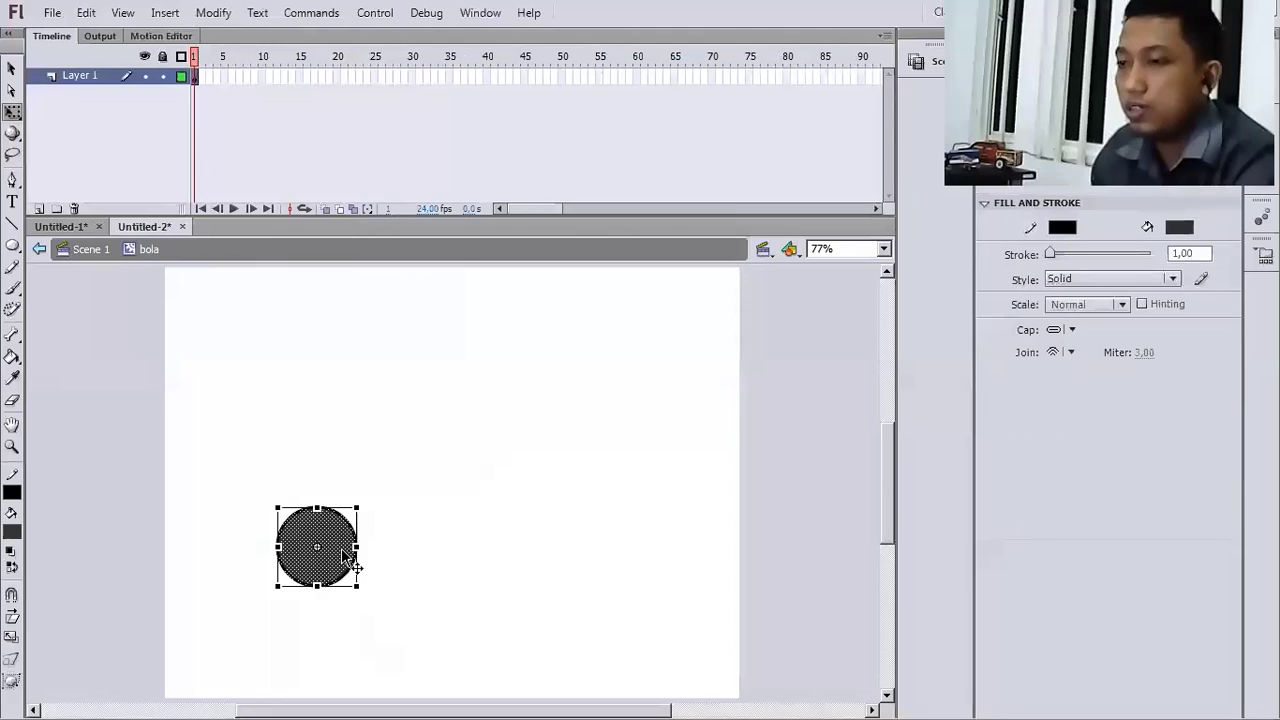
left_click(419, 470)
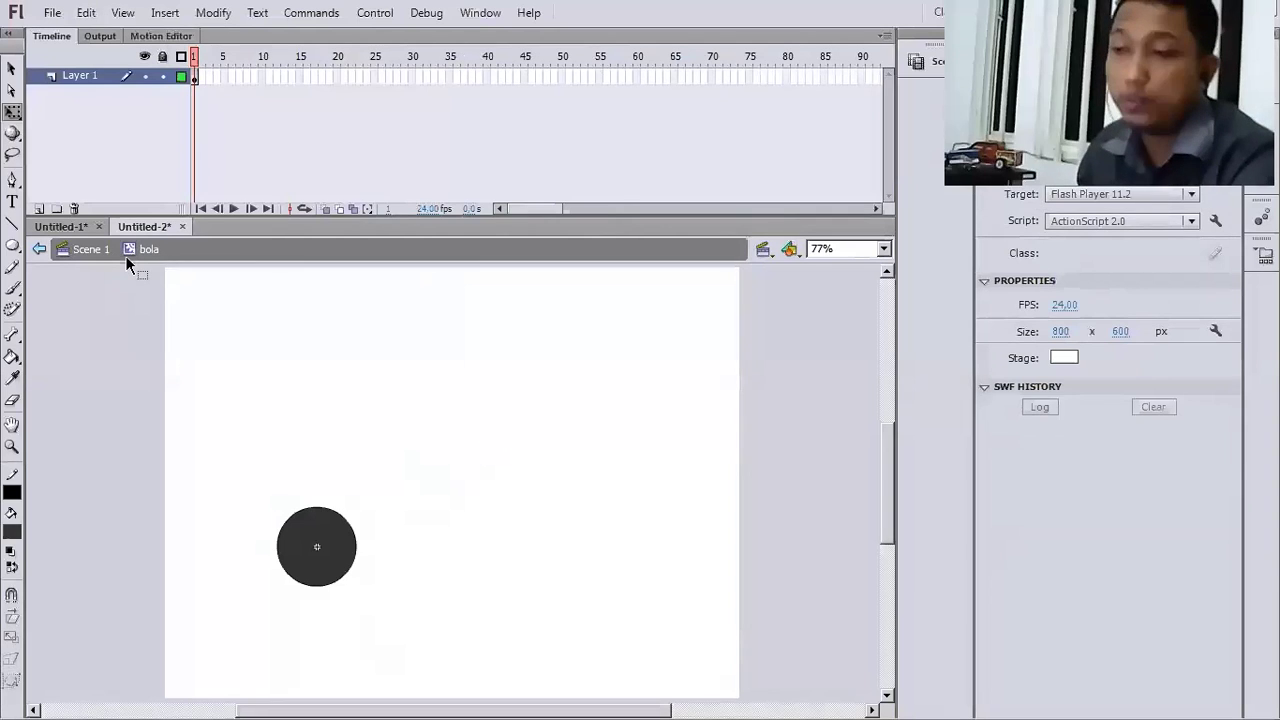
left_click(89, 254)
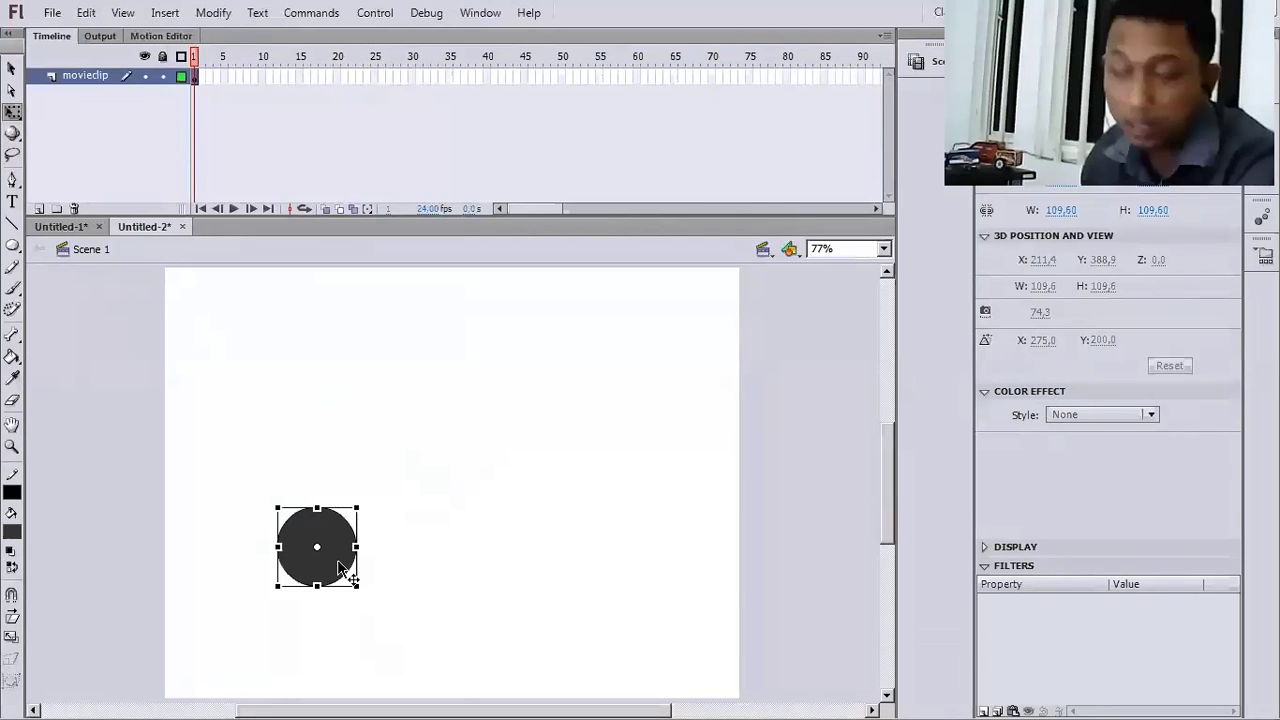
- Inside the bola movie clip, insert keyframes at frames 20 and 40 of Layer 1
double_click(333, 510)
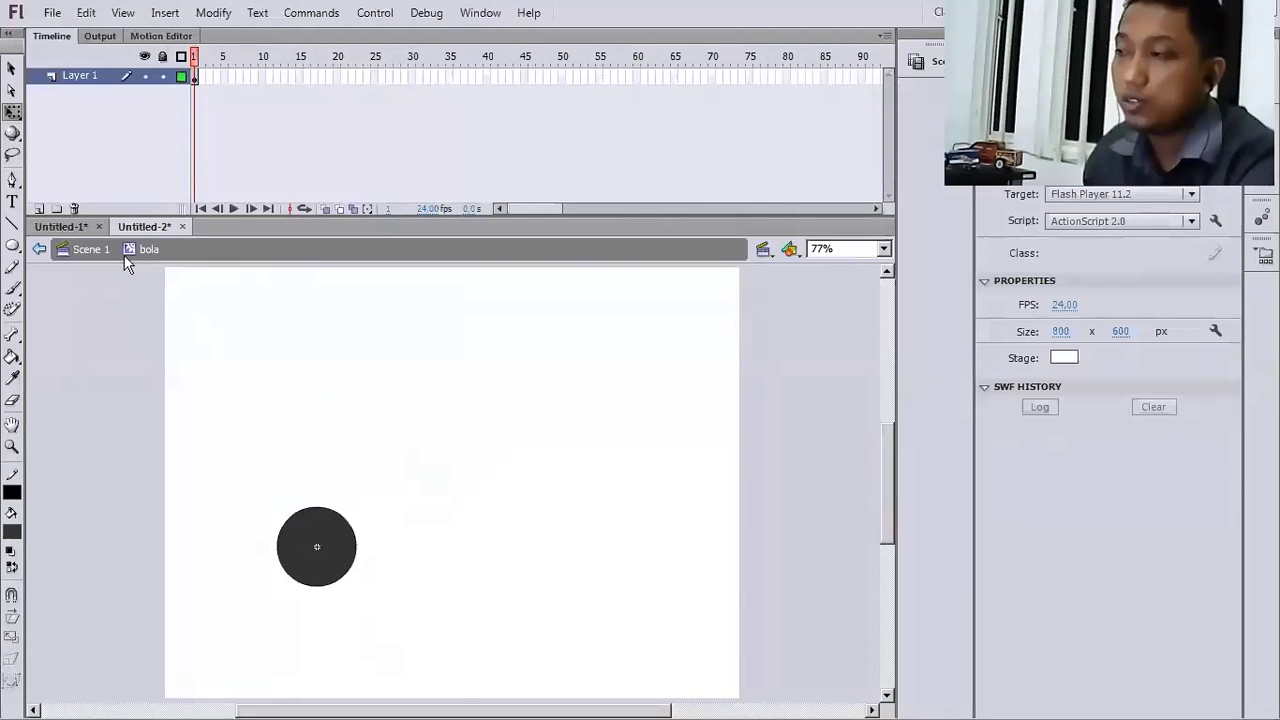
left_click(194, 78)
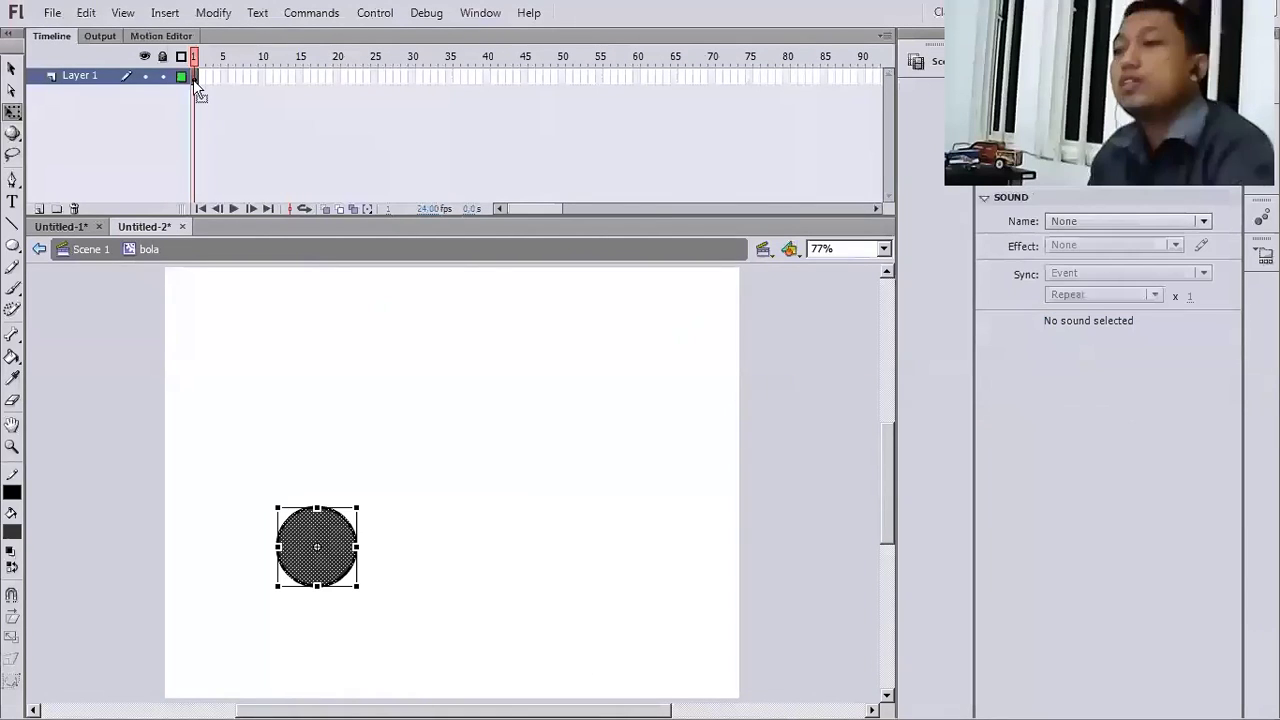
right_click(337, 83)
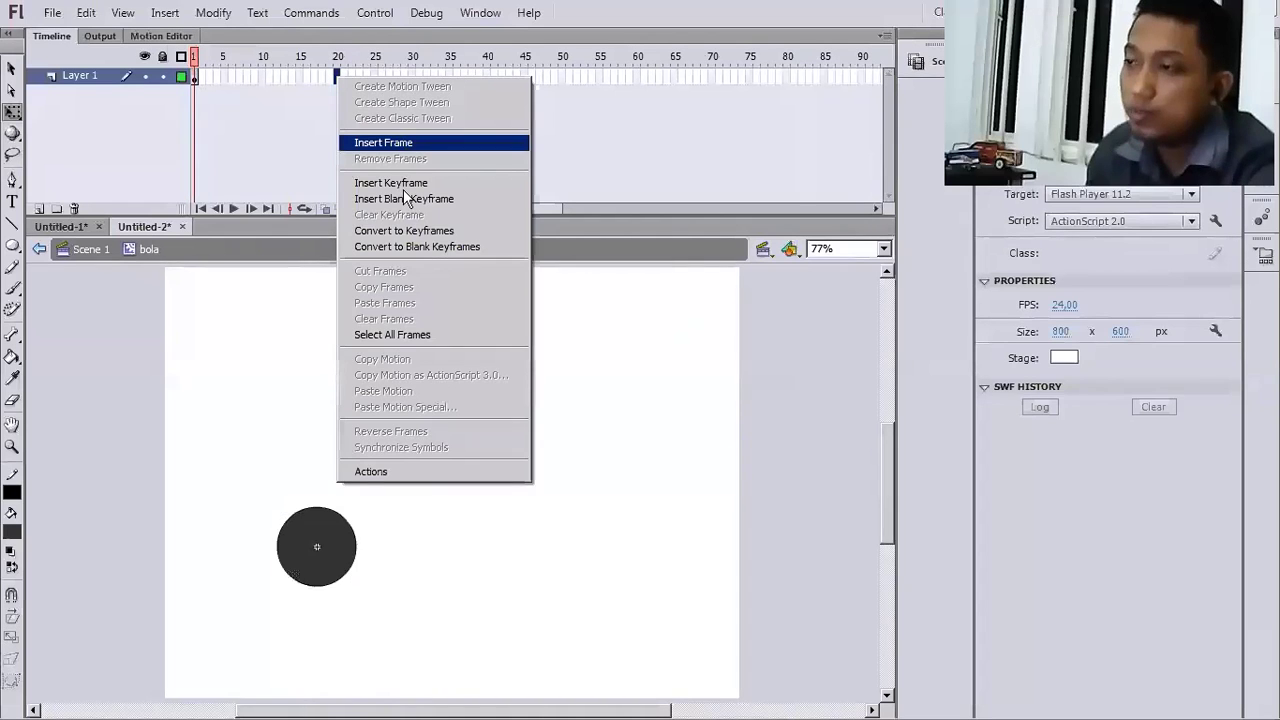
left_click(420, 137)
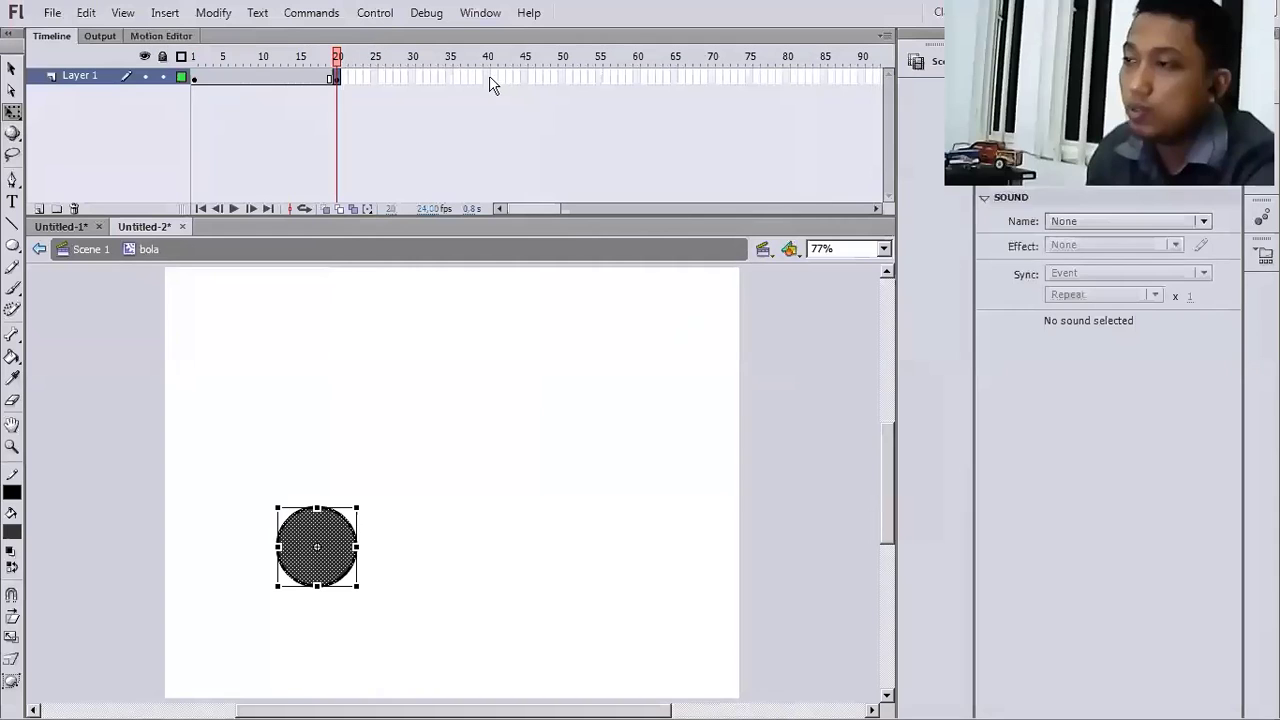
right_click(489, 80)
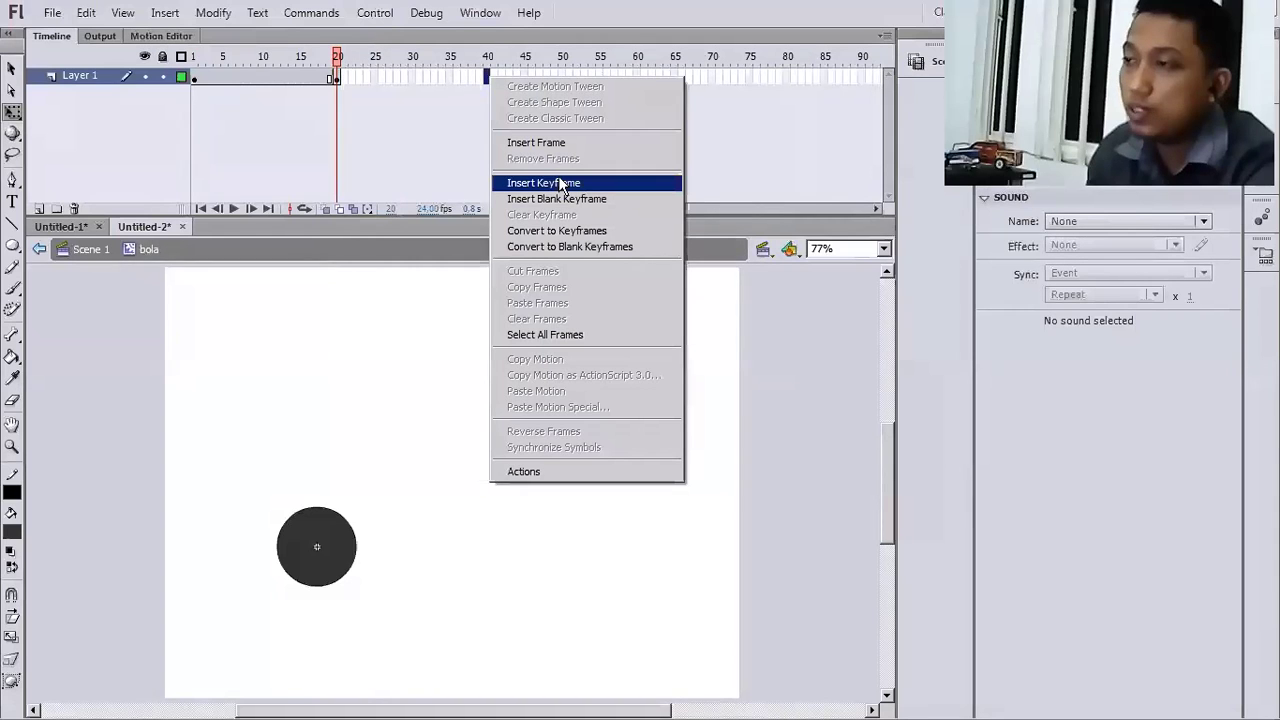
left_click(562, 183)
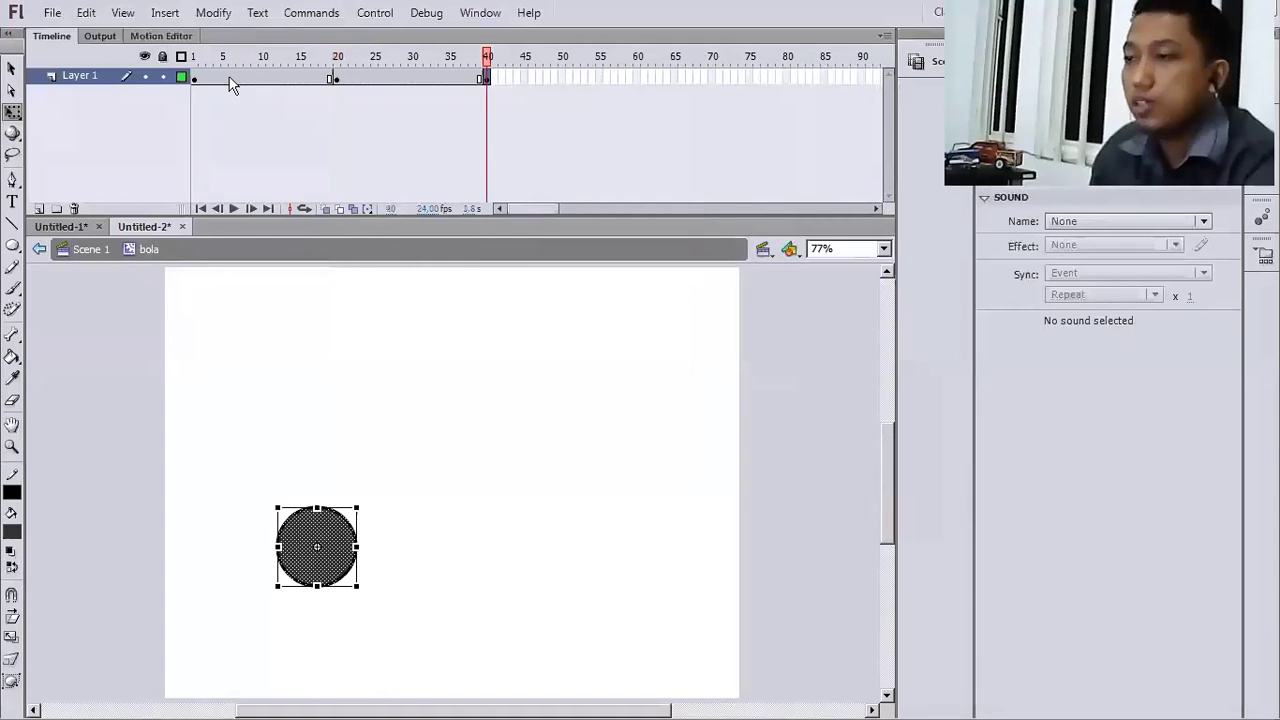
- Create classic tweens across both spans between the keyframes at frames 1, 20 and 40
left_click_drag(229, 80, 370, 80)
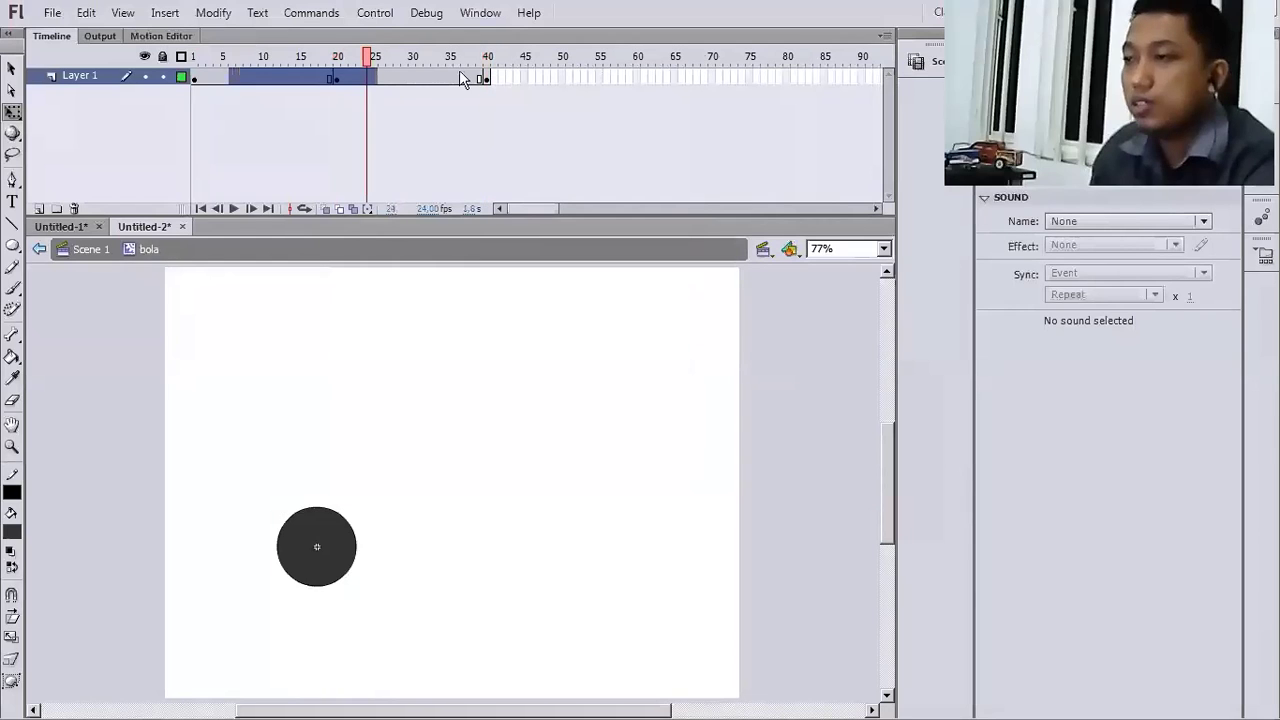
left_click(486, 79, "shift")
right_click(410, 85)
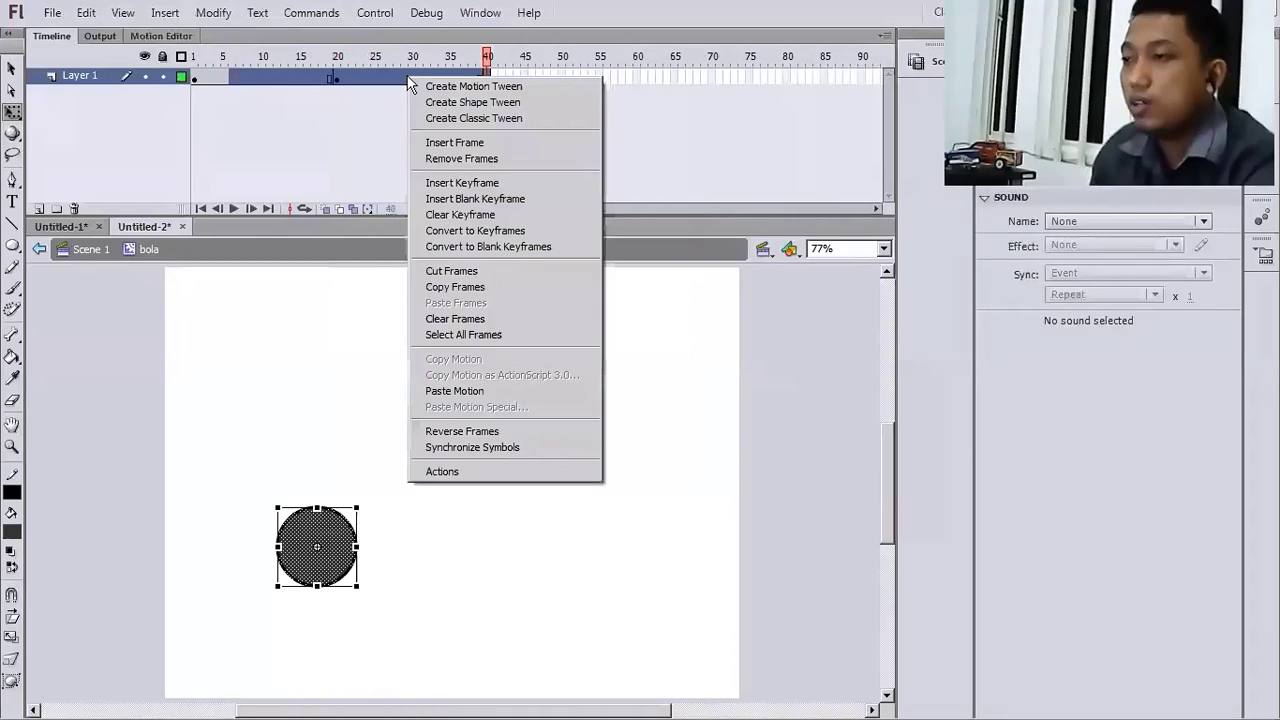
left_click(463, 118)
- At frame 20, move the circle up to near the upper edge of the stage and scrub the timeline to check the motion
left_click(337, 77)
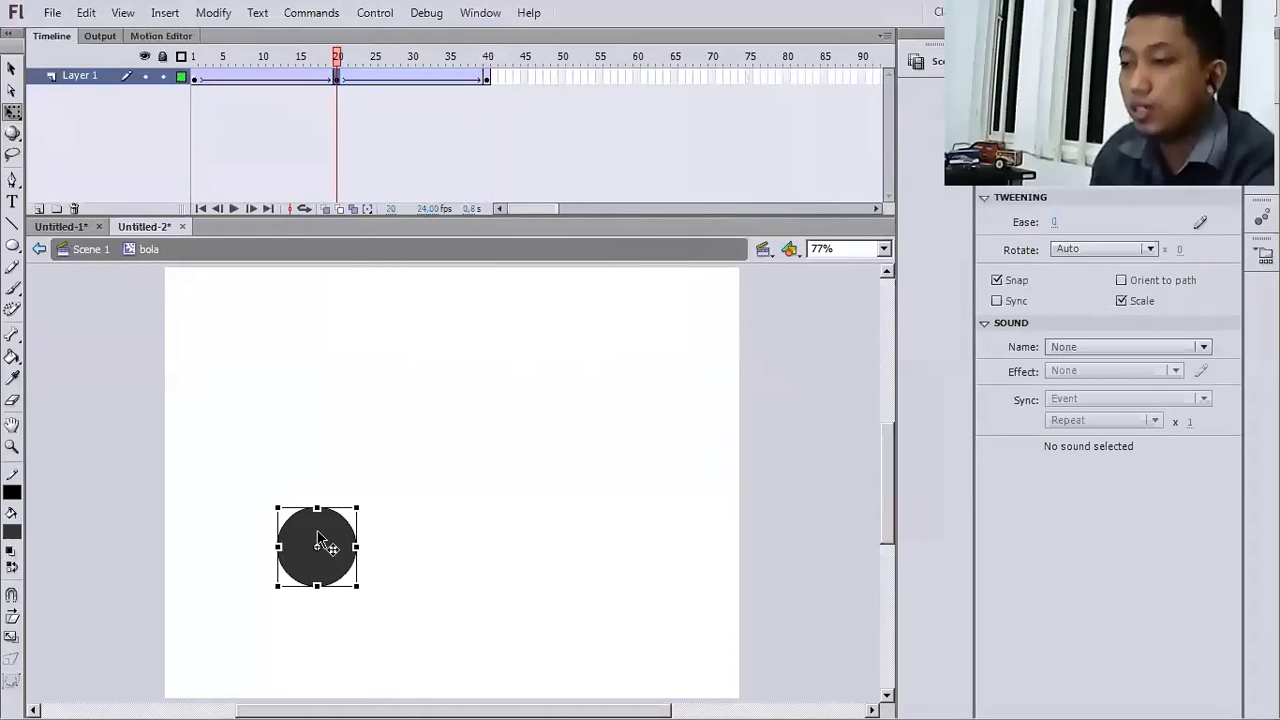
left_click_drag(317, 531, 308, 369)
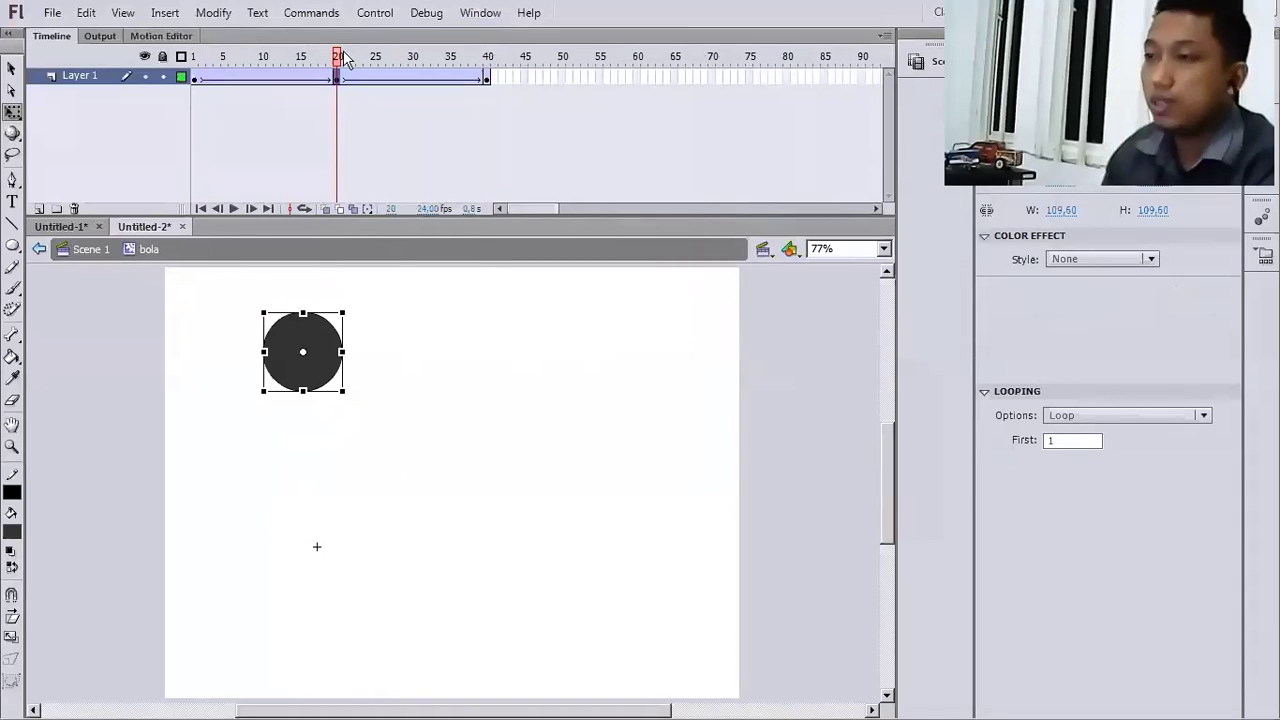
key("shift+comma")
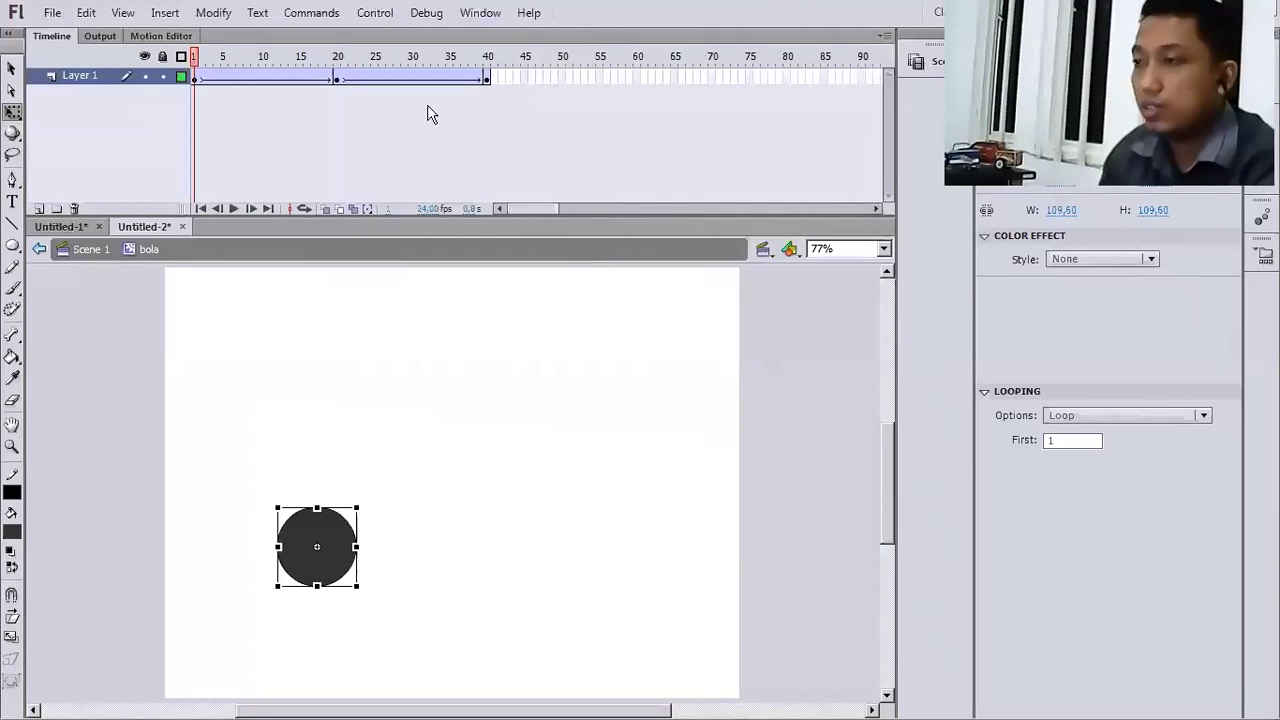
left_click(390, 128)
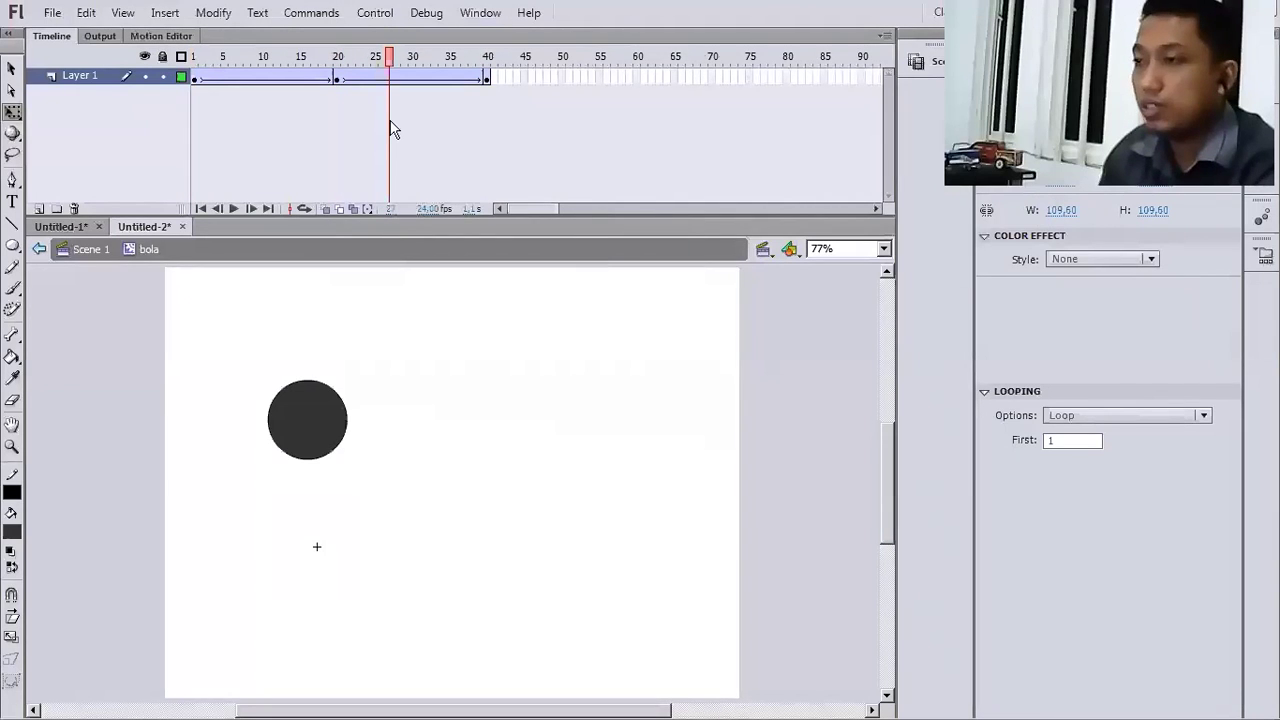
key("shift+comma")
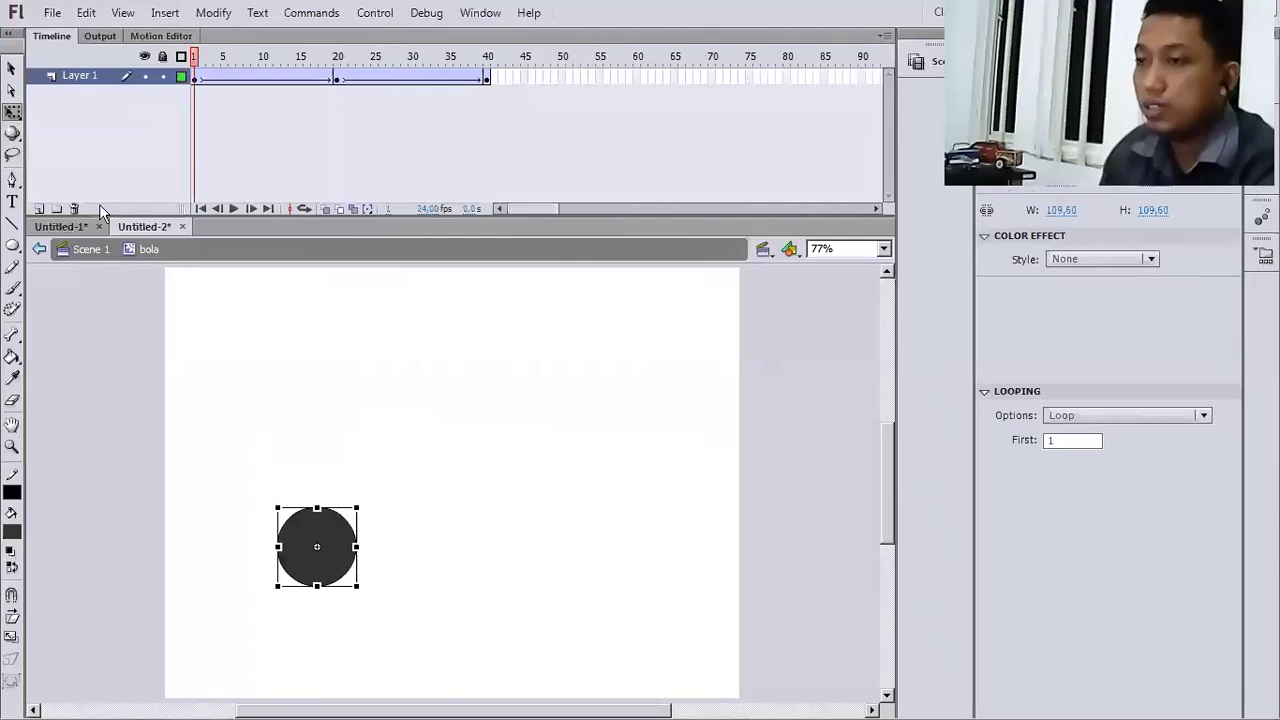
- Compare the circle animation on the main timeline of Untitled-1 with the one inside the bola clip of Untitled-2
left_click(90, 249)
key("Return")
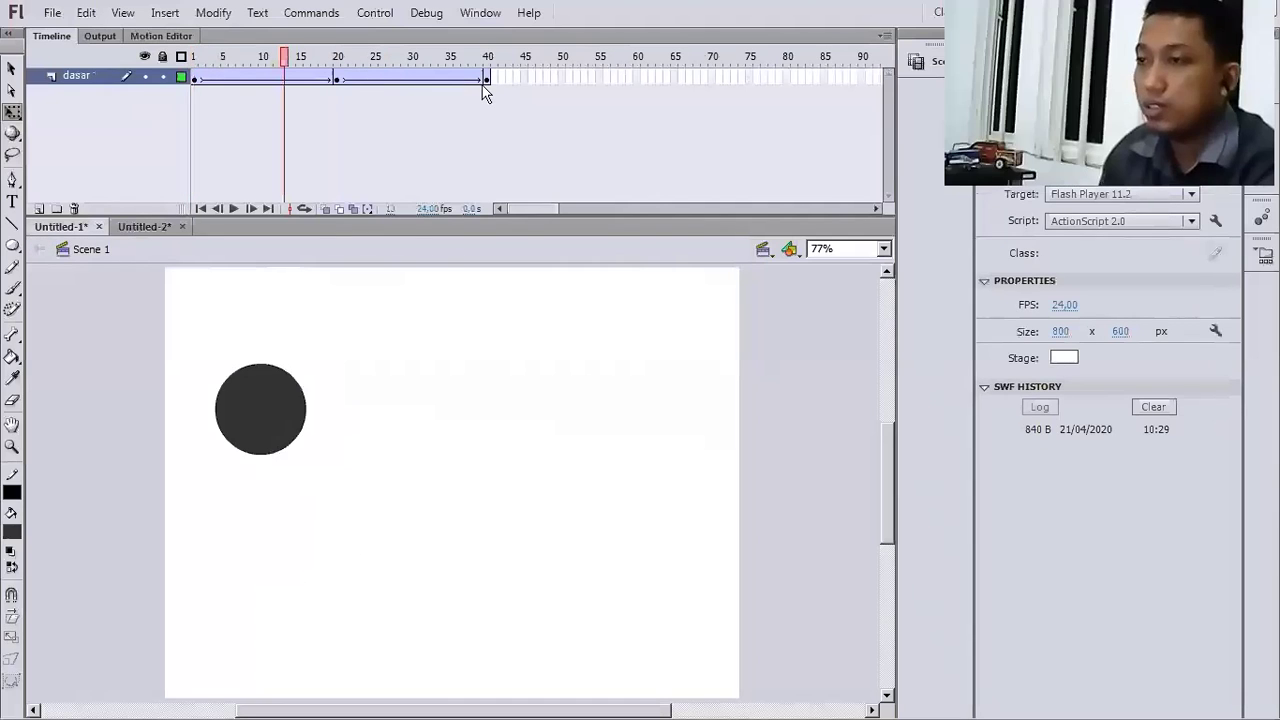
key("Return")
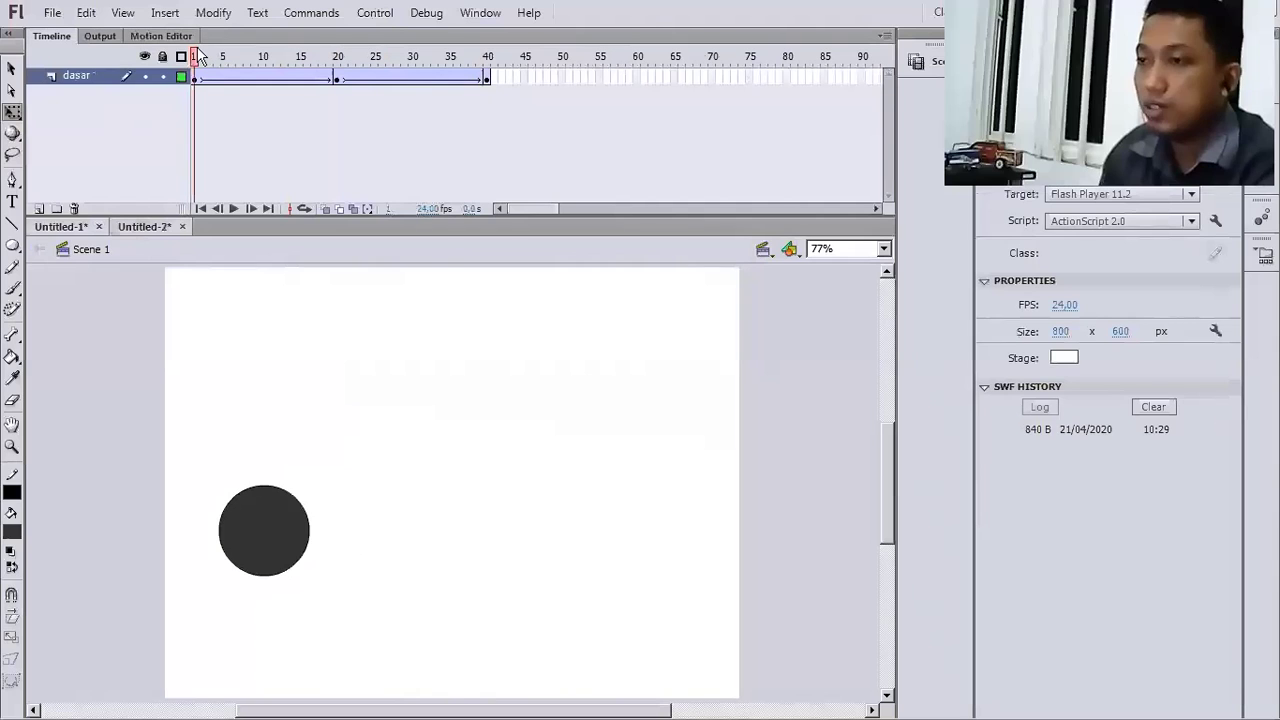
key("ctrl+Tab")
key("Return")
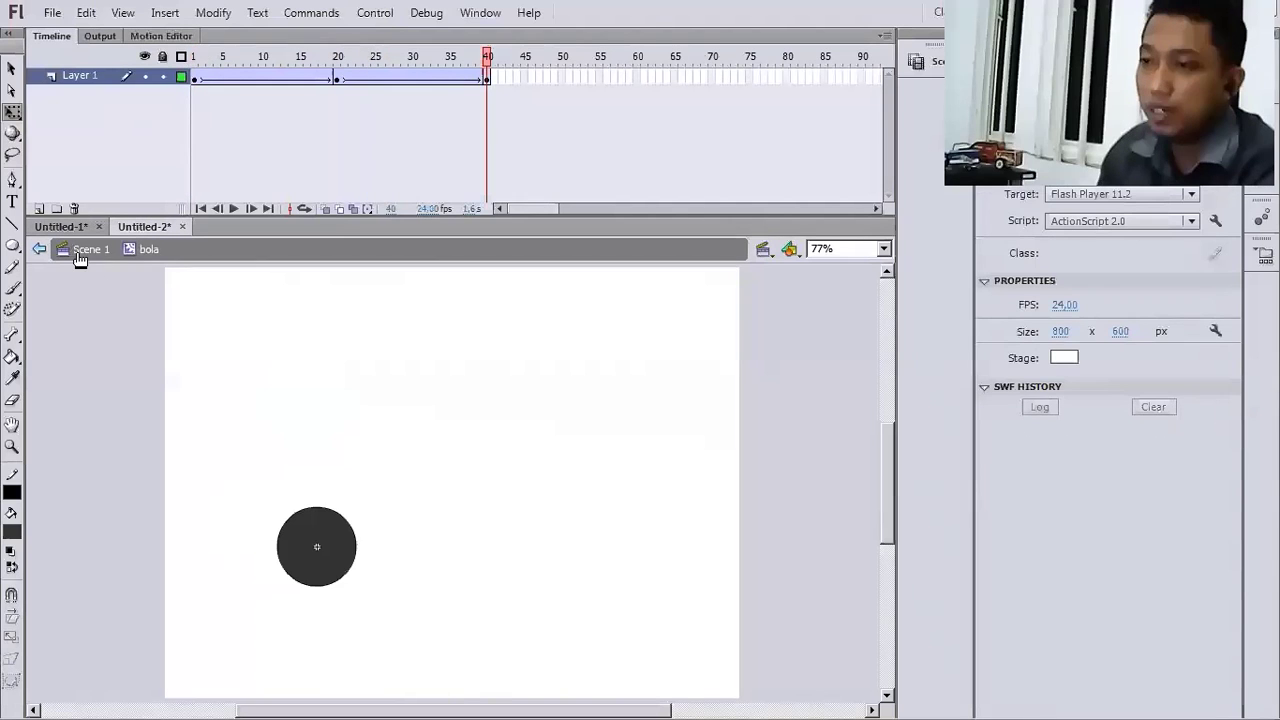
- Return from the bola clip to Scene 1, test the movie to preview the circle's motion, and close the preview
key("ctrl+e")
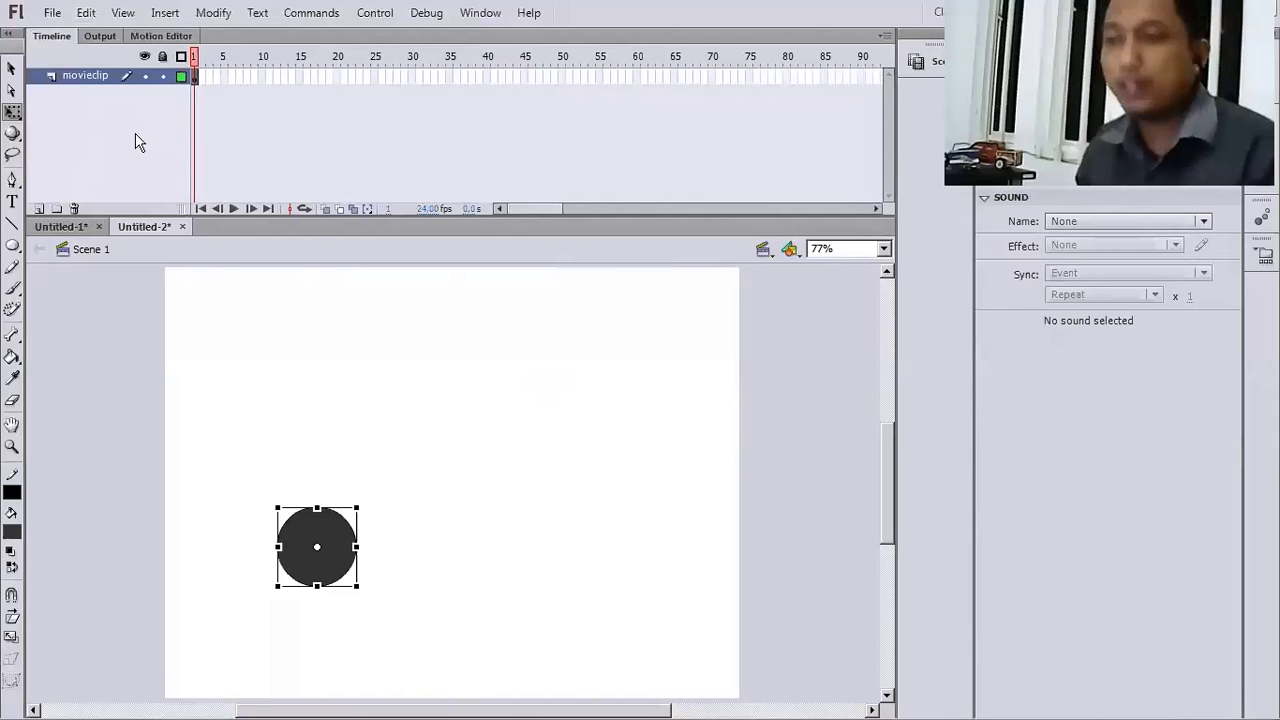
left_click(373, 14)
mouse_move(502, 130)
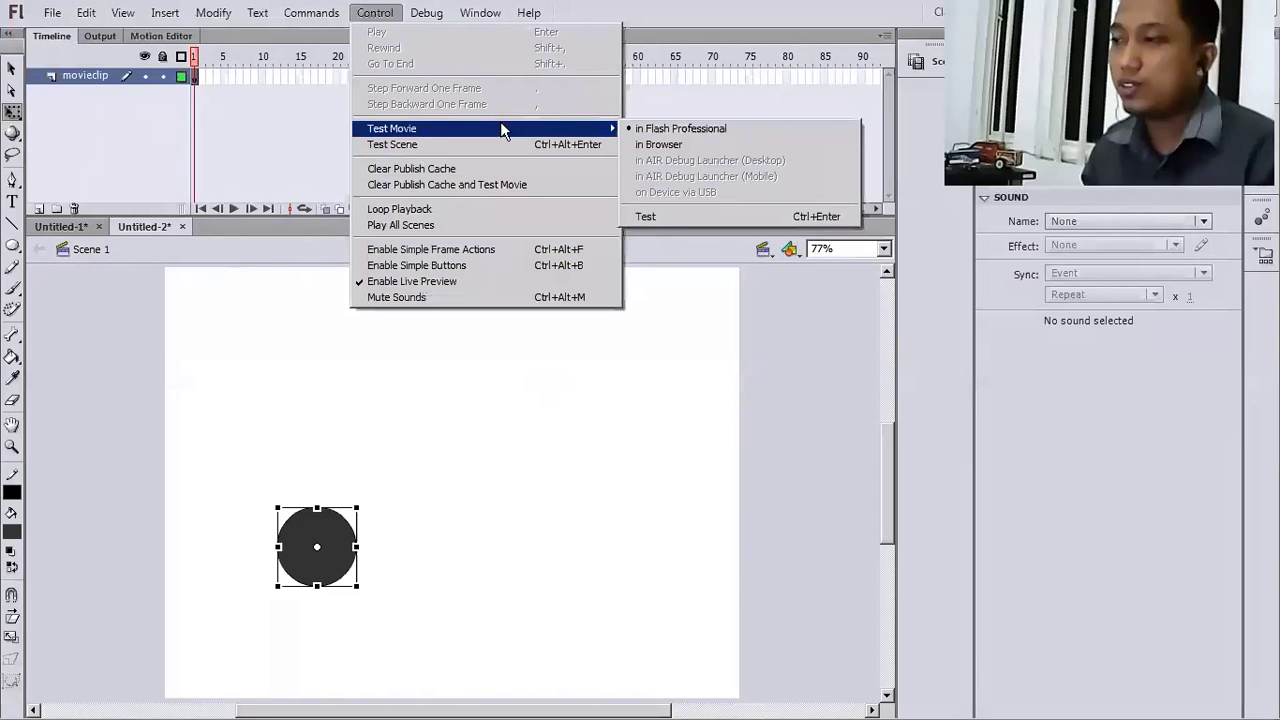
left_click(716, 218)
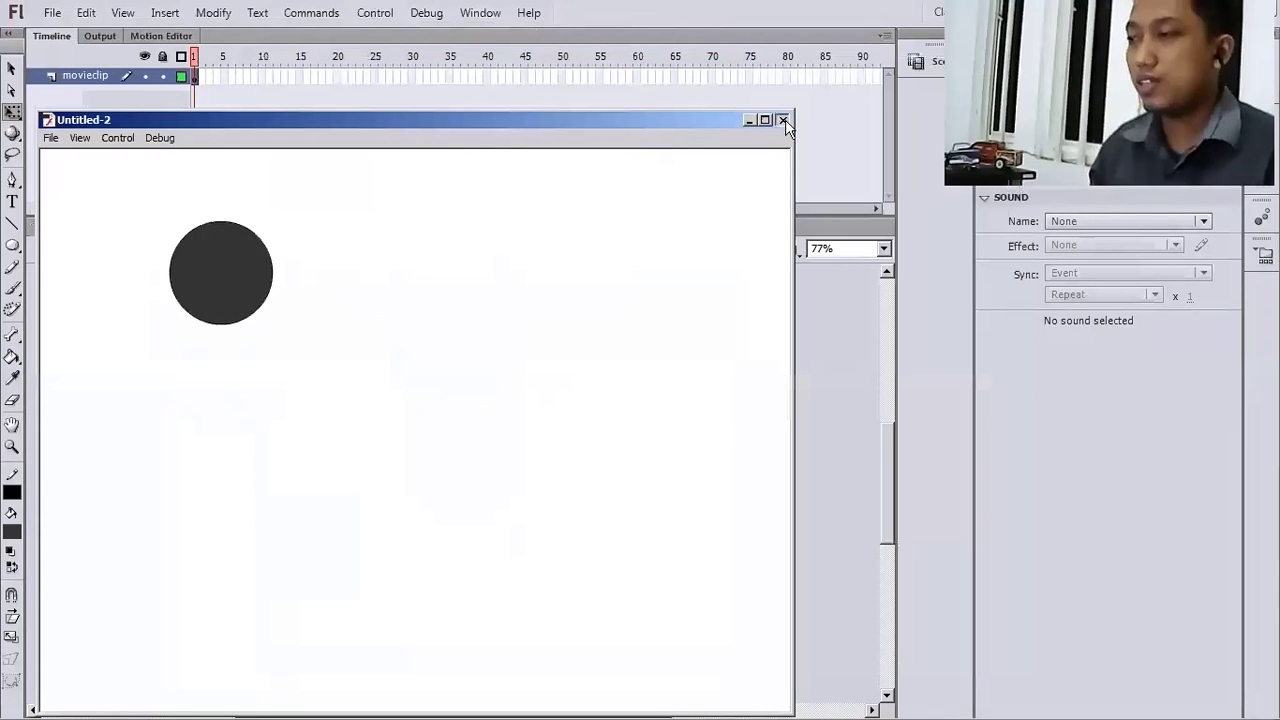
key("ctrl+w")
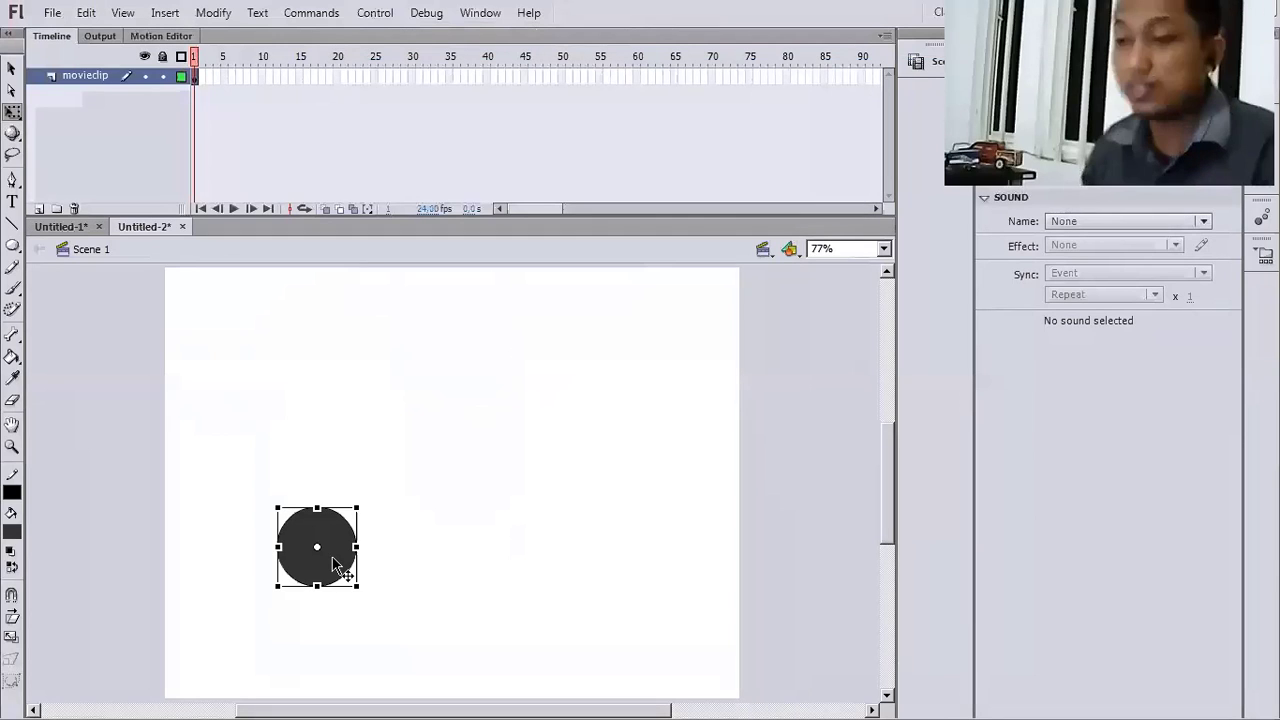
- Move the bola circle to about X 177, Y 410 on the stage and place a copy of it beside it
left_click(312, 582)
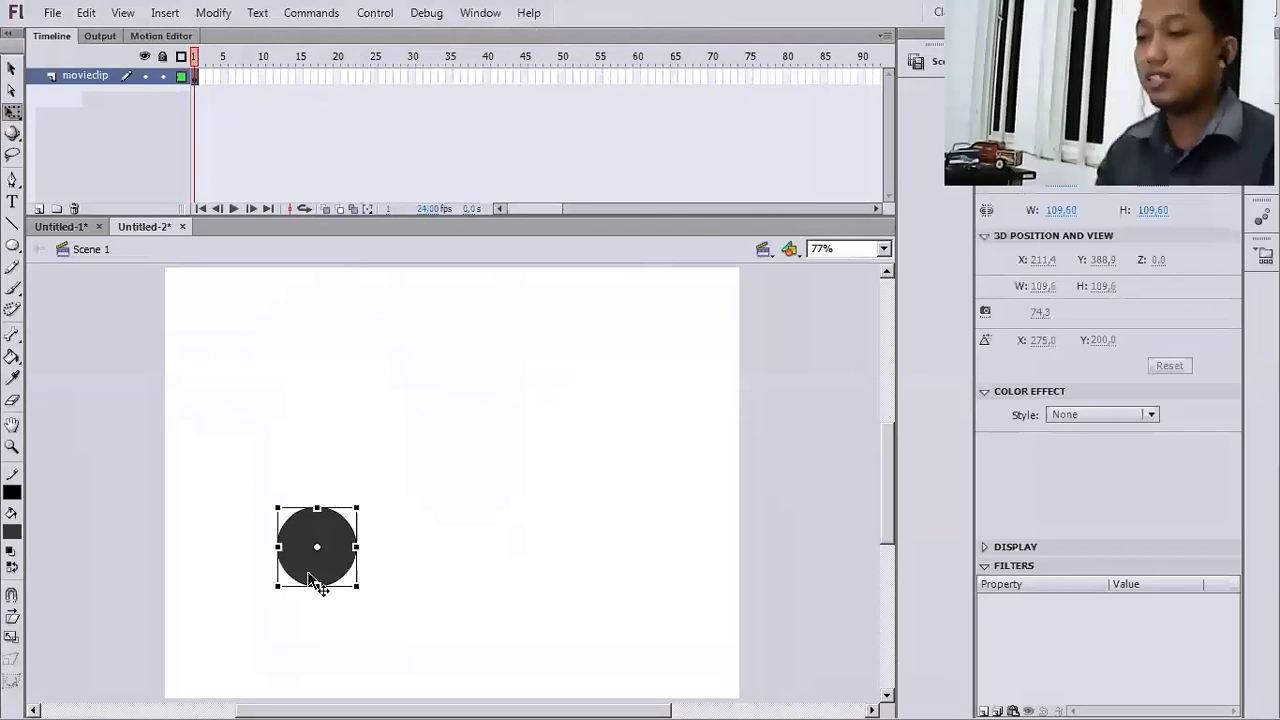
left_click_drag(312, 582, 287, 597)
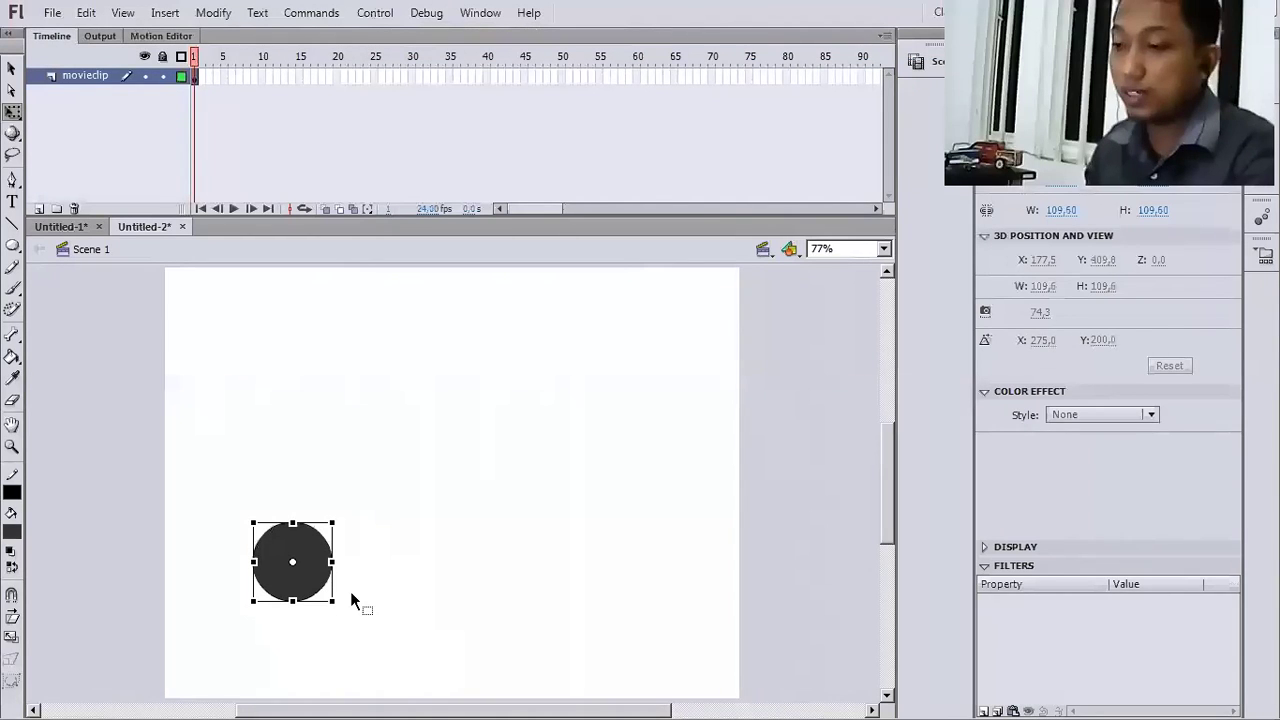
left_click(351, 593)
left_click(320, 582)
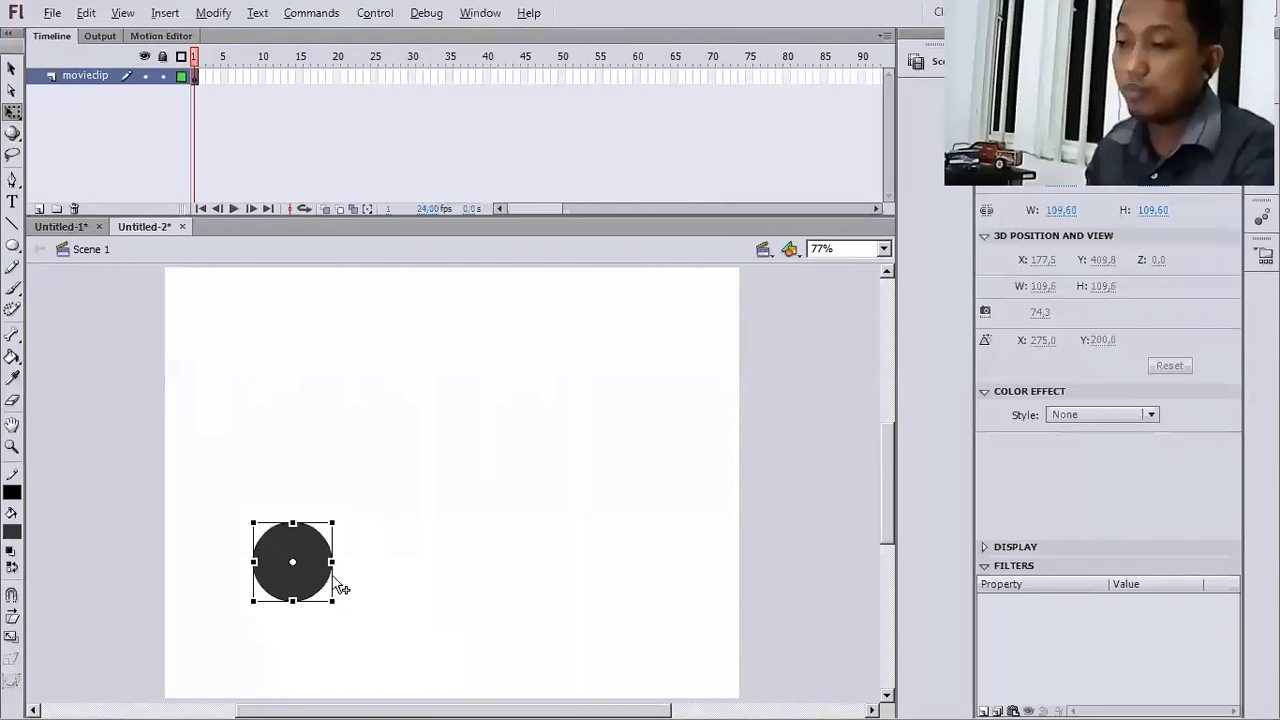
left_click_drag(340, 588, 437, 598)
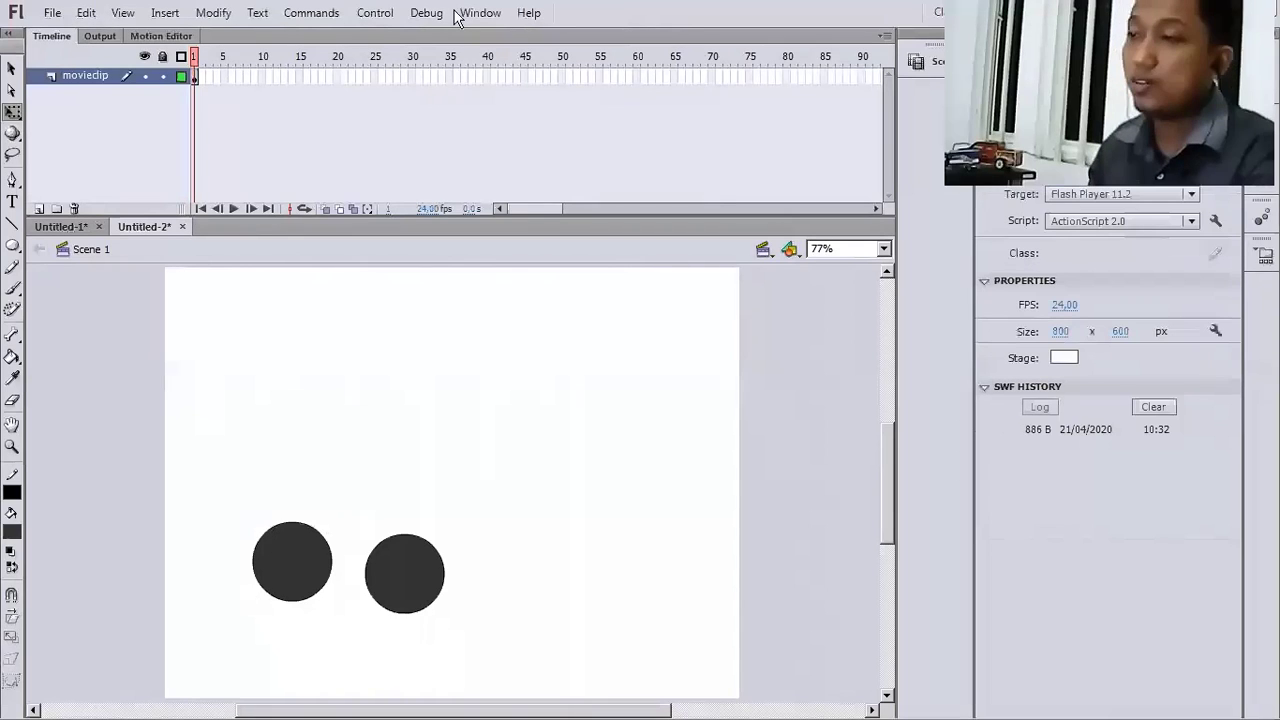
- Test the movie with the two bola circles and close the preview
left_click(375, 13)
mouse_move(444, 123)
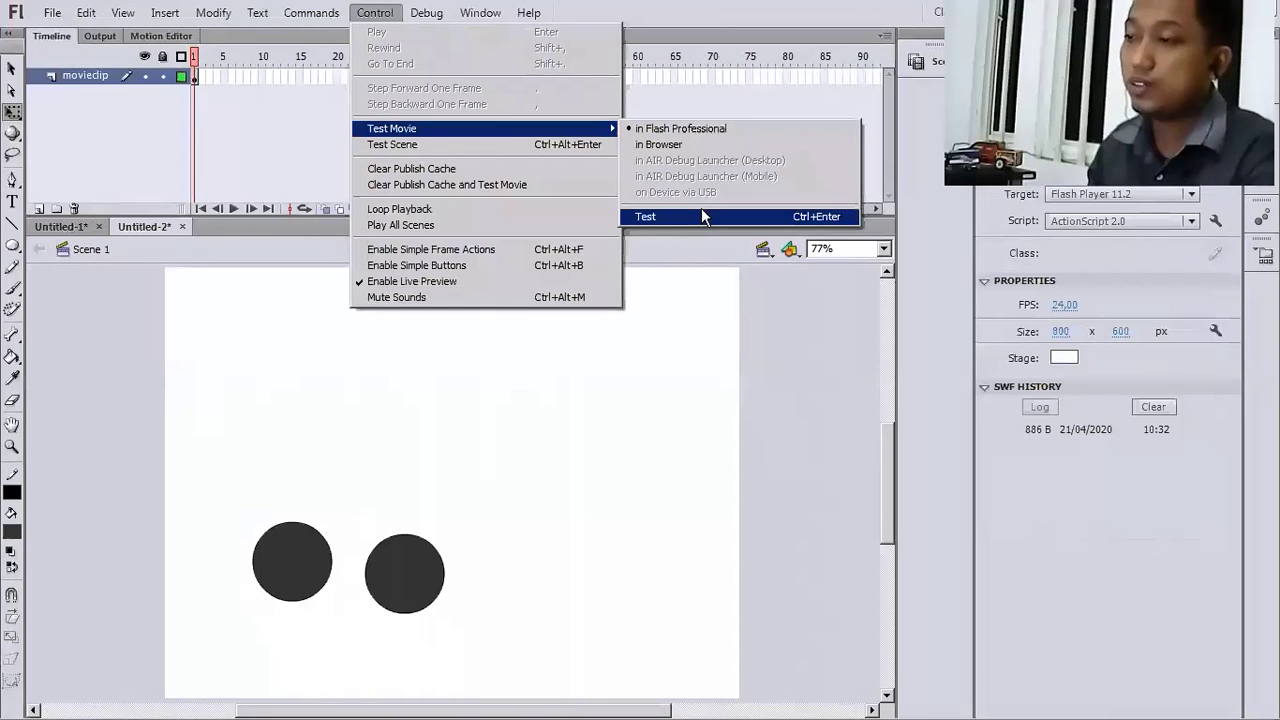
left_click(701, 216)
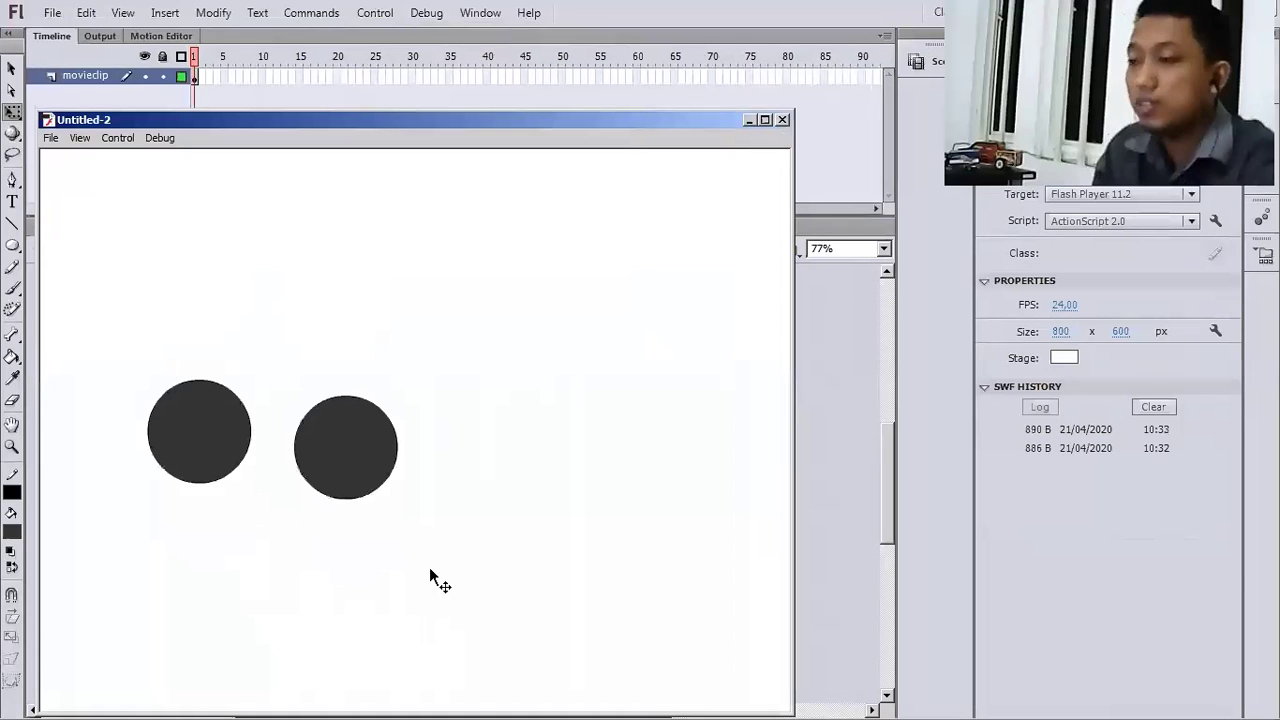
key("ctrl+w")
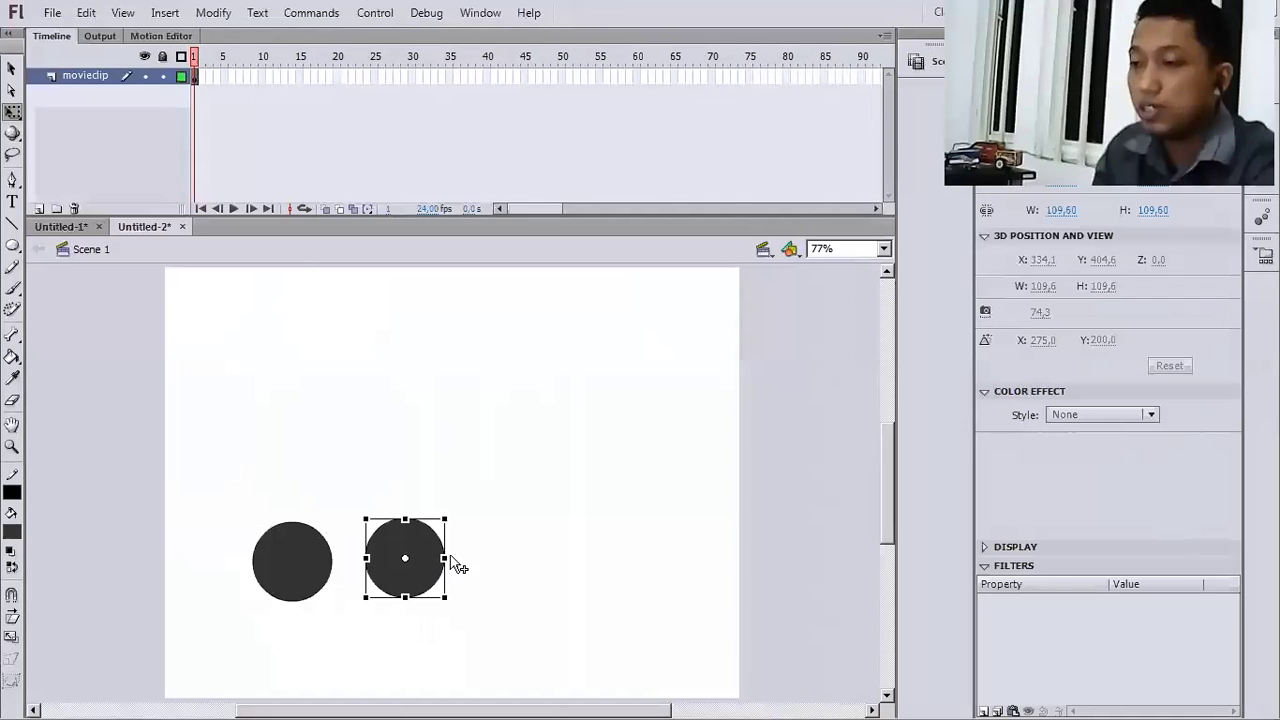
- Place a third bola circle at about X 495, Y 422, beside the second one, and test the movie
left_click_drag(404, 555, 521, 568)
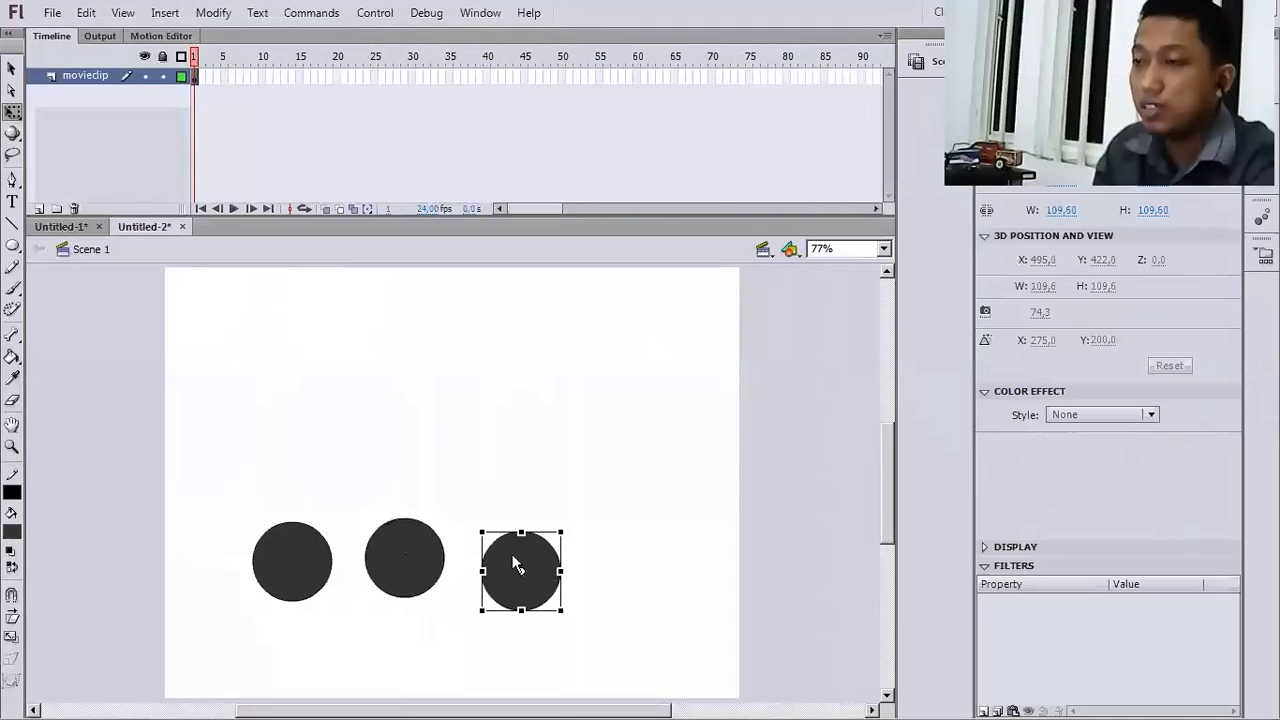
left_click(376, 13)
mouse_move(420, 128)
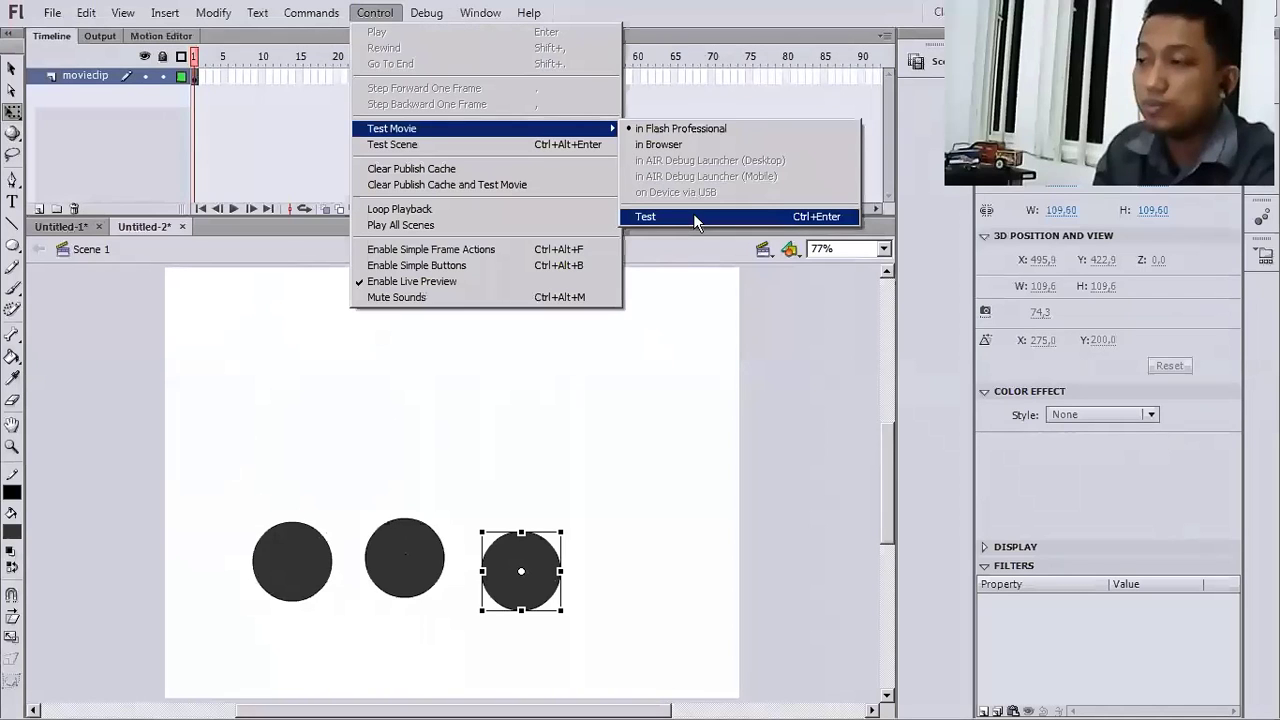
left_click(694, 216)
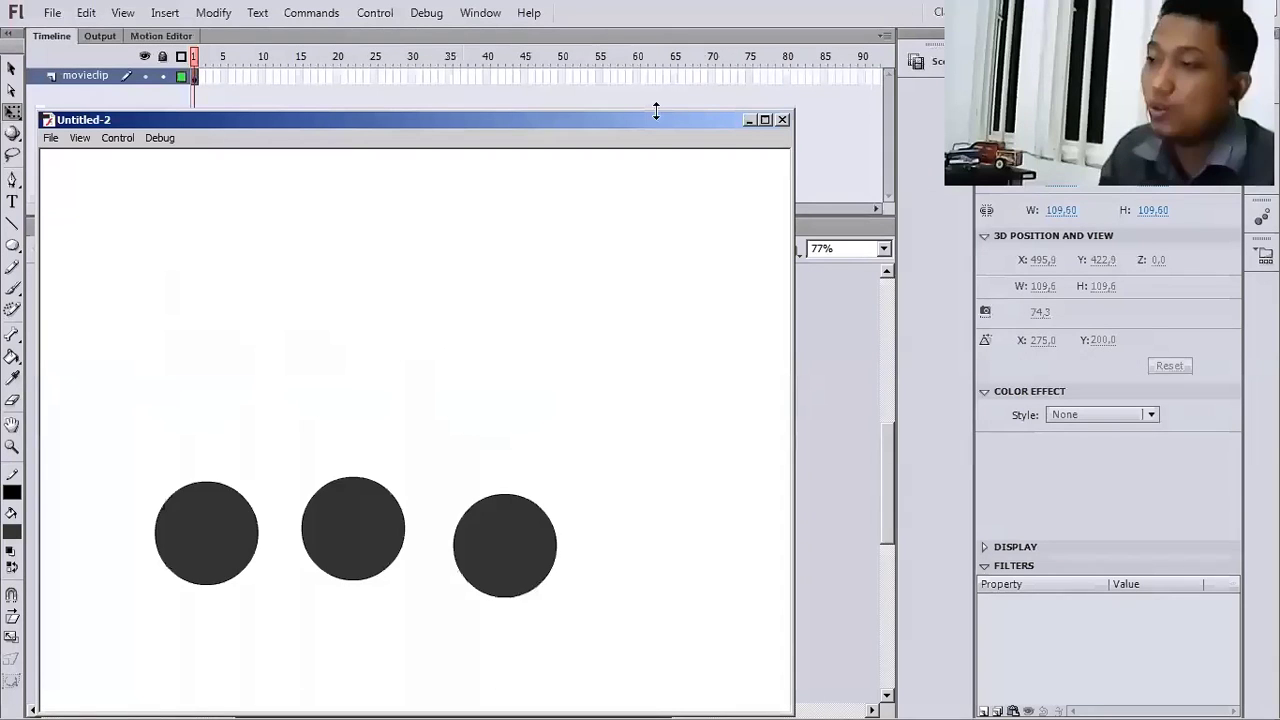
left_click_drag(647, 127, 666, 96)
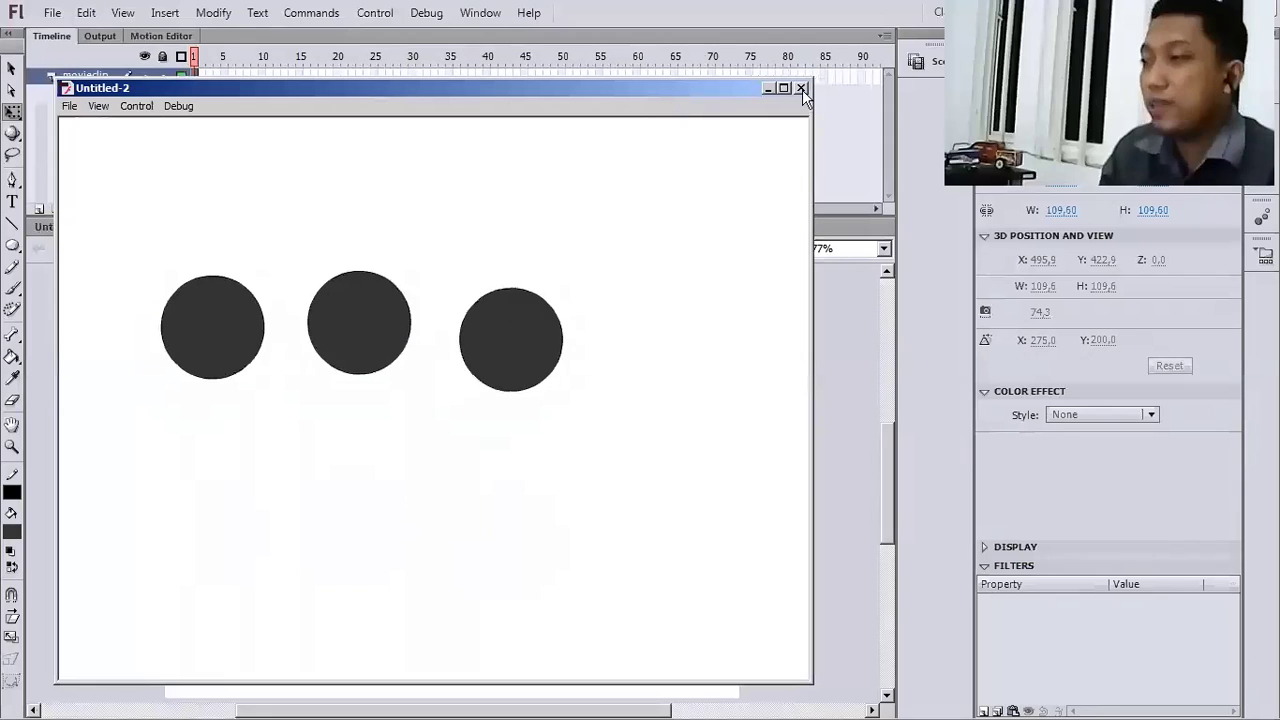
- Shift the second circle slightly down, stretch its height to about 112, and place a fourth bola copy beside the third
left_click(418, 541)
left_click_drag(414, 525, 404, 525)
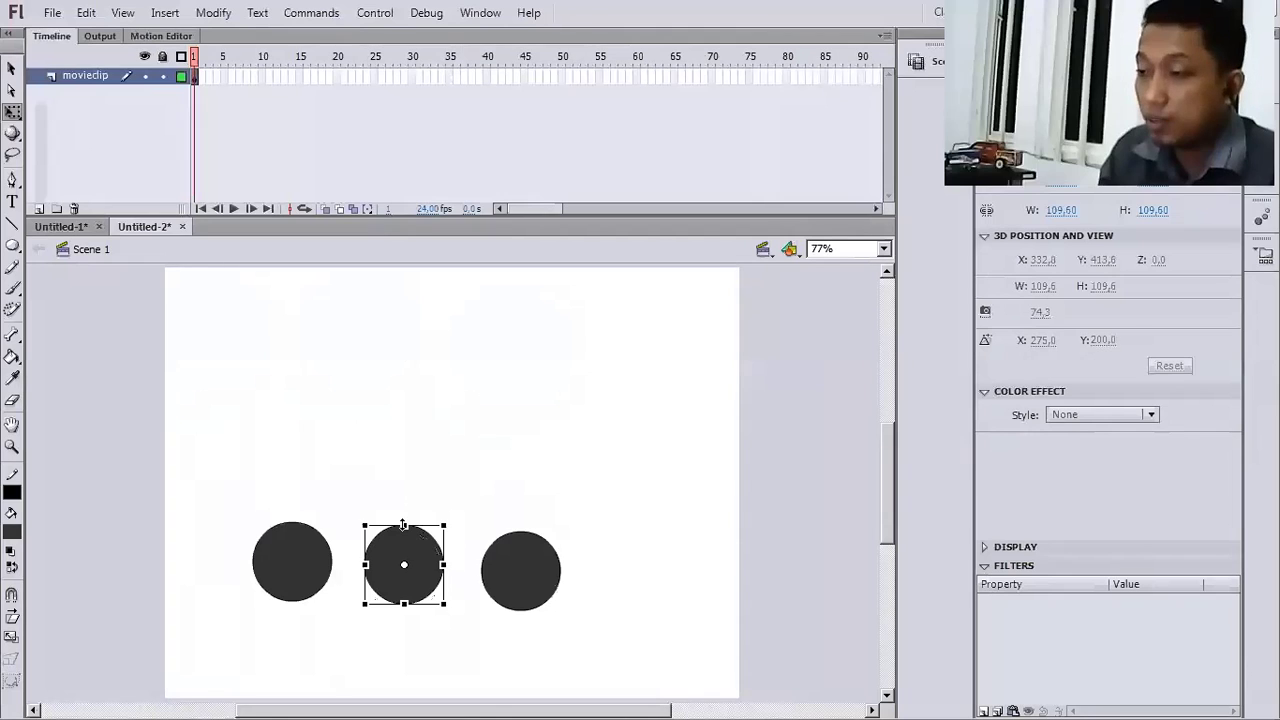
left_click_drag(403, 562, 401, 604)
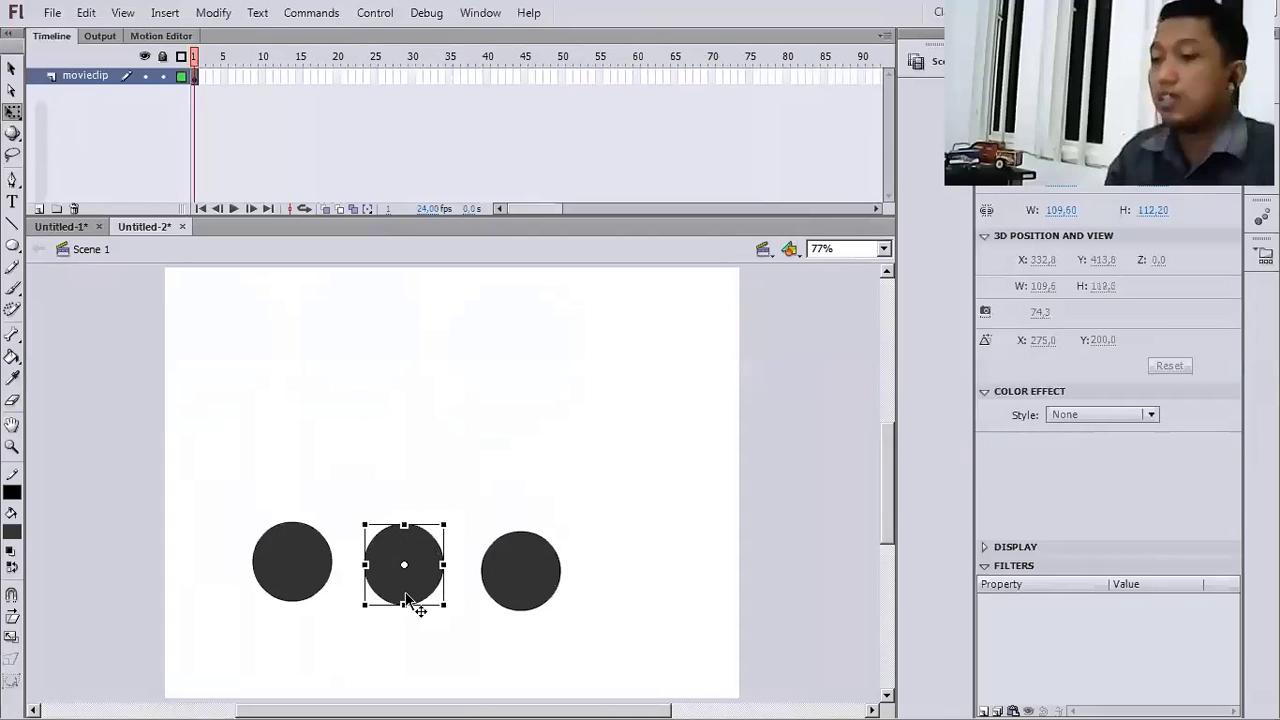
left_click_drag(643, 614, 758, 538)
left_click(758, 538)
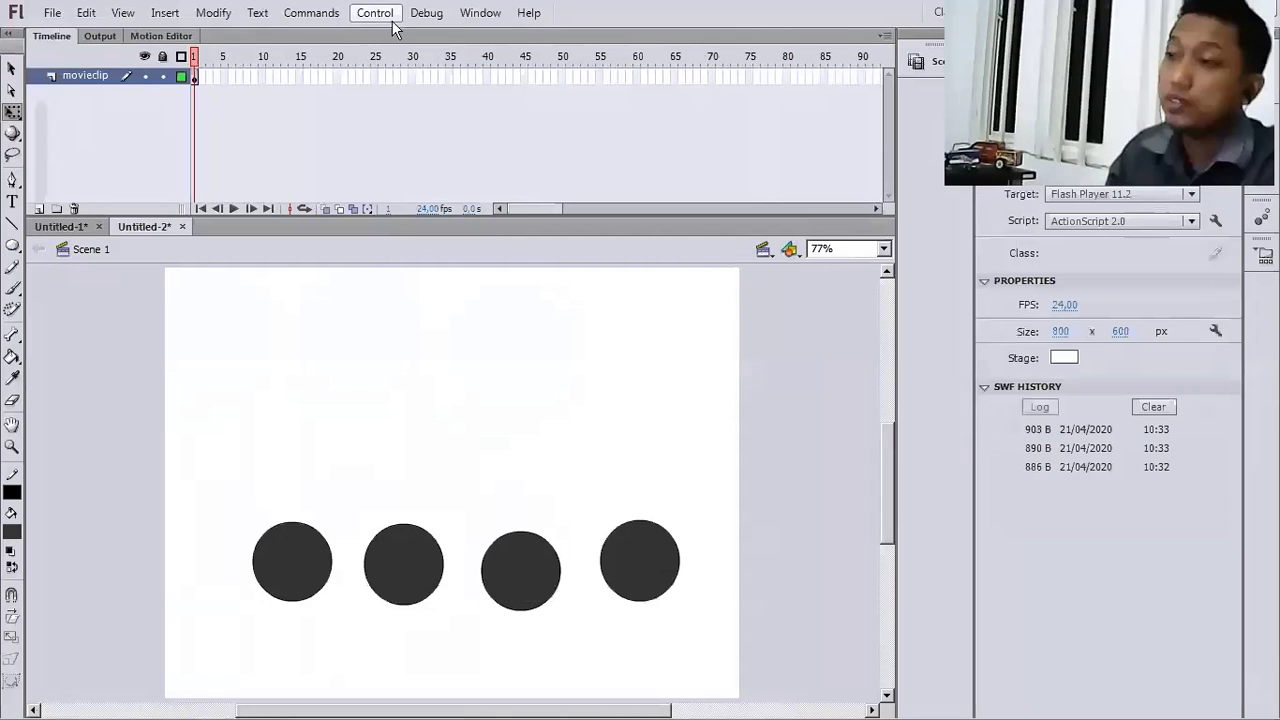
- Test the movie with the four bola circles and close the preview
left_click(384, 20)
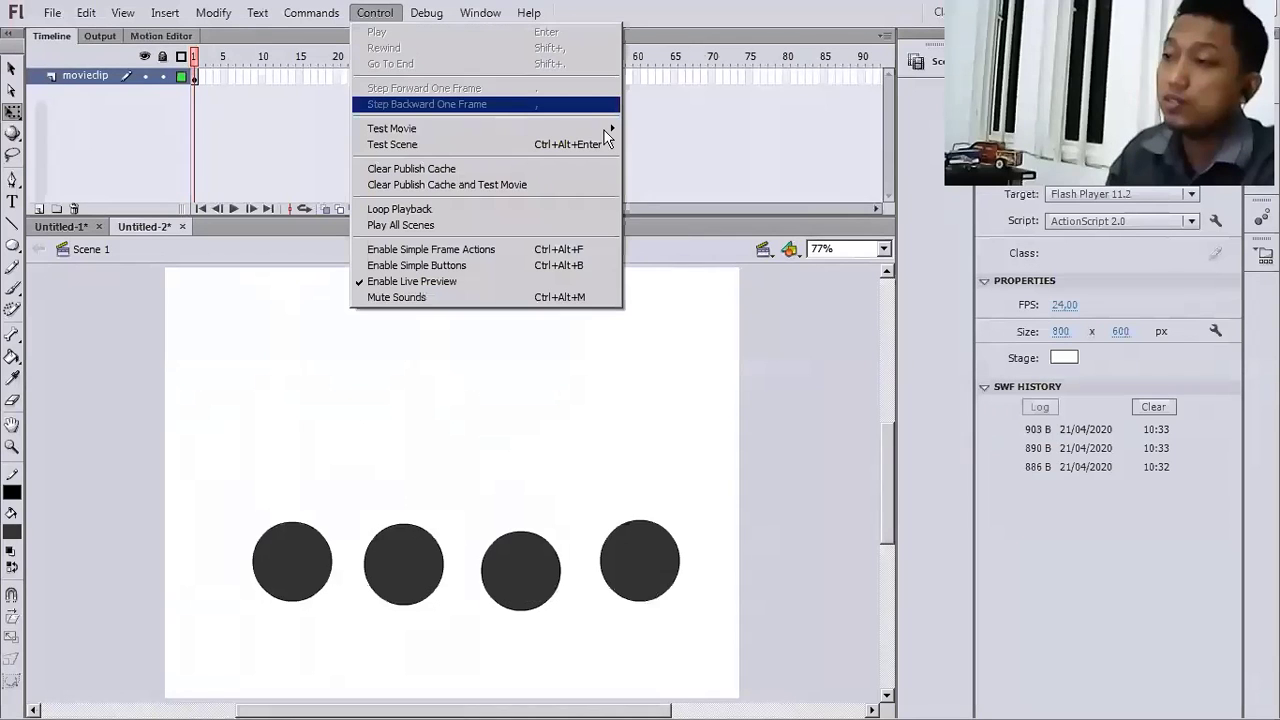
key("Down")
key("Right")
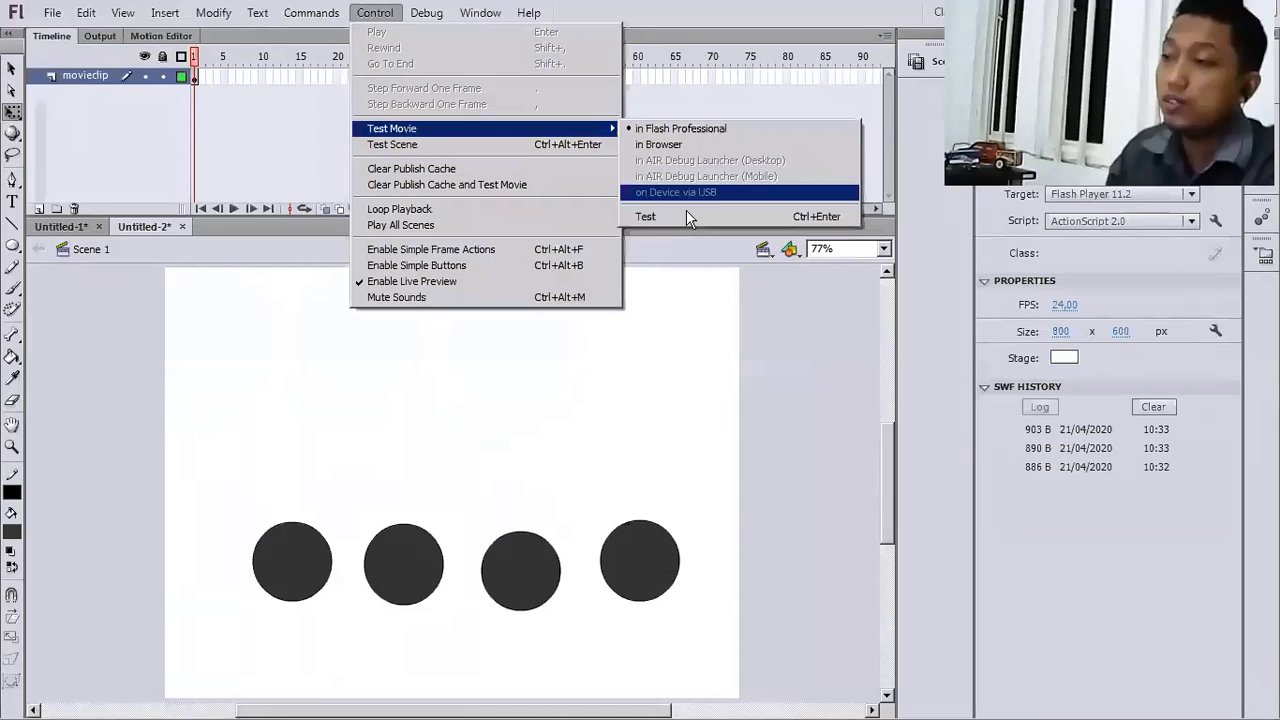
key("Down")
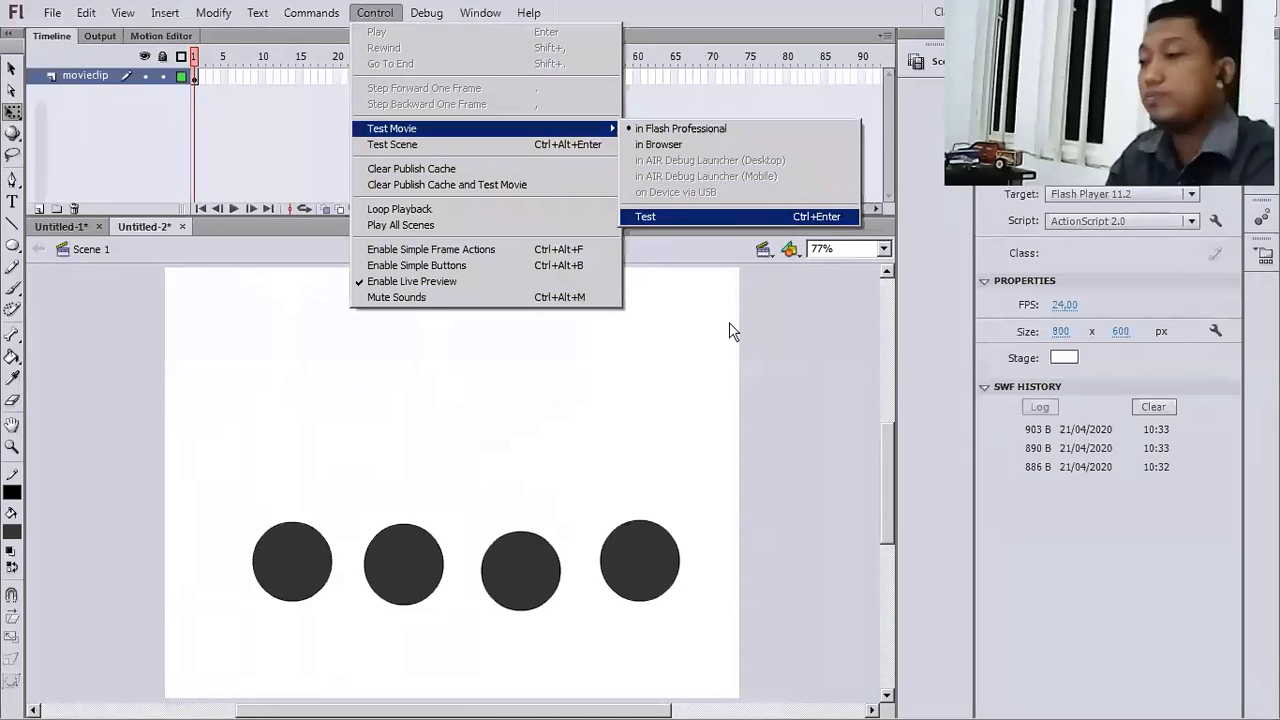
key("Return")
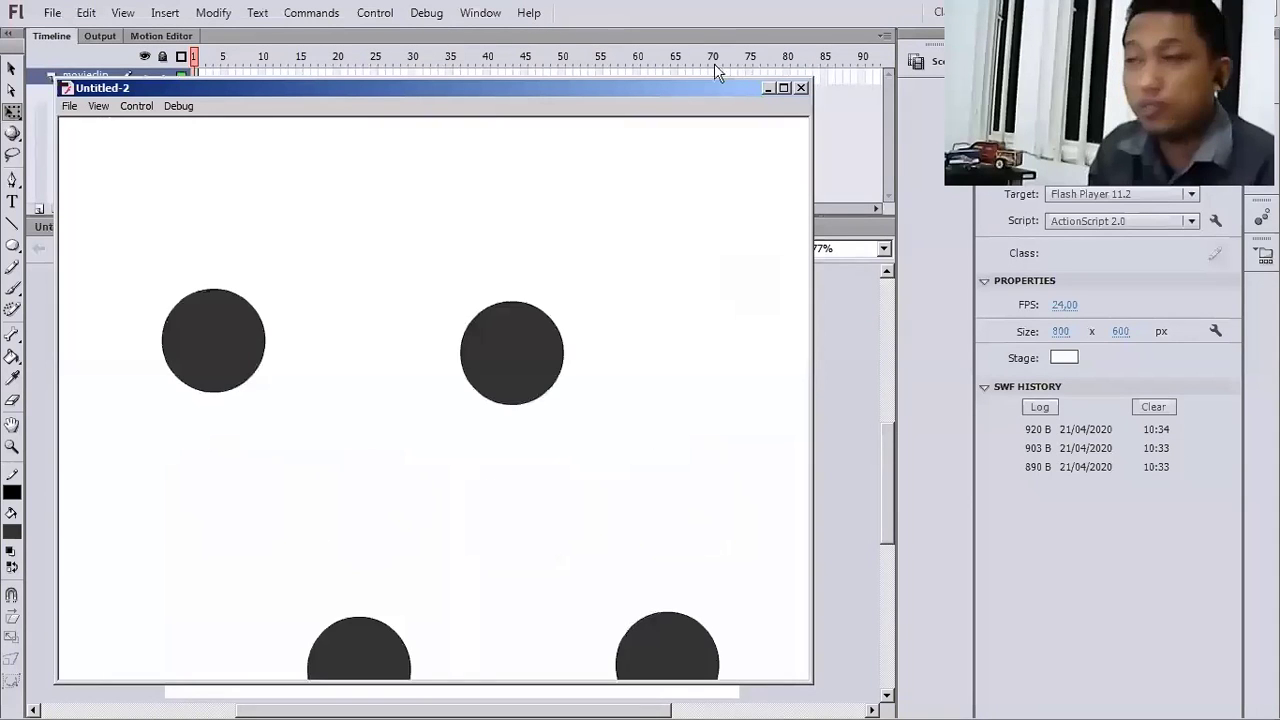
left_click(801, 88)
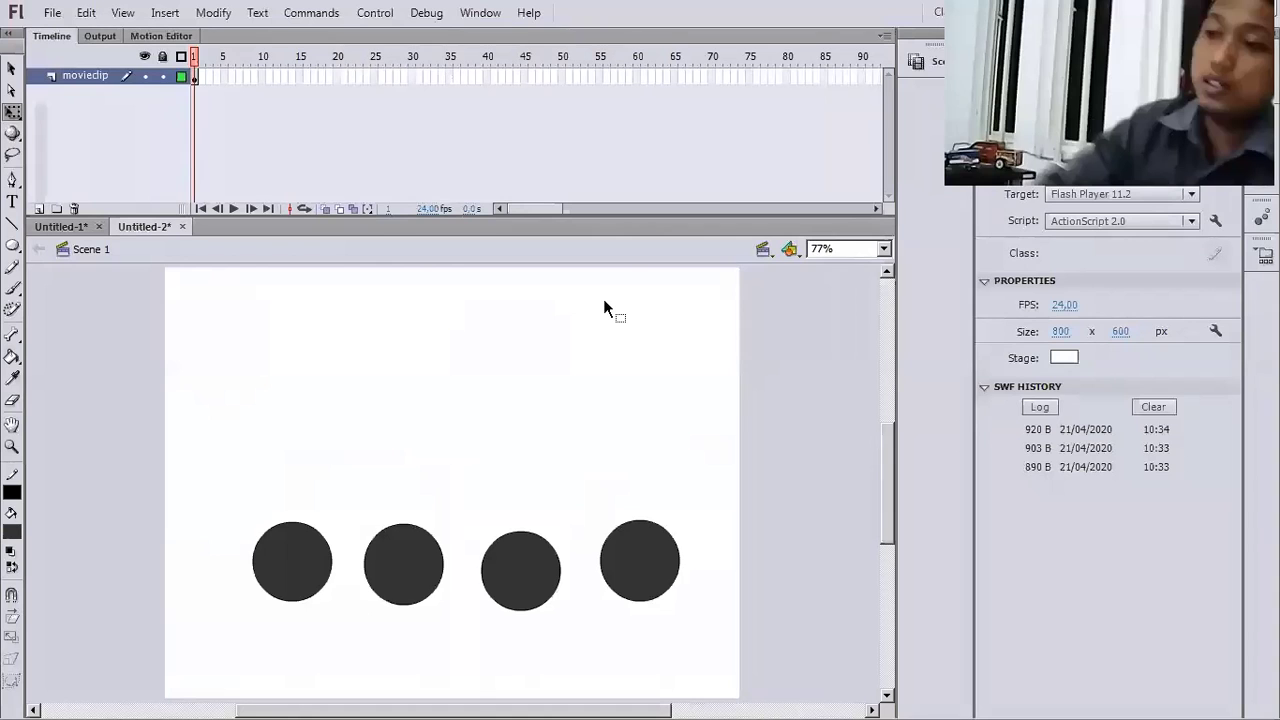
- Create a new ActionScript 2.0 document with a width of 800 px and a height of 600 px
left_click(48, 13)
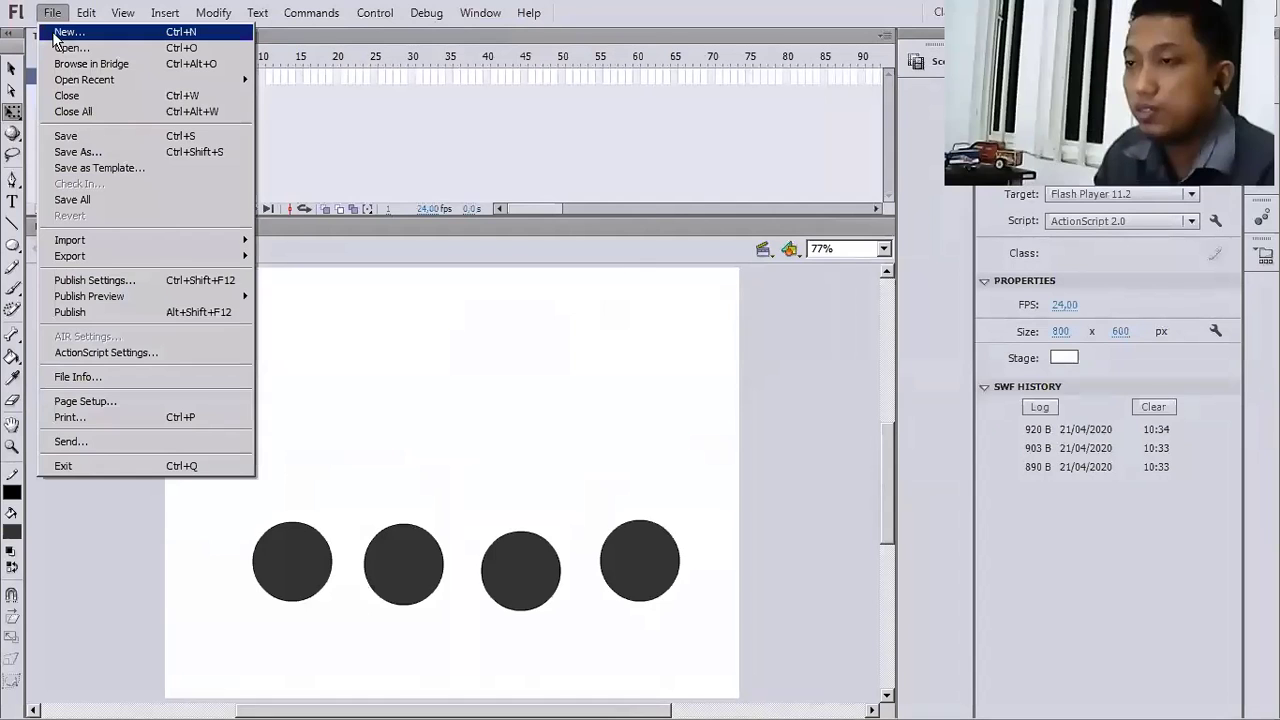
left_click(62, 33)
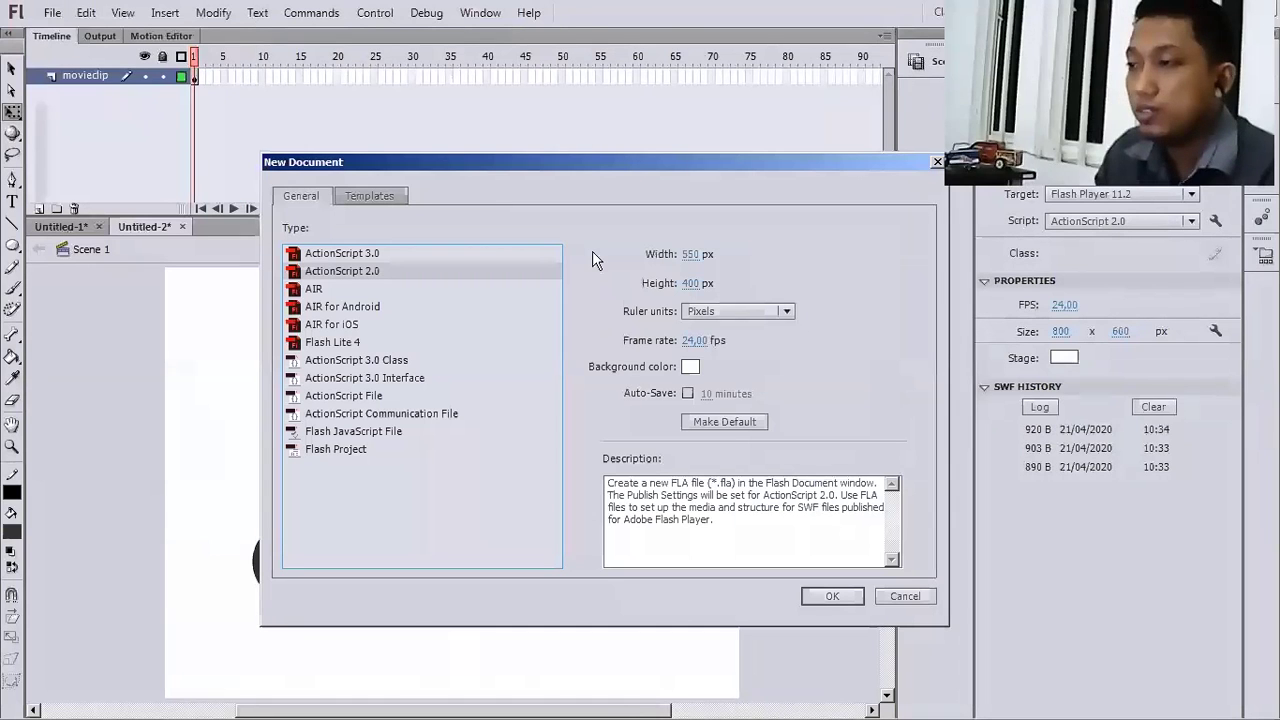
left_click(691, 259)
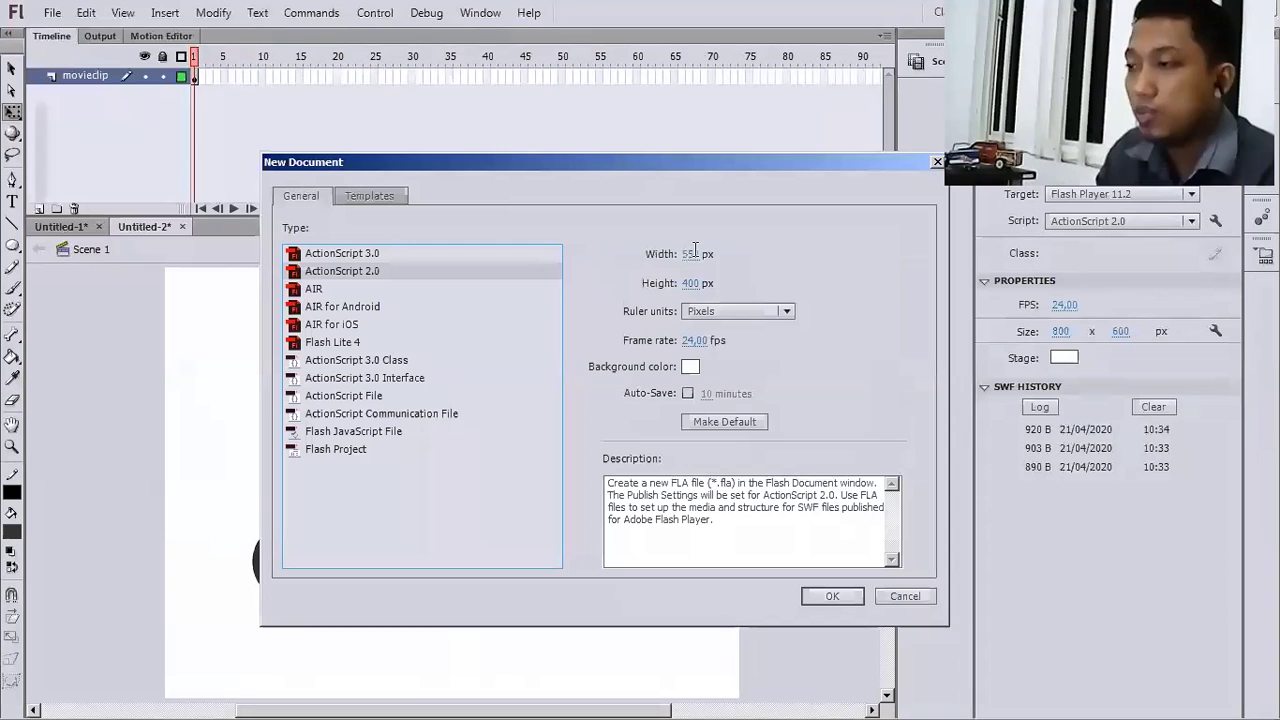
left_click(695, 252)
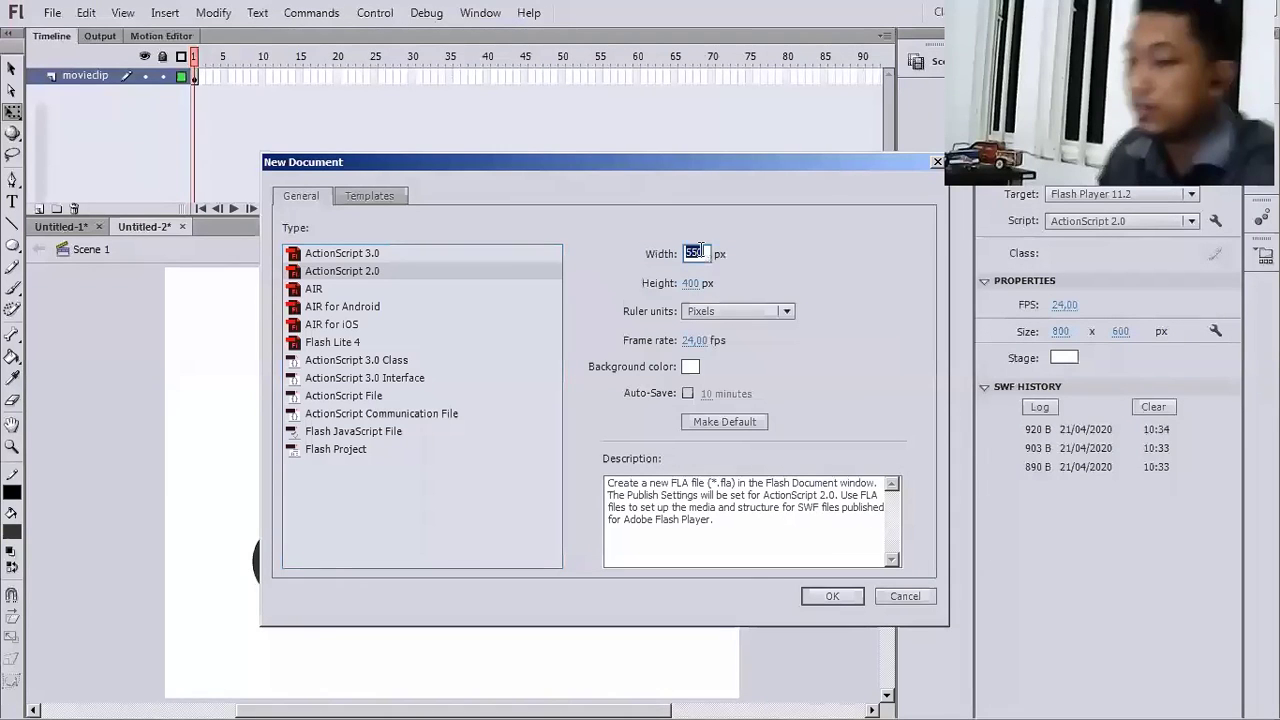
type("800")
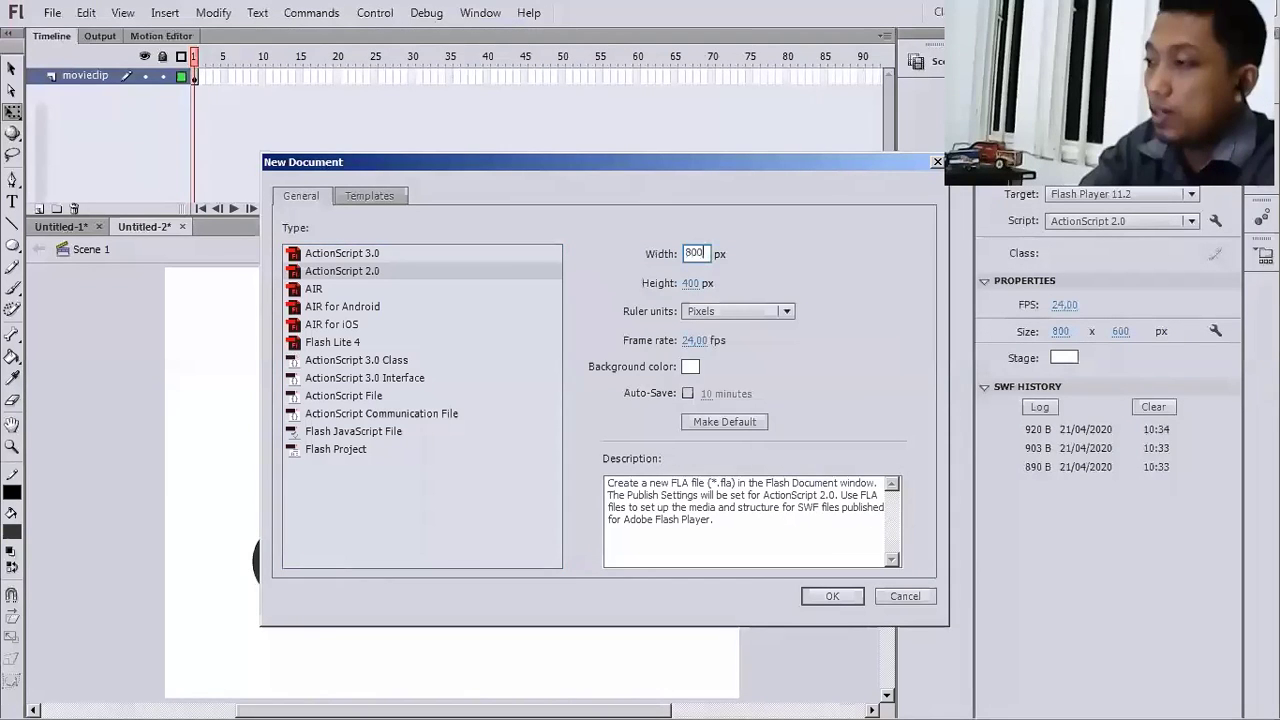
key("Tab")
type("60")
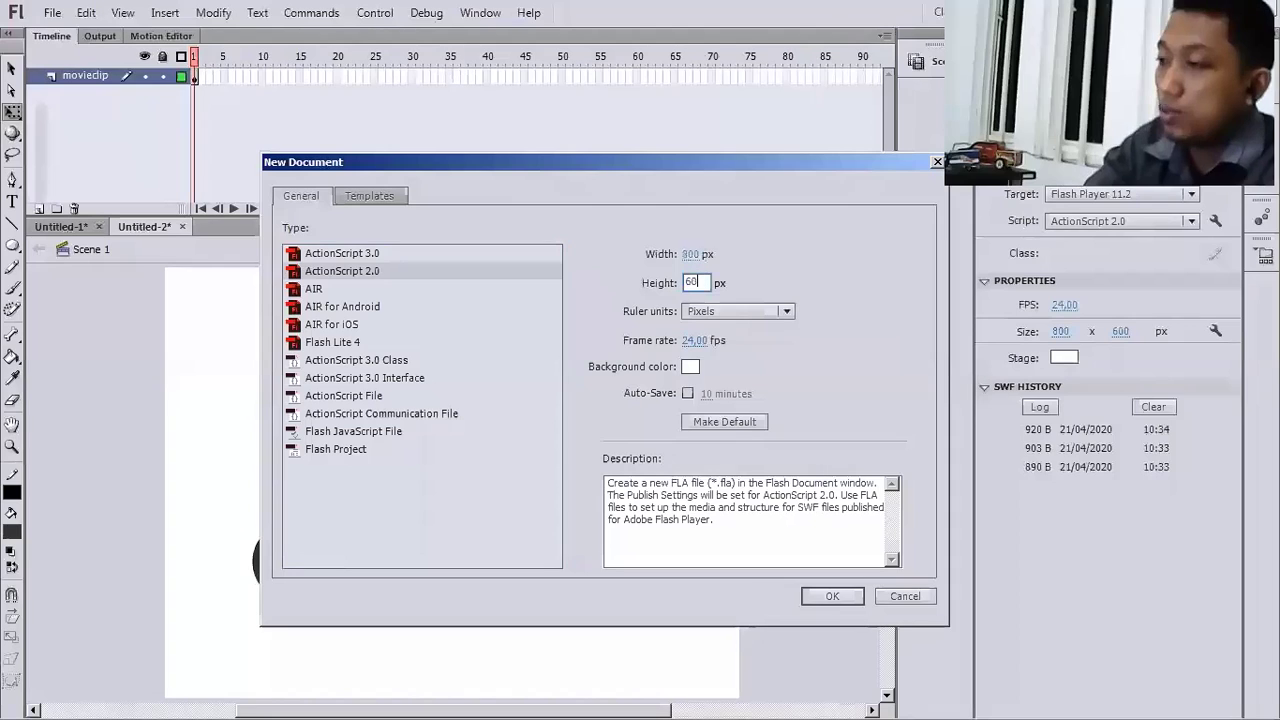
type("0")
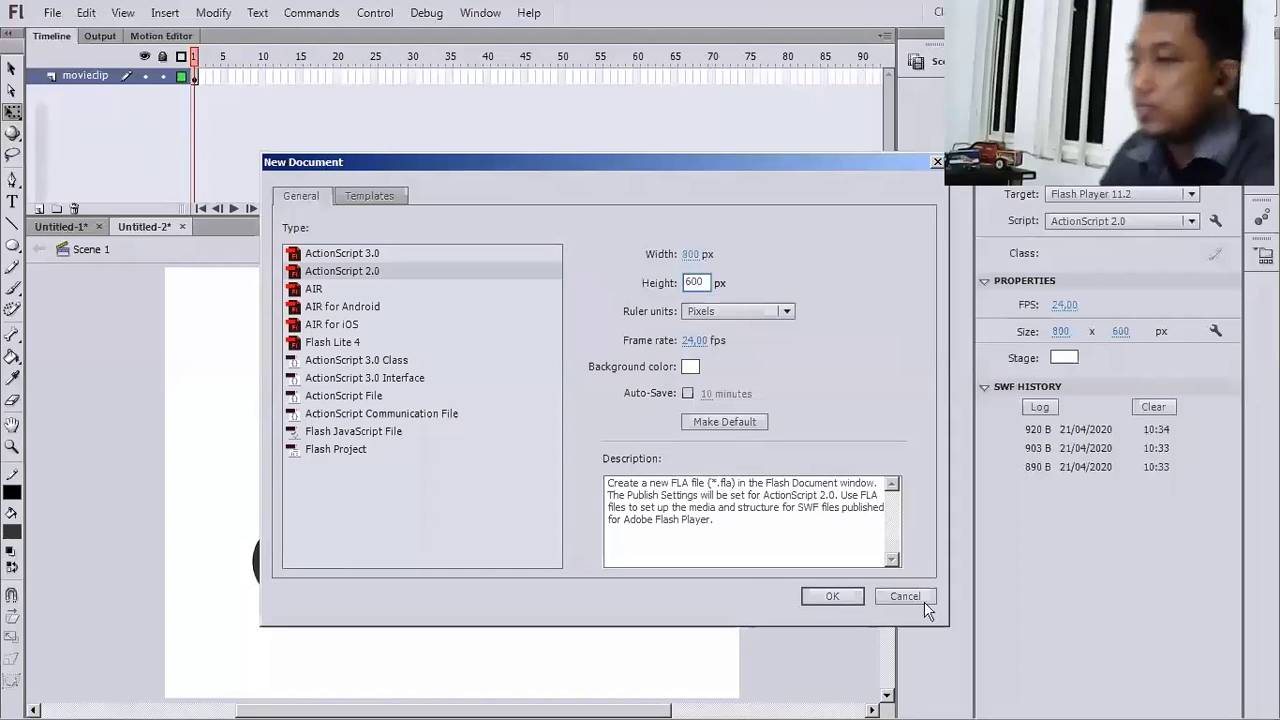
left_click(845, 597)
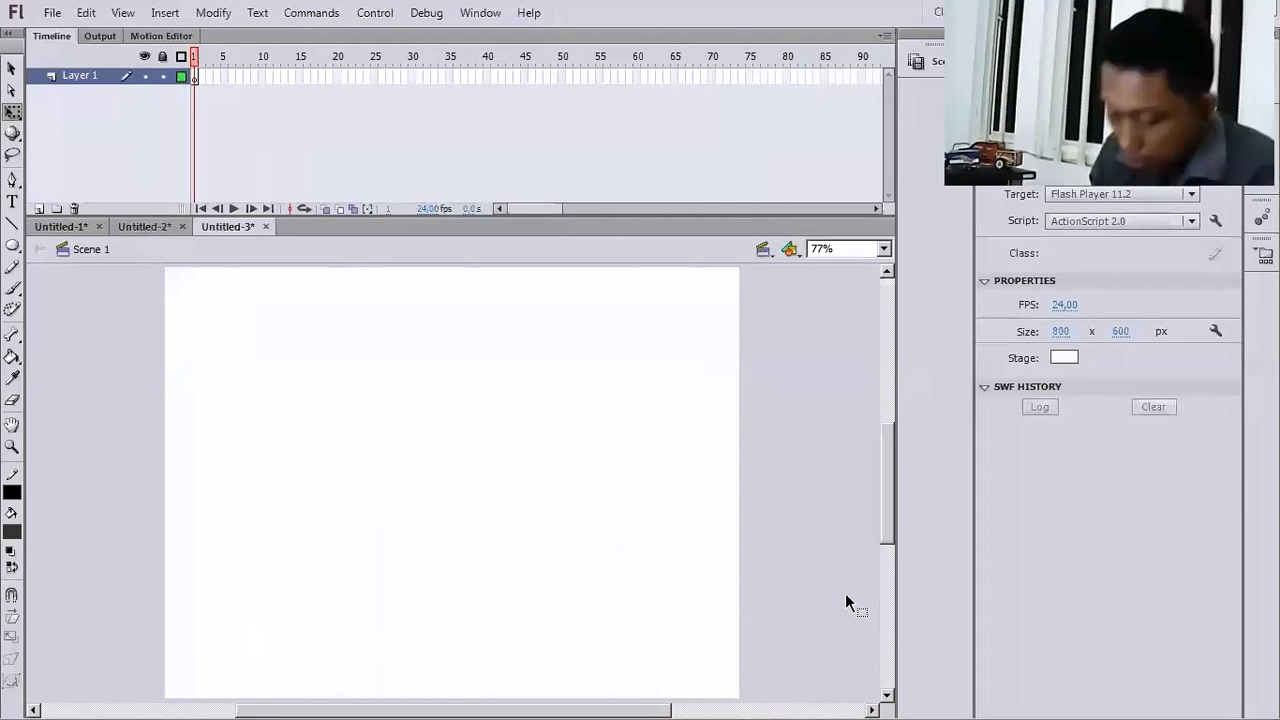
- Start a text block in the upper part of the stage with the first line "1. Animasi Motion"
left_click(13, 203)
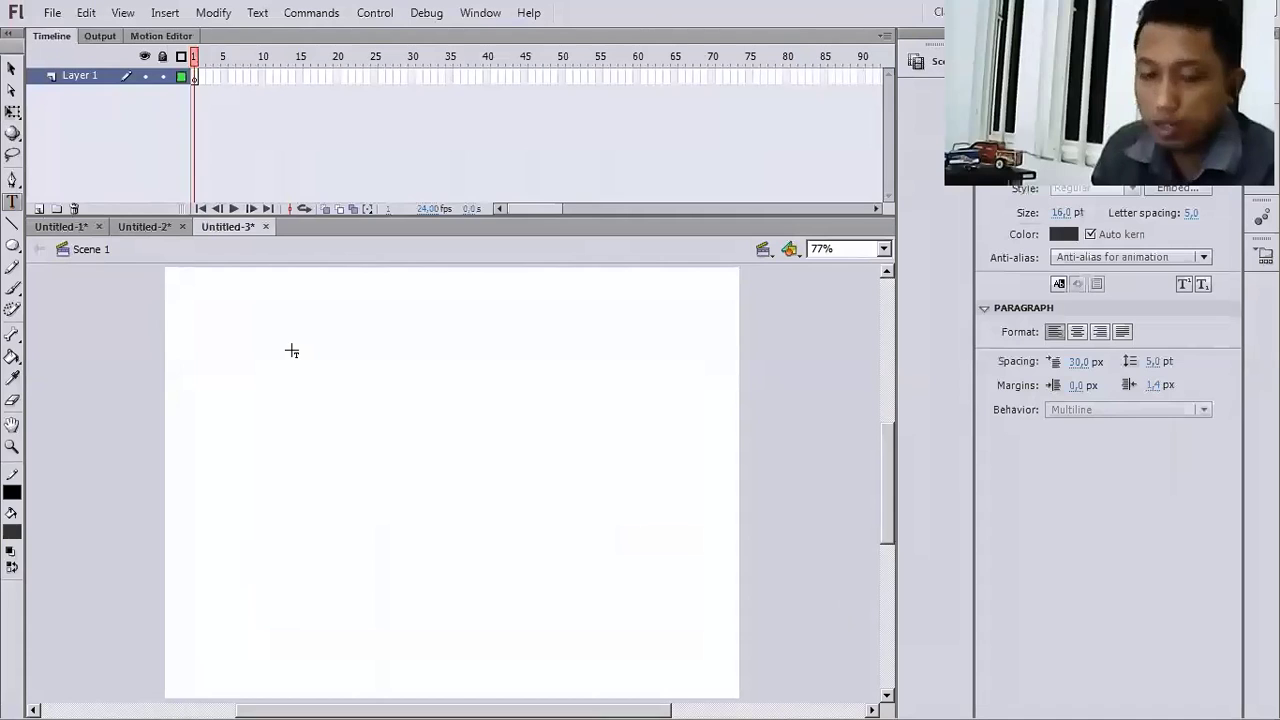
left_click(285, 355)
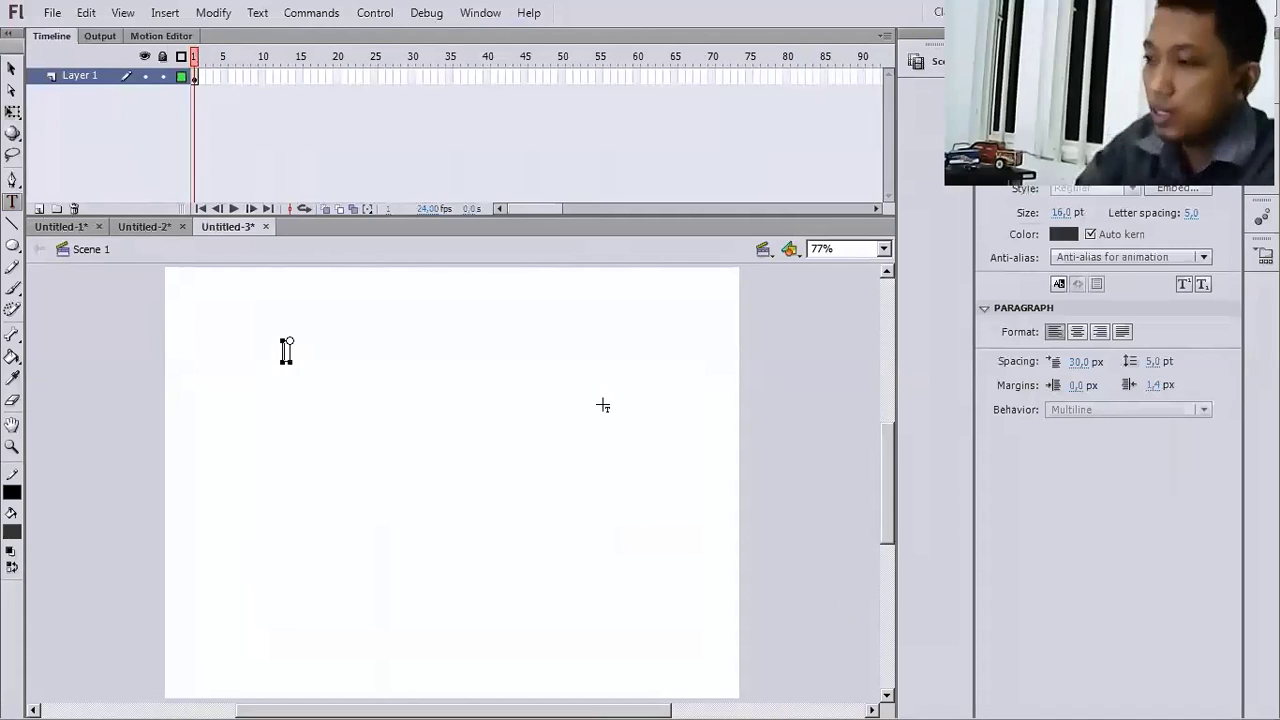
type("1. ")
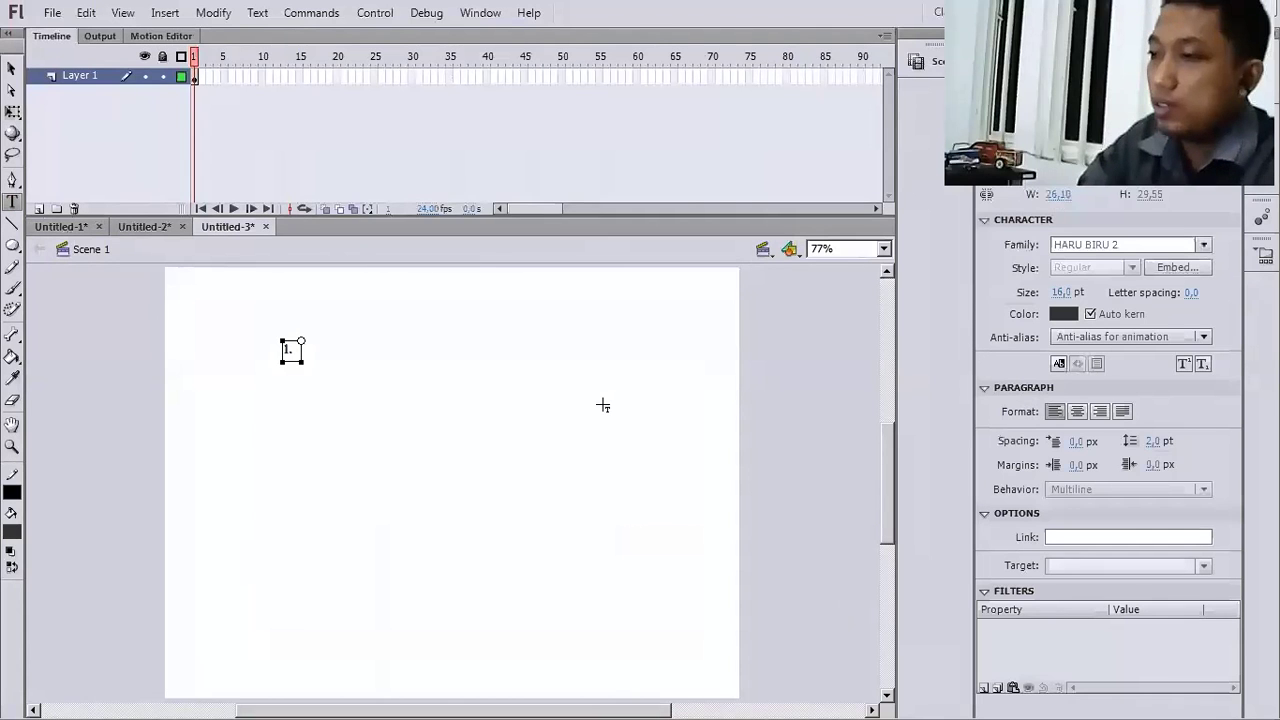
type("A")
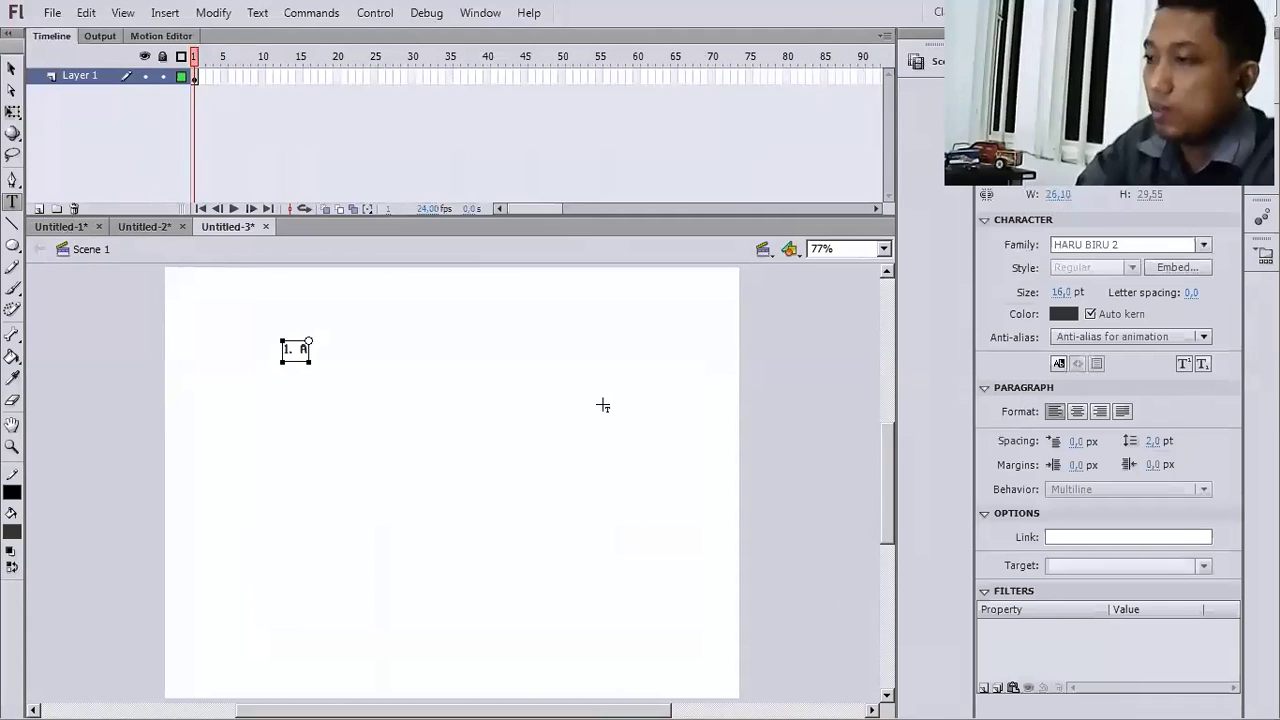
type("nimasi Mo")
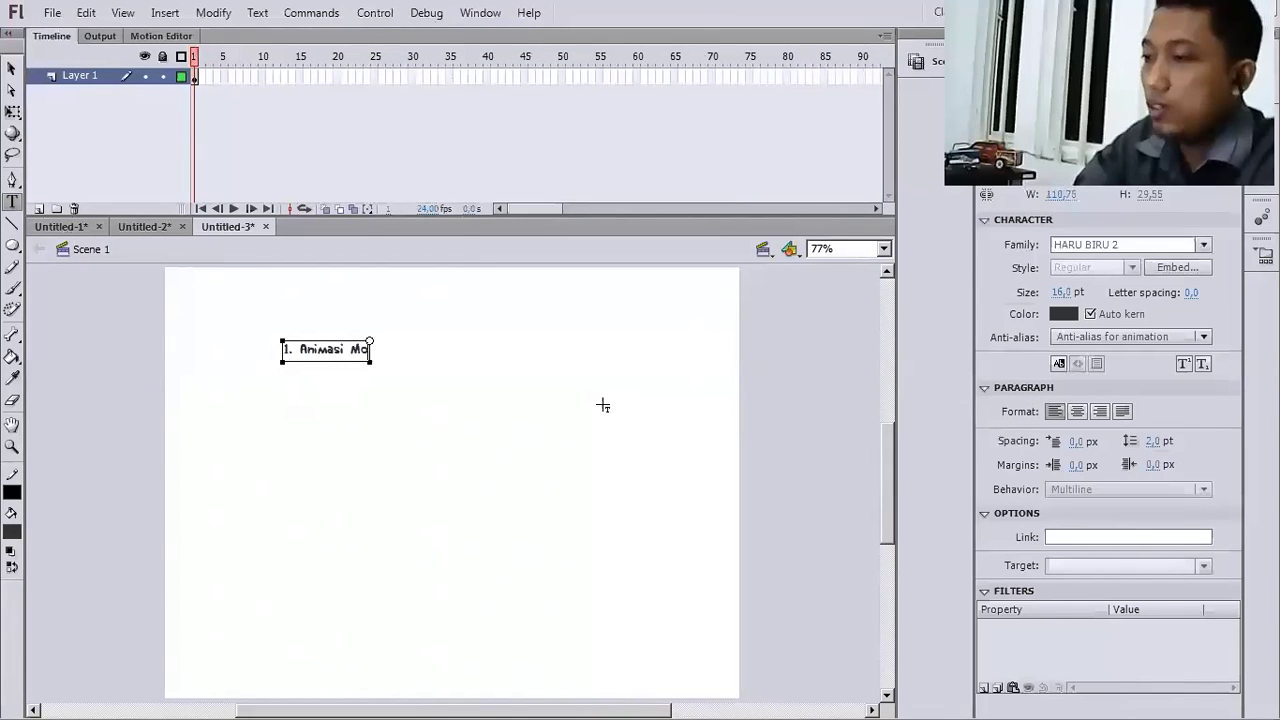
type("tion")
key("Return")
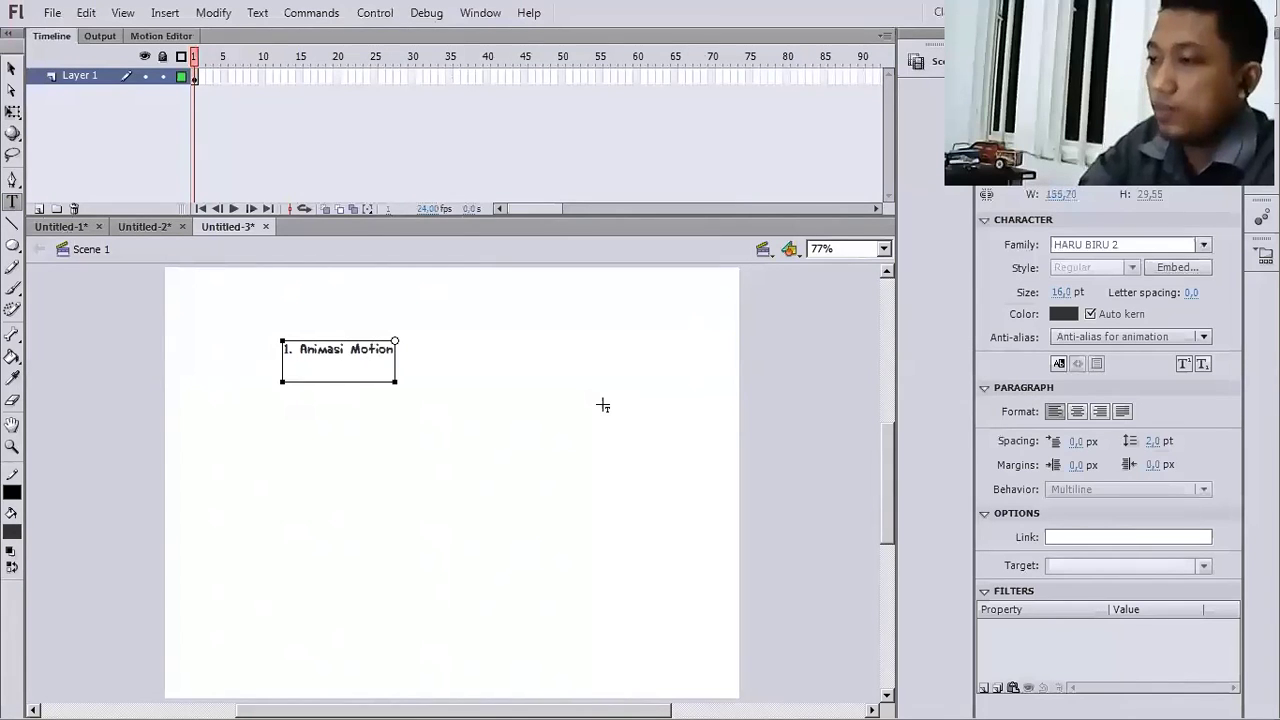
- Add the second line "2. Animasi Motion Guide" to the text block
type("2")
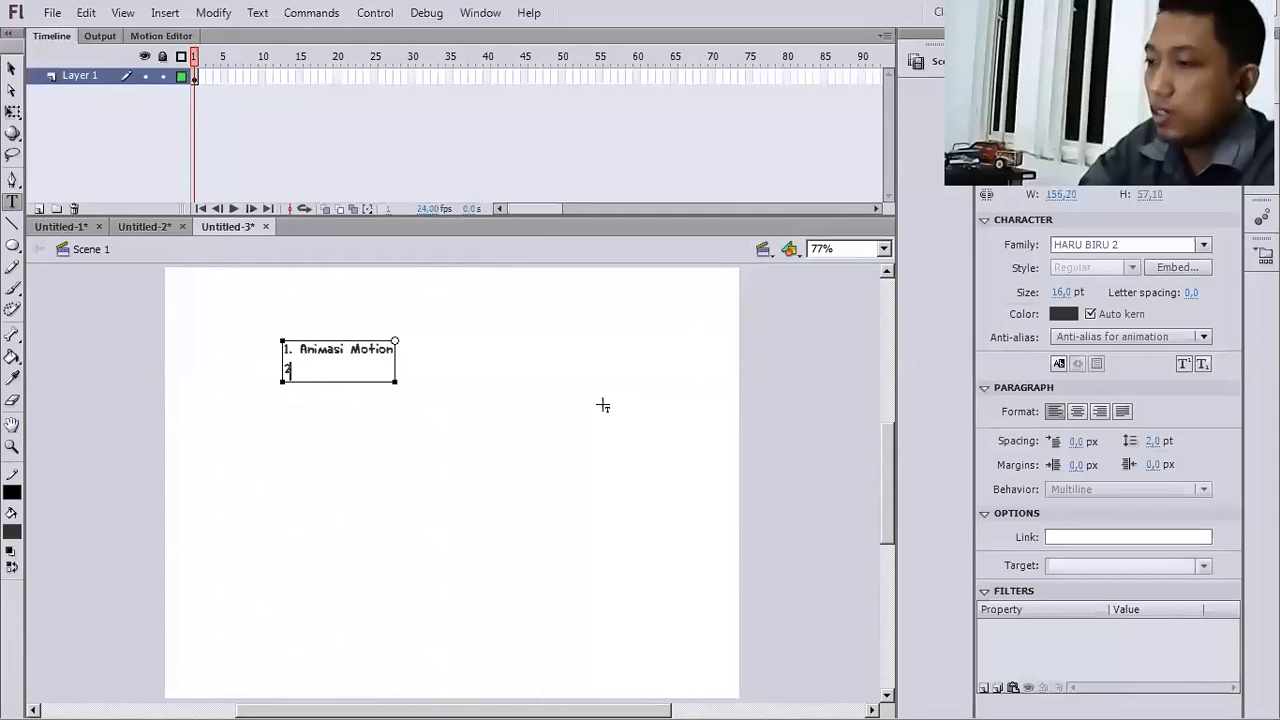
type(". ")
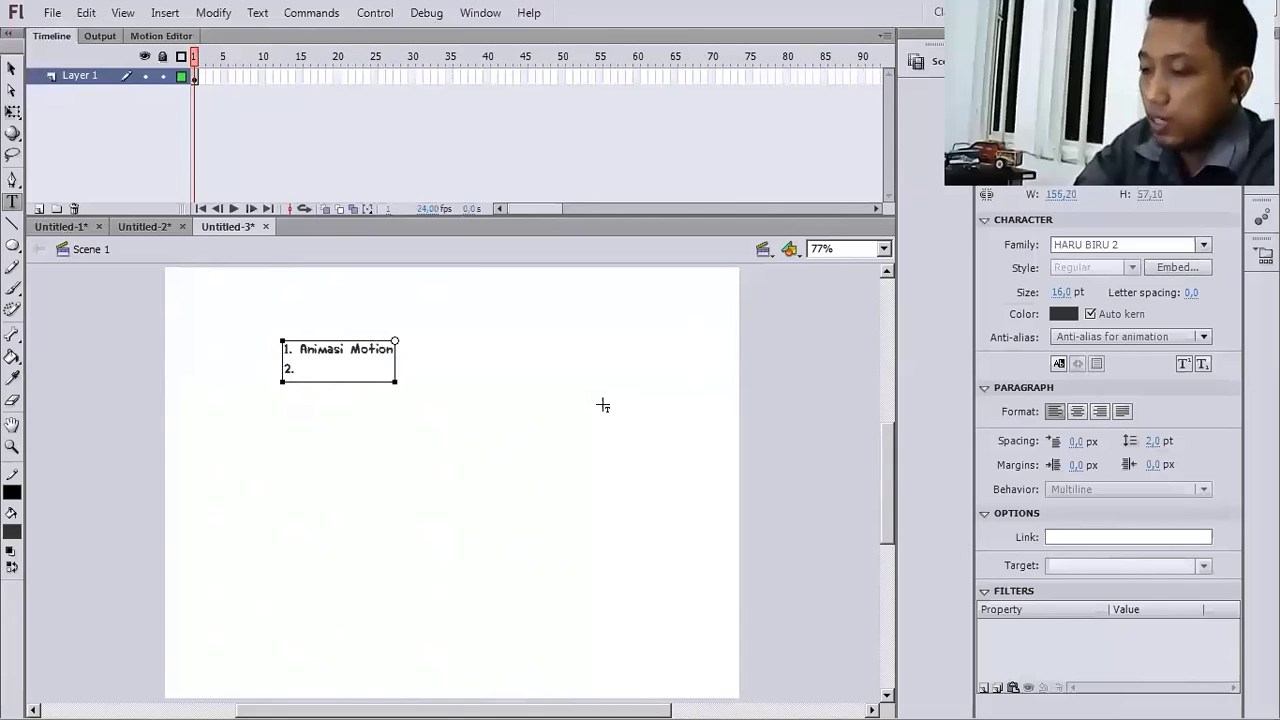
type("an")
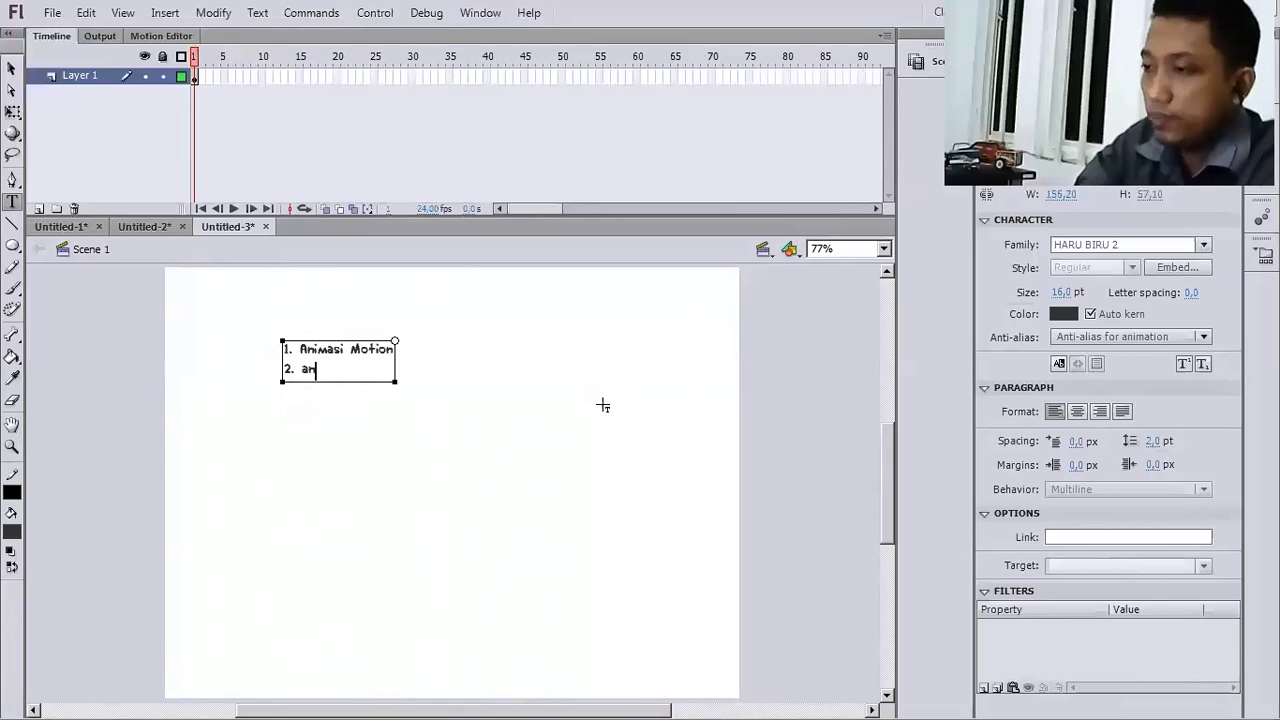
key("BackSpace")
key("BackSpace")
type("Ani")
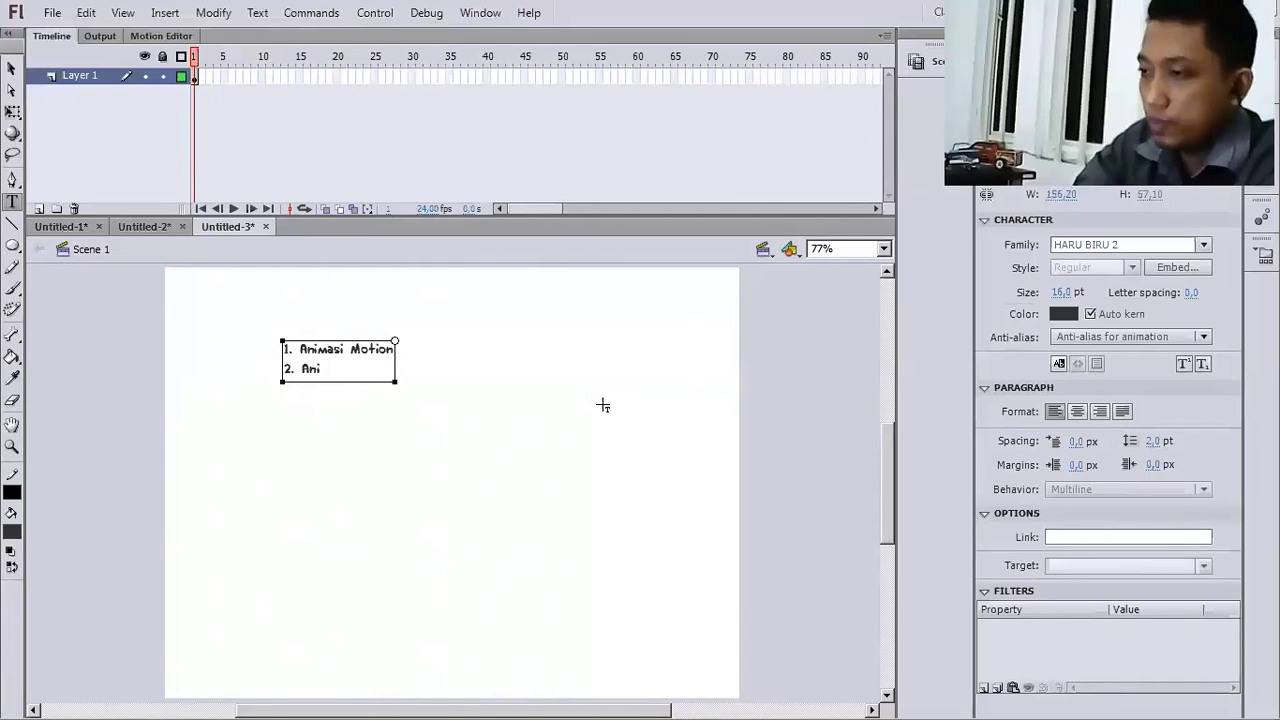
type("mmas")
key("BackSpace")
key("BackSpace")
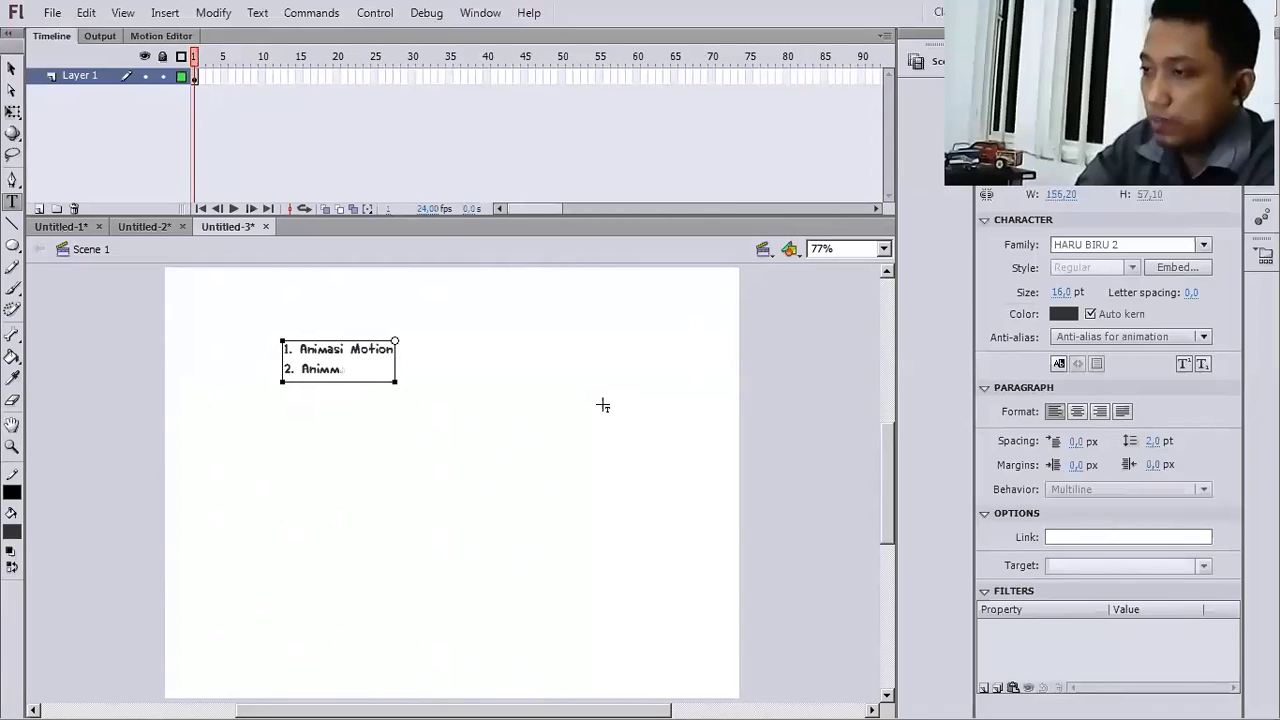
key("BackSpace")
type("asi")
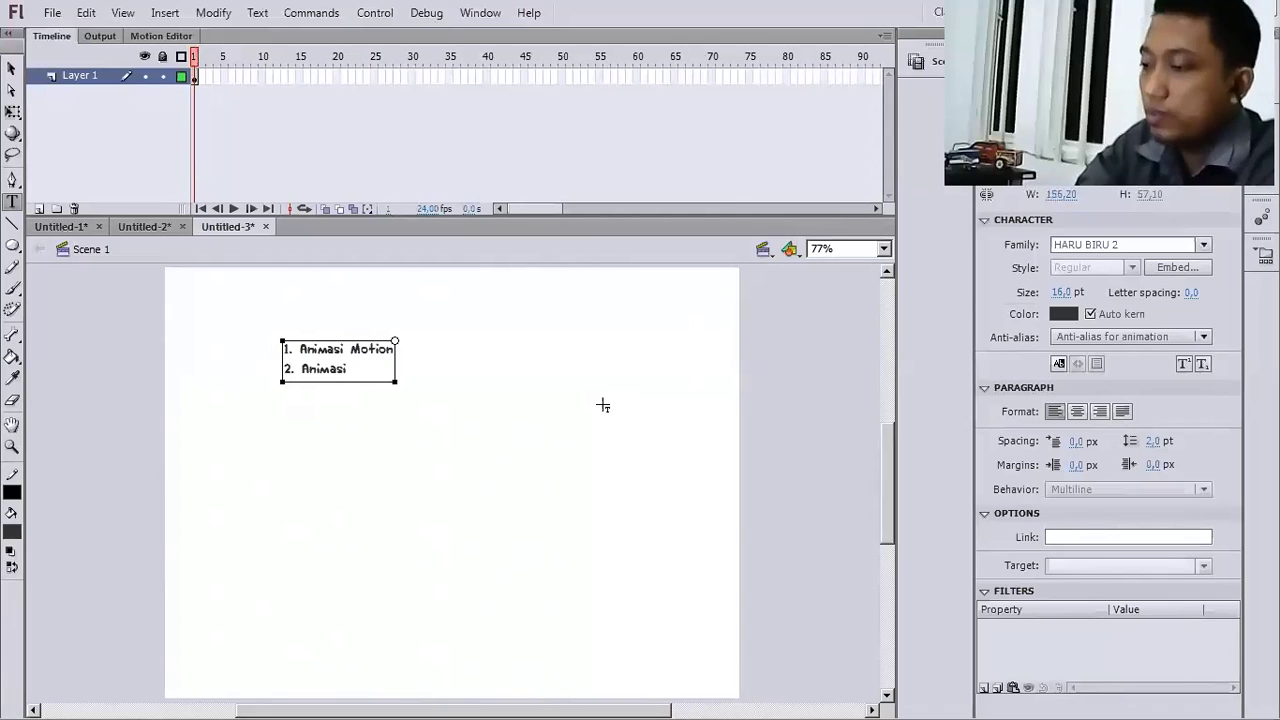
type(" Moti")
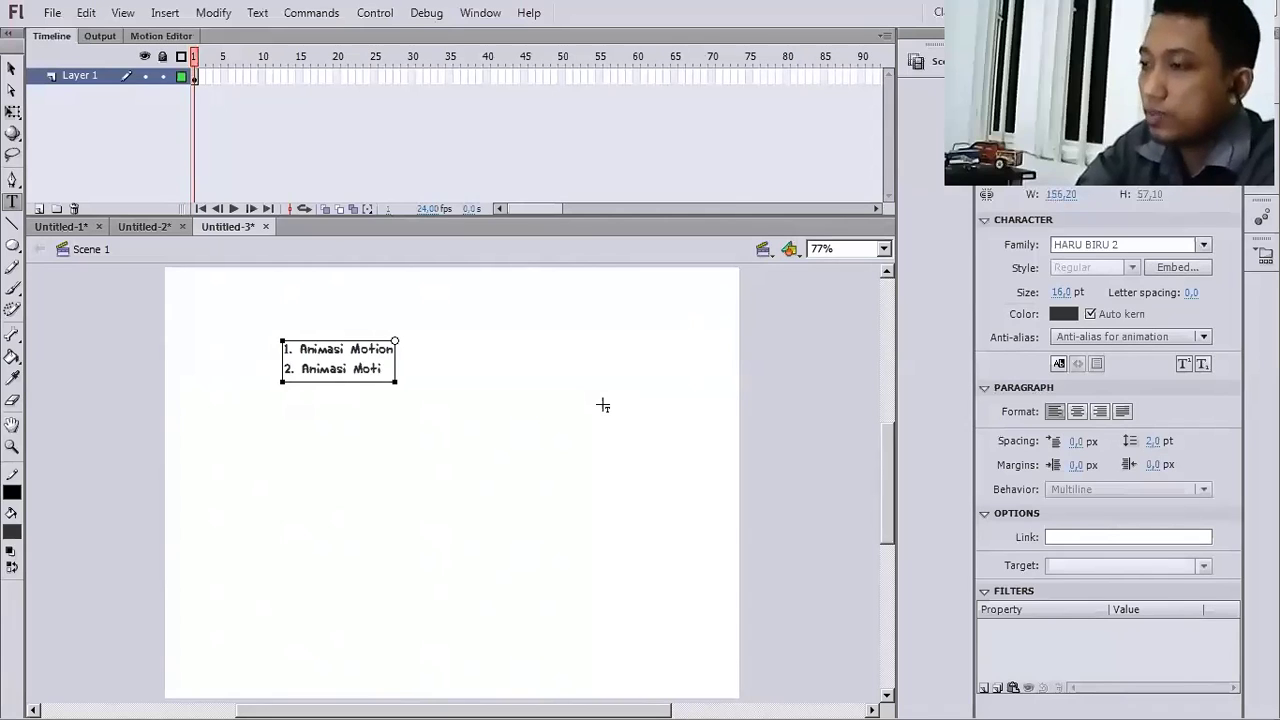
type("on G")
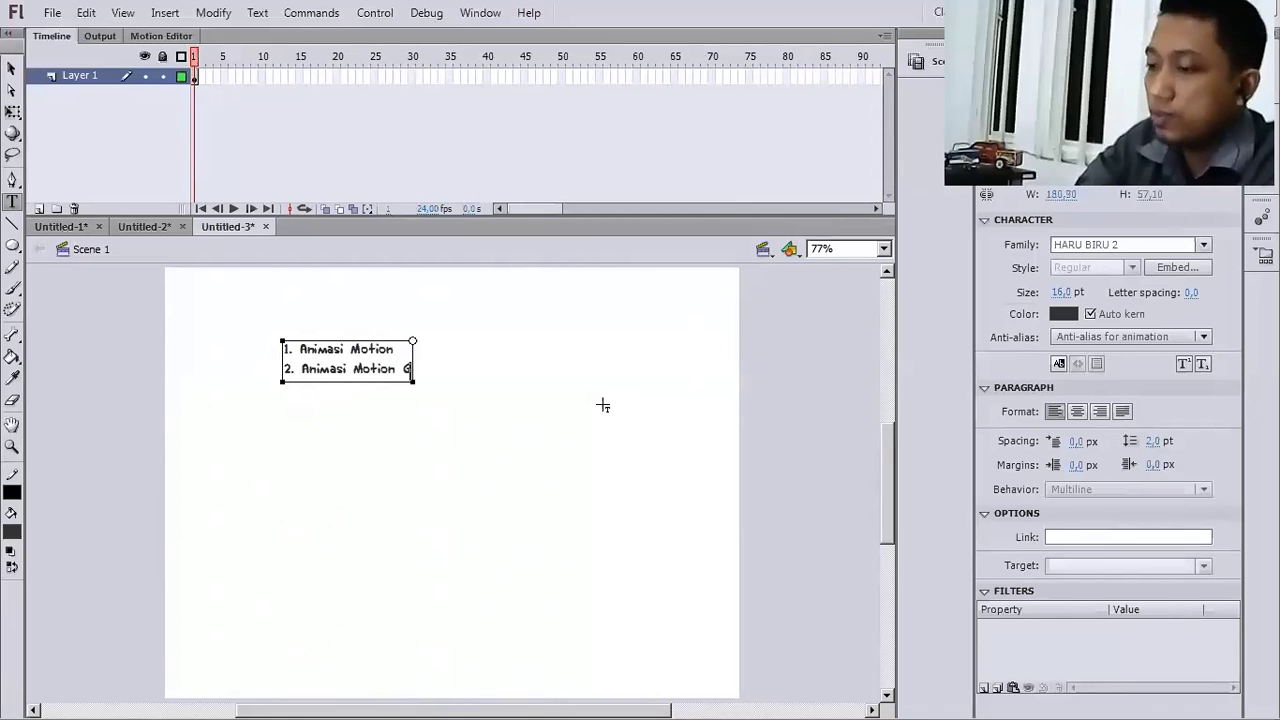
type("uide")
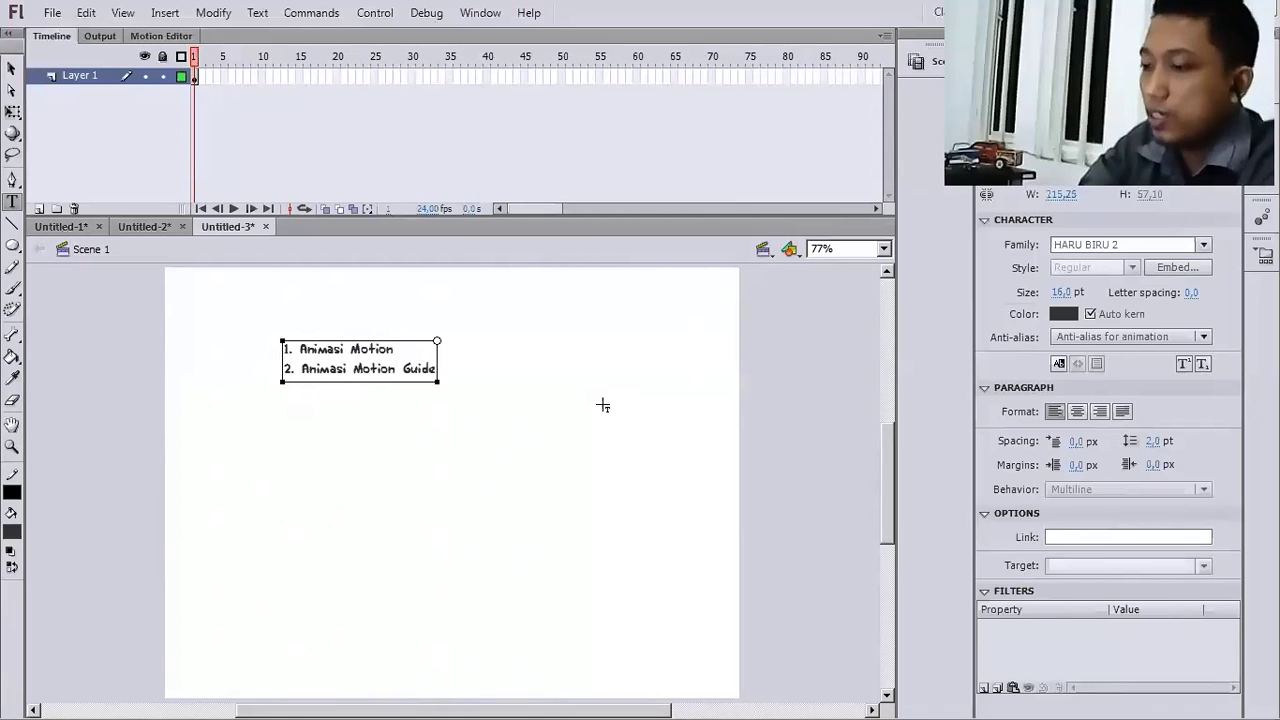
- Add the third line "3. Animasi MovieClip" to the text block
key("Return")
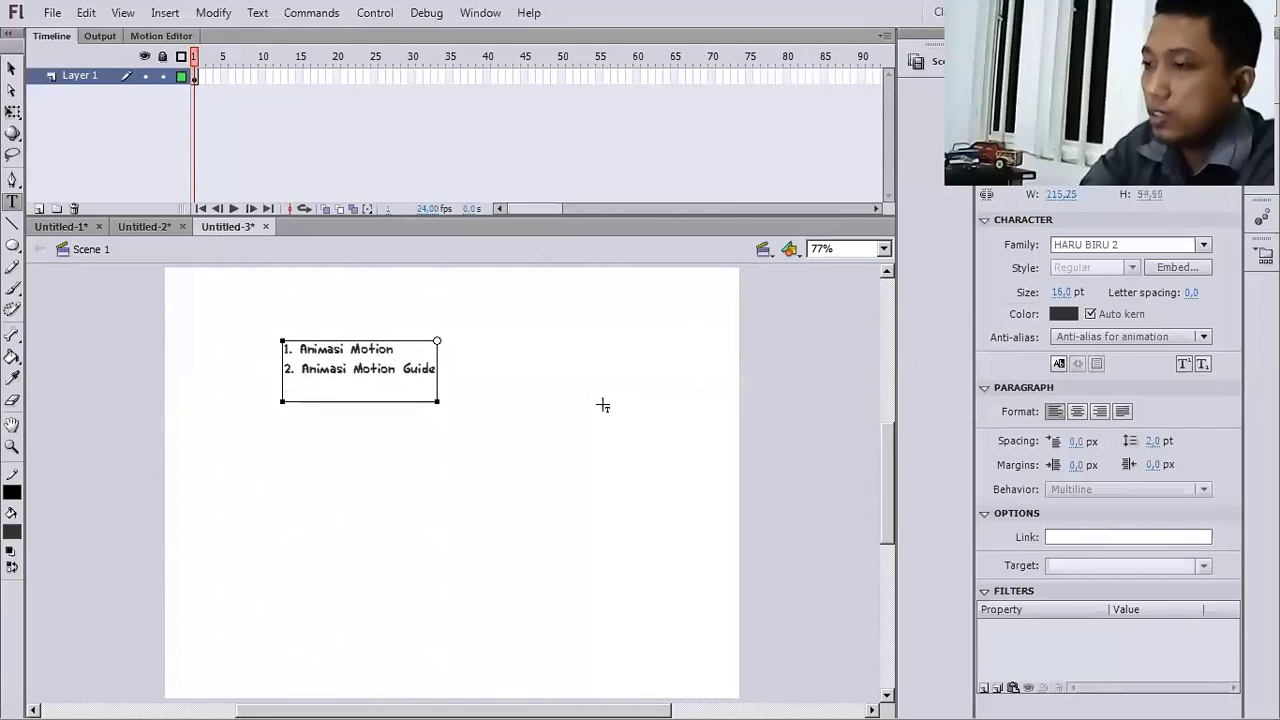
type("3. ")
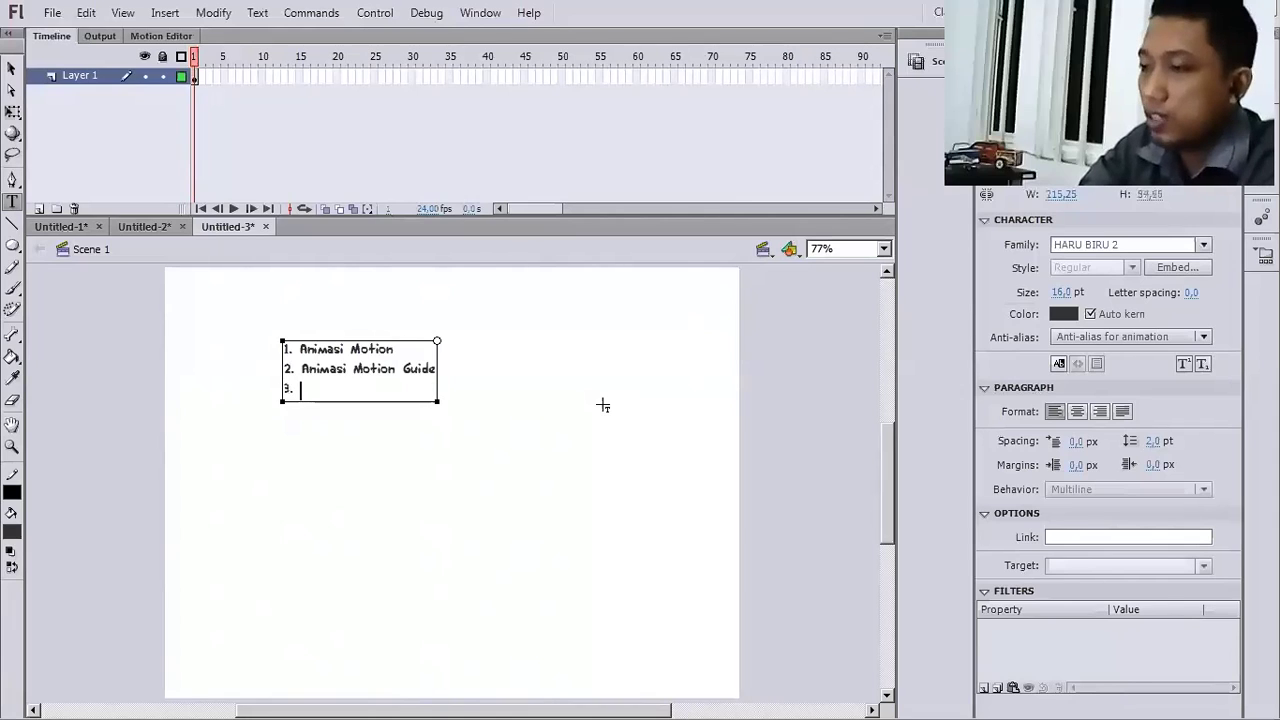
type("An")
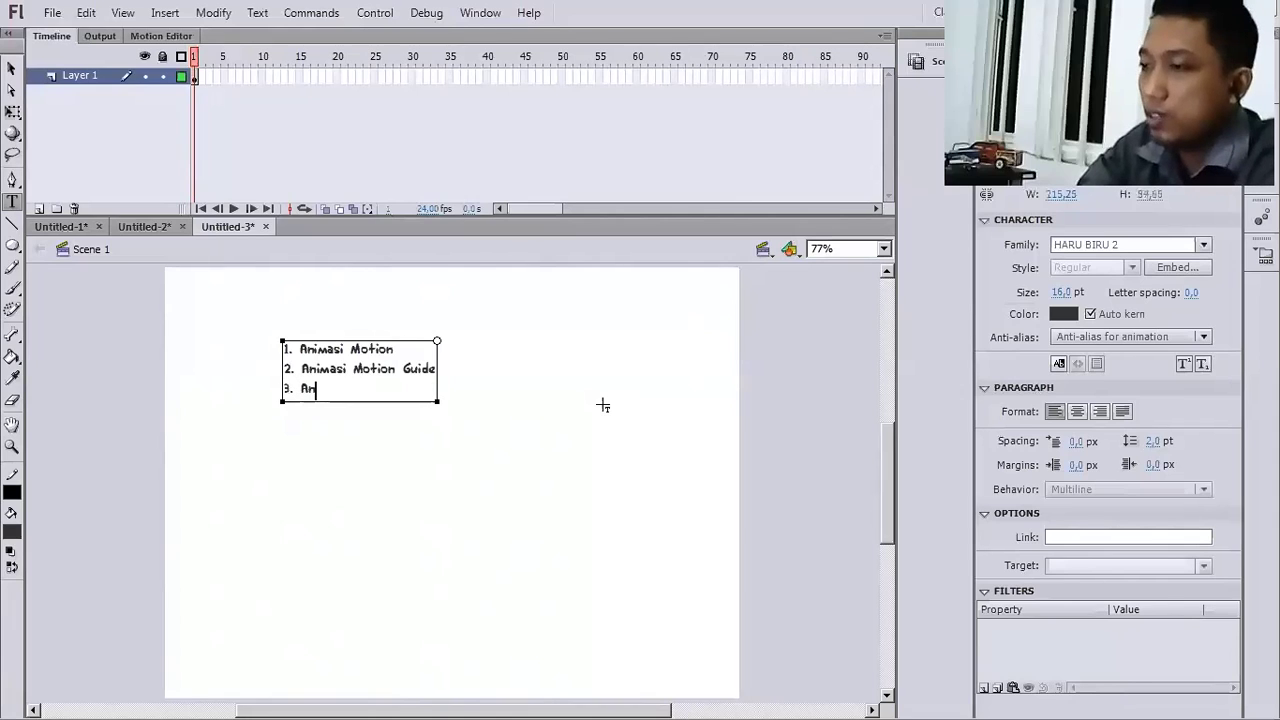
type("imasi M")
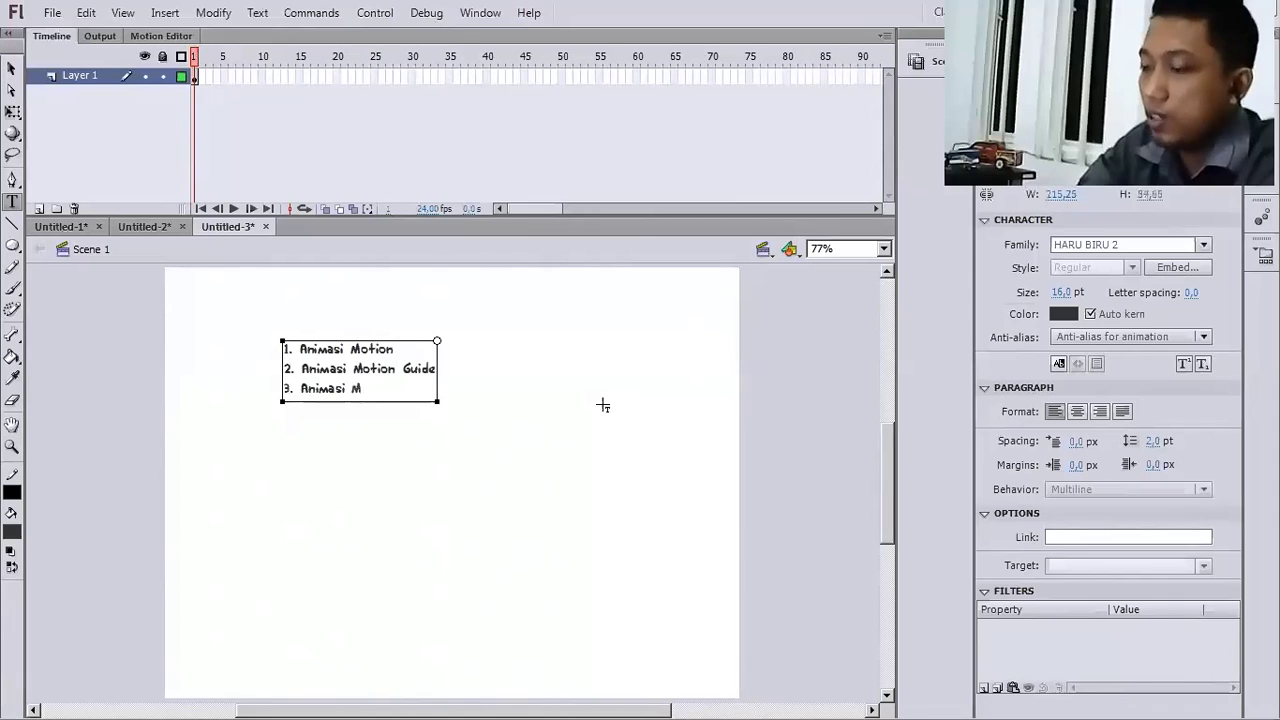
type("ovie")
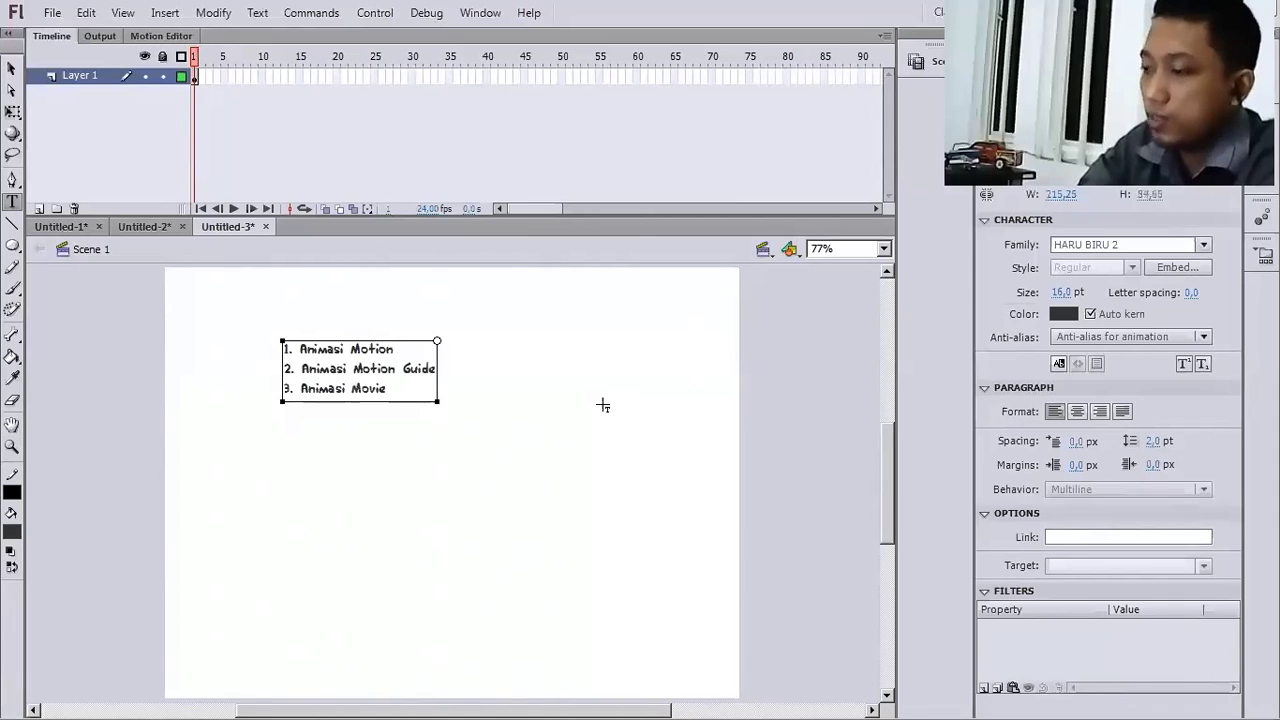
type("Clip")
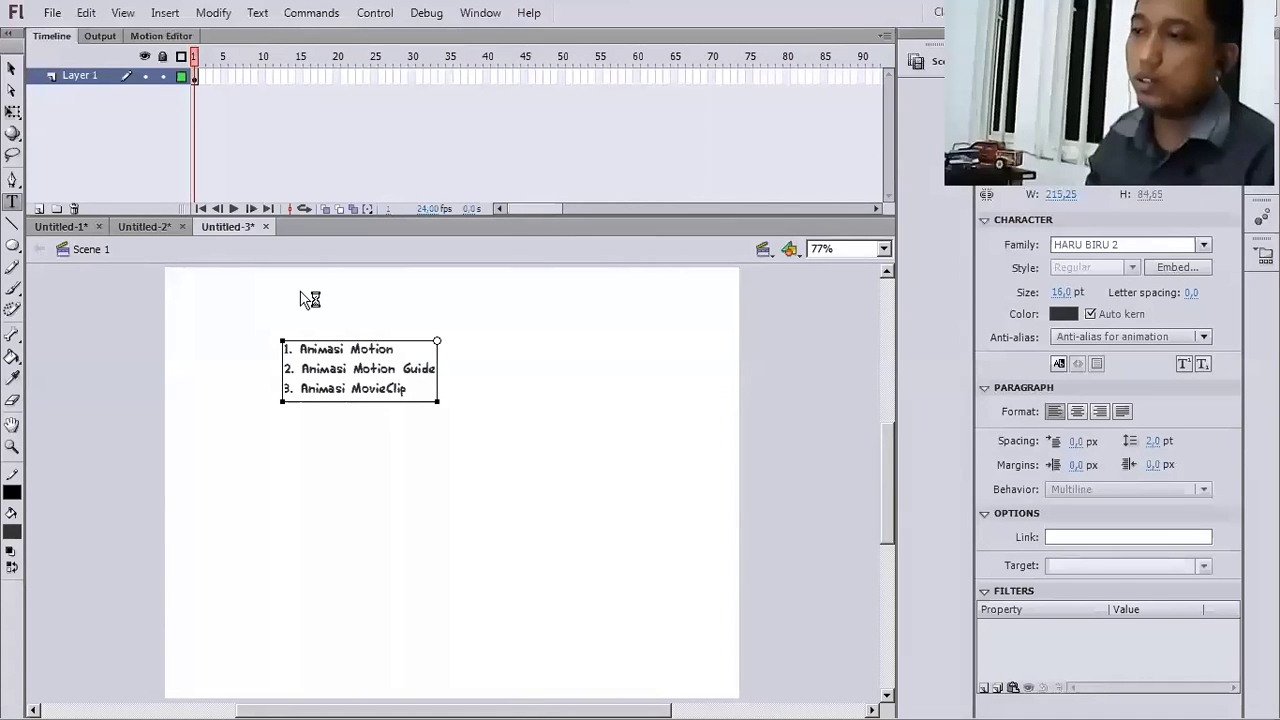
- Enlarge the numbered text block to about 599 by 235 px, centre it across the stage and deselect it
type("q")
left_click_drag(436, 400, 643, 551)
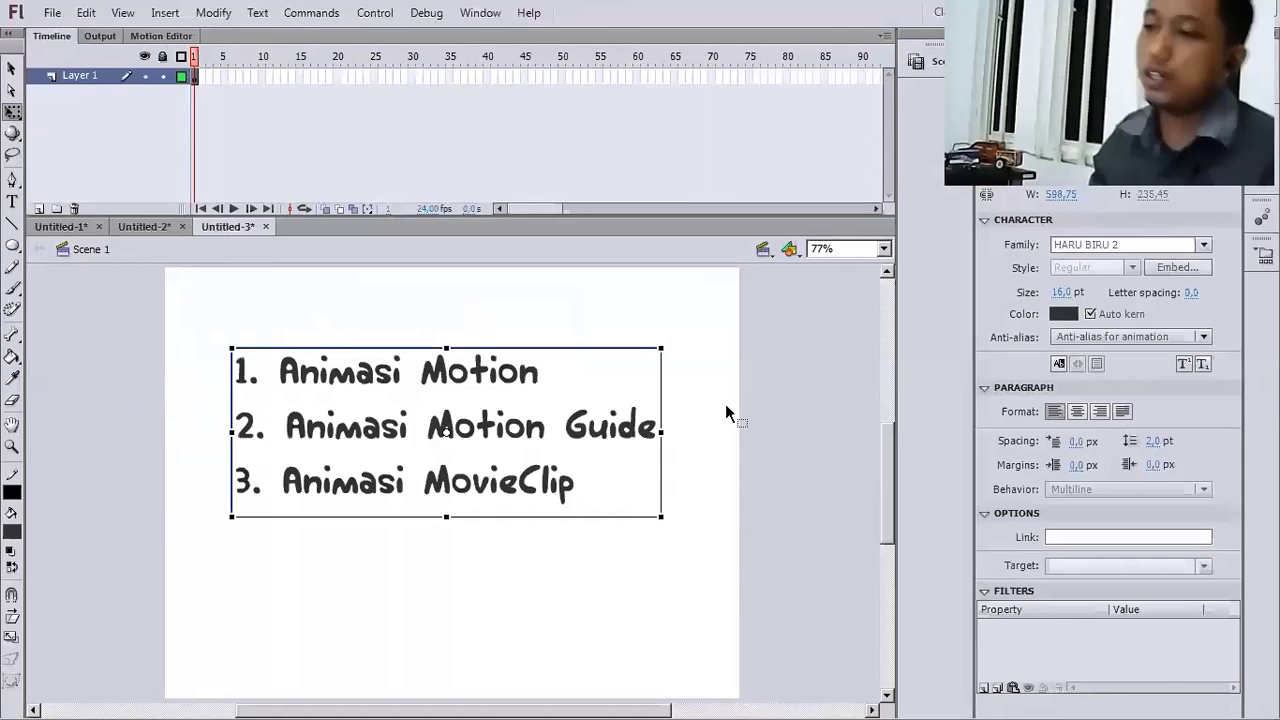
left_click(726, 405)
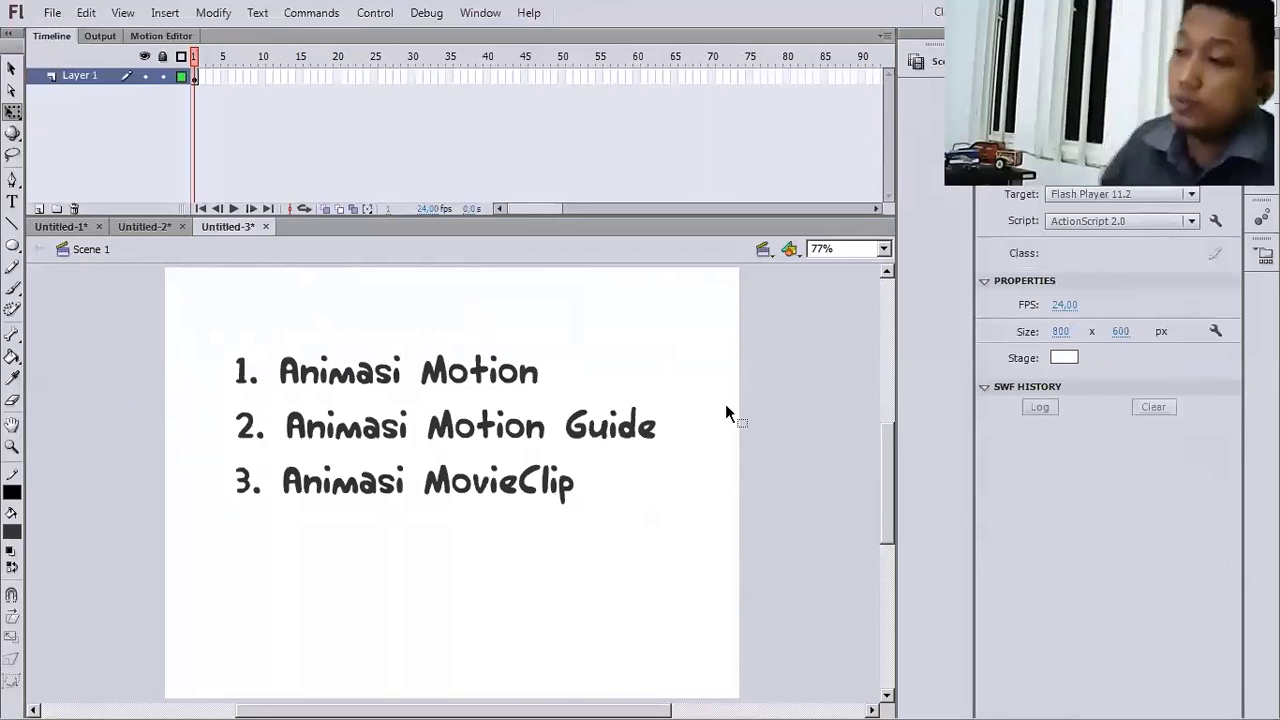
- Hide Layer 1, add a new layer above it, and turn Layer 1 into a guide layer
left_click(144, 76)
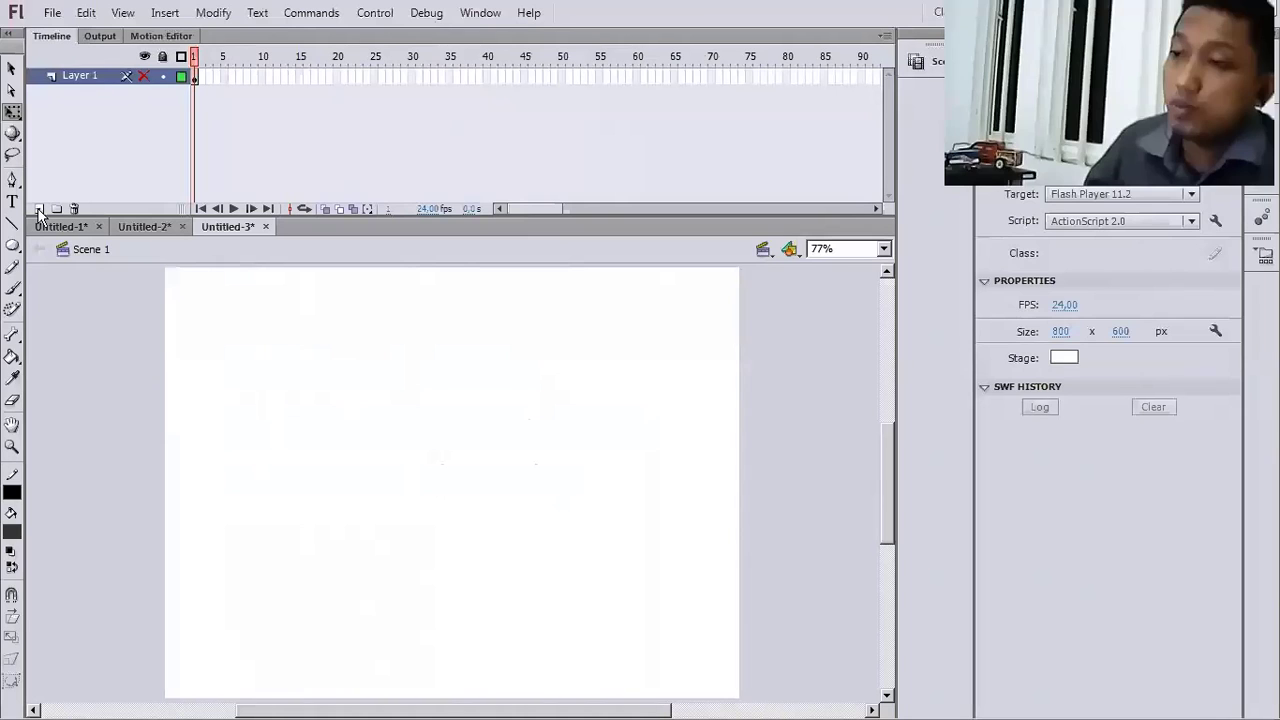
left_click(39, 209)
right_click(109, 92)
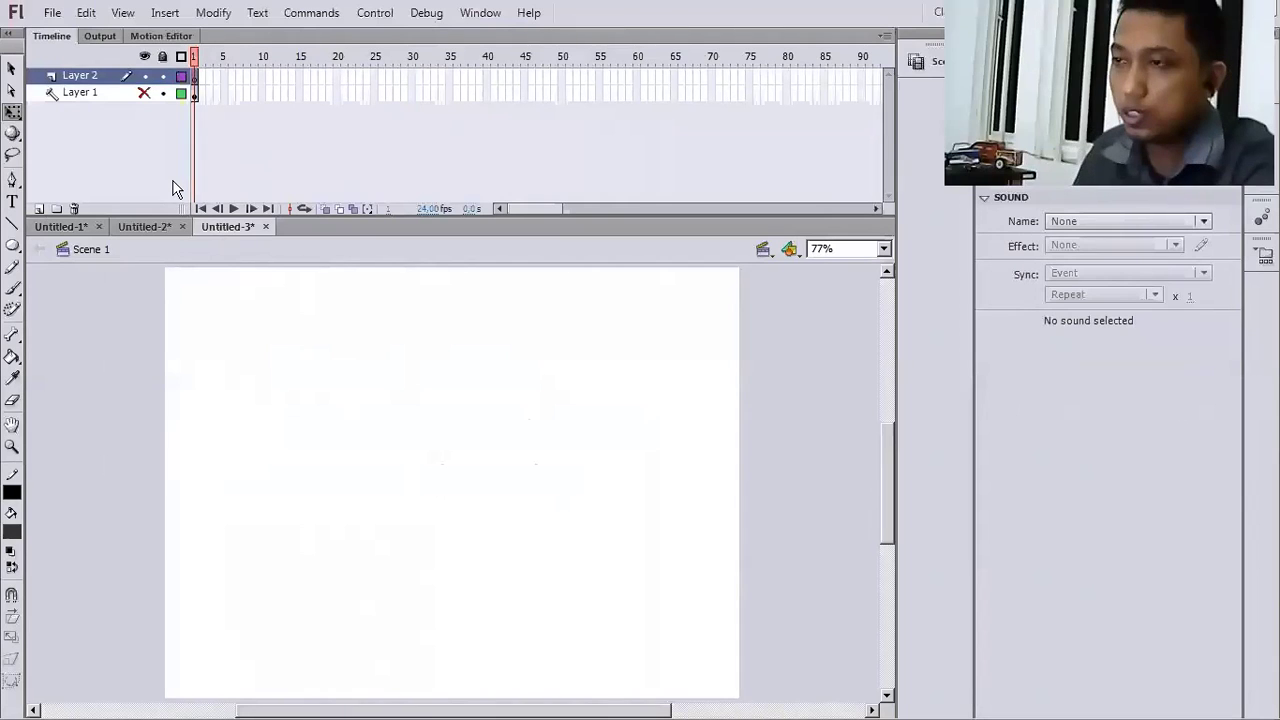
- Draw a tall, narrow oval with a #999999 fill and black outline on the left part of the stage in Layer 2
left_click(14, 247)
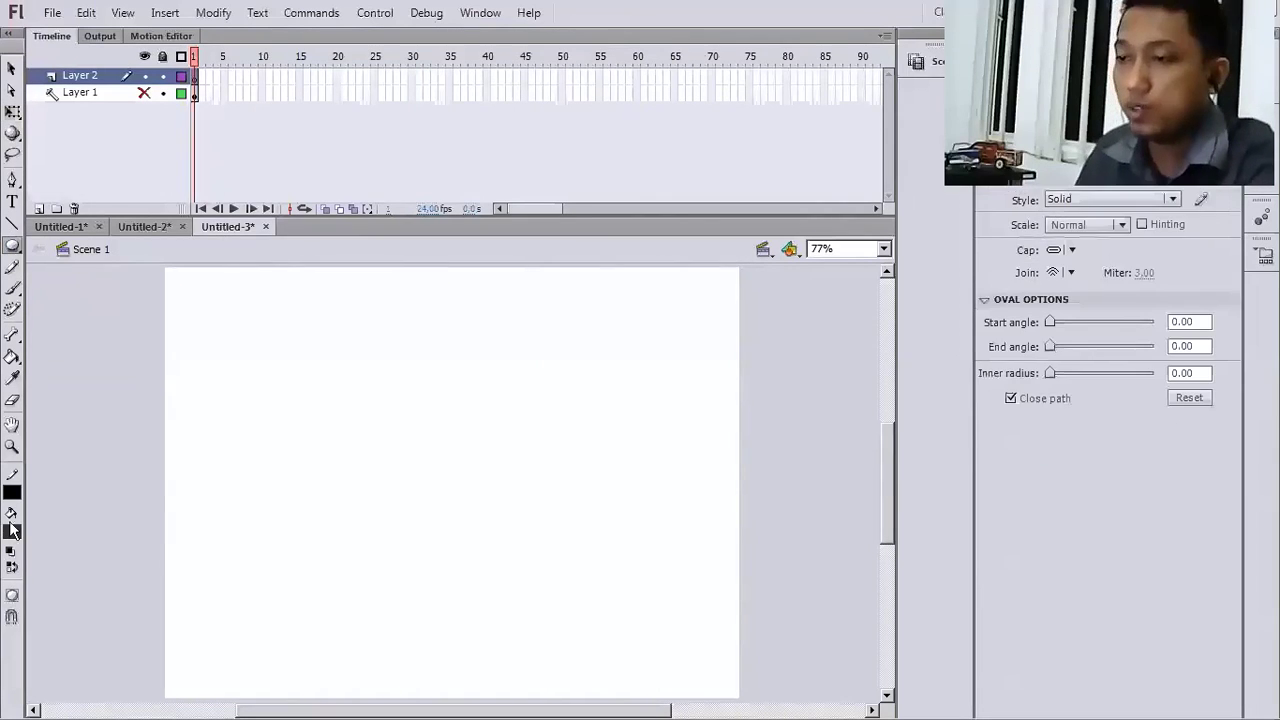
left_click(12, 533)
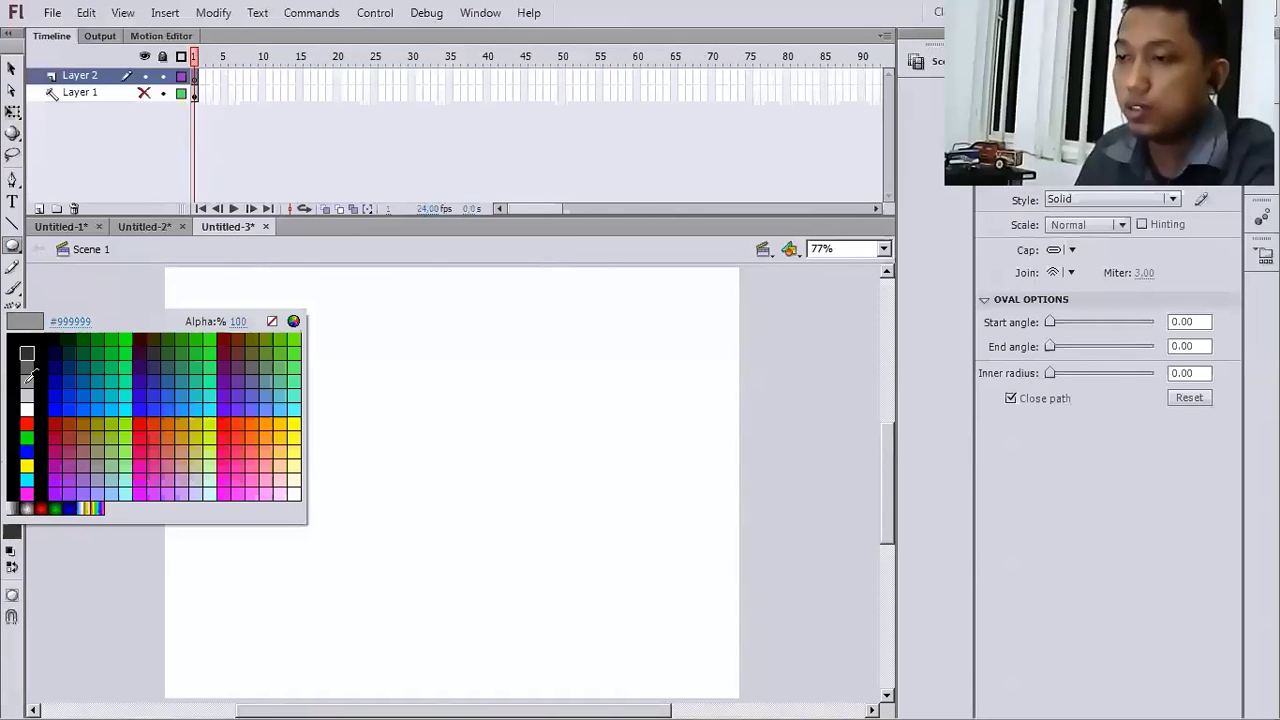
left_click(28, 378)
left_click_drag(301, 488, 278, 563)
- Group the grey oval with its outline, tilt it to slope down to the right, and place it across the stage's upper-left edge
key("q")
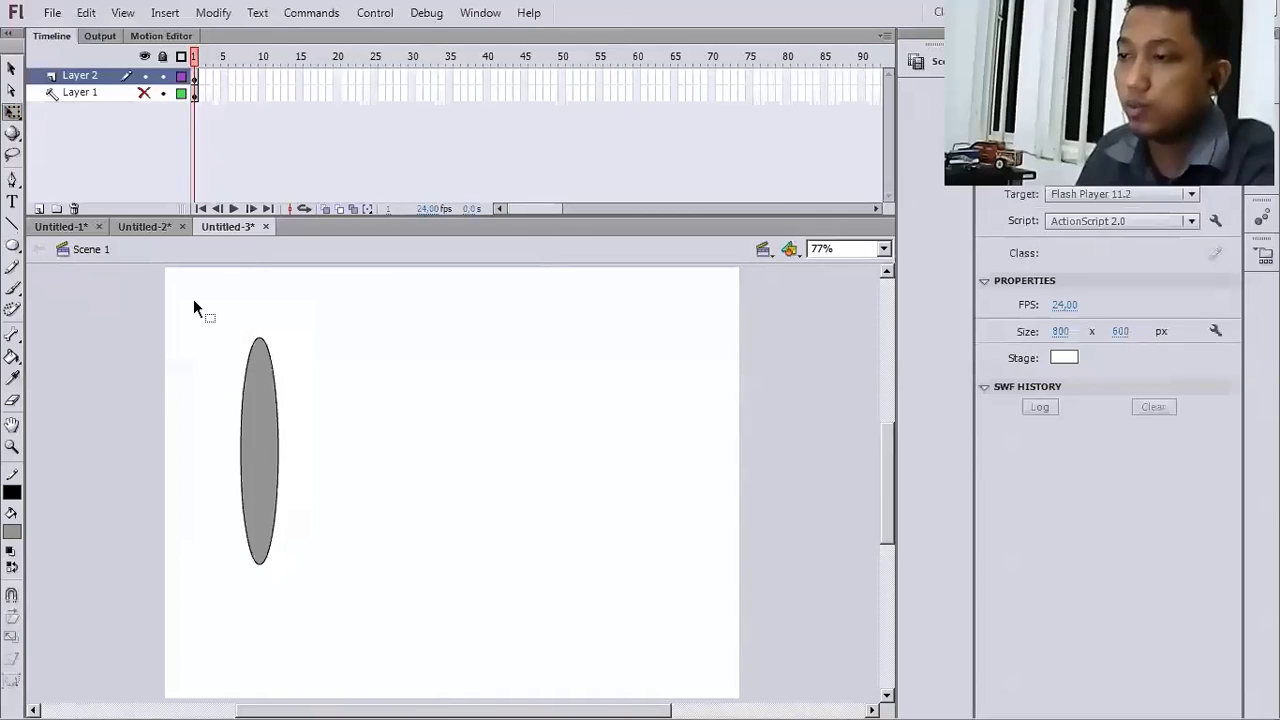
left_click(257, 500)
left_click_drag(257, 500, 268, 450)
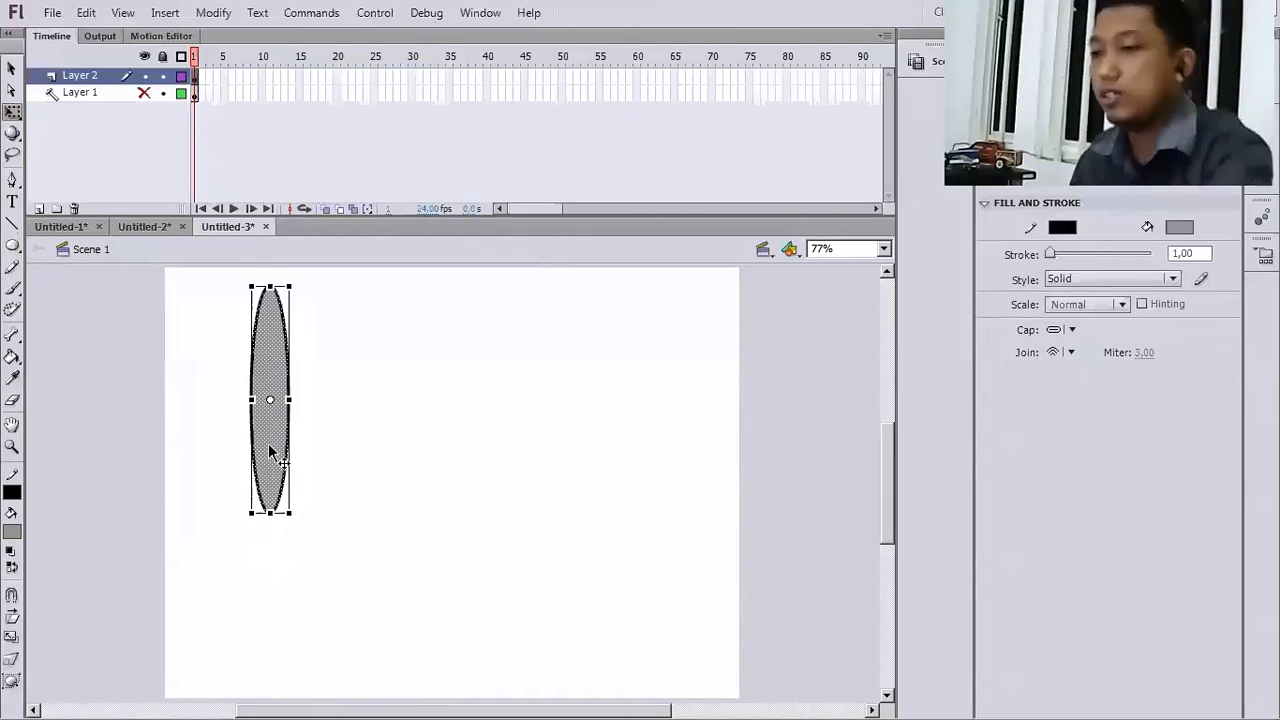
left_click_drag(269, 446, 300, 444)
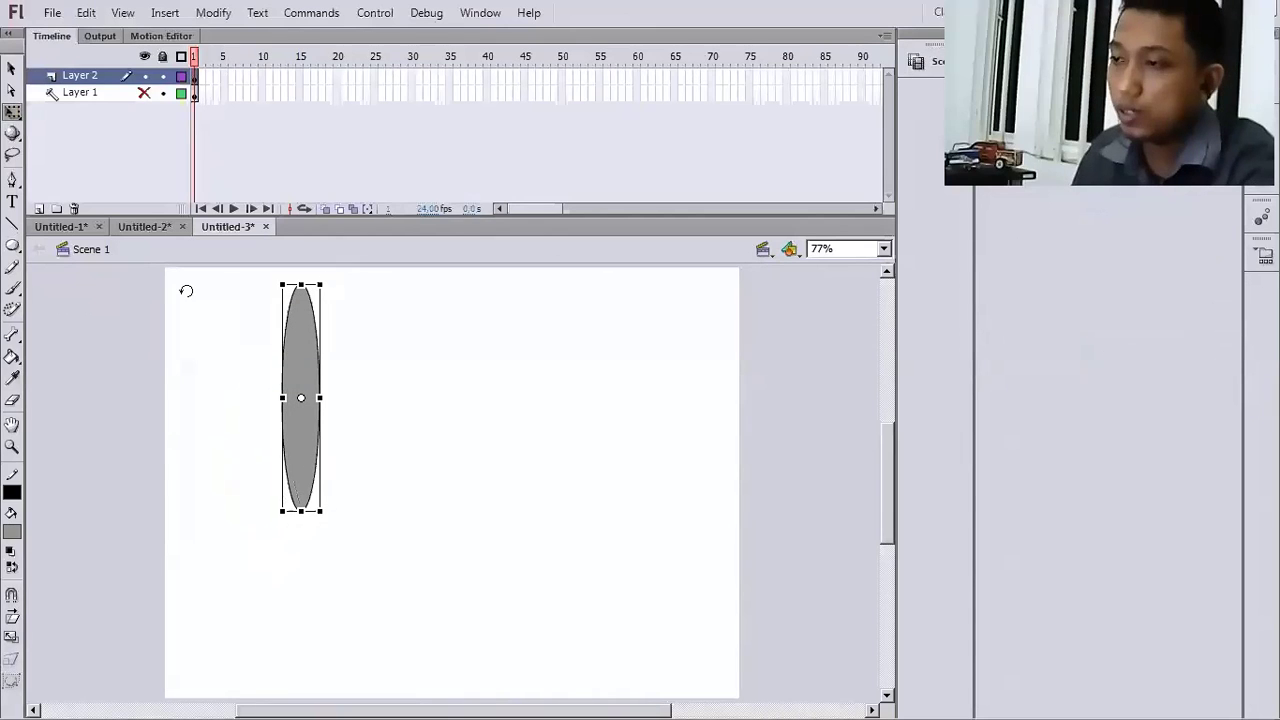
left_click_drag(186, 291, 344, 434)
left_click_drag(344, 434, 268, 404)
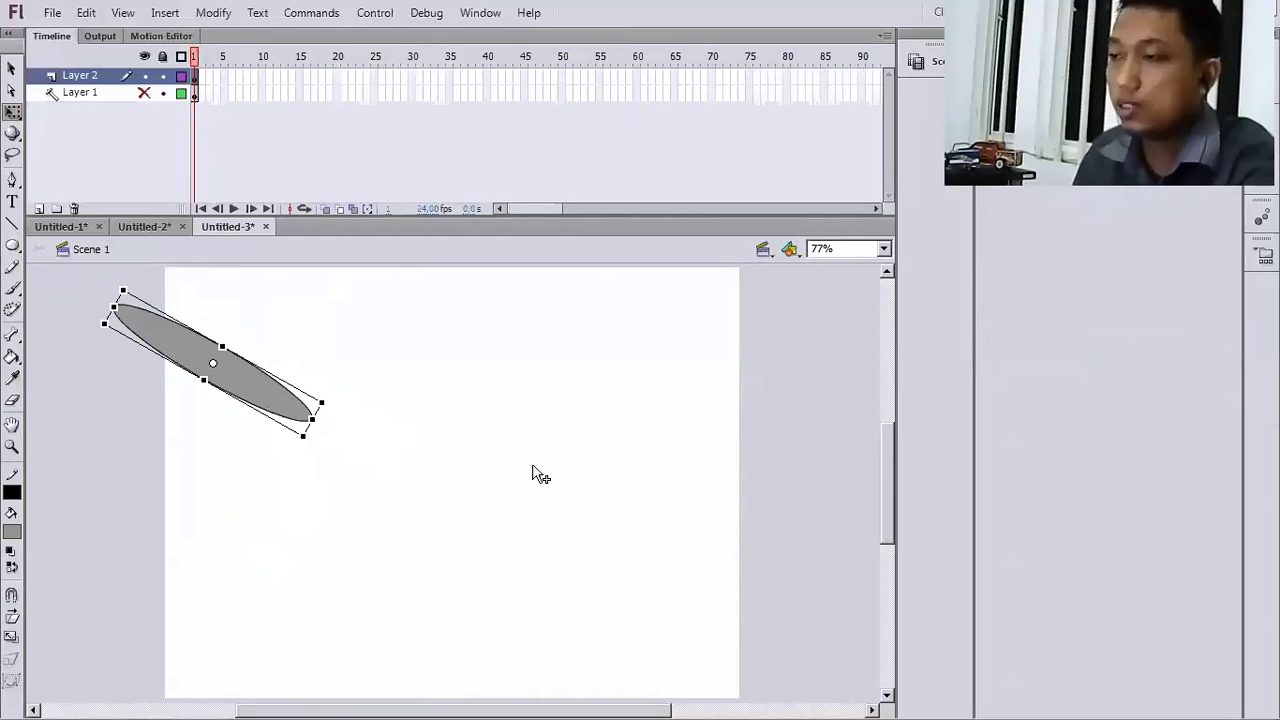
- Paste a copy of the tilted oval, rotate it to slope up to the right, and place it opposite the first as a V
key("ctrl+v")
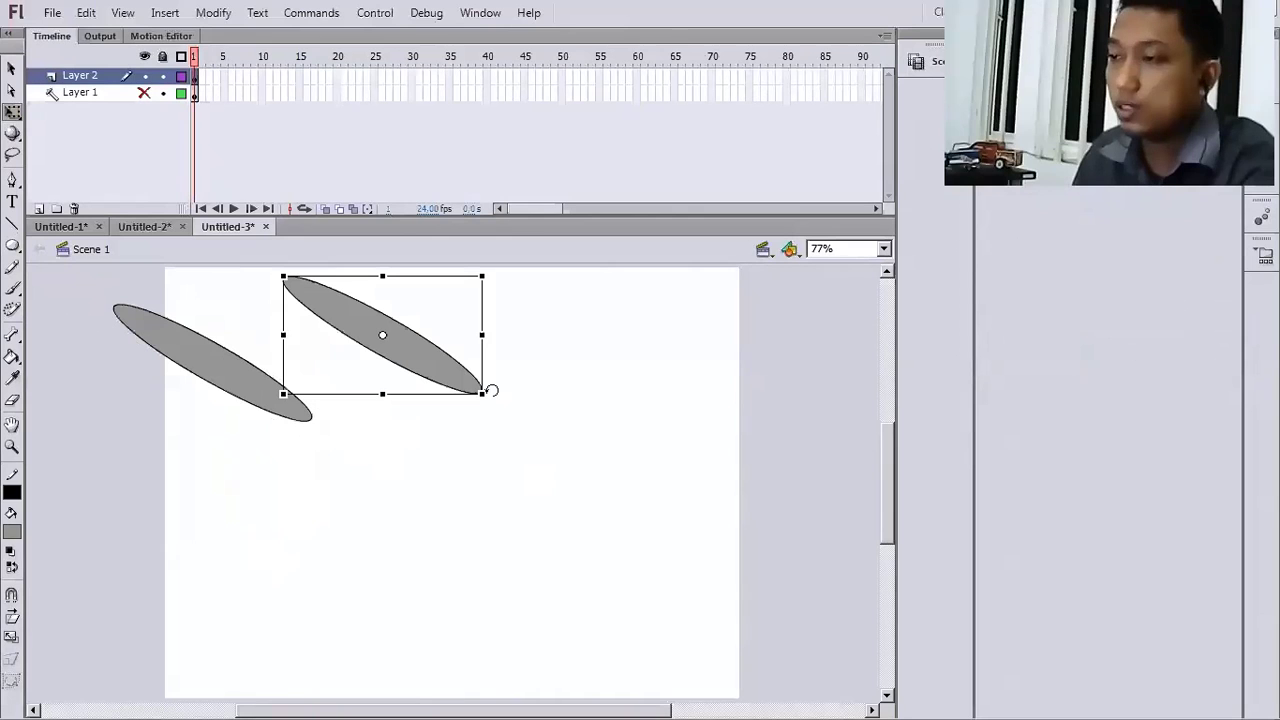
left_click_drag(407, 452, 386, 379)
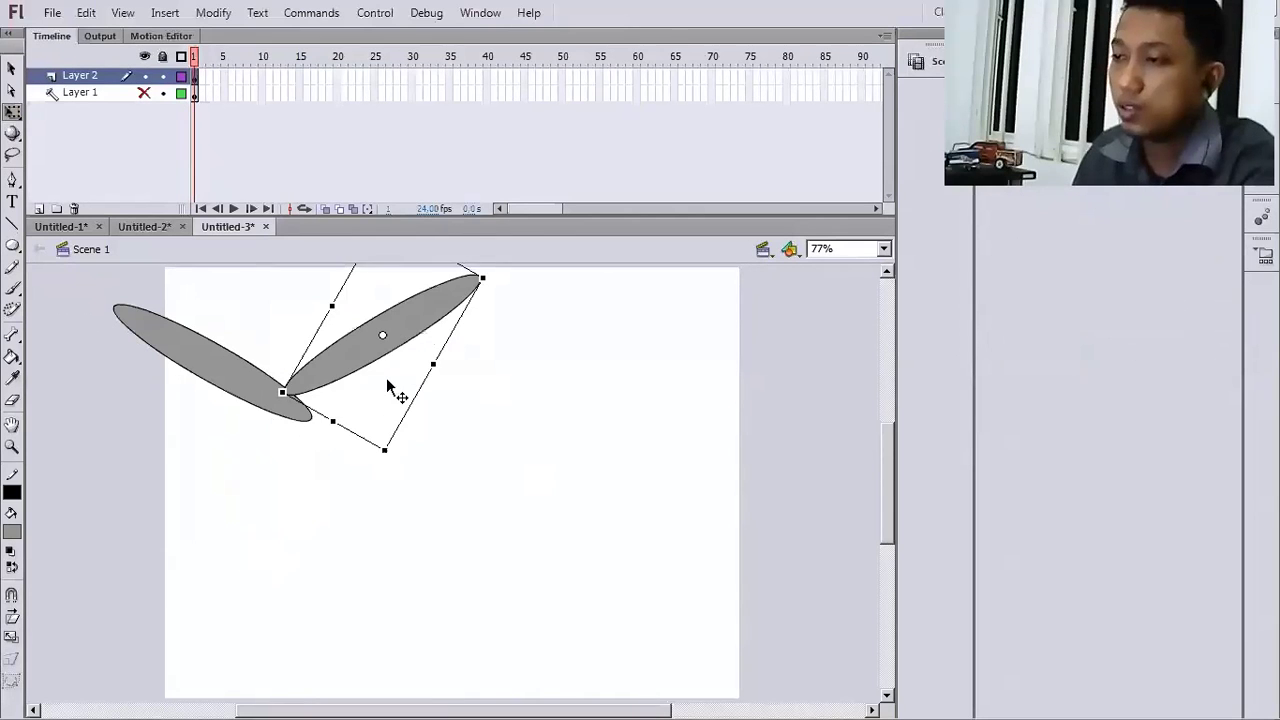
left_click(460, 358)
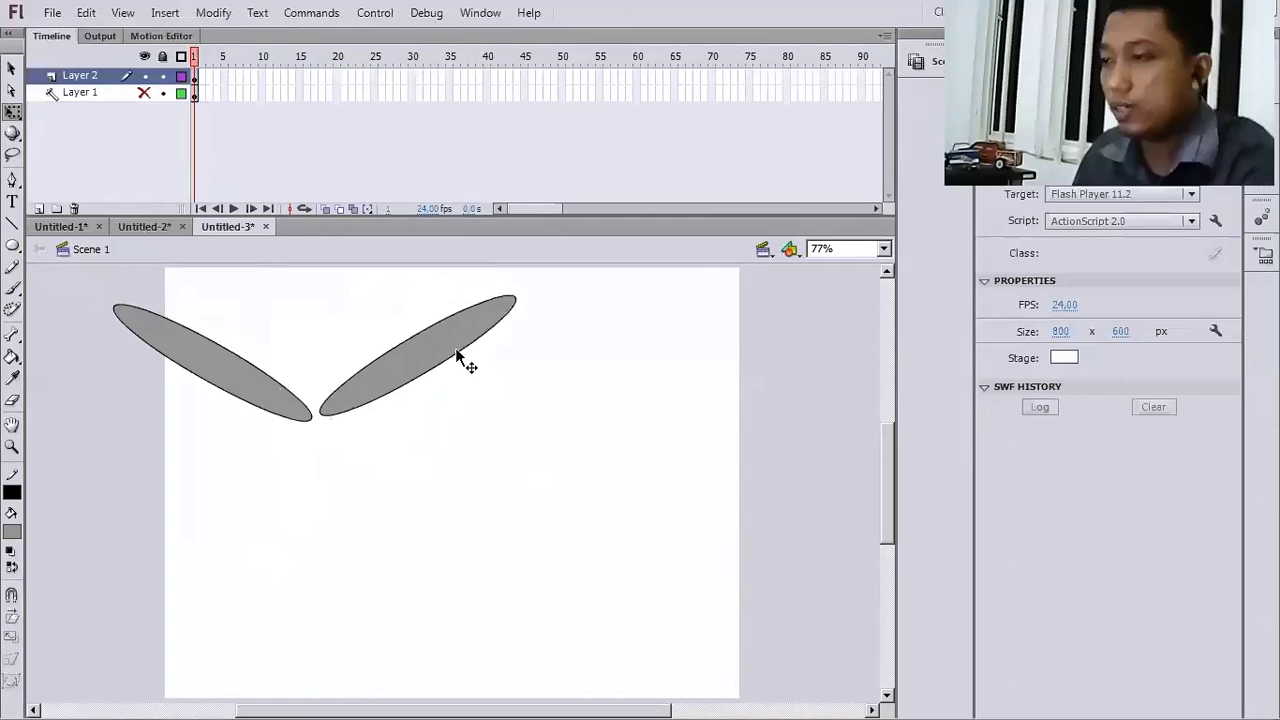
- Duplicate the upper-right oval and rotate the copy to slope down to the right, just below the original
left_click(460, 358)
left_click_drag(463, 380, 465, 413)
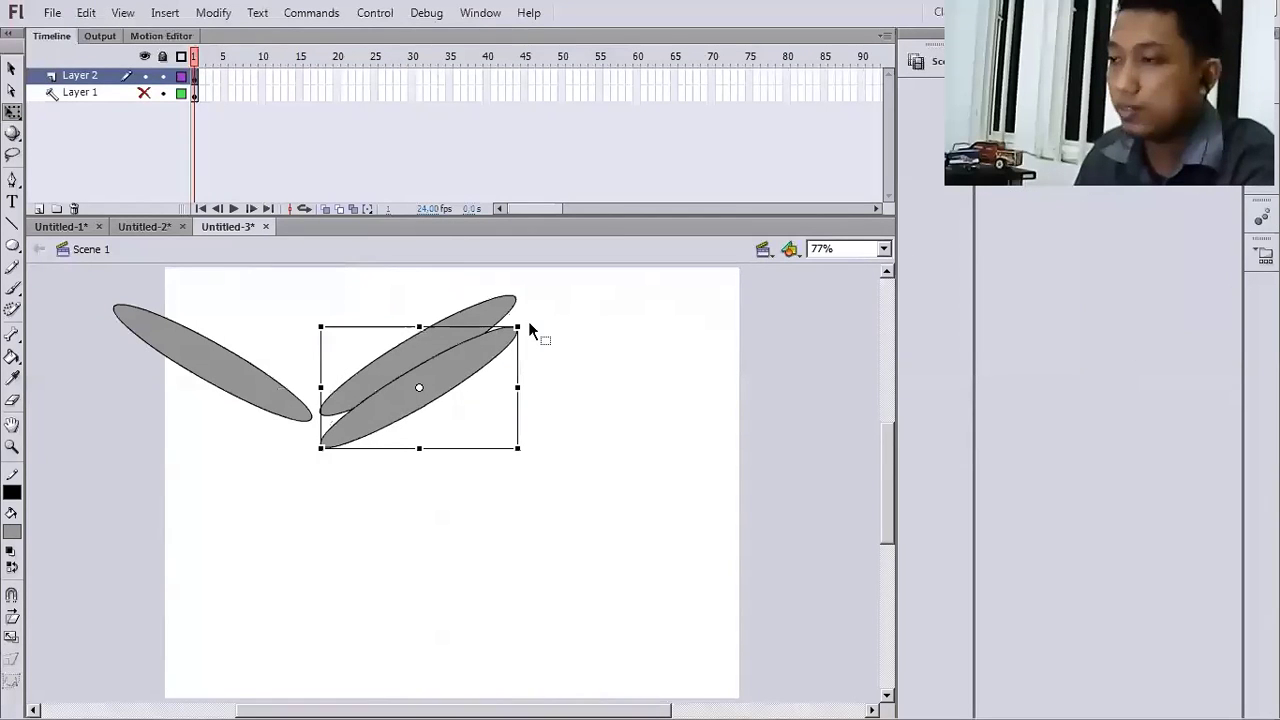
left_click_drag(530, 330, 502, 492)
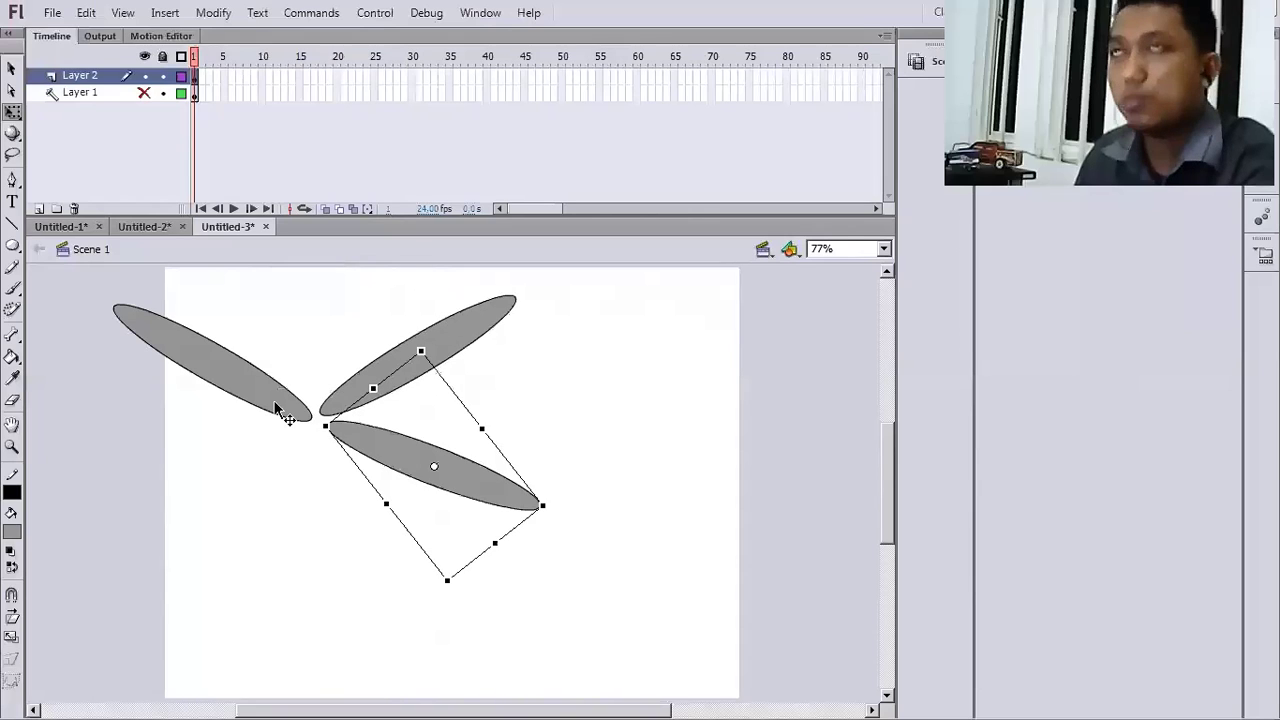
- Duplicate the upper-left oval, rotate the copy to slope down to the left, and place it below the original to complete the X
left_click(277, 410)
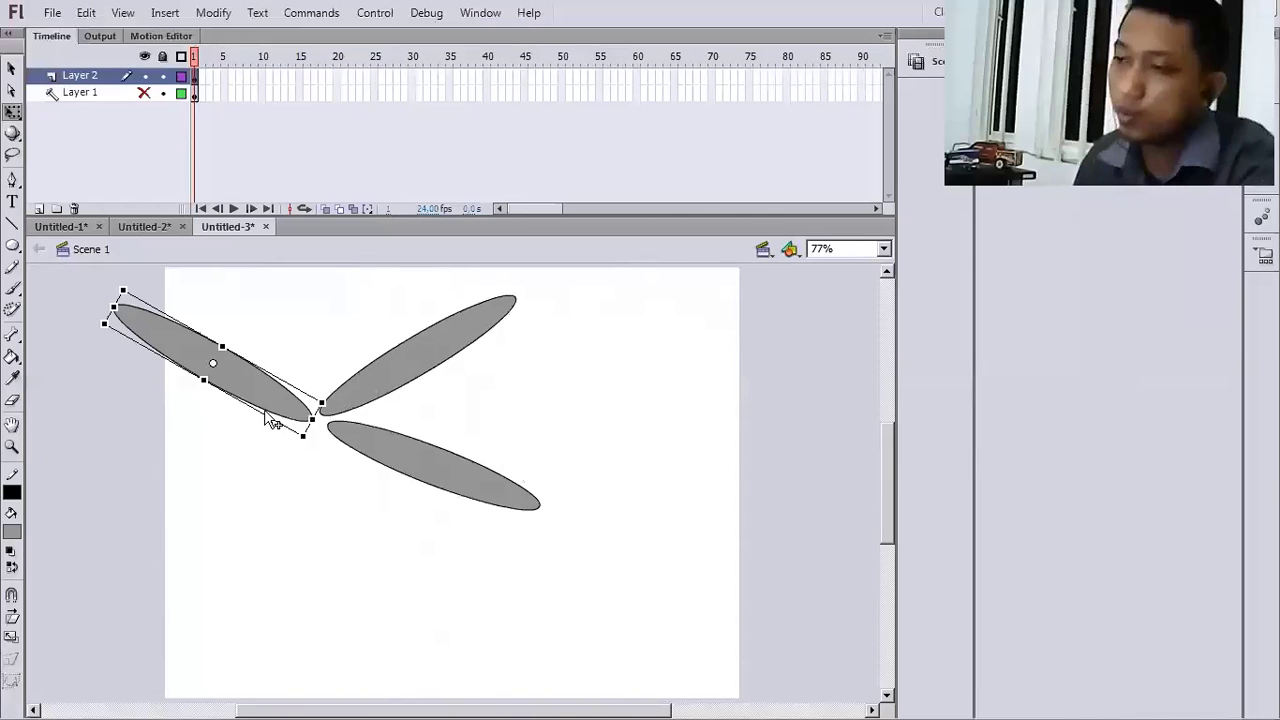
left_click_drag(268, 420, 235, 336)
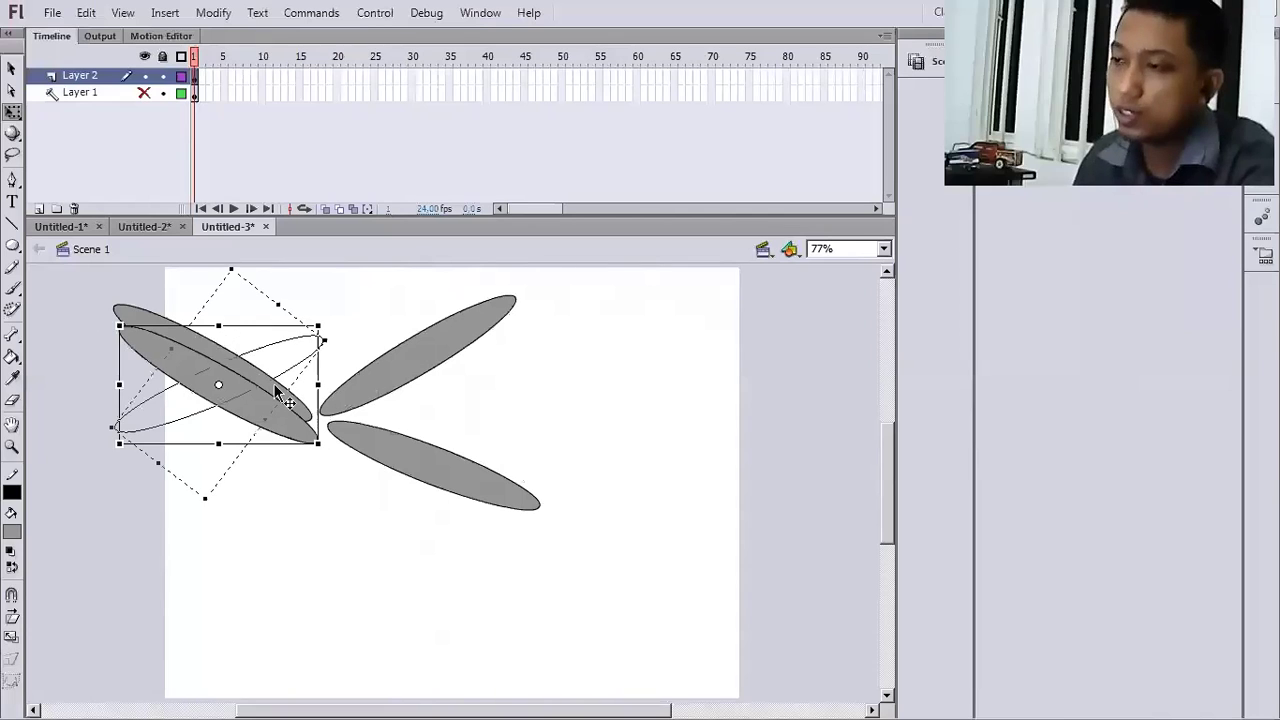
left_click_drag(277, 392, 371, 465)
left_click(686, 454)
- Scale down both lower ovals from their outer ends so they are shorter than the upper pair and match each other
left_click(490, 500)
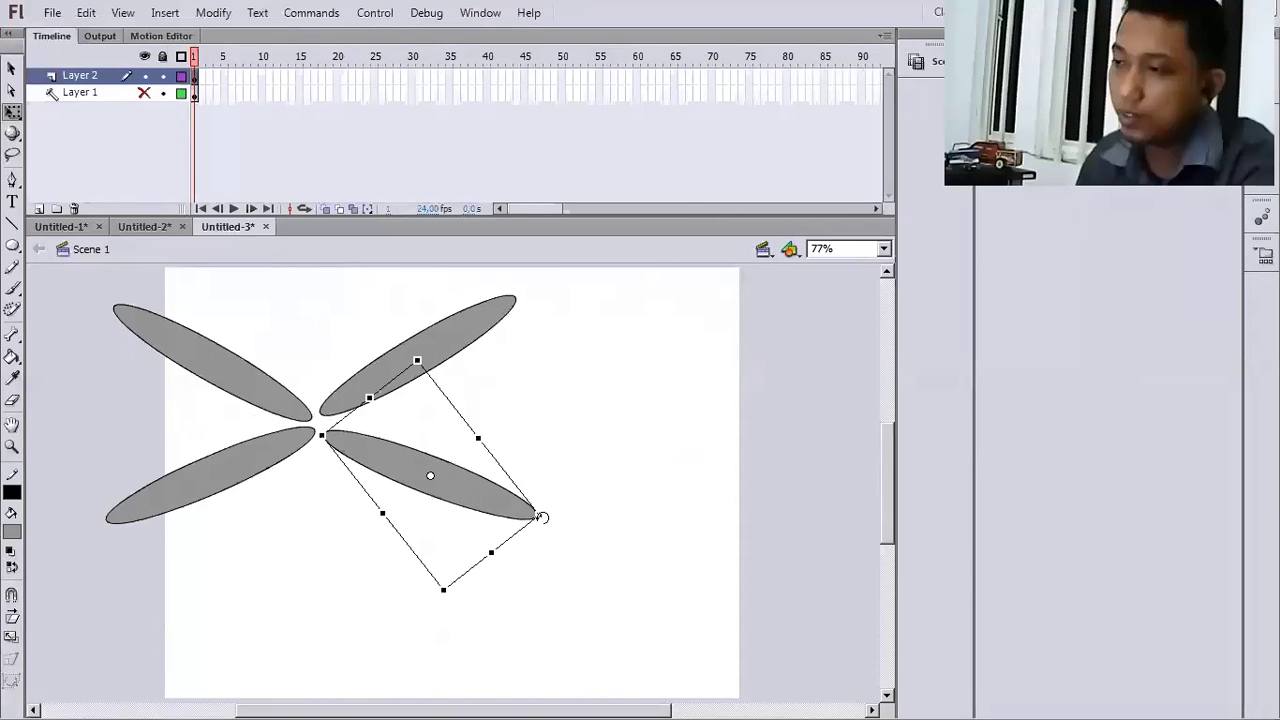
left_click_drag(541, 517, 535, 512)
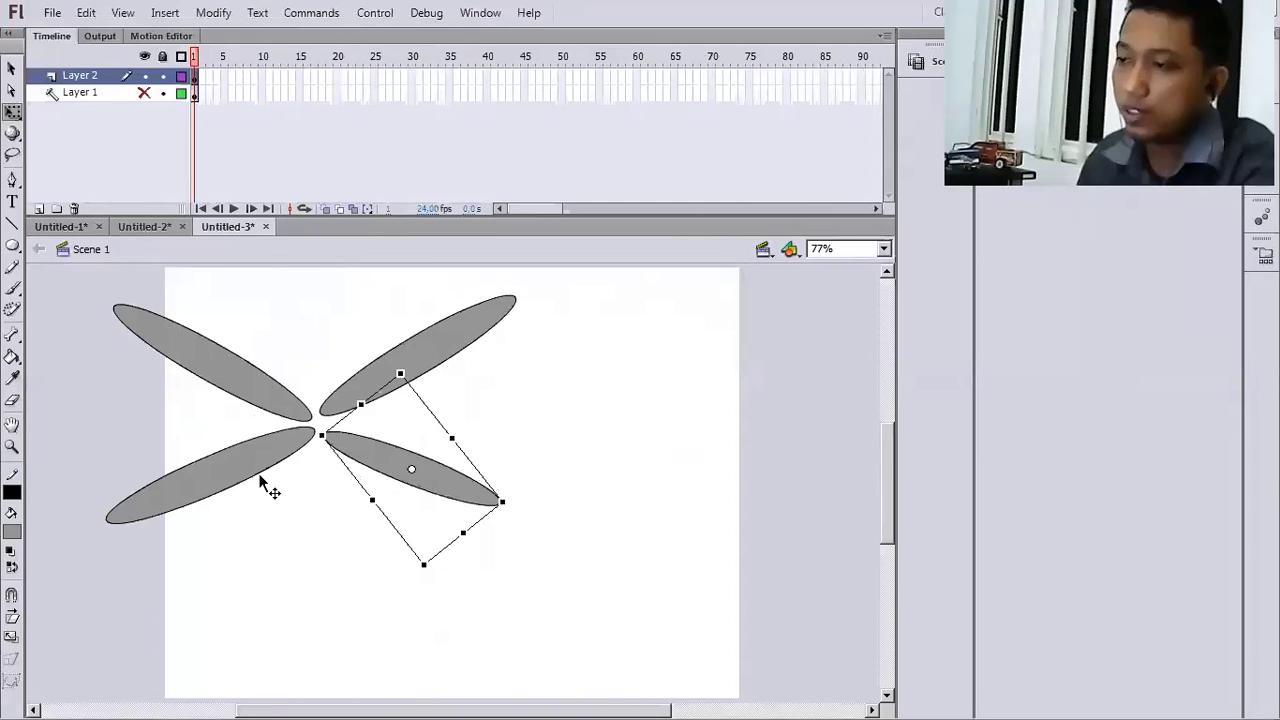
left_click(260, 482)
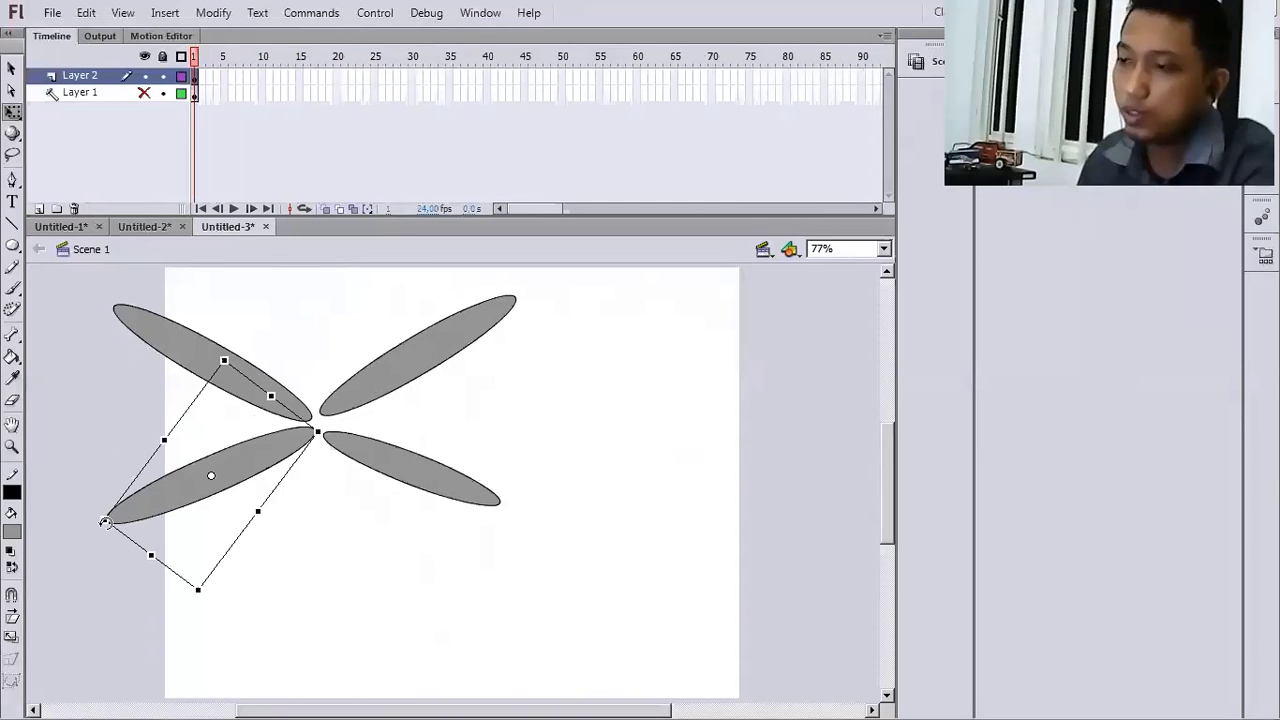
left_click_drag(104, 518, 136, 500)
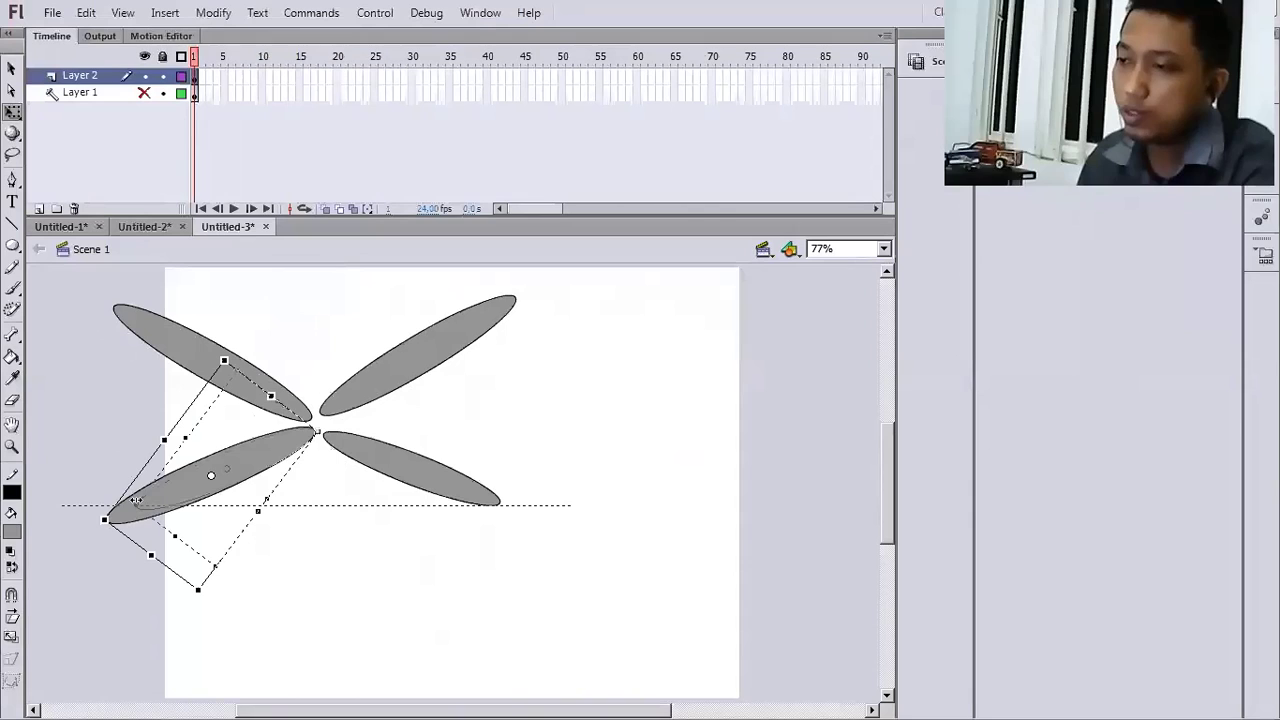
left_click_drag(300, 492, 308, 472)
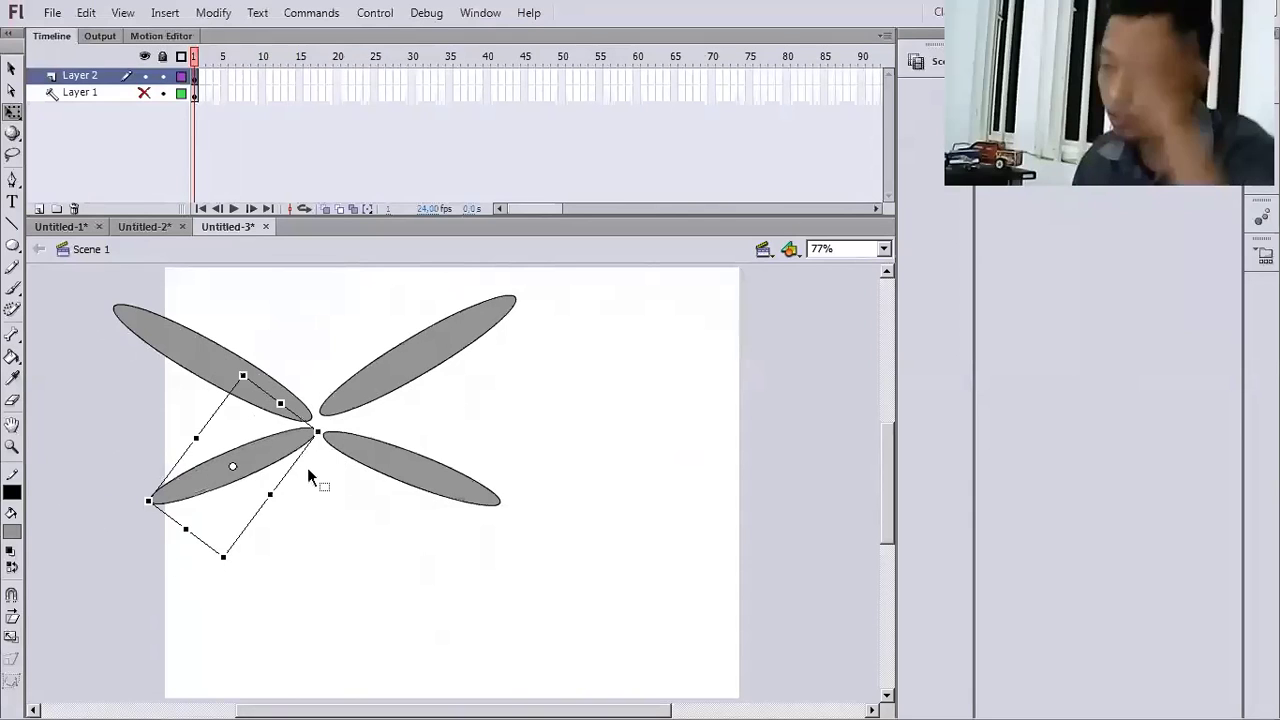
left_click(307, 467)
- Set the fill alpha of the upper-left oval to 75% inside its group
left_click(252, 400)
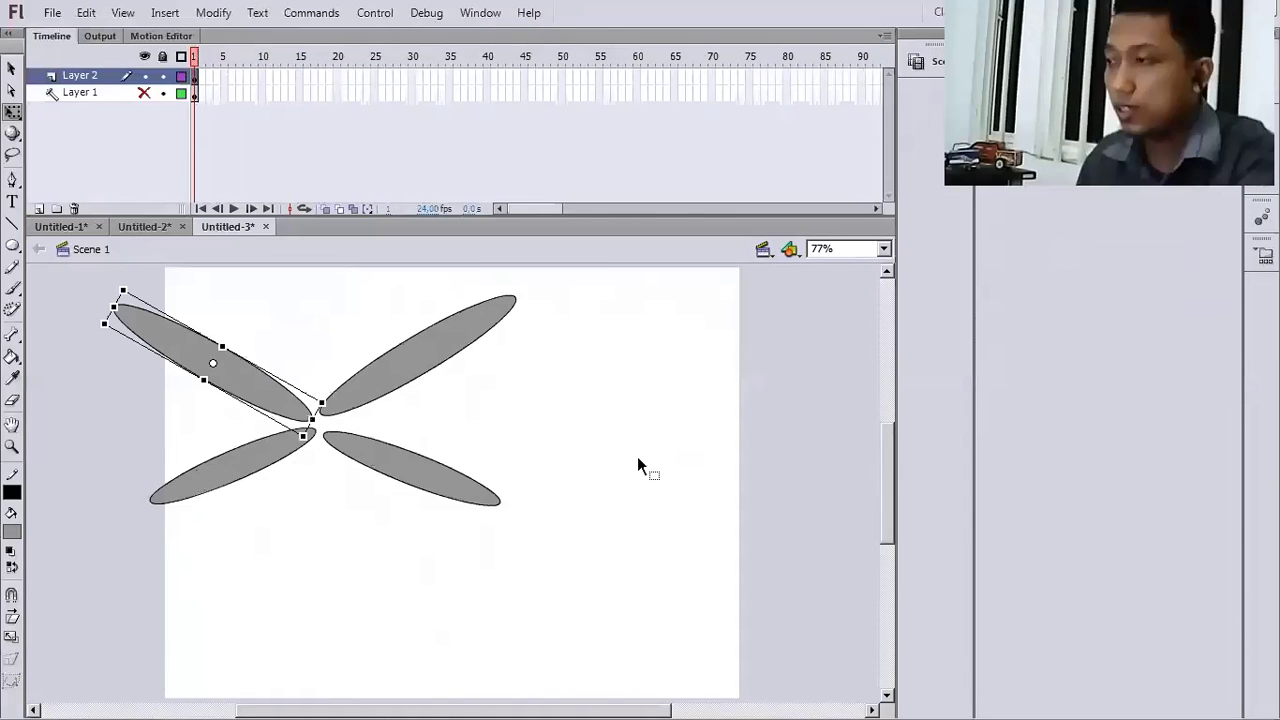
double_click(263, 398)
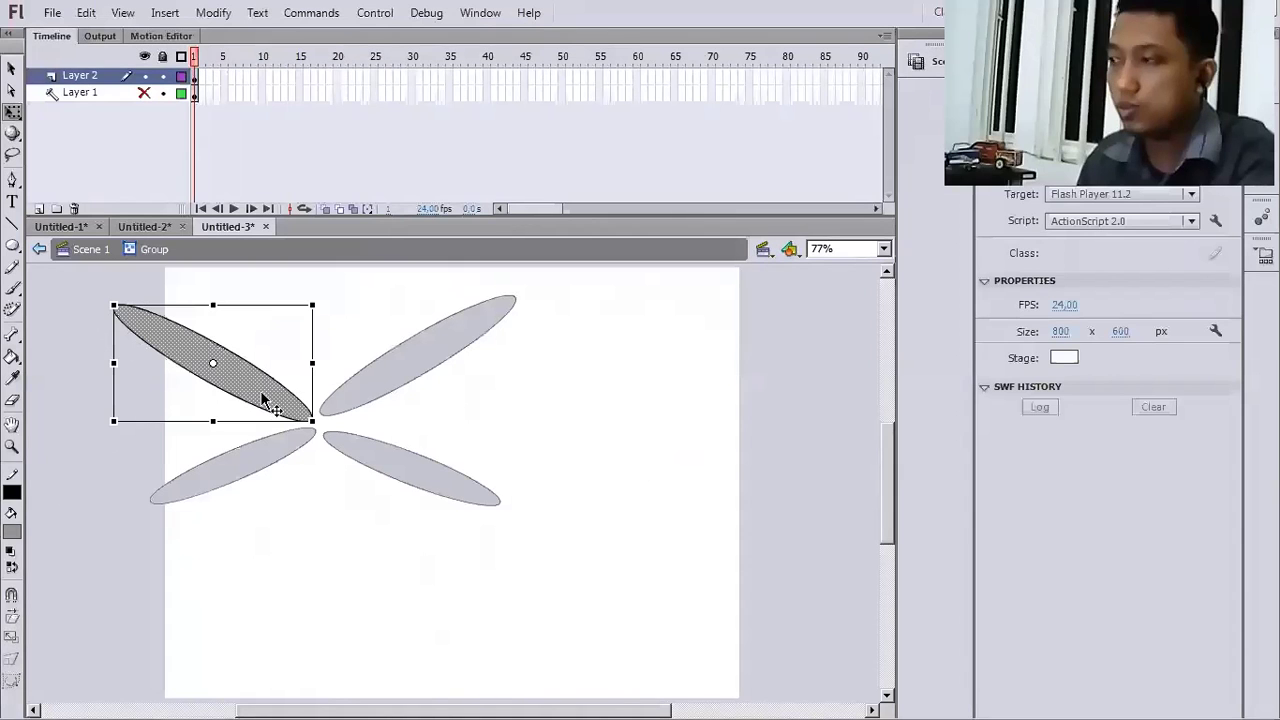
left_click(12, 531)
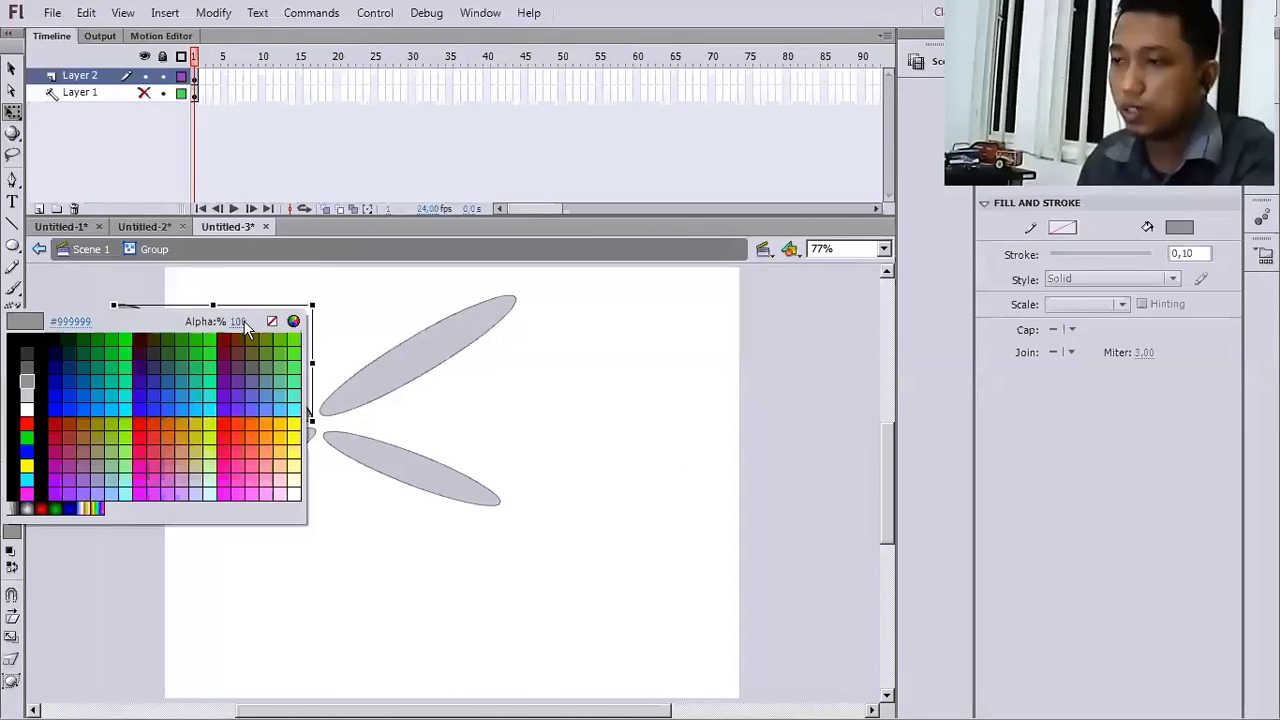
left_click(240, 321)
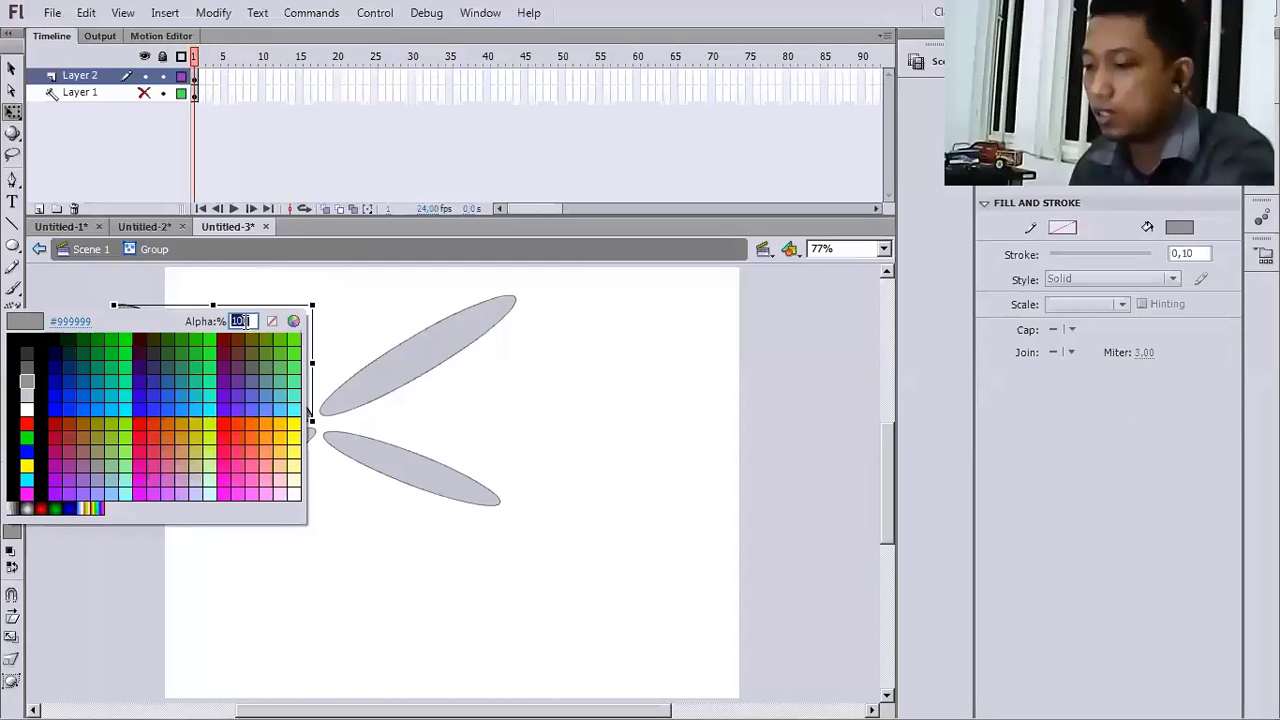
type("7")
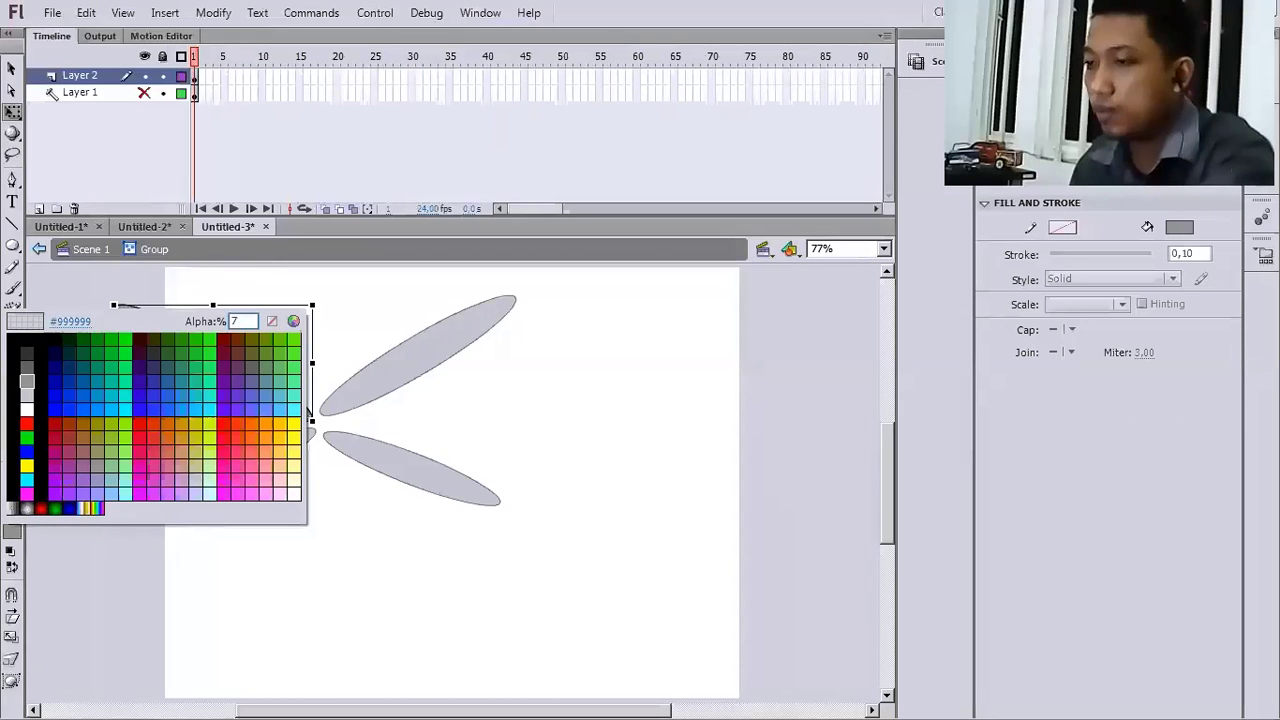
type("5")
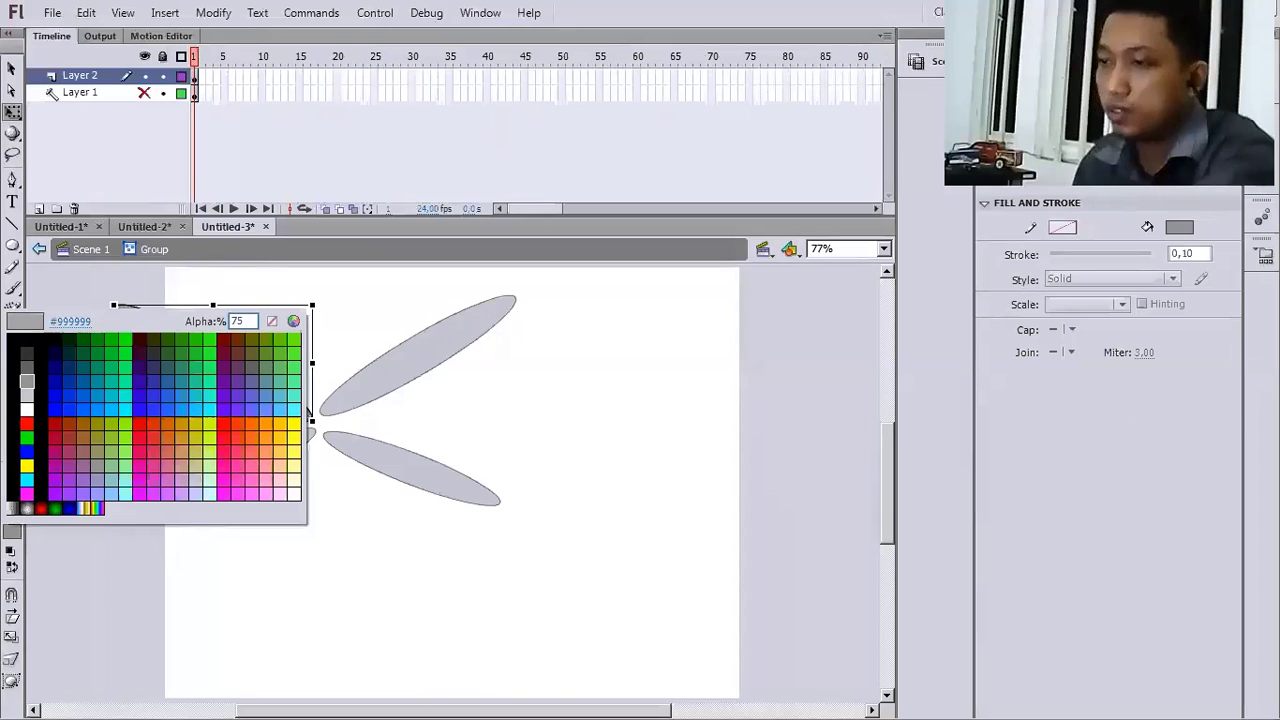
key("Return")
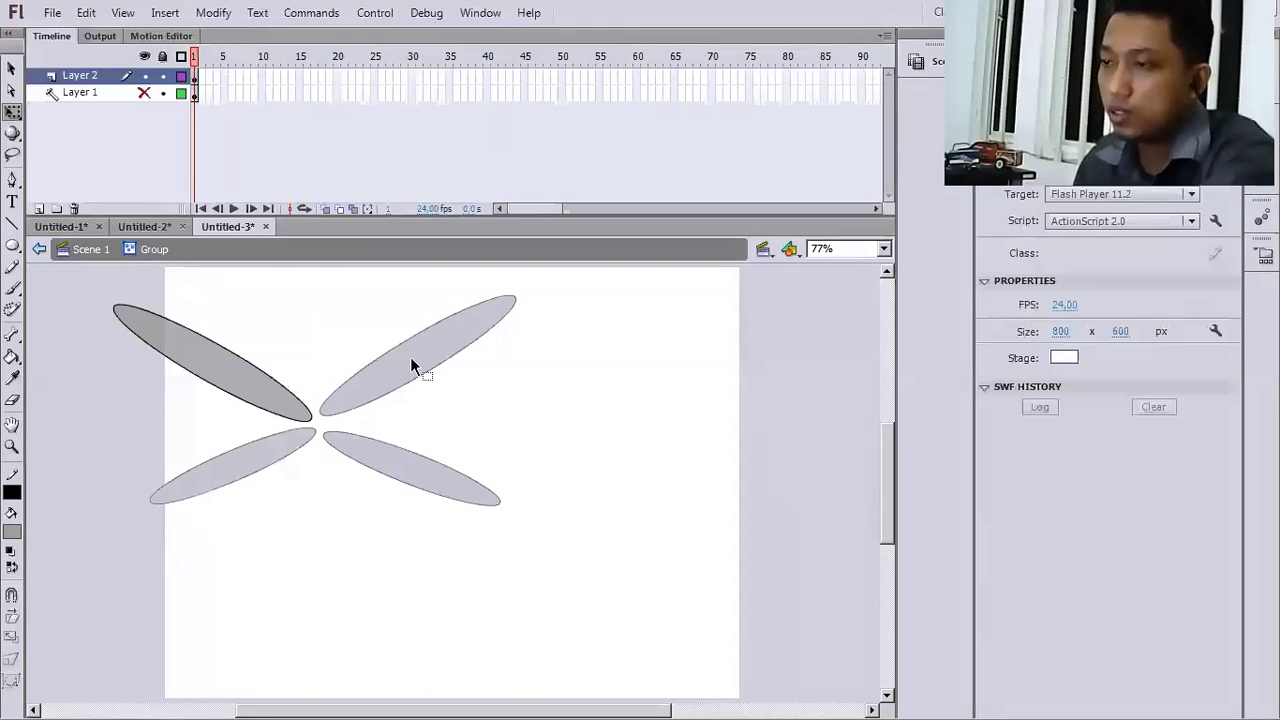
- Apply the 75% alpha grey fill to the upper-right oval inside its group, and return to Scene 1
left_click(417, 356)
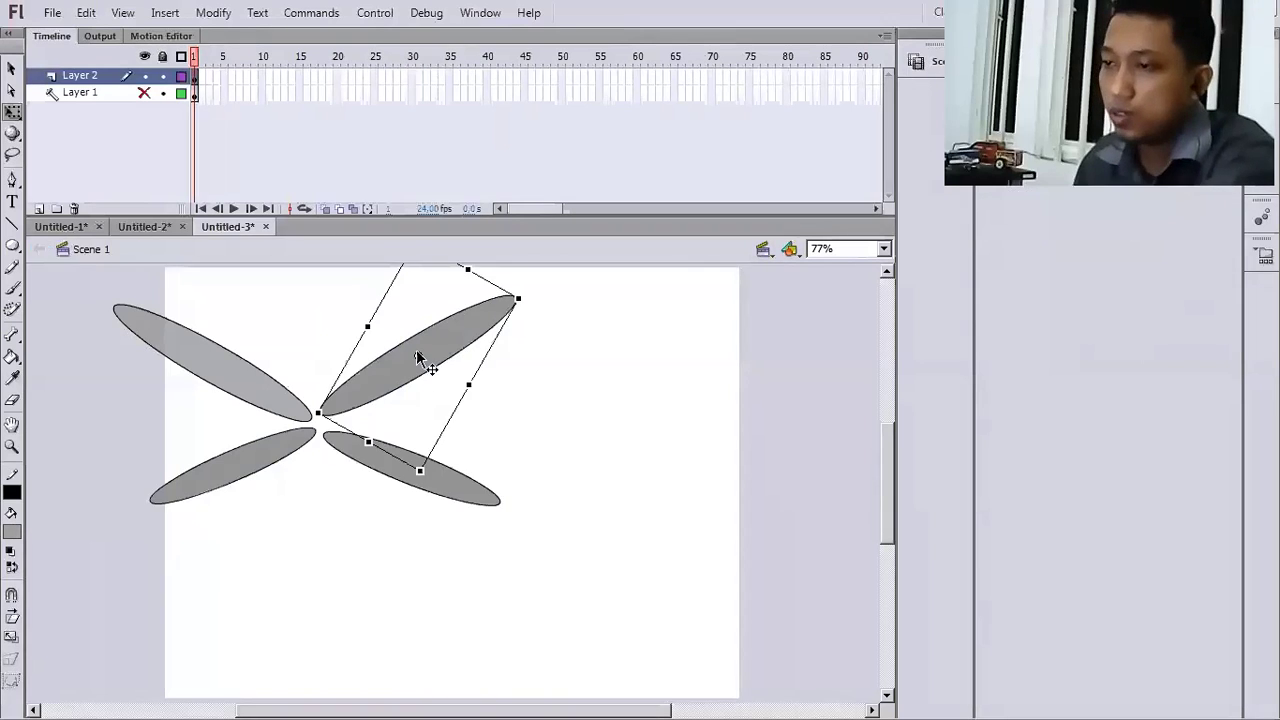
double_click(420, 356)
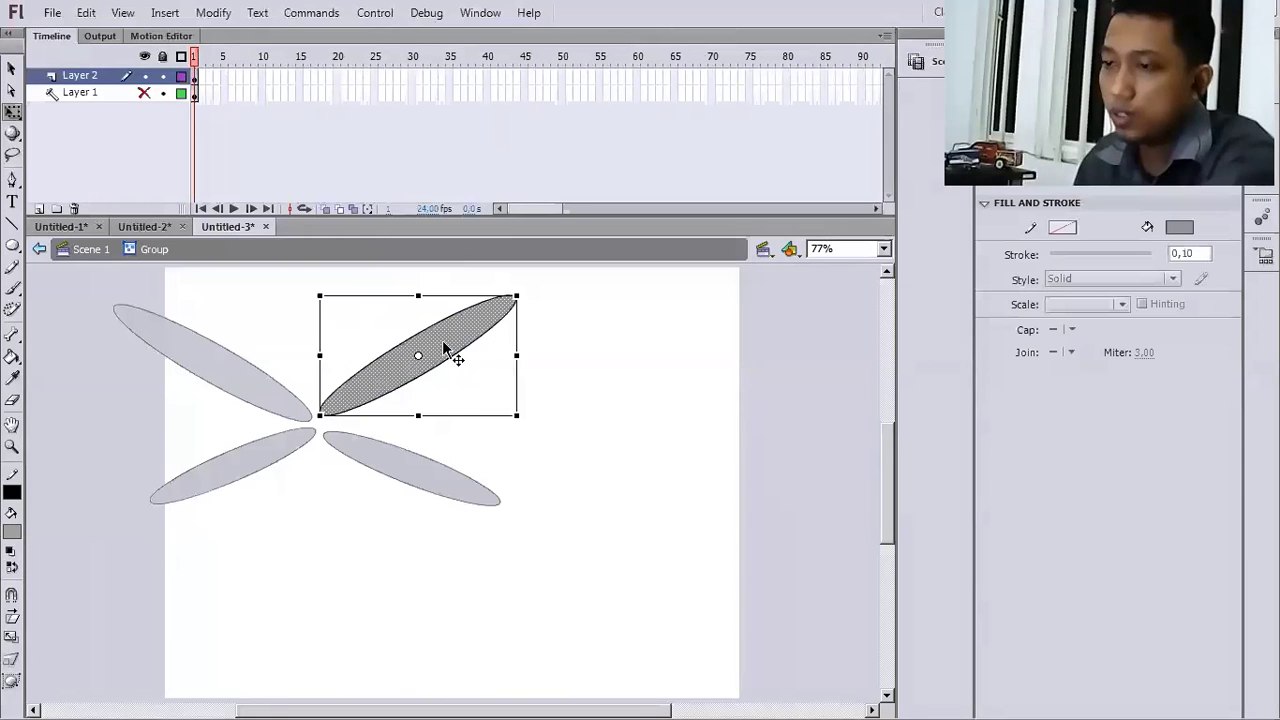
left_click(20, 533)
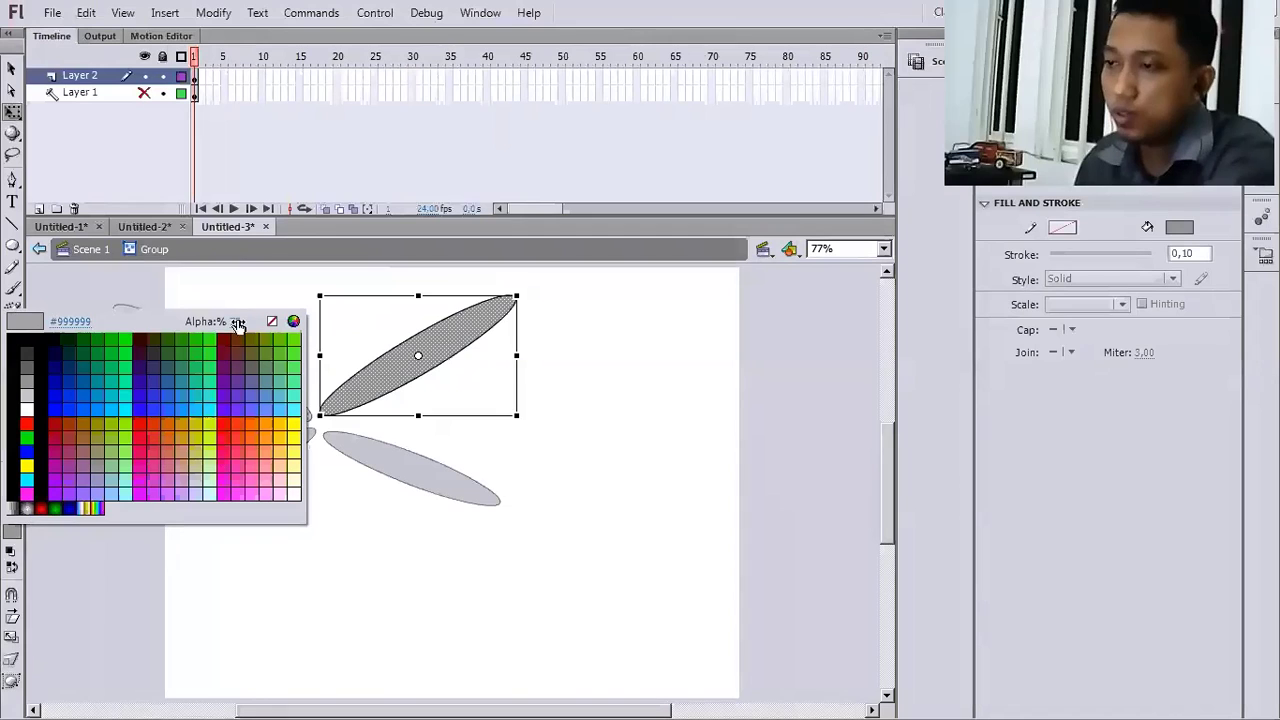
left_click(237, 322)
key("Return")
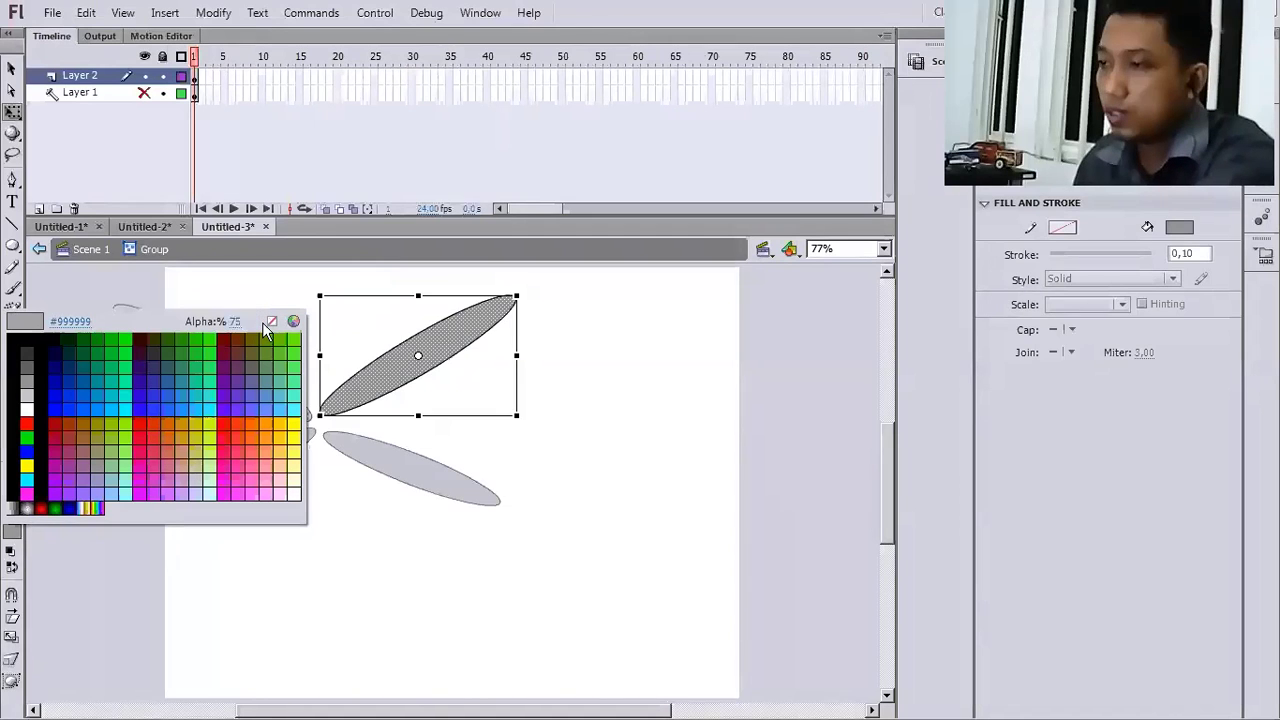
left_click(548, 503)
double_click(548, 503)
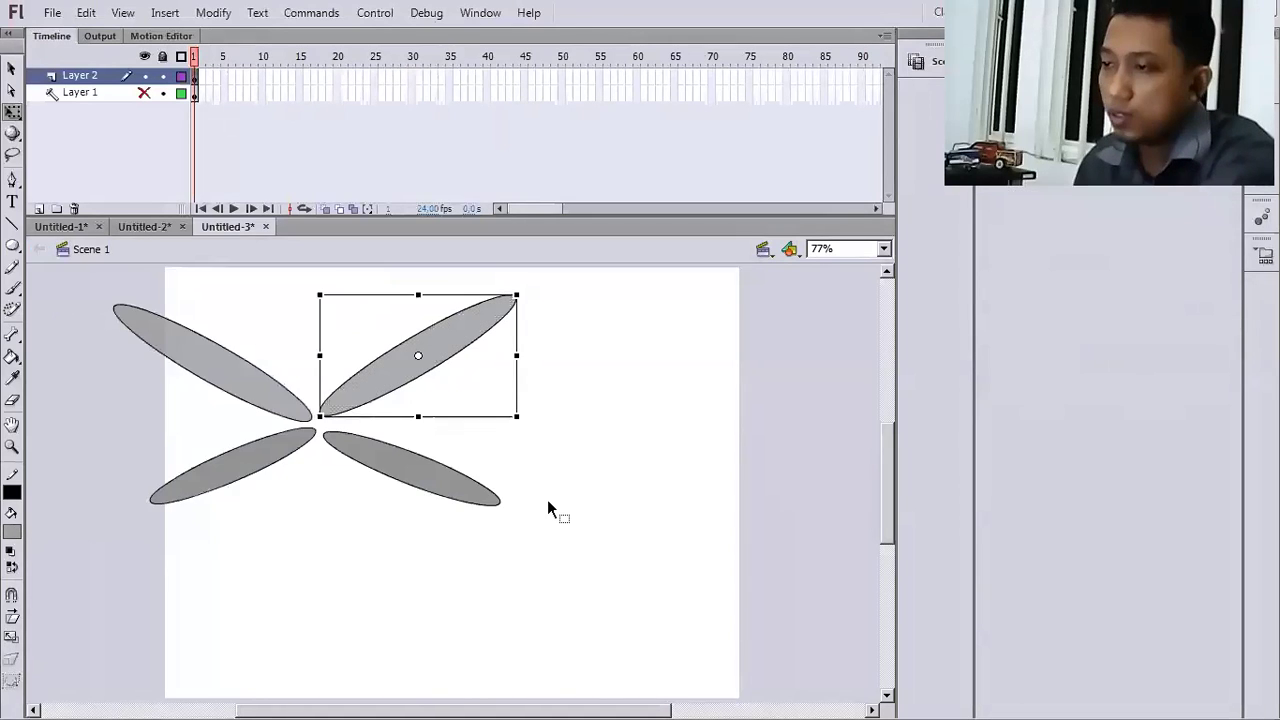
- Apply the 75% alpha grey fill to the lower-left oval inside its group
double_click(241, 454)
left_click(254, 457)
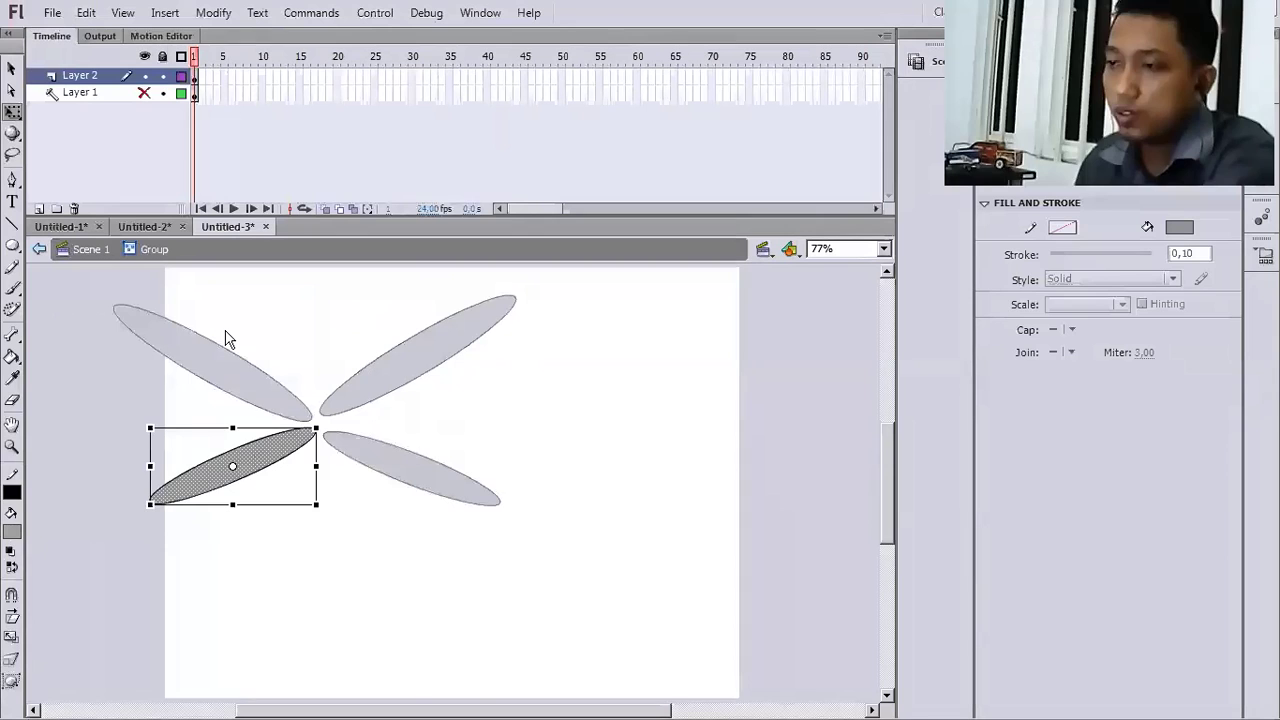
left_click(12, 531)
key("Escape")
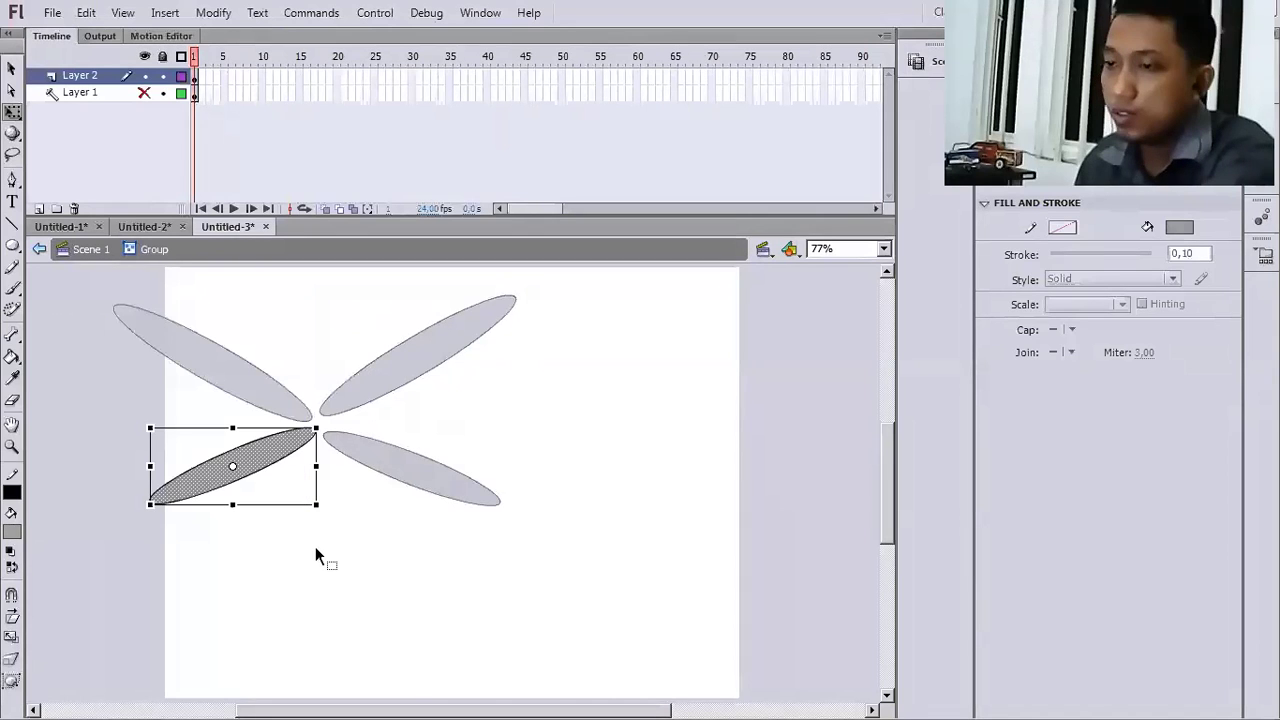
left_click(316, 549)
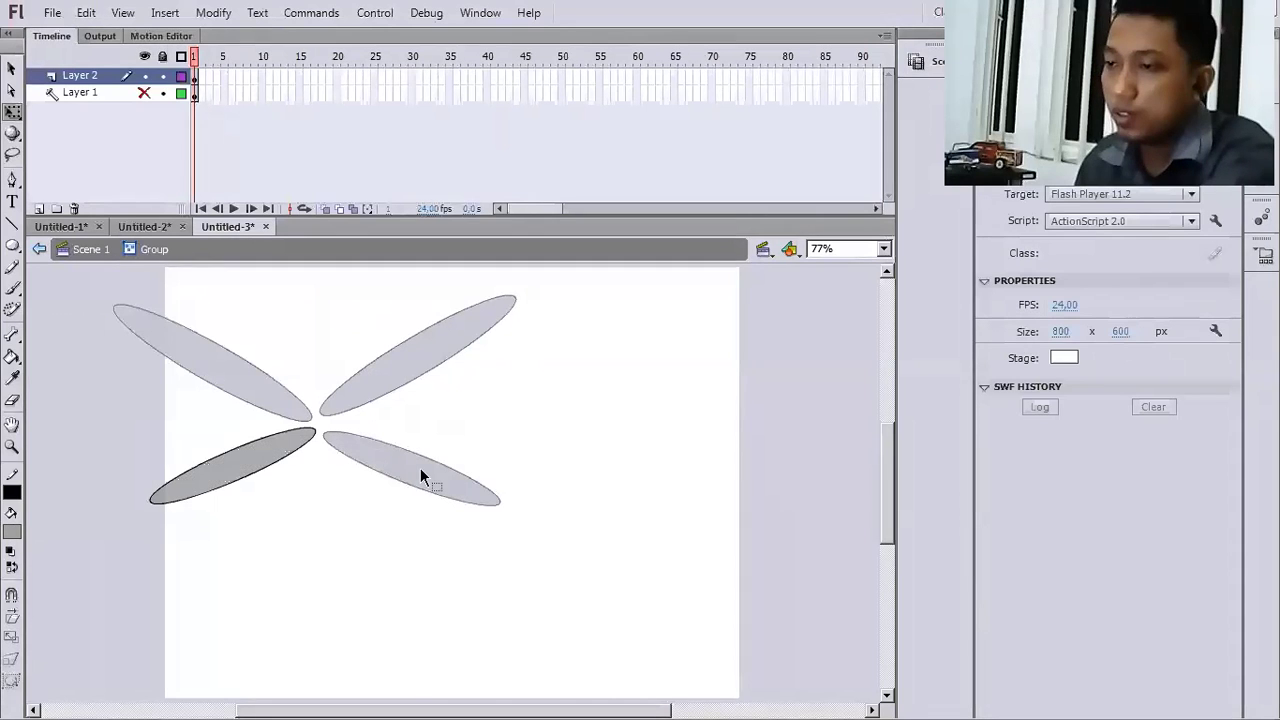
- Apply the 75% alpha grey fill to the lower-right oval inside its group, return to Scene 1, and deselect it
double_click(420, 468)
left_click(422, 483)
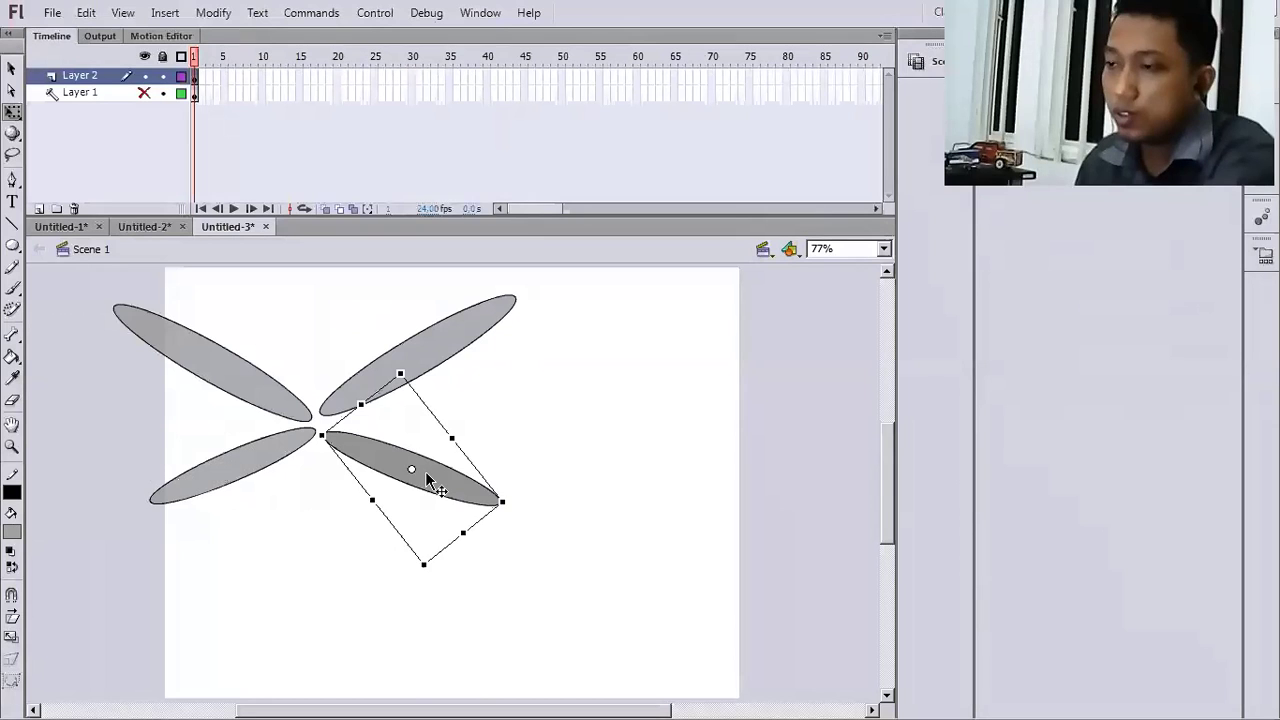
double_click(422, 481)
left_click(420, 483)
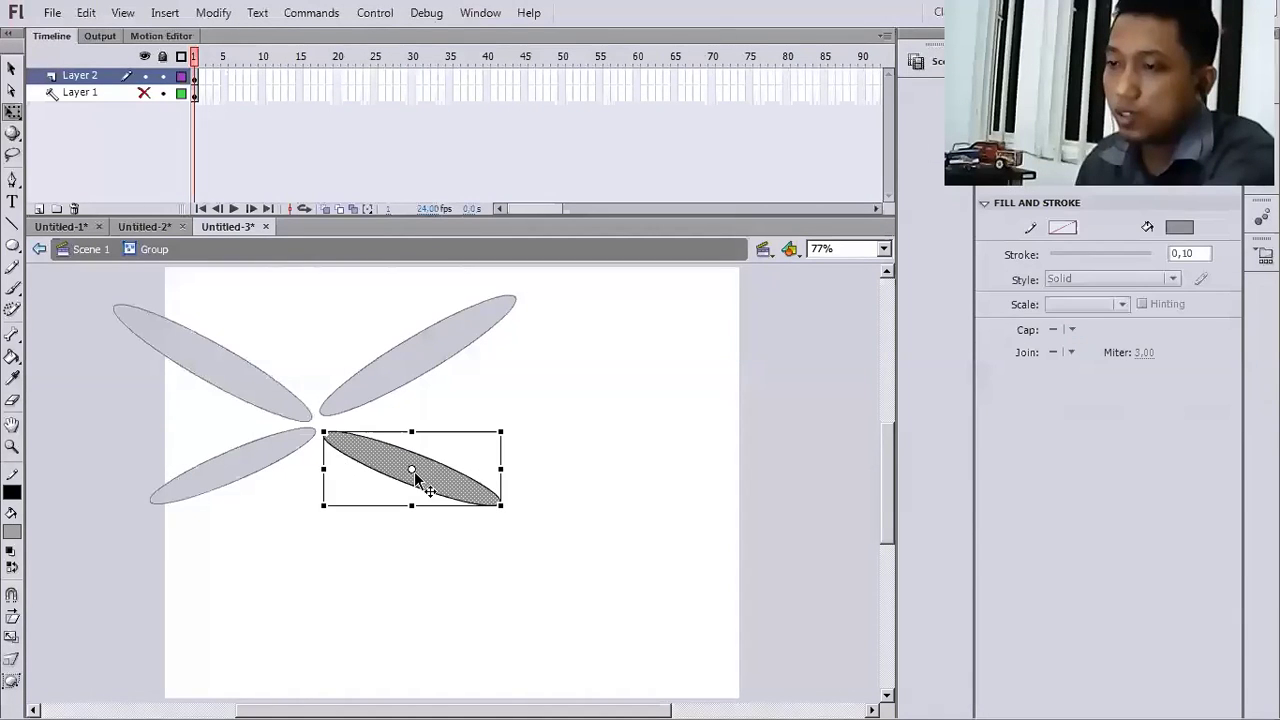
left_click(12, 359)
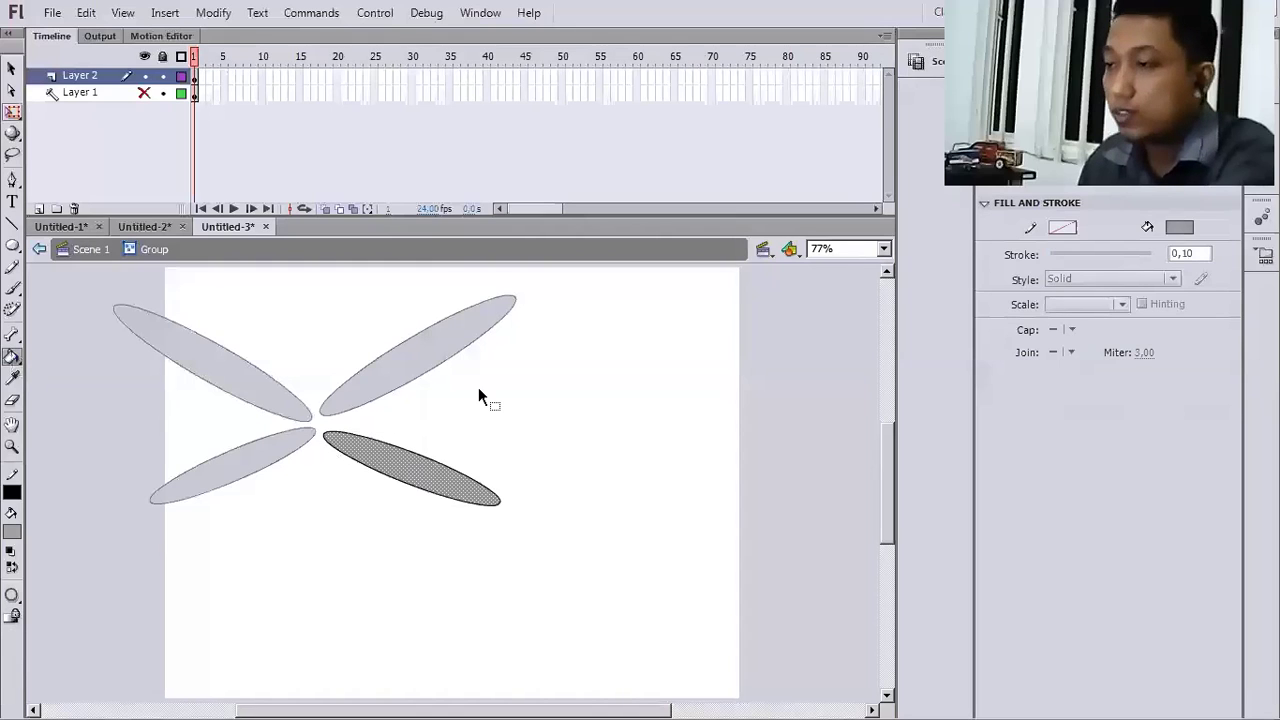
key("q")
left_click(497, 433)
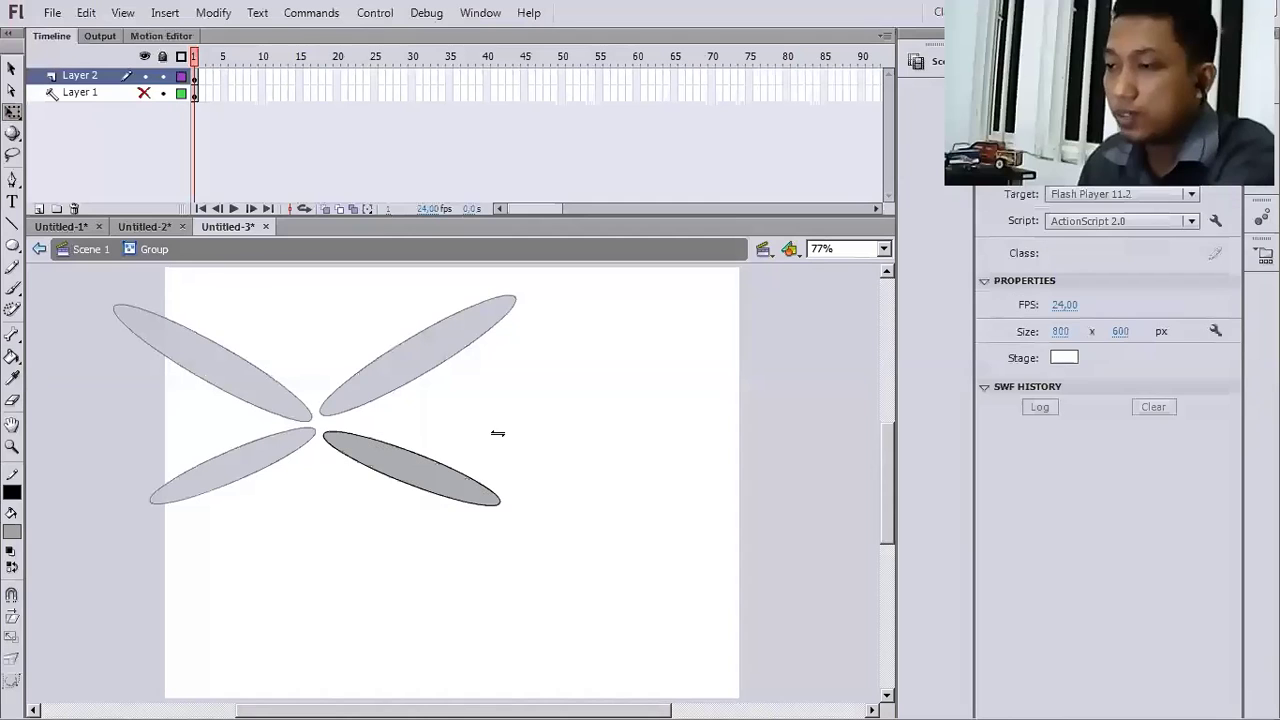
double_click(580, 431)
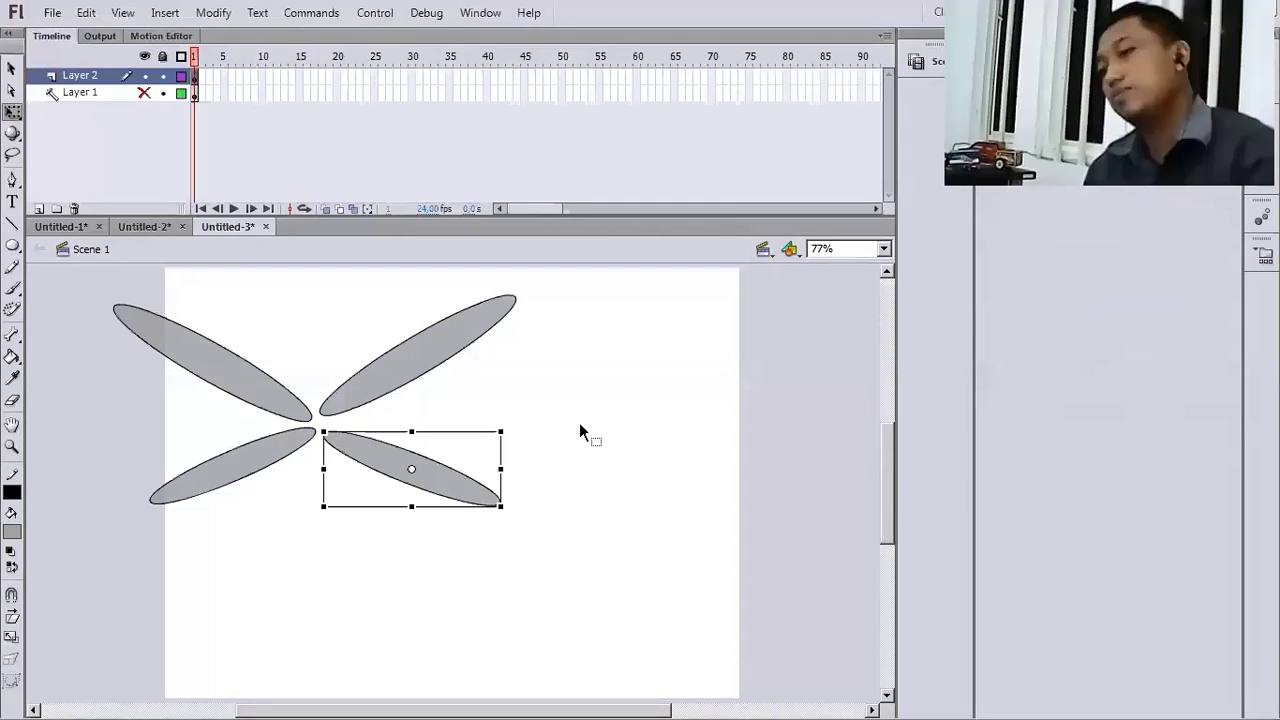
left_click(580, 427)
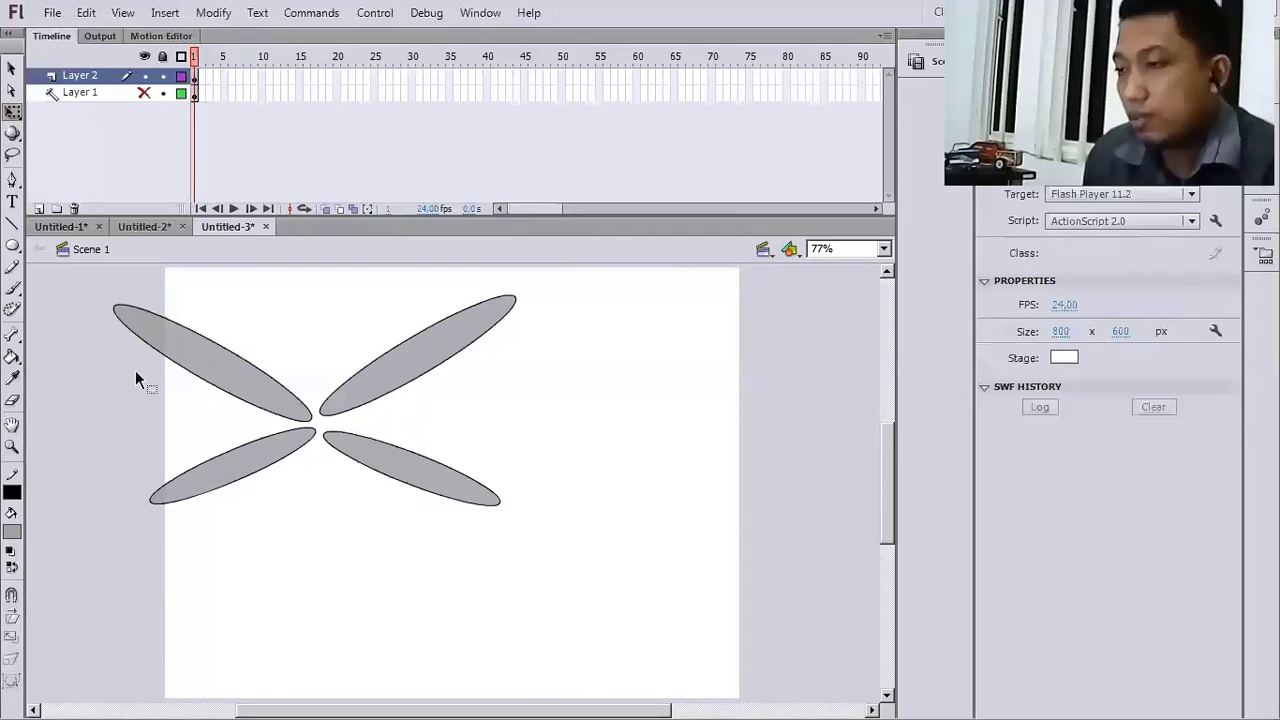
- Draw a small upright oval with a #FFFF00 fill and black outline near the stage's right edge
left_click(18, 246)
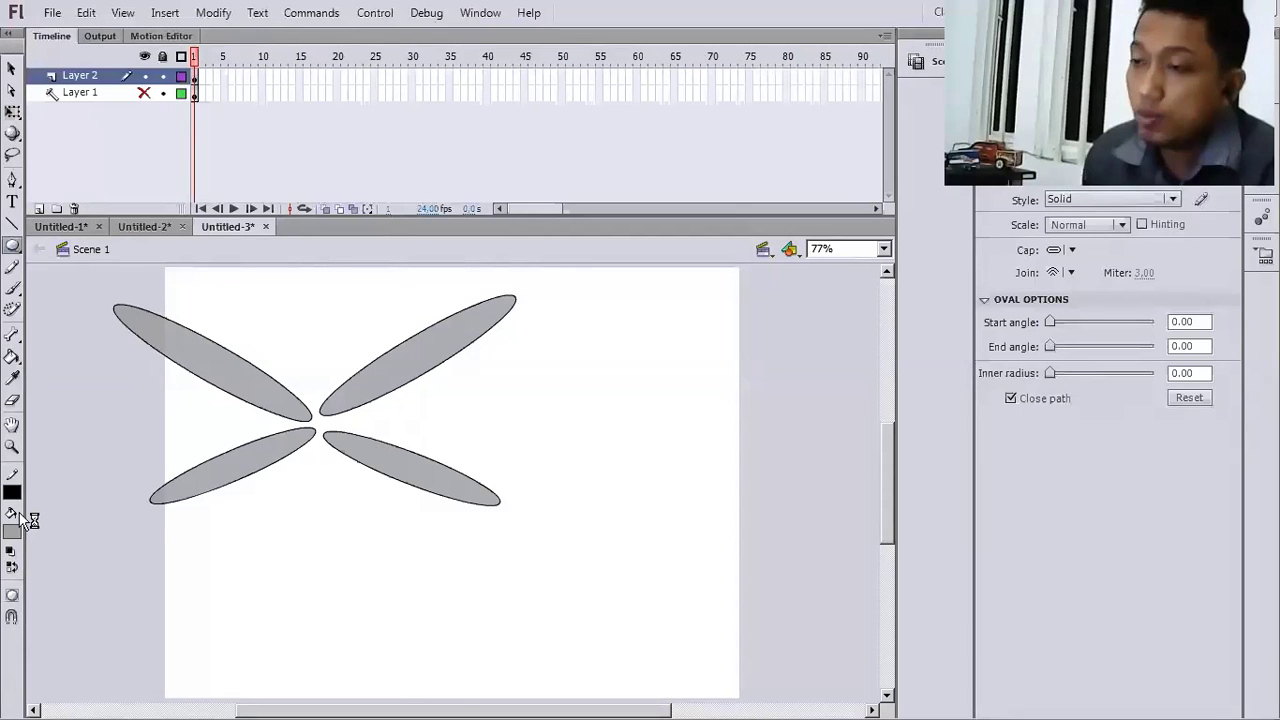
left_click(12, 530)
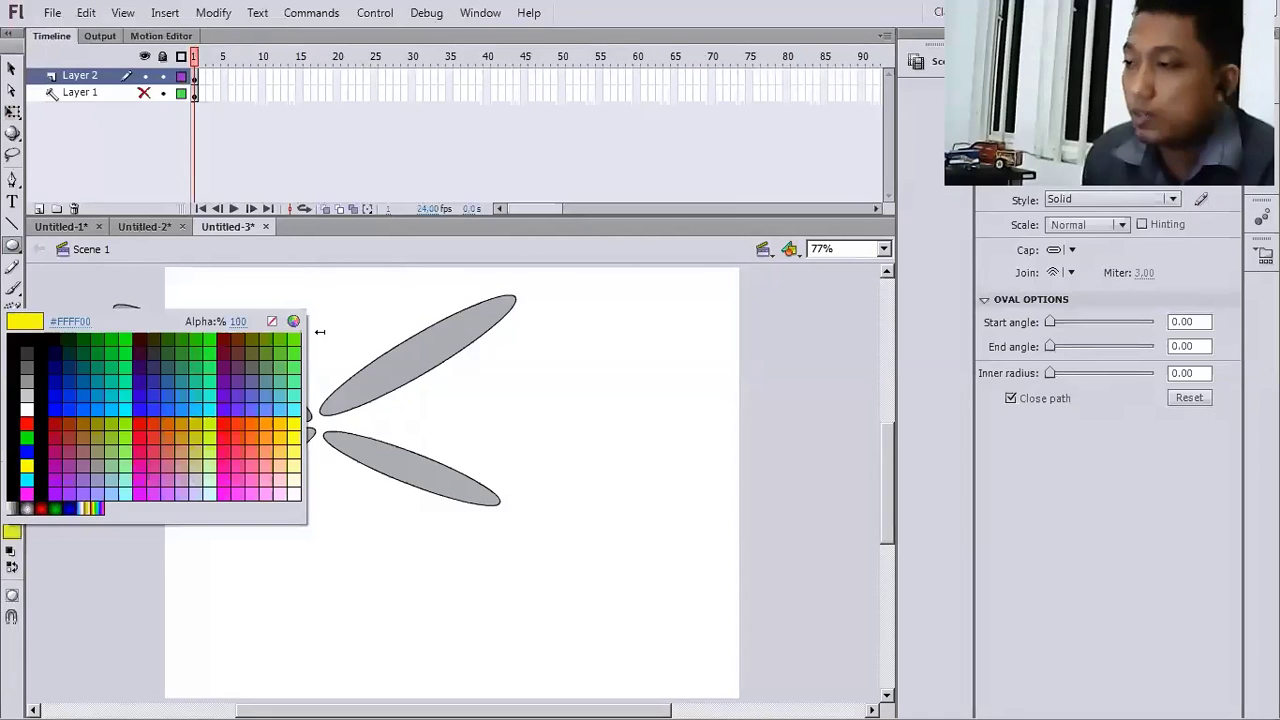
left_click_drag(670, 420, 707, 526)
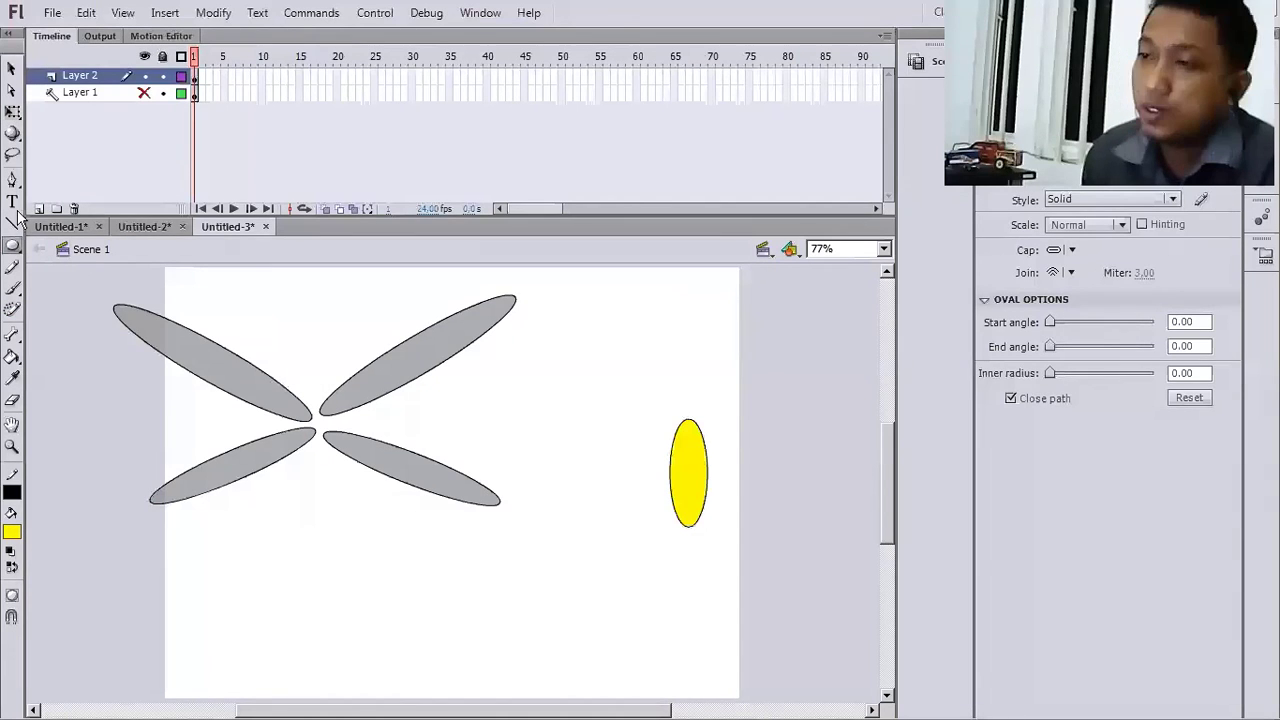
- Draw three slightly slanted black lines across the yellow oval with the Line tool, dividing it into bands
left_click(13, 222)
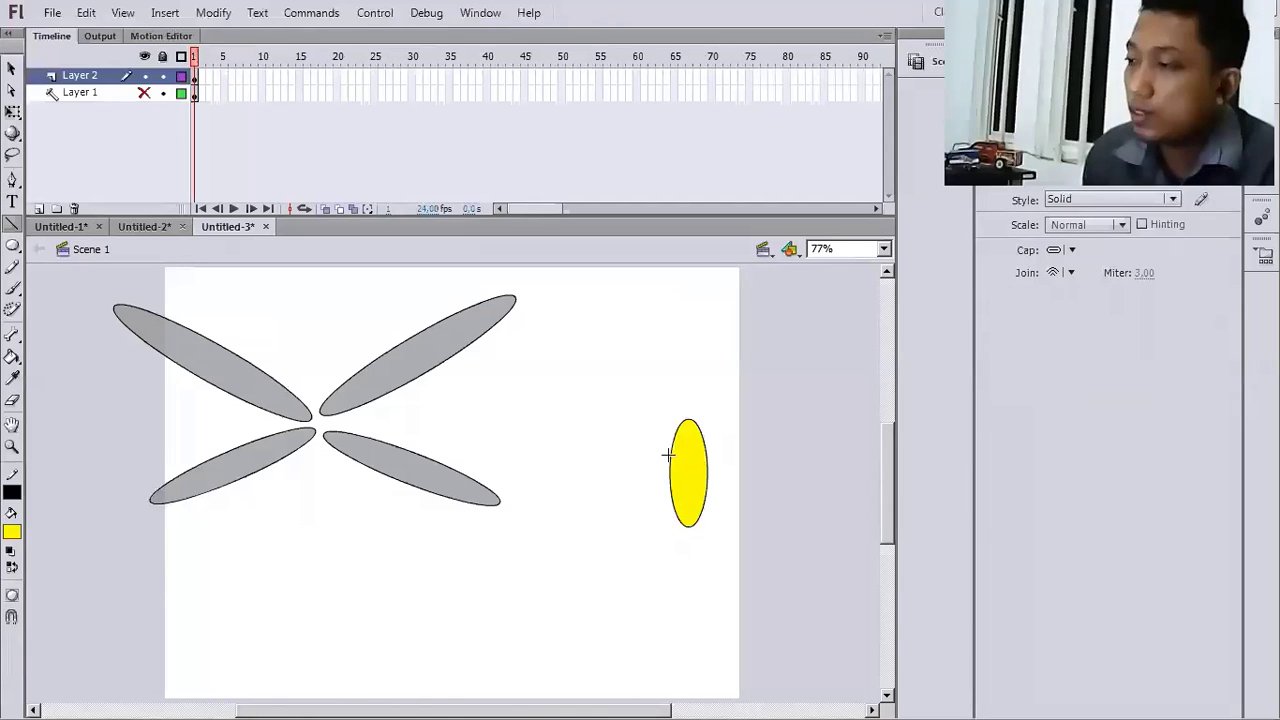
mouse_move(668, 455)
left_mouse_down()
mouse_move(710, 439)
mouse_move(670, 484)
left_mouse_up()
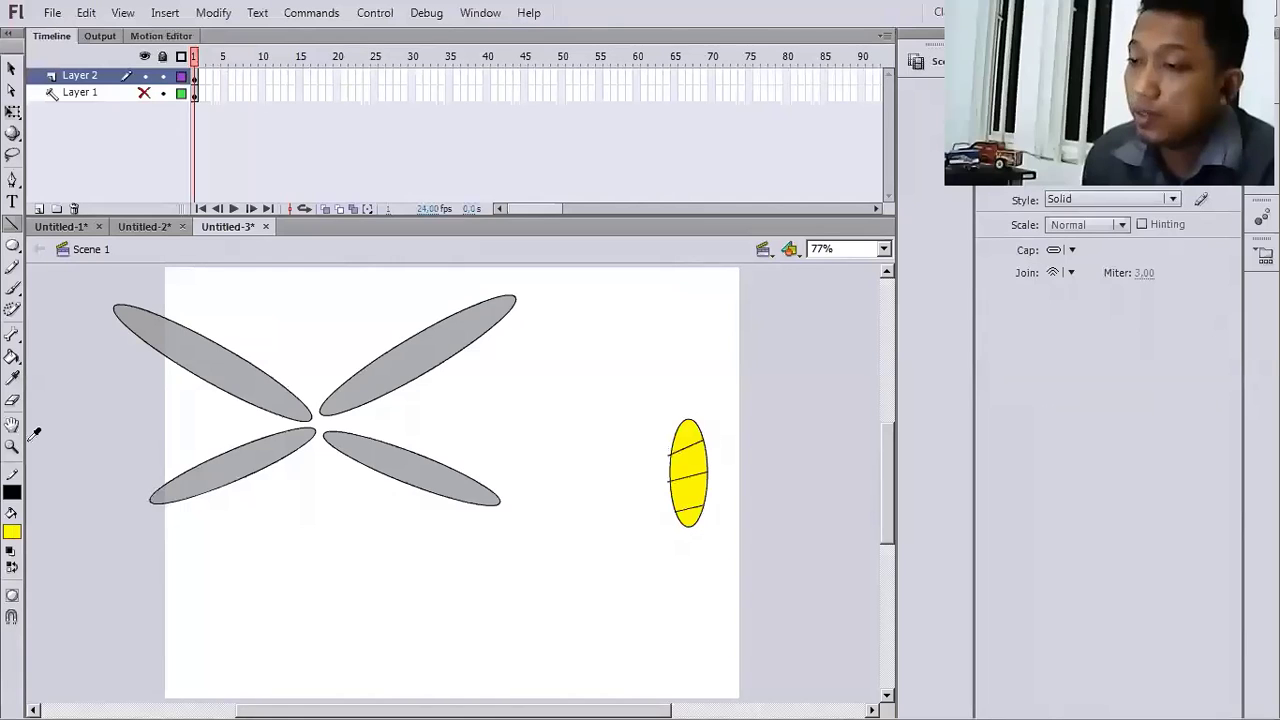
- Fill the yellow oval's top band with red, try the same fill below the middle line, and undo that second fill
left_click(689, 416)
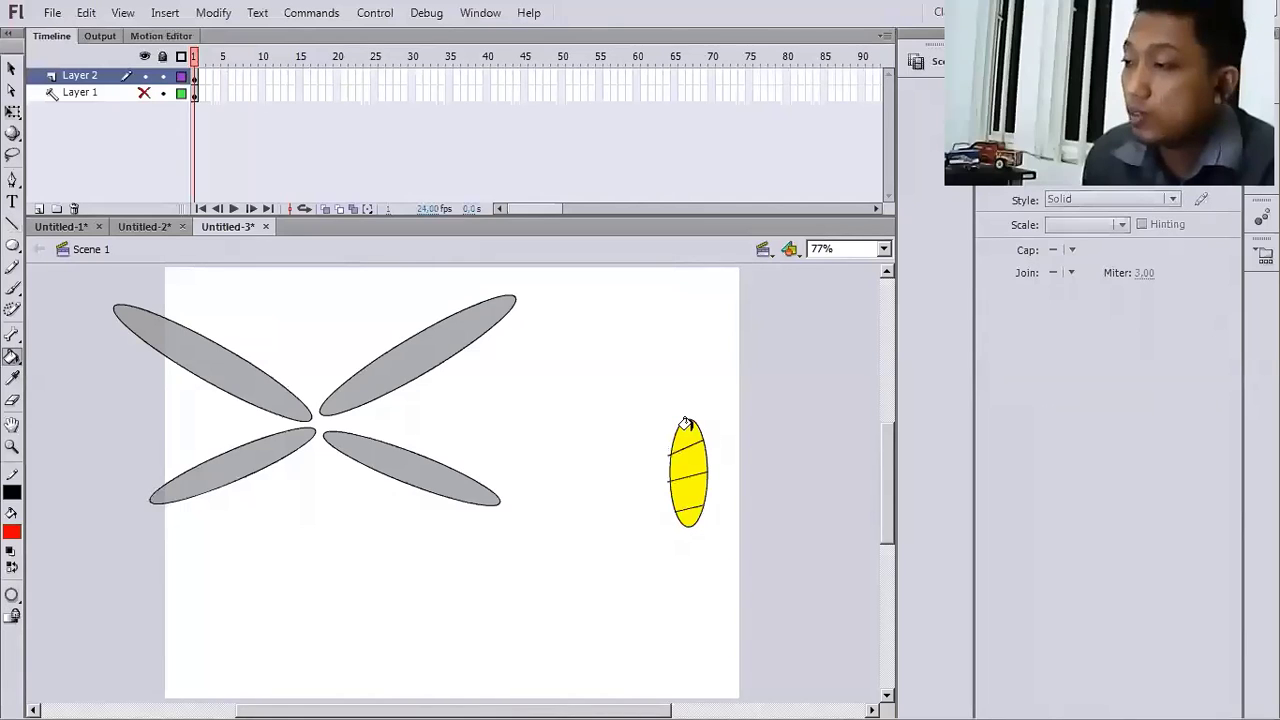
left_click(686, 424)
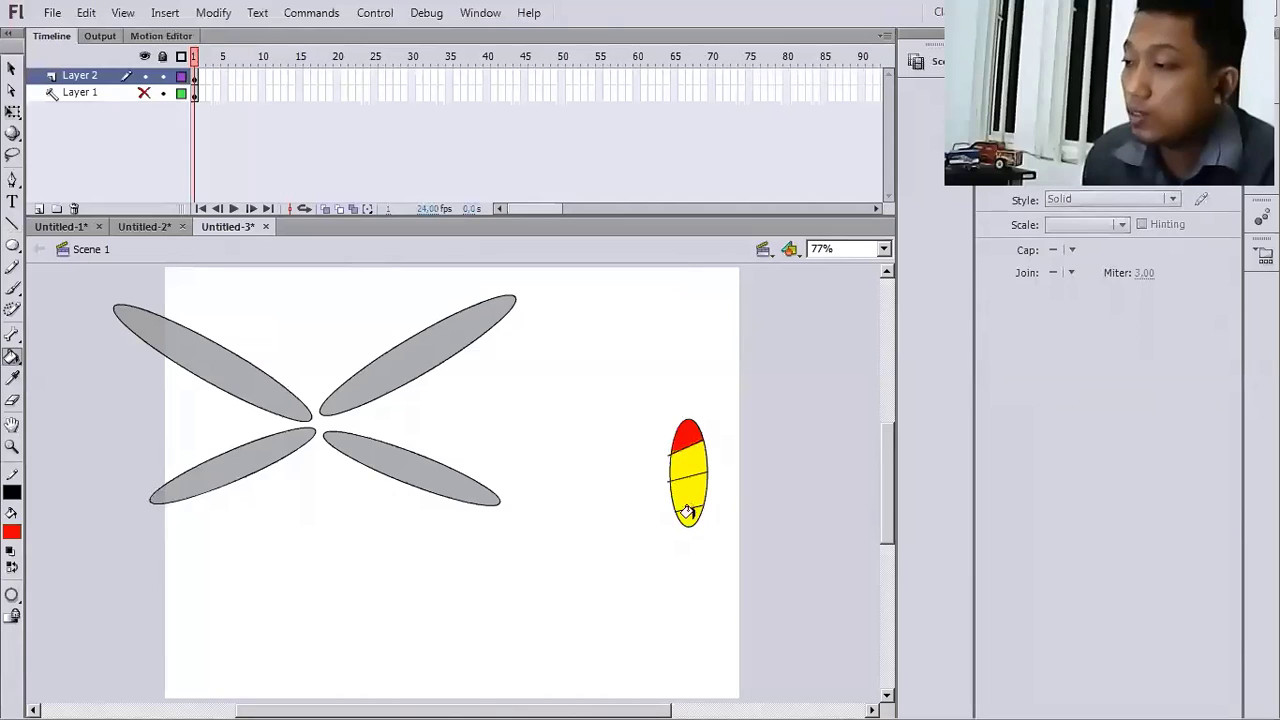
left_click(687, 512)
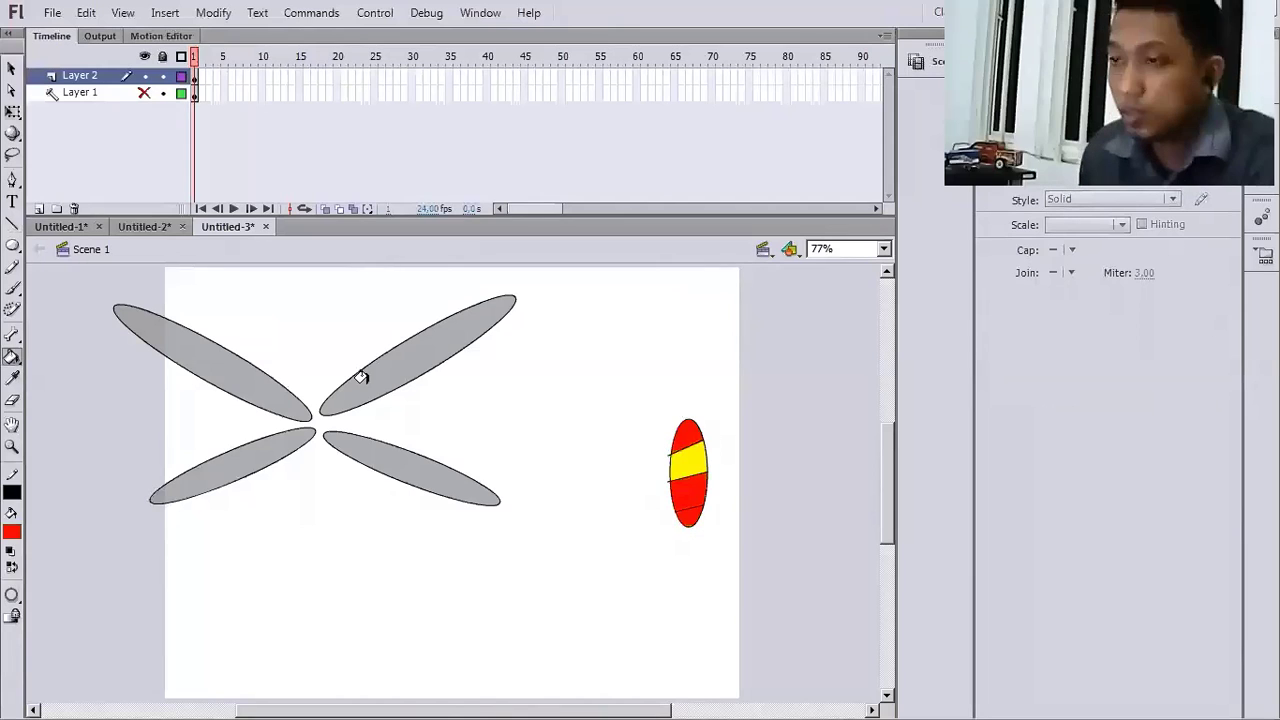
key("ctrl+z")
- Bend the three dividing lines into shallow downward curves and fill the band between the lower two with red
left_click(13, 112)
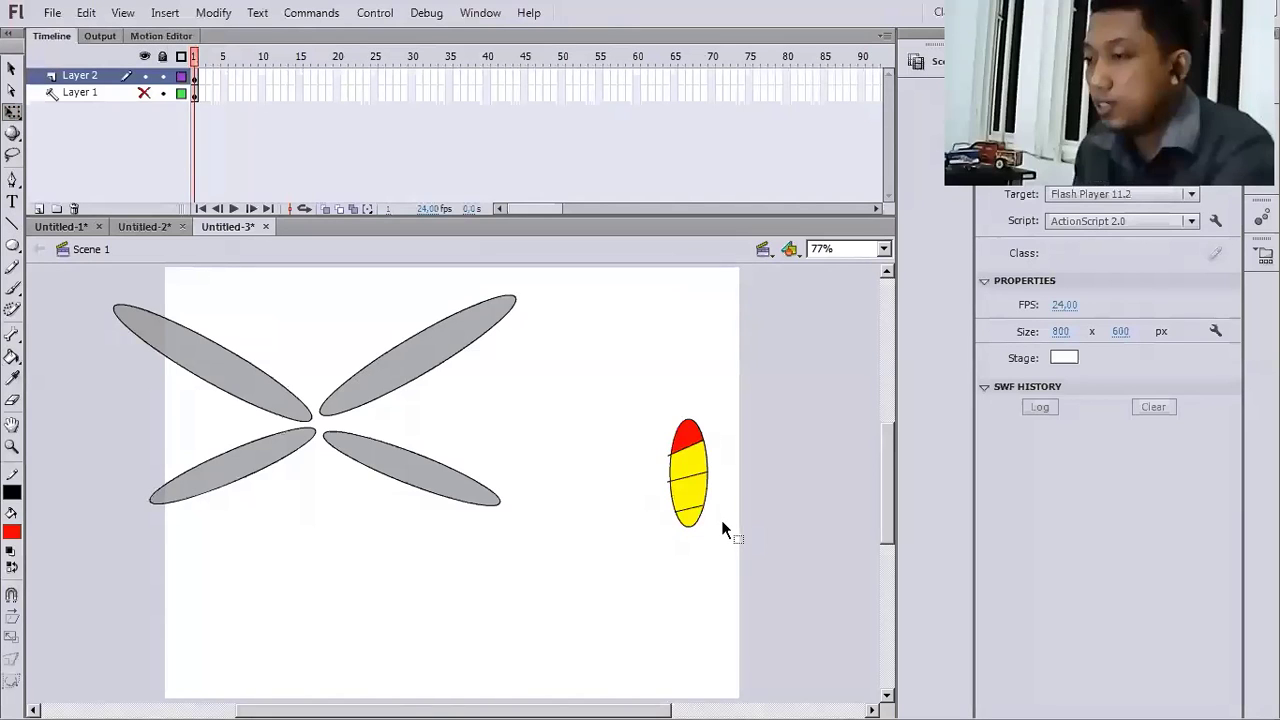
key("ctrl+equal")
left_click_drag(545, 418, 301, 452)
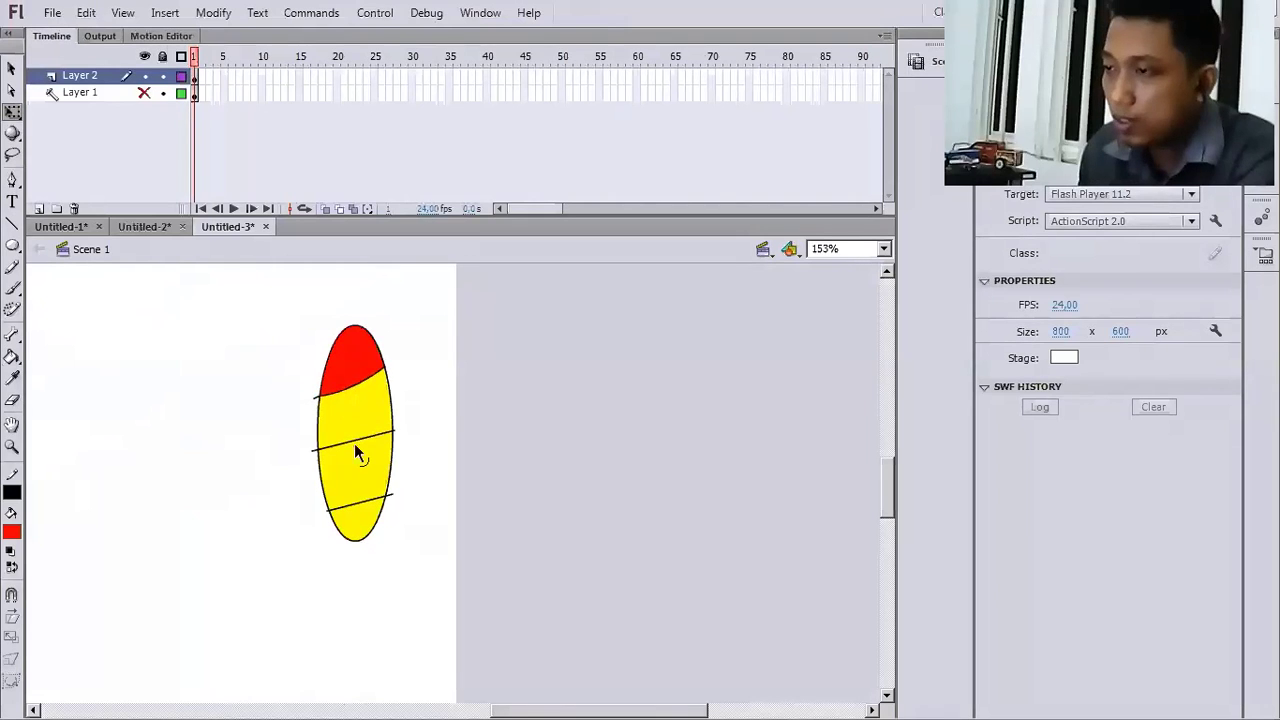
left_click_drag(355, 446, 356, 452)
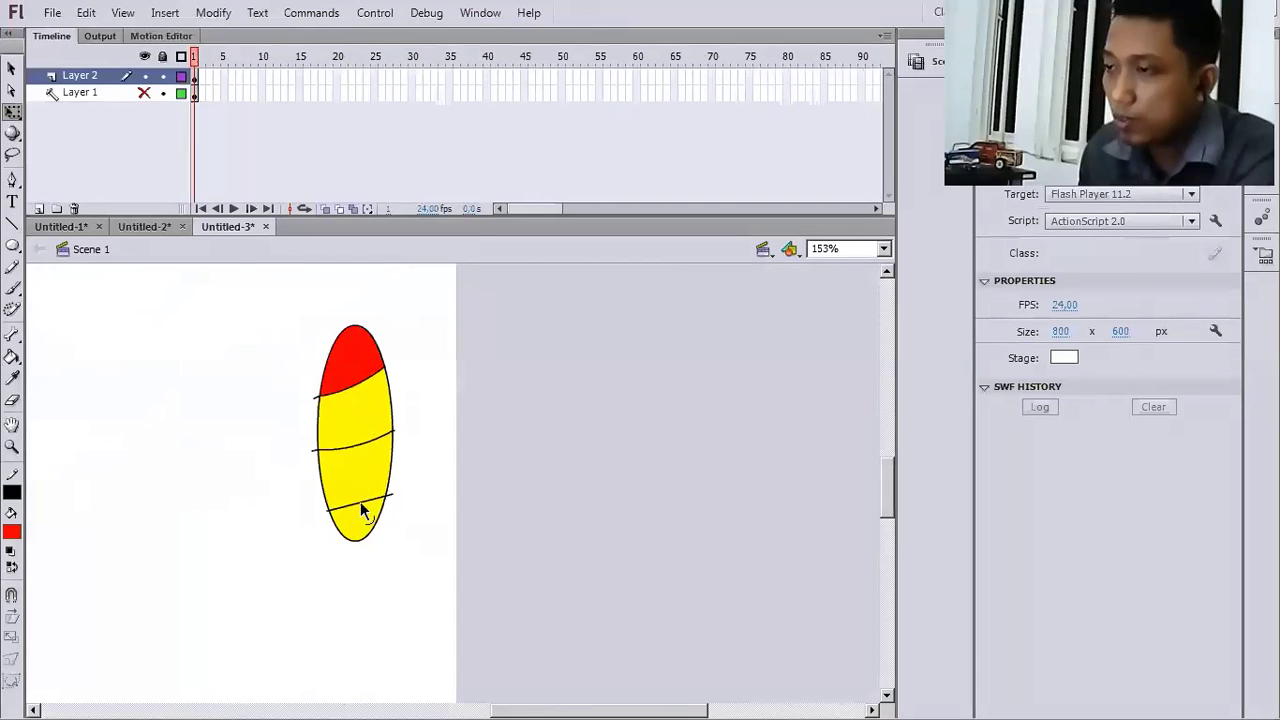
left_click_drag(361, 503, 363, 516)
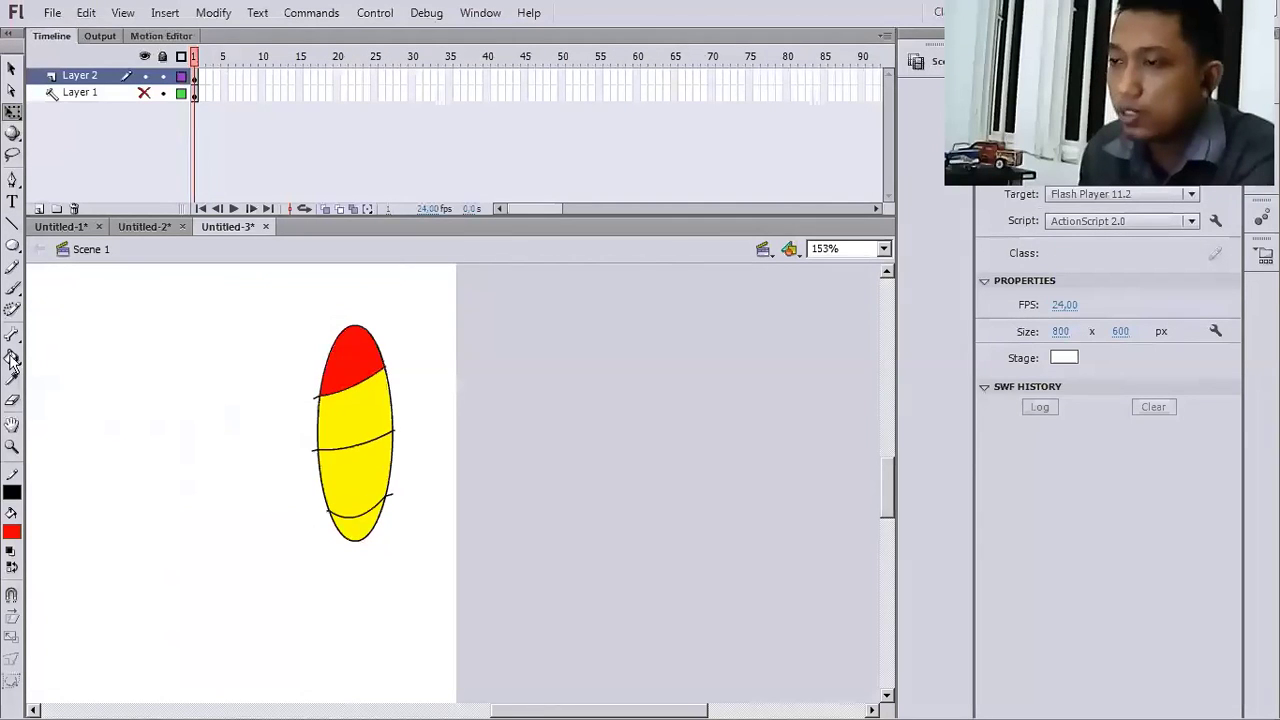
left_click(12, 358)
left_click(355, 470)
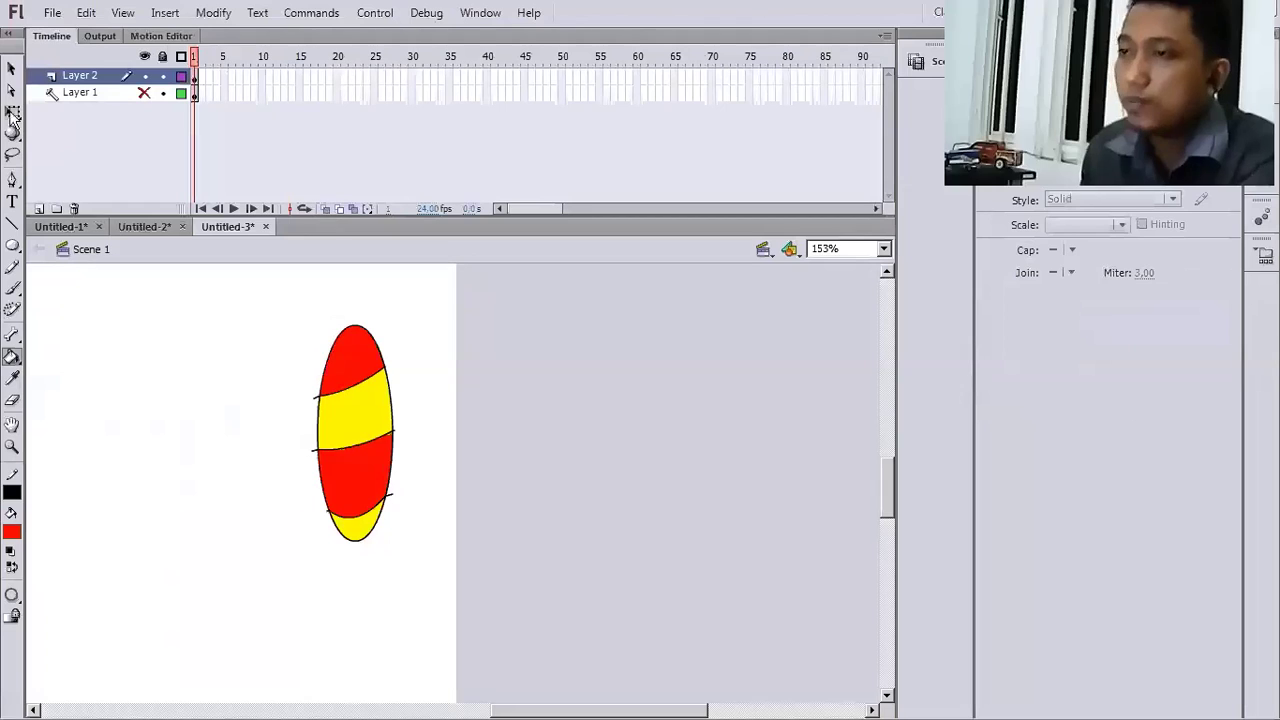
- Delete the ends of the upper and middle dividing lines that stick out past the oval's left edge
left_click(12, 112)
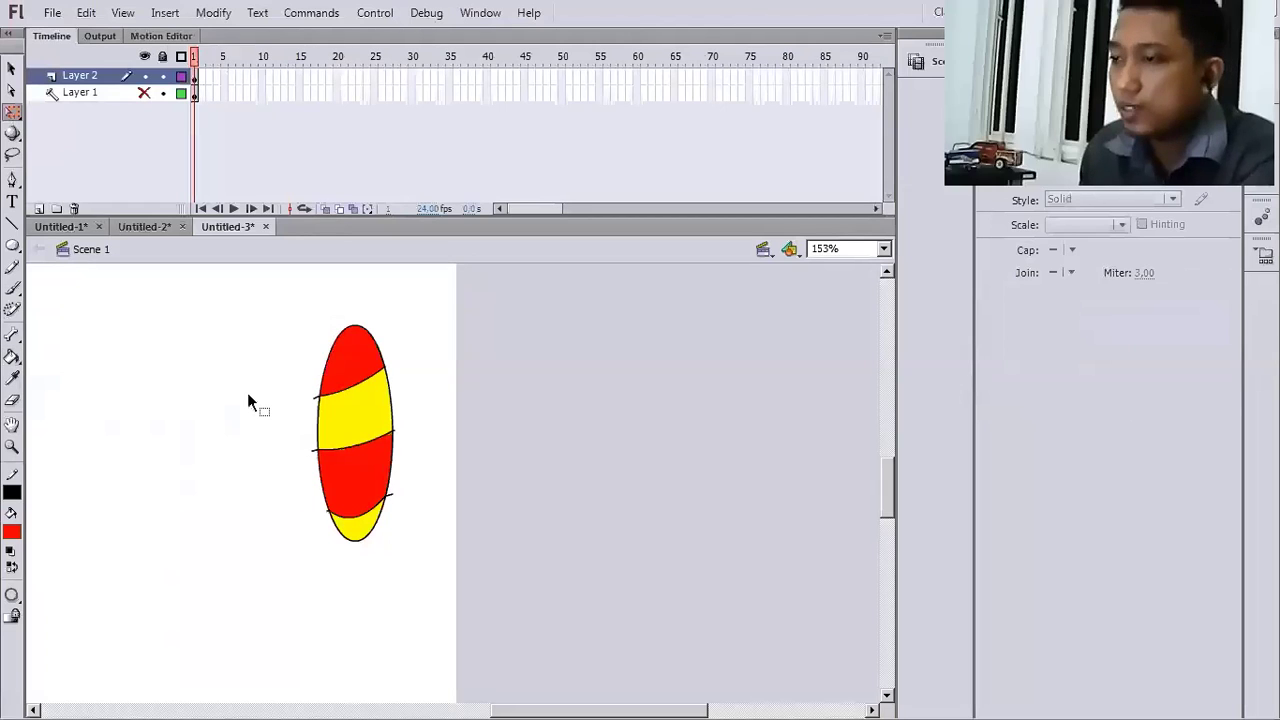
left_click(320, 398)
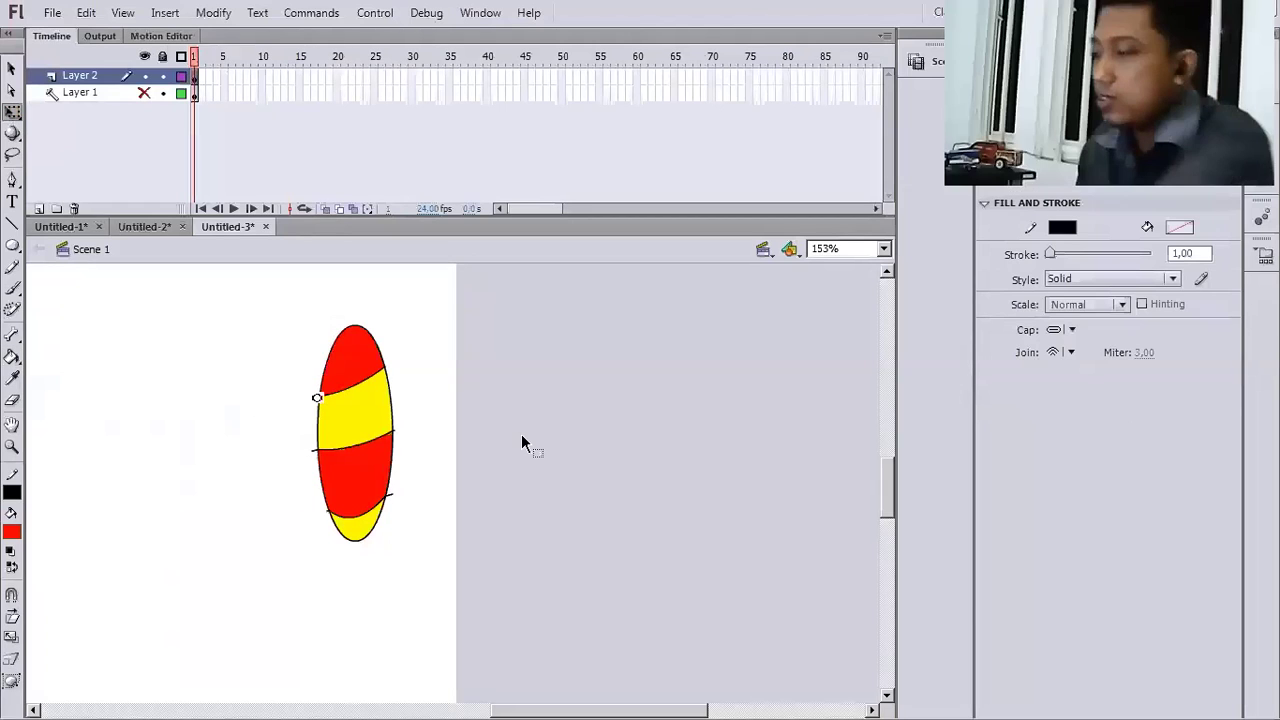
left_click(433, 482)
left_click(307, 452)
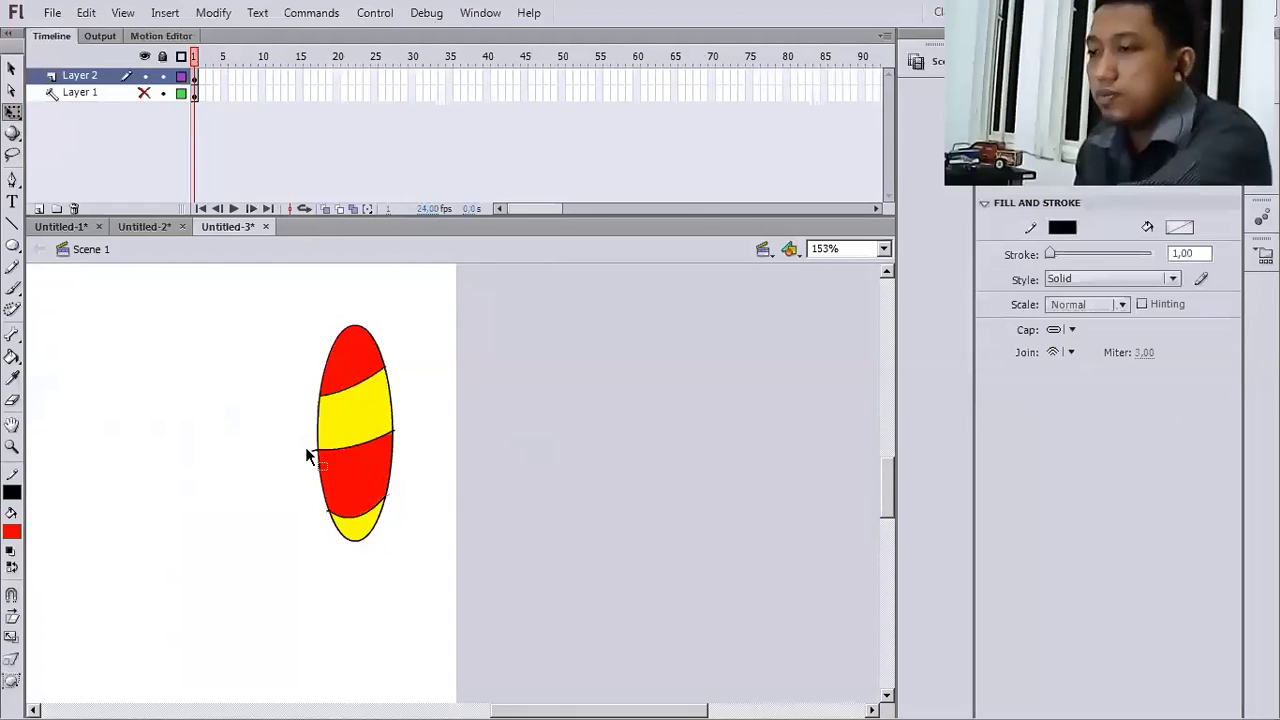
left_click(313, 456)
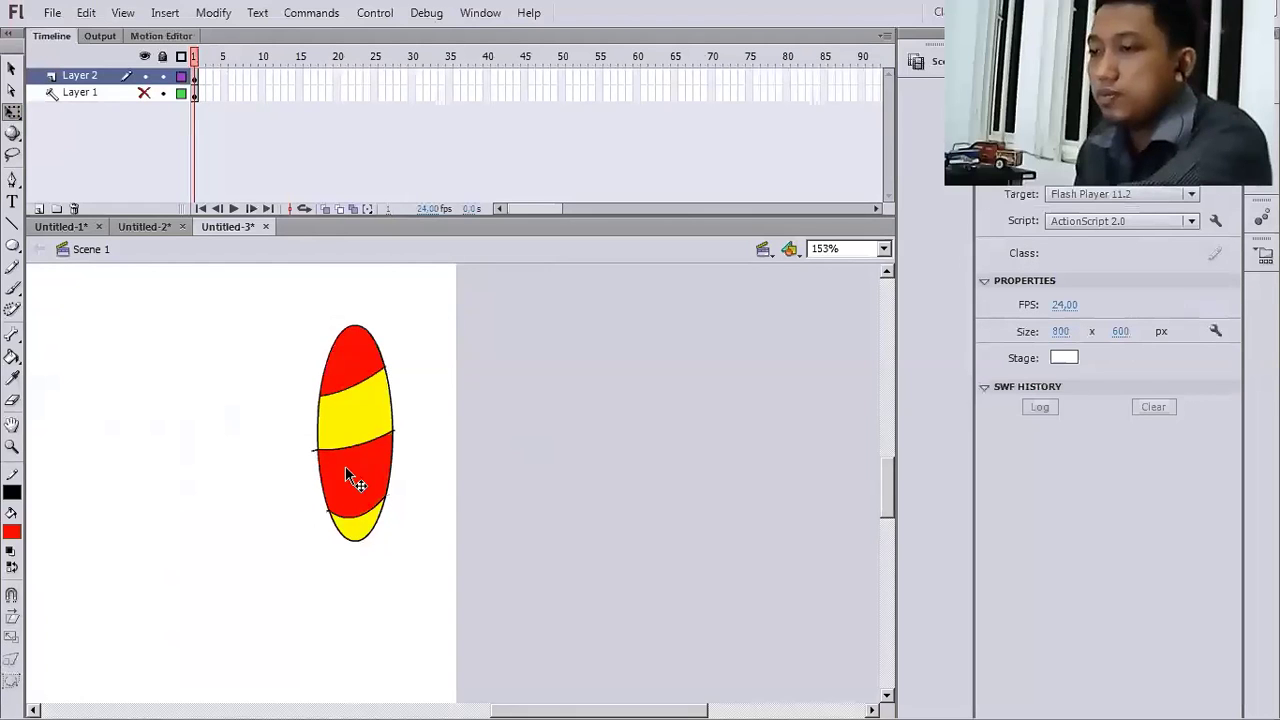
- Select the whole striped oval and rotate it counterclockwise to a diagonal with its red tip toward the upper left
left_click(392, 460)
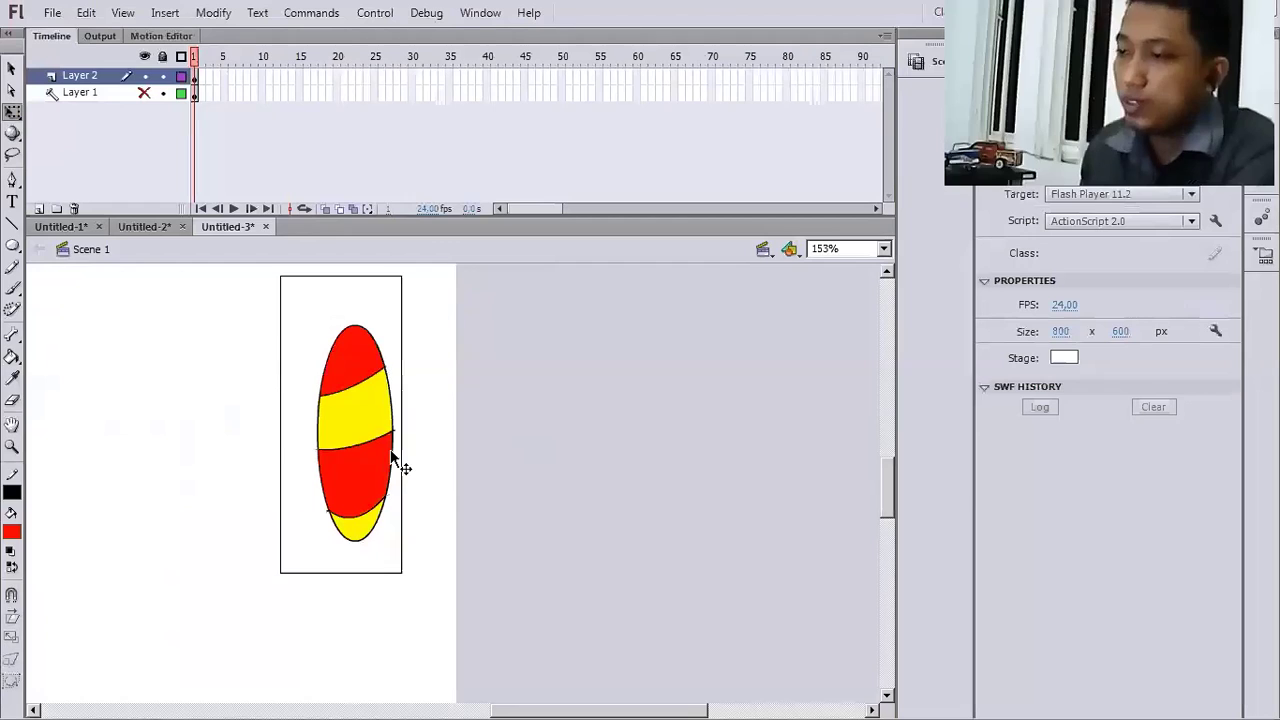
left_click(390, 440)
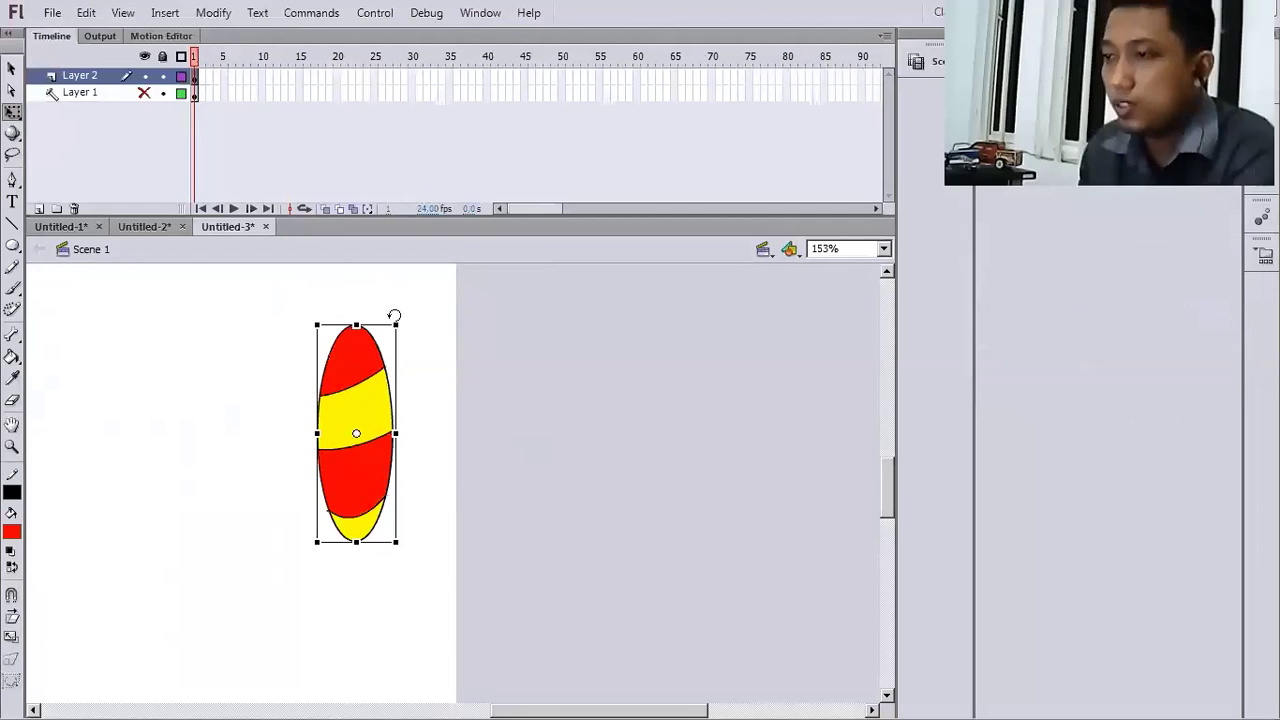
left_click_drag(394, 316, 562, 455)
left_click(562, 455)
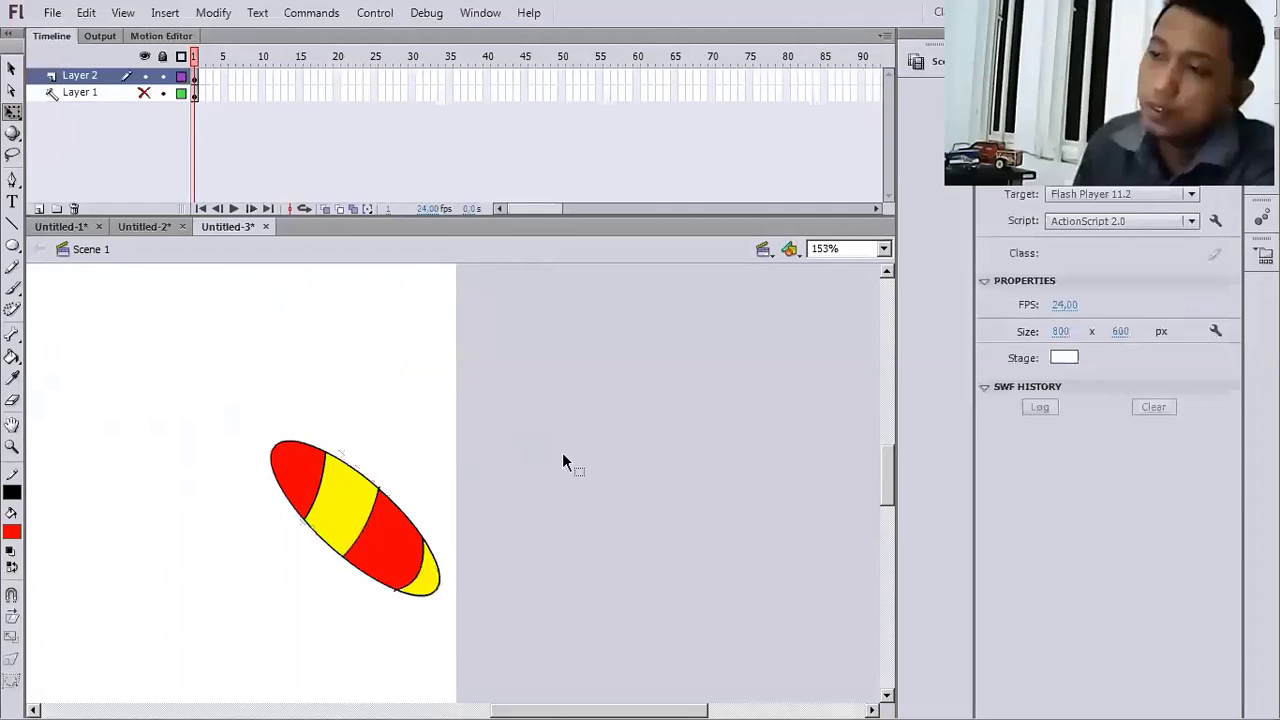
- Draw a red circle with a black outline as the head and move it against the striped body's upper-left tip
left_click(12, 250)
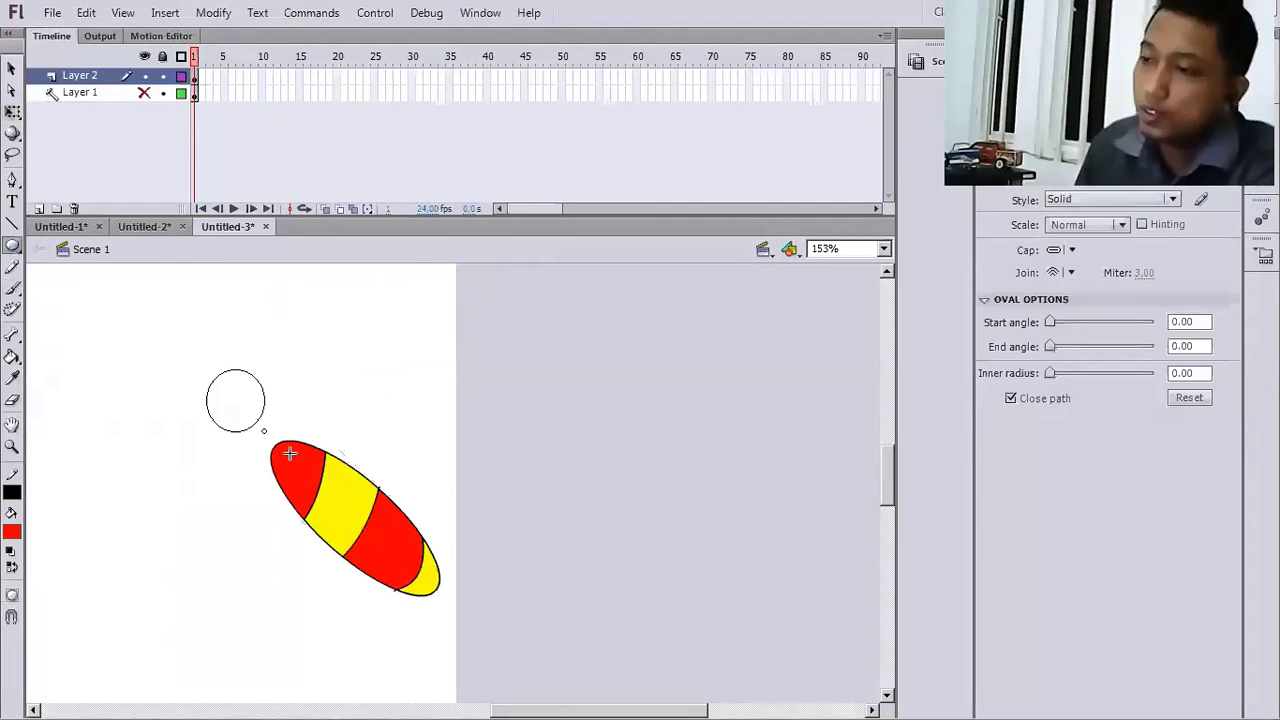
left_click_drag(264, 431, 291, 455)
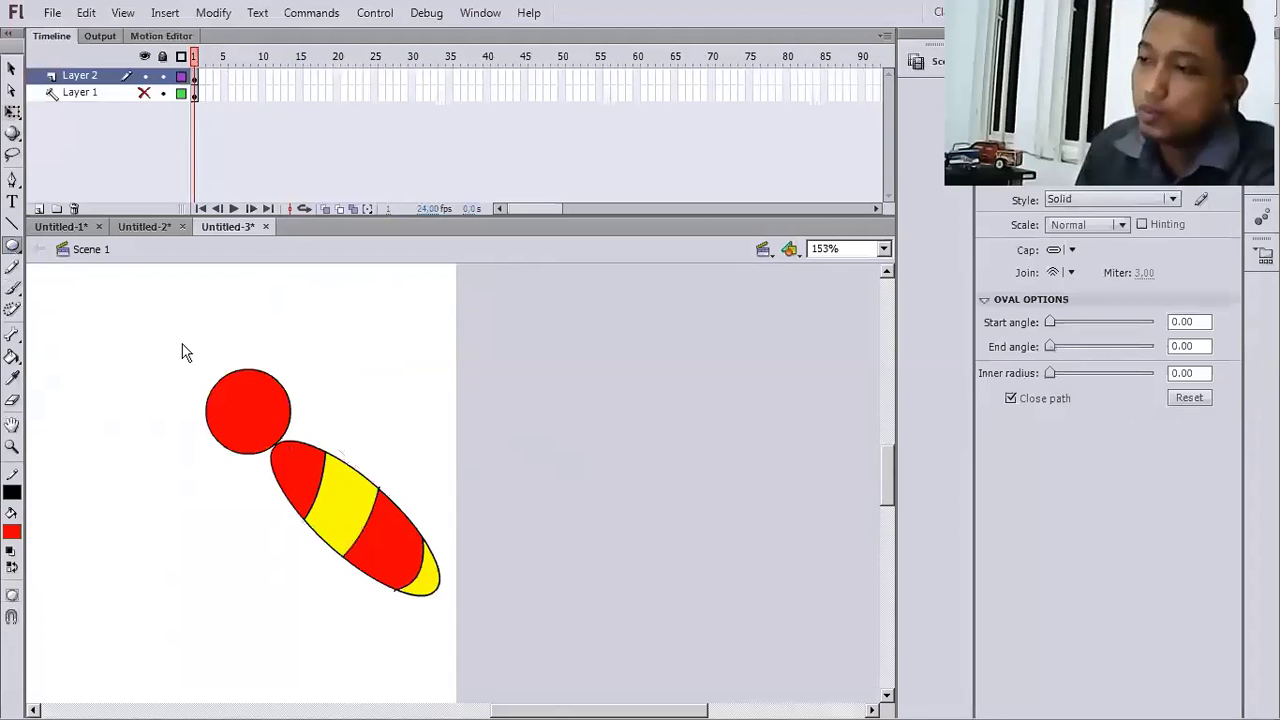
key("q")
left_click(268, 404)
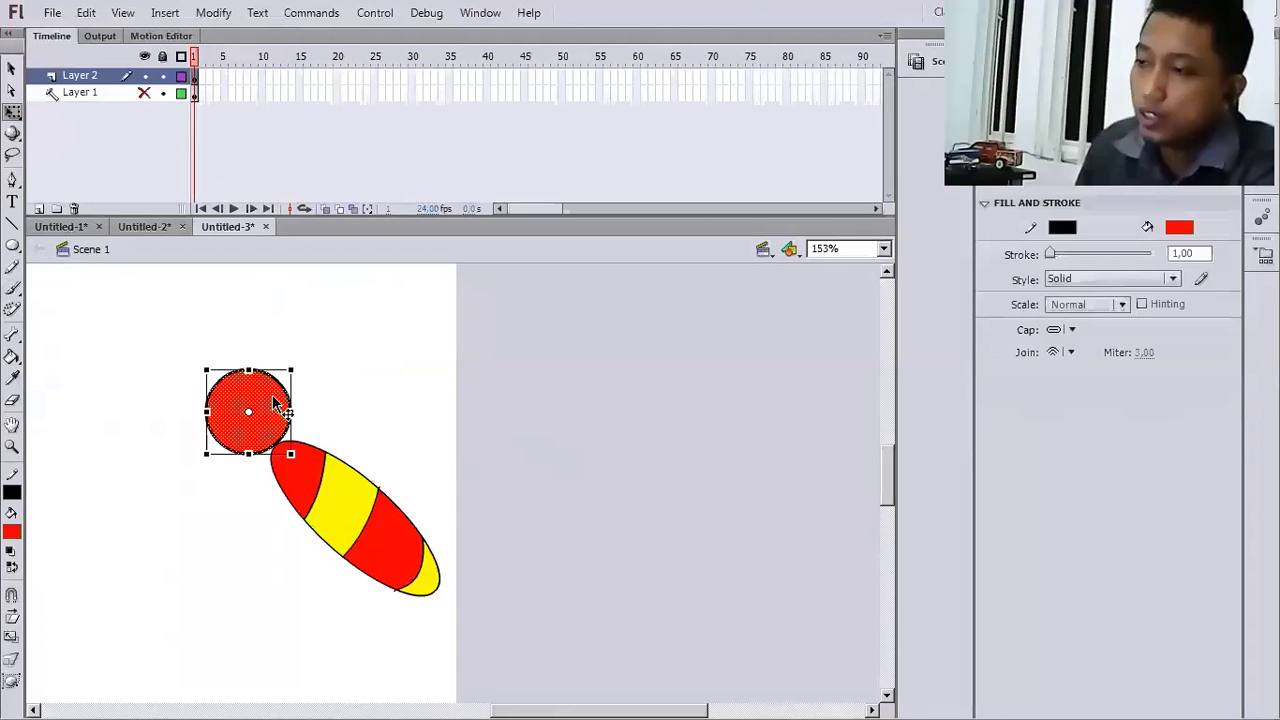
left_click_drag(276, 404, 284, 405)
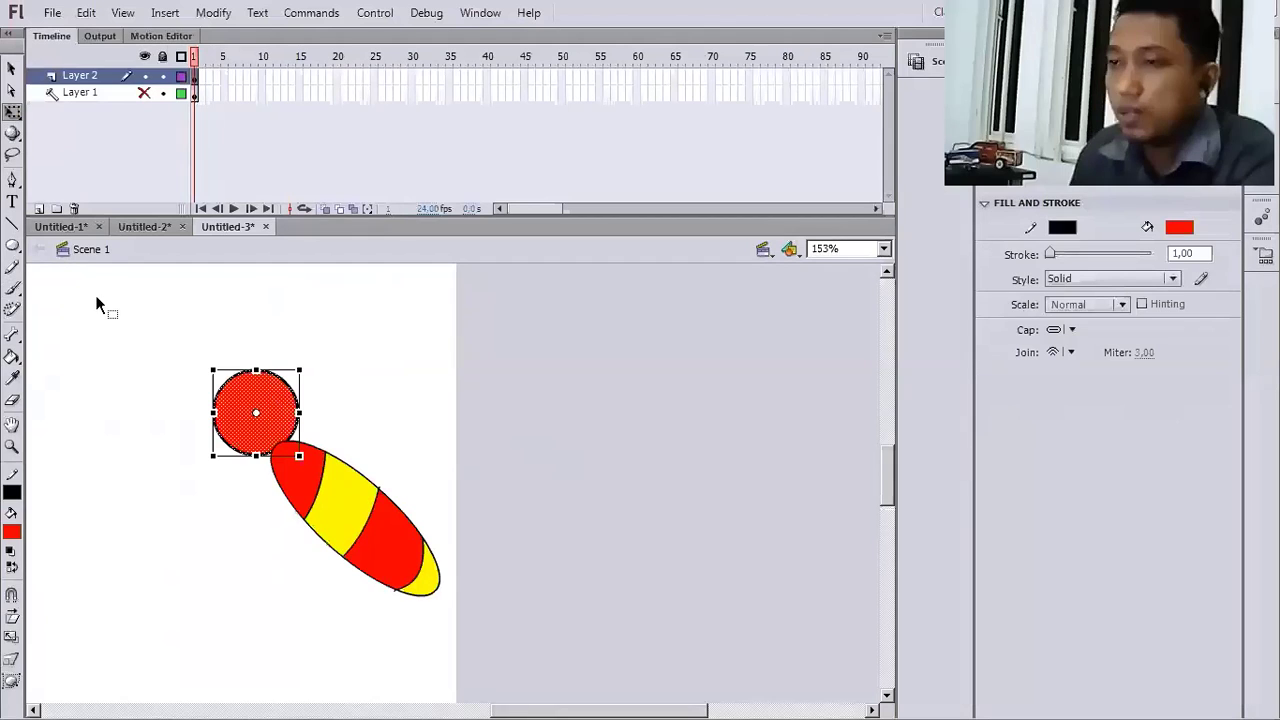
- Draw a small black circle as an eye on the head's upper-left edge and refill it with the black-and-white radial gradient
key("o")
left_click(12, 534)
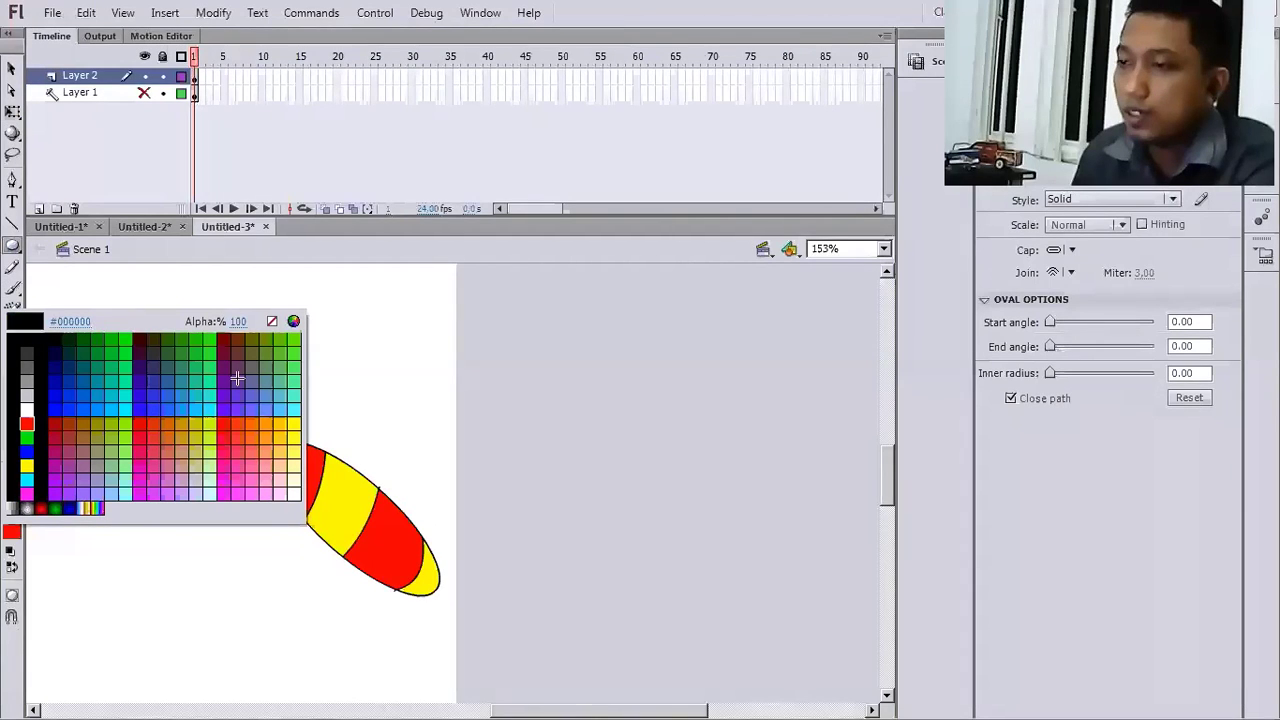
left_click(216, 355)
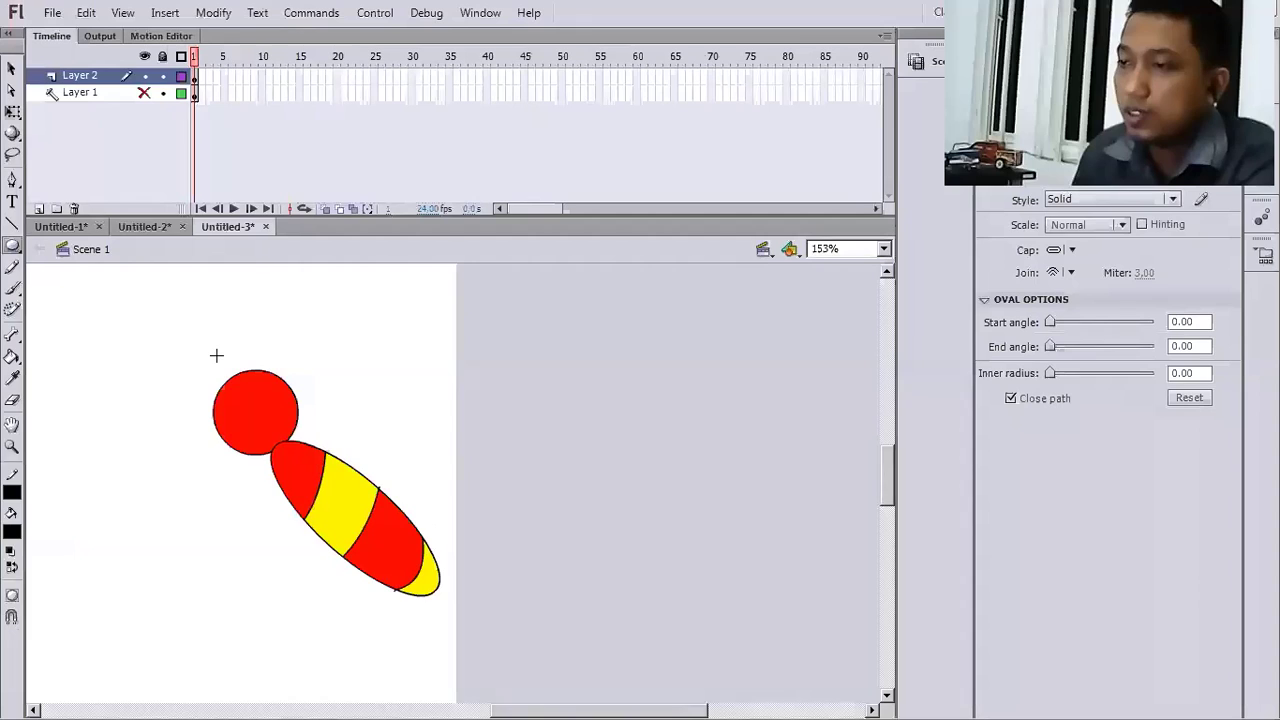
left_click_drag(216, 355, 263, 401)
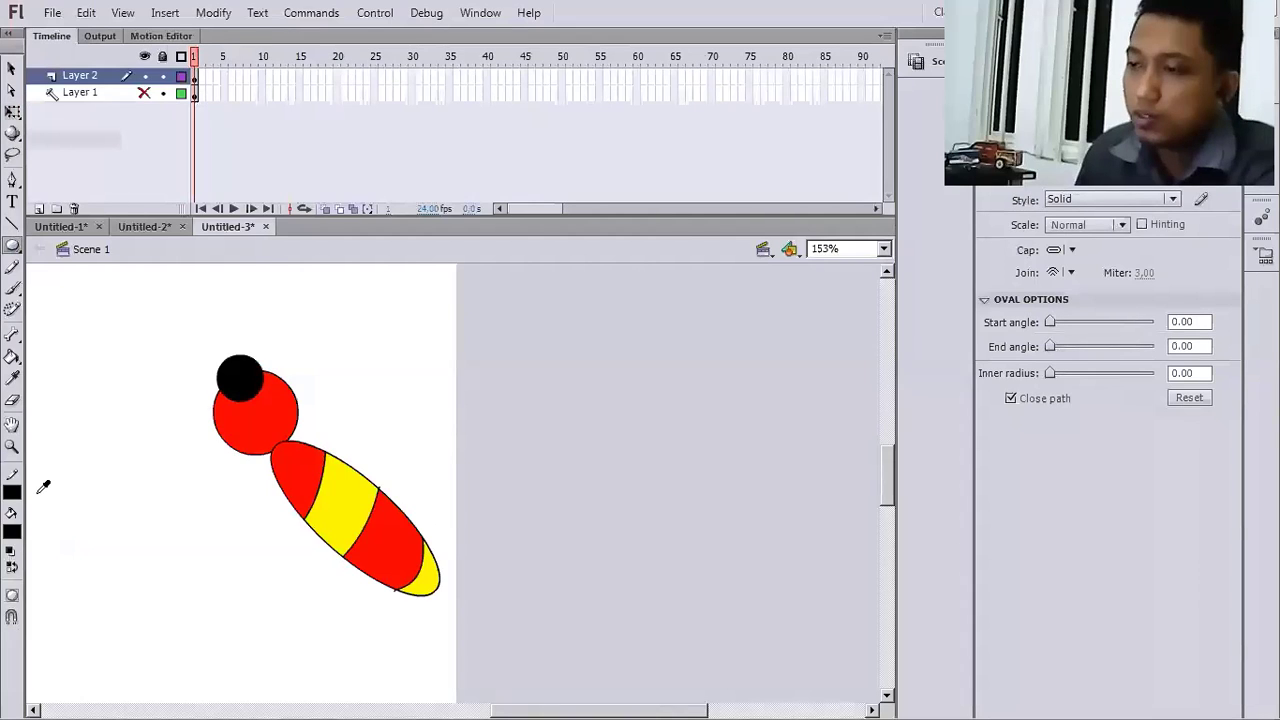
left_click(13, 358)
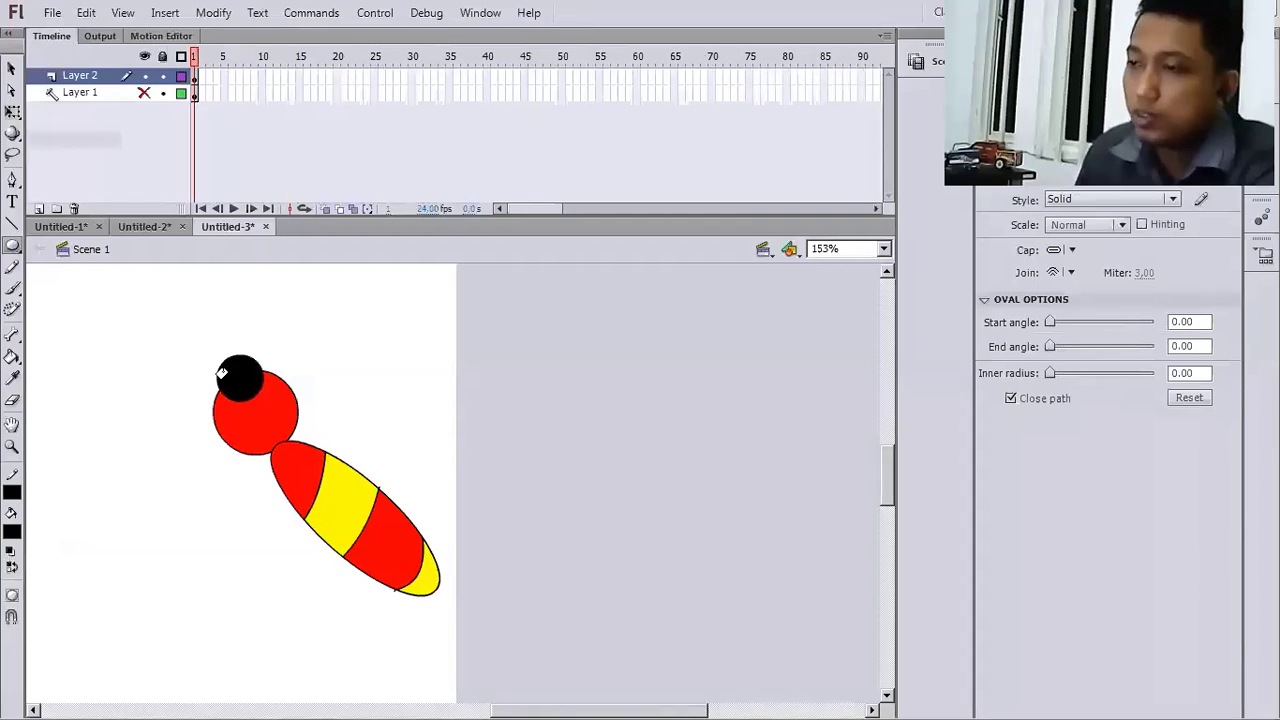
left_click(13, 113)
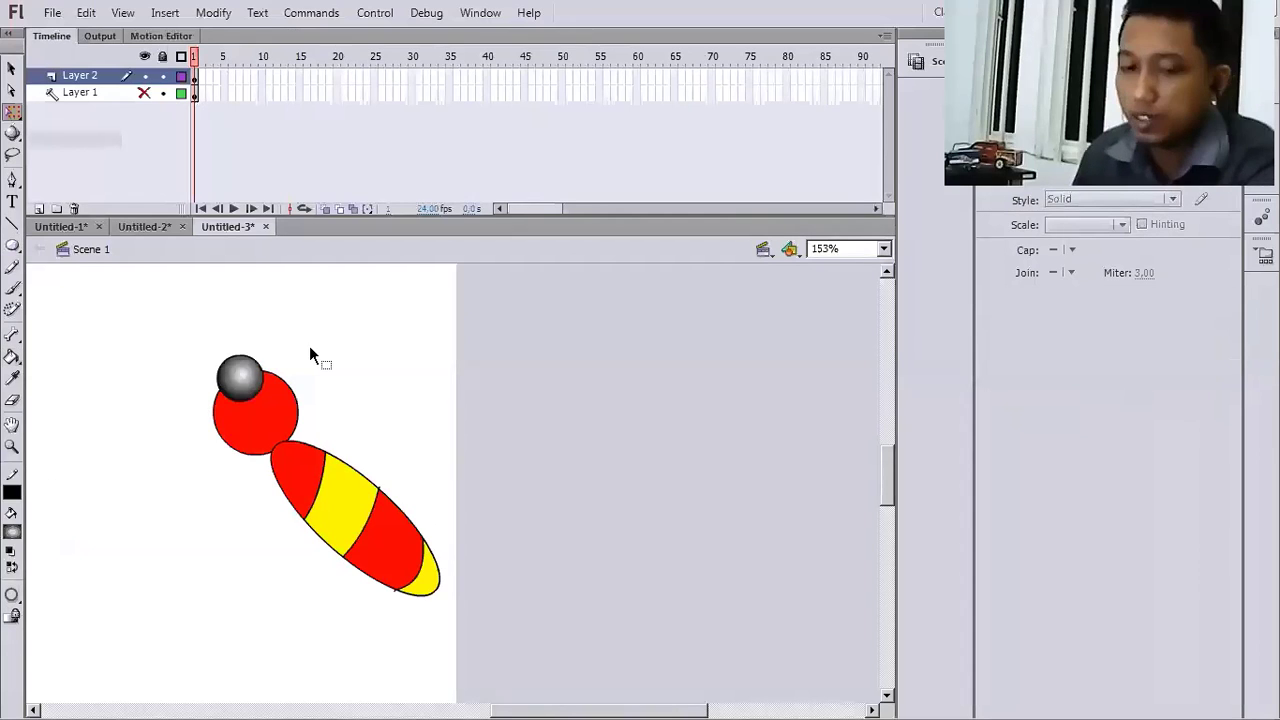
left_click(138, 302)
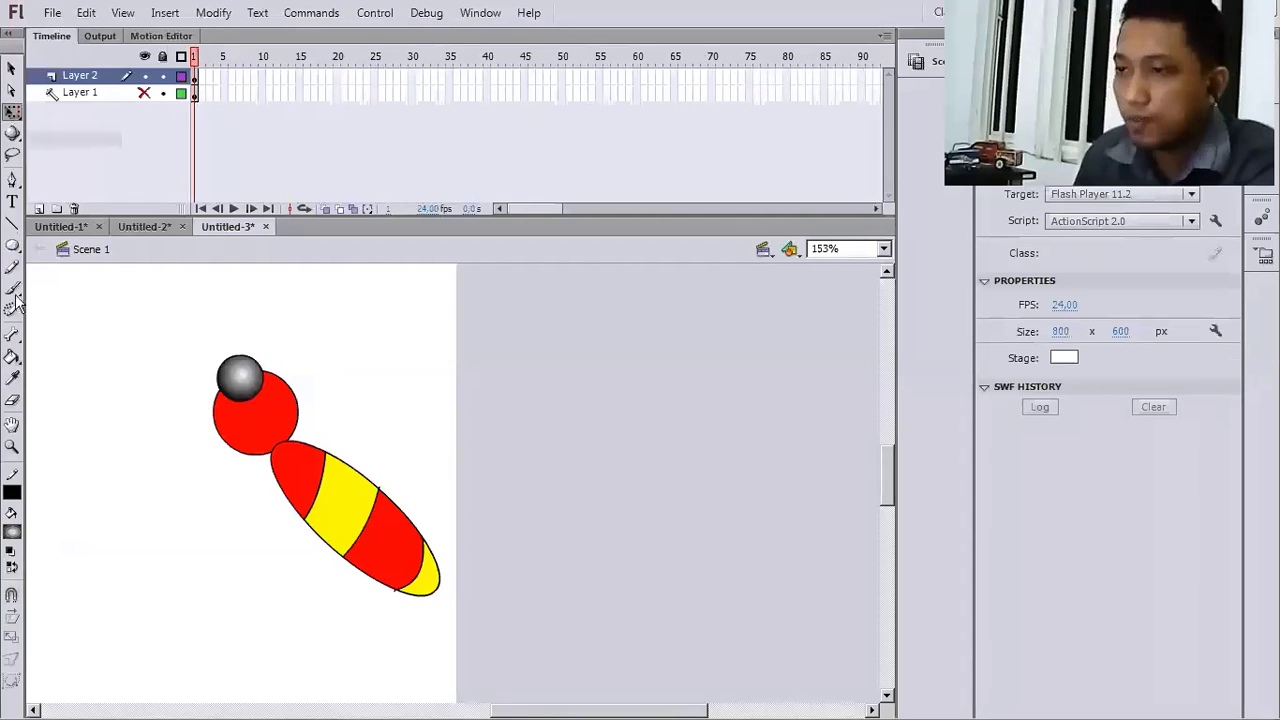
- Draw a short black line across the head's lower left and bend it downward into a smiling mouth
left_click(12, 222)
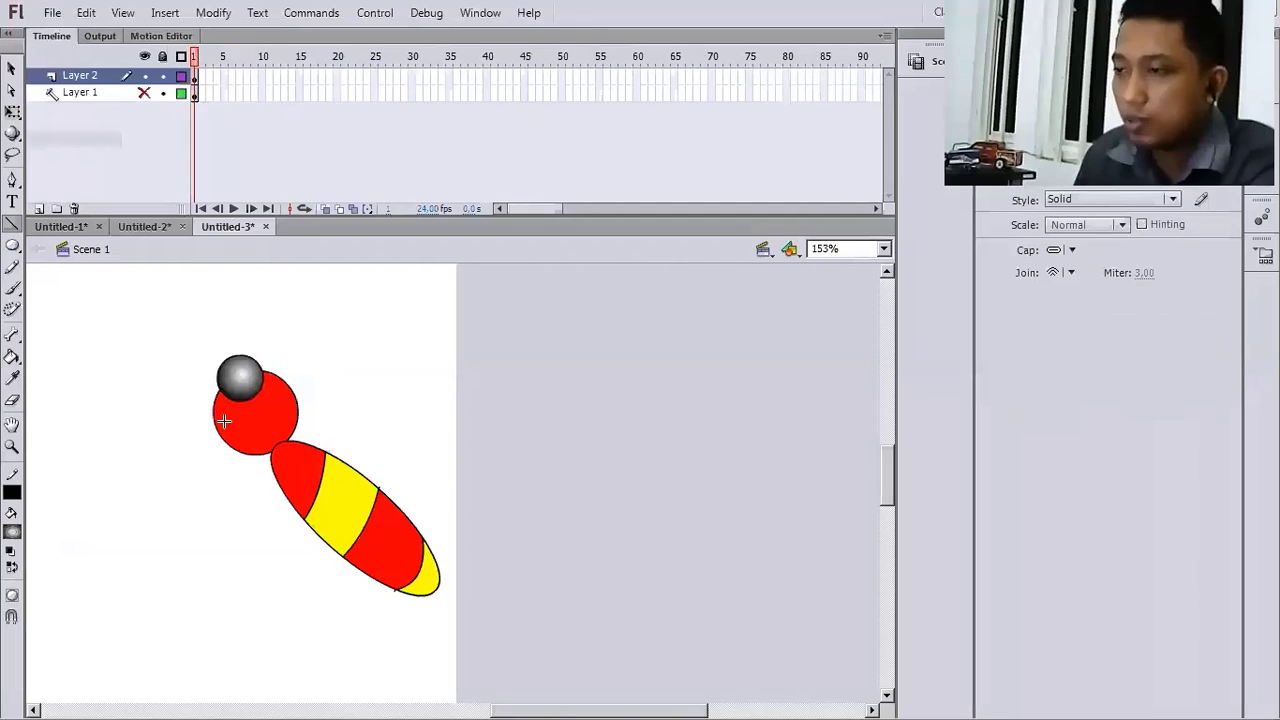
left_click_drag(259, 421, 261, 416)
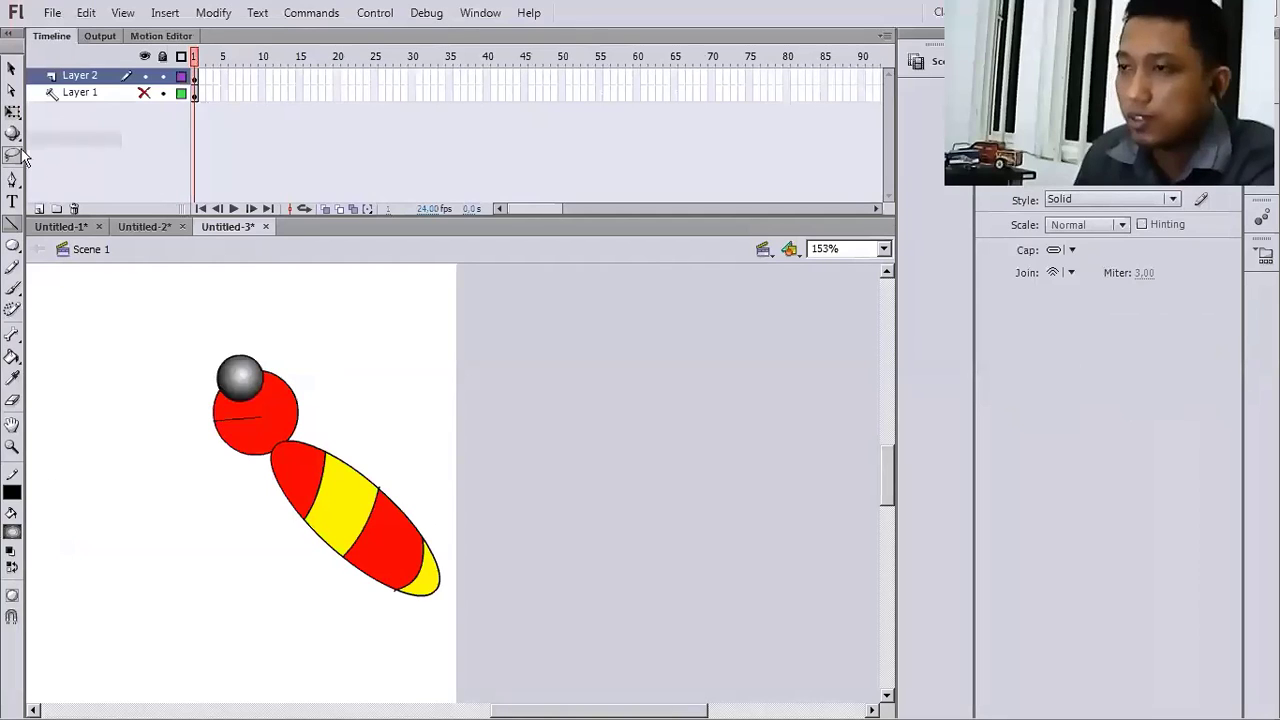
left_click(12, 110)
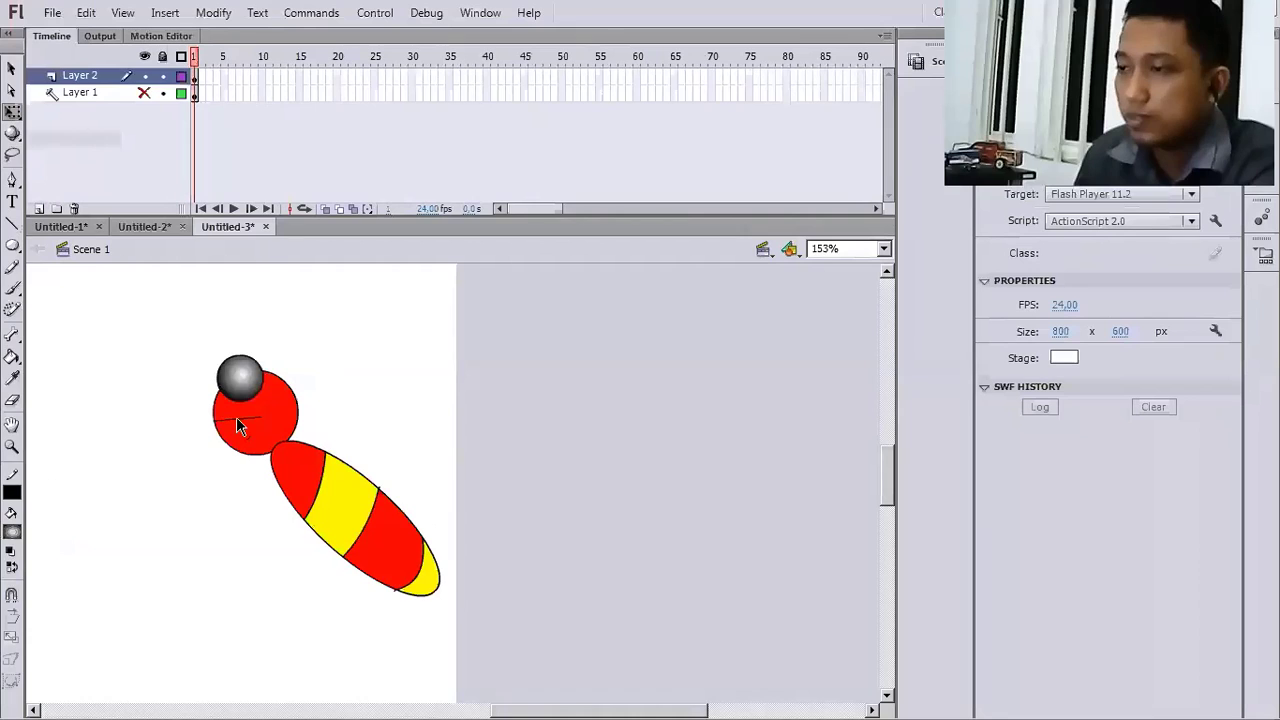
left_click(236, 417)
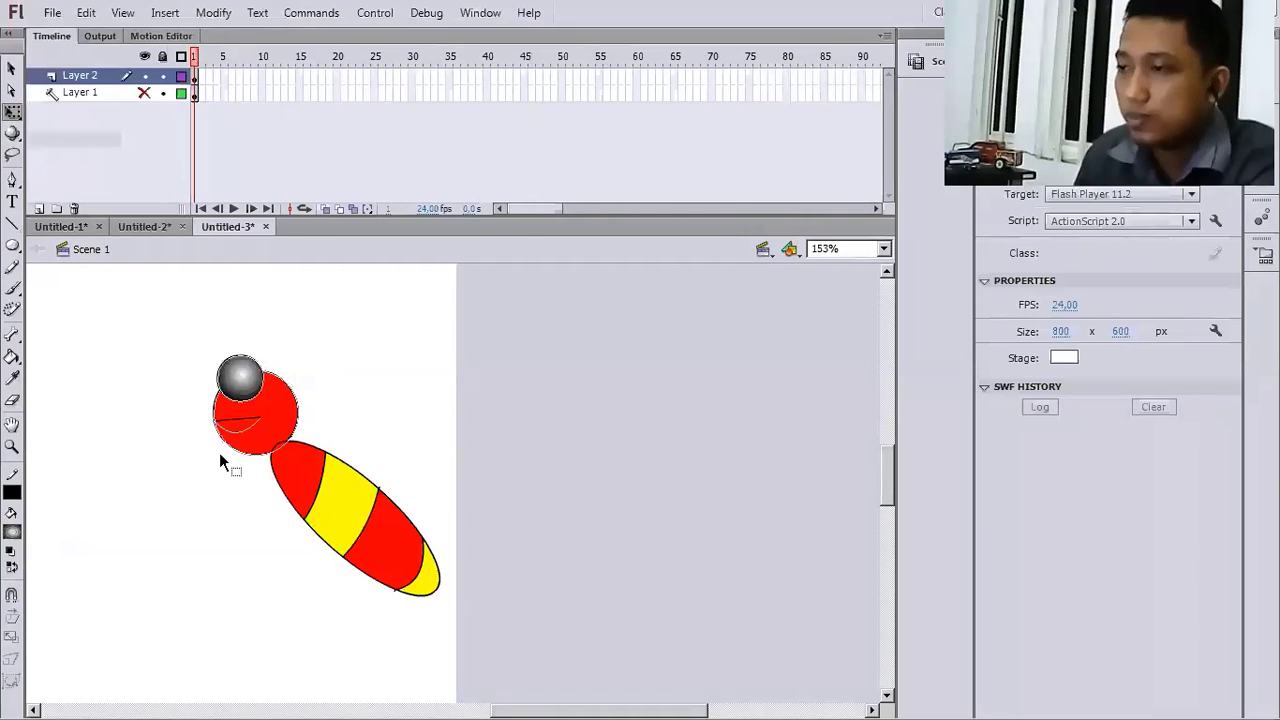
- Change the head circle's fill to yellow #FFFF00 and deselect it
scroll(286, 500, "up", 2)
left_click(288, 500)
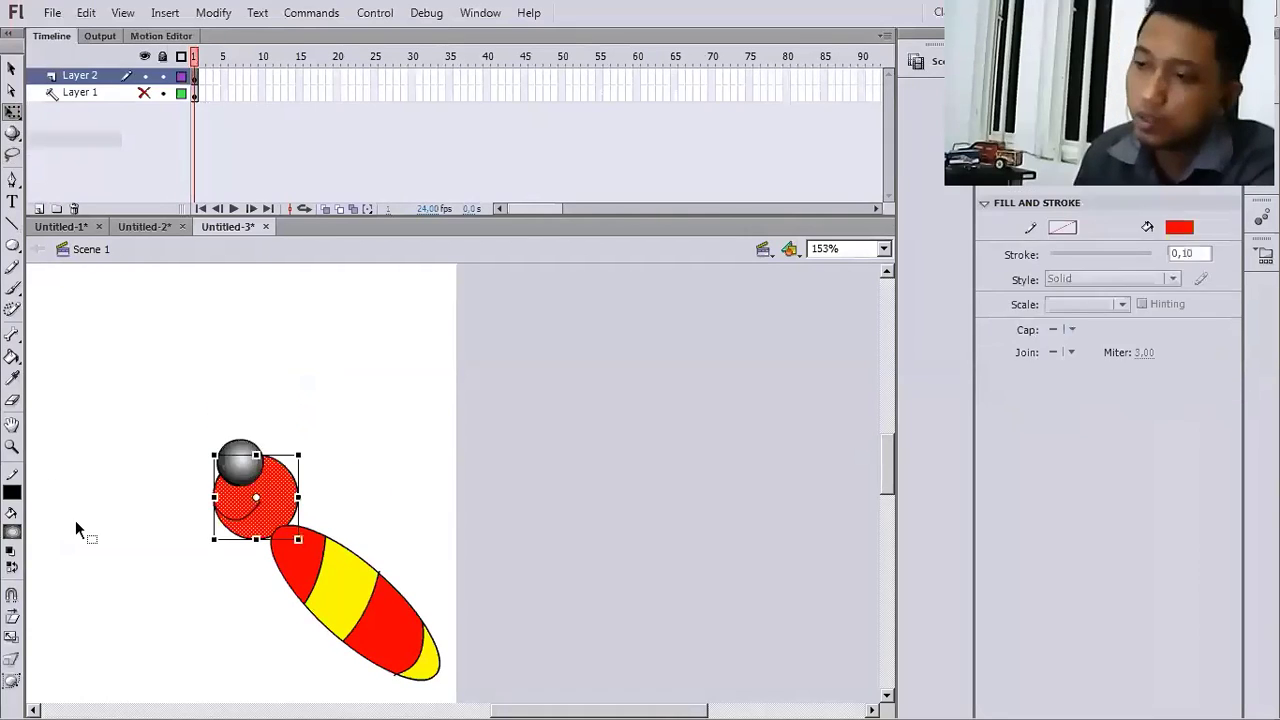
left_click(12, 531)
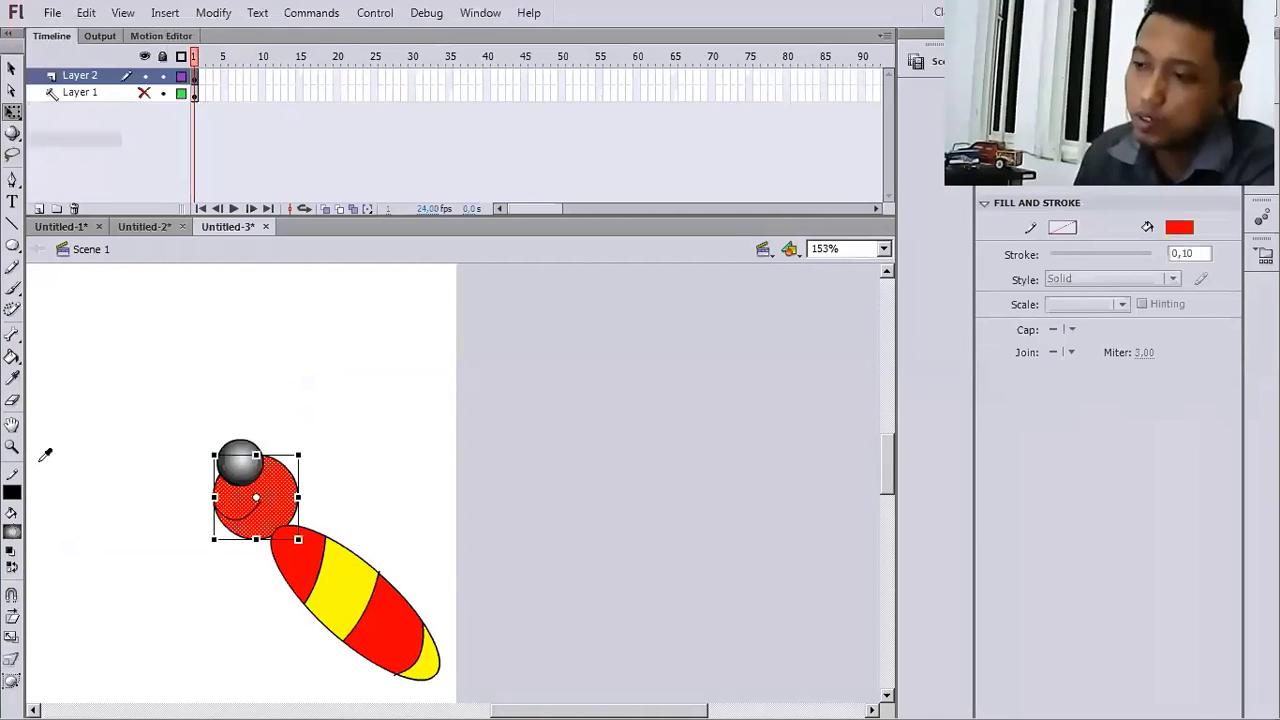
left_click(12, 491)
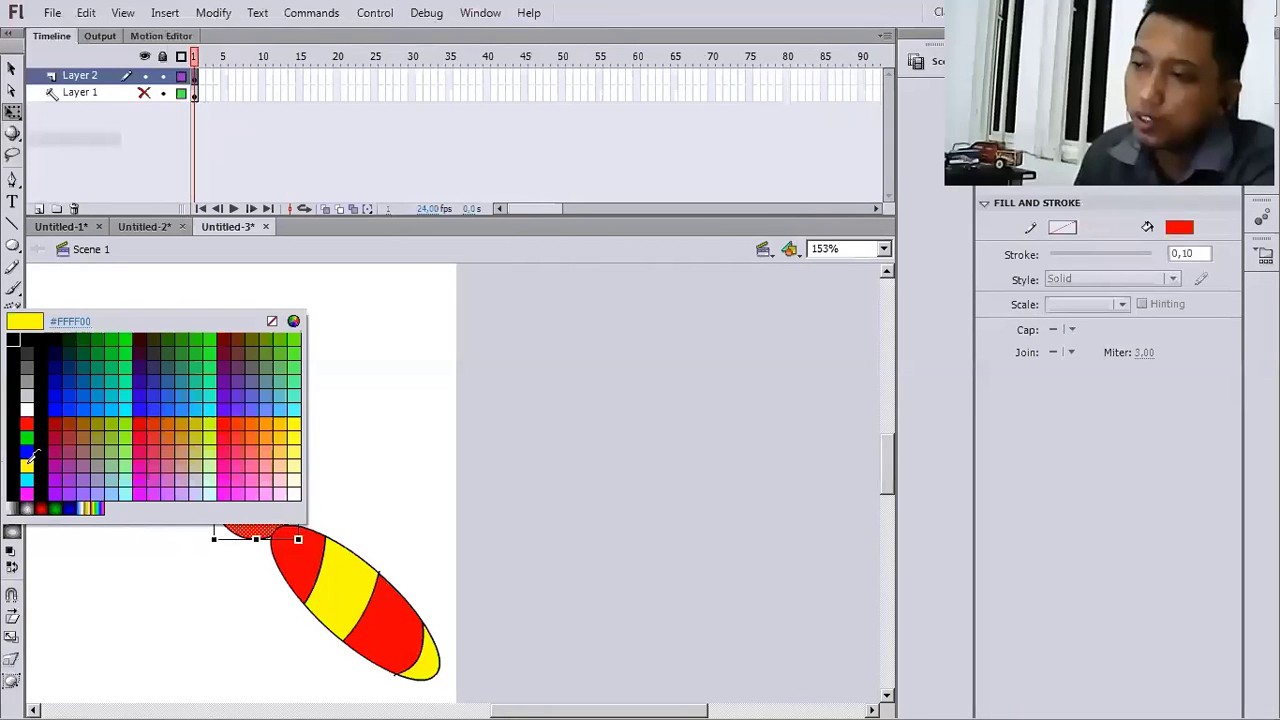
left_click(189, 605)
scroll(193, 585, "down", 2)
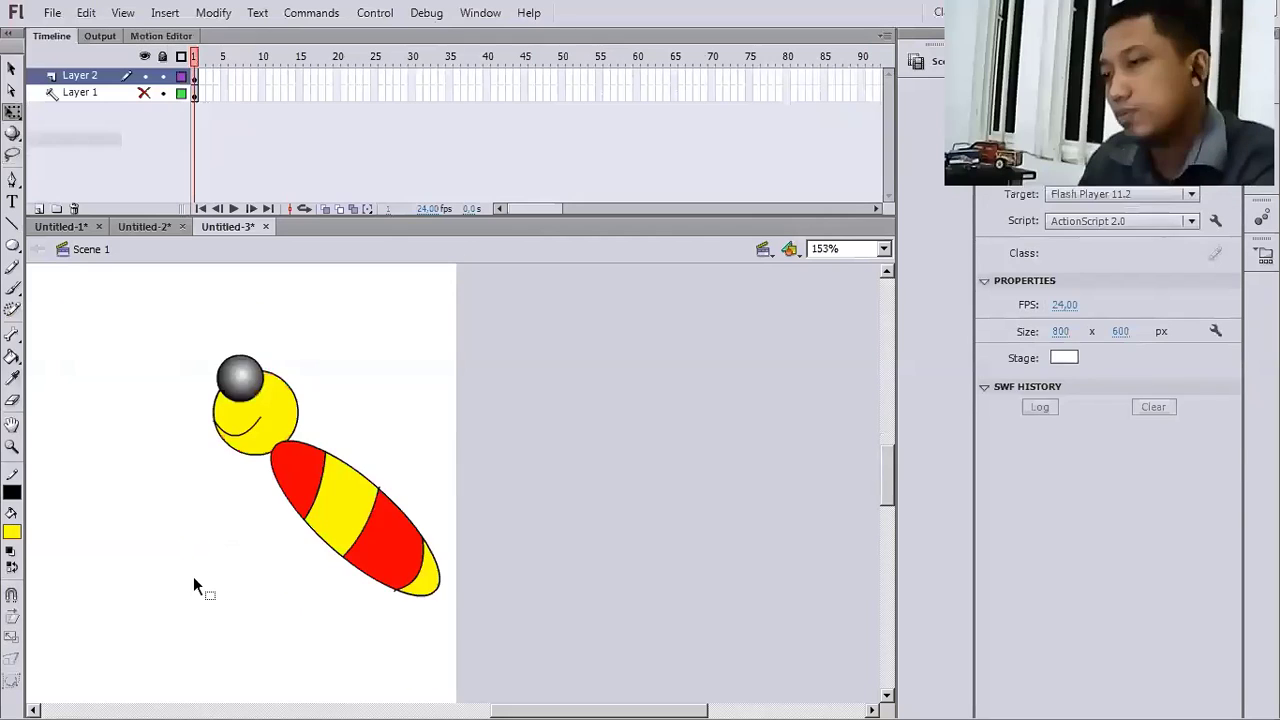
- Draw a black line from the top of the head toward the upper left and bend it into a curved antenna
scroll(195, 580, "up", 2)
left_click(13, 225)
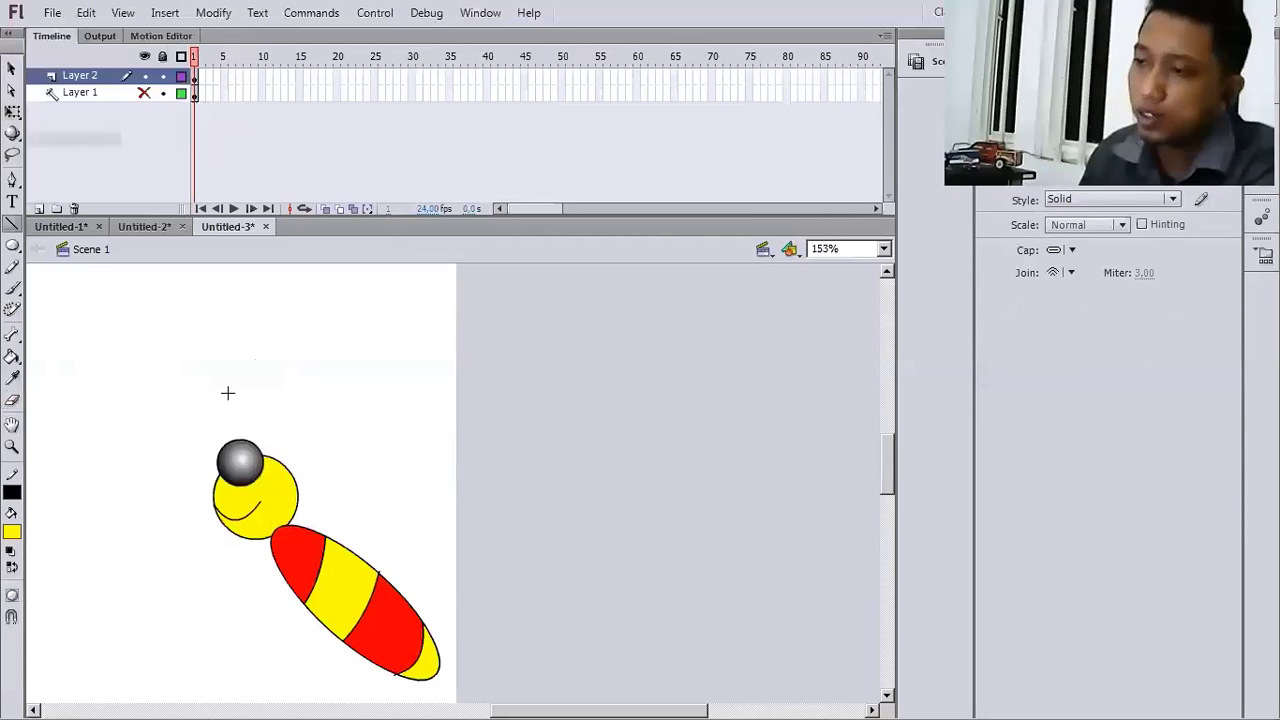
left_click_drag(262, 450, 178, 357)
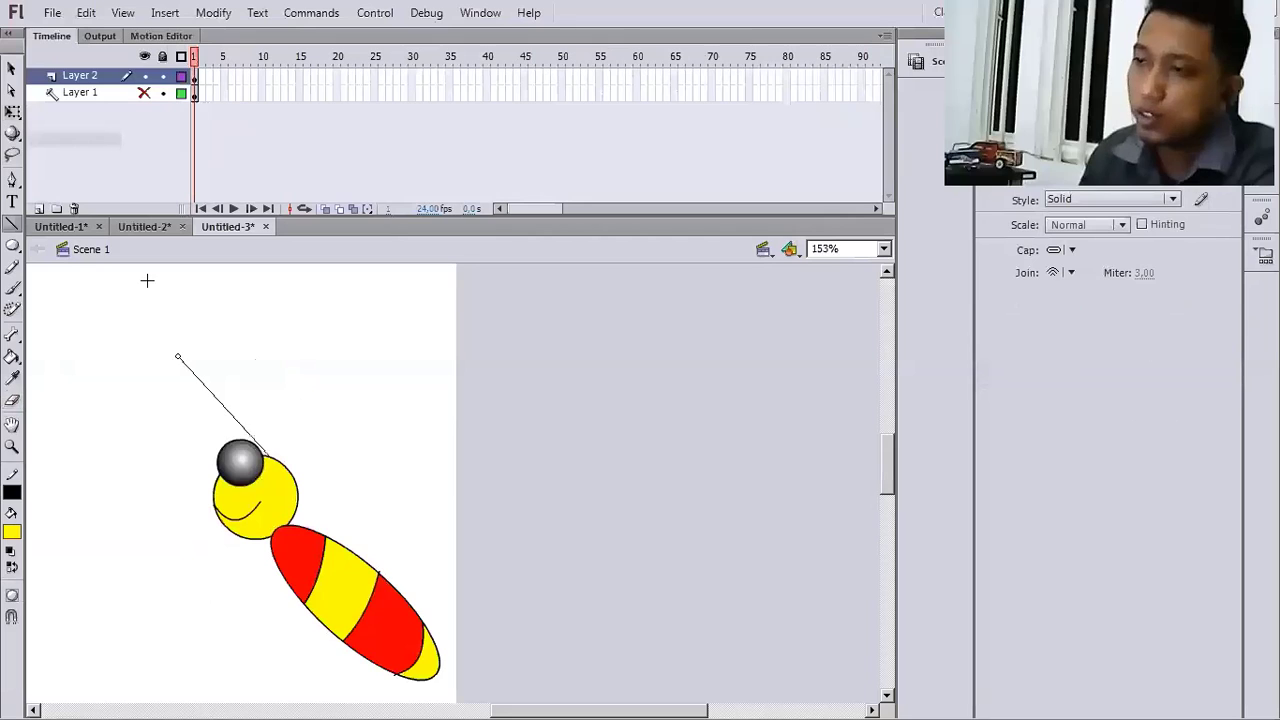
left_click(13, 112)
left_click_drag(222, 400, 286, 391)
left_click_drag(166, 304, 101, 389)
- Group the head, eye, mouth and antenna into one object and deselect it
left_click(263, 490)
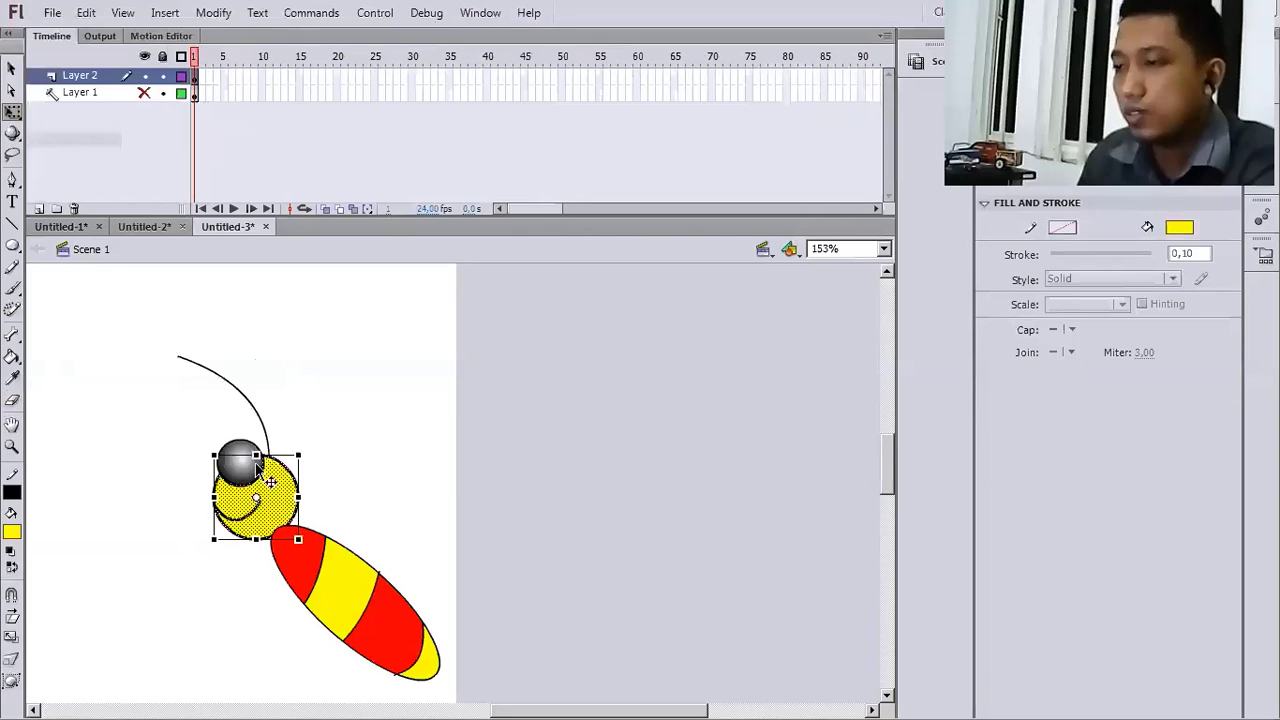
left_click(258, 468, "shift")
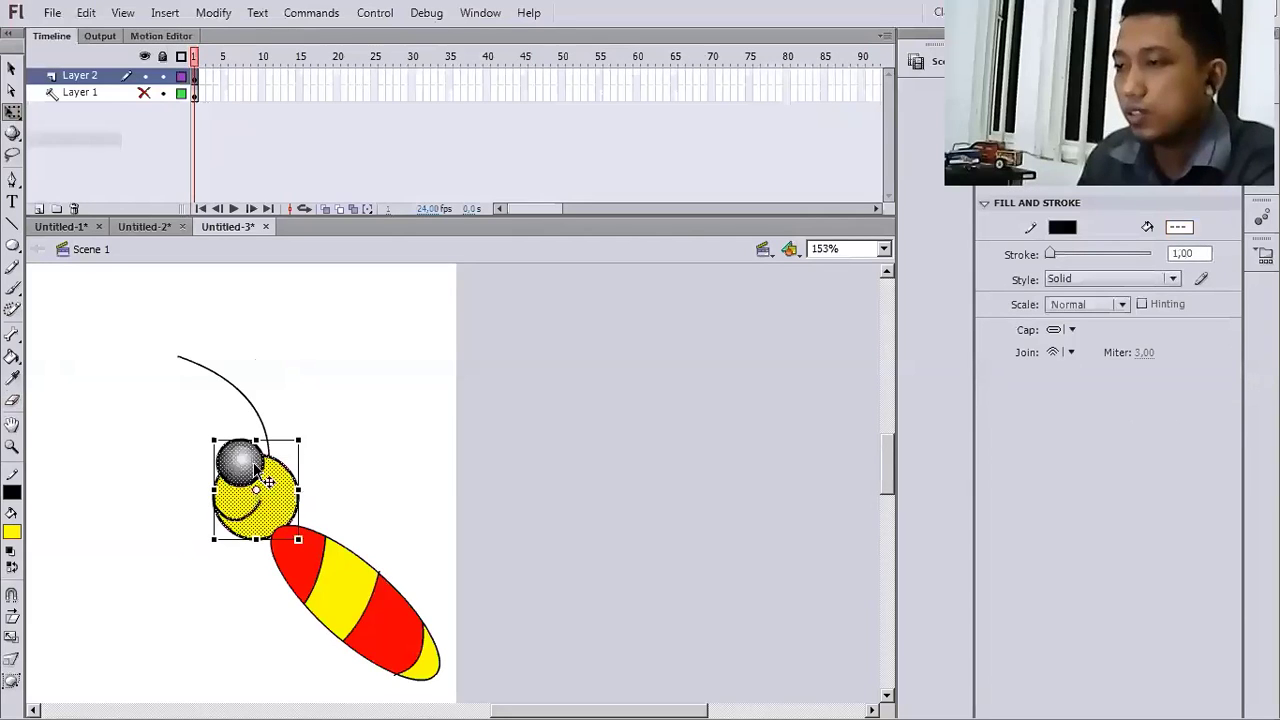
left_click(255, 466, "shift")
left_click(237, 394, "shift")
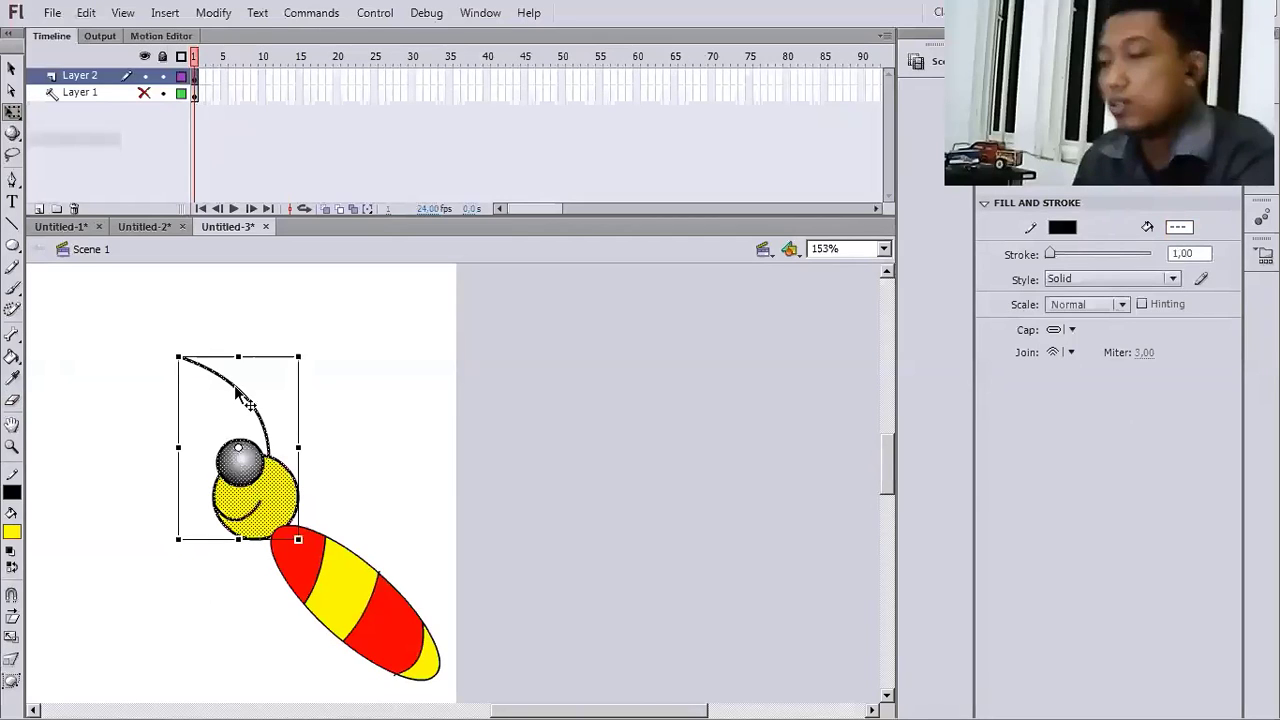
key("ctrl+g")
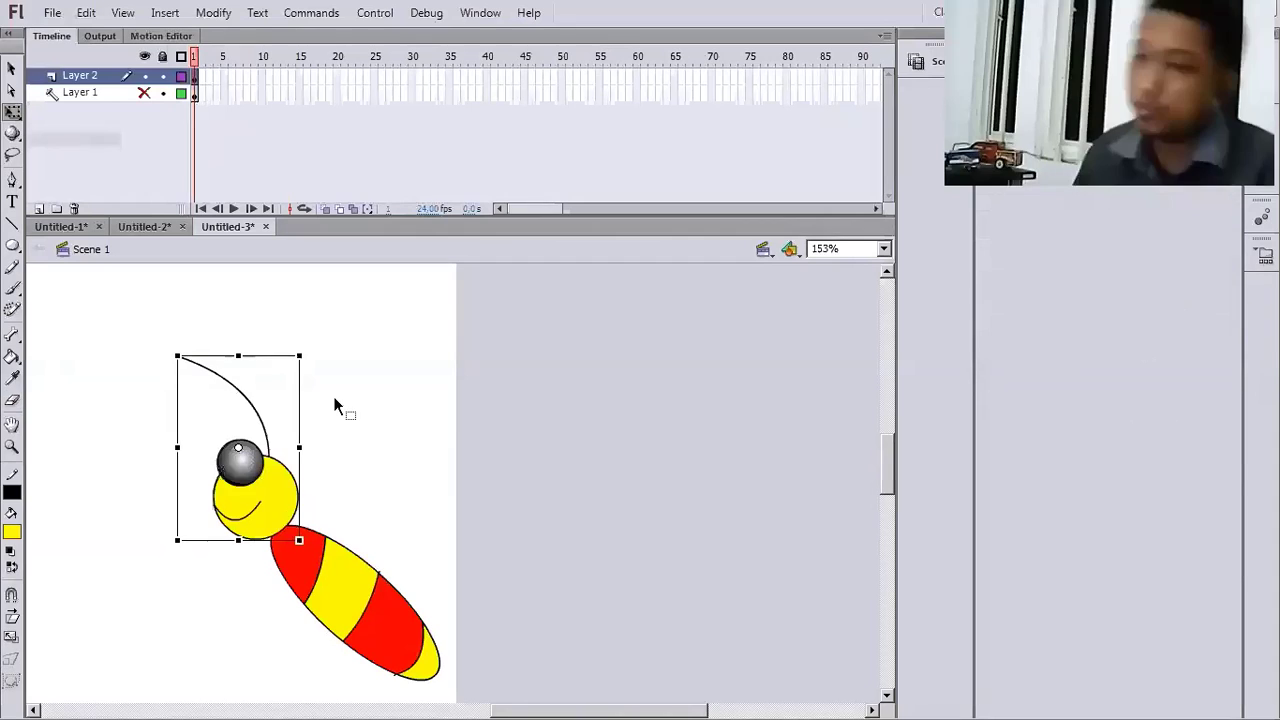
left_click(320, 416)
- Draw four short black legs along the body's lower edge, one pair near the head and one pair near the tail
scroll(318, 425, "down", 3)
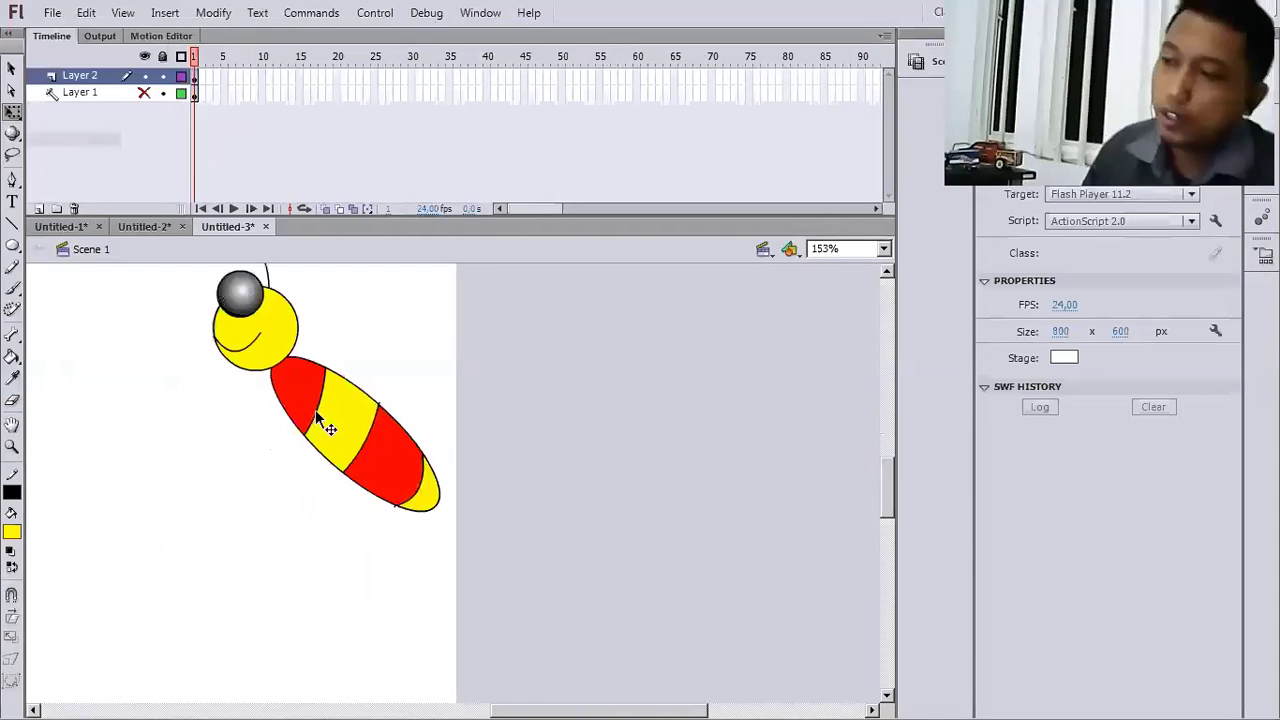
scroll(315, 409, "up", 2)
left_click(13, 225)
mouse_move(231, 510)
left_mouse_down()
mouse_move(303, 496)
mouse_move(281, 490)
left_mouse_up()
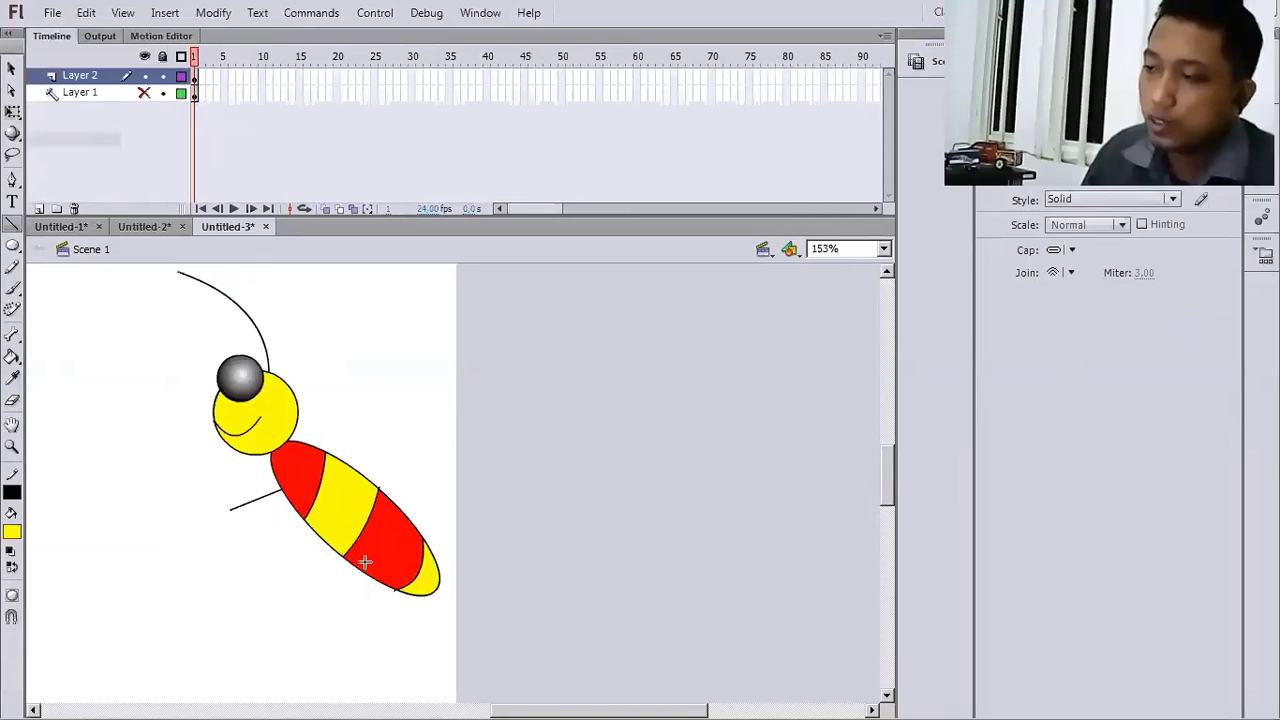
left_click_drag(289, 501, 257, 533)
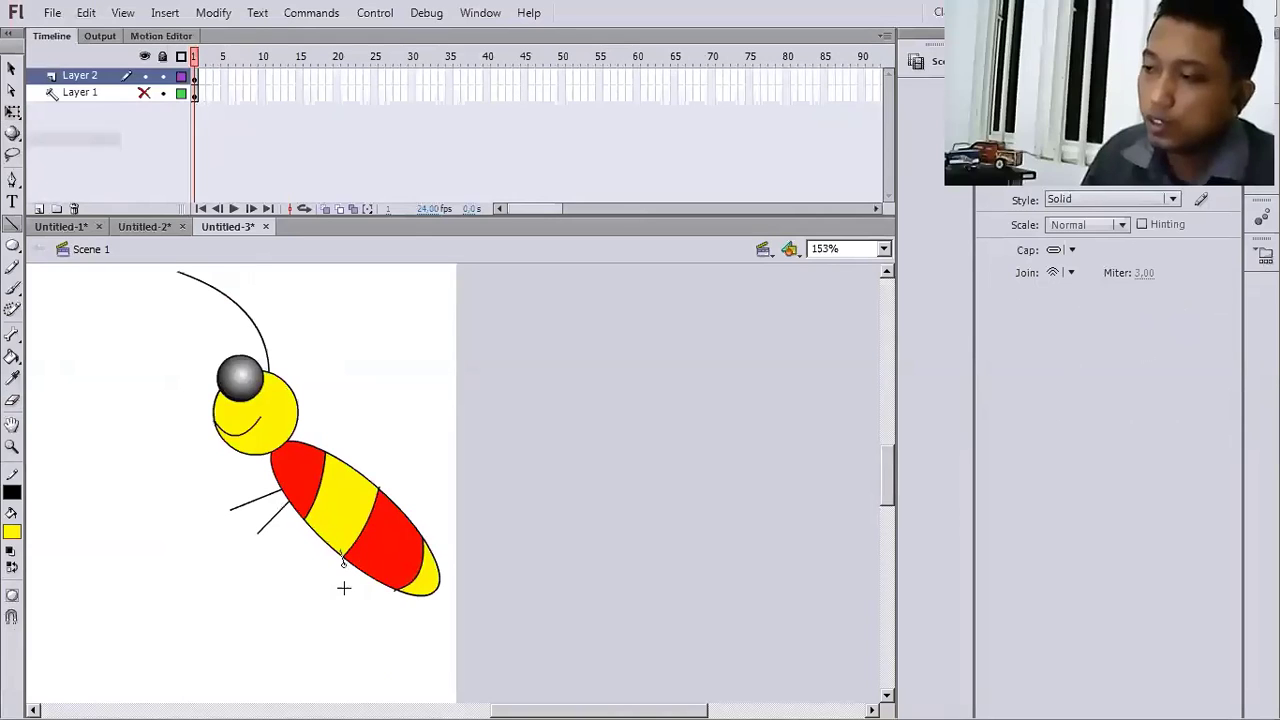
left_click_drag(343, 608, 355, 558)
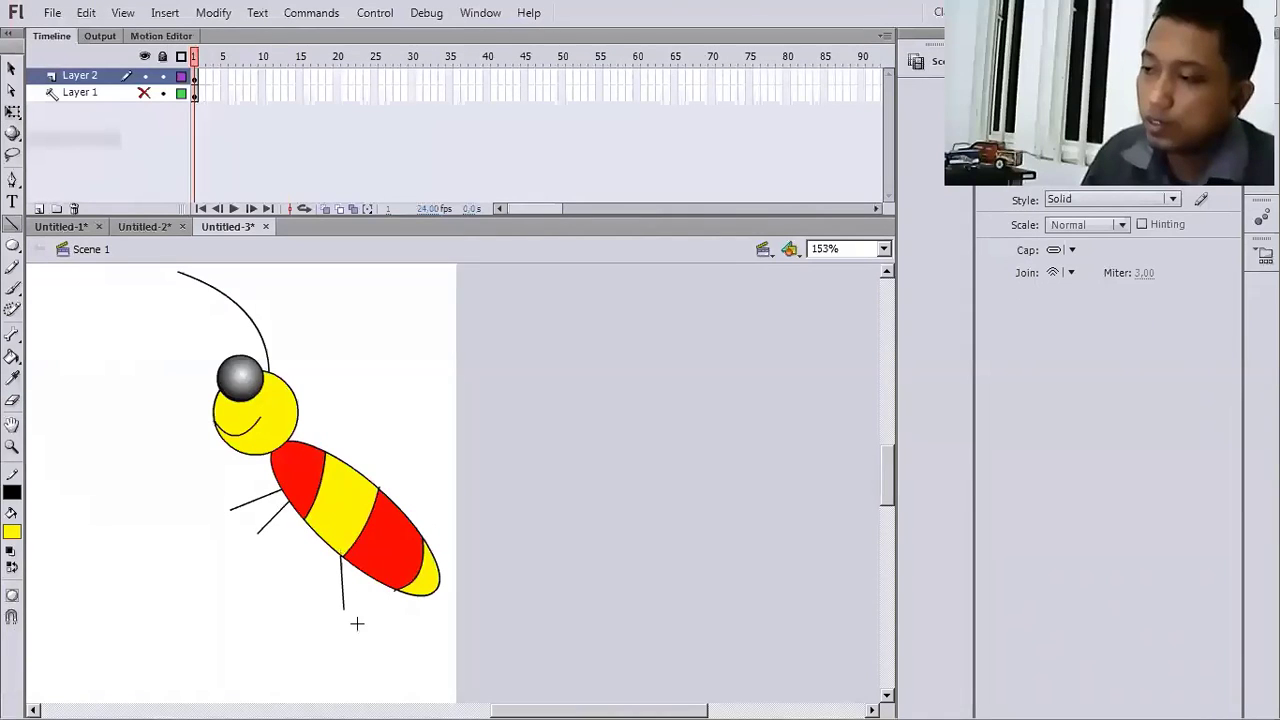
left_click_drag(360, 631, 351, 560)
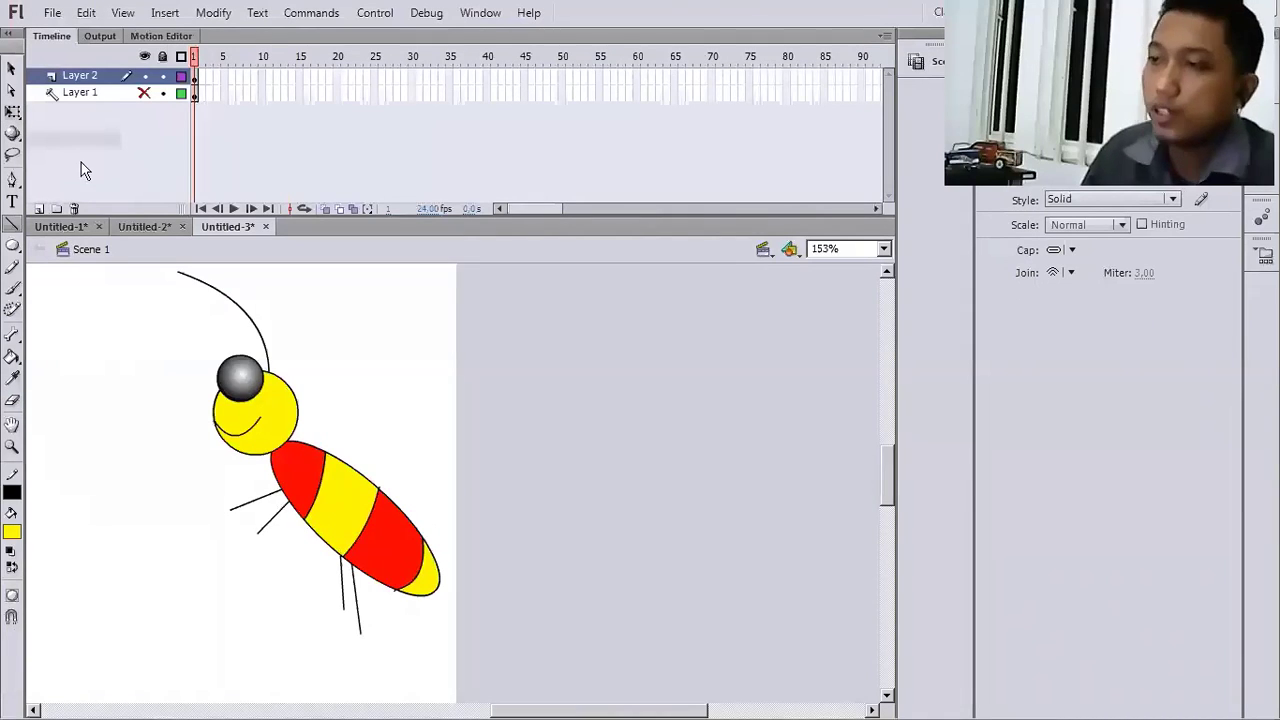
- Bend the straight front and rear leg lines into gentle curves
left_click(12, 111)
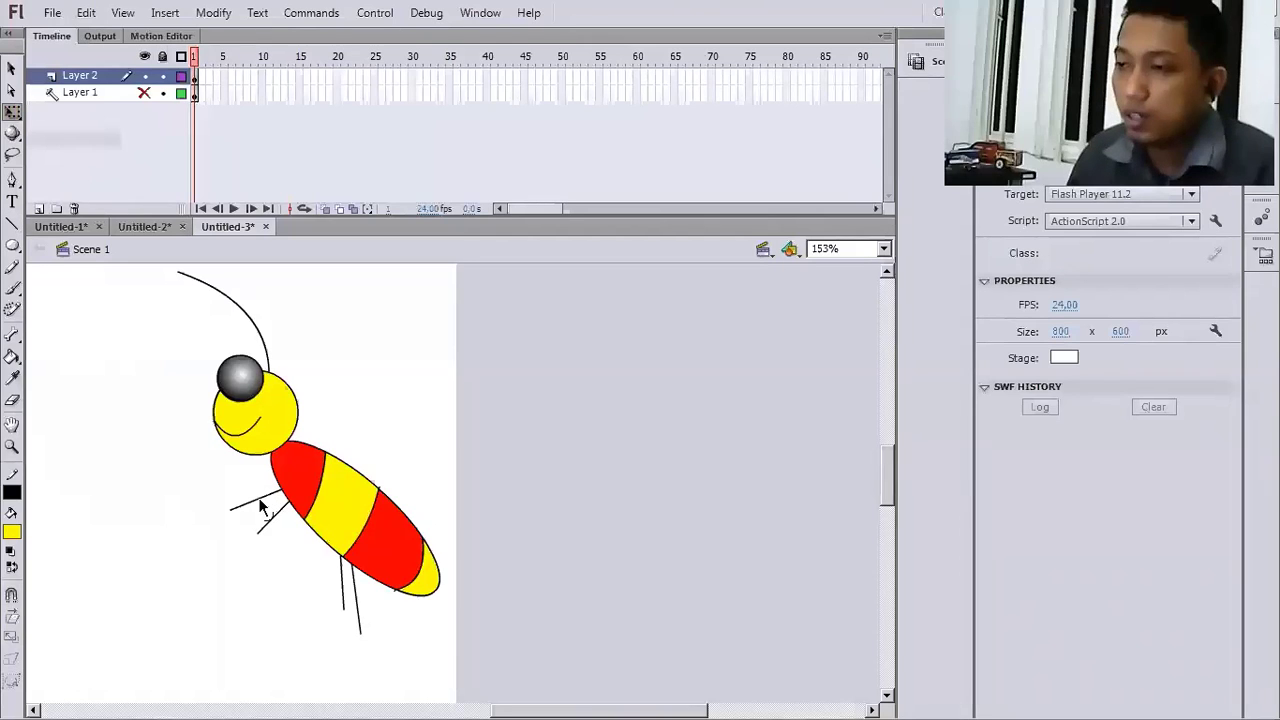
left_click_drag(263, 500, 260, 497)
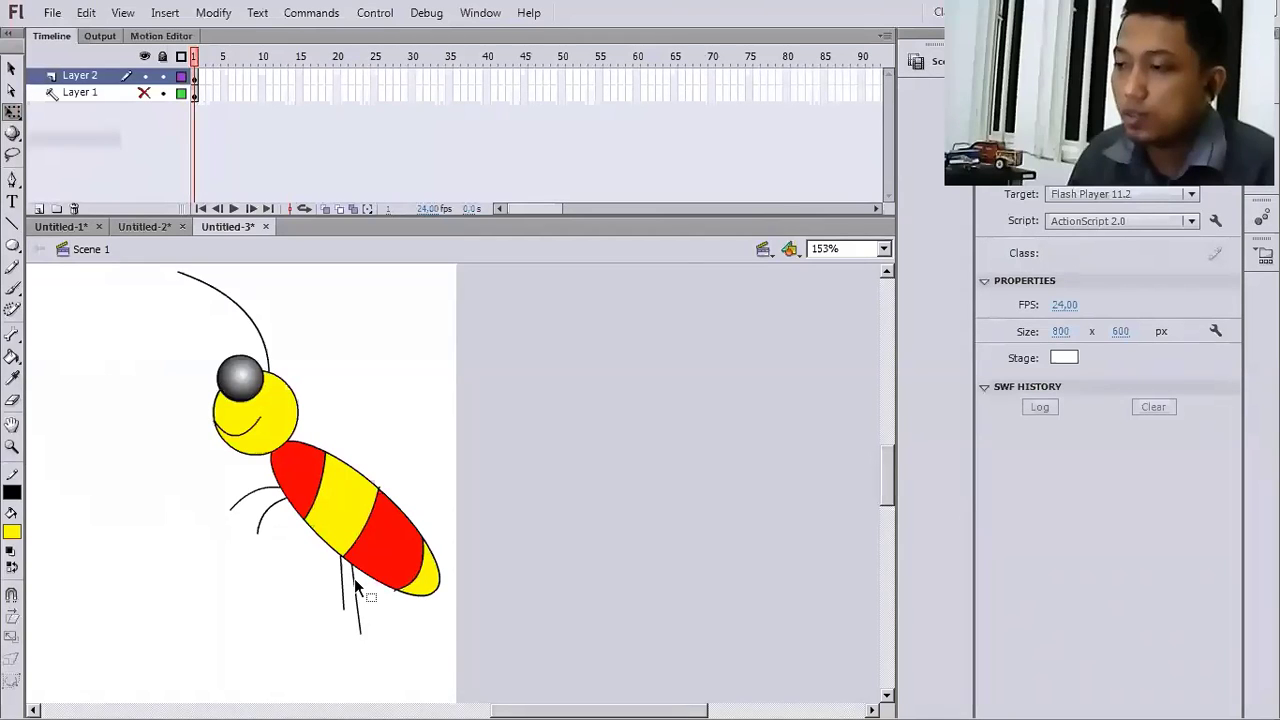
left_click_drag(343, 582, 335, 584)
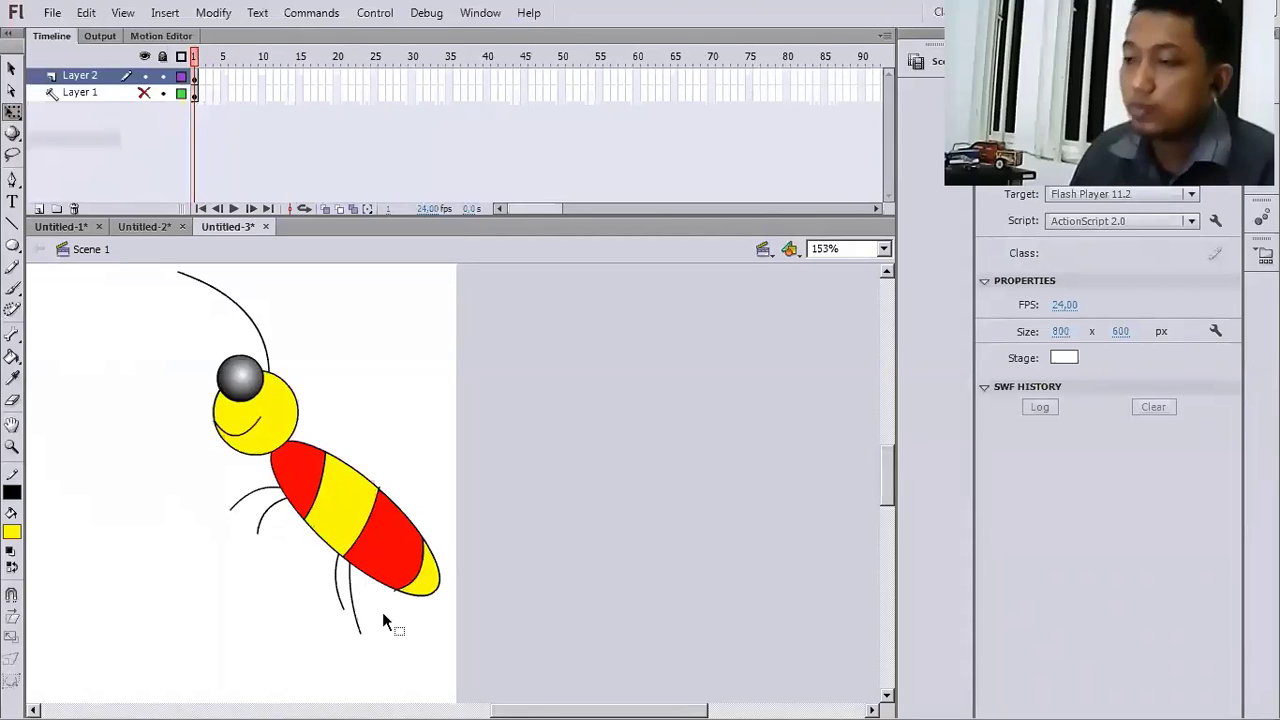
- Group the insect's head, striped body and legs into one object, leaving the four wings separate
scroll(383, 622, "down", 3)
scroll(384, 616, "up", 3)
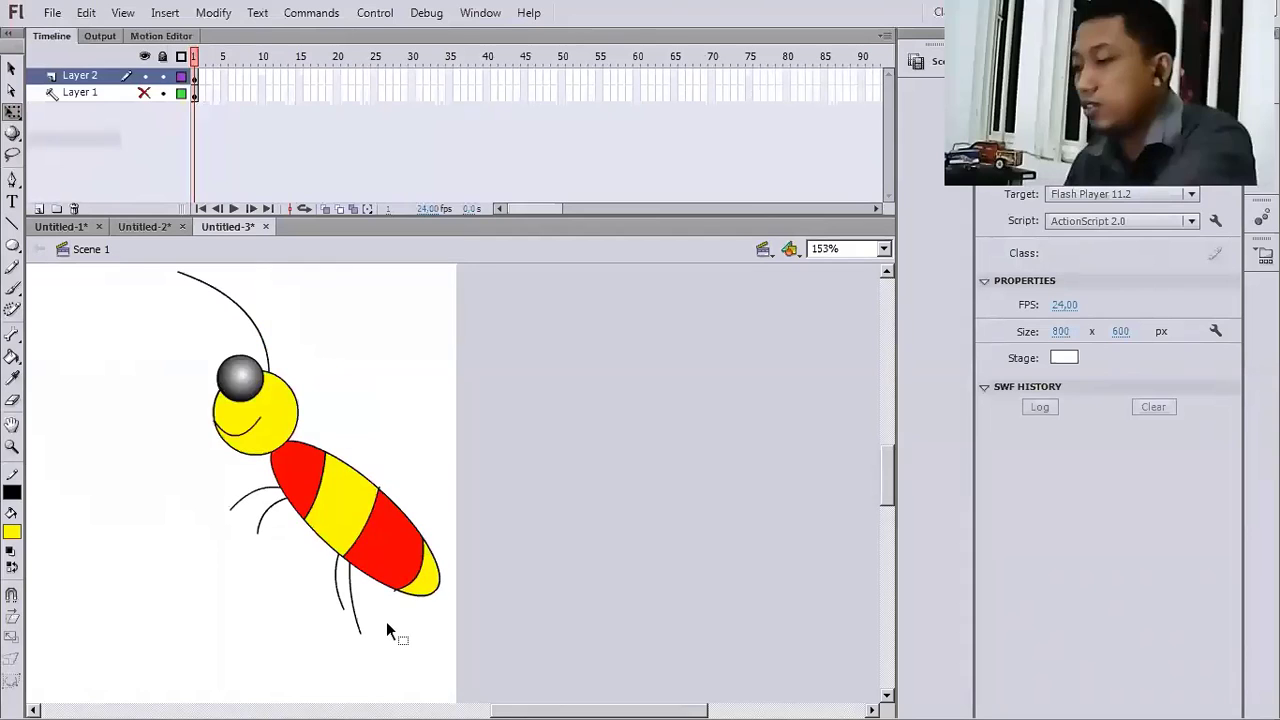
key("ctrl+minus")
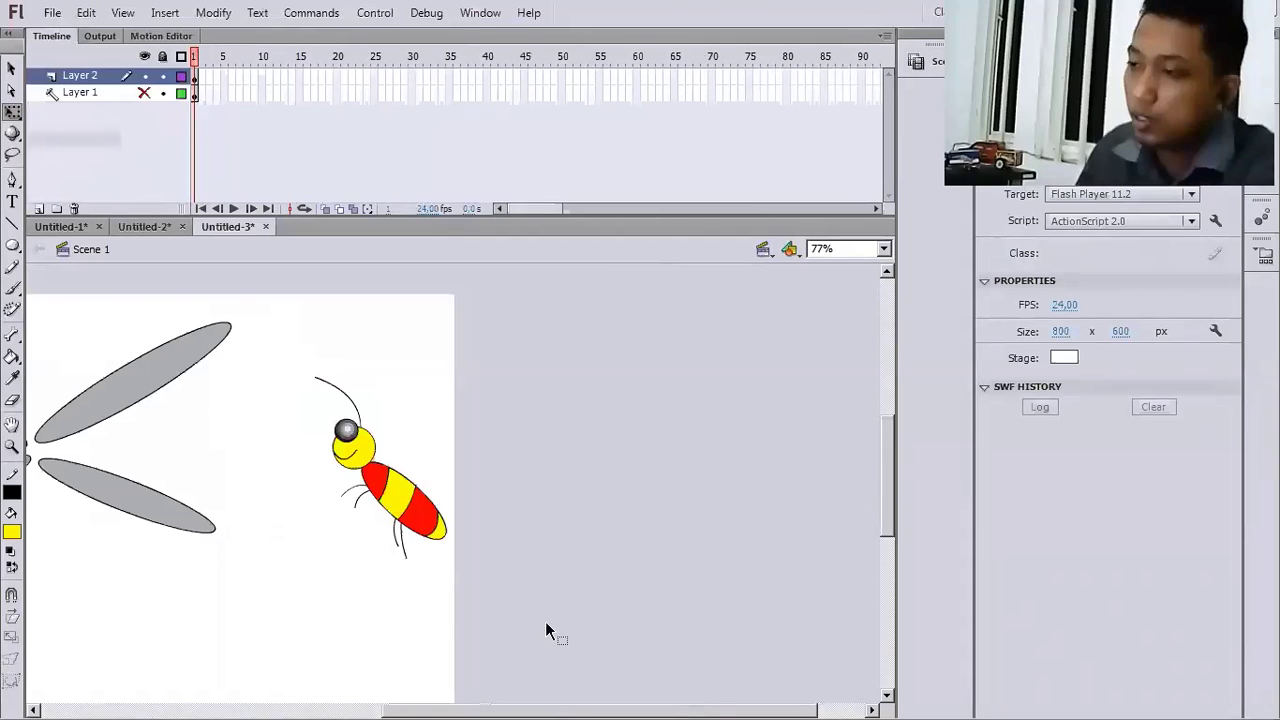
left_click_drag(545, 621, 534, 595)
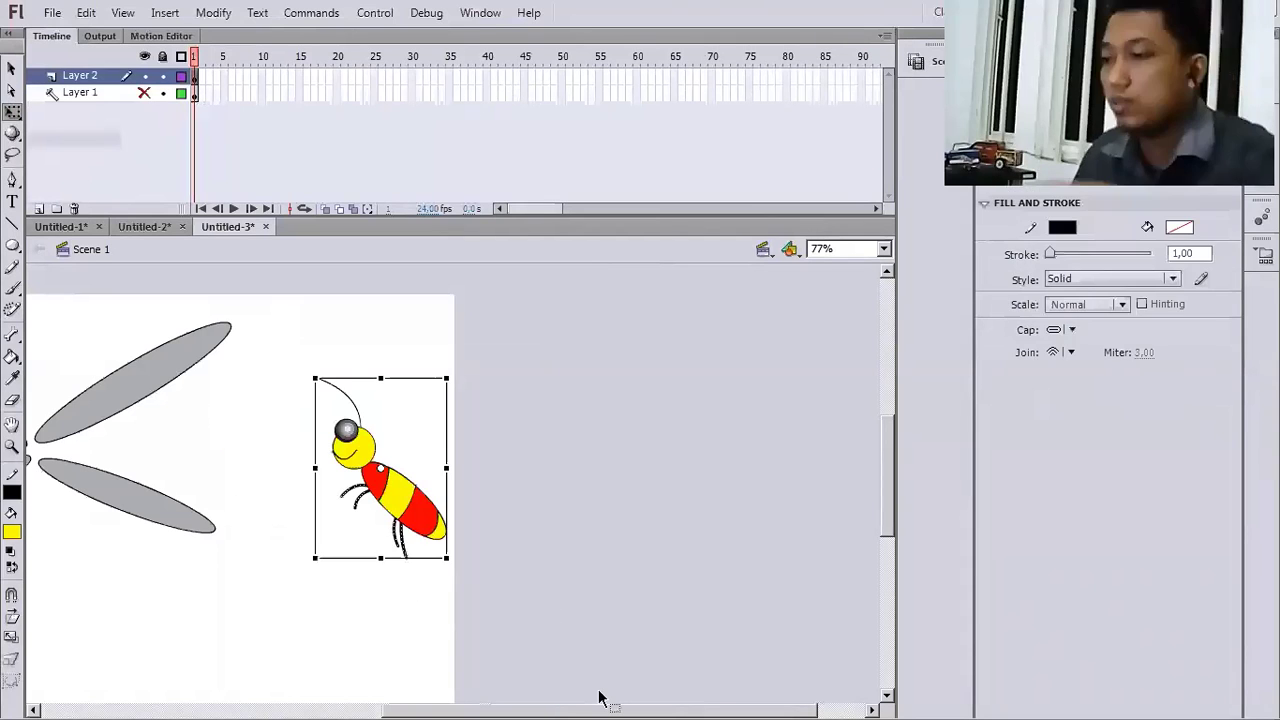
left_click(600, 697)
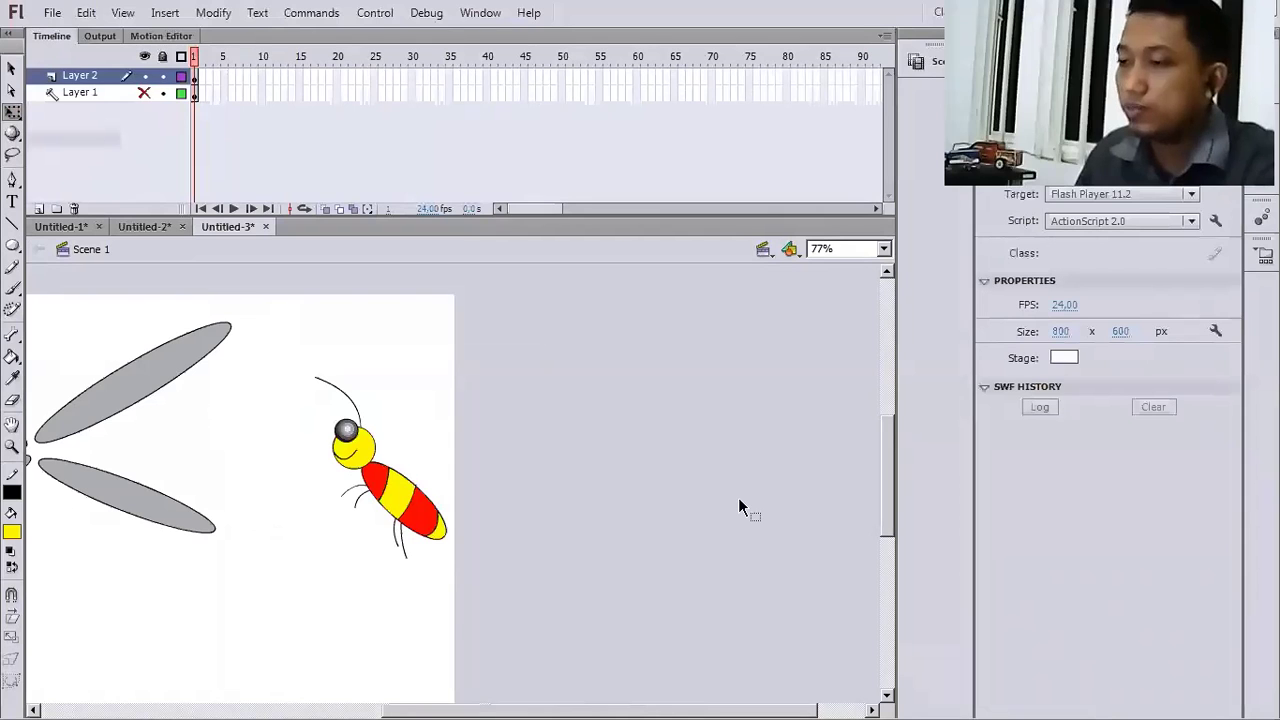
- Convert the four wings and the insect body together into a Movie Clip symbol named lebah
left_click_drag(405, 710, 133, 607)
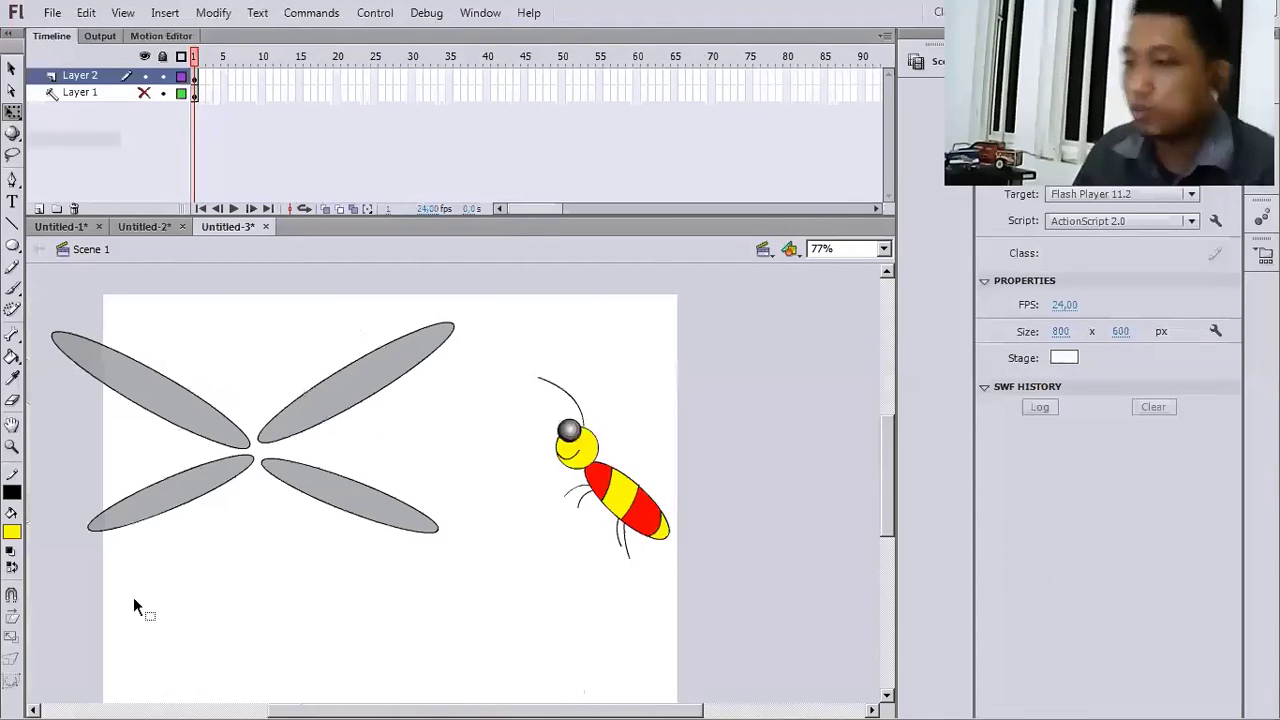
left_click_drag(804, 321, 79, 546)
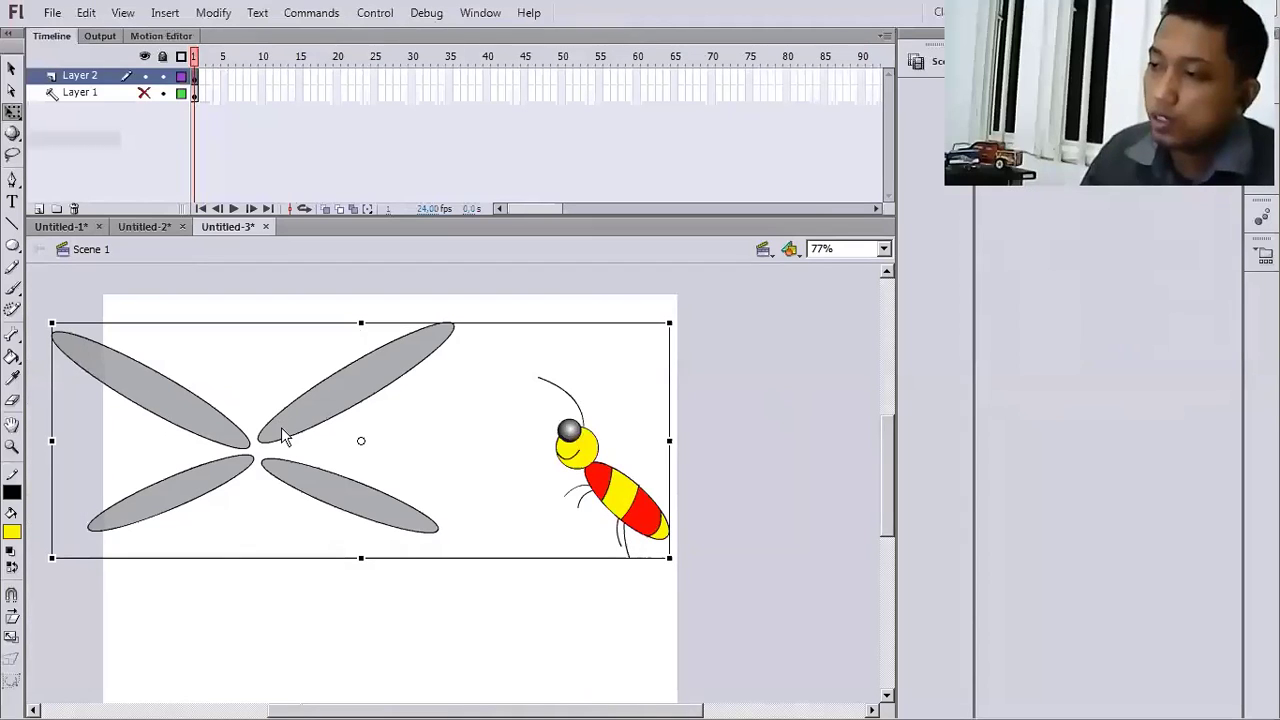
right_click(283, 436)
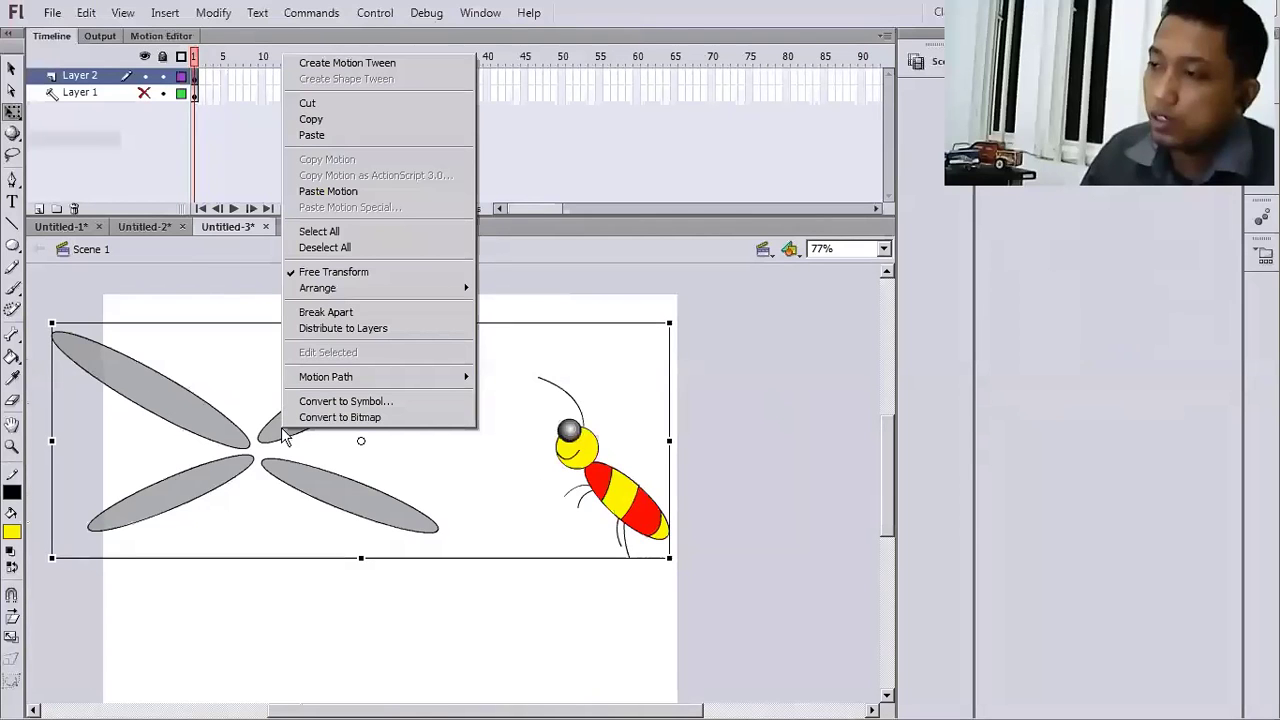
left_click(350, 403)
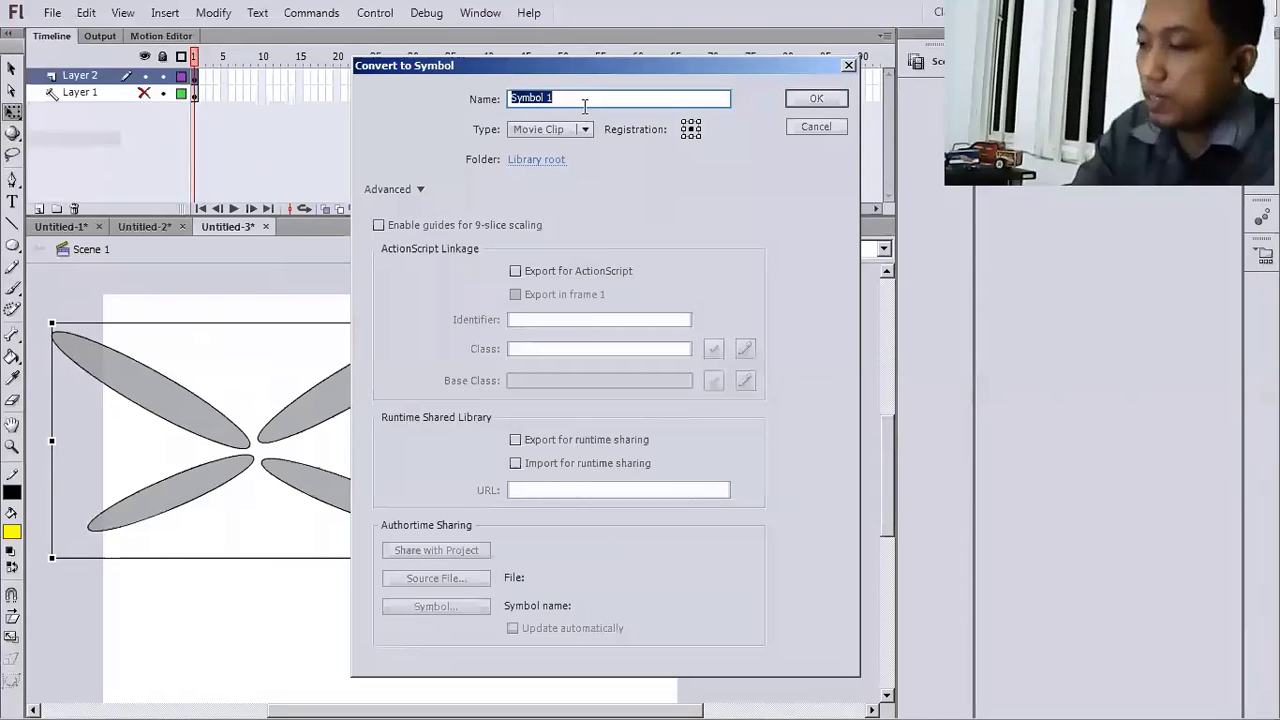
type("le")
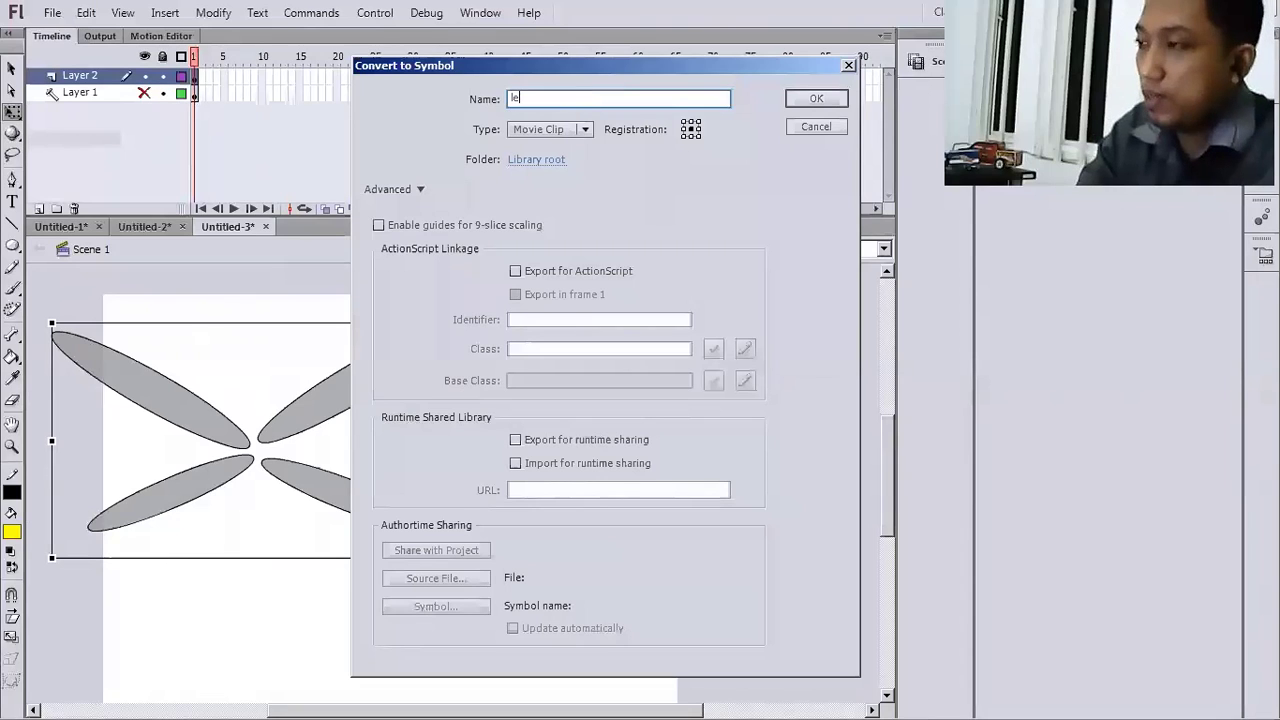
type("a")
type("b")
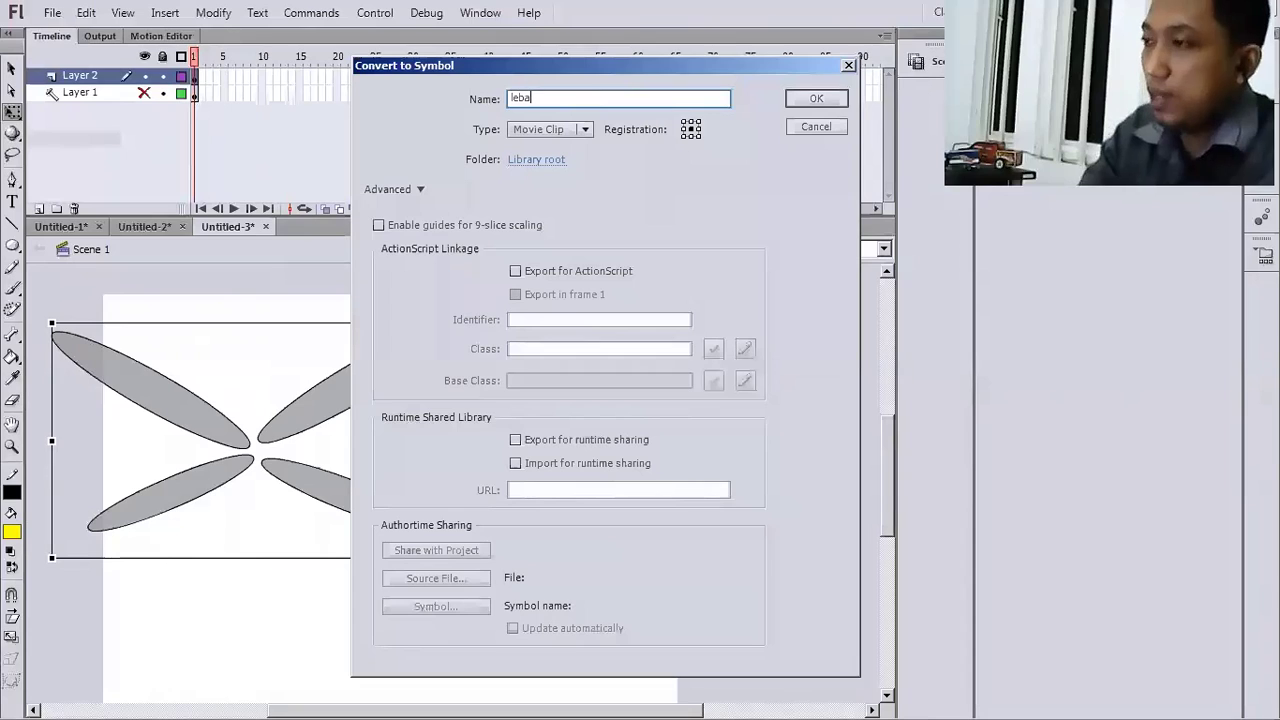
type("h")
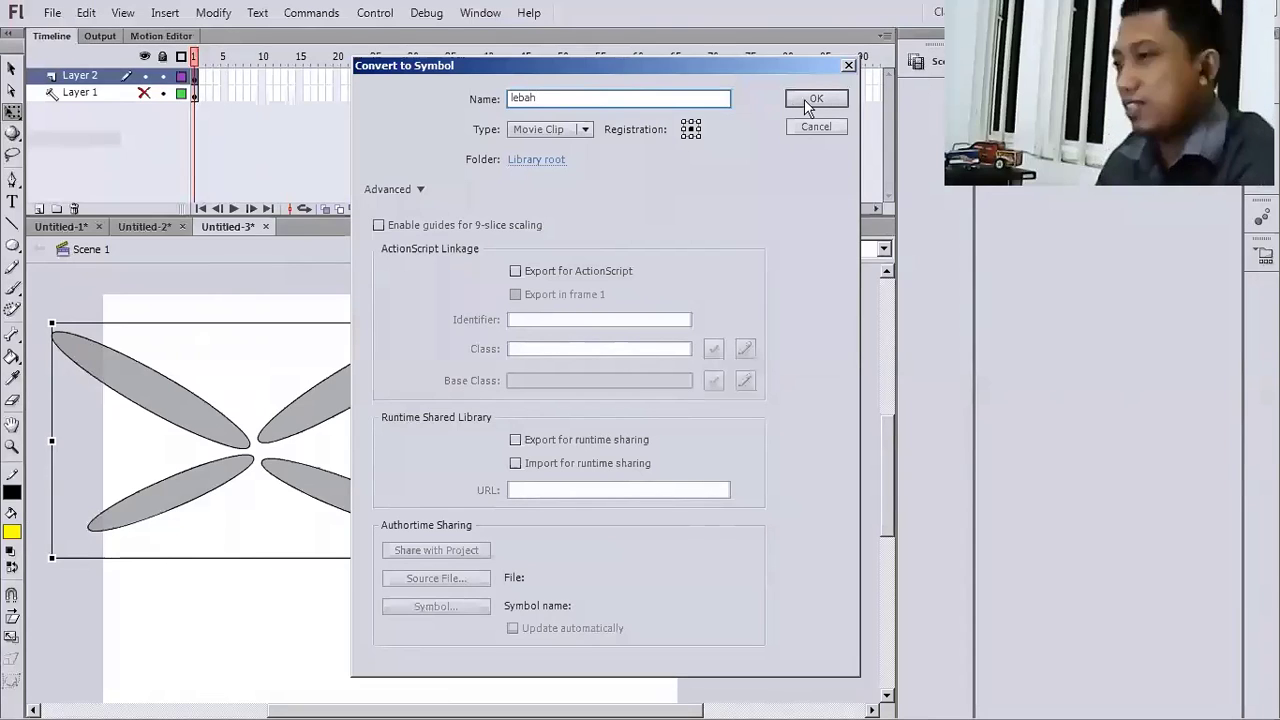
key("Return")
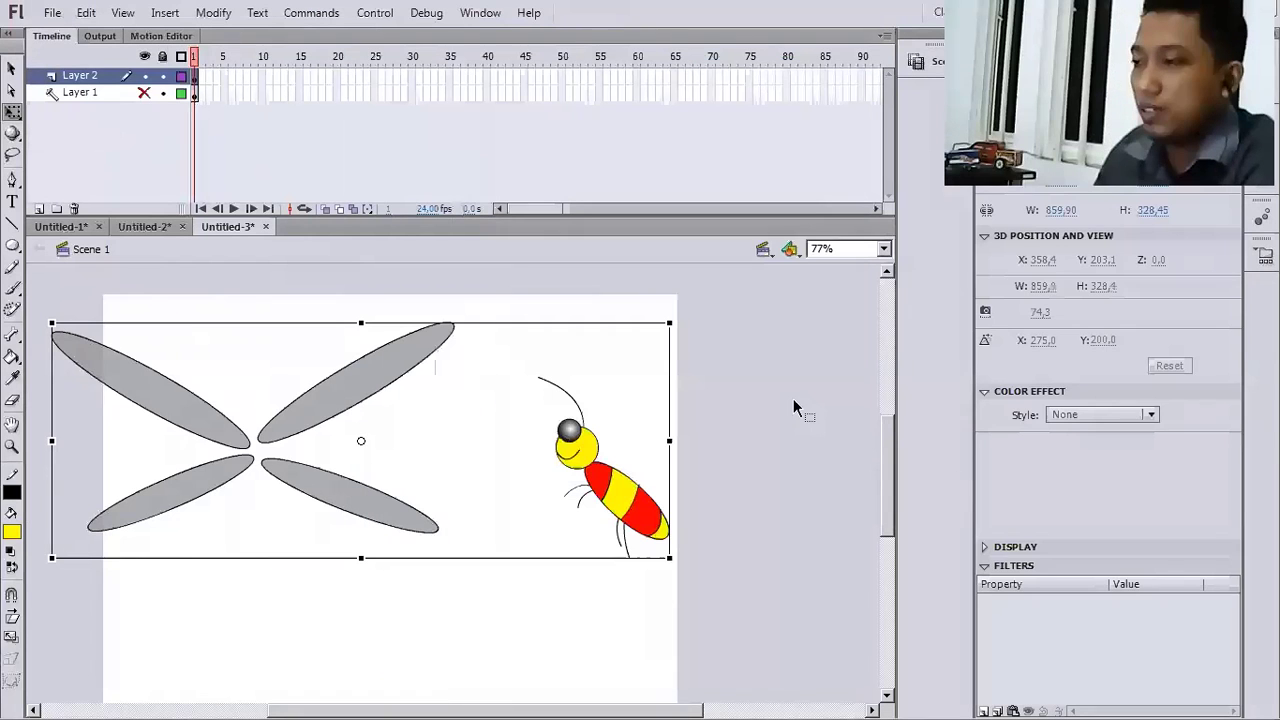
- Open the lebah clip for in-place editing and select each of its four wings in turn
left_click(793, 398)
left_click(607, 475)
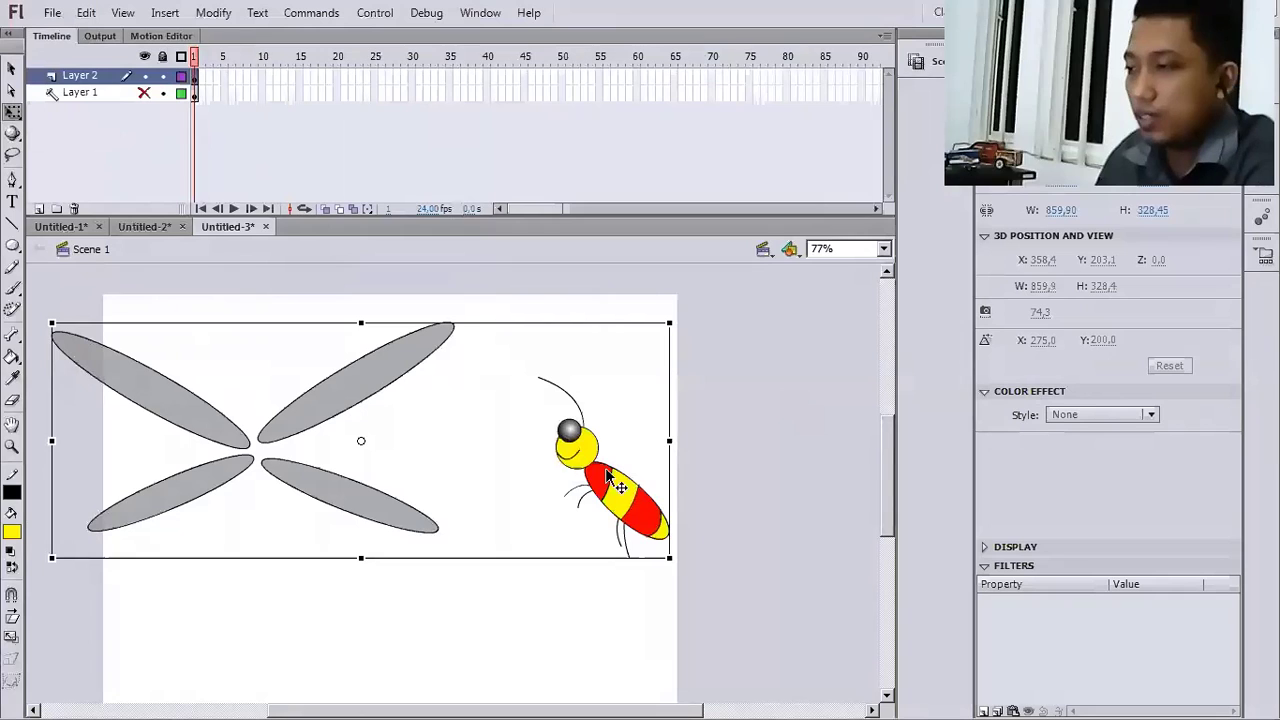
double_click(607, 475)
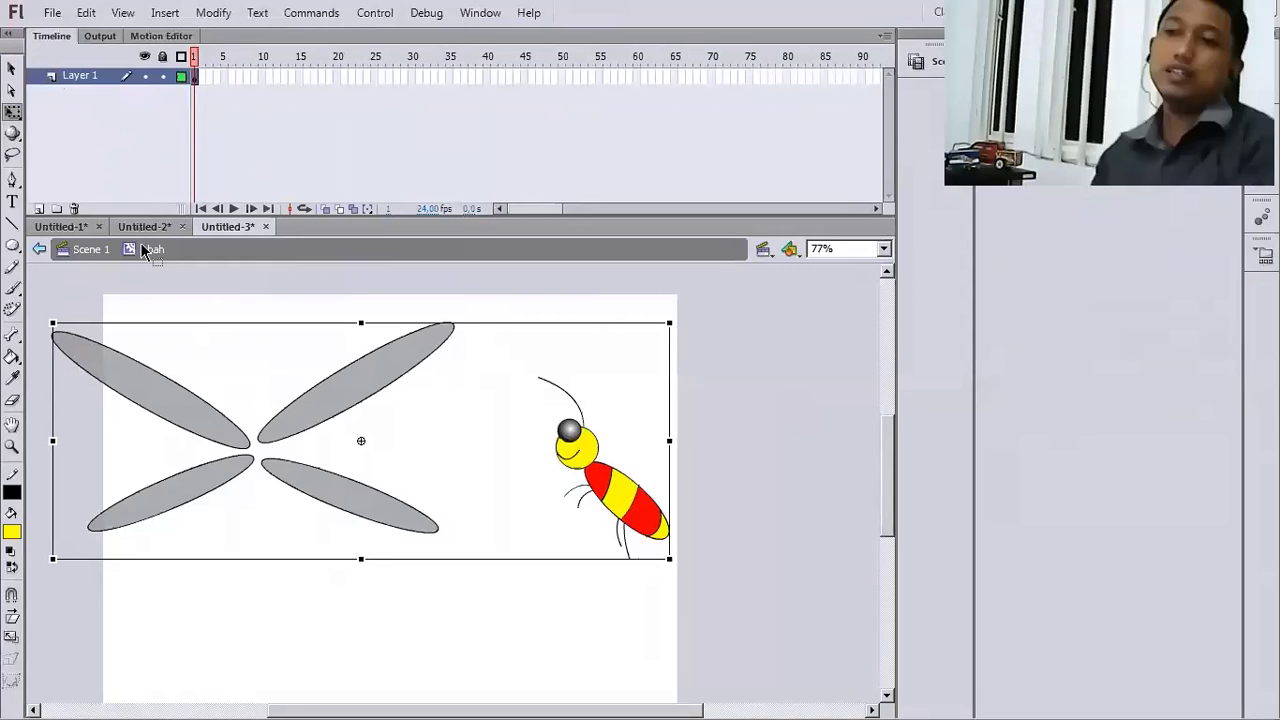
left_click(690, 385)
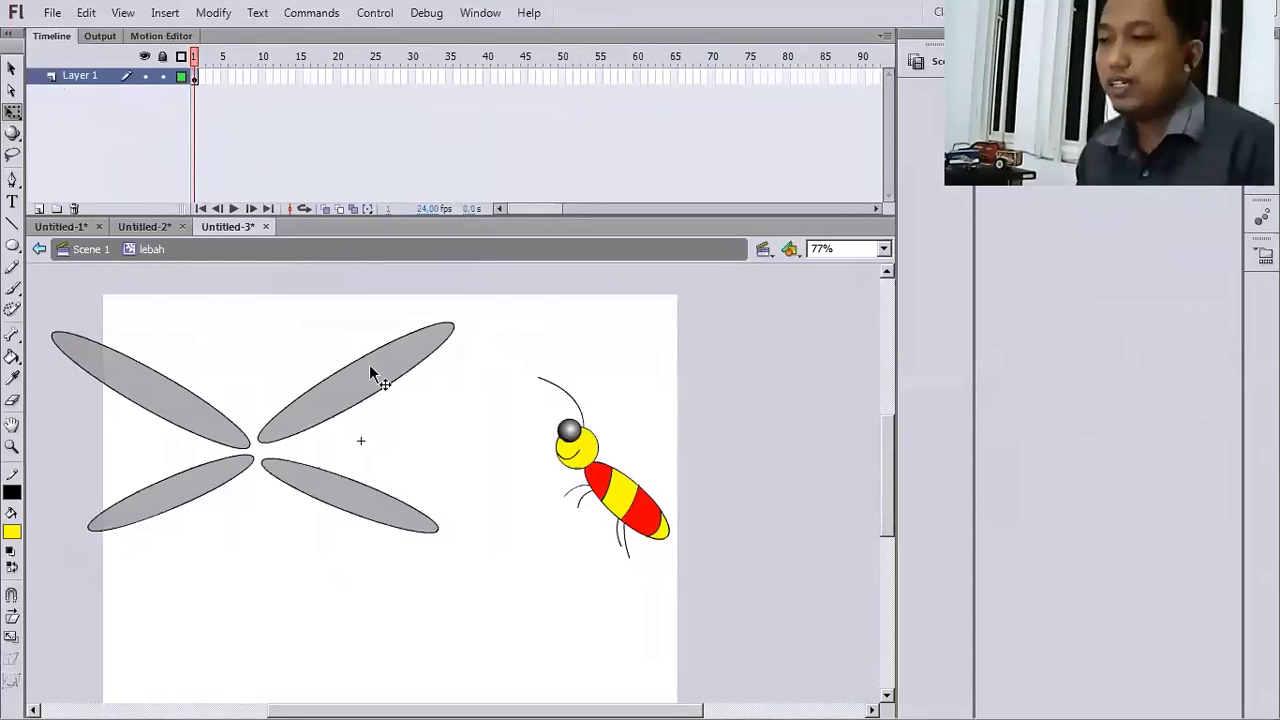
left_click(215, 420)
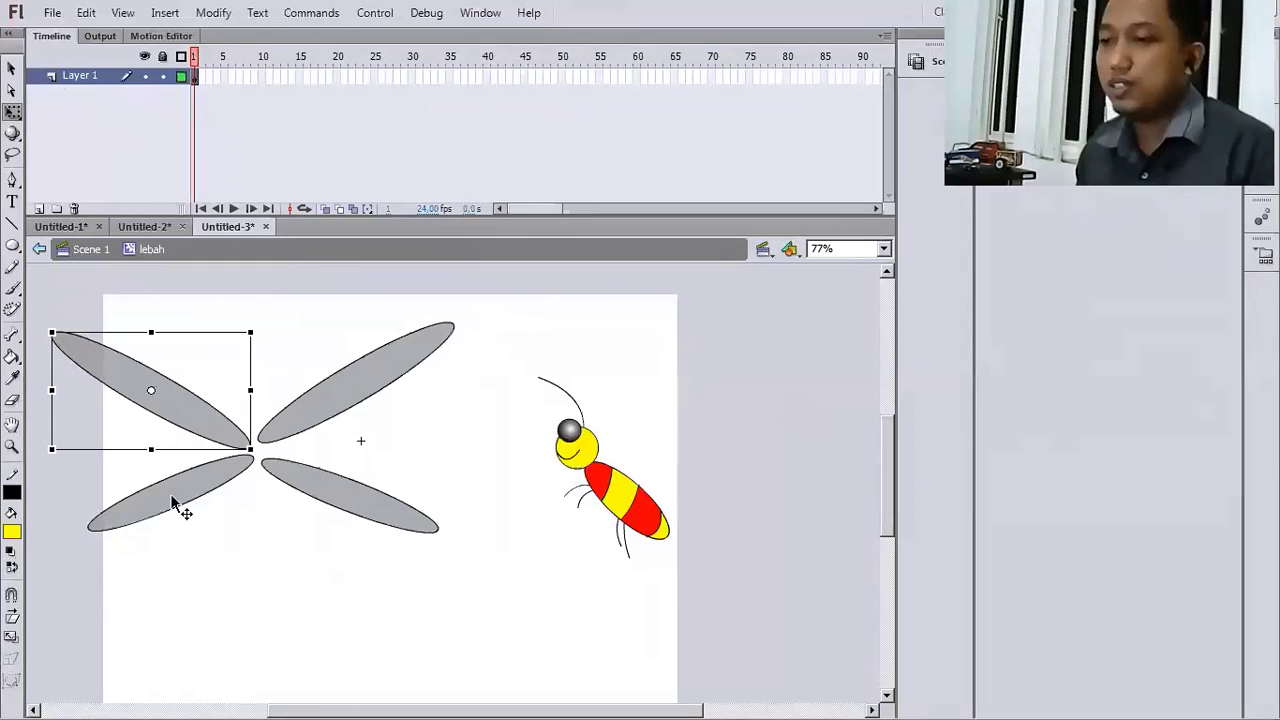
left_click(172, 500)
left_click(320, 503)
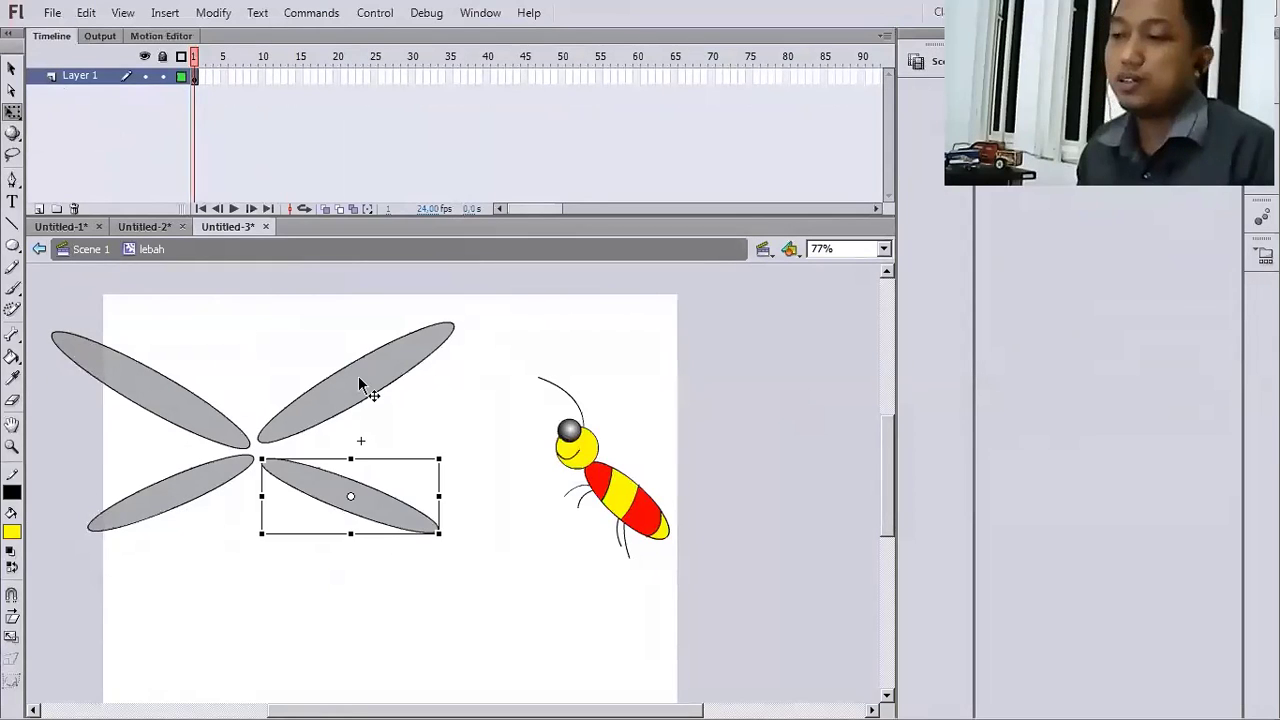
left_click(361, 386)
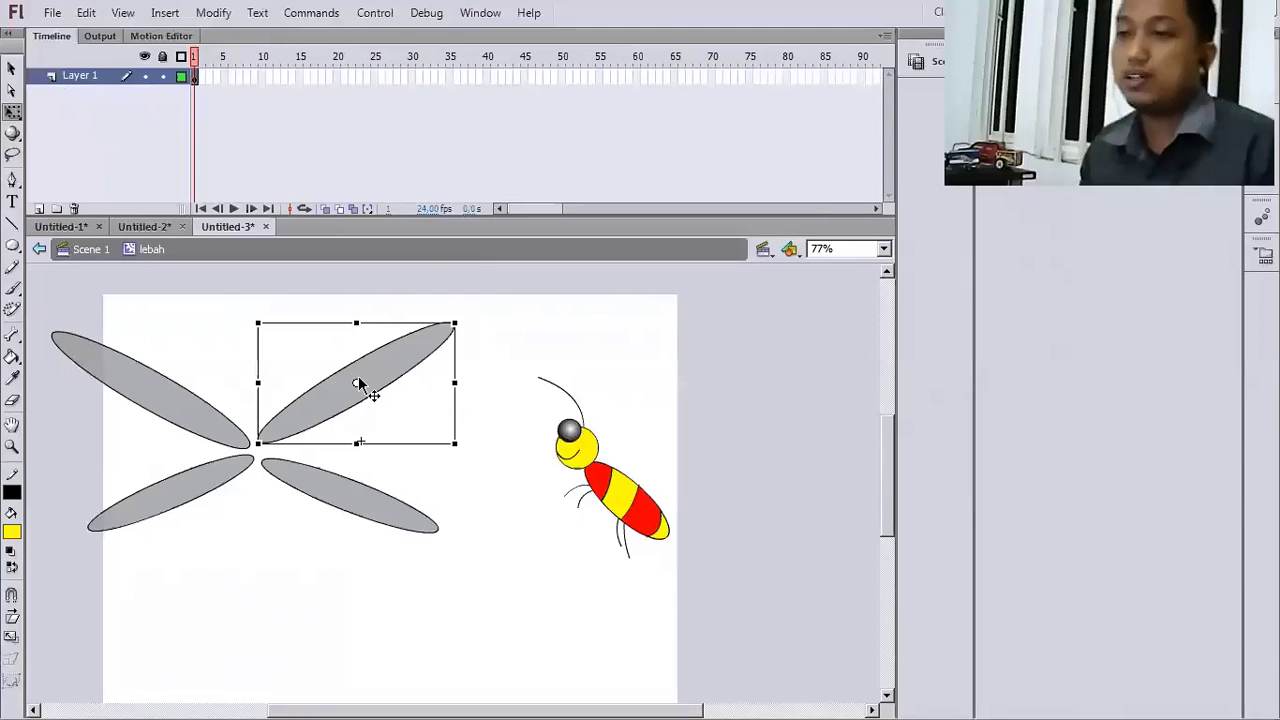
- Distribute the four wings and the insect body to separate layers and delete the emptied Layer 1
left_click(614, 370)
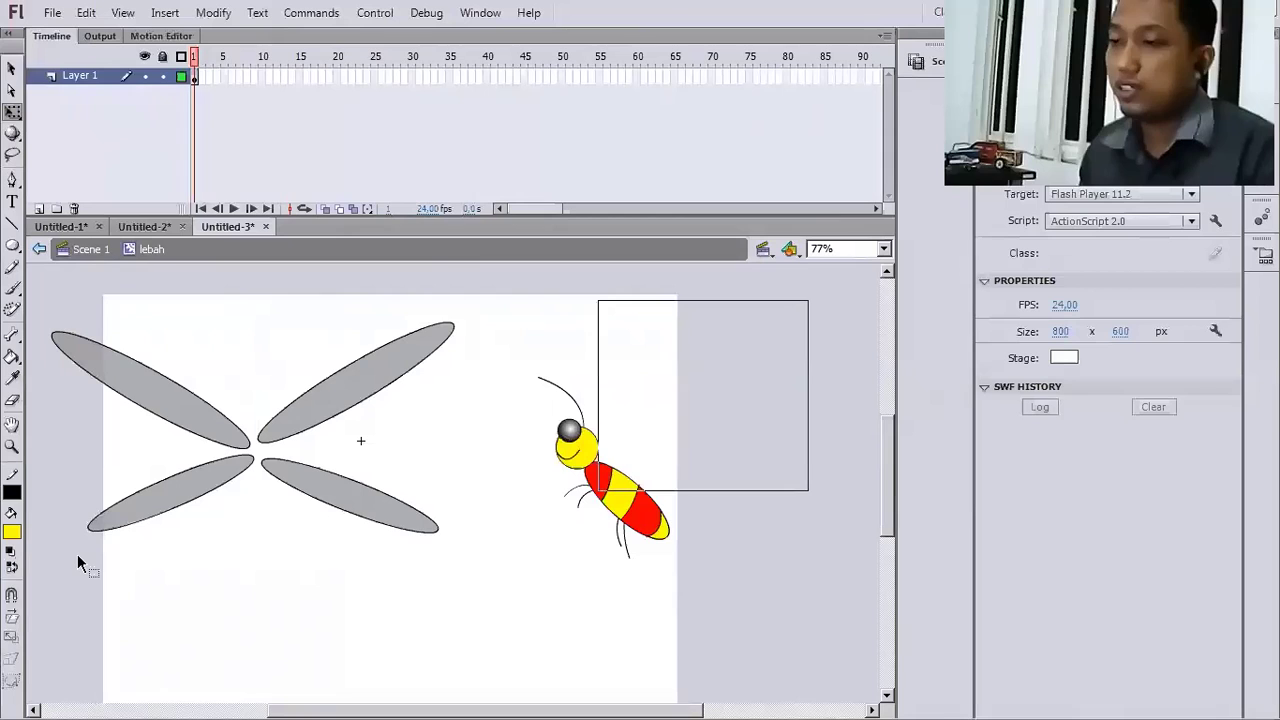
left_click_drag(78, 563, 60, 570)
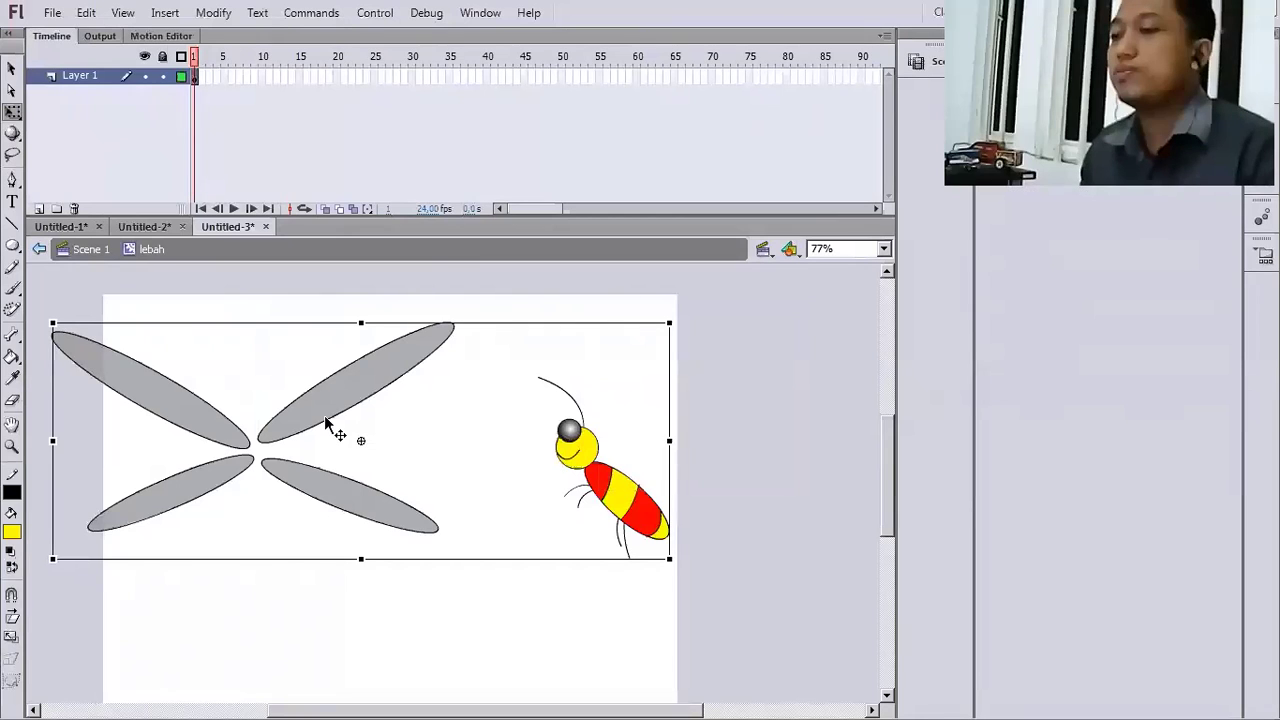
right_click(338, 418)
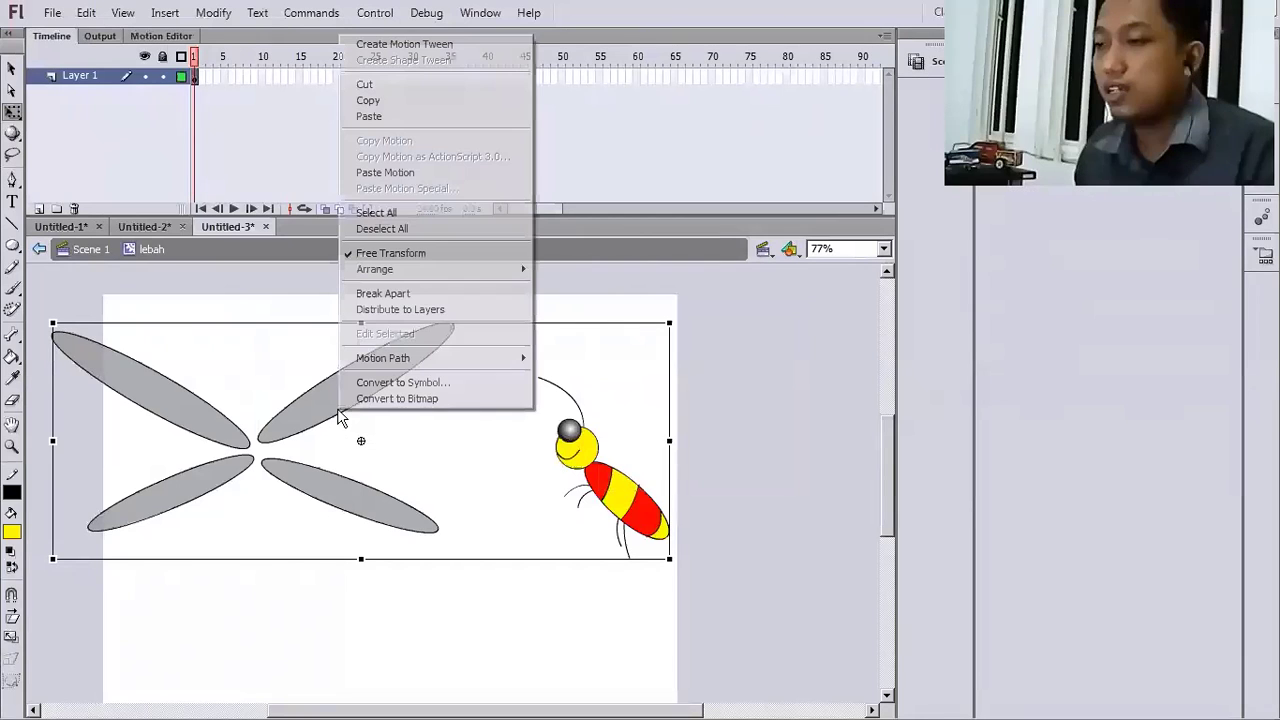
left_click(418, 309)
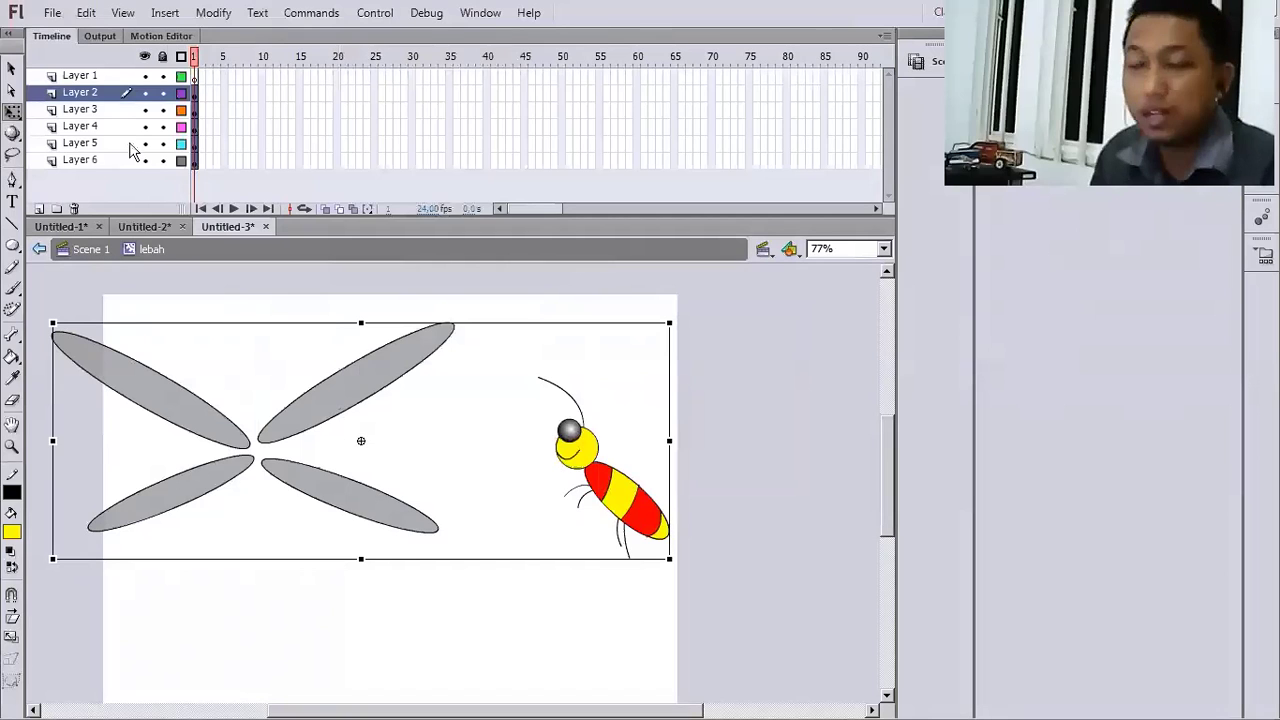
left_click(90, 76)
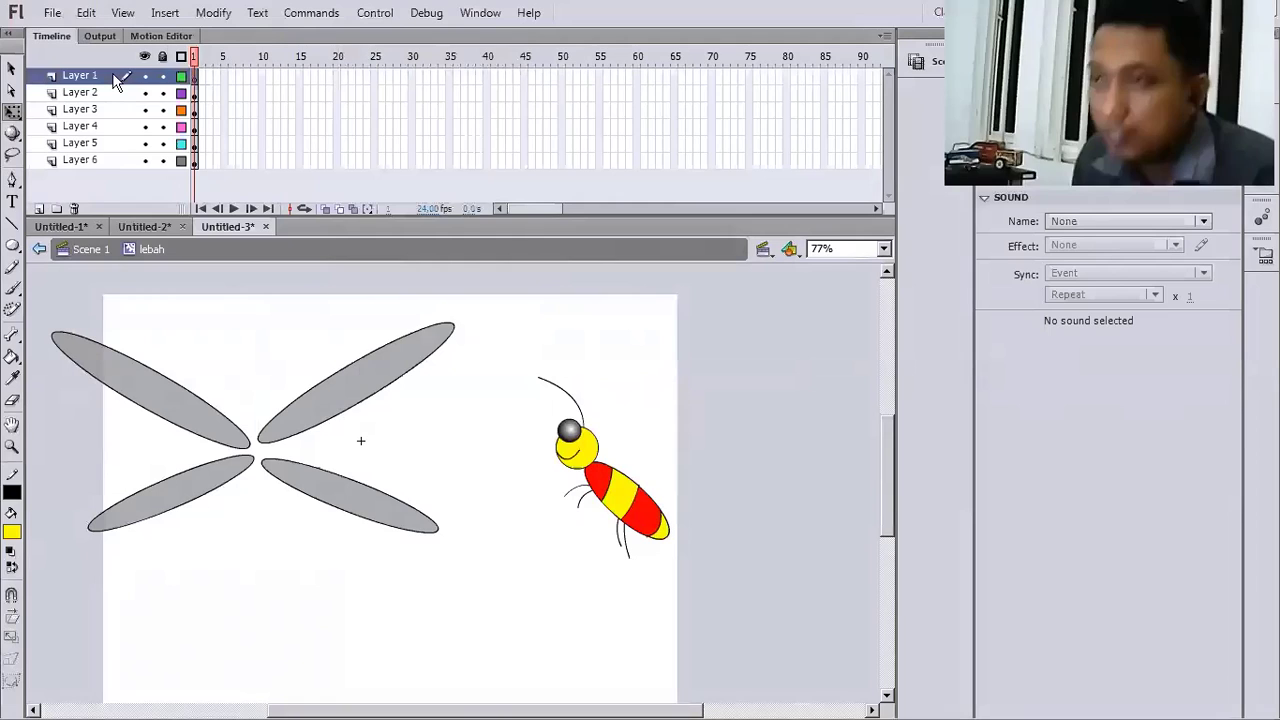
left_click(74, 208)
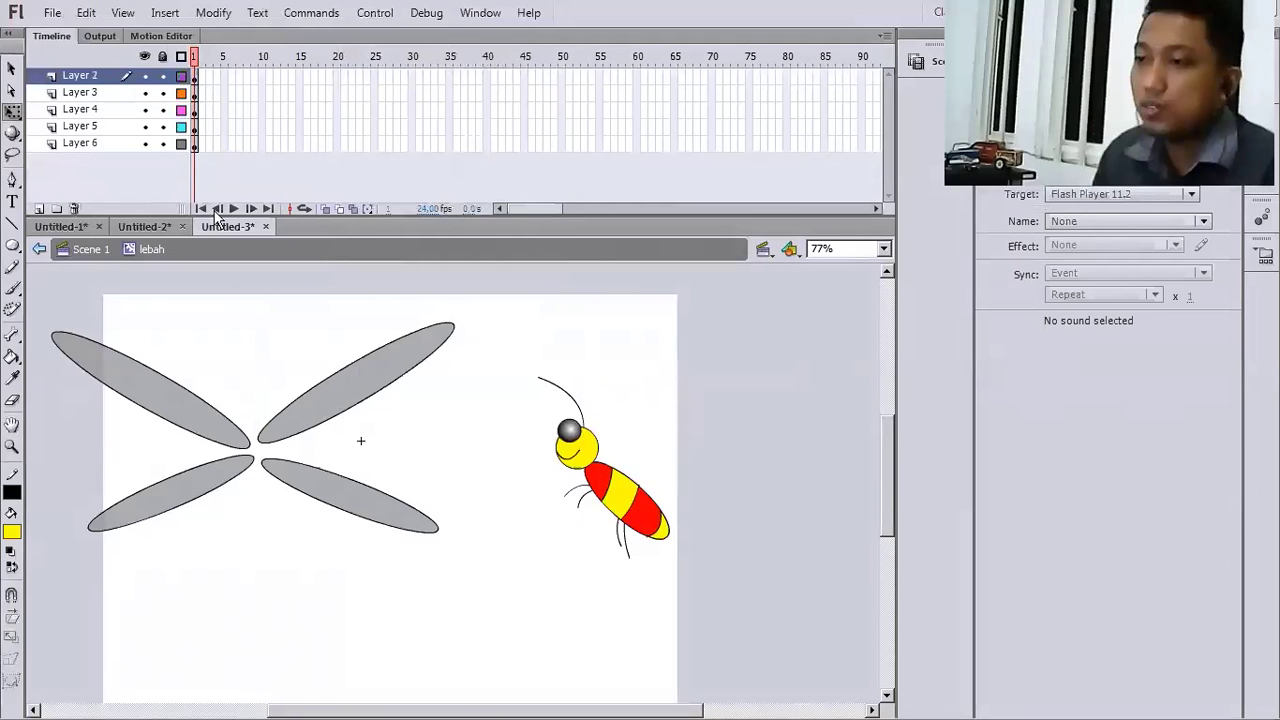
- Check which layers hold the separate parts and rename the insect body's layer, Layer 2, as body
left_click(95, 93)
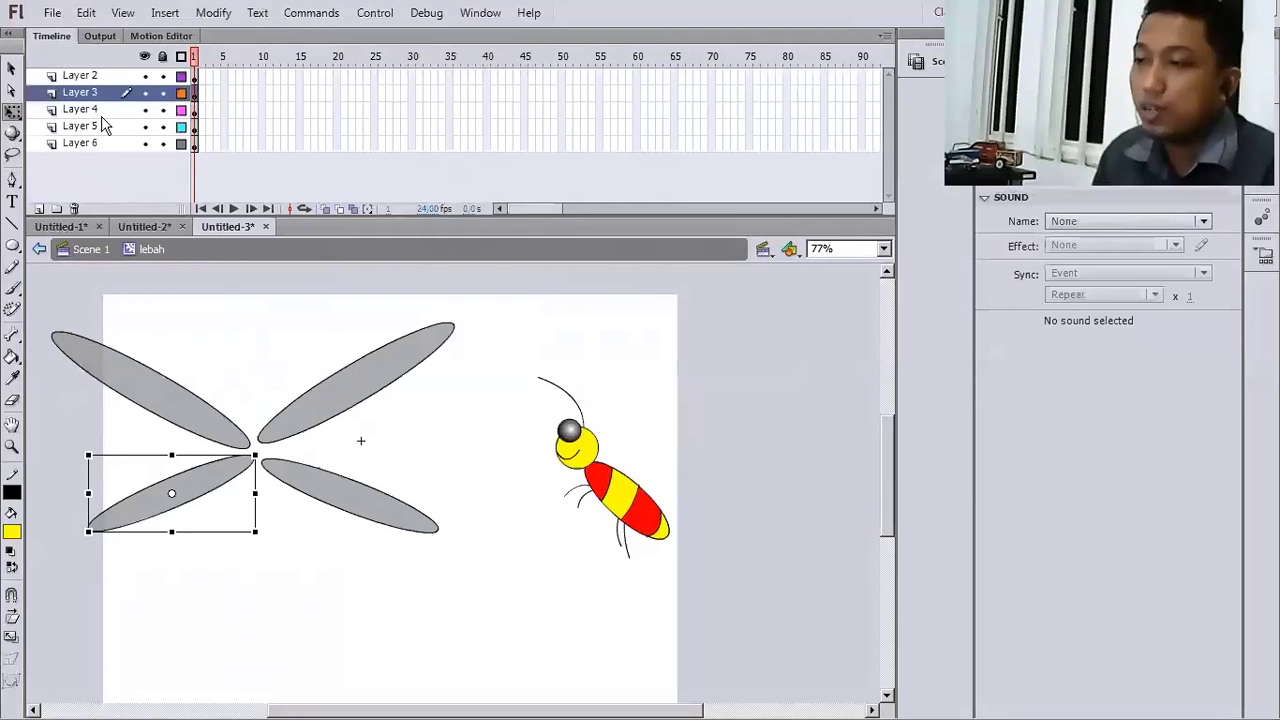
left_click(95, 109)
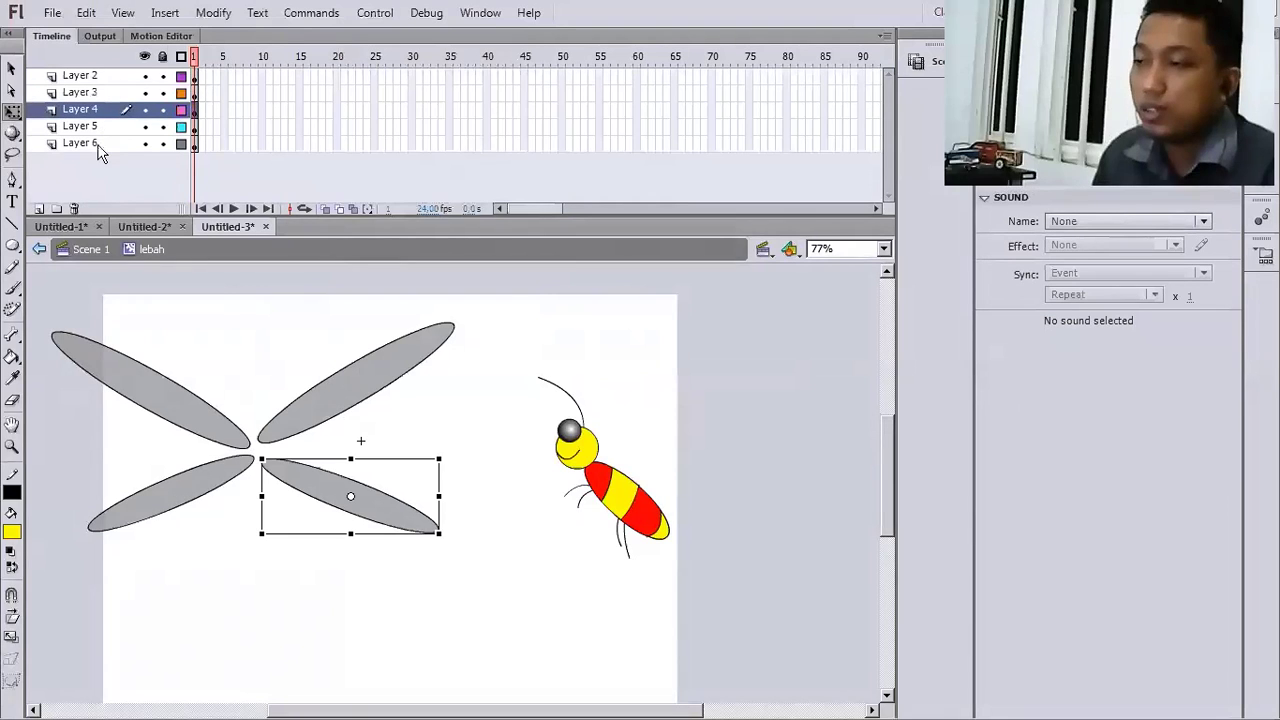
left_click(100, 148)
left_click(637, 499)
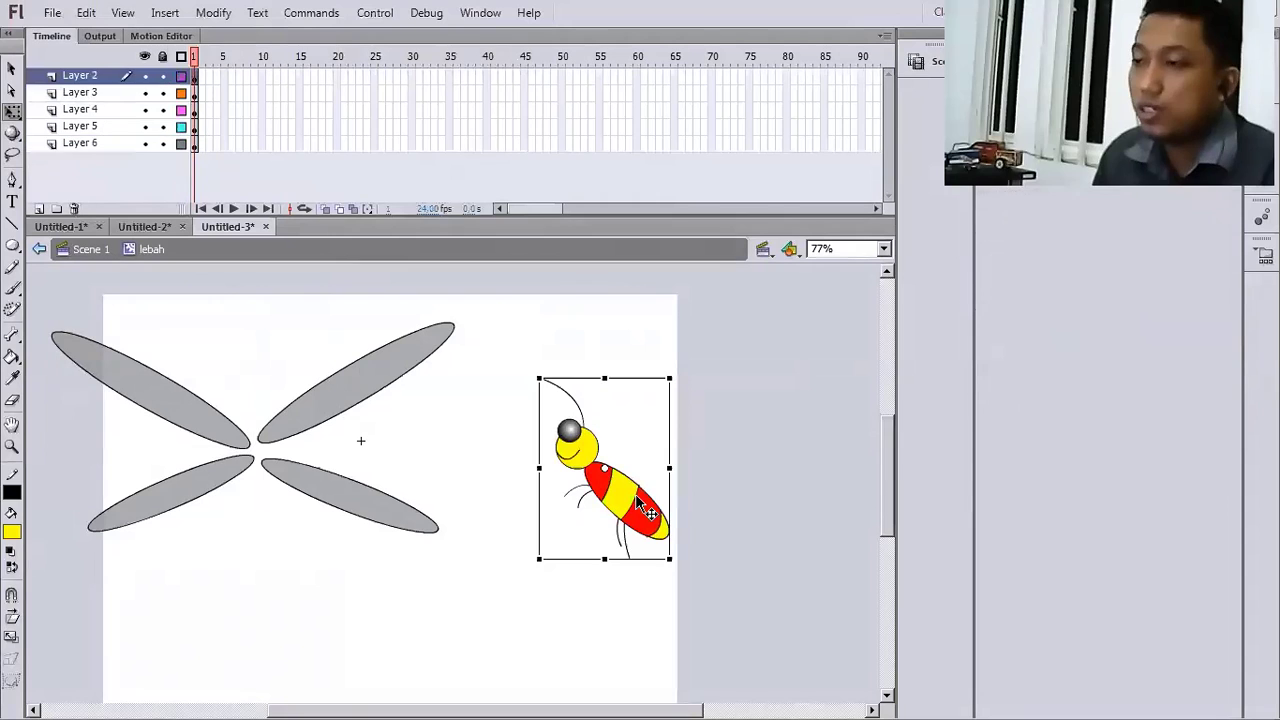
double_click(92, 76)
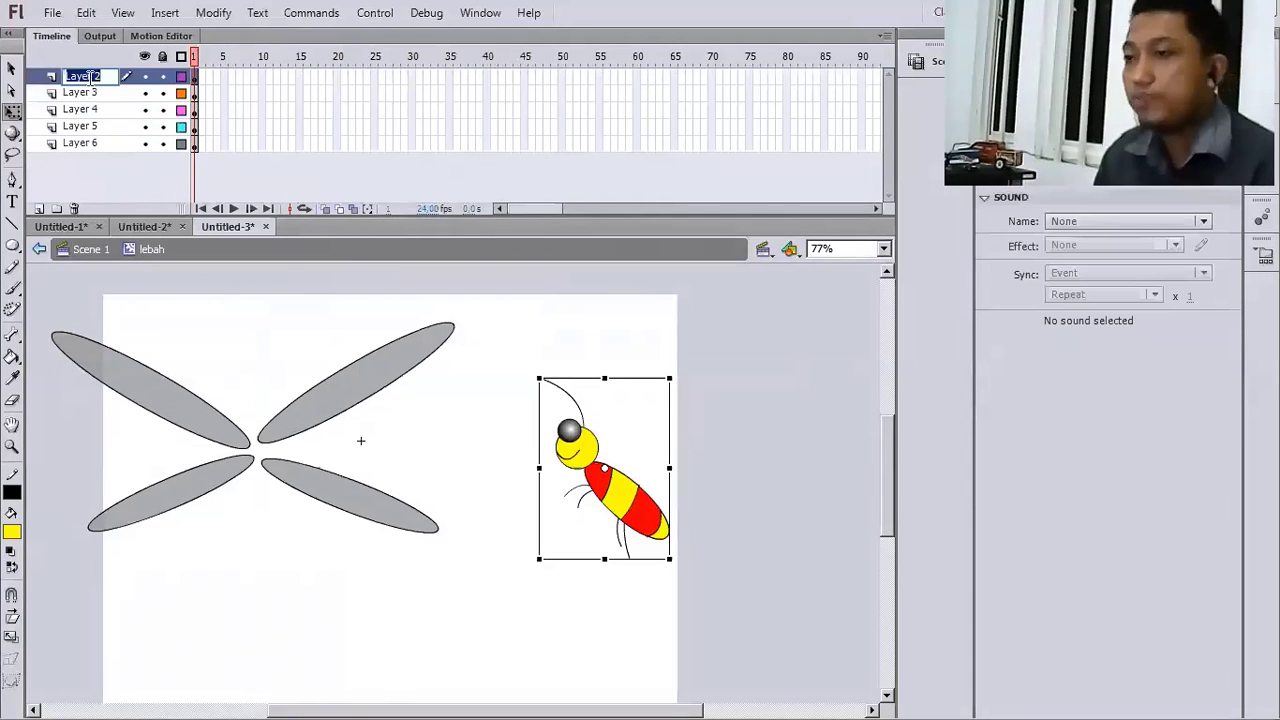
type("bod")
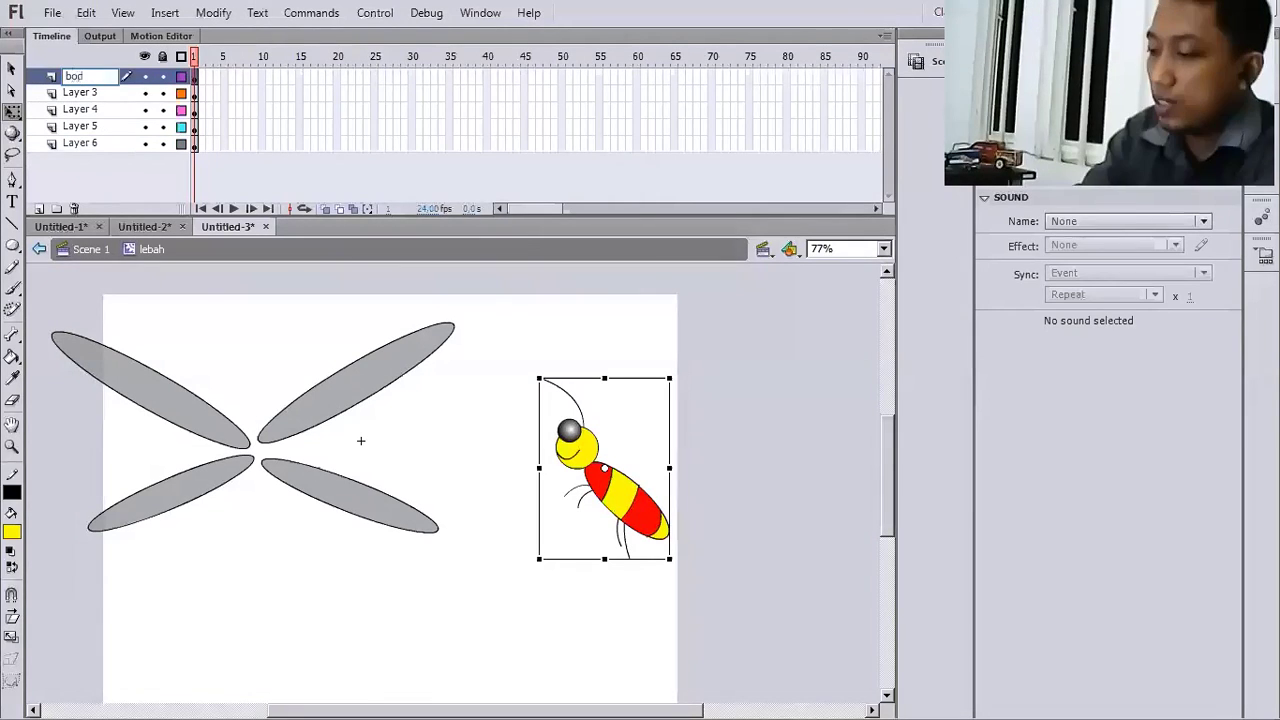
type("y")
key("Return")
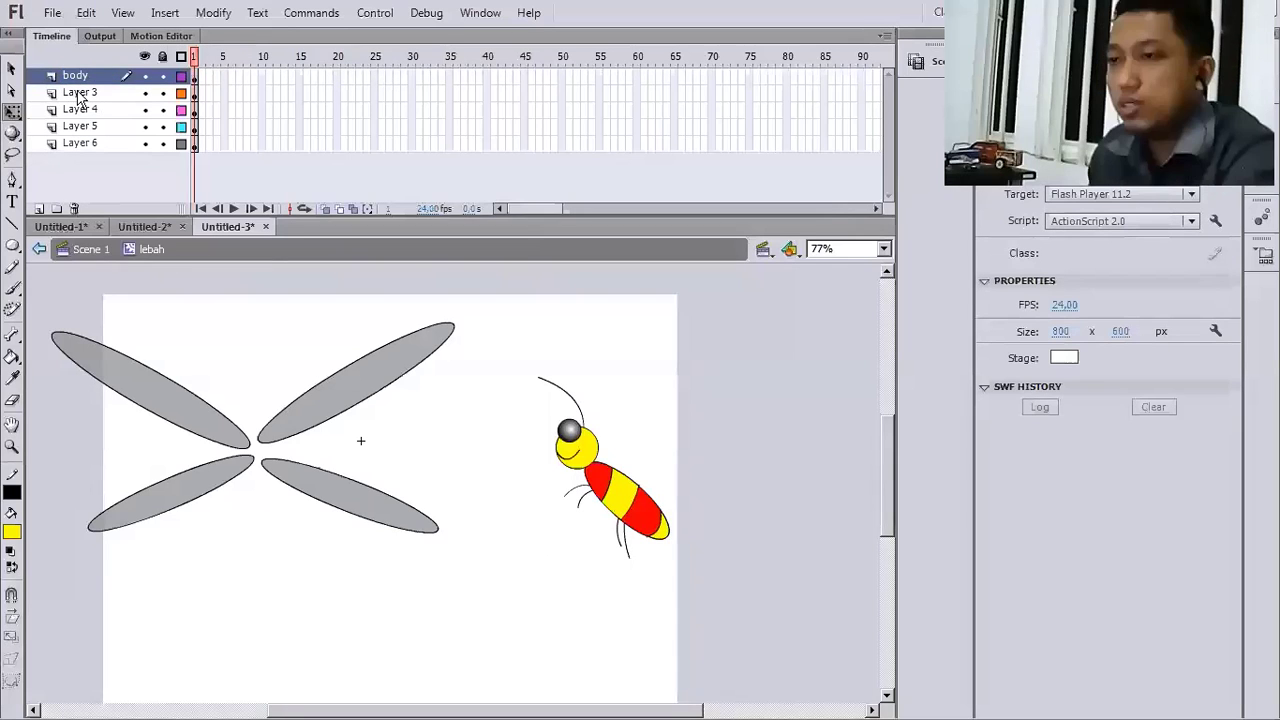
- Rename Layer 3, which holds the lower-left wing, as sy-1
left_click(80, 97)
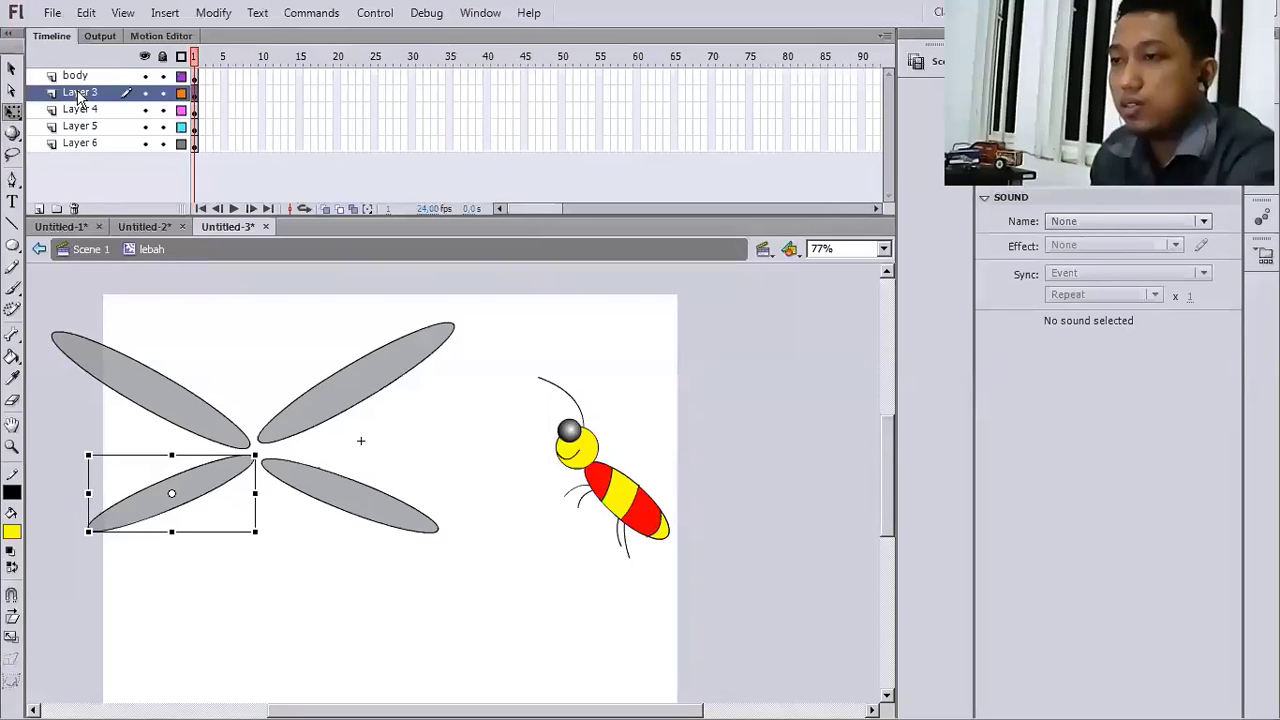
double_click(80, 93)
type("s")
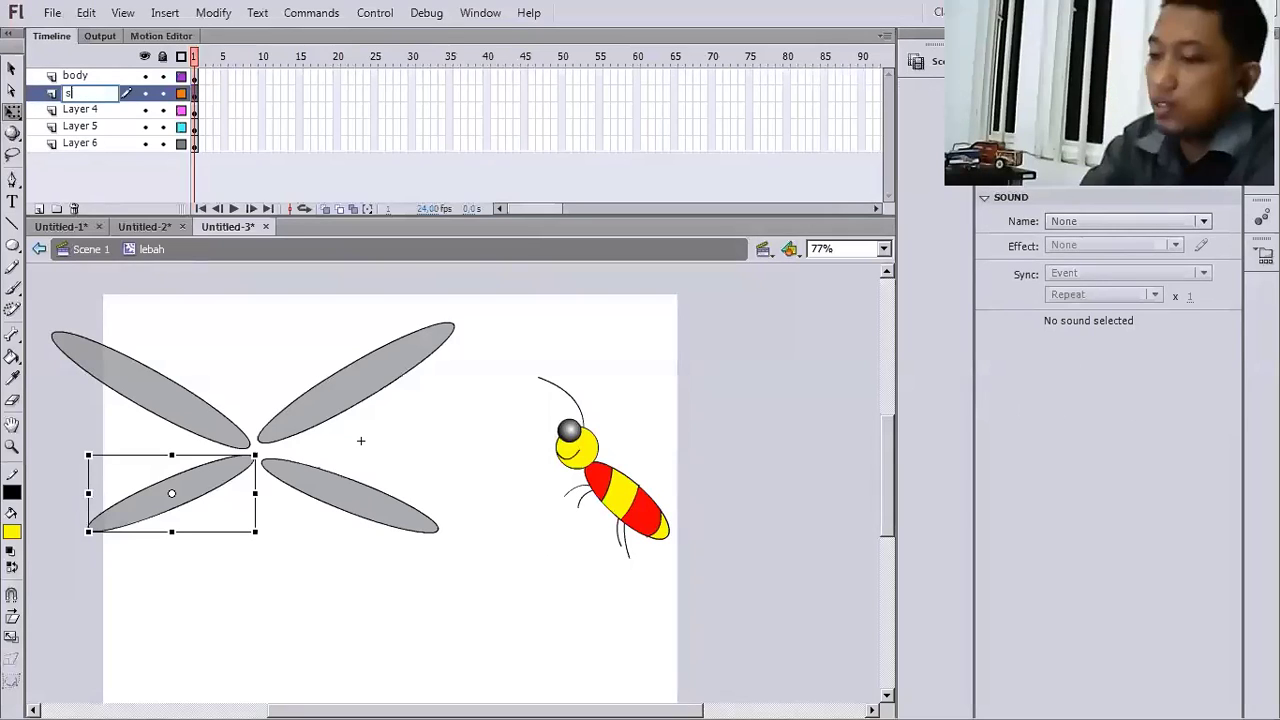
type("y-")
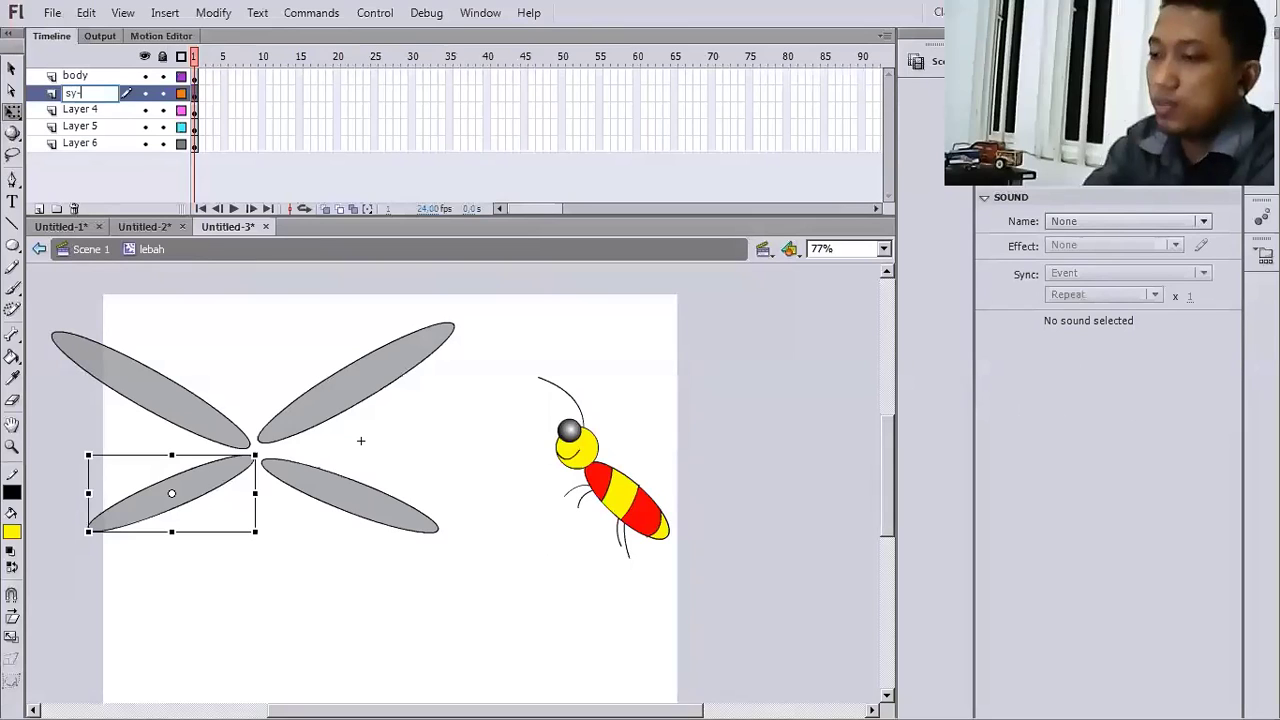
type("1")
key("Return")
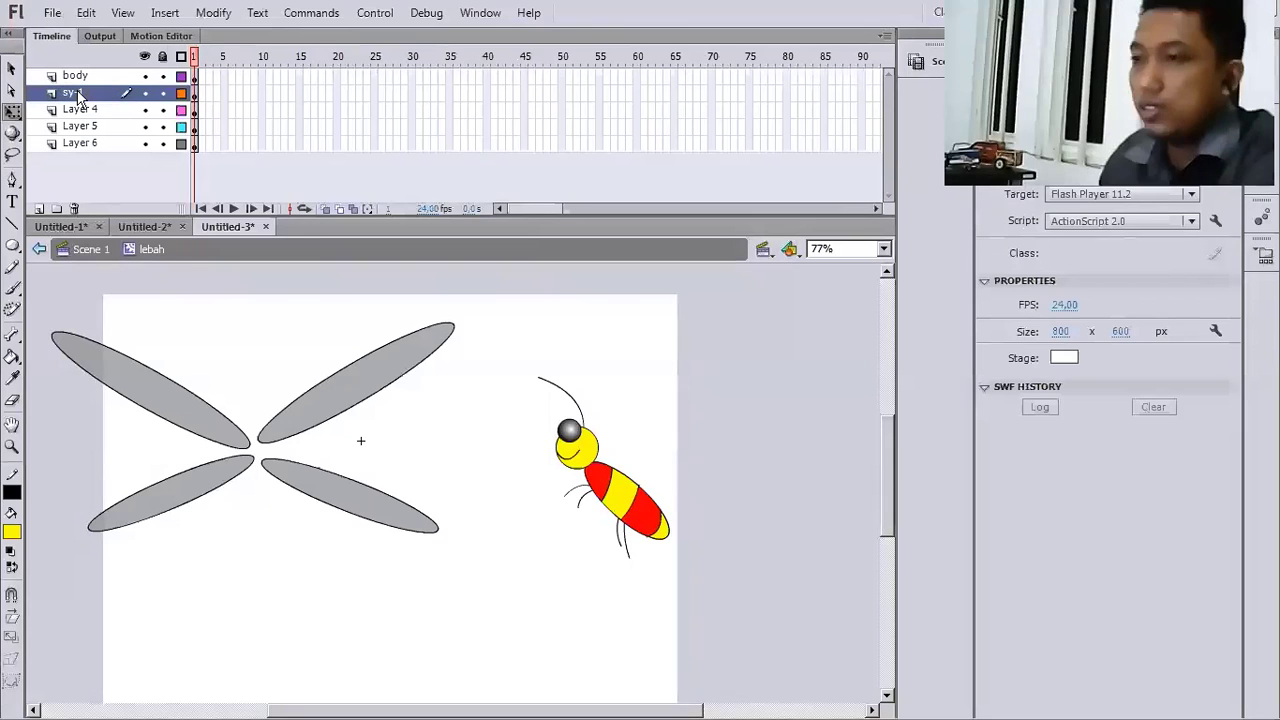
- Rename Layer 4, which holds the lower-right wing, as sy-2
left_click(95, 110)
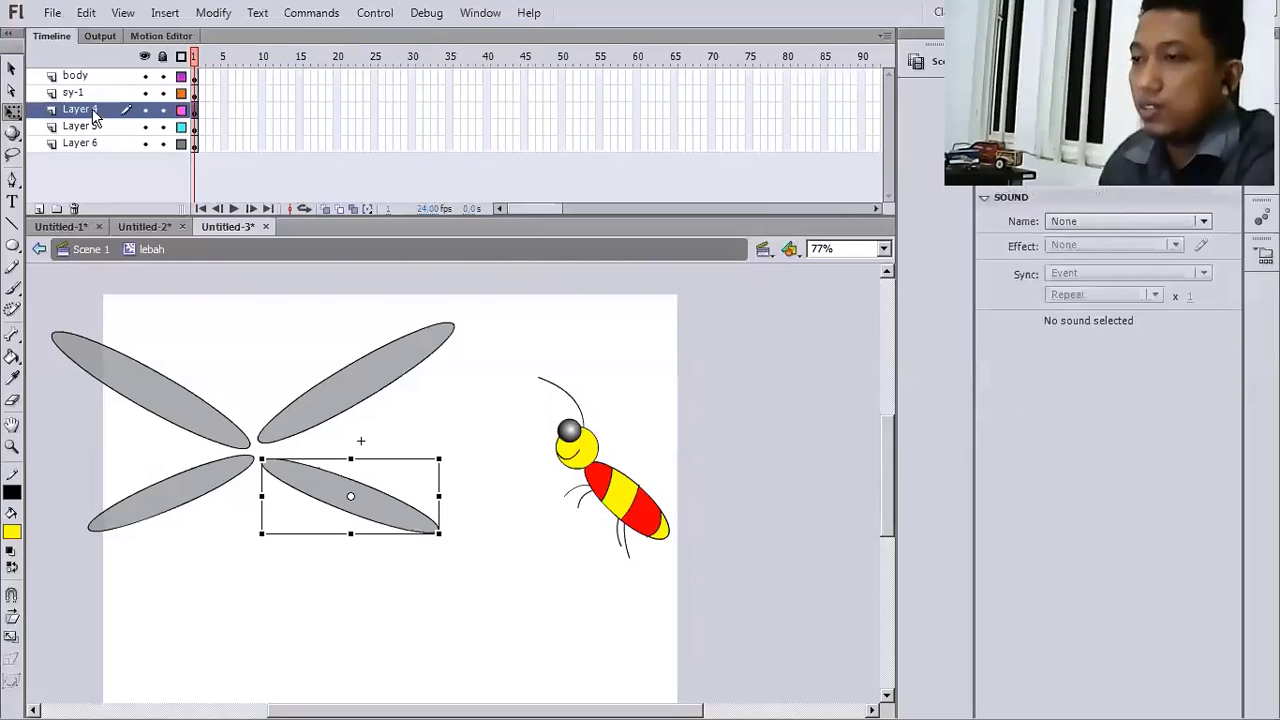
double_click(94, 111)
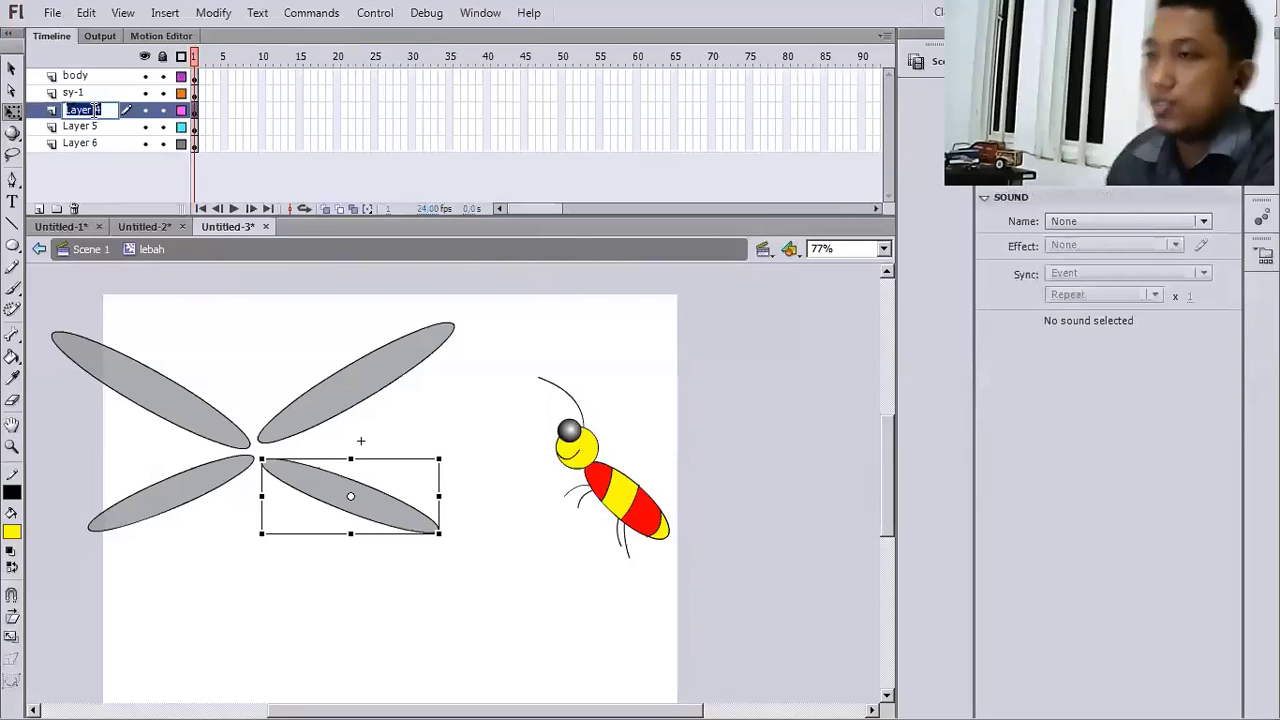
type("sy")
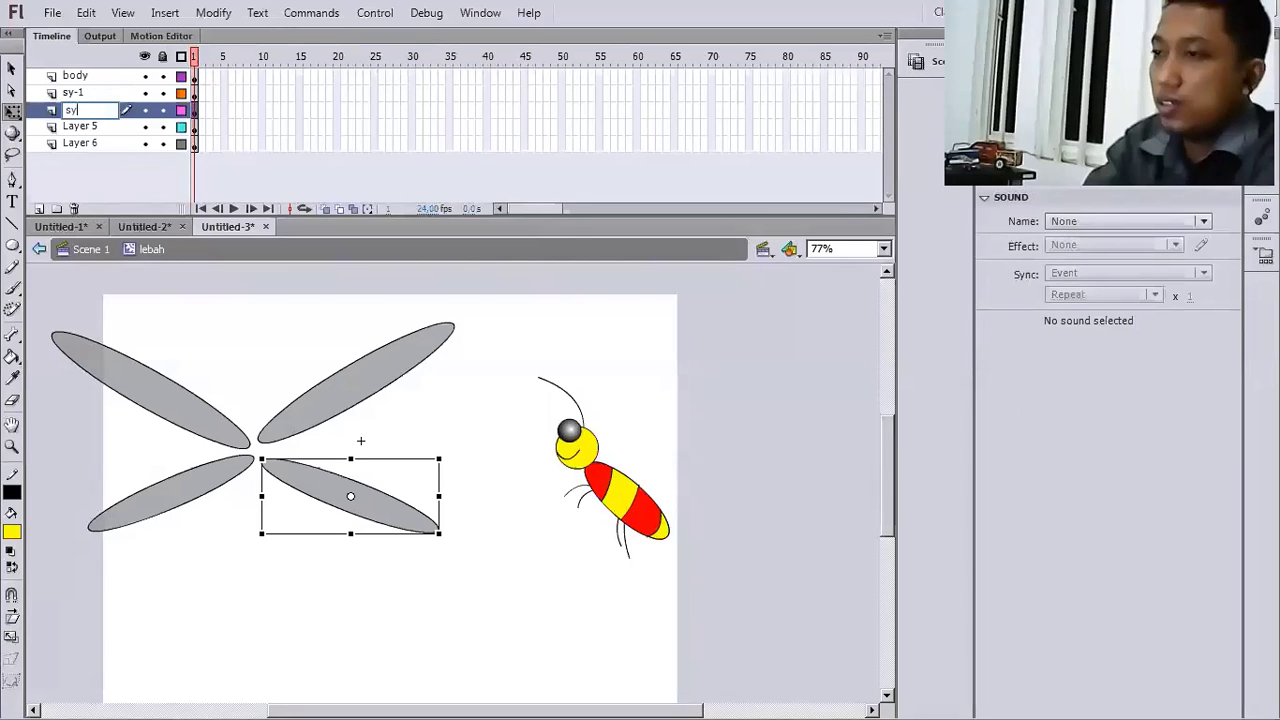
type("-2")
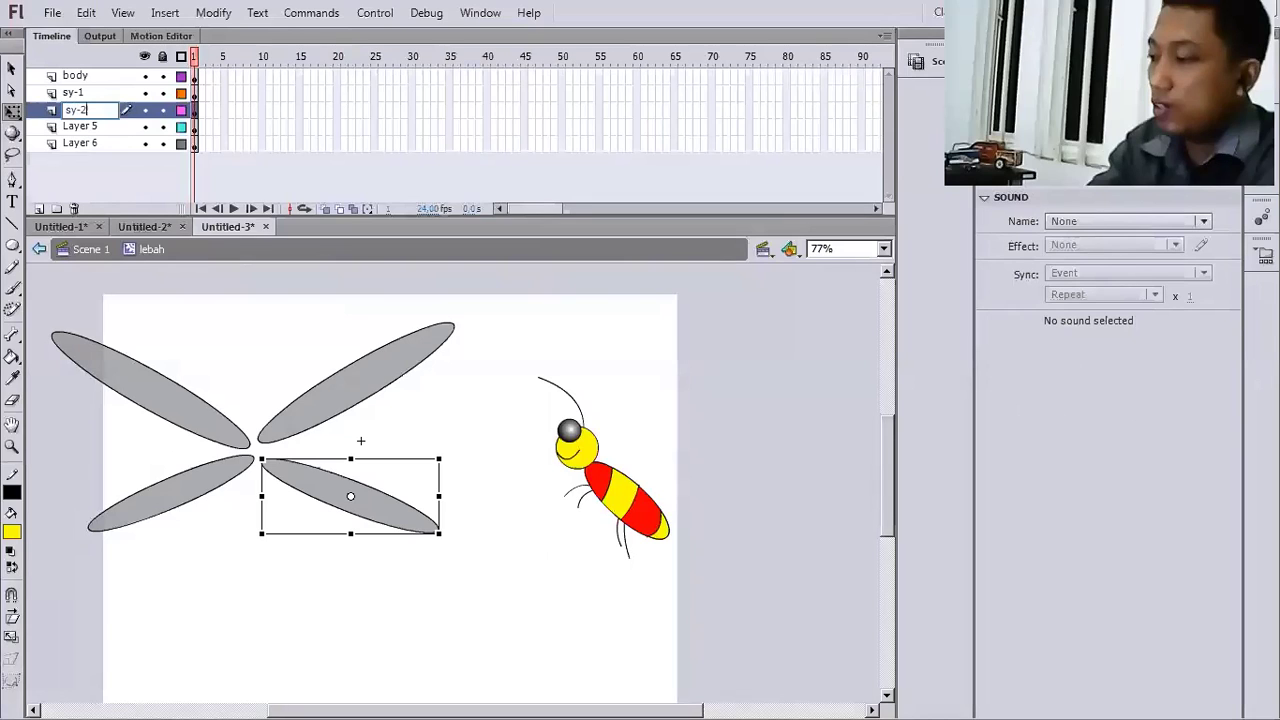
type("2")
key("BackSpace")
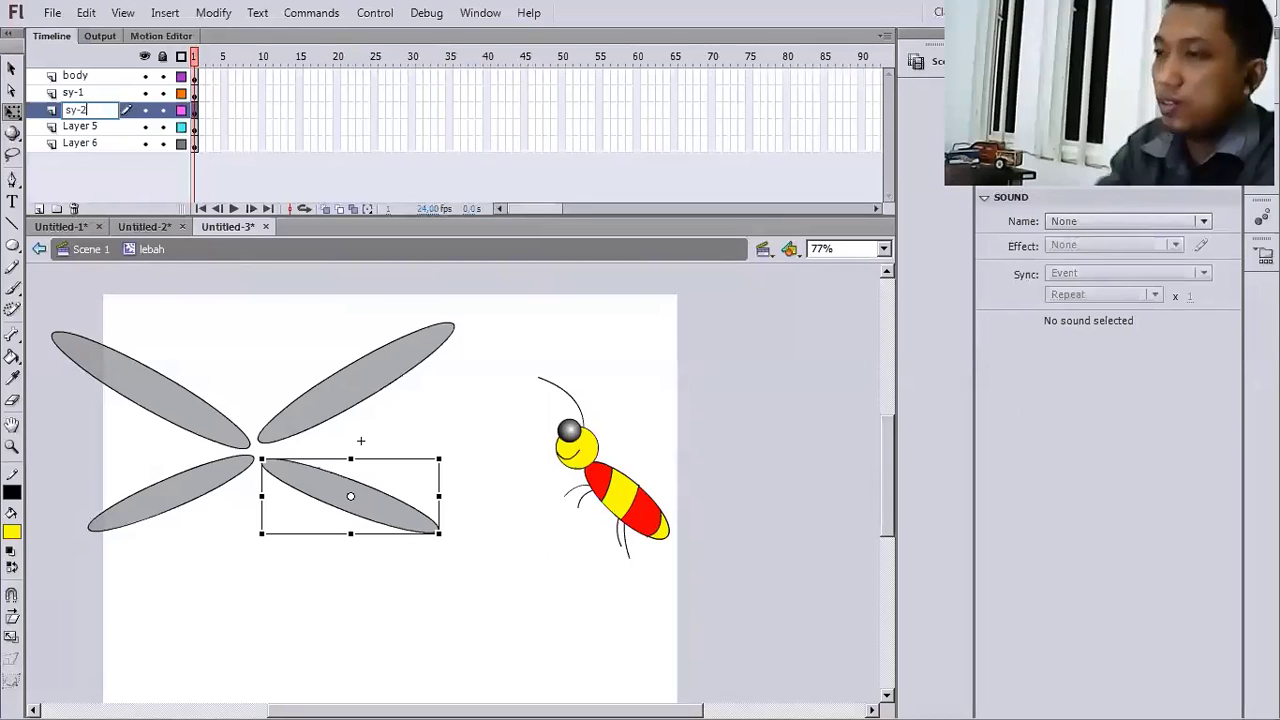
left_click(140, 393)
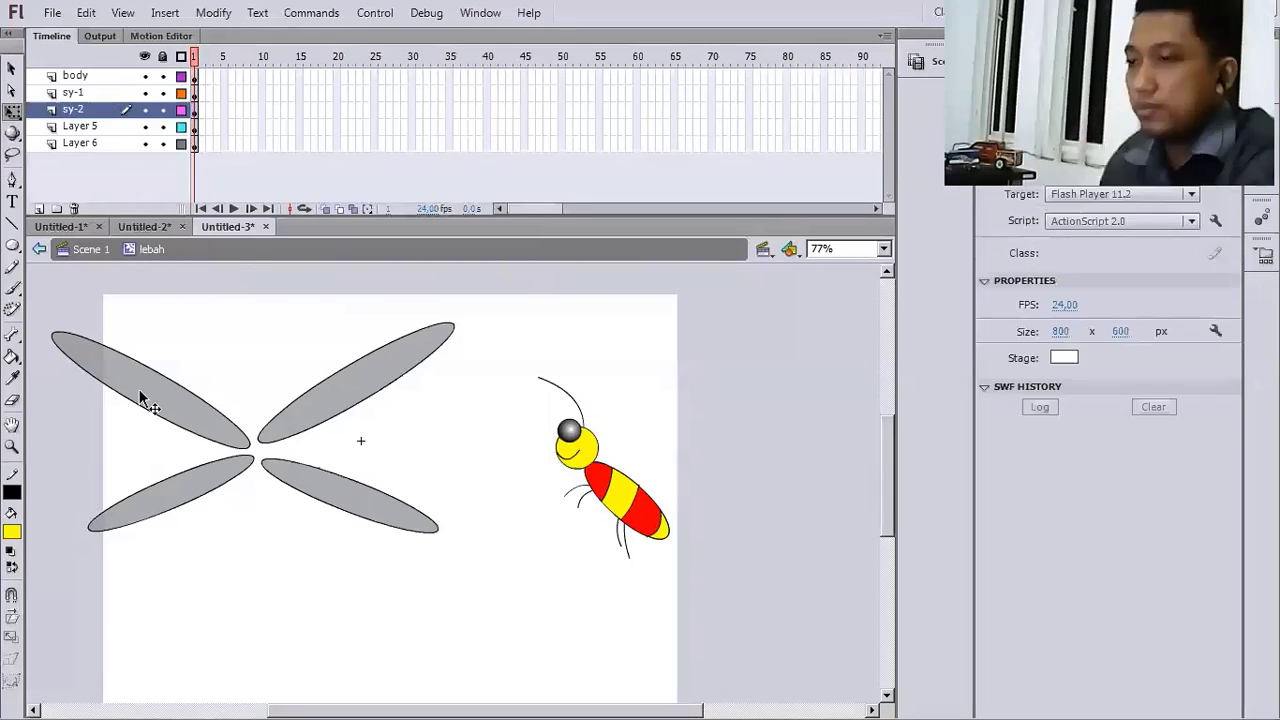
- Rename Layer 5, which holds the upper-right wing, as sy-3
left_click(82, 145)
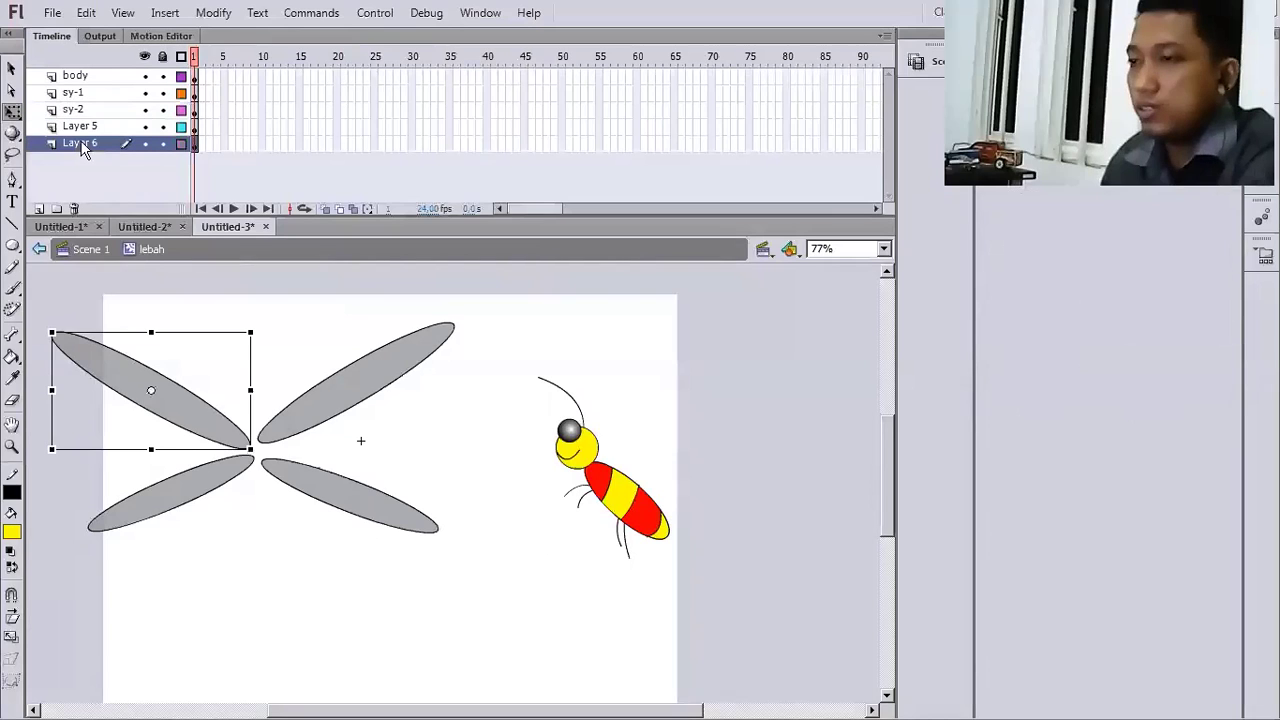
left_click(85, 127)
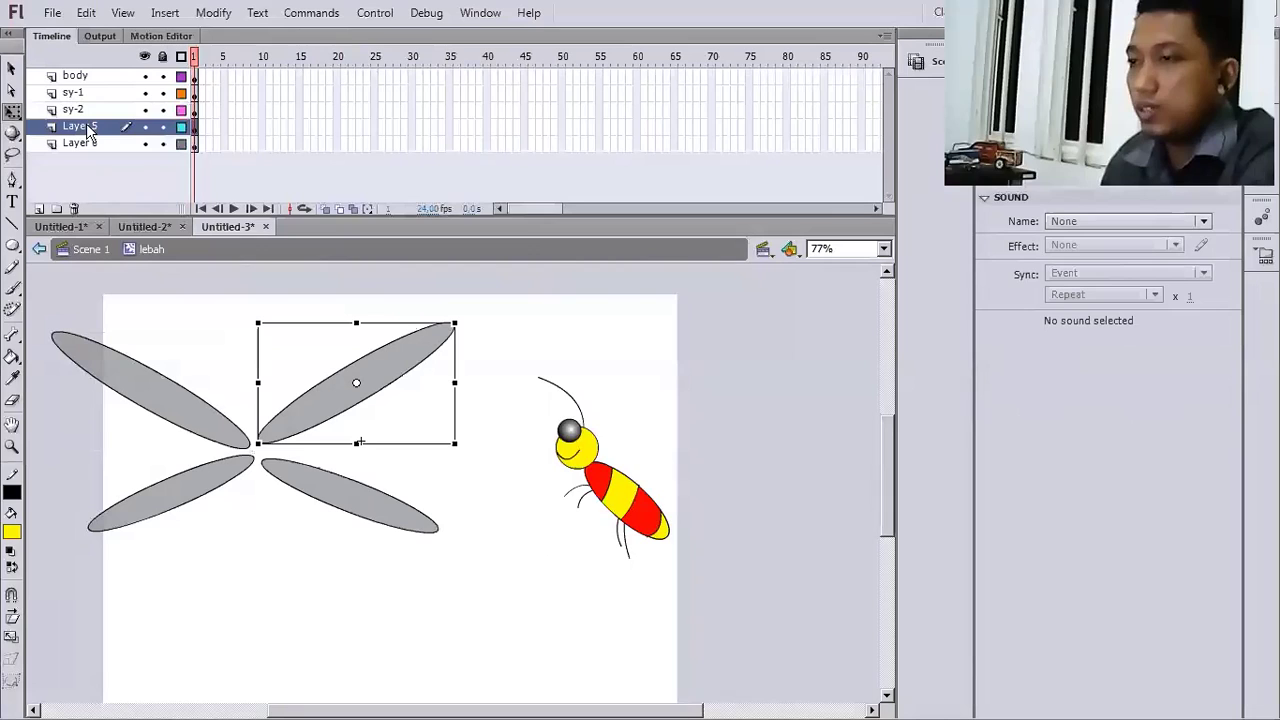
double_click(85, 127)
type("sy")
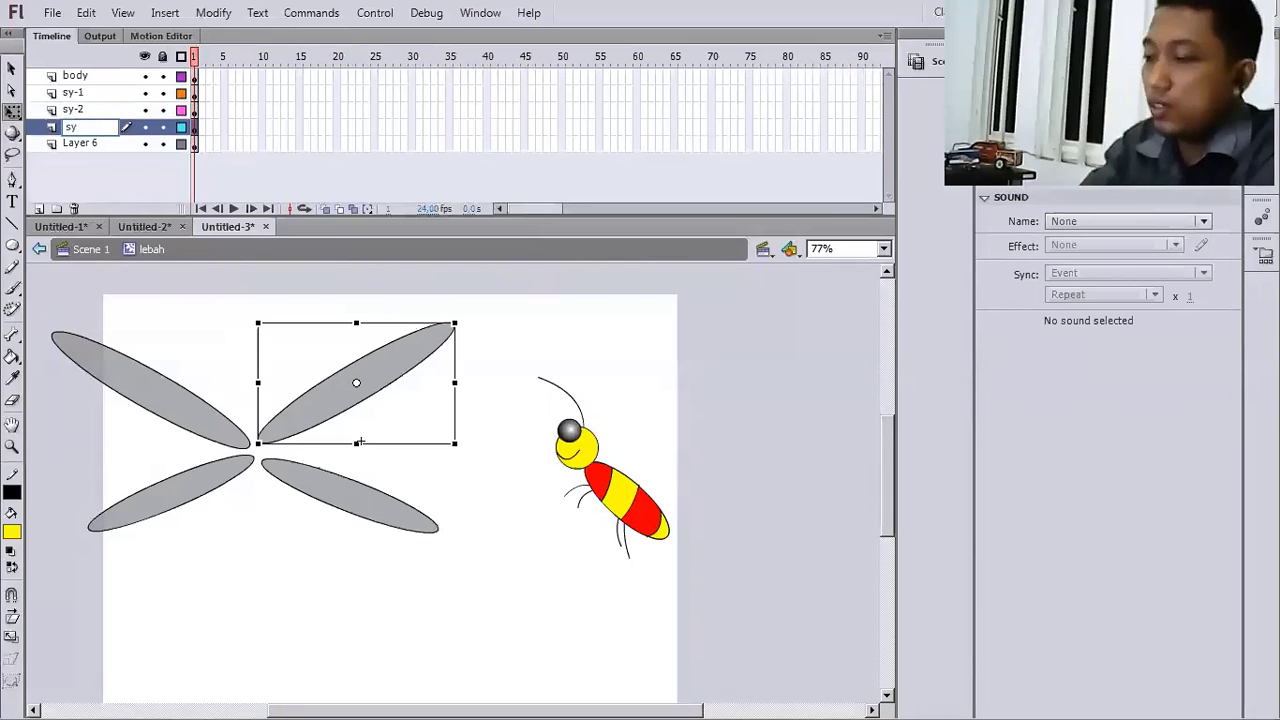
type("-")
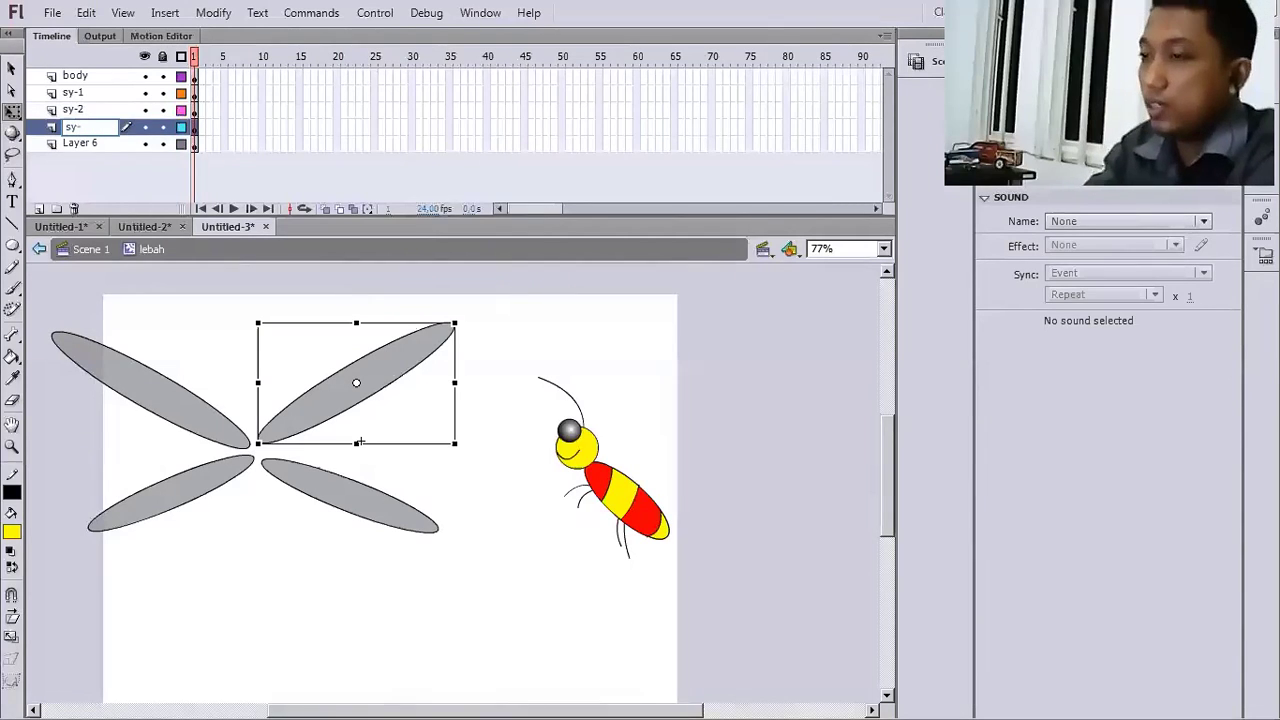
type("3")
left_click(361, 440)
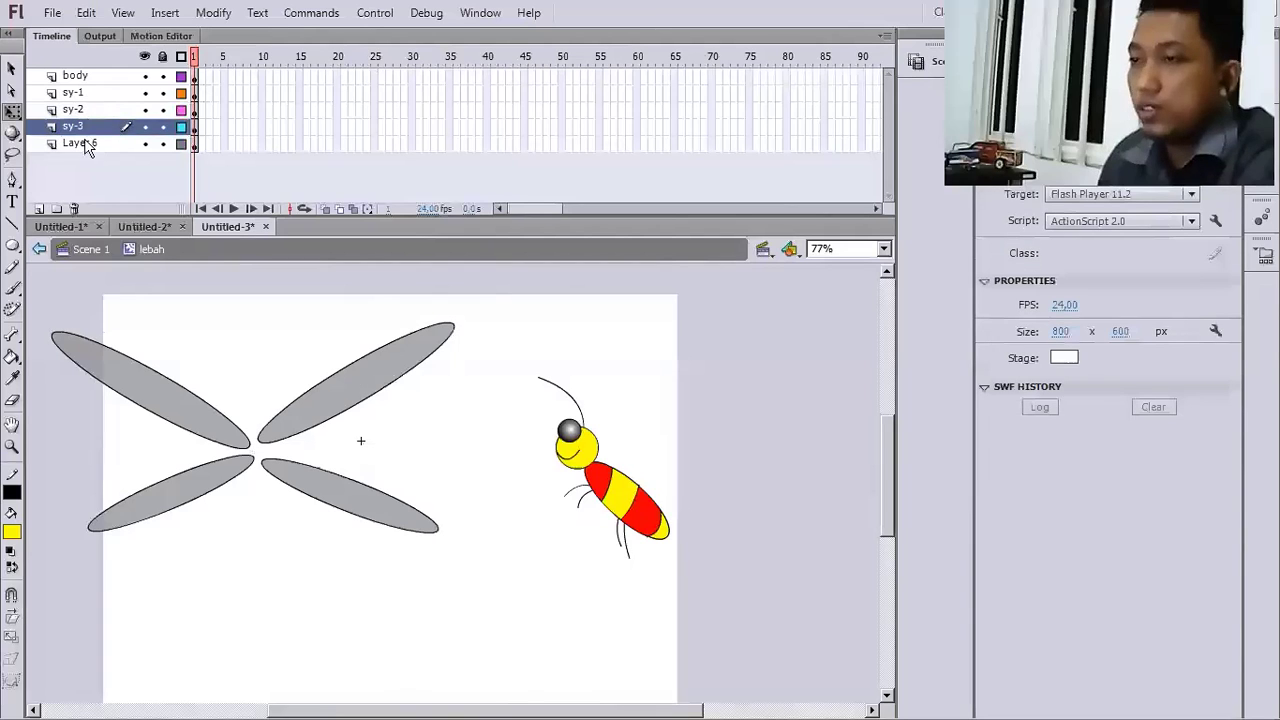
- Rename Layer 6, which holds the upper-left wing, as sy-4
left_click(84, 146)
double_click(83, 145)
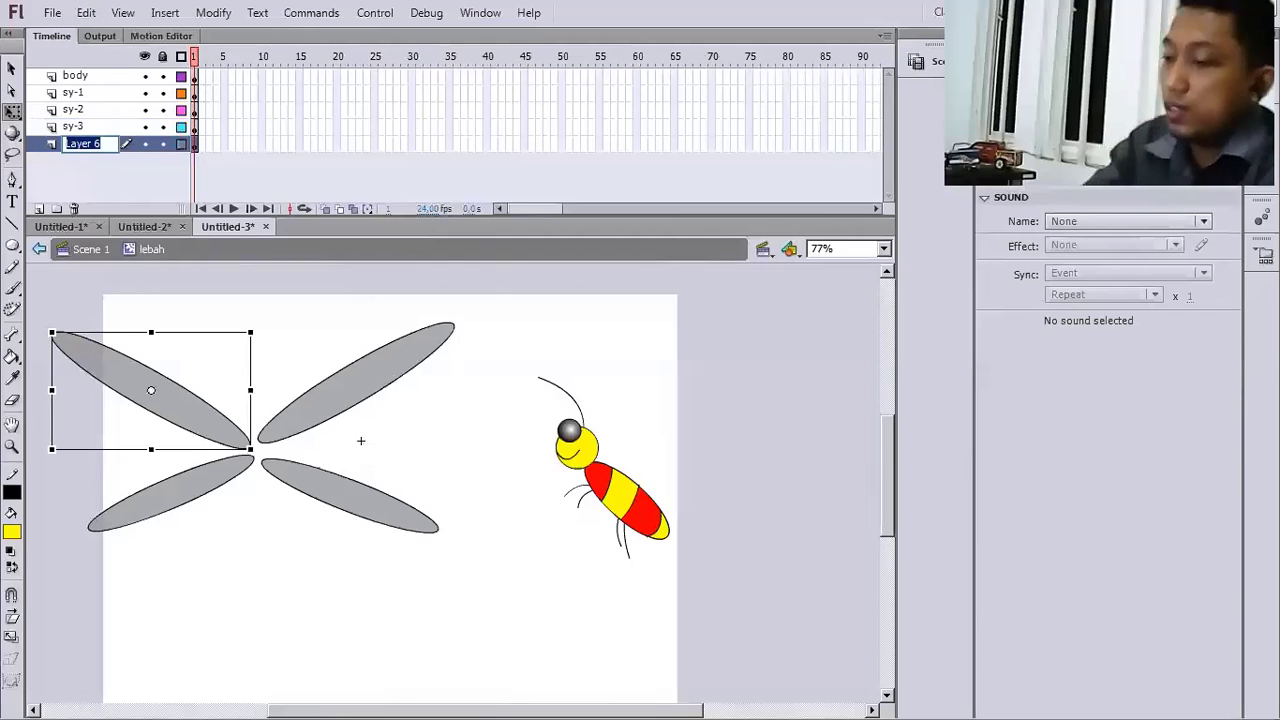
type("sy-")
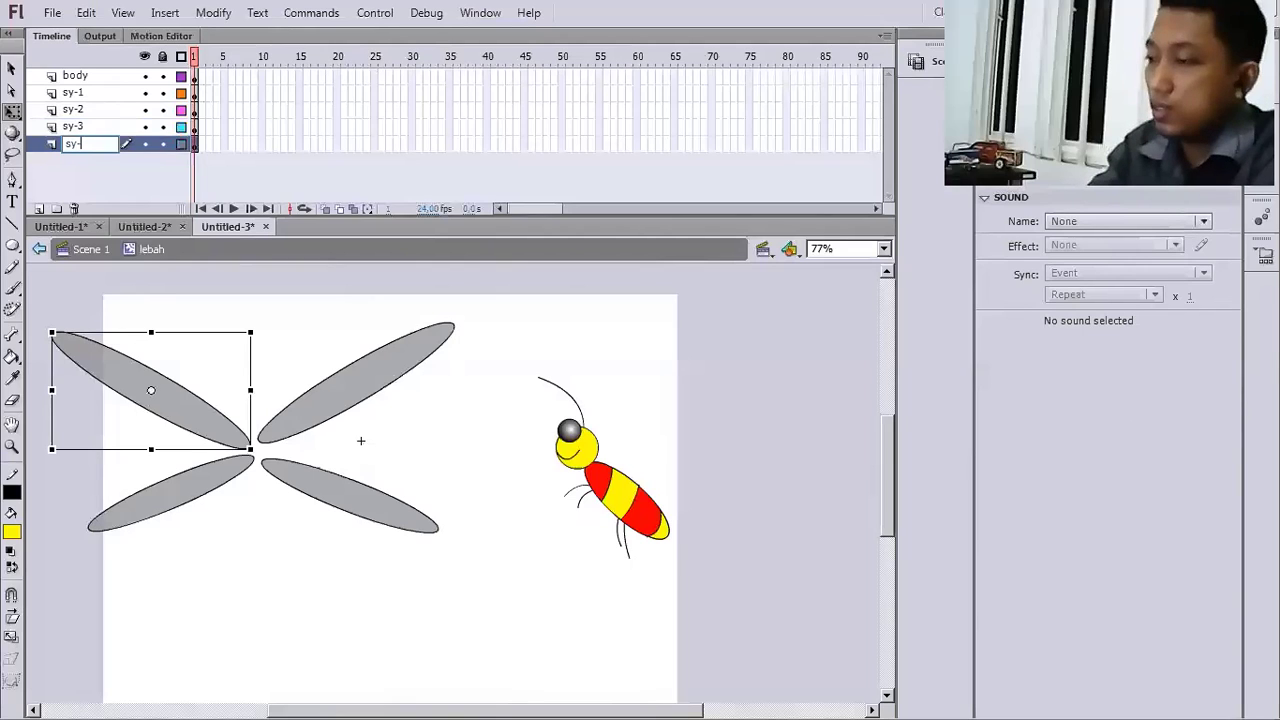
type("4")
left_click(86, 147)
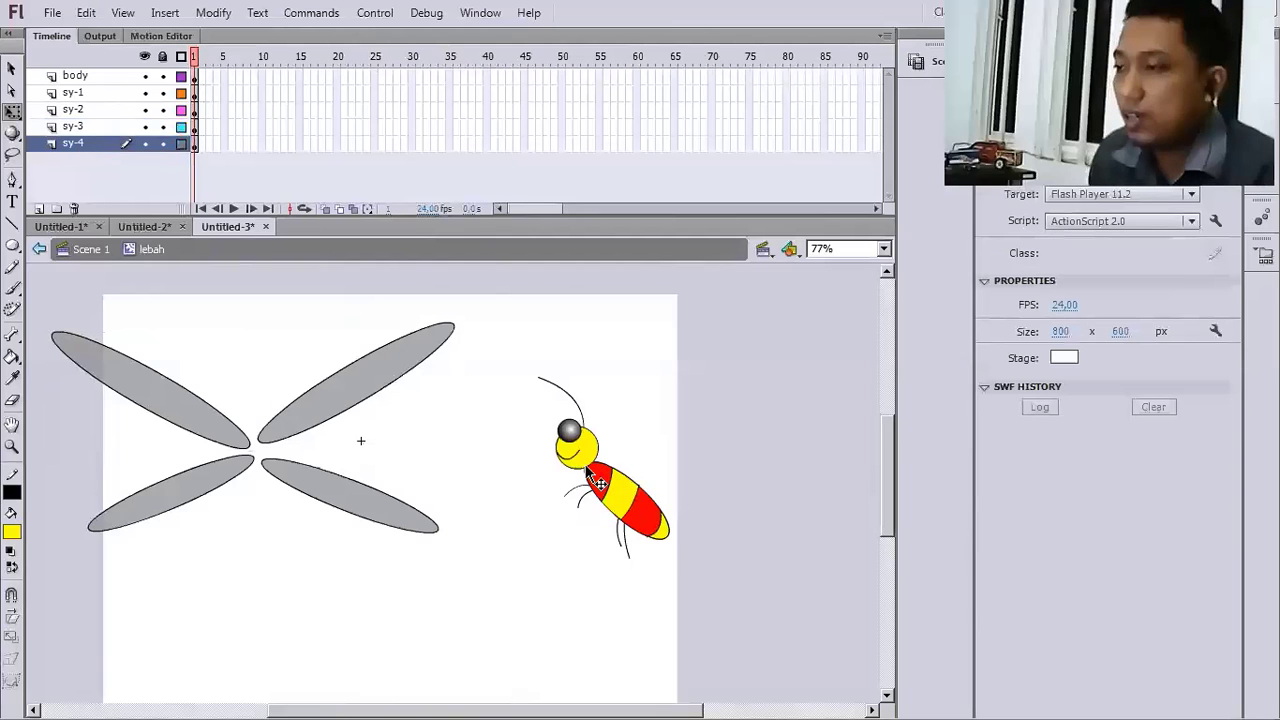
- Move the bee's body toward the stage centre and attach the sy-3 and sy-2 wings to its back
left_click_drag(598, 482, 370, 403)
mouse_move(335, 500)
left_mouse_down()
mouse_move(558, 522)
mouse_move(538, 515)
left_mouse_up()
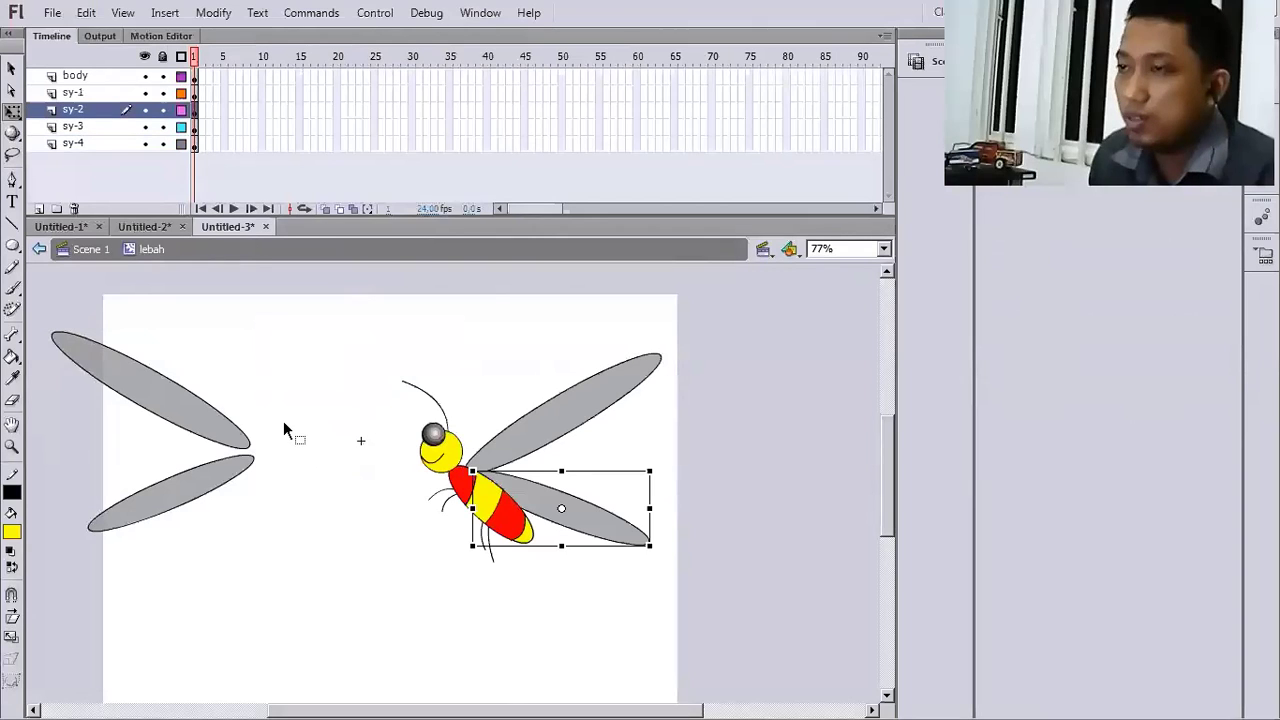
- Reorder the layers so that body lies below sy-2 and above sy-3
left_click(462, 480)
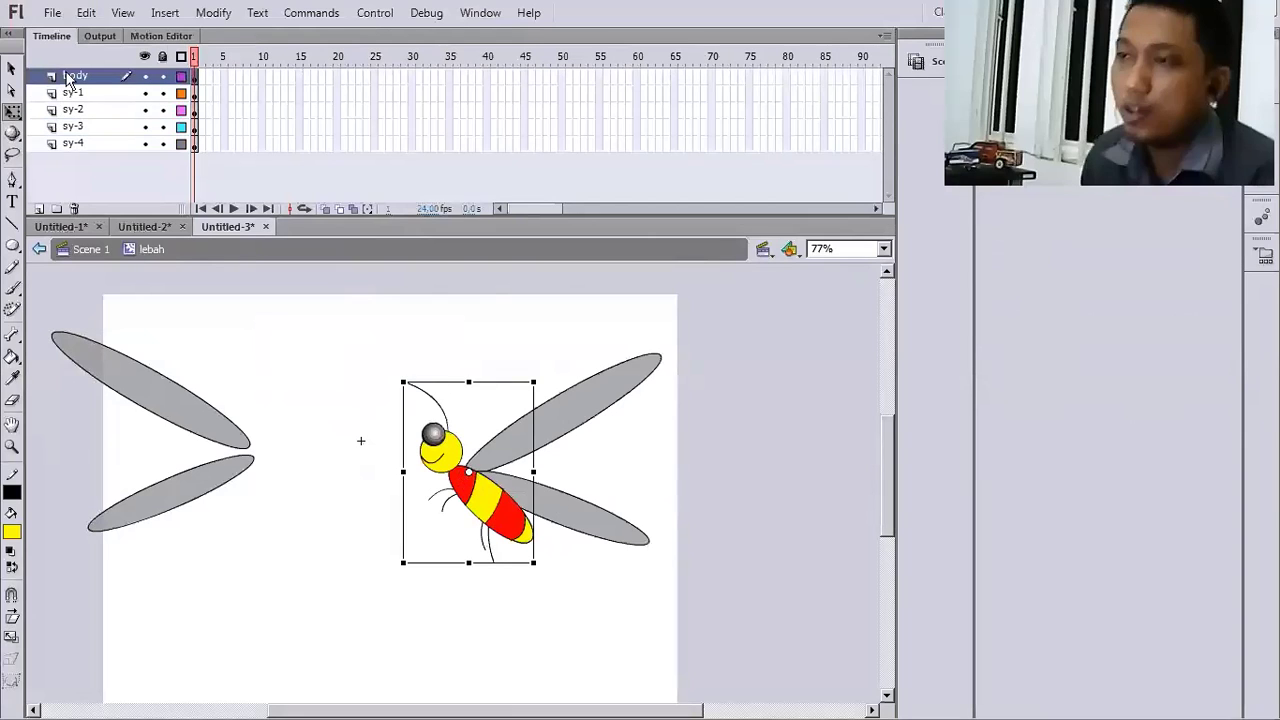
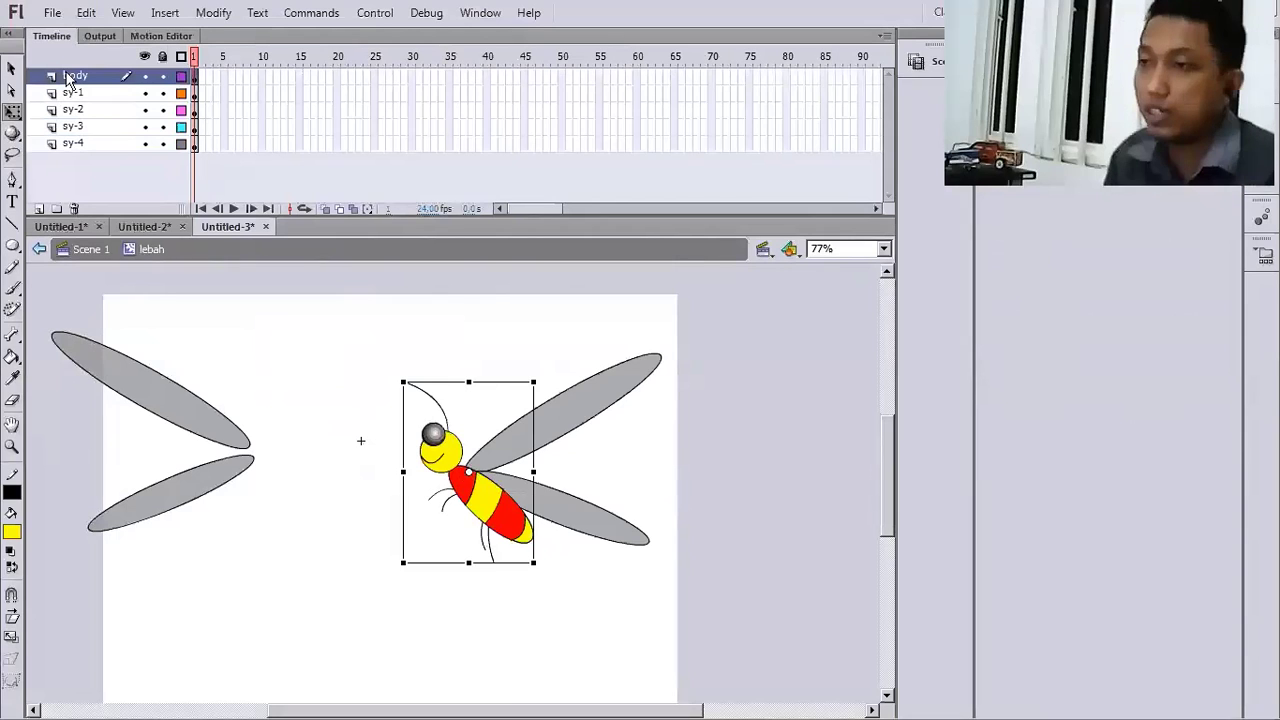
left_click_drag(68, 80, 86, 121)
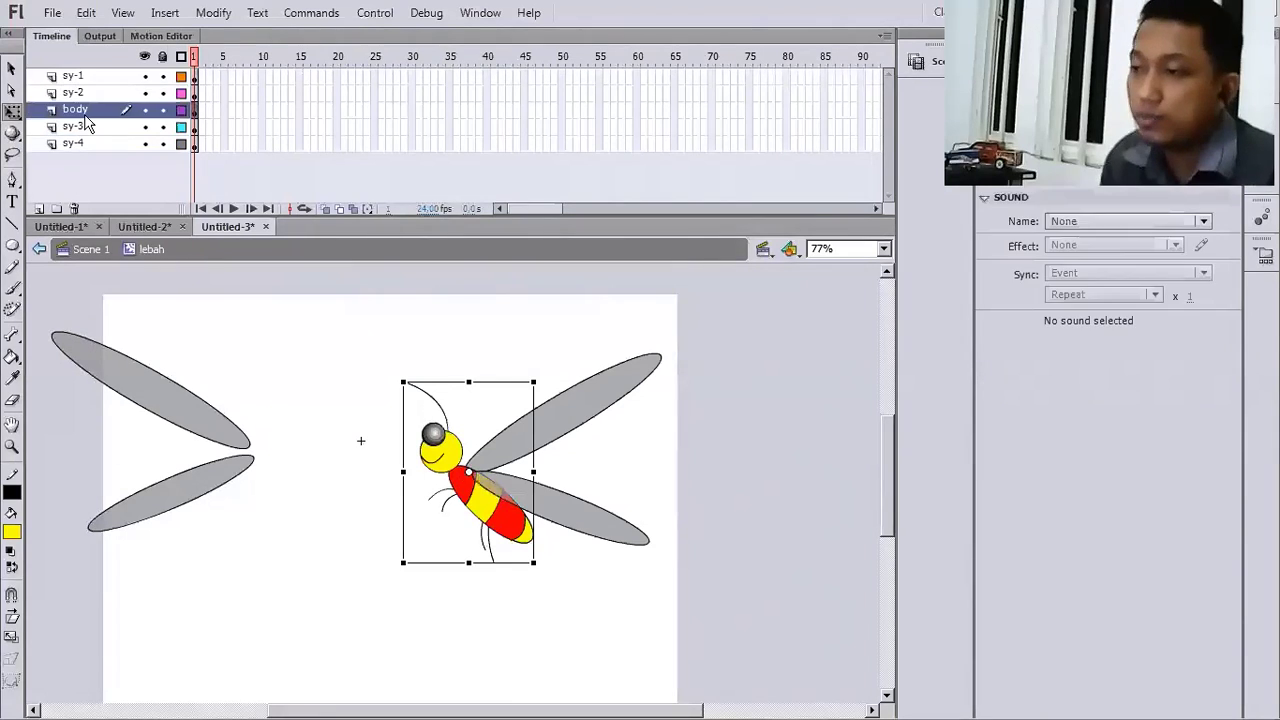
left_click(557, 437)
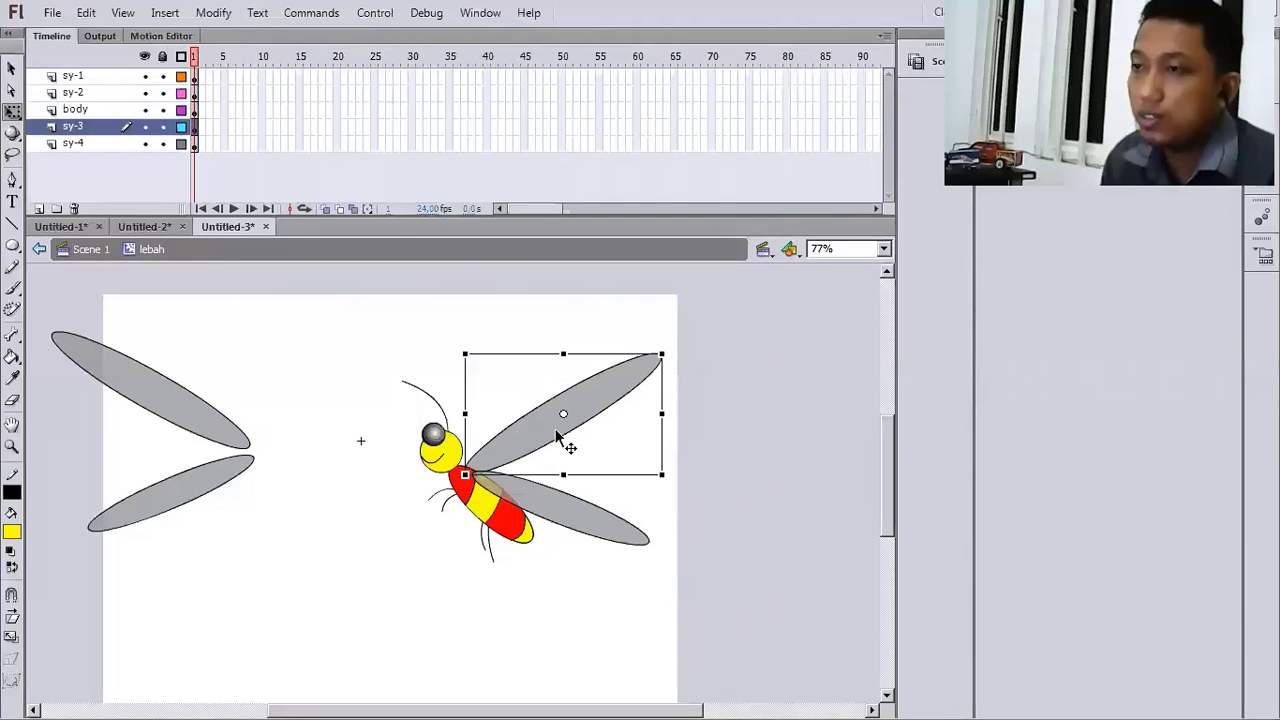
- Move the sy-4 wing onto the bee and rotate it nearly upright, with its base at the top of the body
left_click(222, 426)
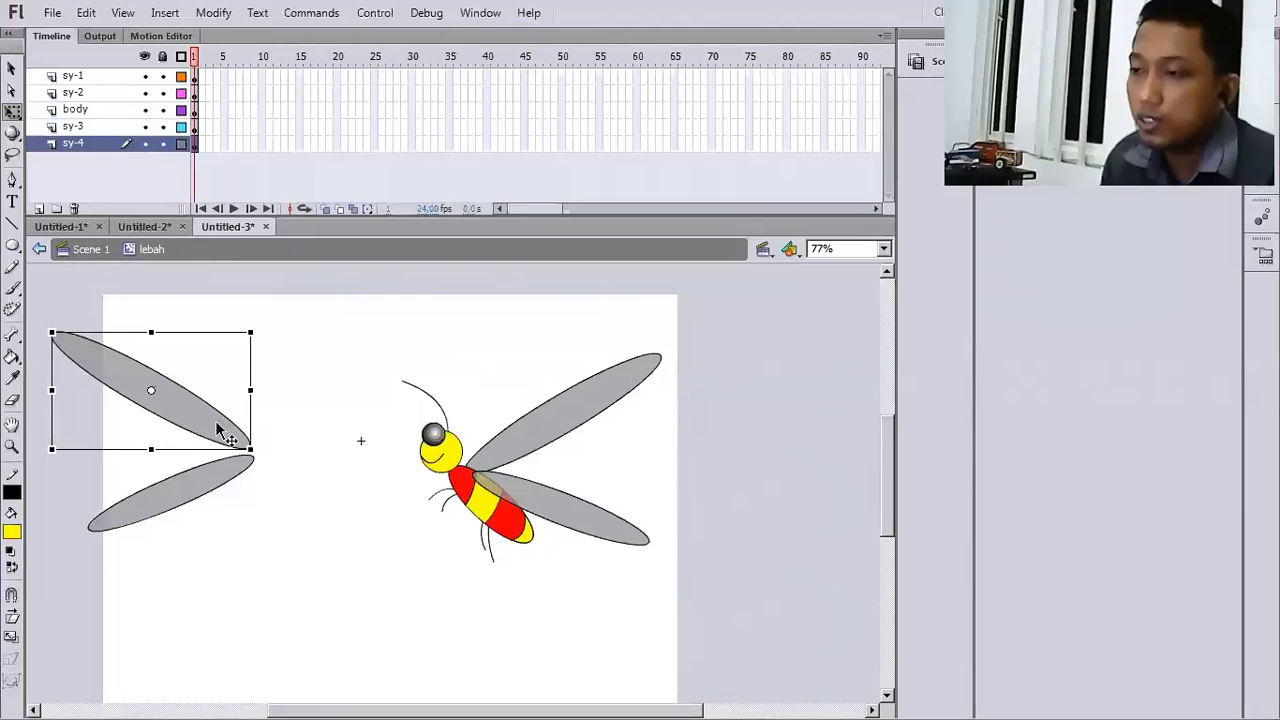
left_click_drag(218, 427, 447, 453)
left_click_drag(491, 353, 510, 490)
left_click_drag(397, 476, 472, 428)
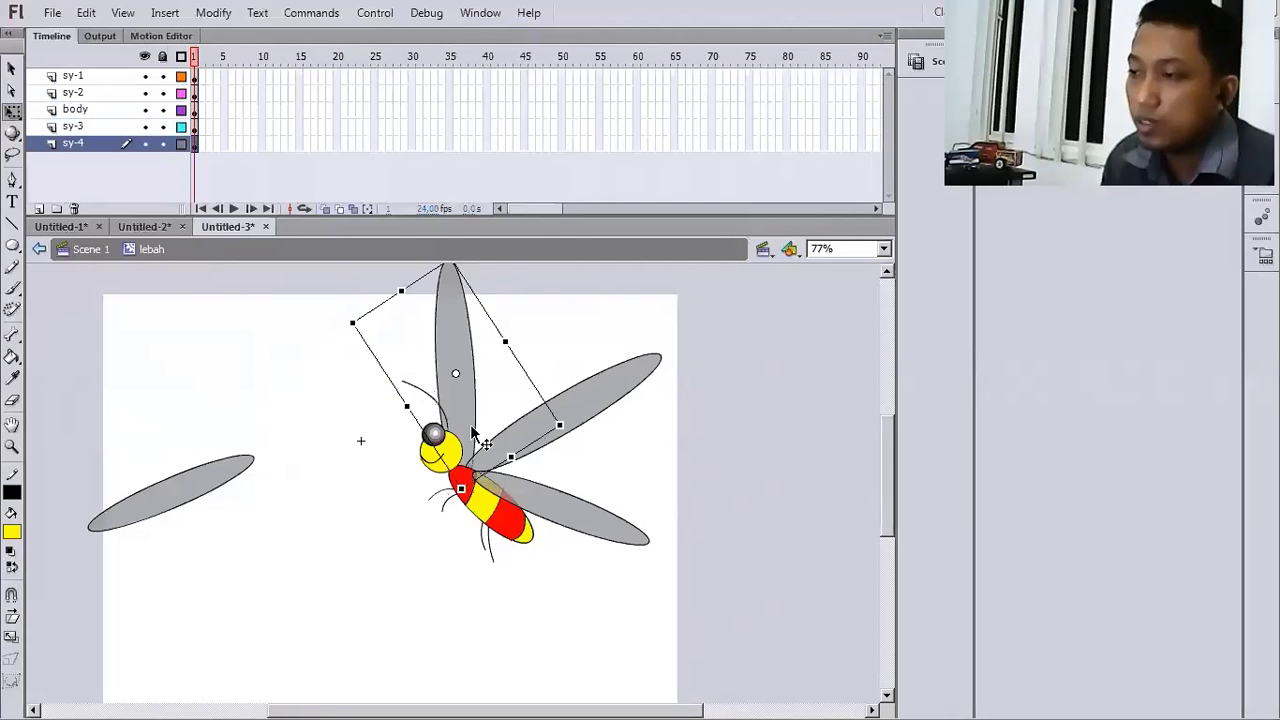
- Rotate the sy-1 wing to nearly horizontal and attach it to the bee's back between the sy-3 and sy-2 wings
left_click(190, 487)
left_click_drag(475, 514, 449, 503)
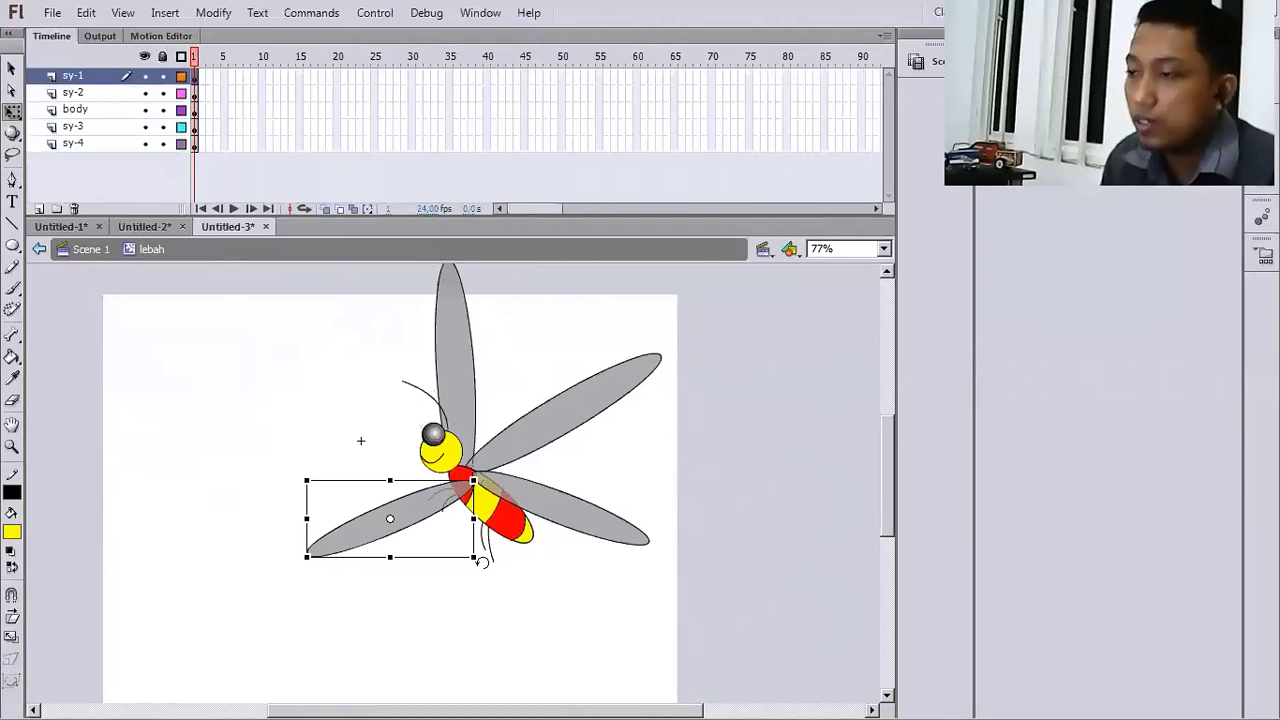
left_click_drag(481, 562, 411, 466)
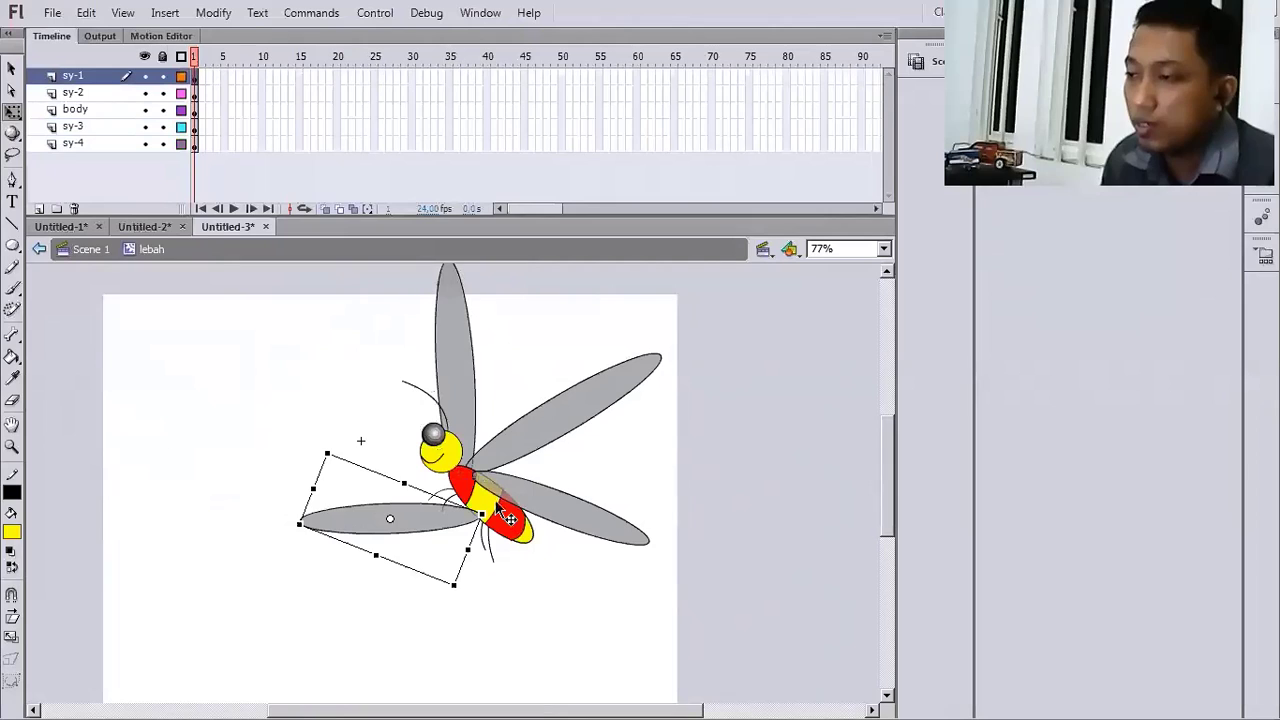
left_click_drag(497, 508, 597, 479)
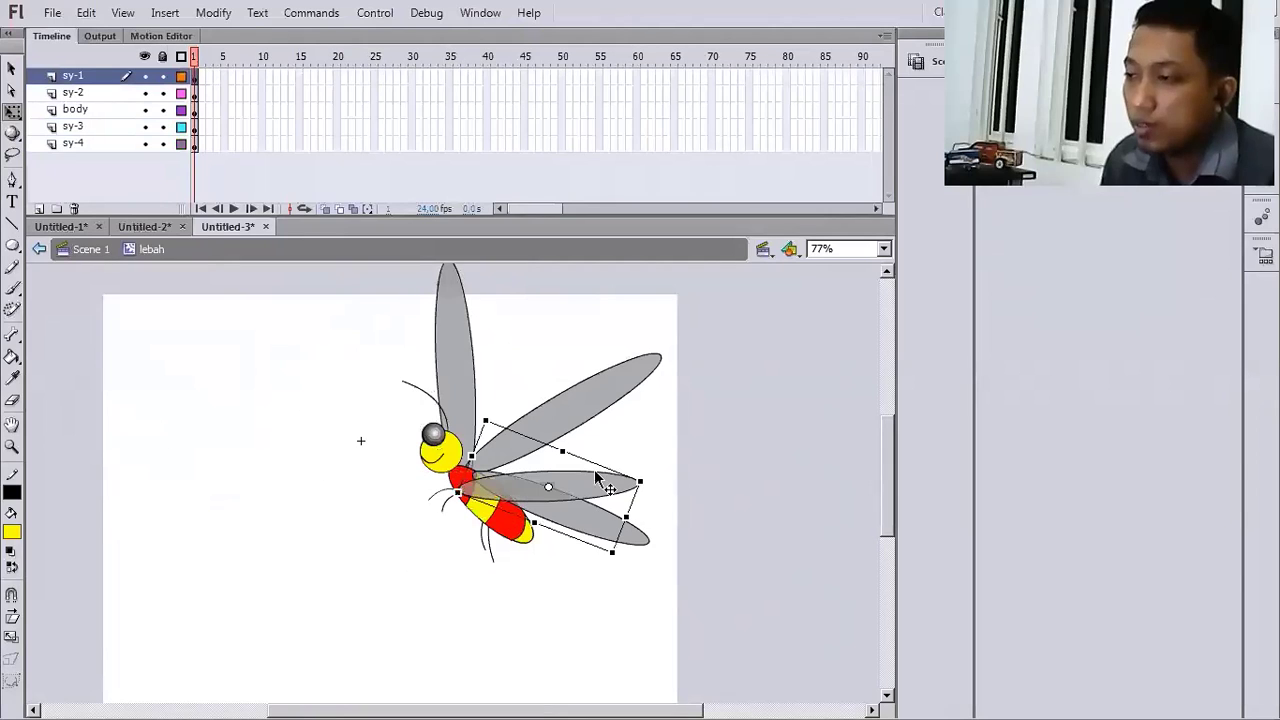
left_click(748, 470)
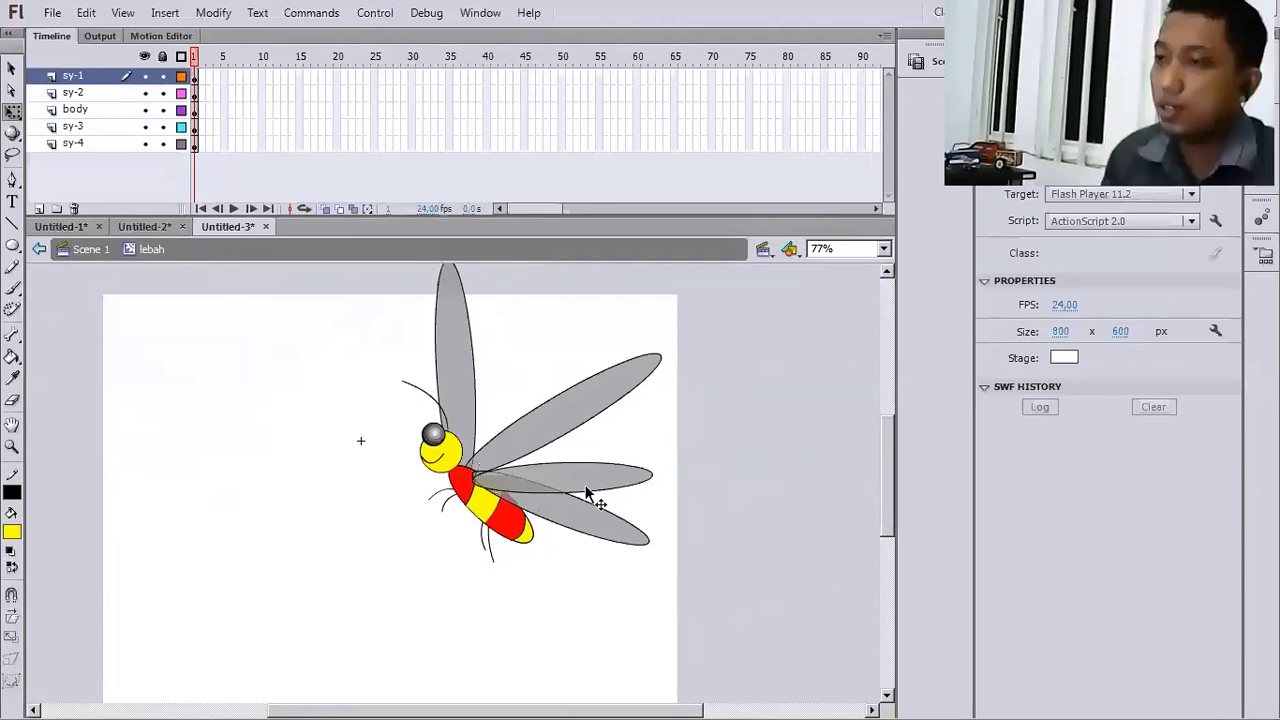
- Check which wings the layers hold, and move the sy-3 layer to the top of the stack above sy-1
left_click(102, 104)
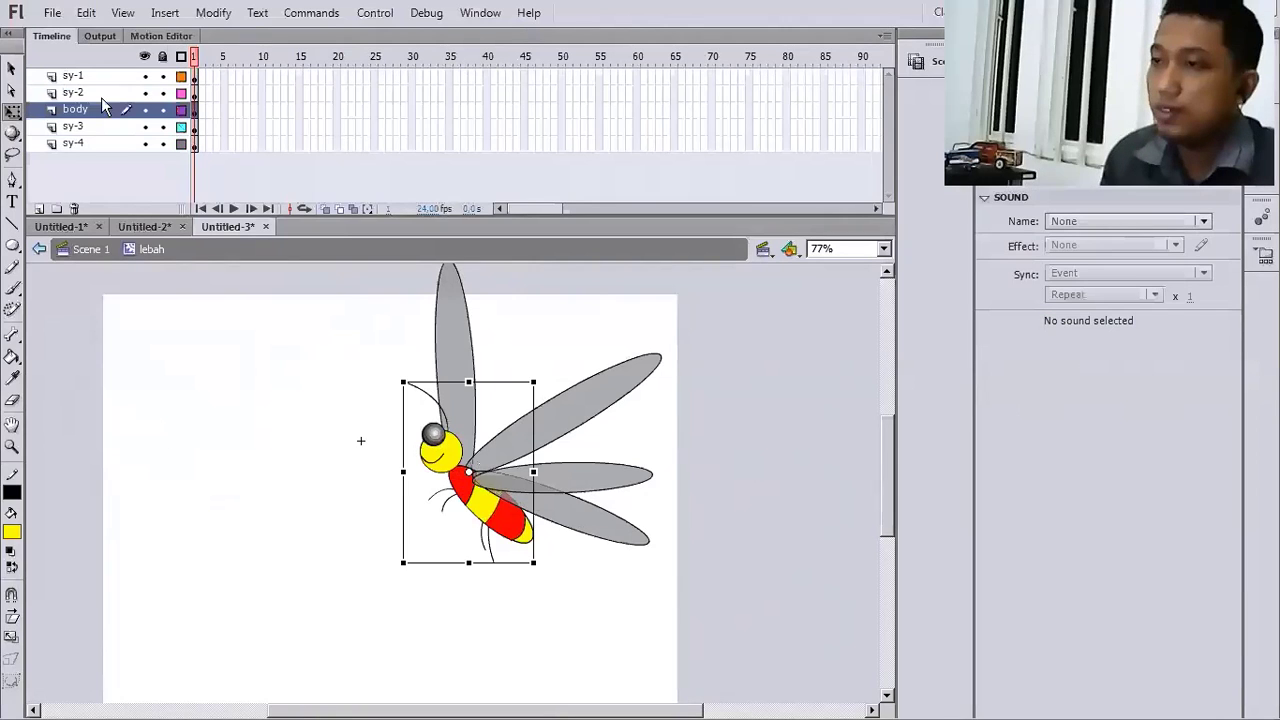
left_click(101, 93)
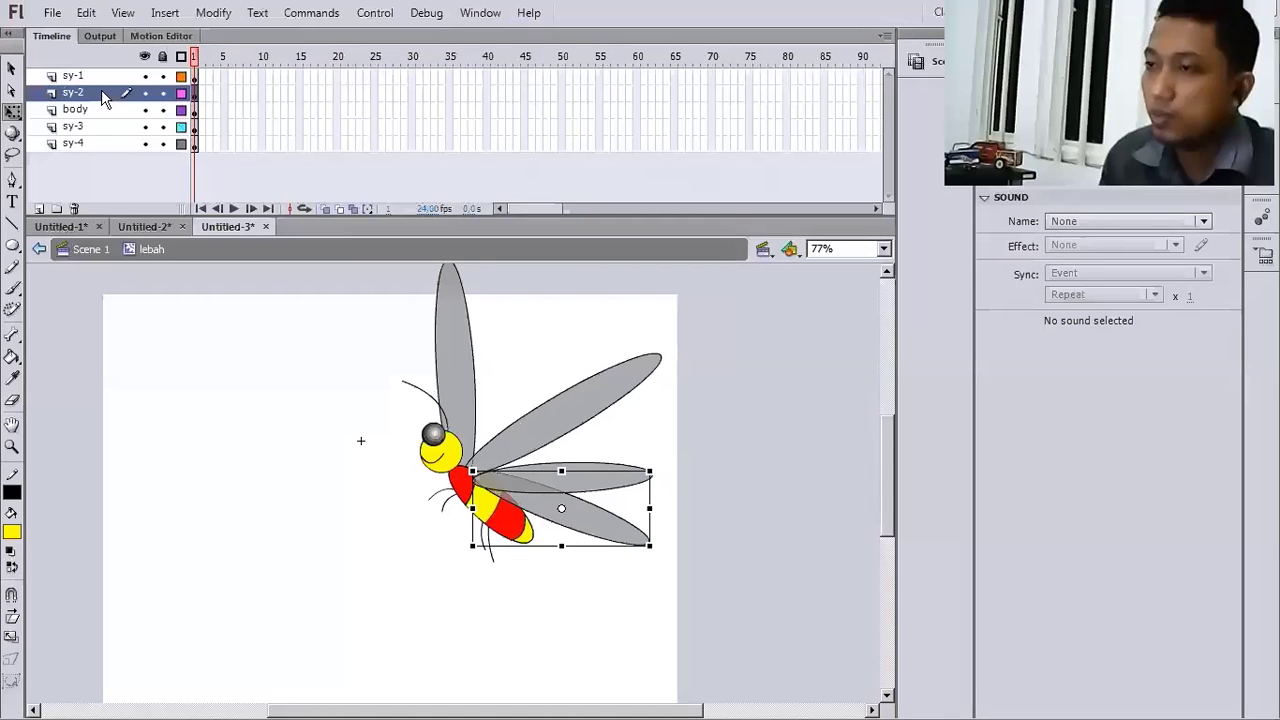
left_click(104, 78)
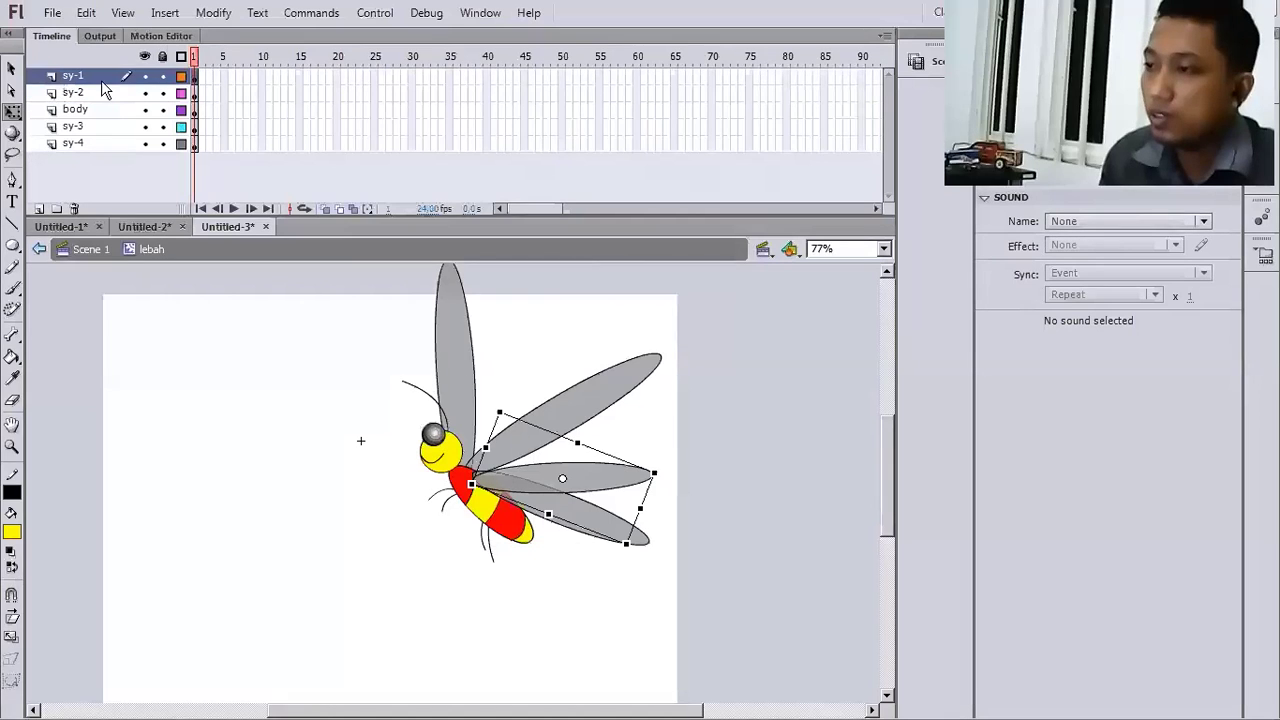
left_click(92, 133)
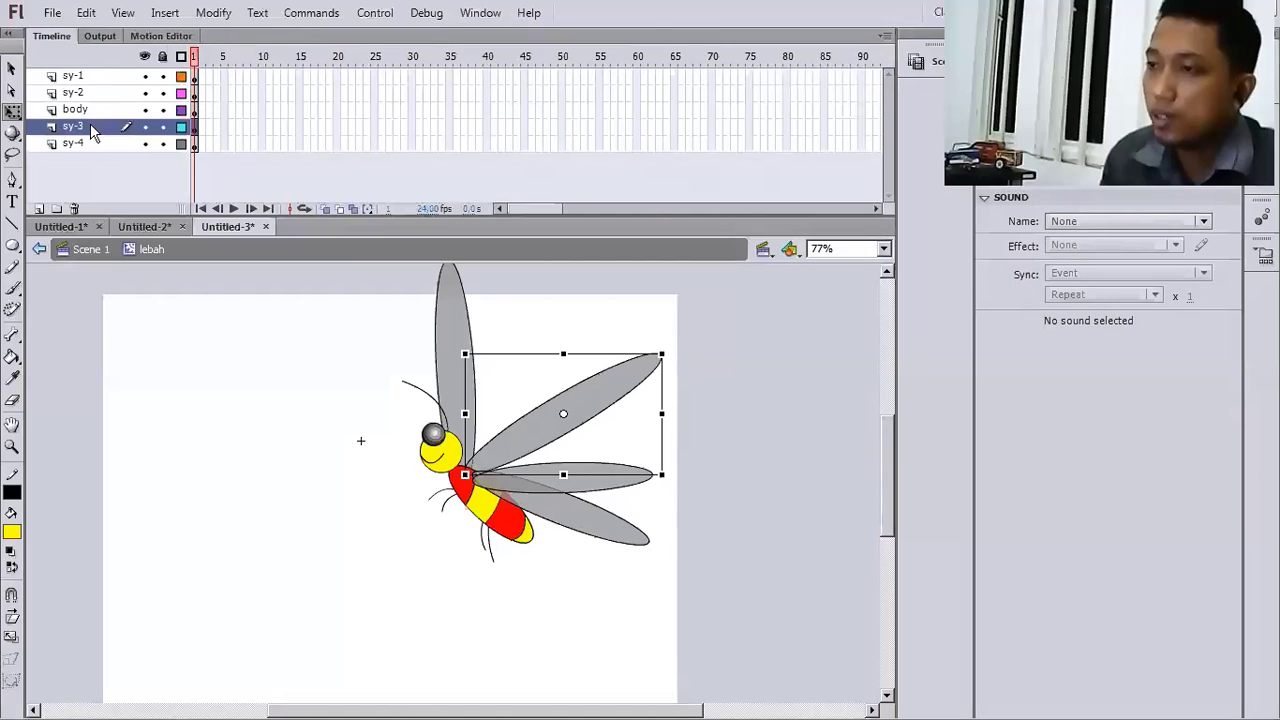
left_click_drag(90, 126, 100, 75)
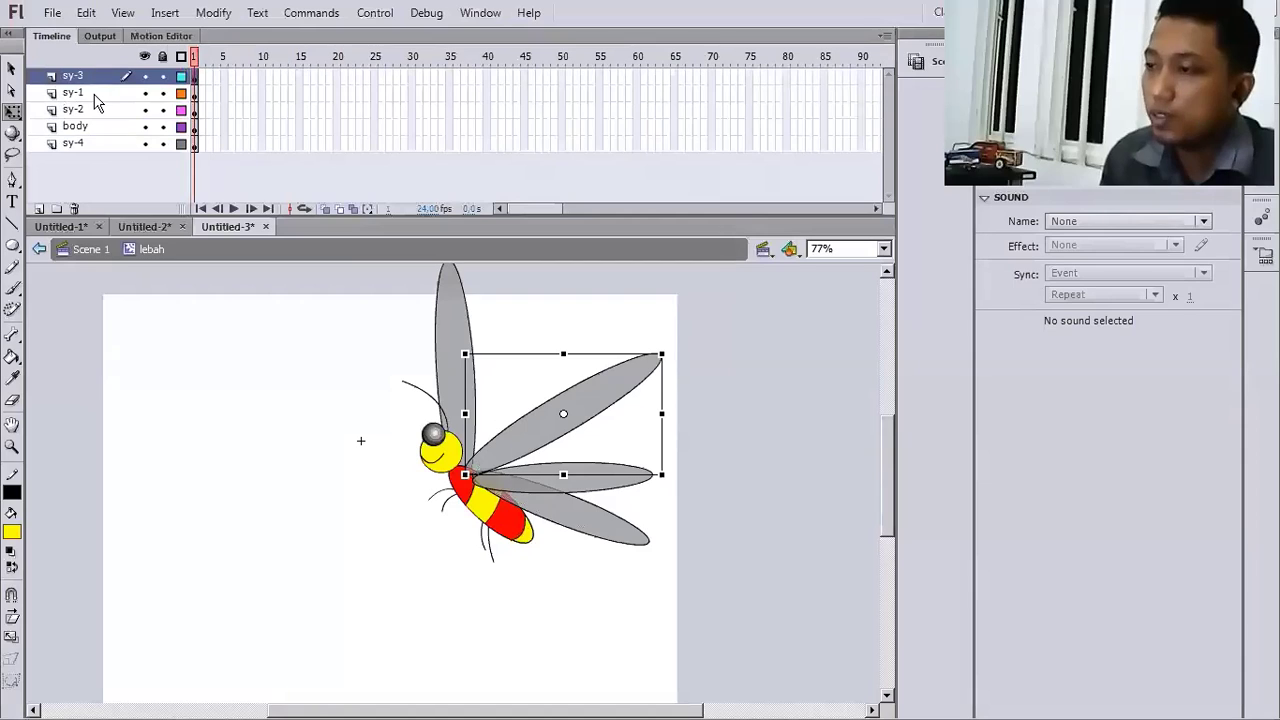
left_click(97, 100)
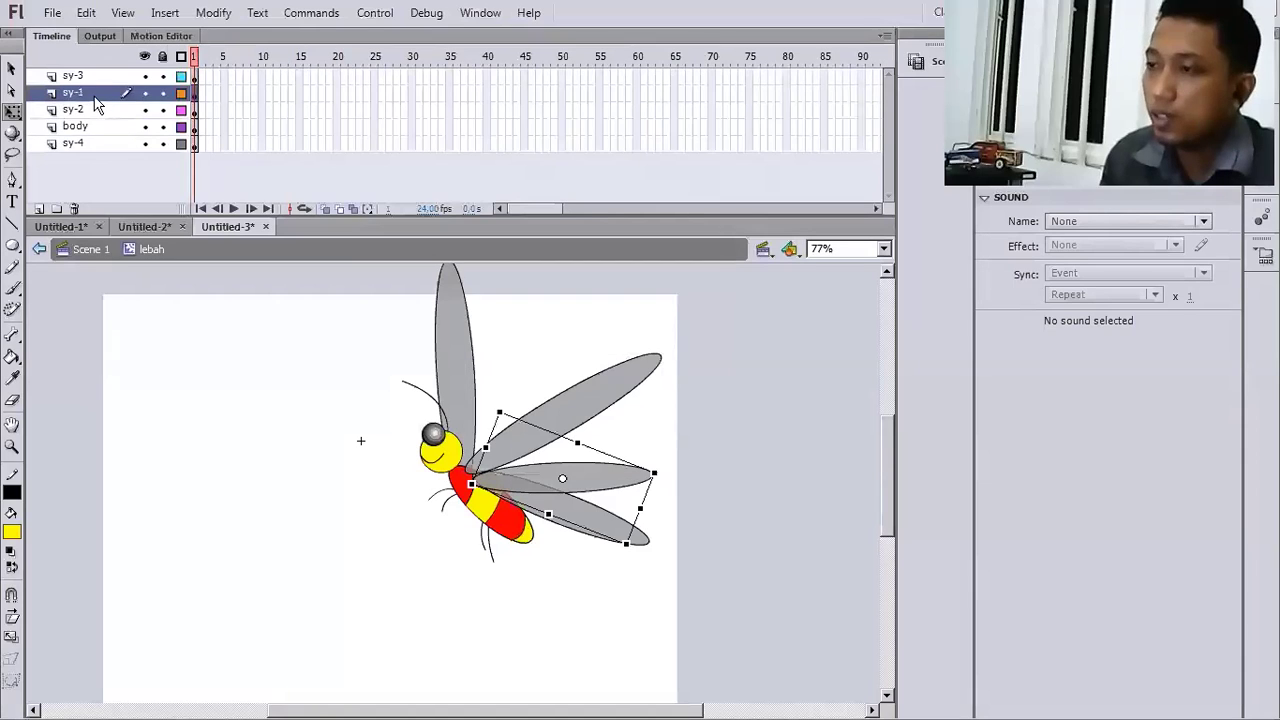
- Move the sy-2 wing's layer beneath the body layer, directly above sy-4
left_click(683, 550)
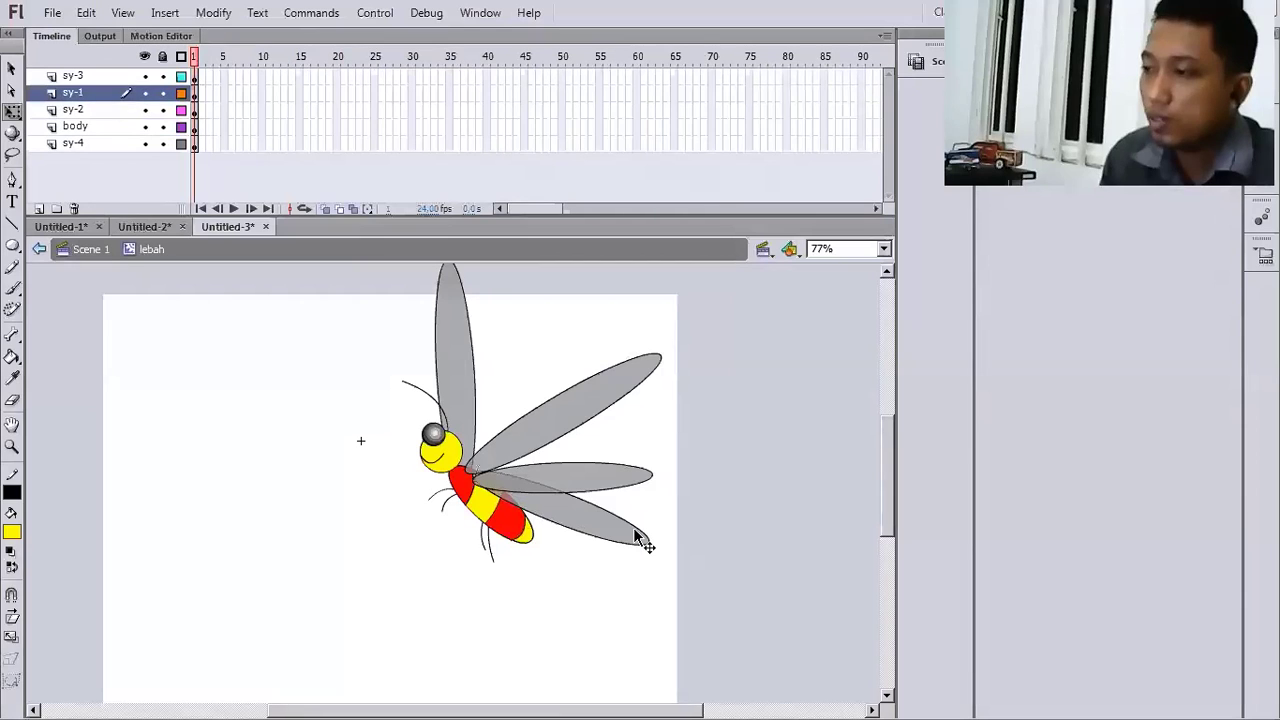
left_click(635, 532)
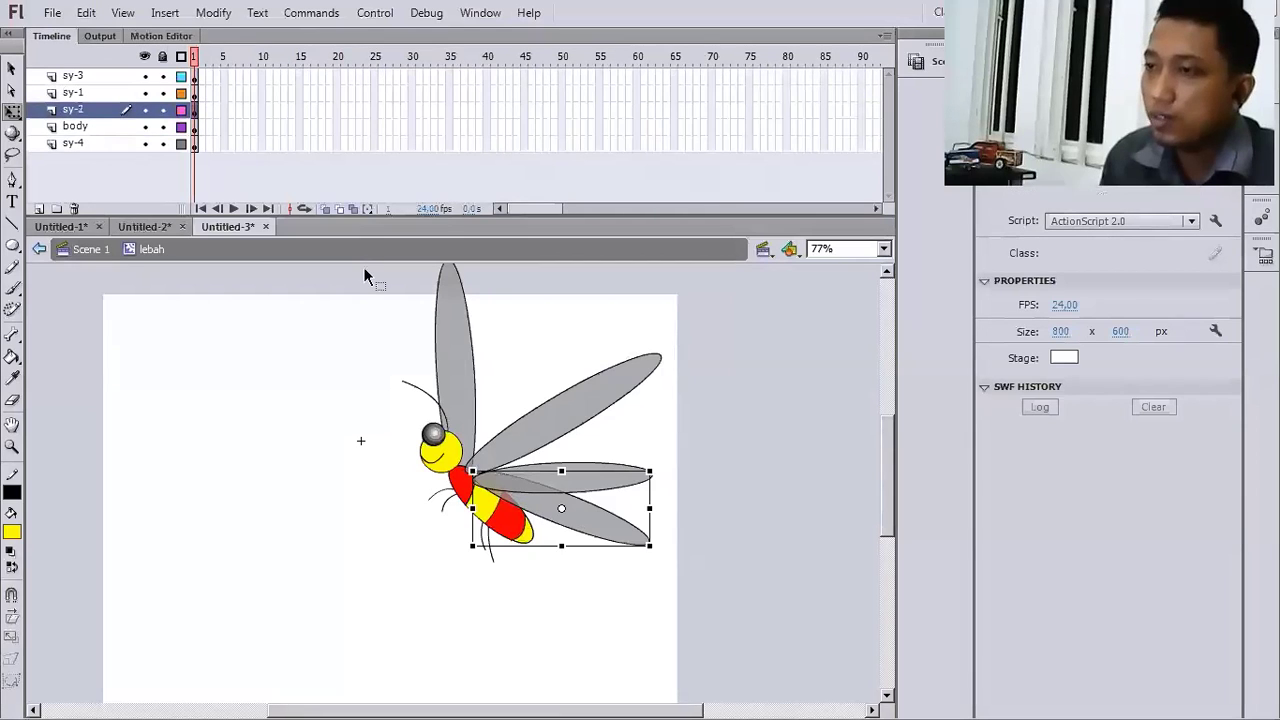
left_click_drag(88, 132, 98, 146)
left_click(625, 485)
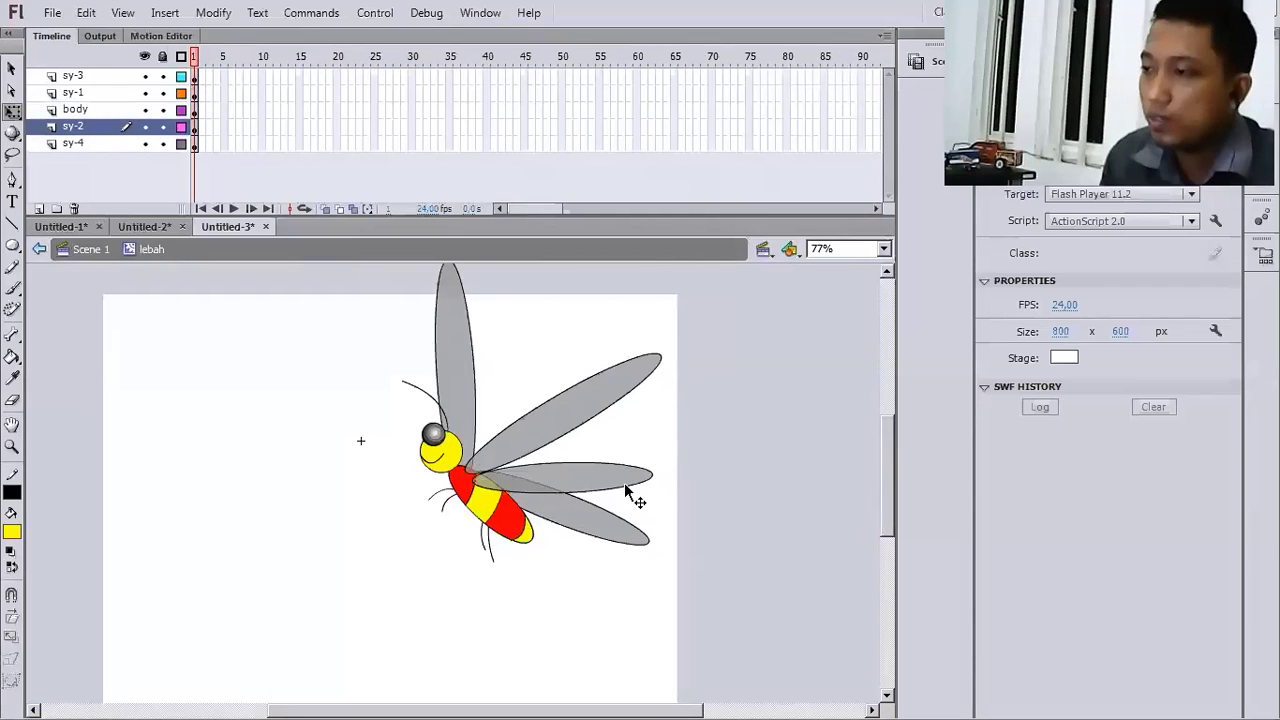
left_click(580, 418)
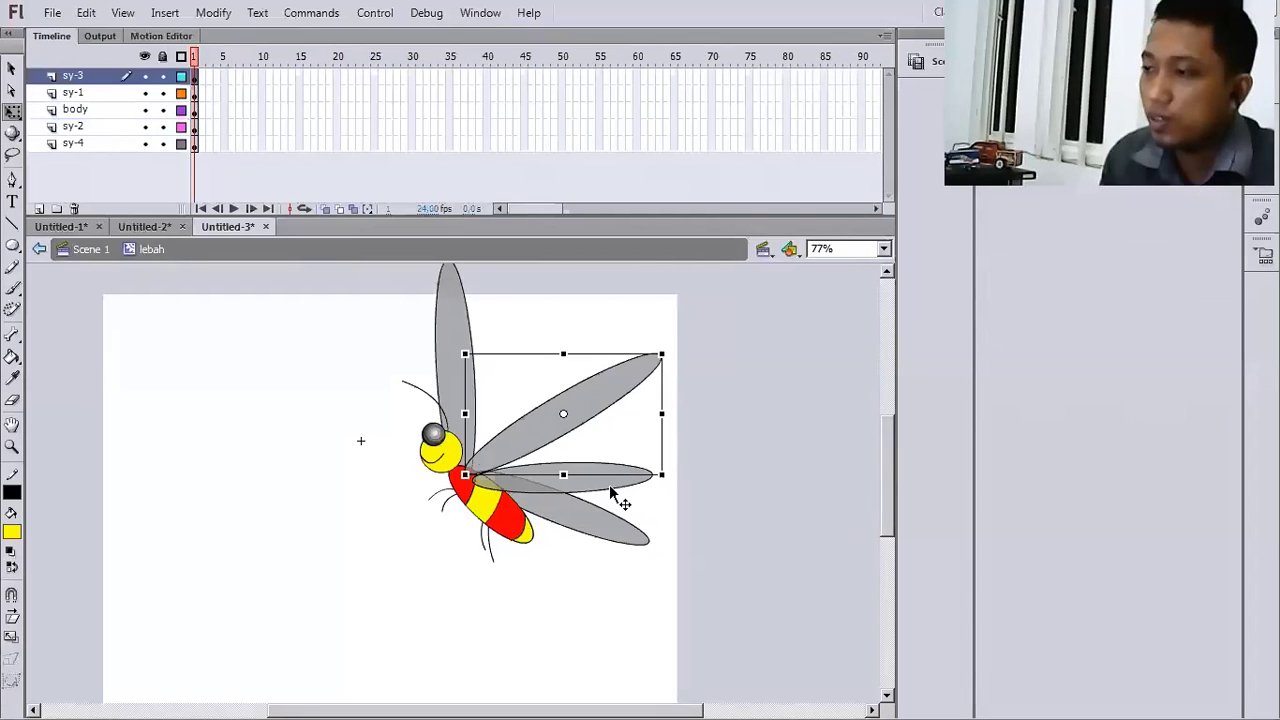
- Rotate the sy-4 wing clockwise so it leans over the bee's back, keeping its base at the top of the body
left_click(609, 486)
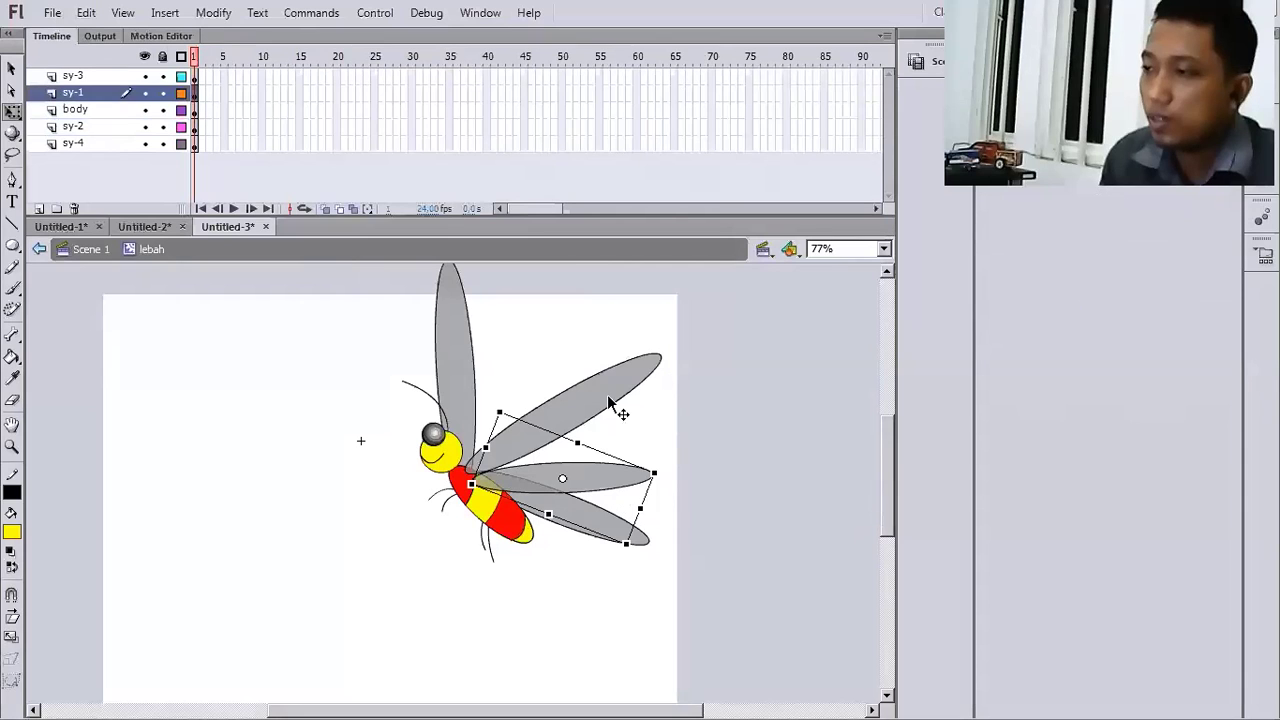
scroll(510, 361, "up", 2)
left_click(456, 362)
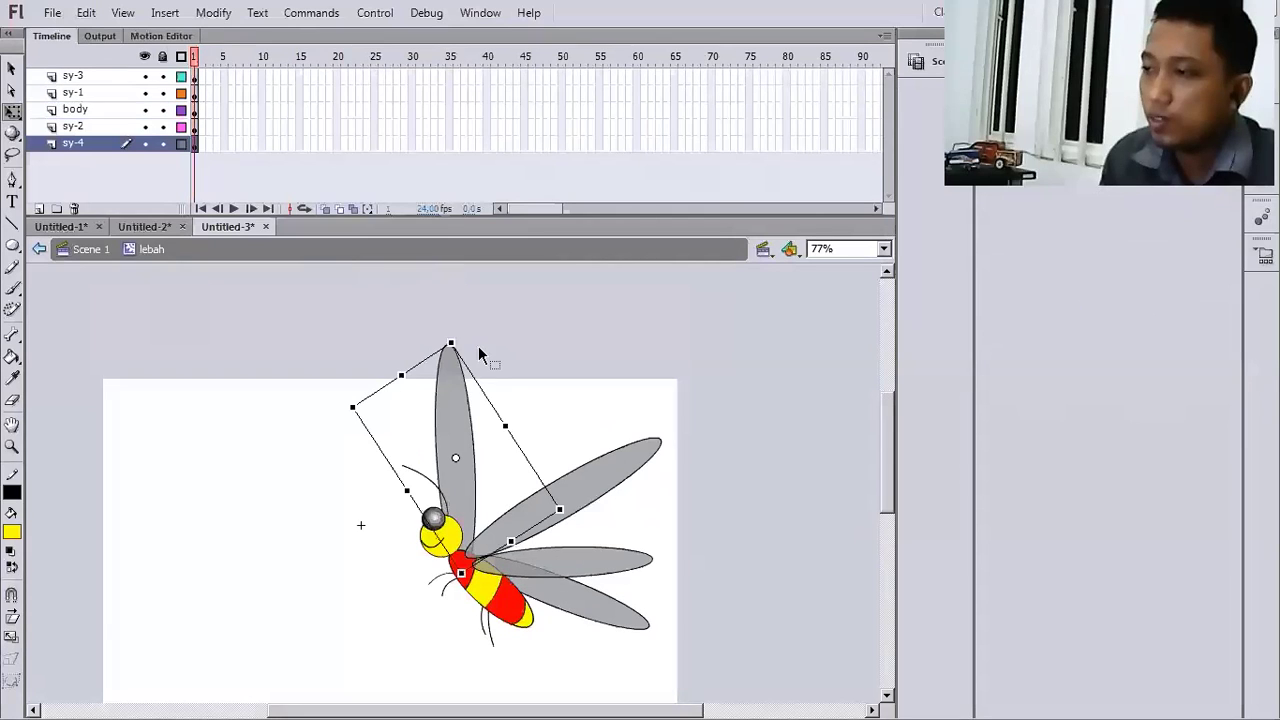
left_click_drag(455, 328, 543, 430)
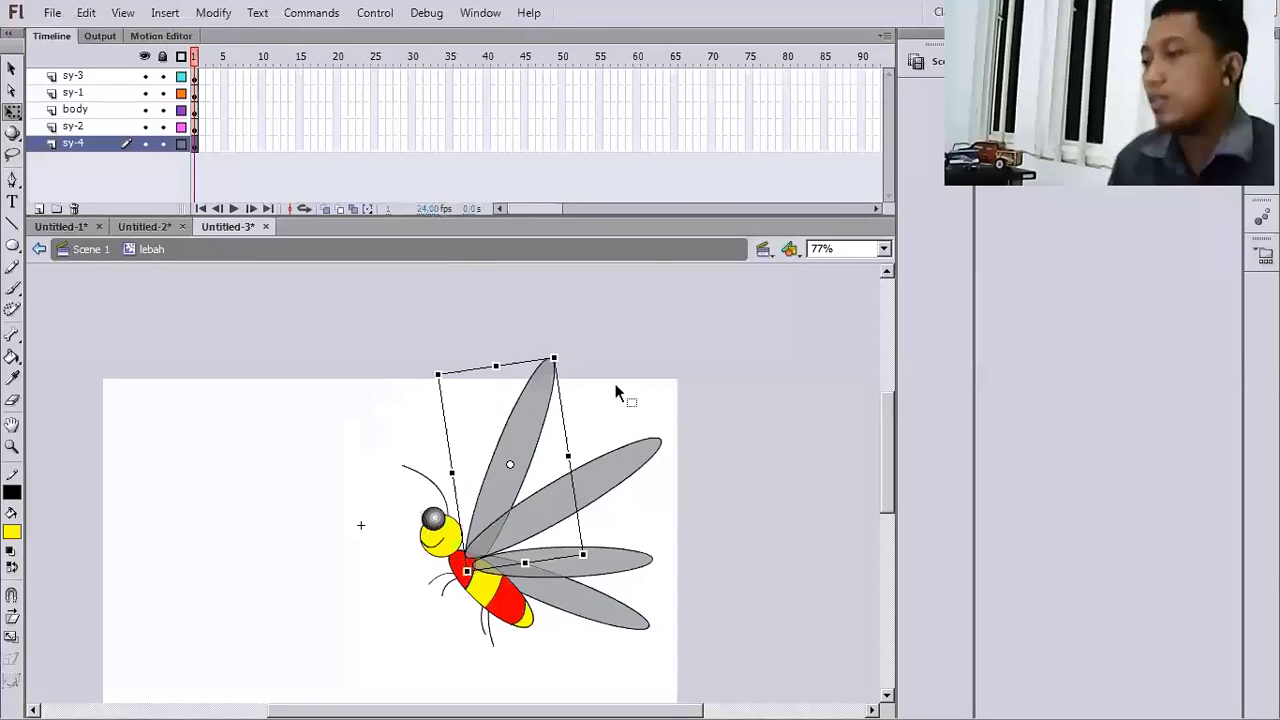
left_click(615, 388)
scroll(615, 388, "down", 2)
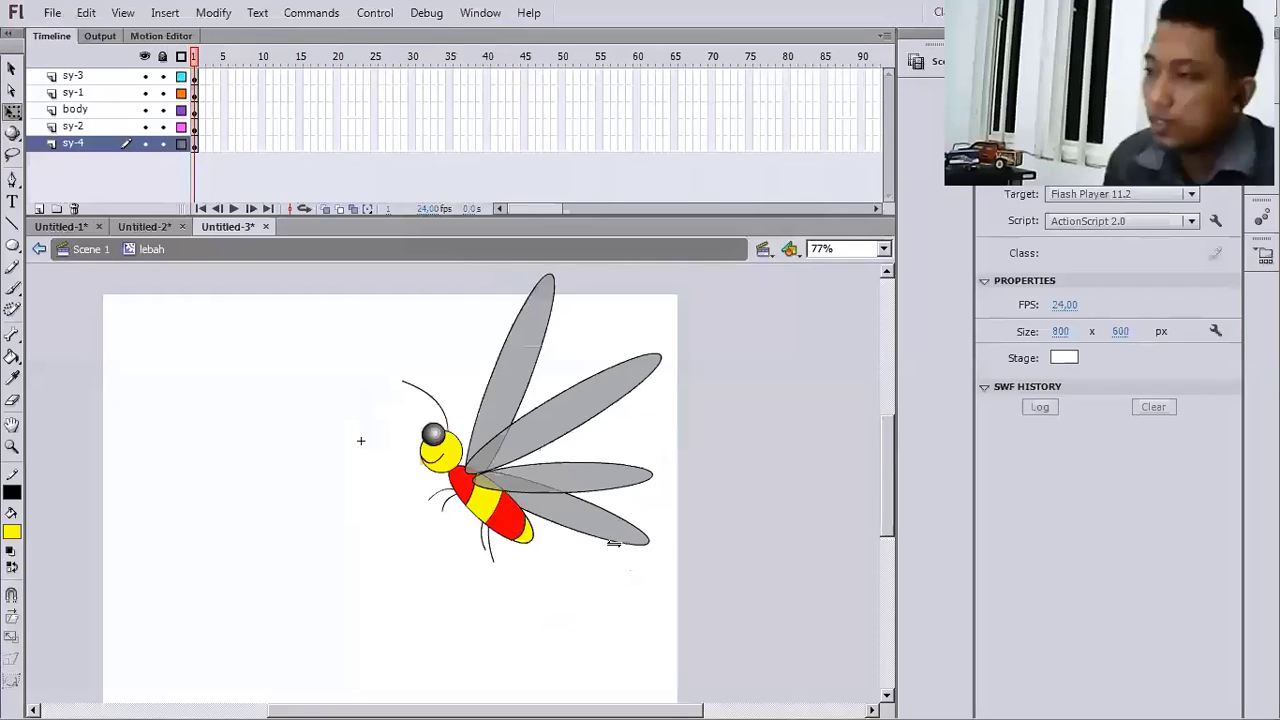
- Rotate the sy-2 wing upward and attach it between the sy-3 and sy-1 wings, and tilt the sy-3 wing steeper about its base
left_click(614, 540)
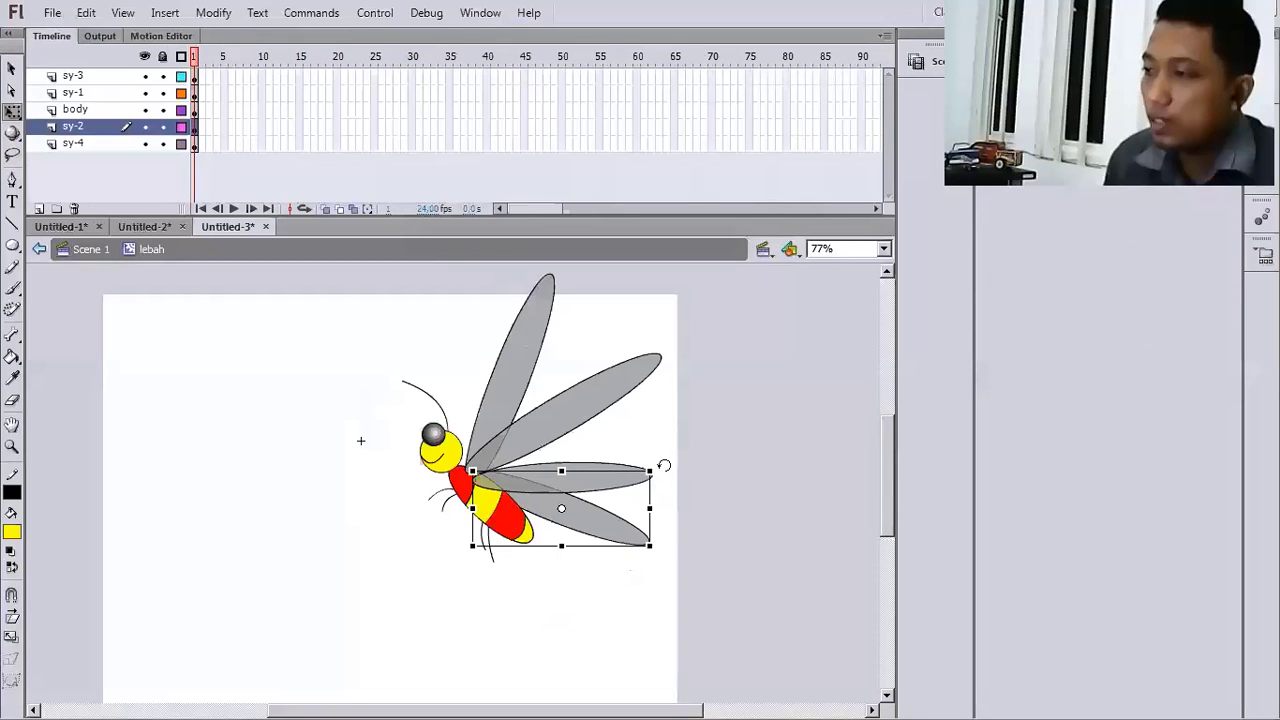
left_click_drag(662, 450, 627, 457)
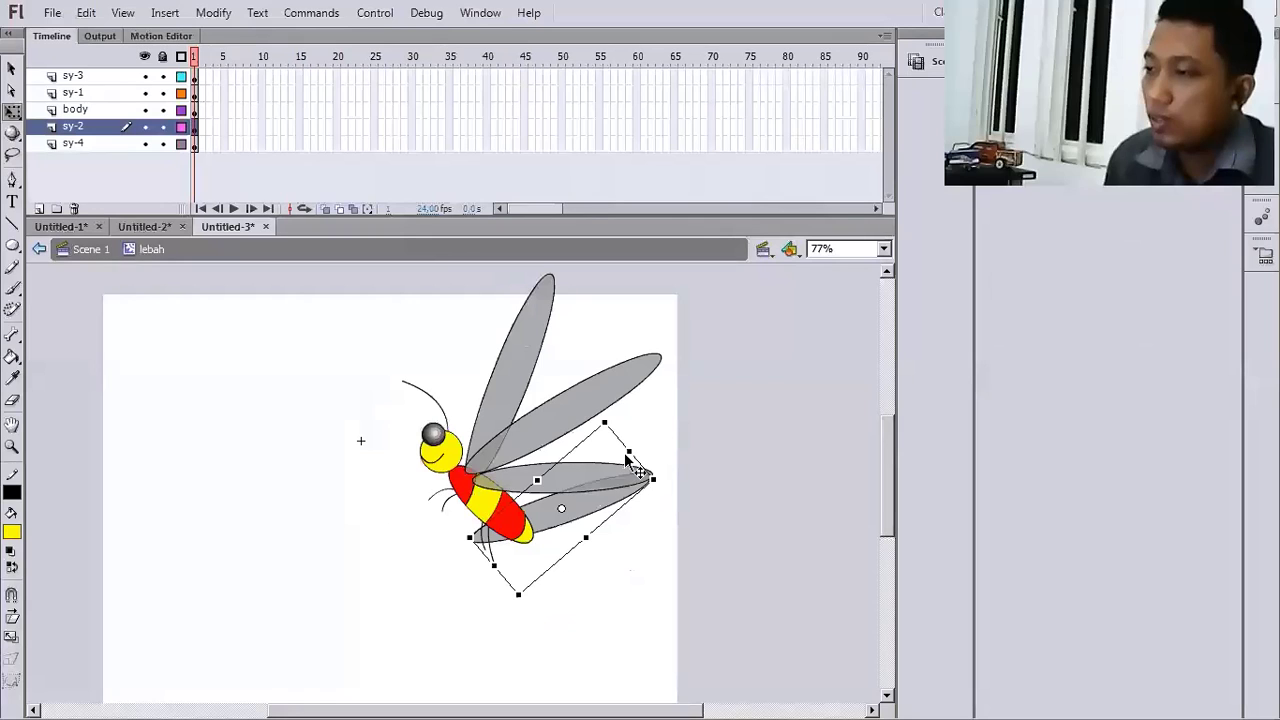
left_click_drag(628, 458, 629, 457)
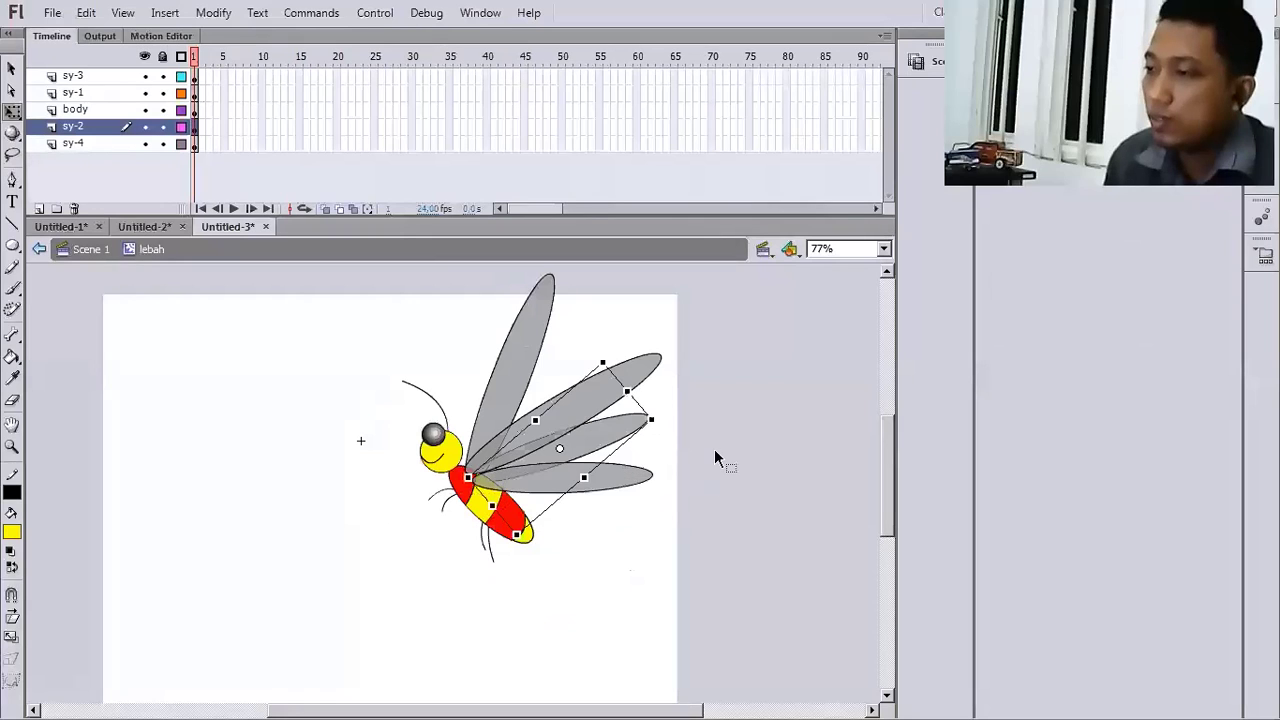
left_click(565, 418)
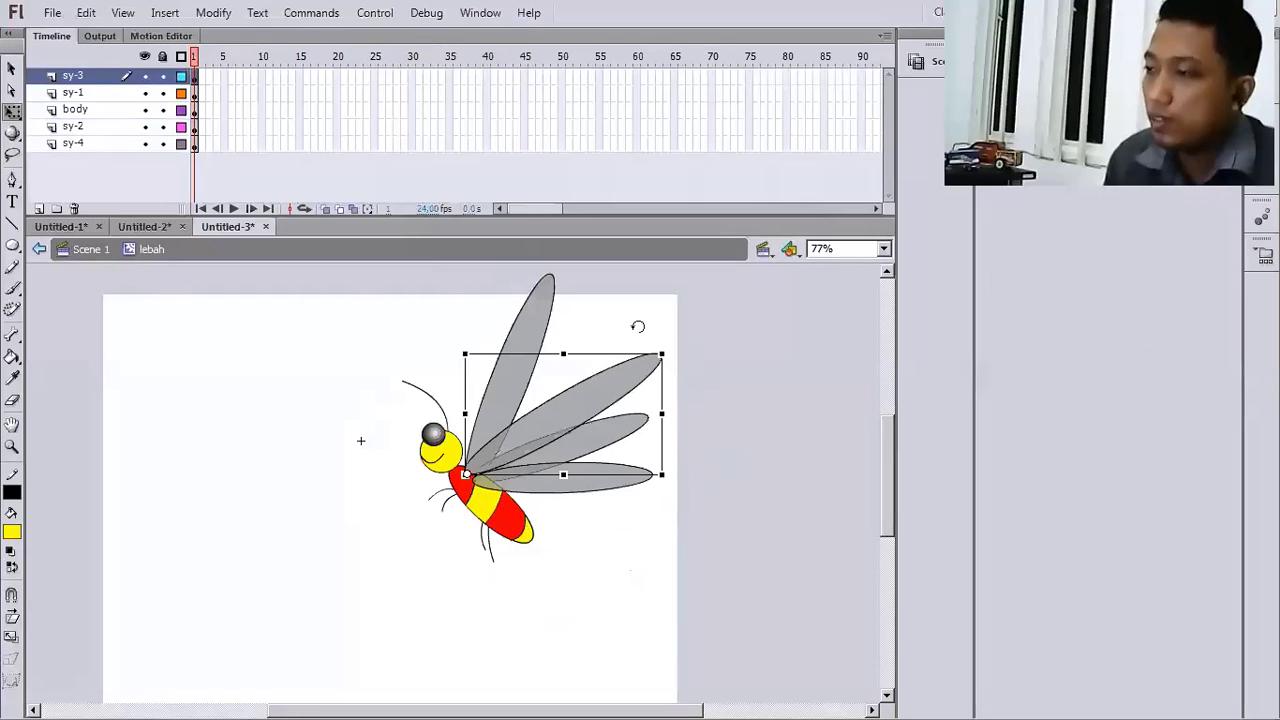
left_click(690, 344)
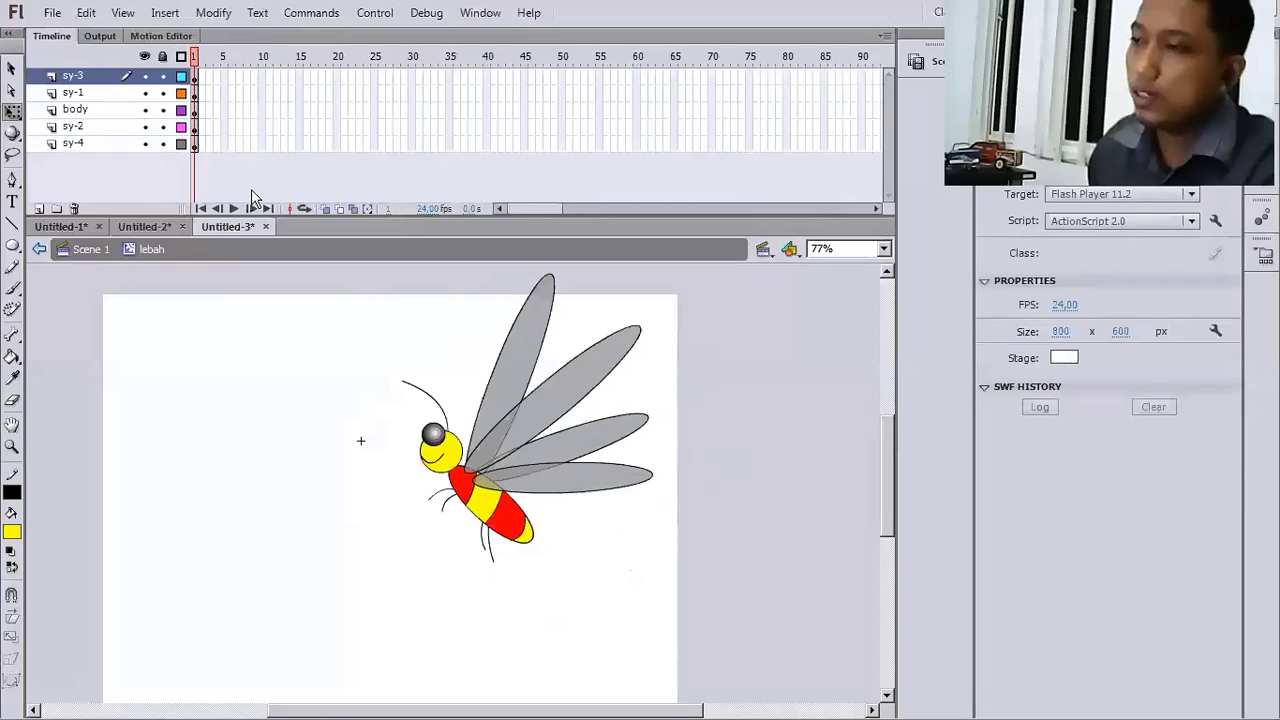
- Create a classic tween on frame 1 of the sy-3 and sy-1 wing layers
left_click(196, 77)
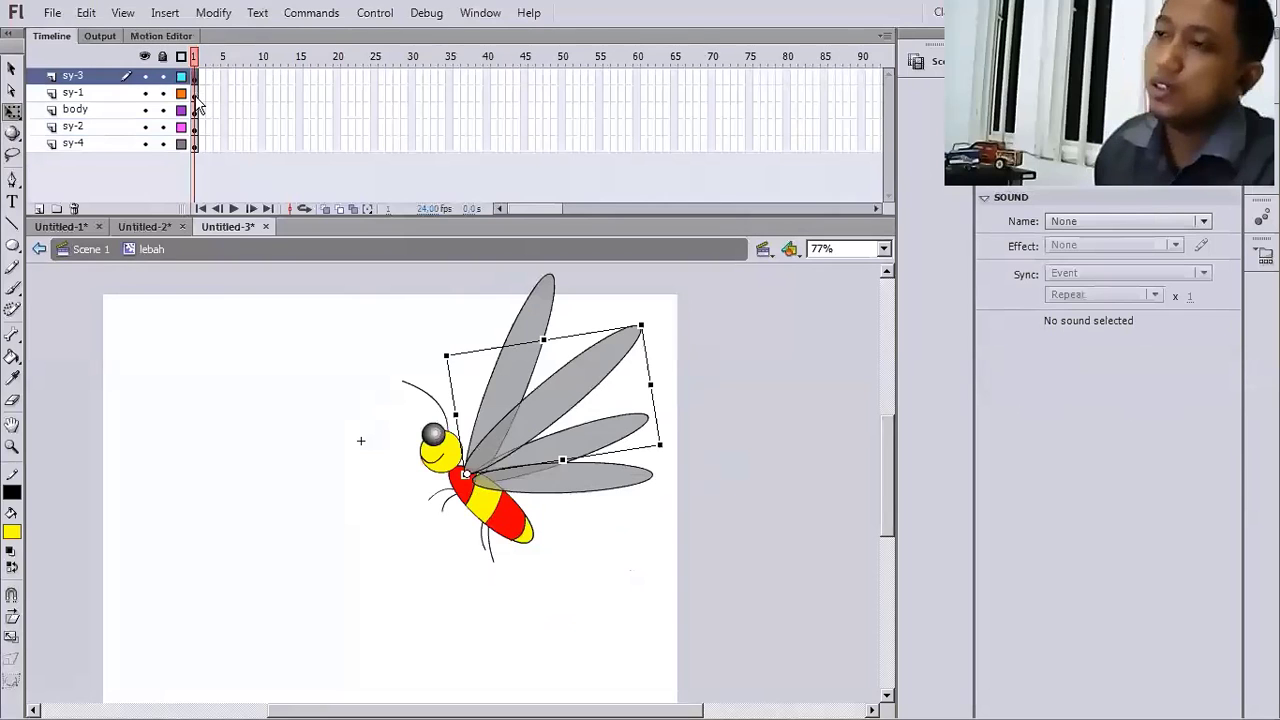
right_click(196, 95)
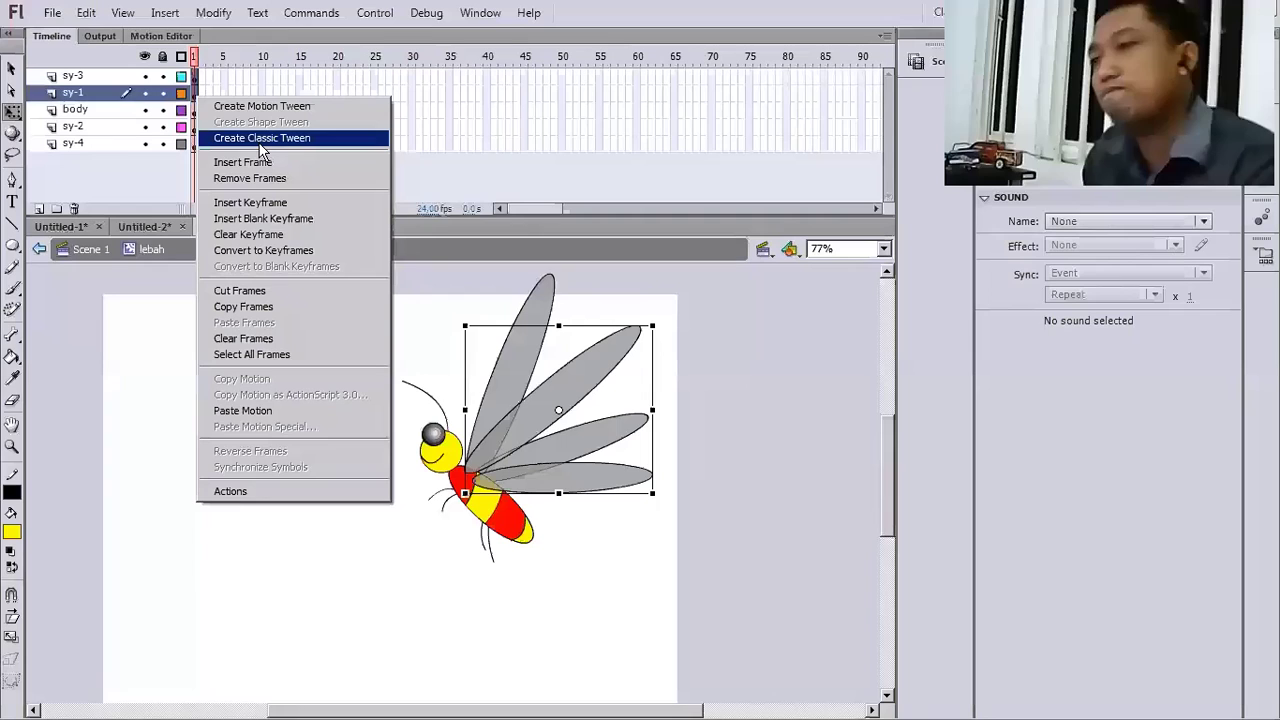
left_click(260, 140)
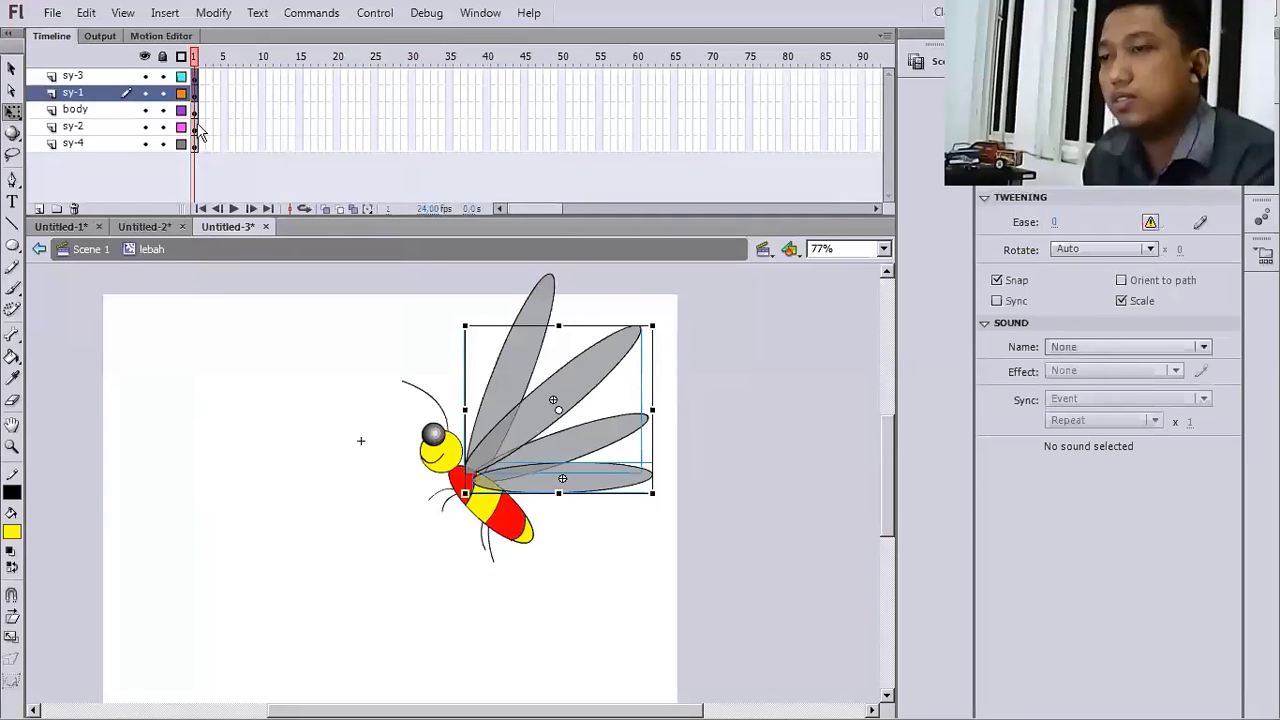
- Create a classic tween on frame 1 of the sy-2 and sy-4 wing layers and deselect the wings
left_click(197, 127)
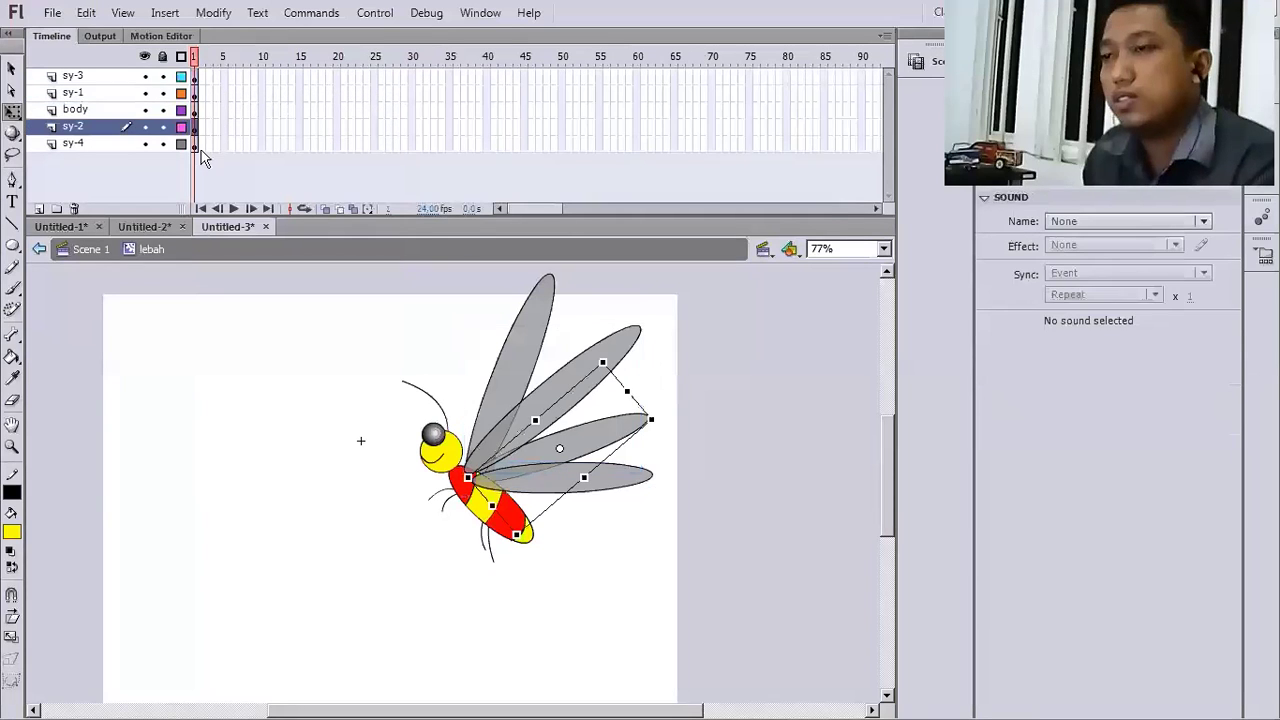
left_click(197, 144, "shift")
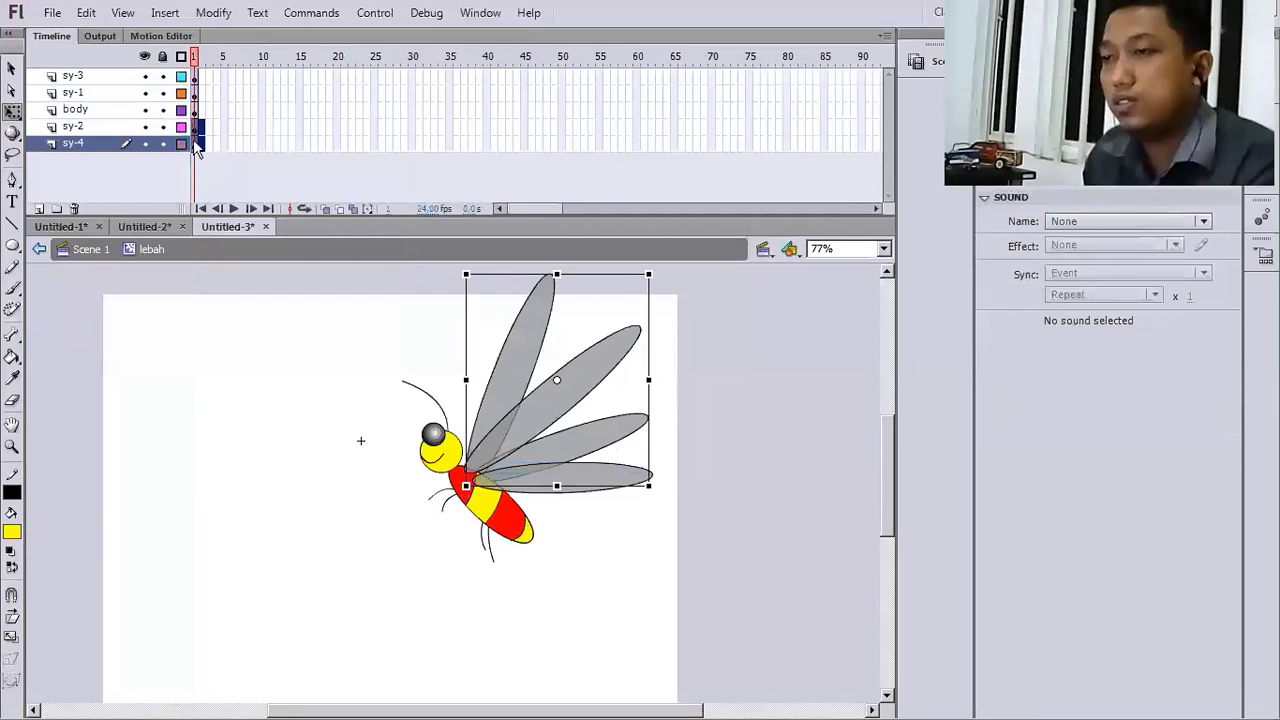
left_click(197, 144, "ctrl")
left_click(197, 144)
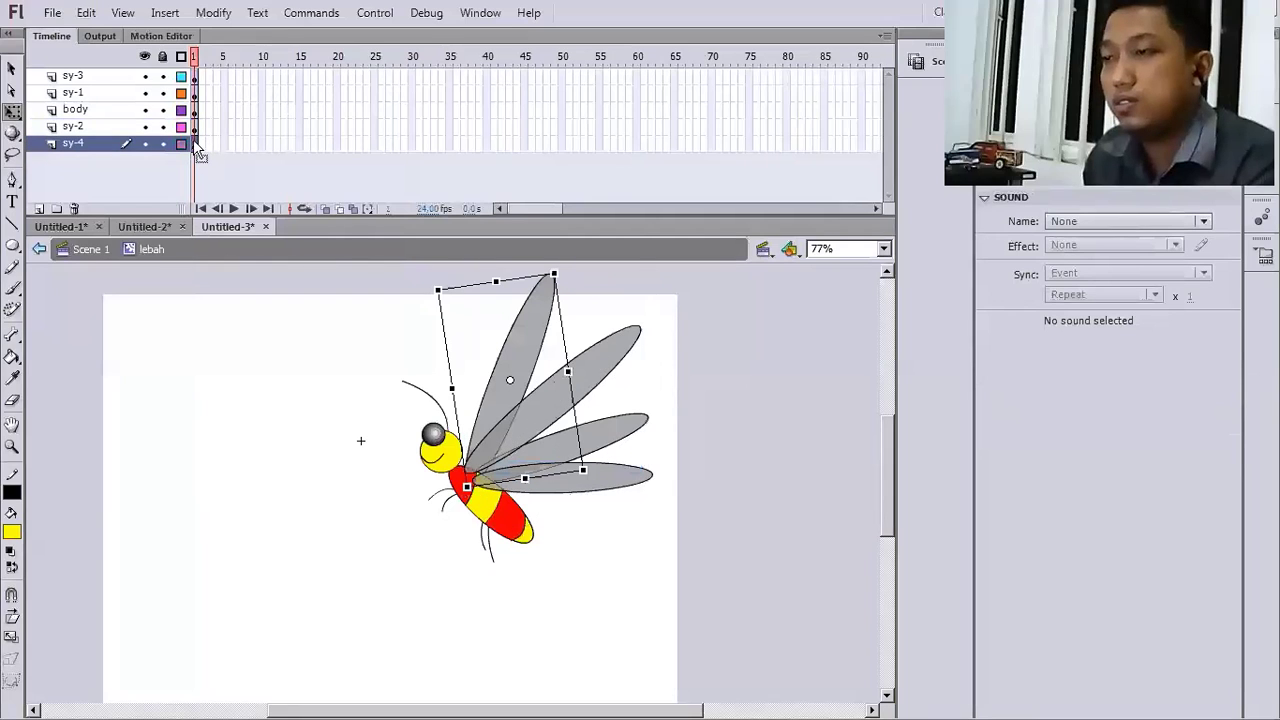
right_click(197, 144)
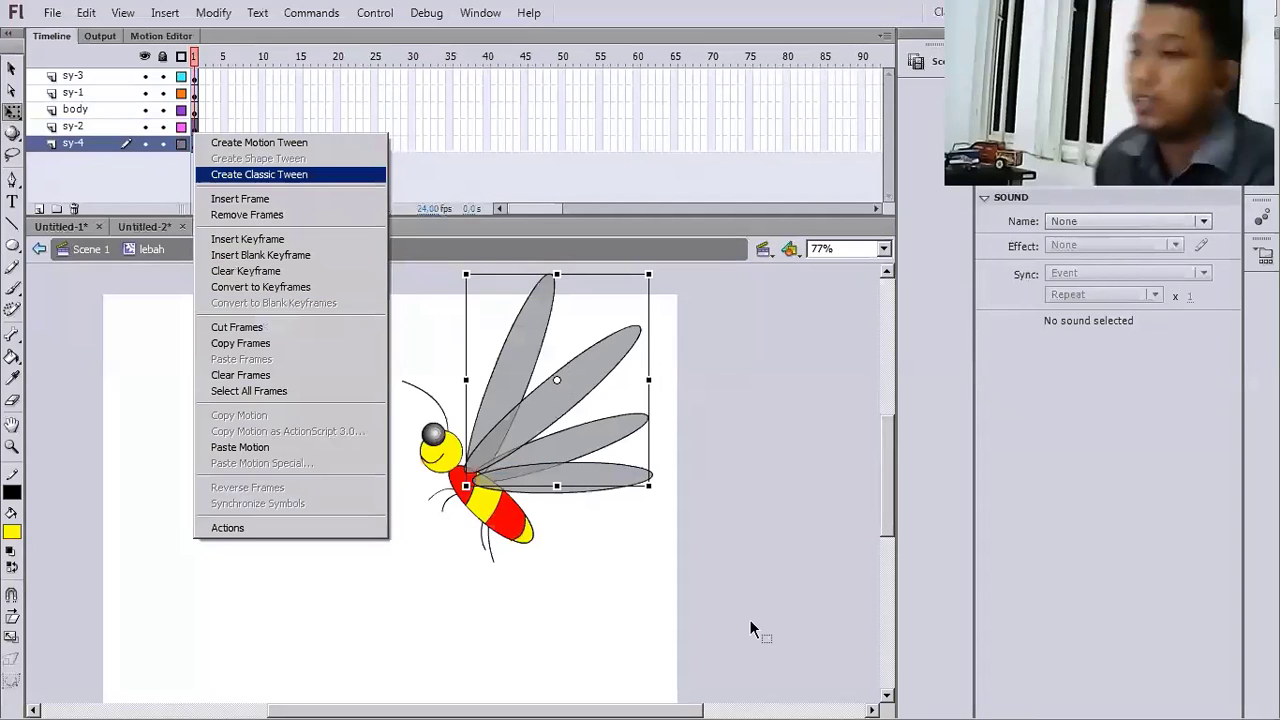
key("Return")
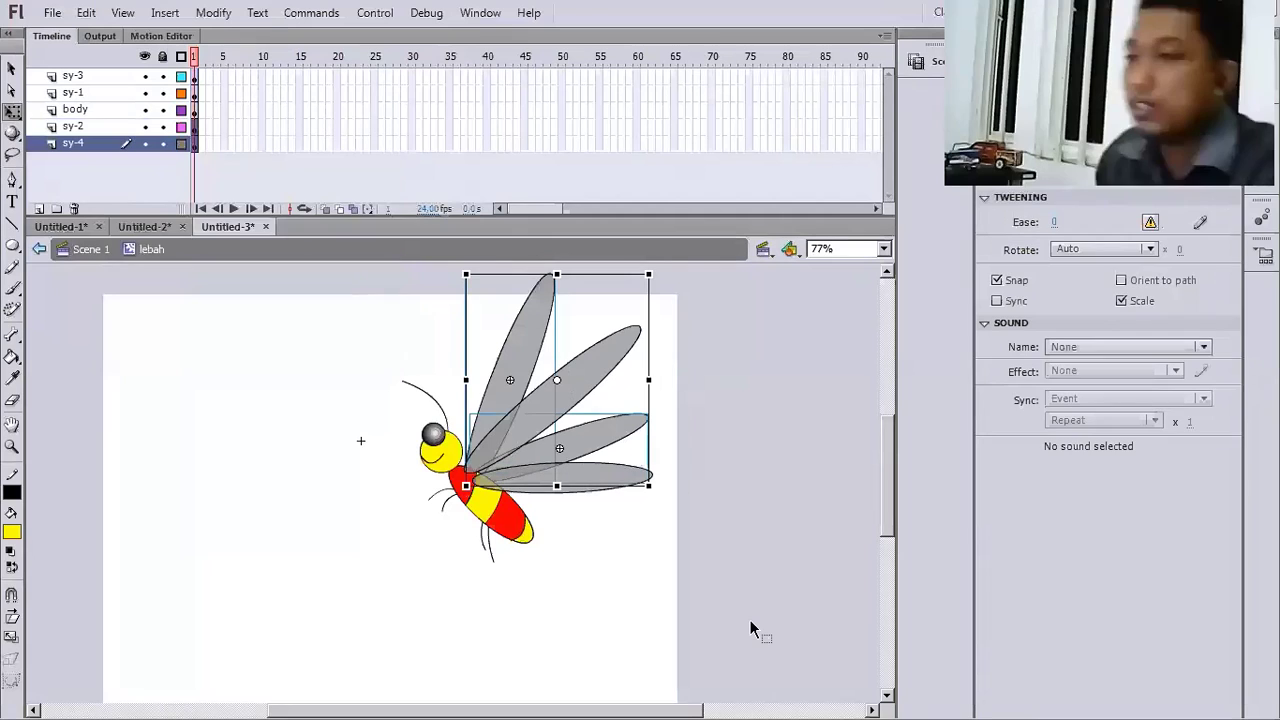
left_click(656, 371)
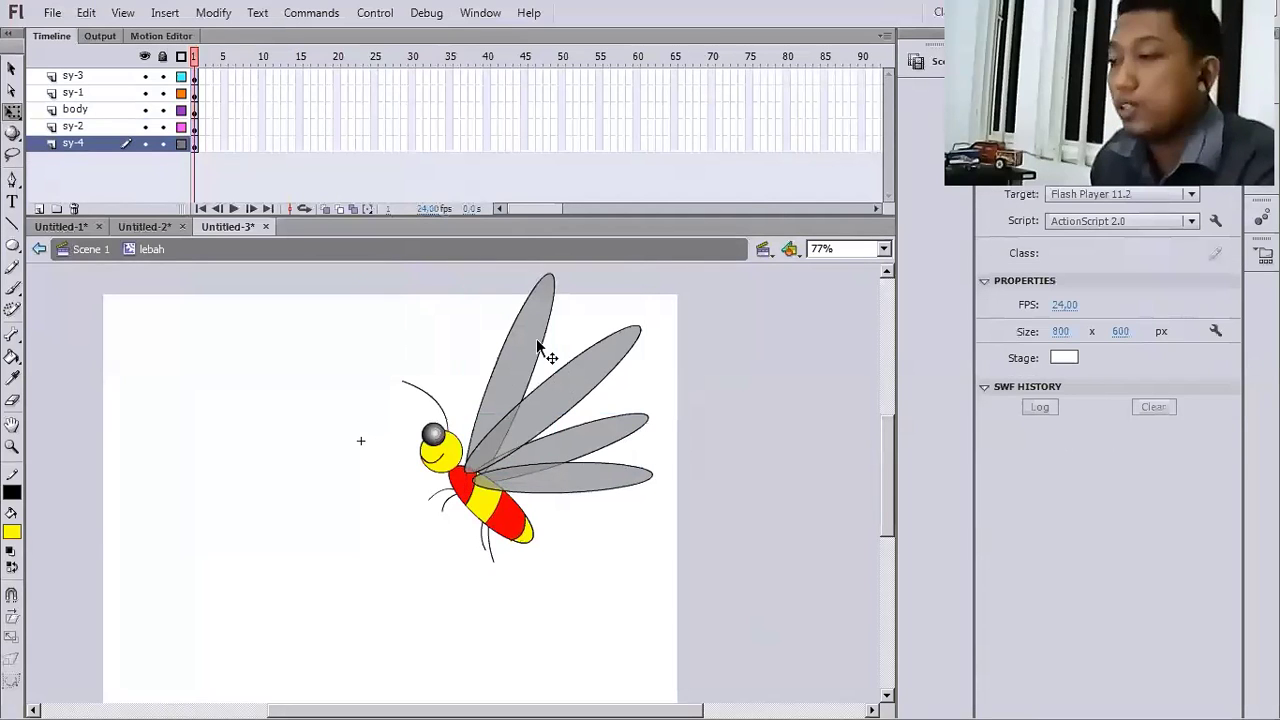
- Move the transformation points of the sy-4, sy-3, sy-2 and sy-1 wings to their bases where they meet the body
left_click(538, 347)
left_click_drag(512, 384, 468, 474)
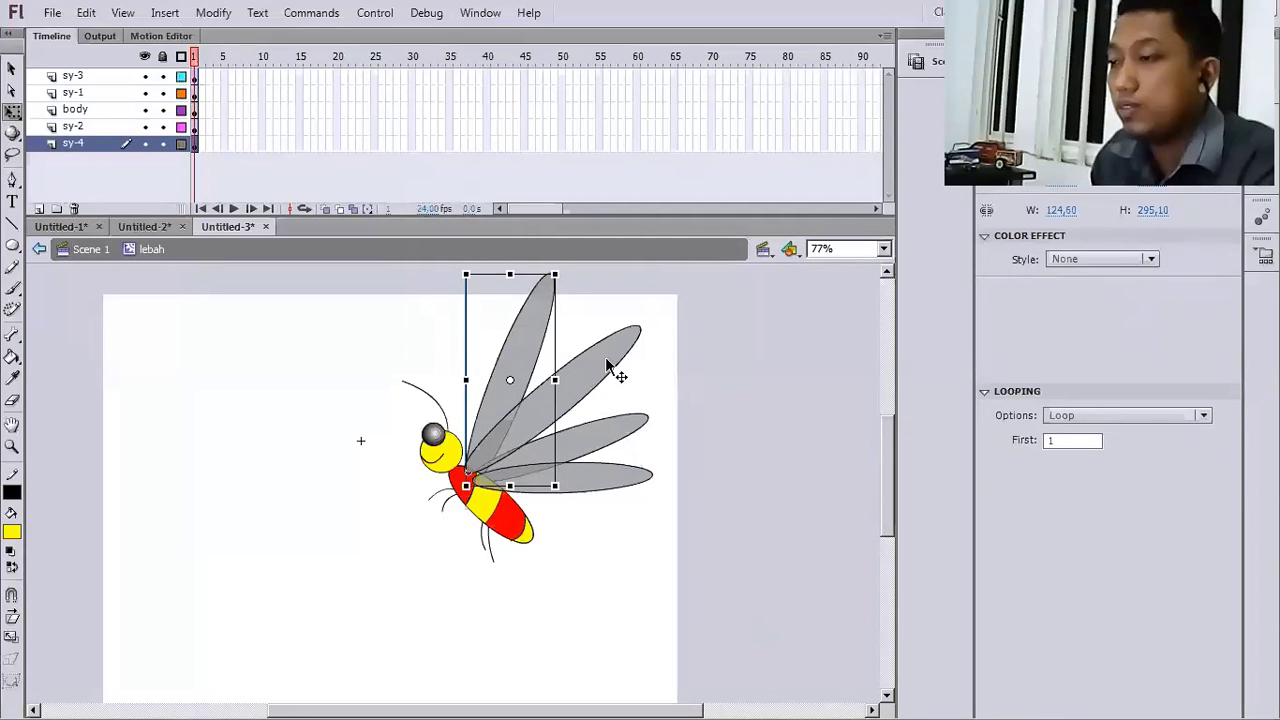
left_click(587, 388)
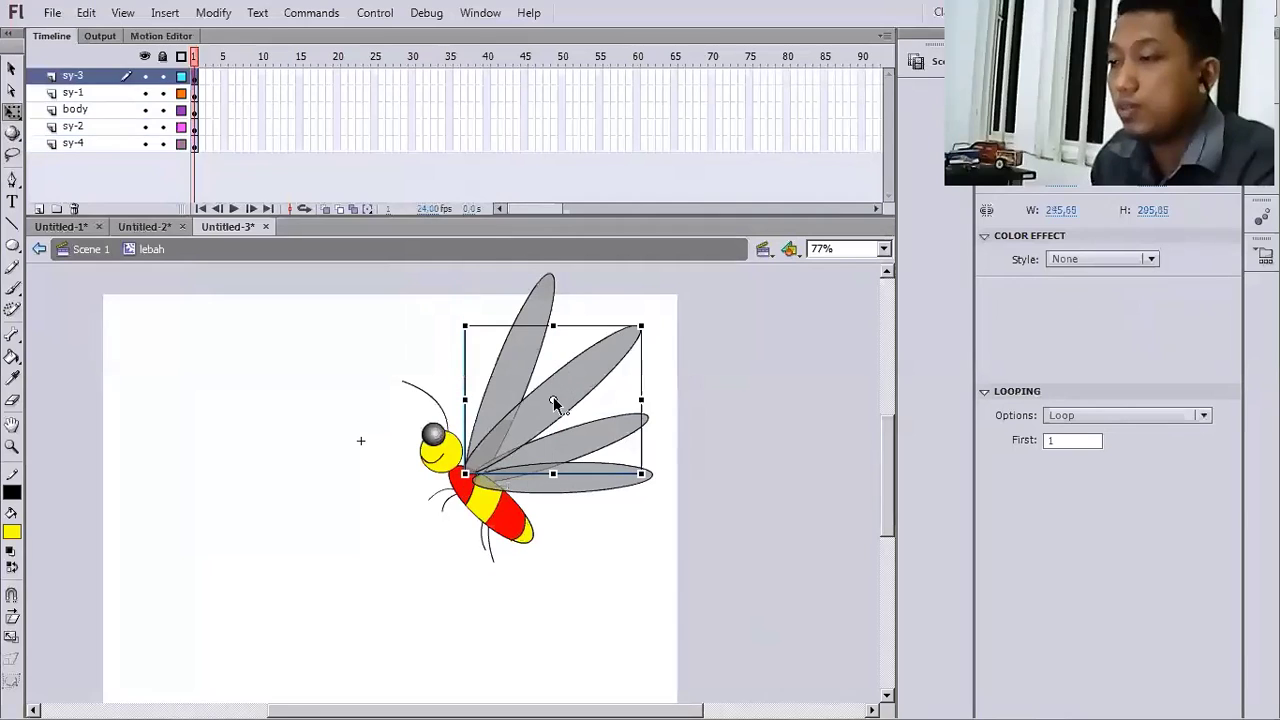
left_click_drag(555, 403, 464, 474)
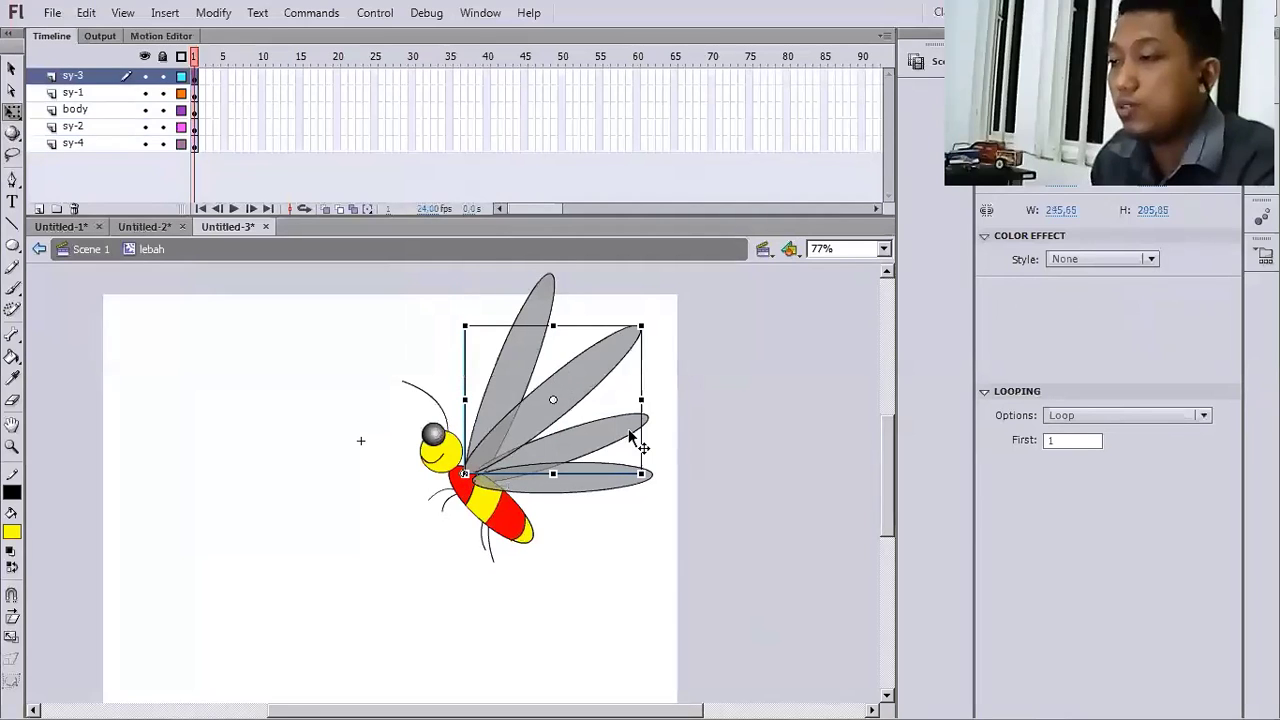
left_click(603, 446)
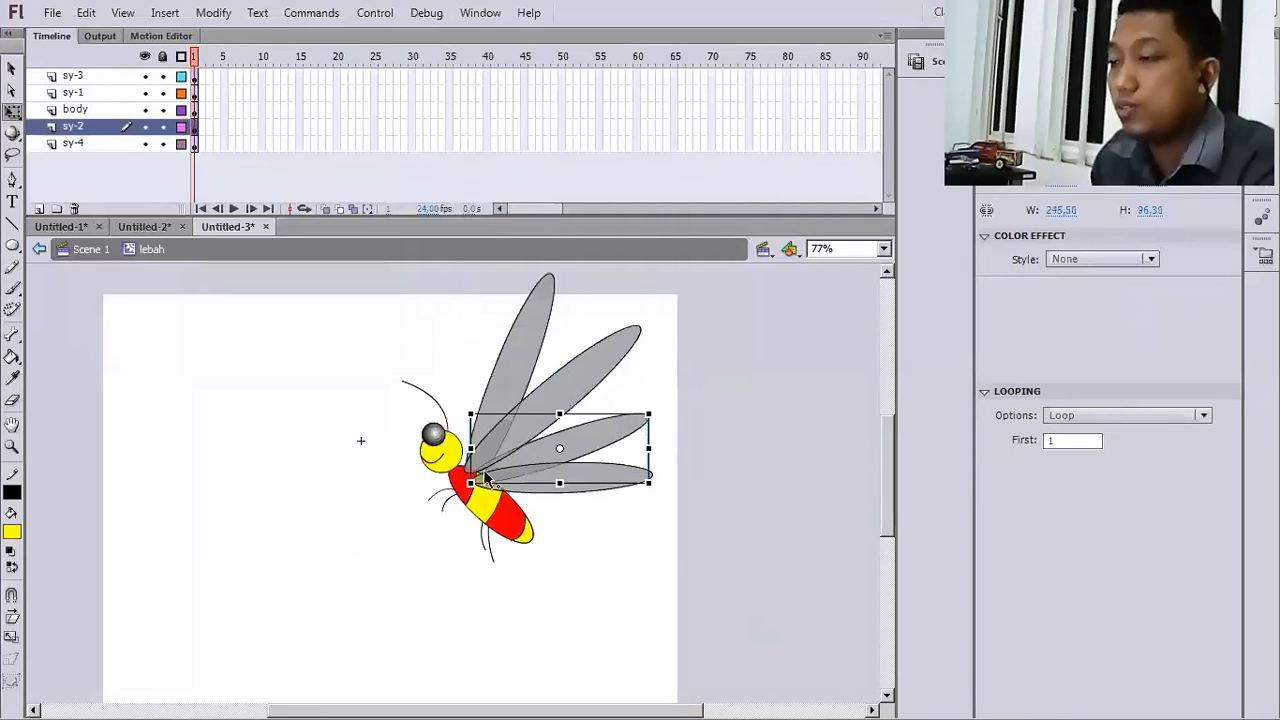
left_click_drag(479, 484, 475, 479)
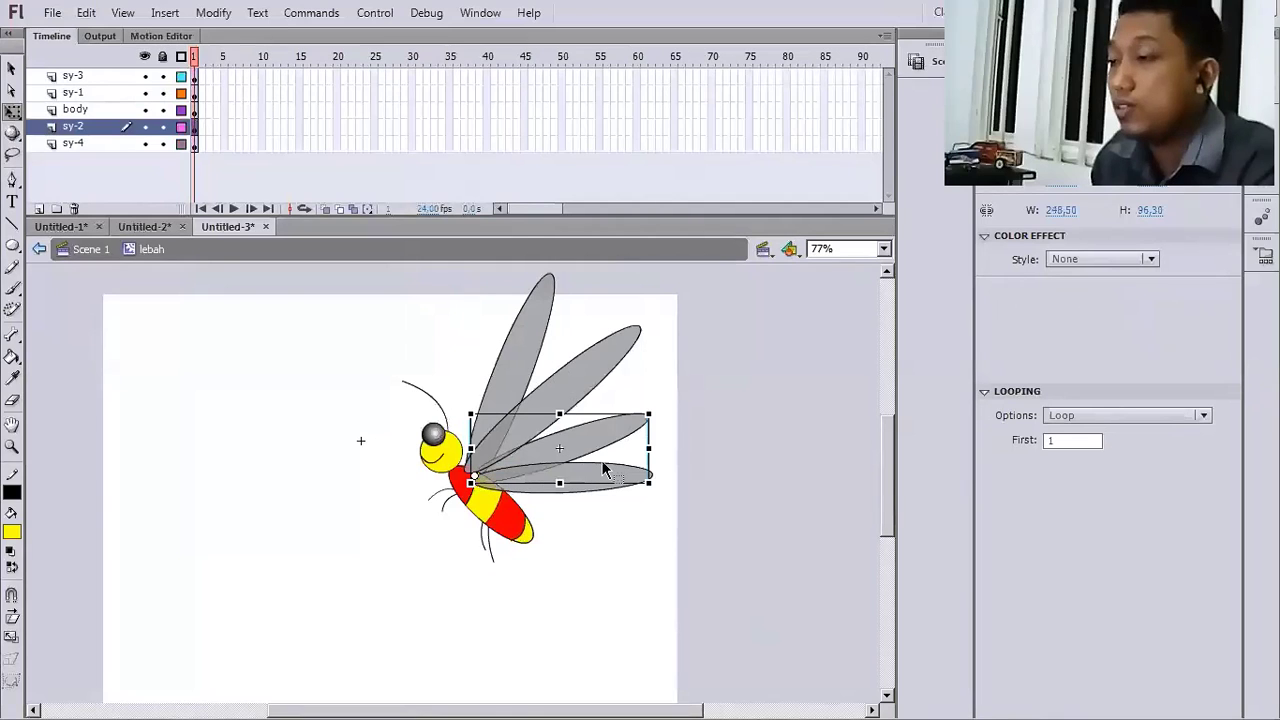
left_click(564, 479)
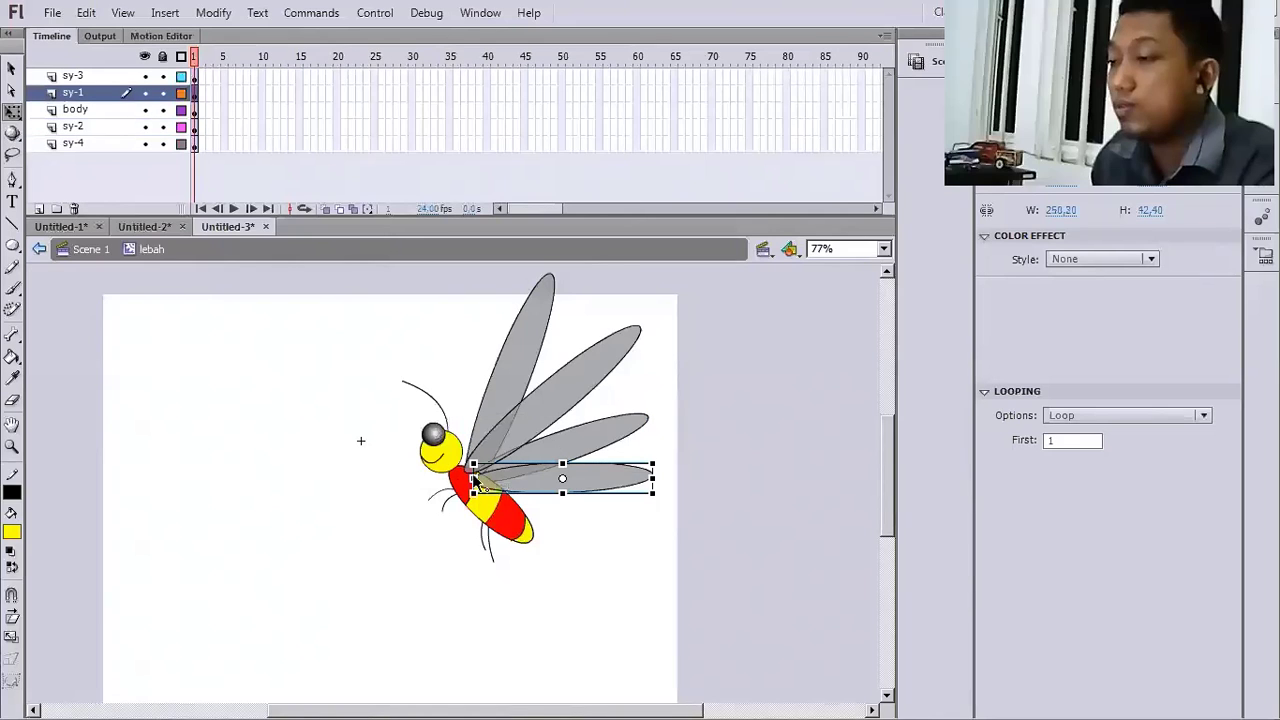
left_click_drag(476, 482, 474, 468)
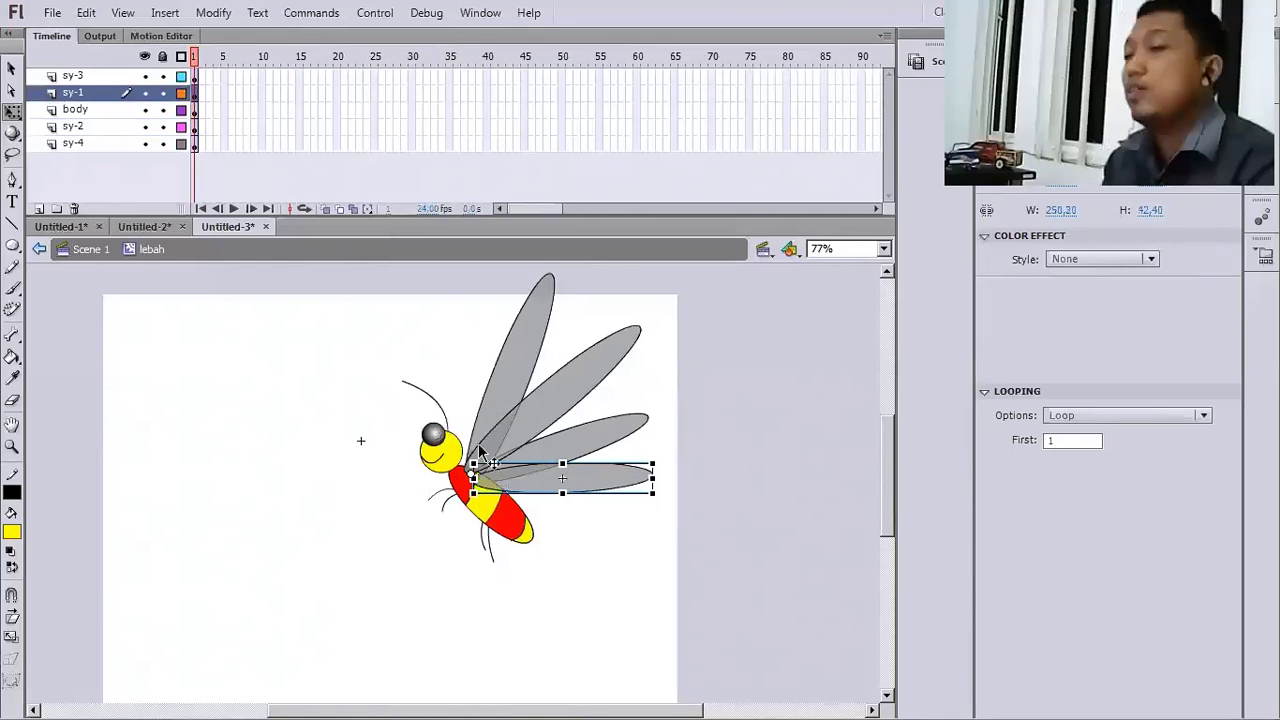
left_click(225, 76)
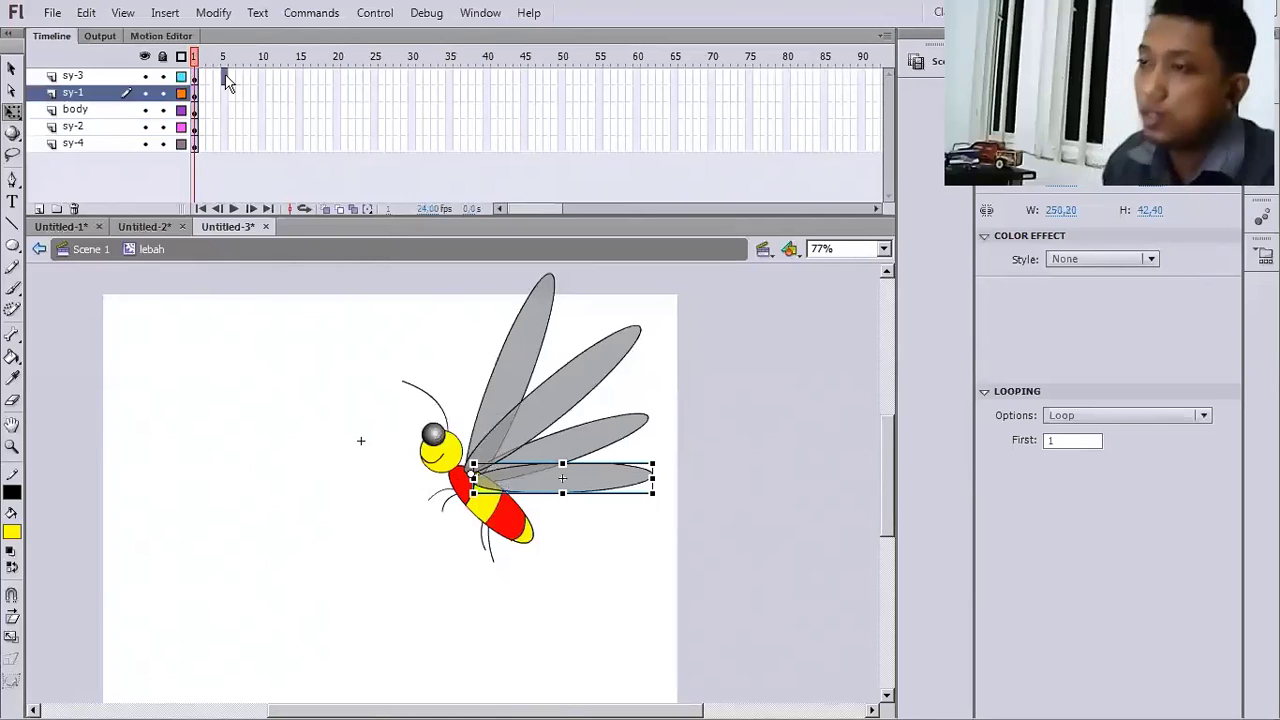
mouse_move(226, 80)
left_mouse_down()
mouse_move(229, 97)
mouse_move(223, 88)
left_mouse_up()
right_click(222, 87)
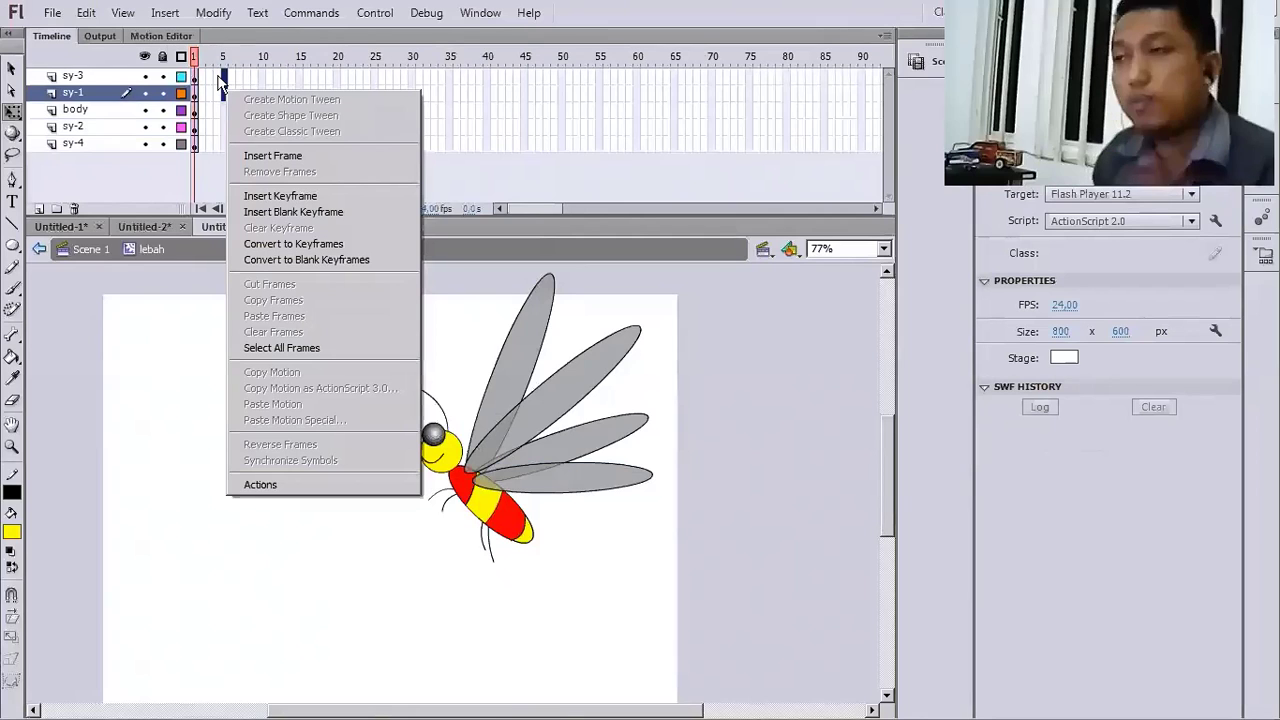
- Insert keyframes at frame 4 of the sy-3 and sy-1 layers
left_click(217, 77)
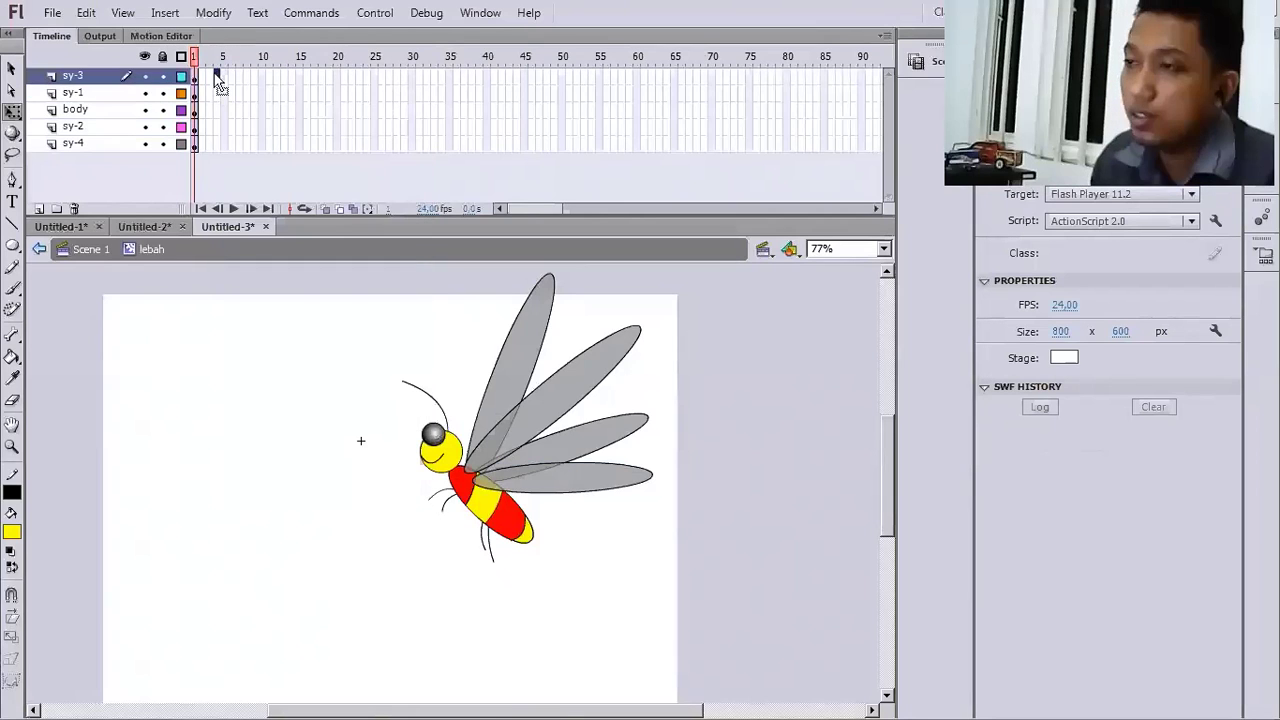
left_click(214, 77)
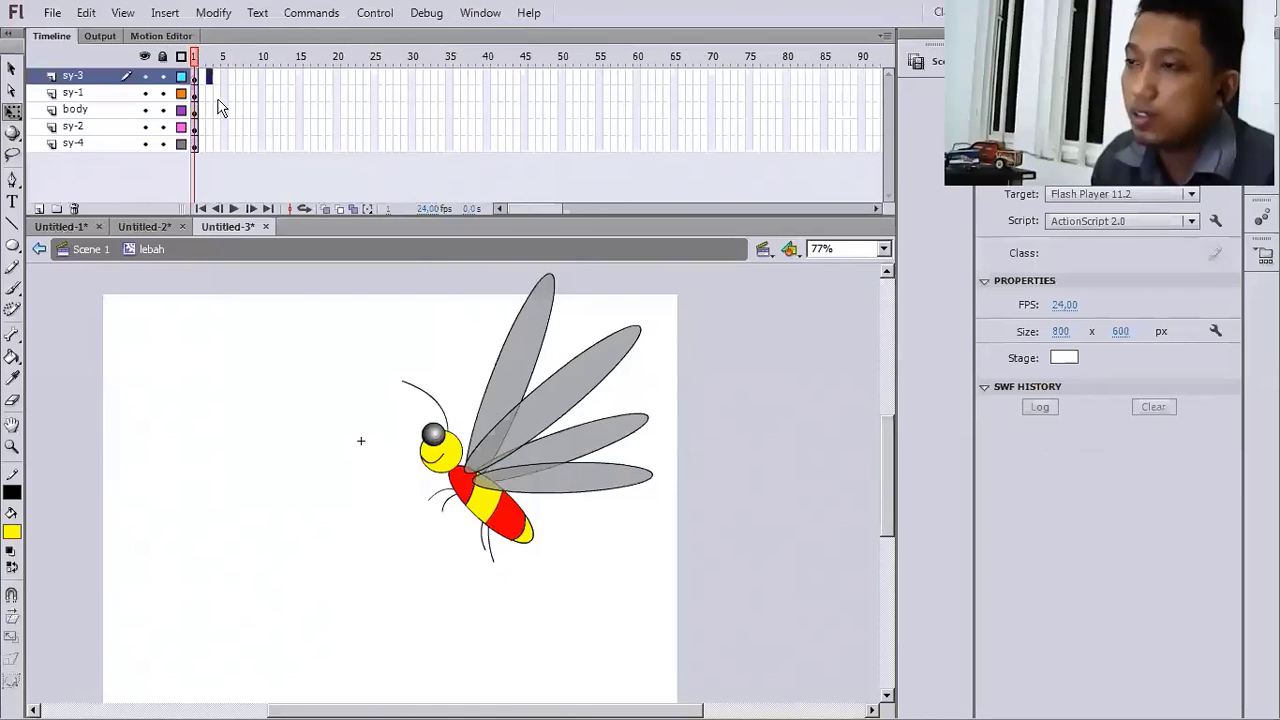
left_click(219, 100, "shift")
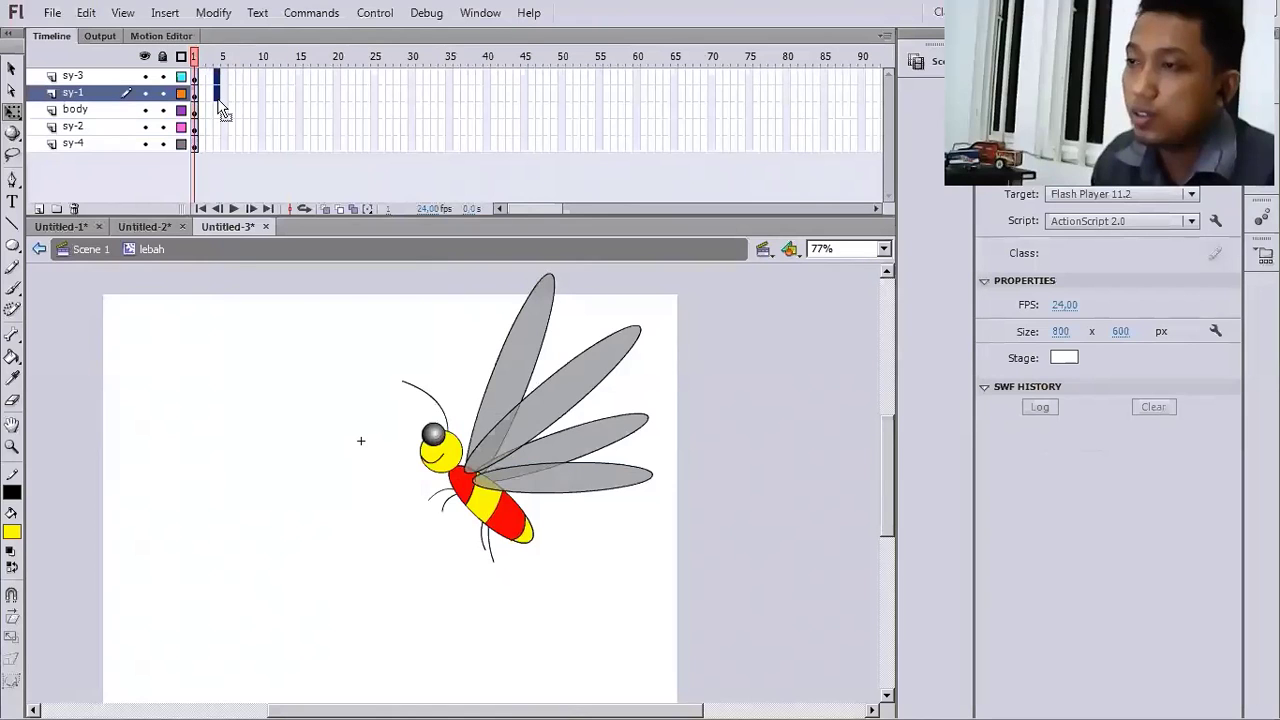
right_click(219, 101)
left_click(295, 206)
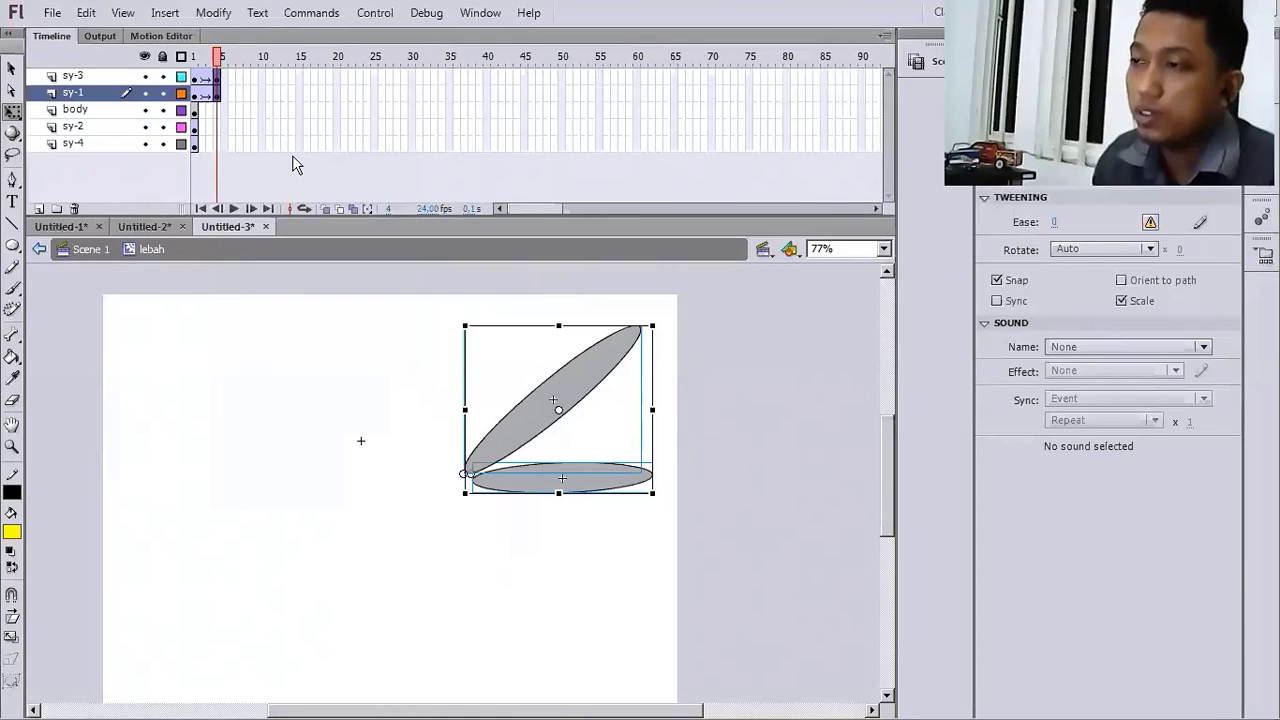
- Extend the body layer to frame 10 and insert keyframes at frame 4 of the sy-2 and sy-4 layers
left_click(262, 109)
key("F5")
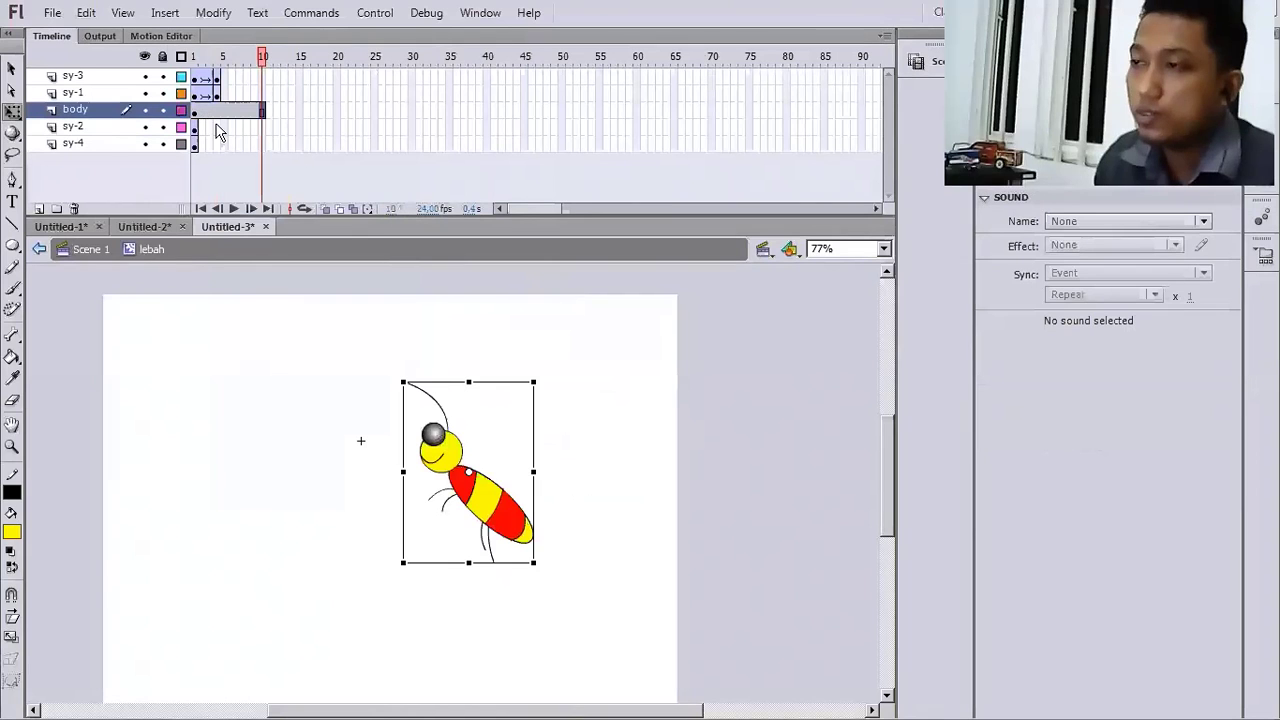
right_click(218, 143)
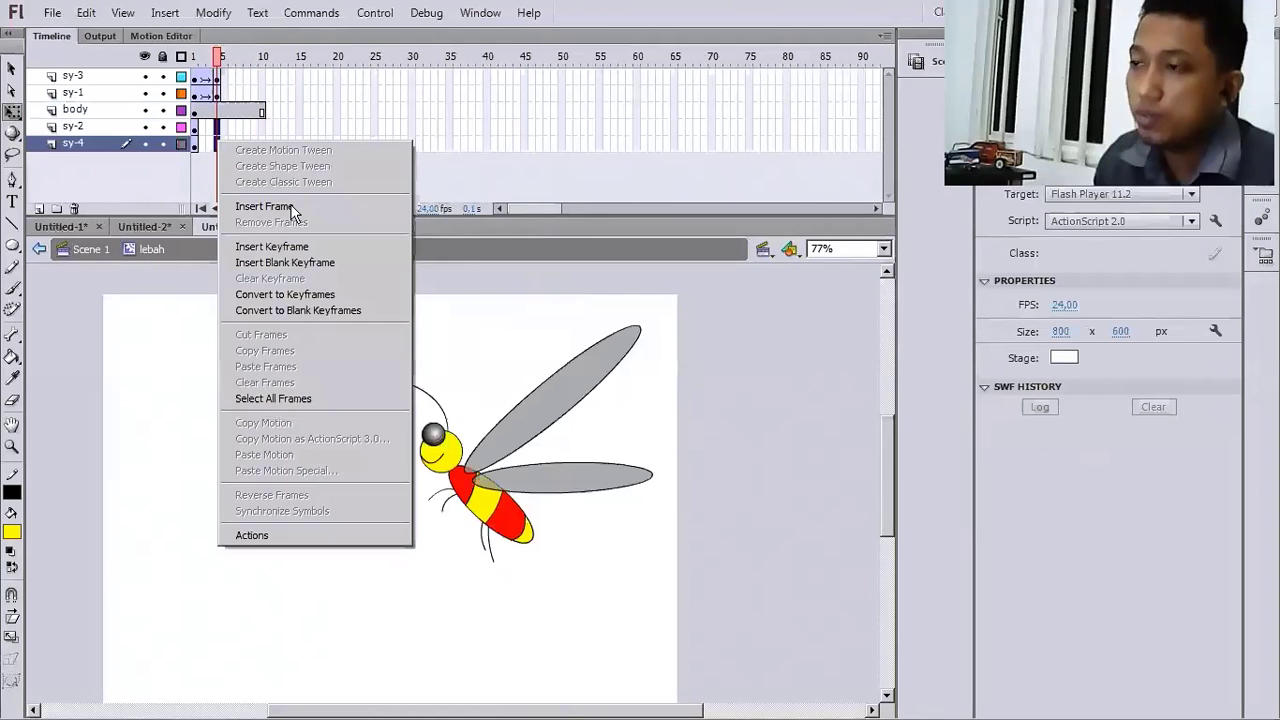
left_click(306, 247)
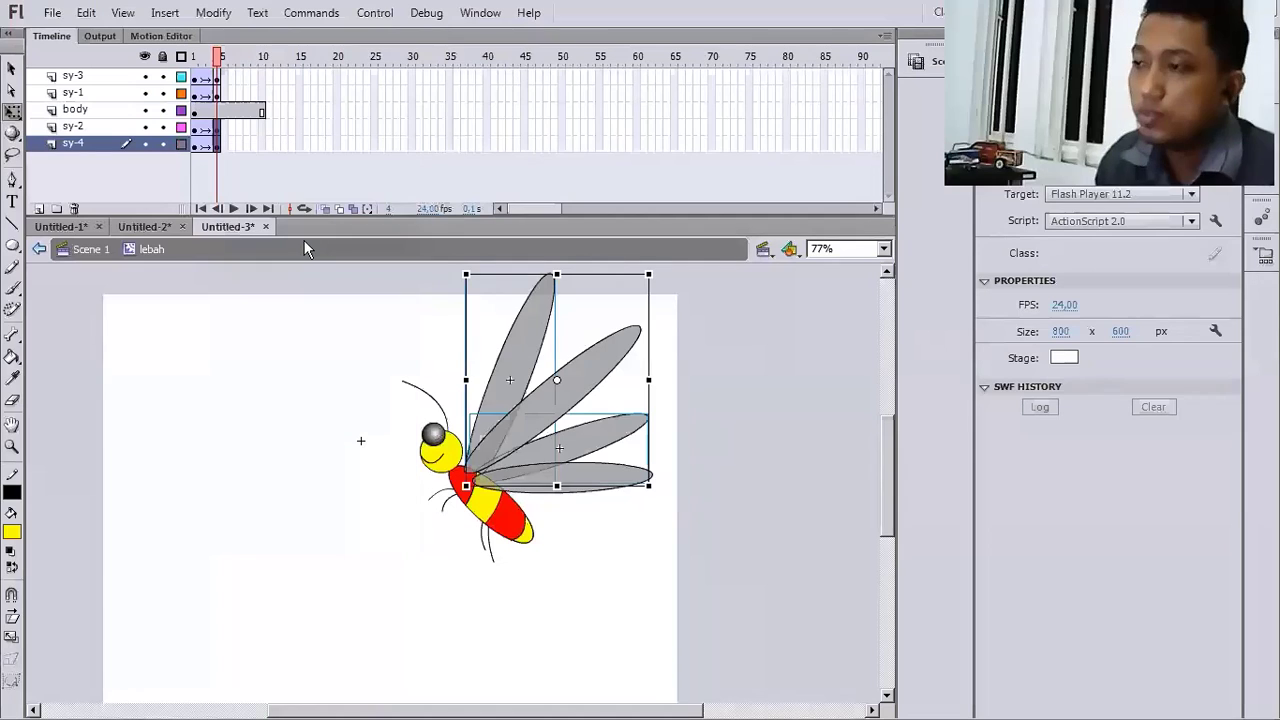
left_click(214, 129)
left_click(214, 130)
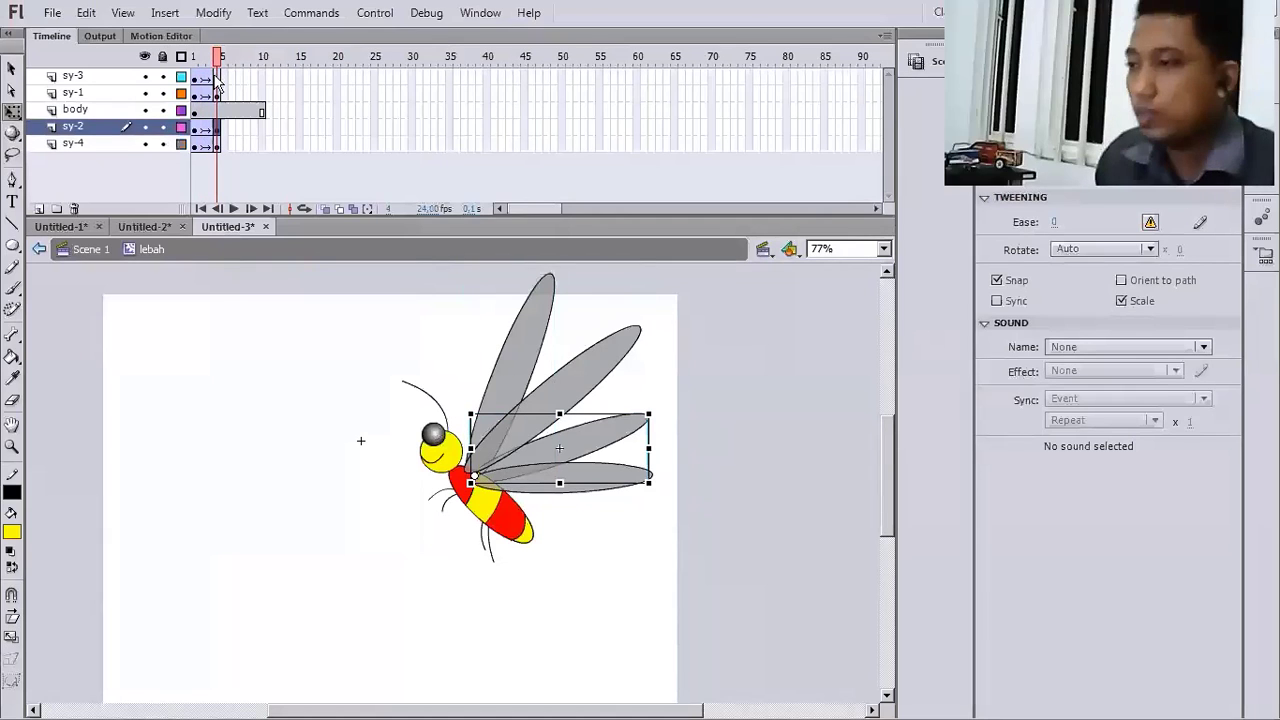
- At frame 4, rotate the sy-3 wing counterclockwise and the sy-4 wing clockwise so that they cross, and check the in-between motion
left_click(215, 78)
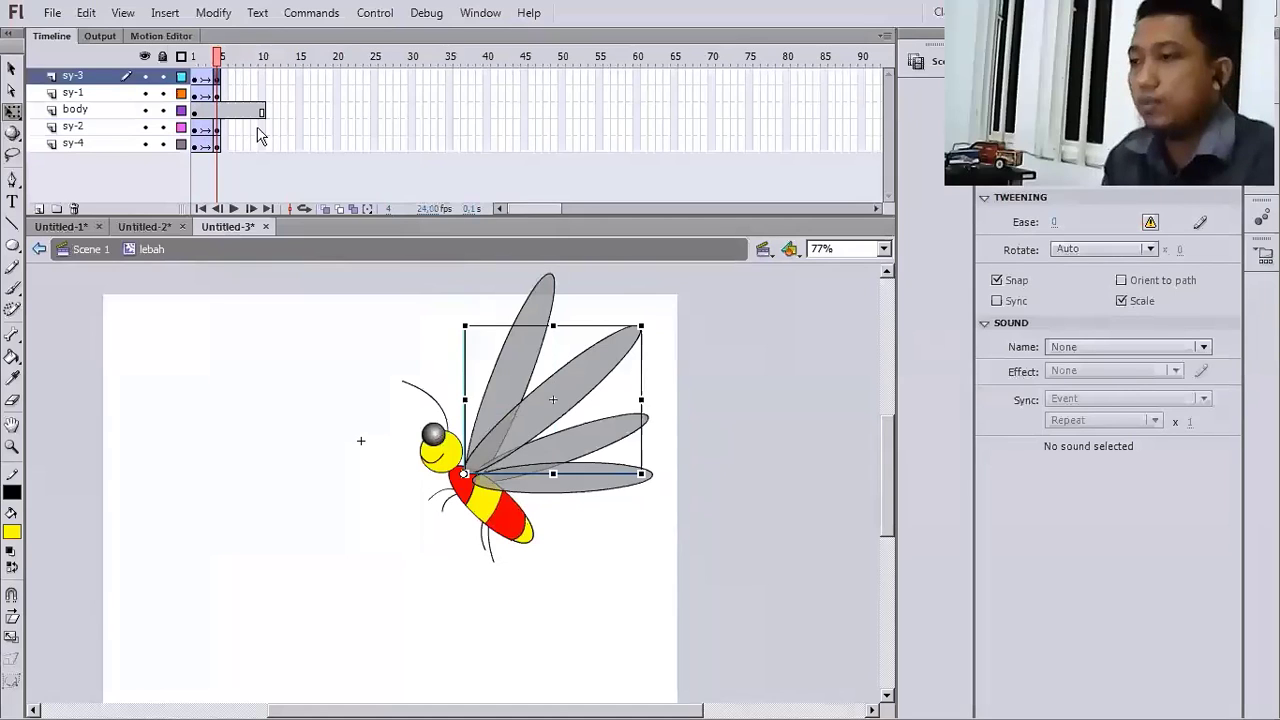
mouse_move(571, 309)
left_mouse_down()
mouse_move(564, 290)
mouse_move(577, 299)
left_mouse_up()
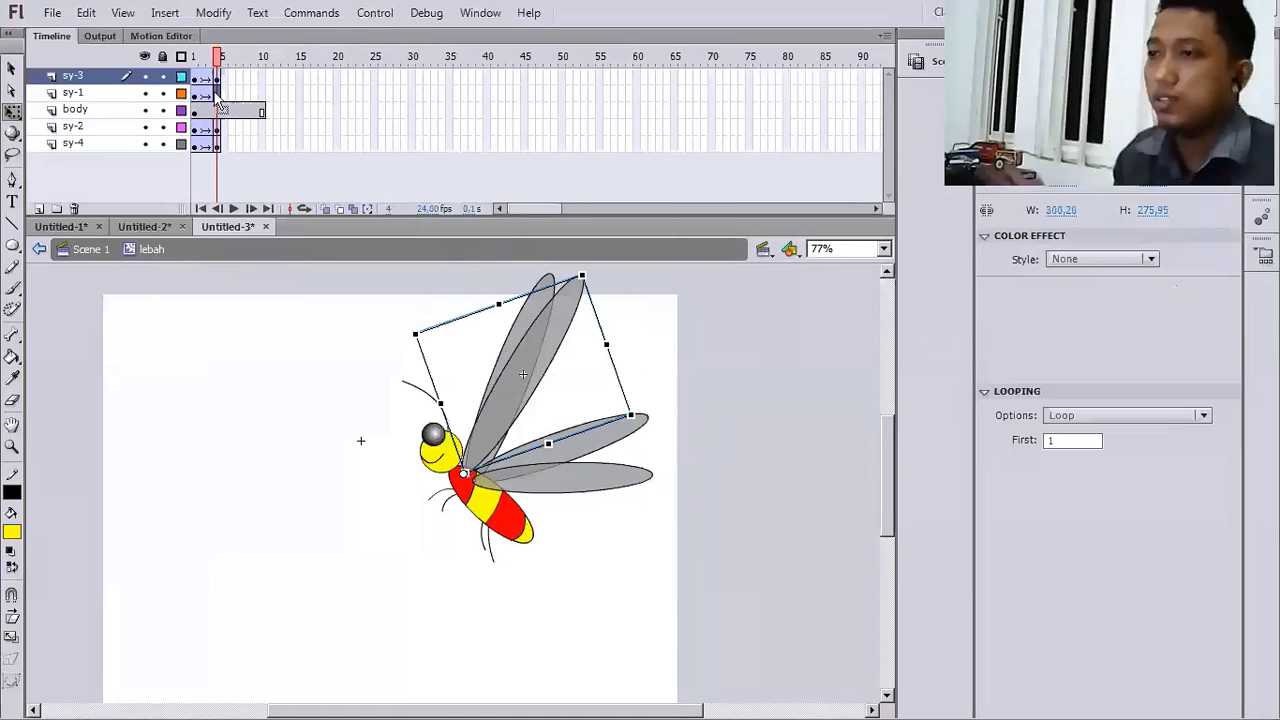
left_click(217, 95)
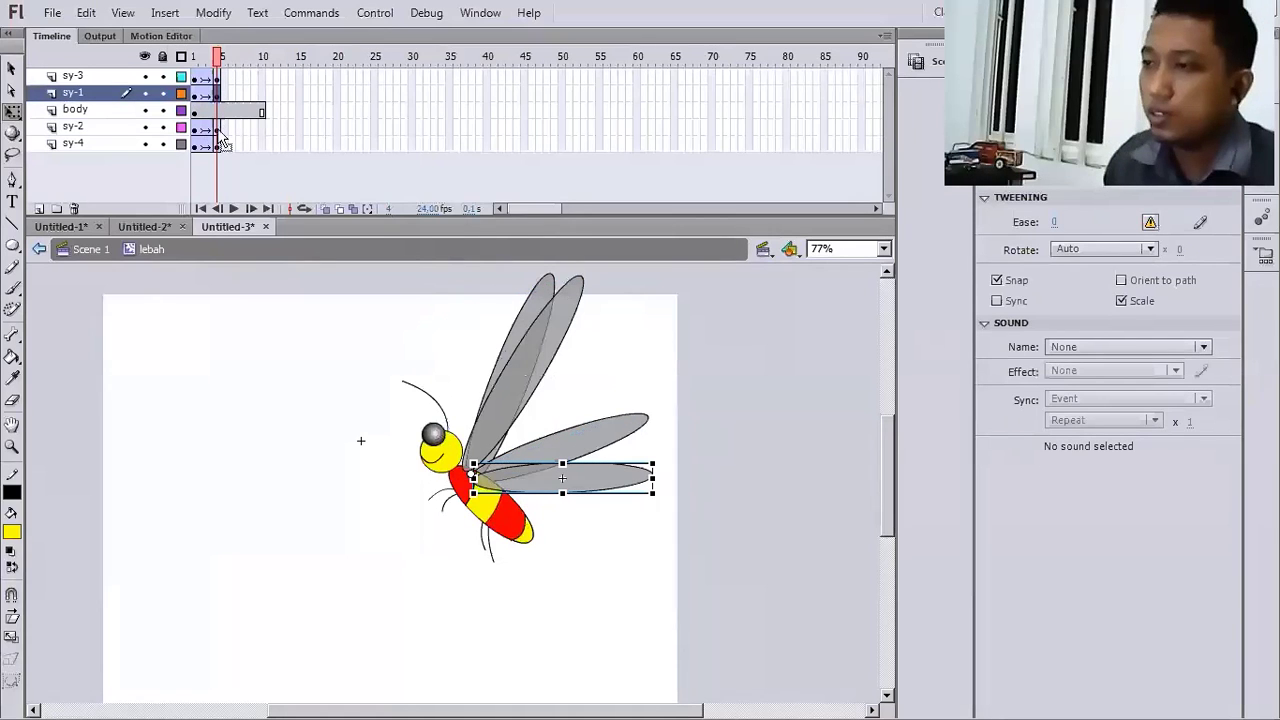
left_click(219, 144)
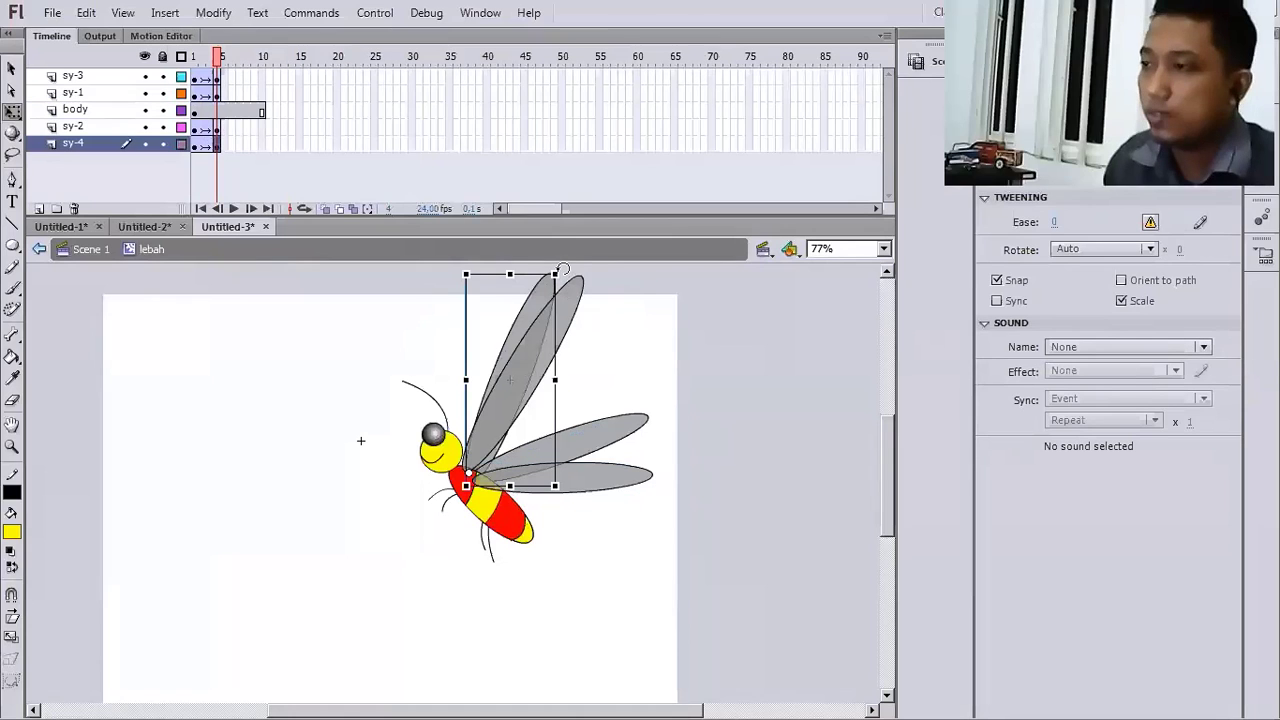
left_click_drag(605, 279, 632, 291)
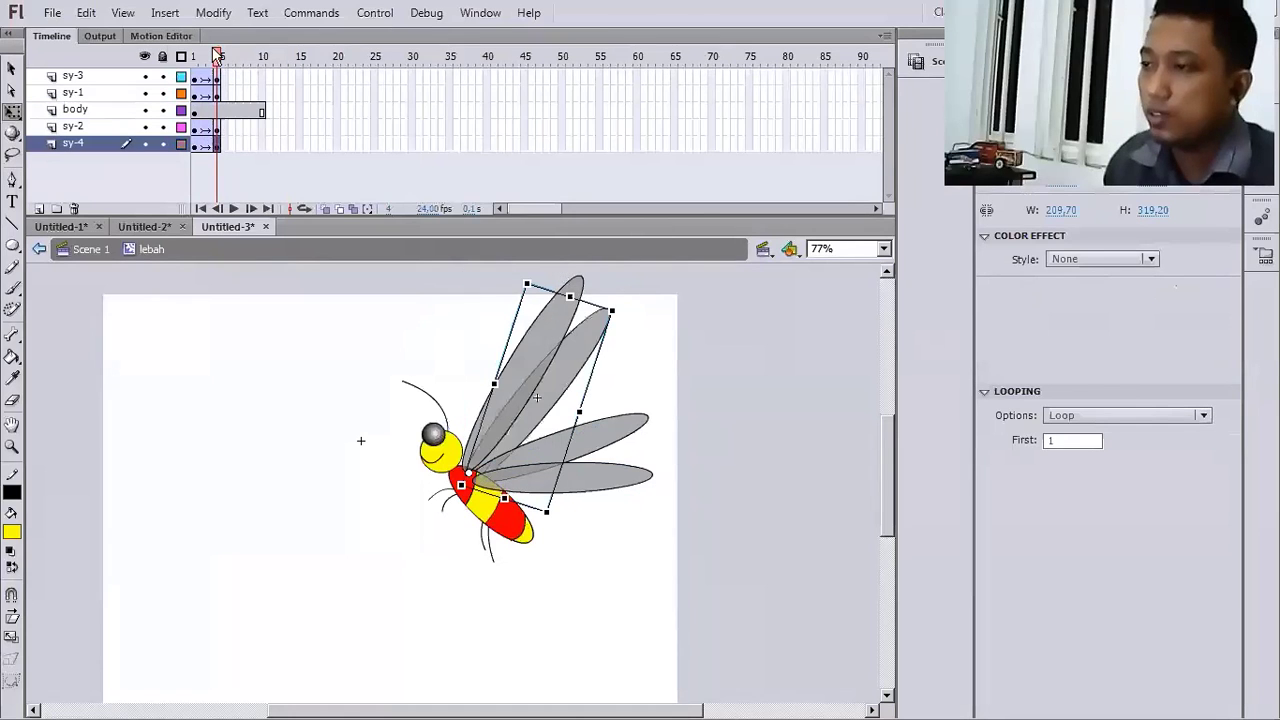
mouse_move(217, 57)
left_mouse_down()
mouse_move(197, 62)
mouse_move(204, 48)
left_mouse_up()
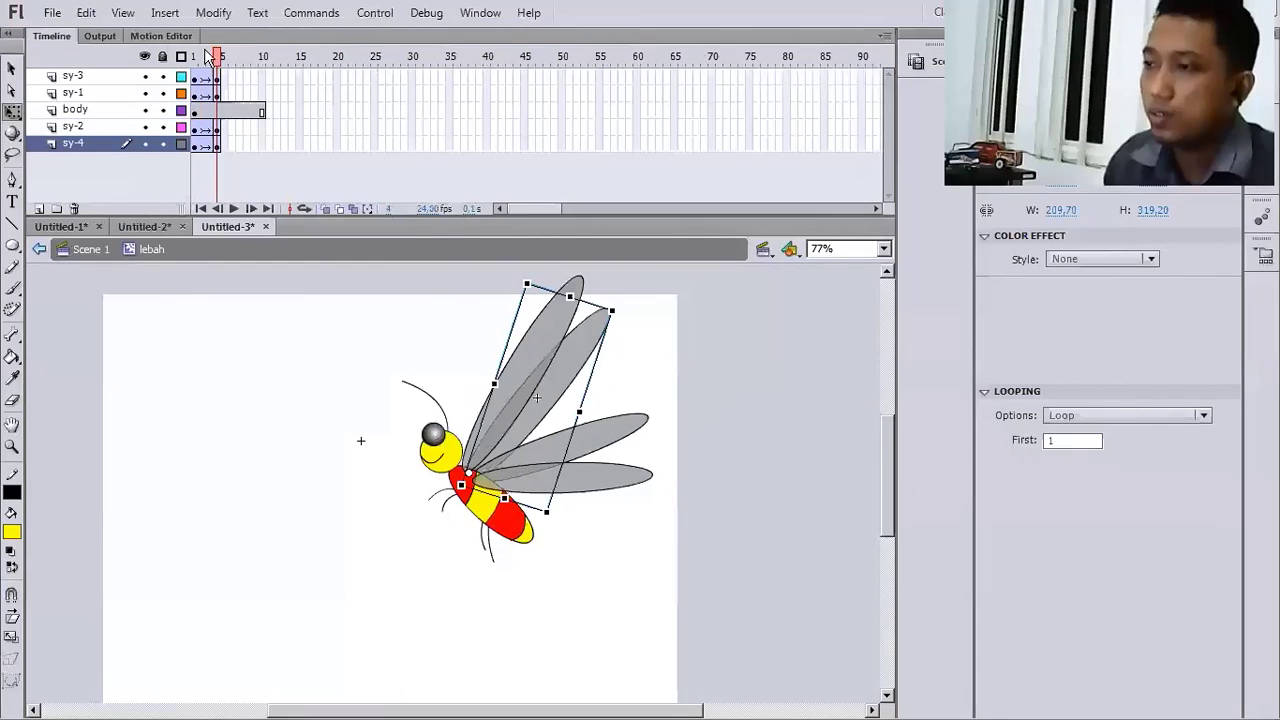
left_click(208, 56)
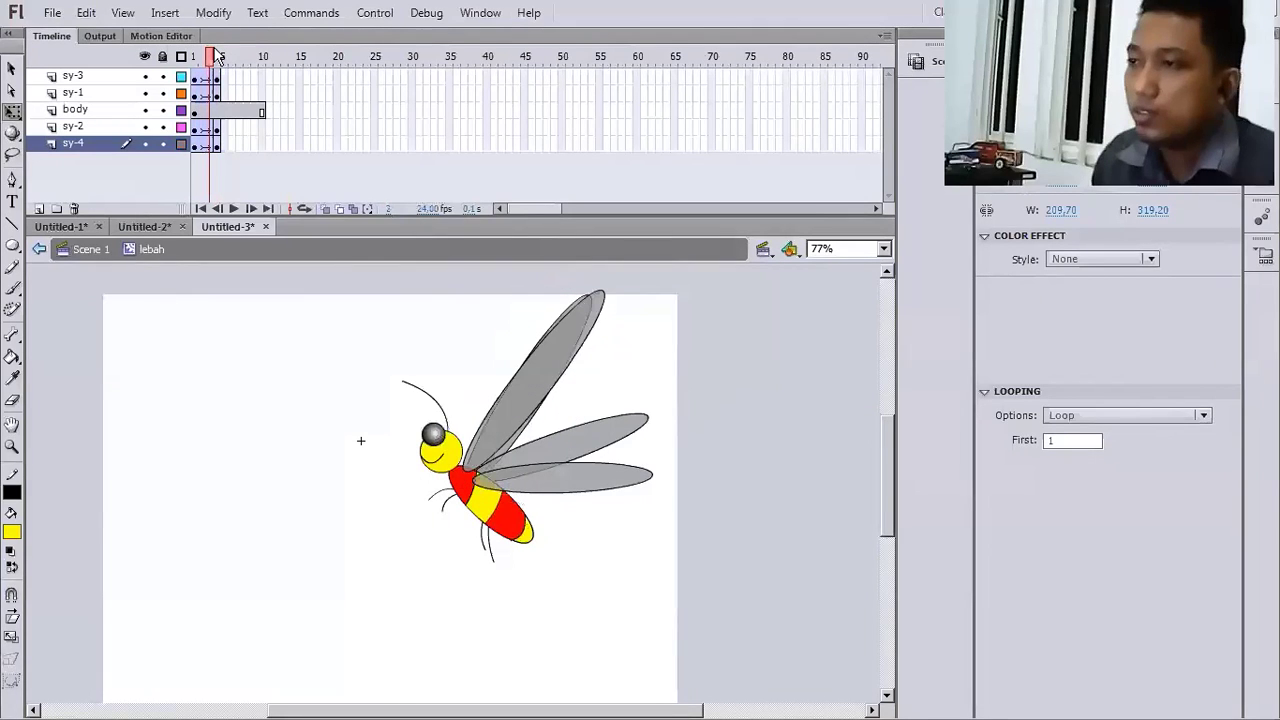
left_click(216, 56)
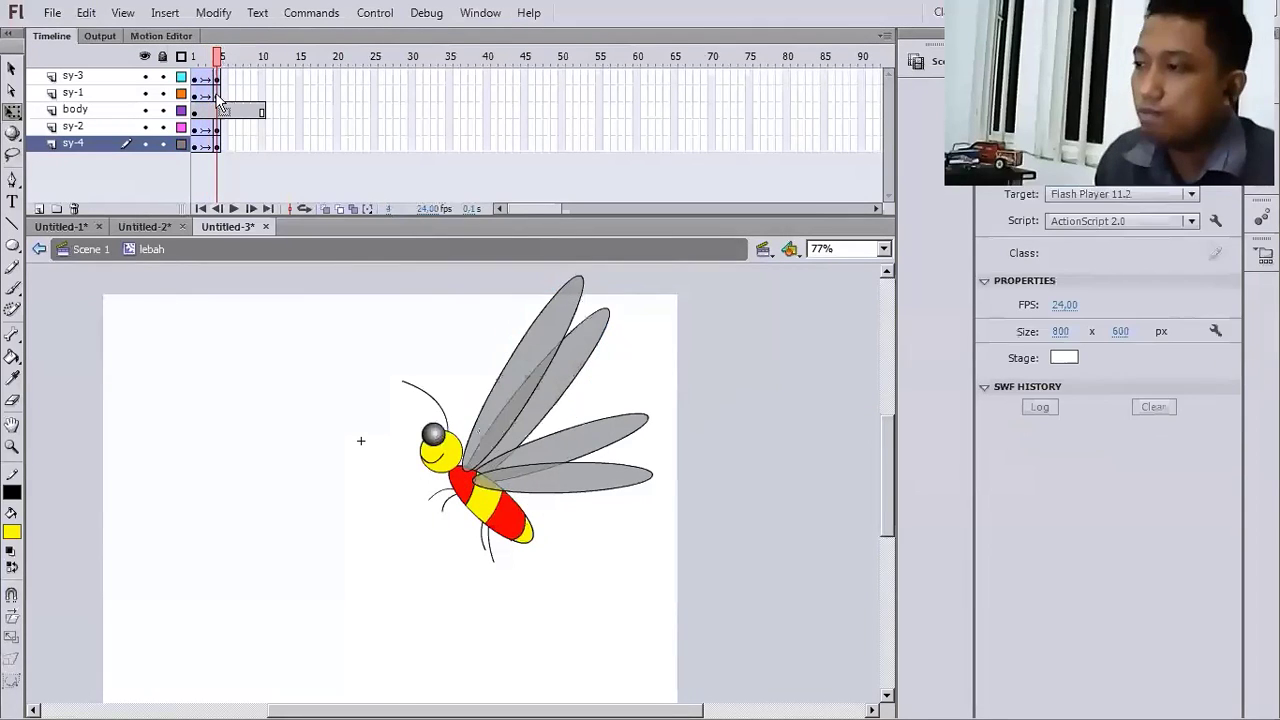
- Rotate the sy-1 and sy-2 wings upward at frame 4 and play the flap from frame 1
left_click(216, 93)
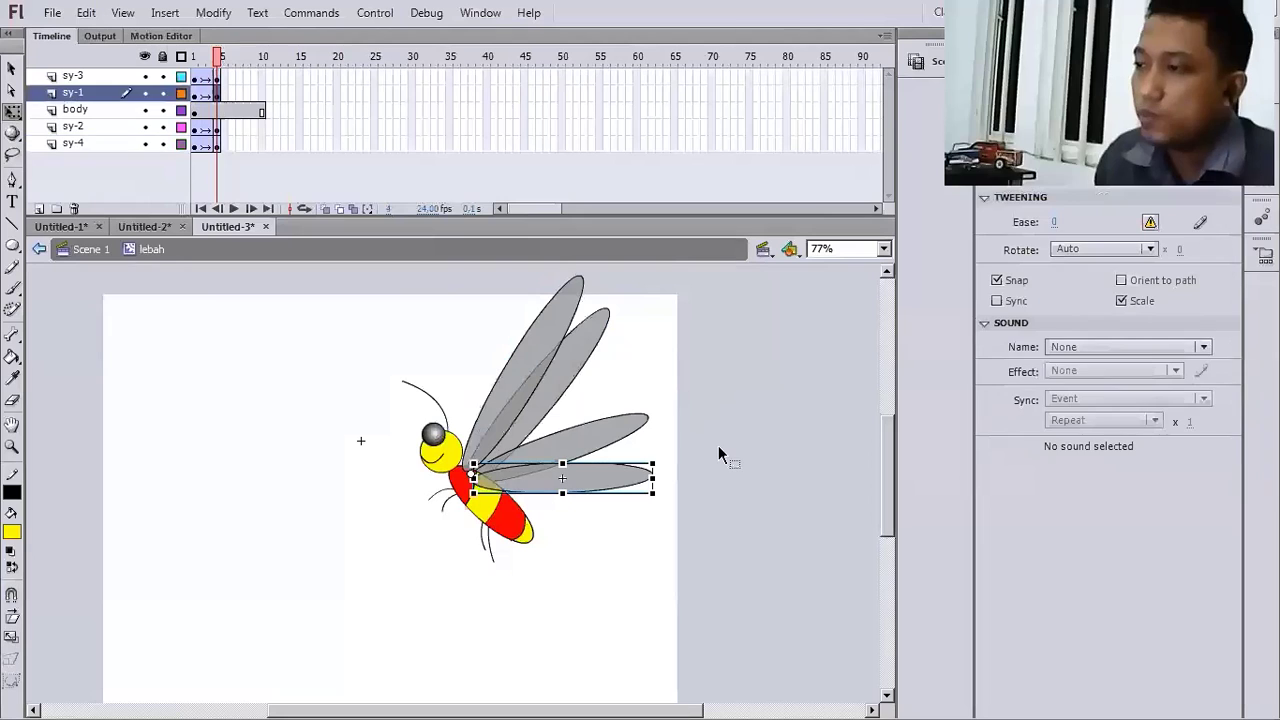
left_click(666, 455)
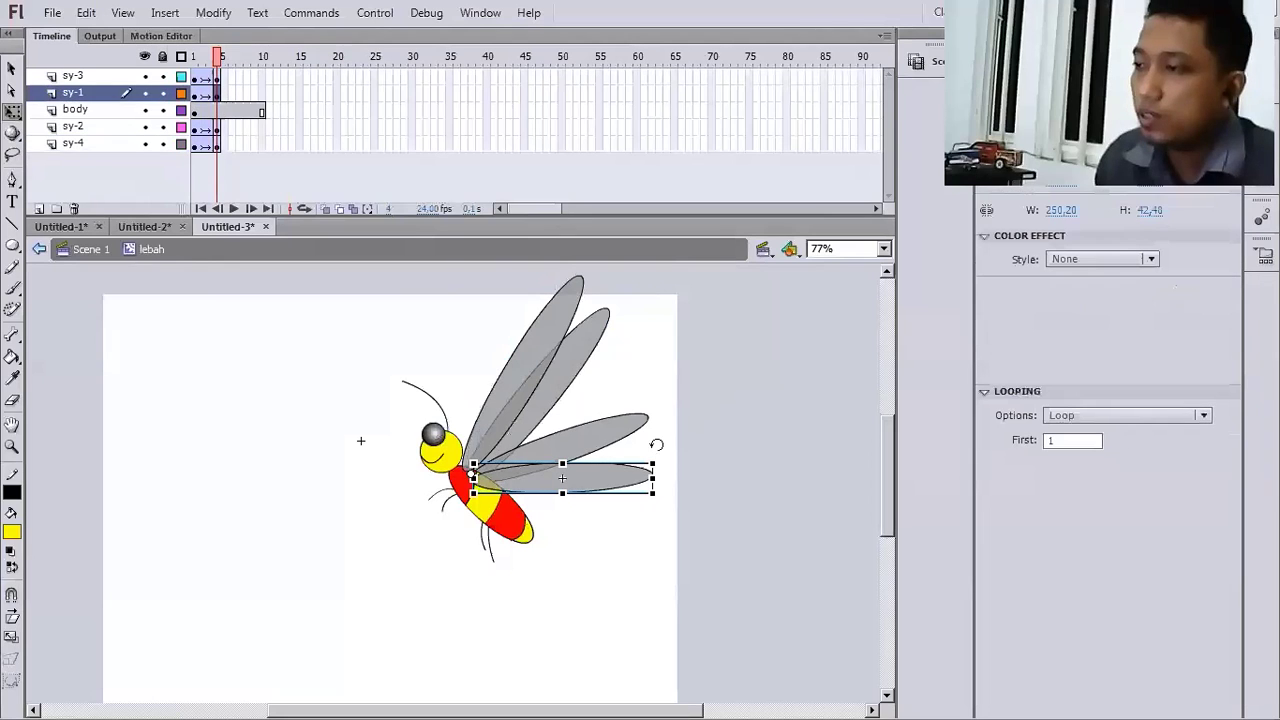
left_click_drag(656, 444, 622, 389)
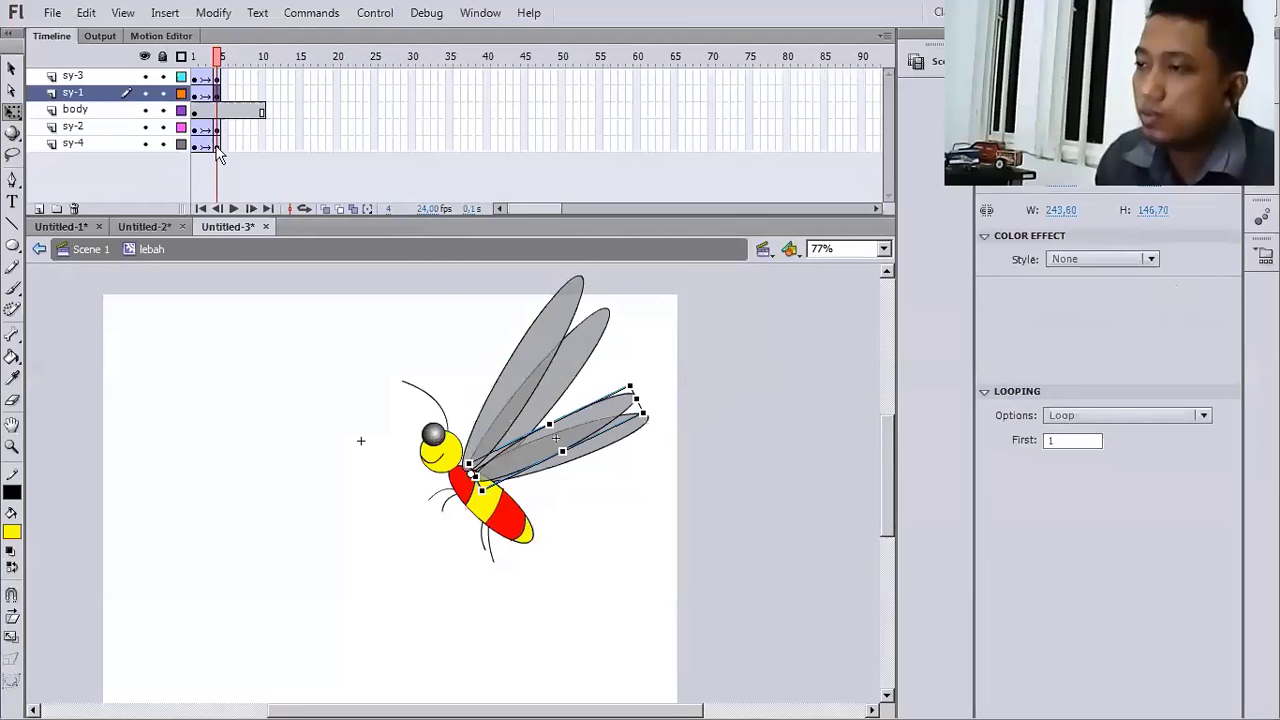
left_click(217, 146)
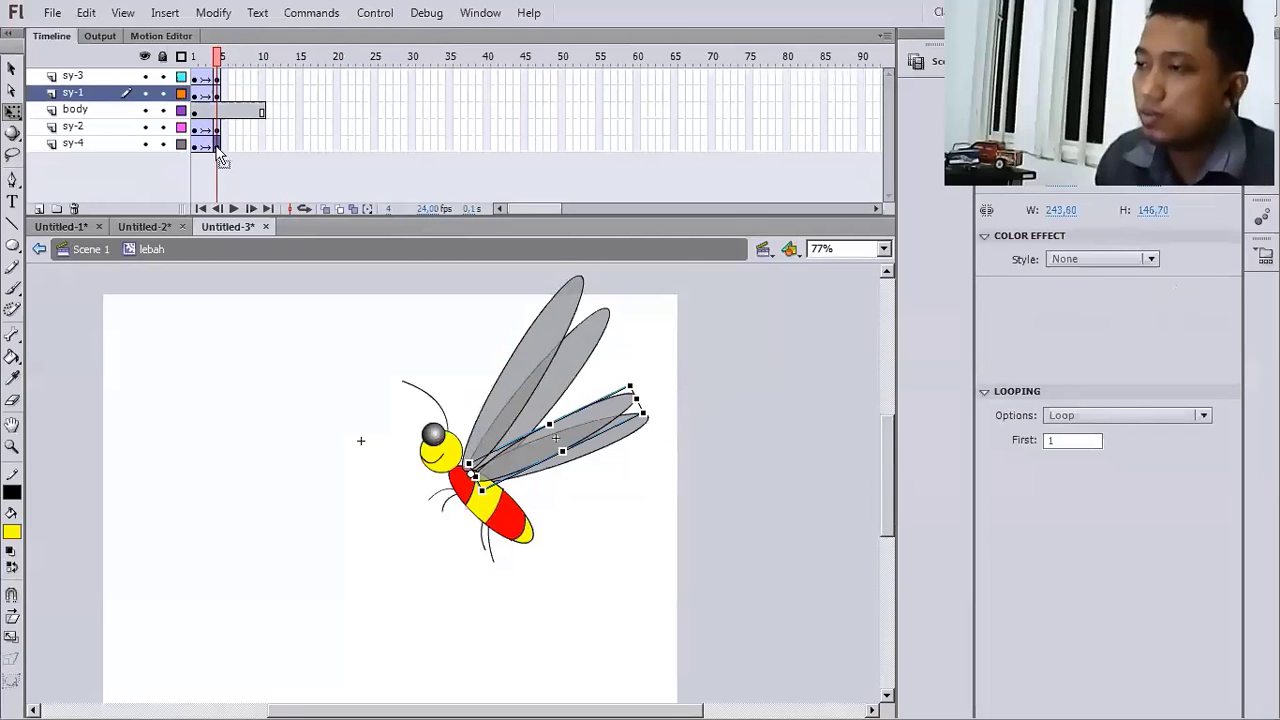
left_click(632, 430)
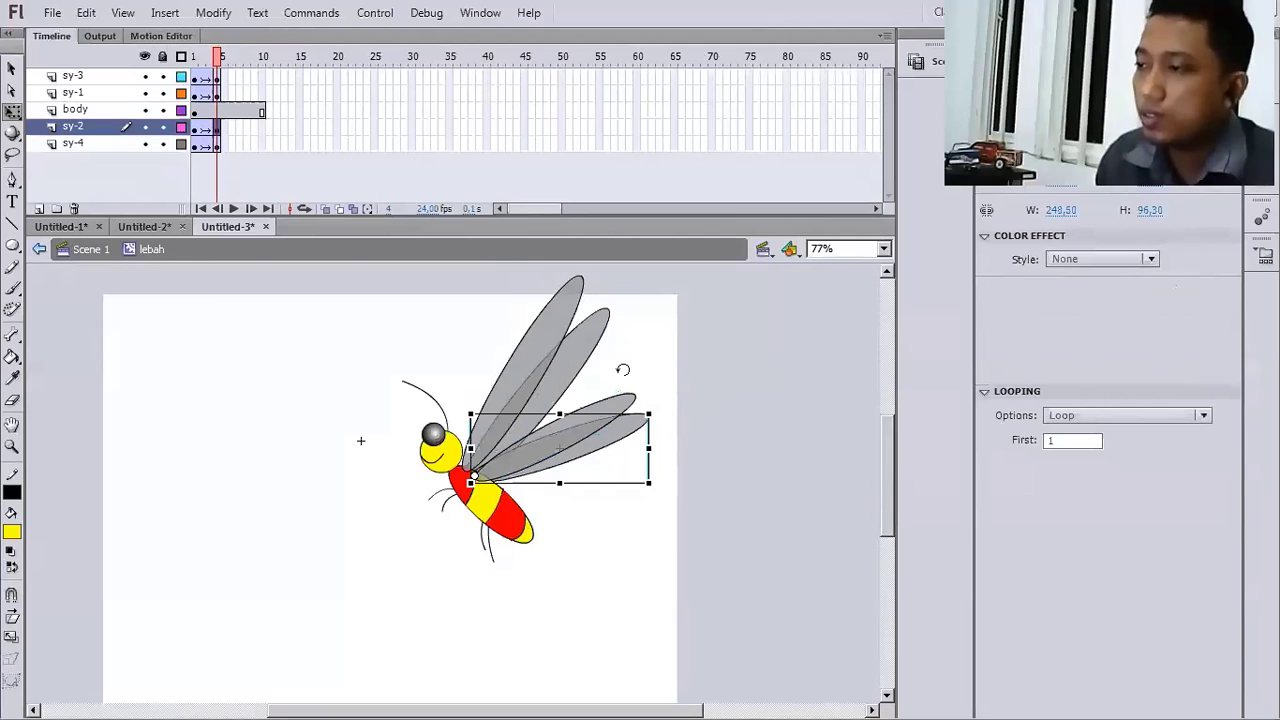
left_click_drag(622, 370, 590, 338)
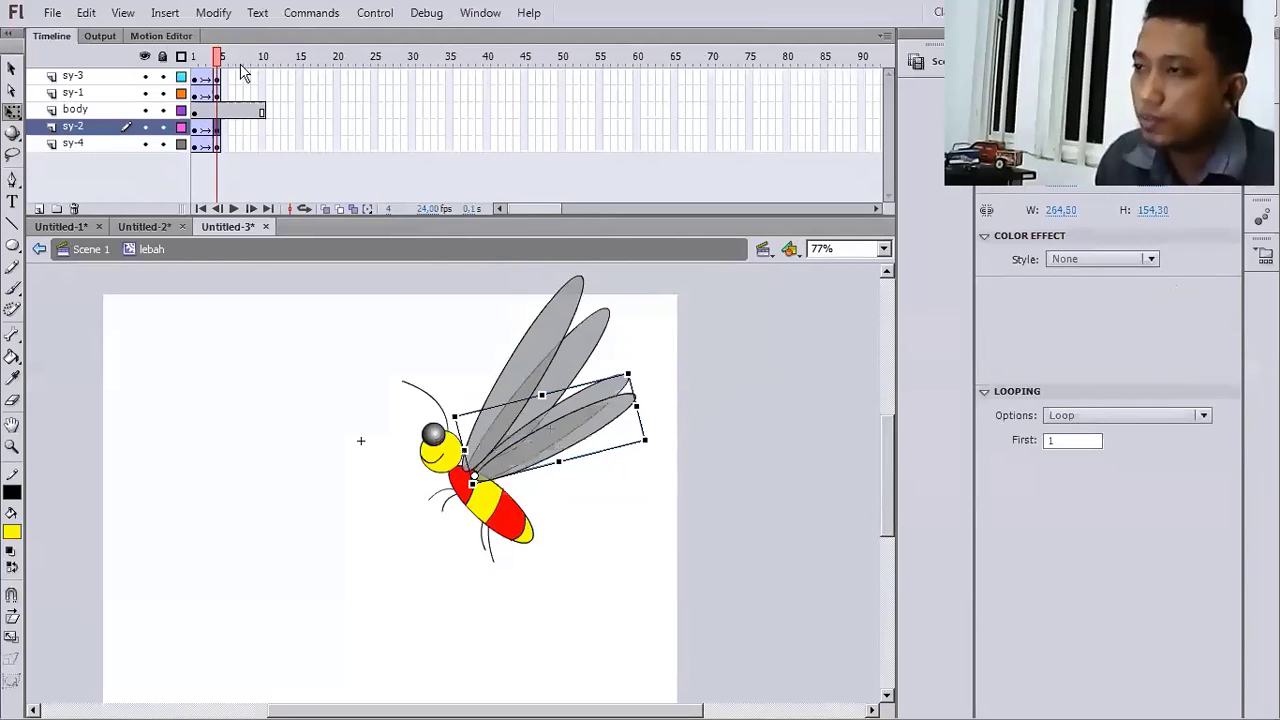
left_click(194, 57)
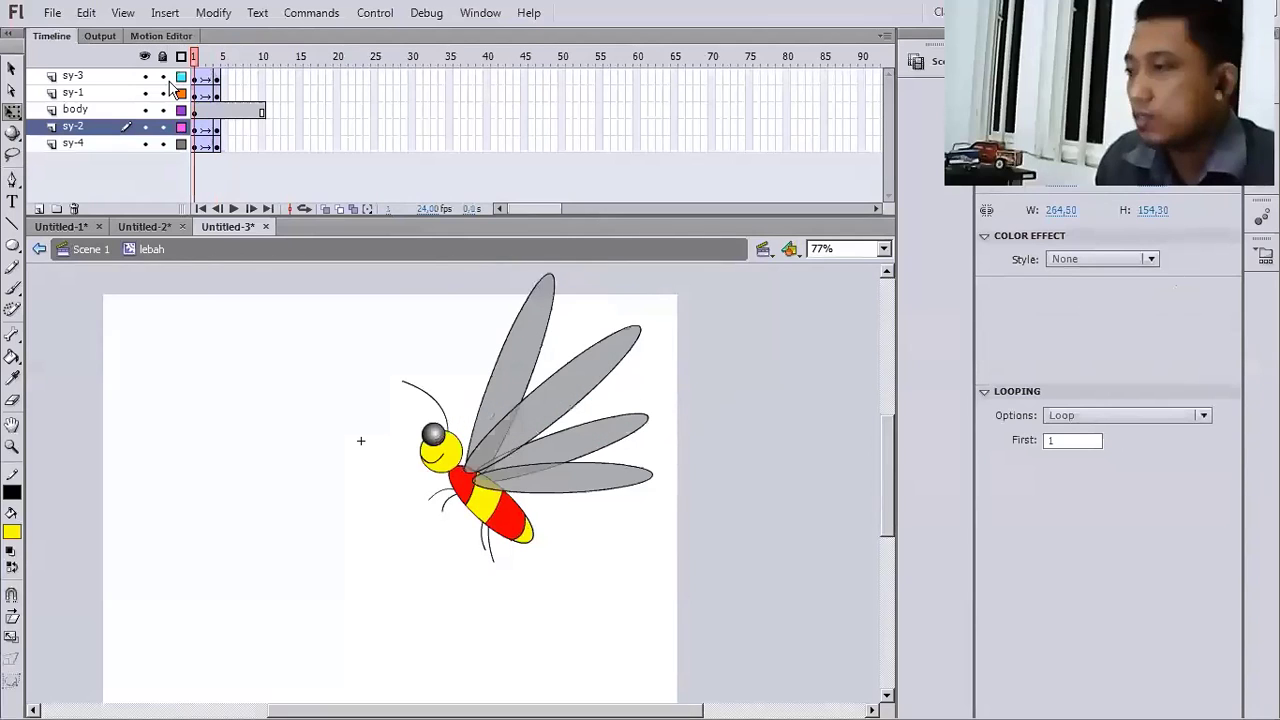
key("Return")
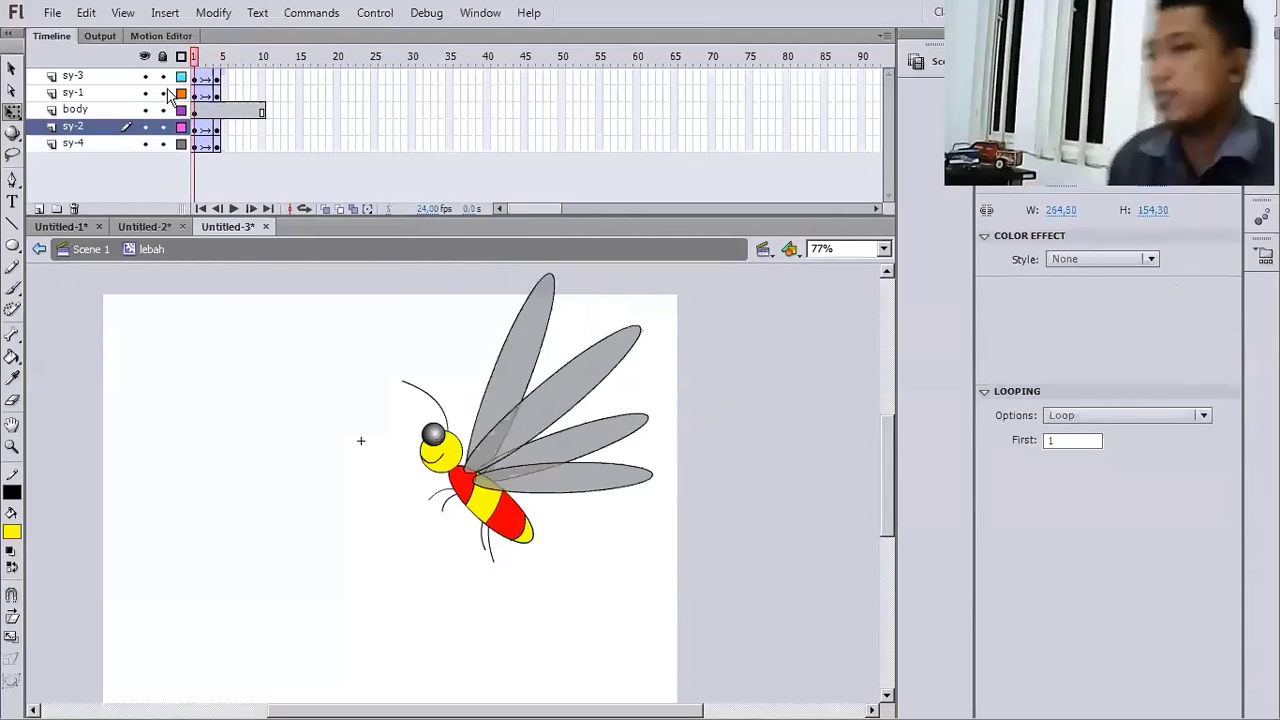
- Insert keyframes at frame 6 of the sy-3 and sy-1 layers
left_click(233, 77)
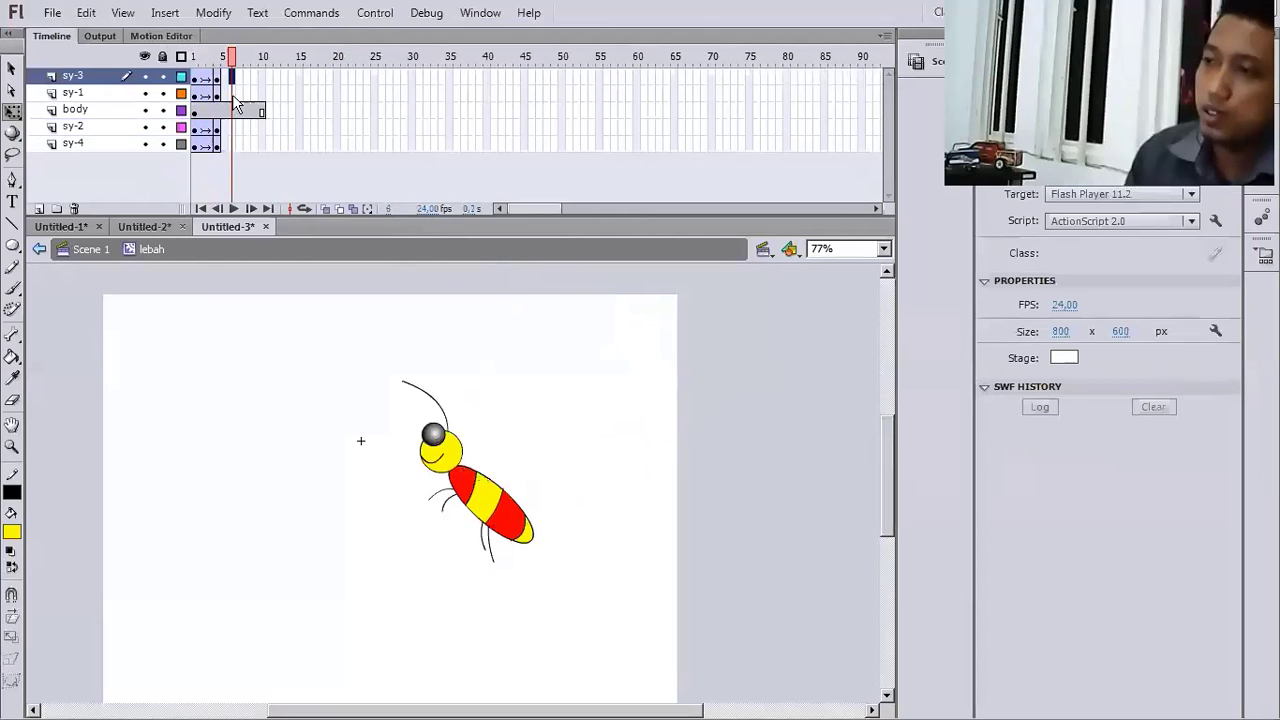
left_click(233, 94, "shift")
right_click(234, 80)
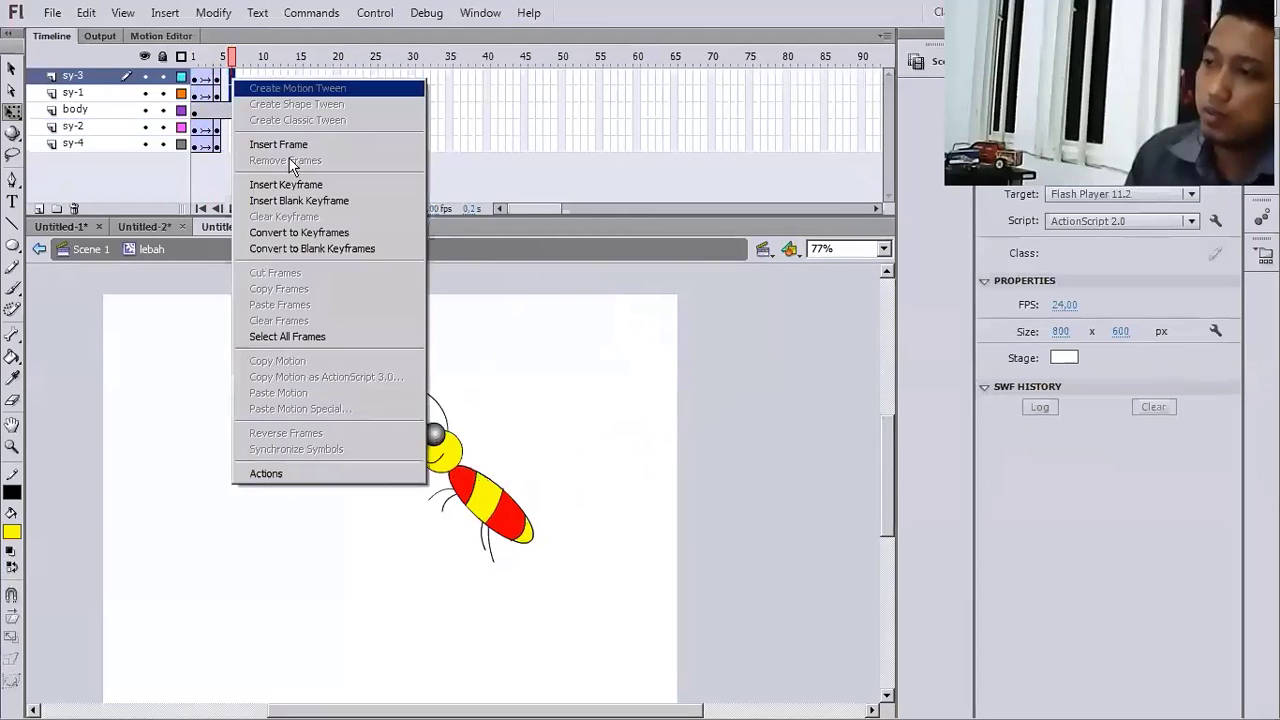
left_click(290, 184)
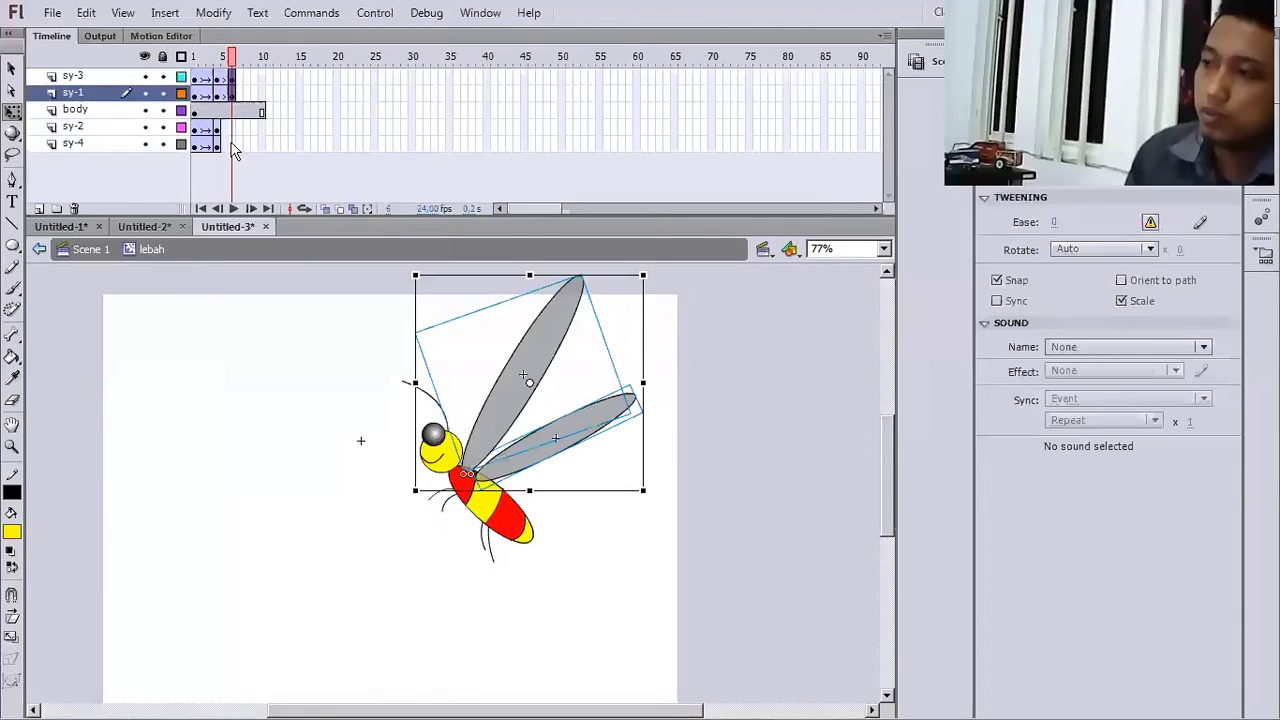
- Insert keyframes at frame 6 of the sy-2 and sy-4 layers
left_click_drag(230, 128, 235, 146)
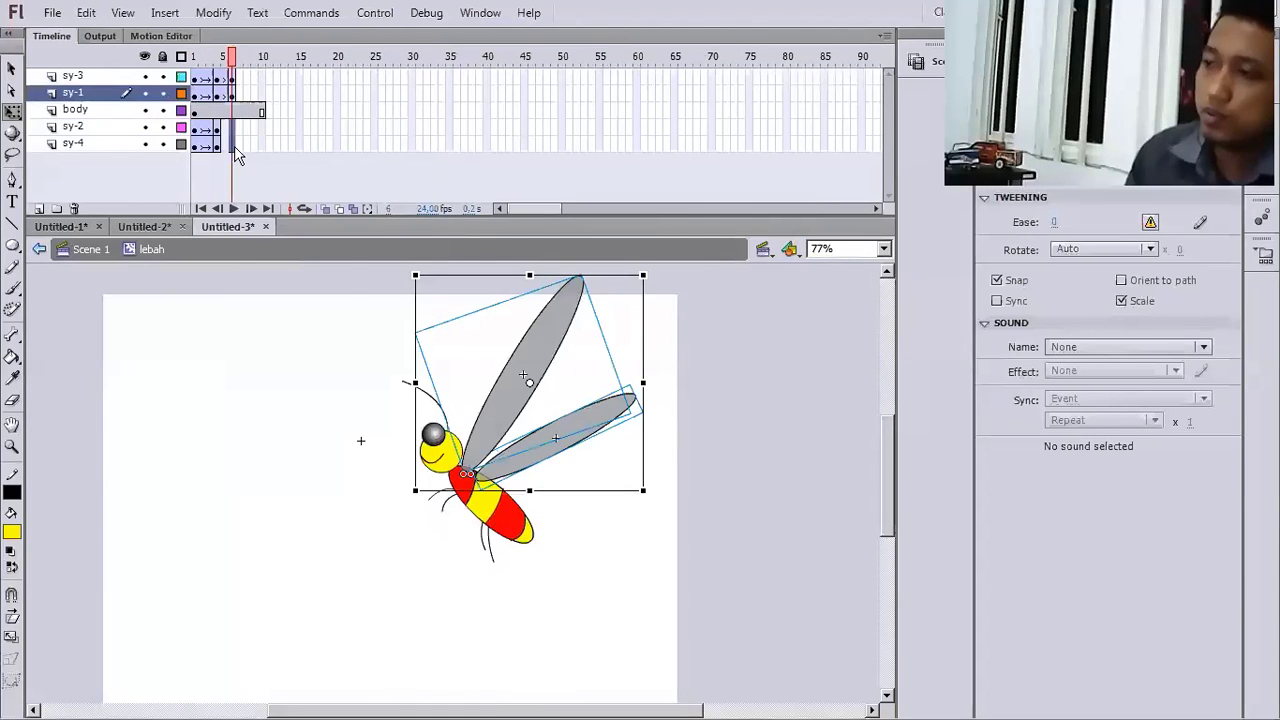
right_click(235, 147)
left_click(236, 127)
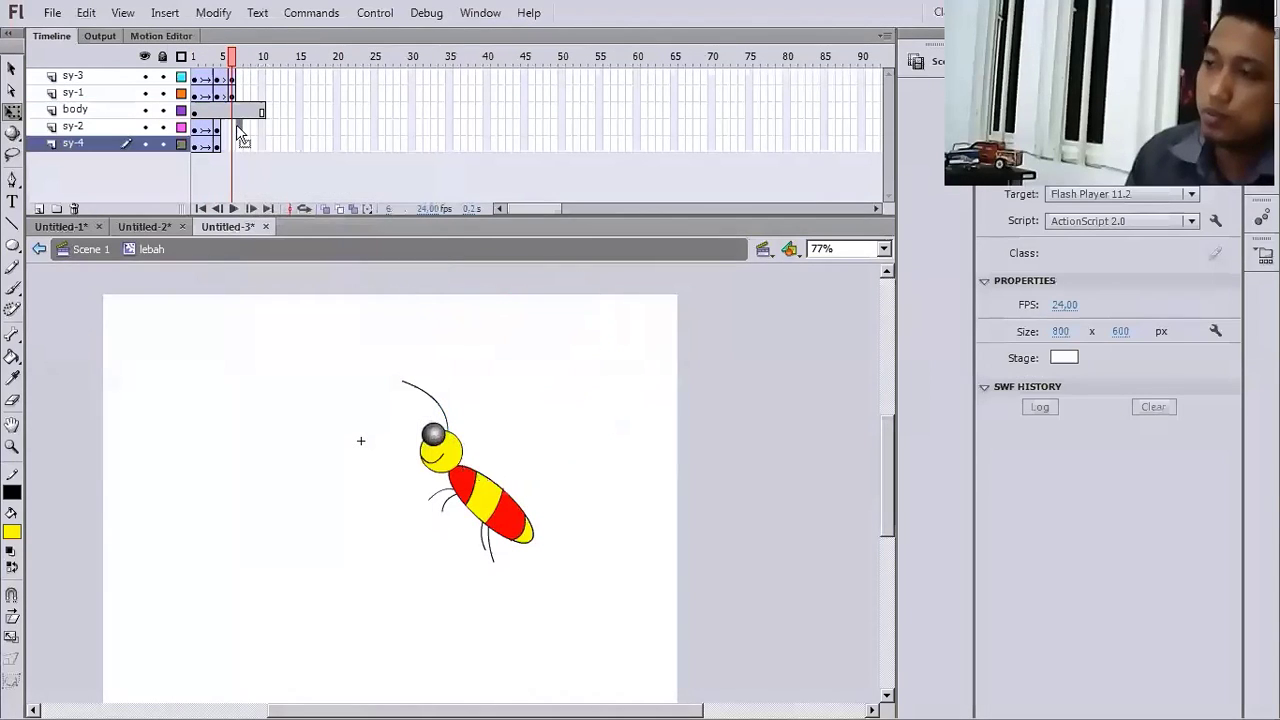
left_click_drag(236, 131, 236, 146)
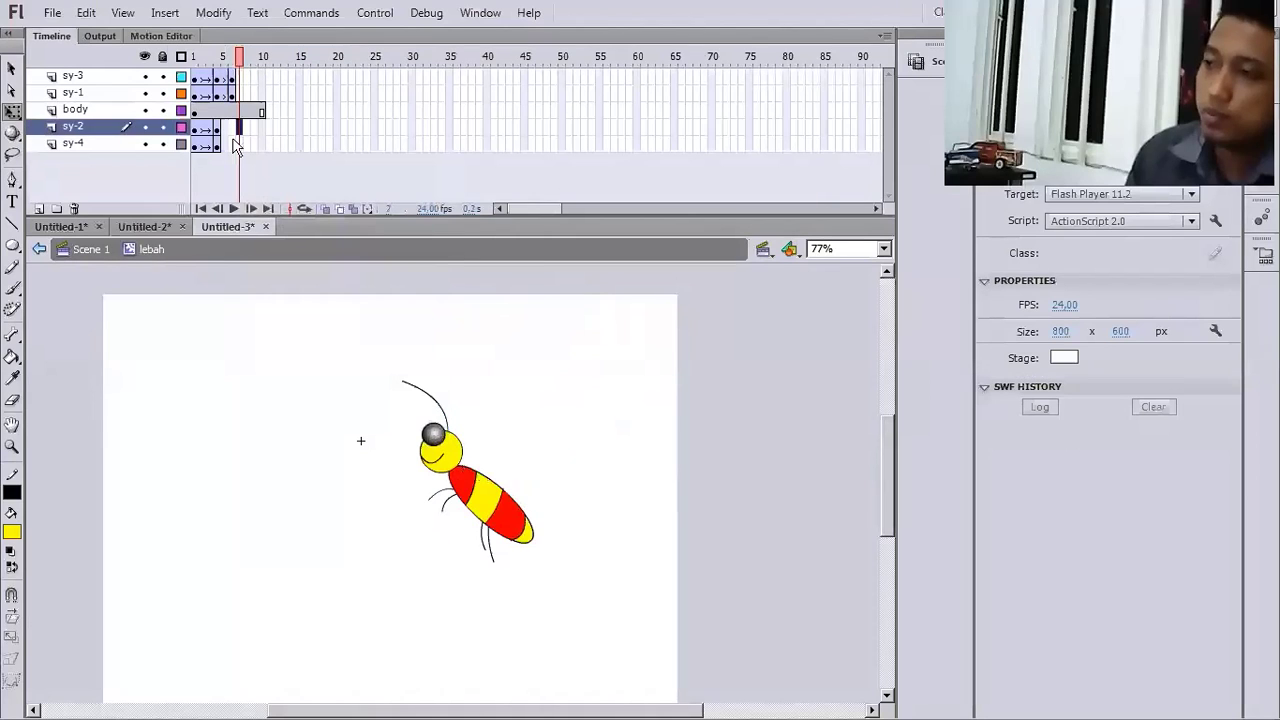
key("shift+F5")
right_click(232, 143)
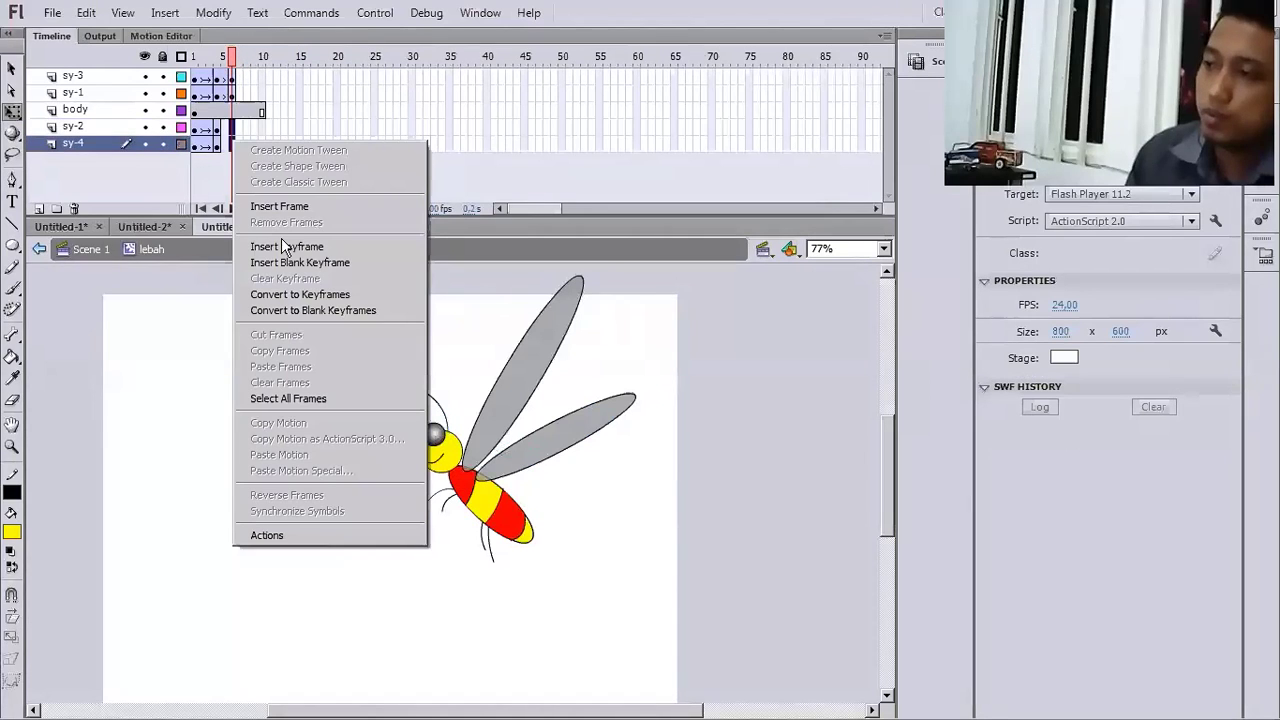
left_click(281, 245)
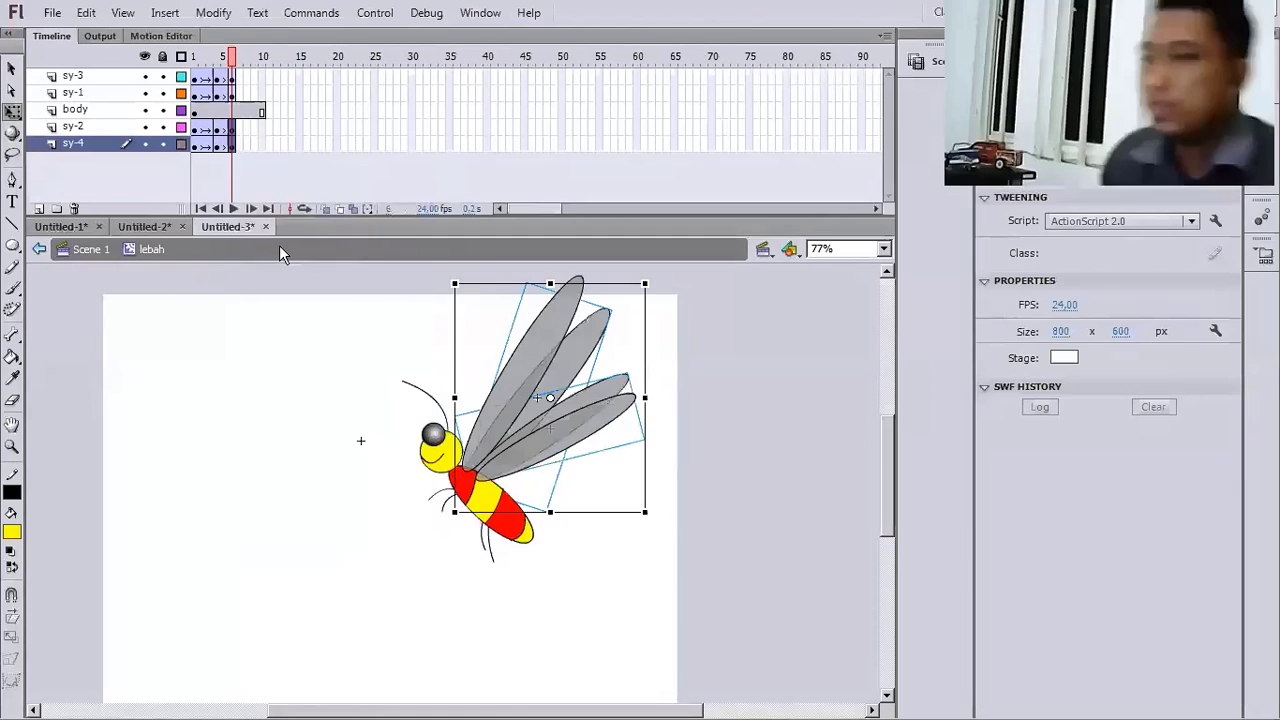
- Rotate the sy-3 and sy-4 wings slightly counterclockwise at frame 6
left_click(231, 85)
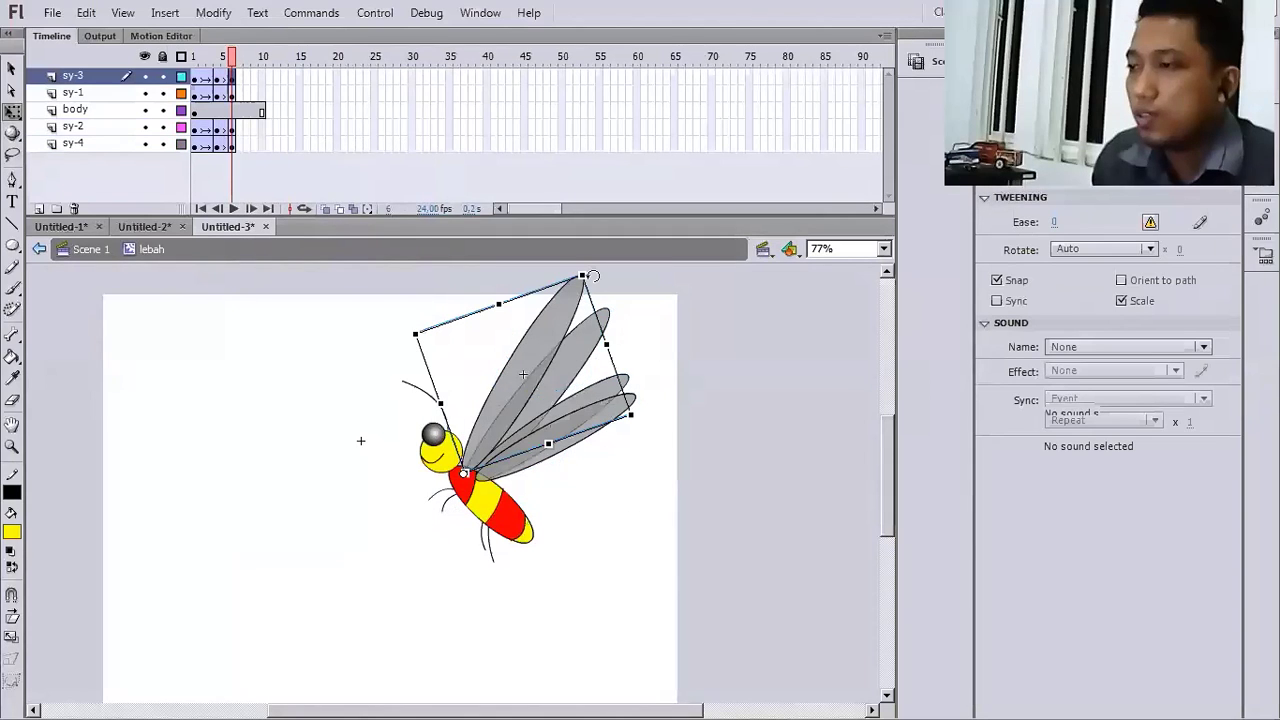
left_click_drag(593, 276, 546, 264)
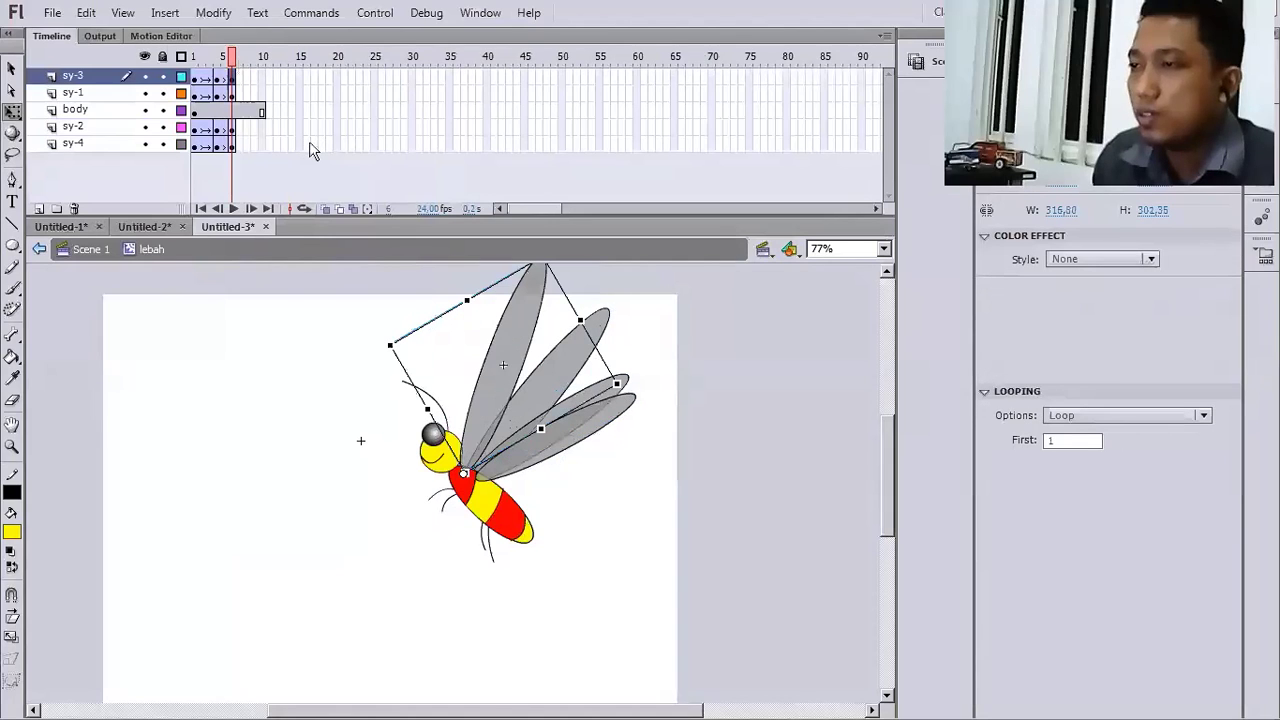
left_click(610, 318)
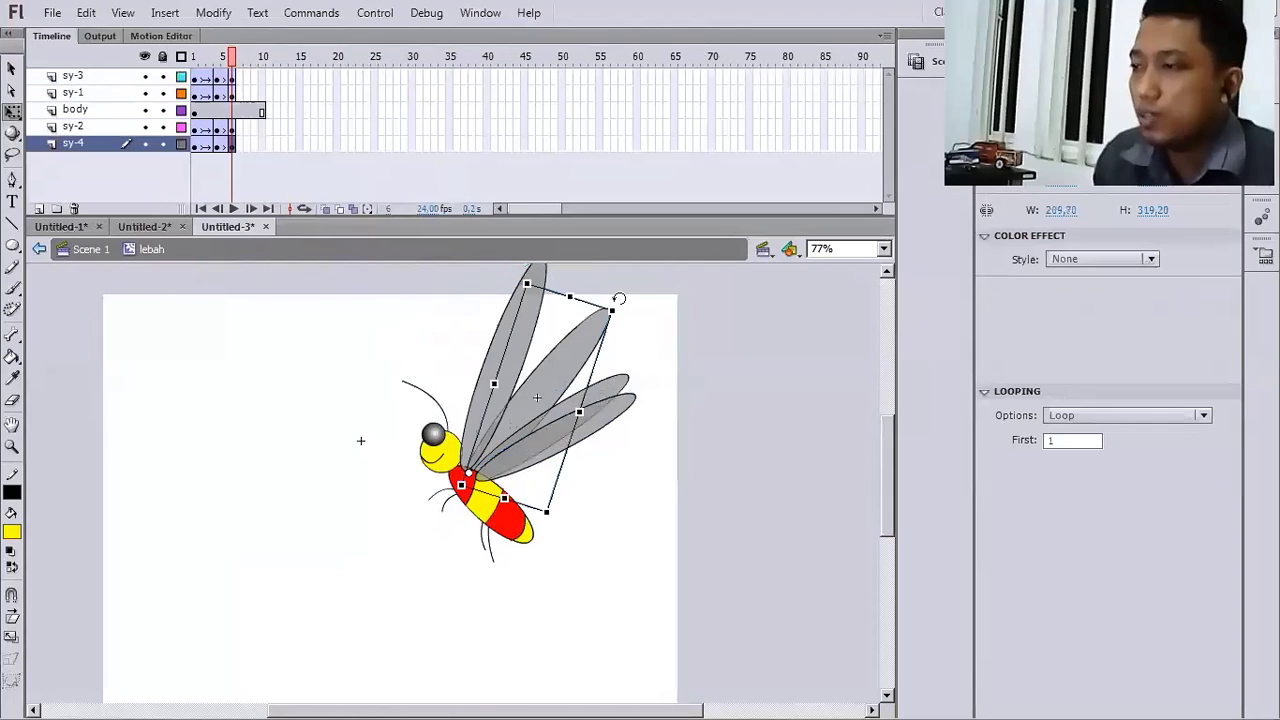
left_click_drag(619, 298, 583, 281)
left_click(233, 143)
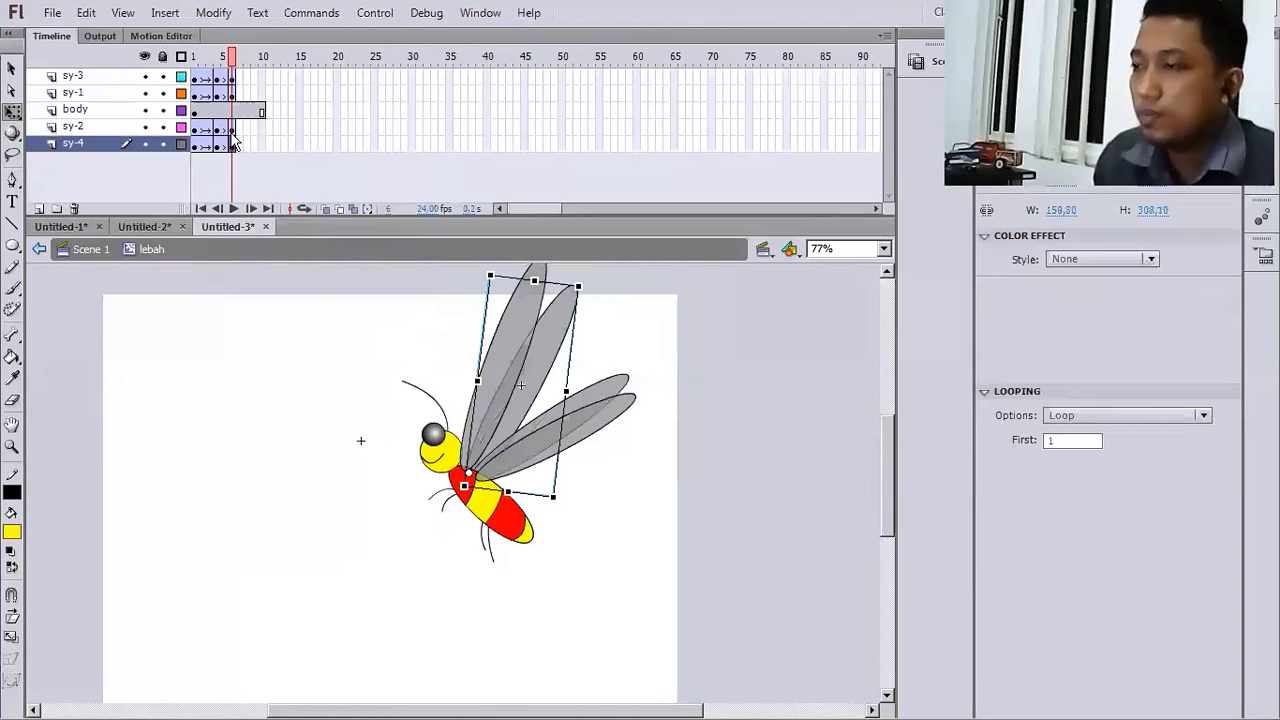
- Rotate the sy-2 and sy-1 wings downward at frame 6, with sy-2 ending just below sy-1
left_click(233, 126)
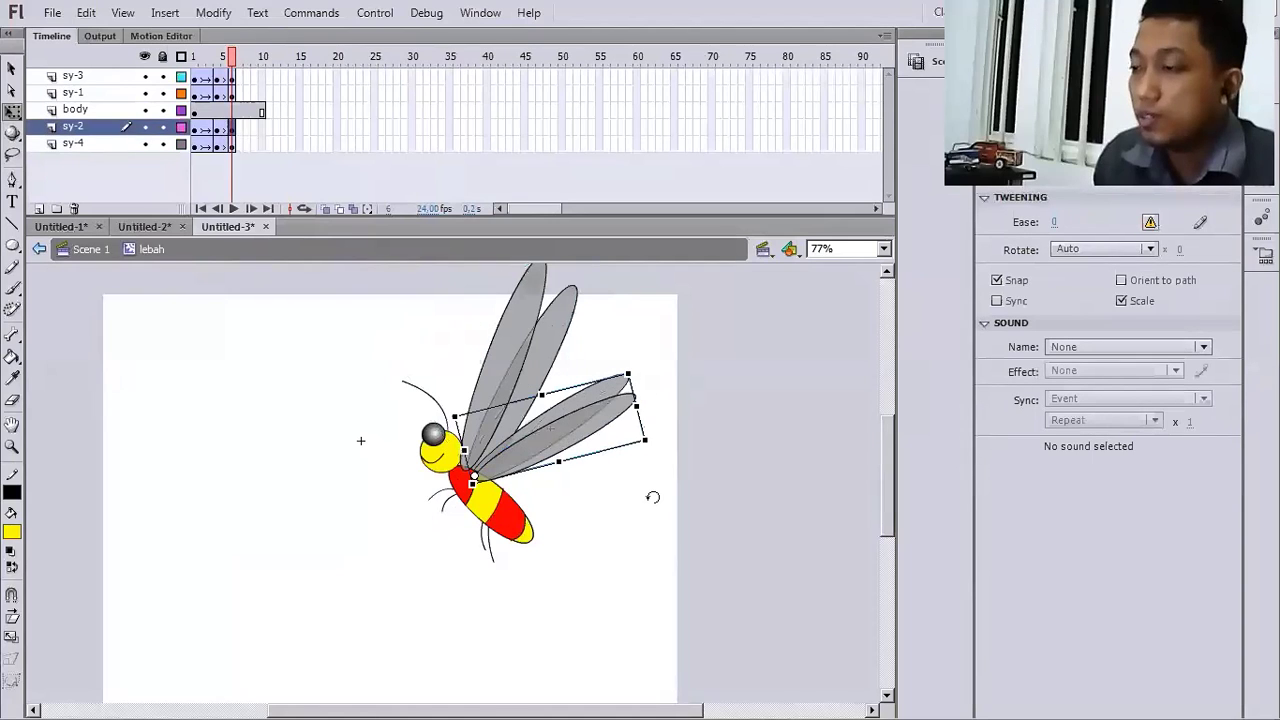
left_click_drag(652, 497, 652, 505)
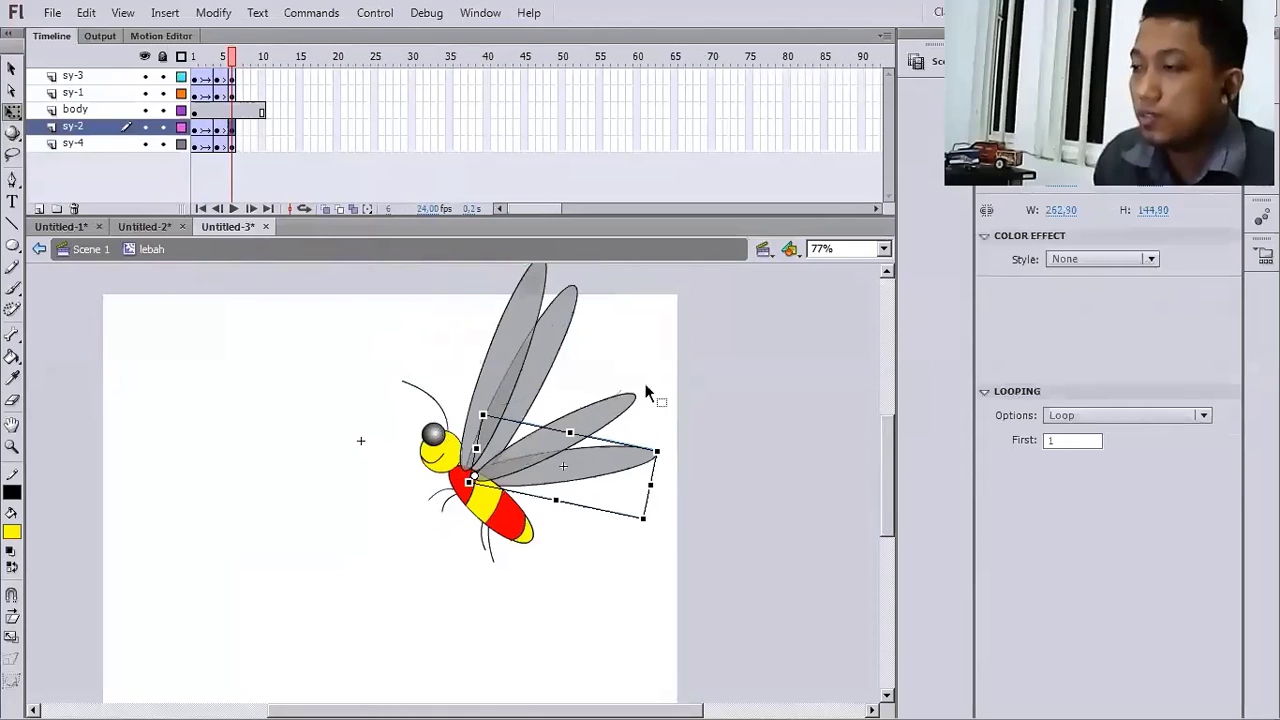
left_click(636, 392)
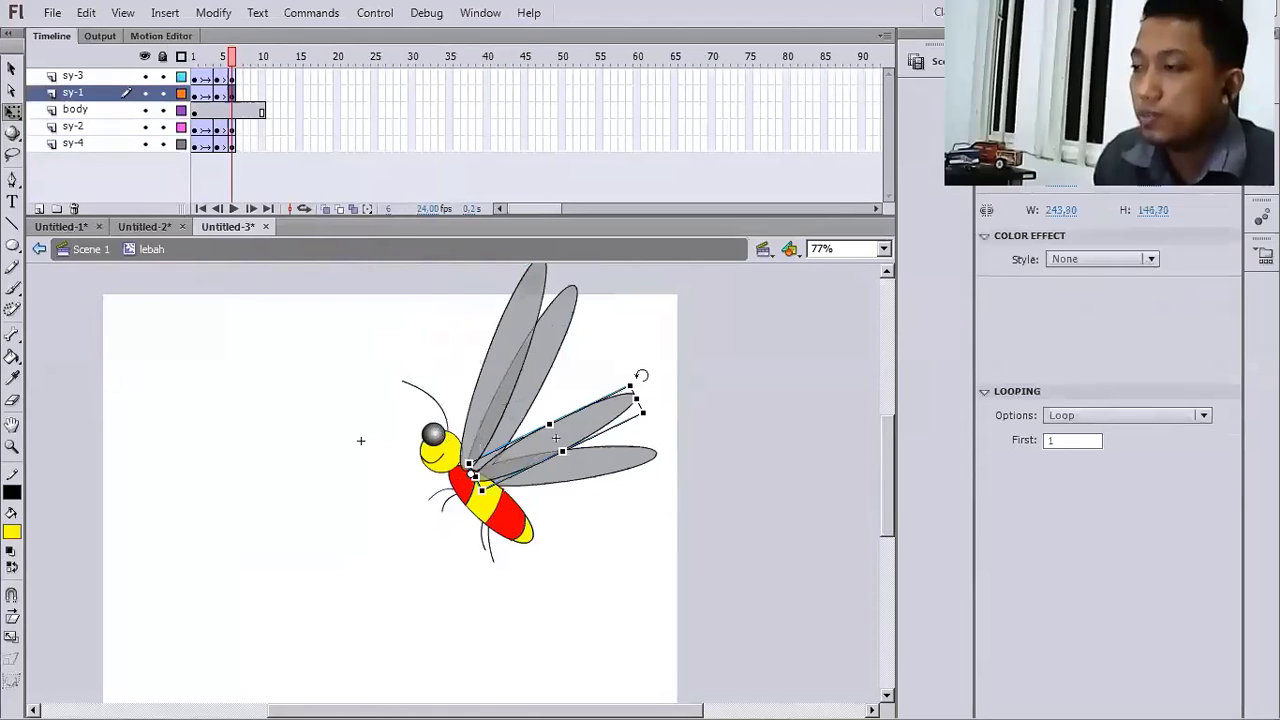
left_click_drag(641, 375, 668, 401)
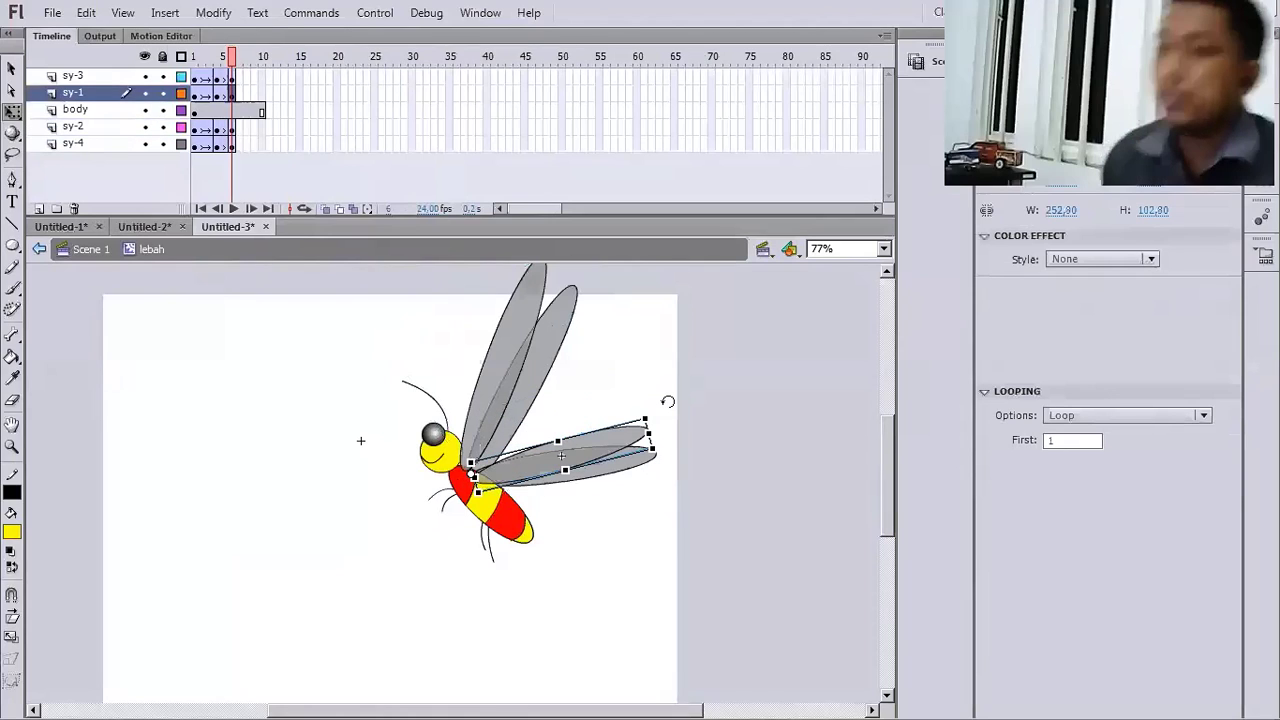
- Play the wing animation to check the flapping and return to frame 1 of the sy-3 layer
key("Return")
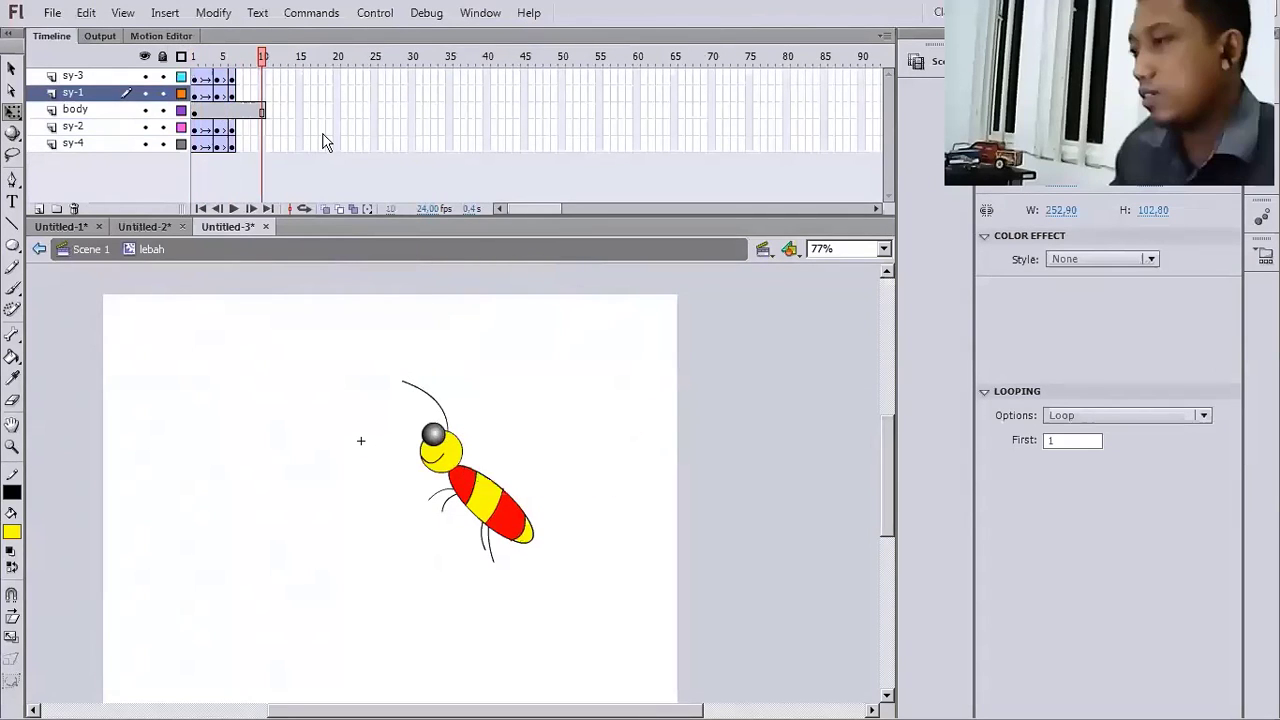
key("Return")
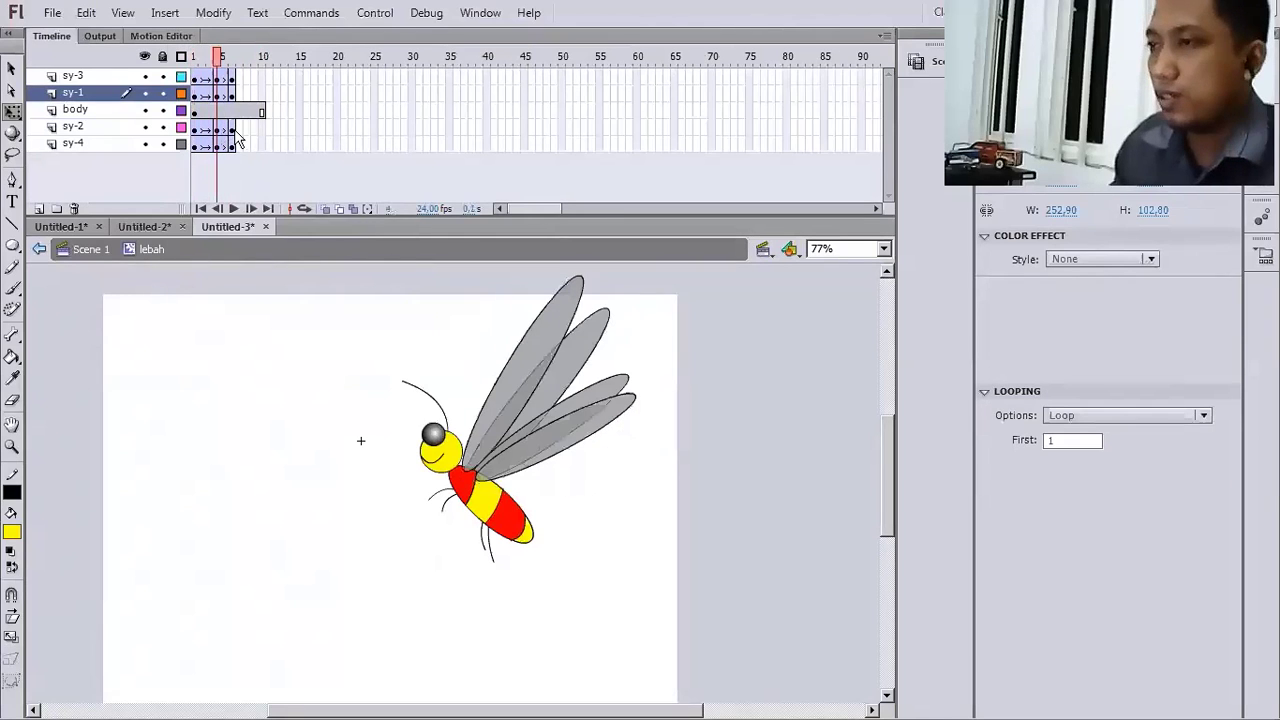
left_click(197, 78)
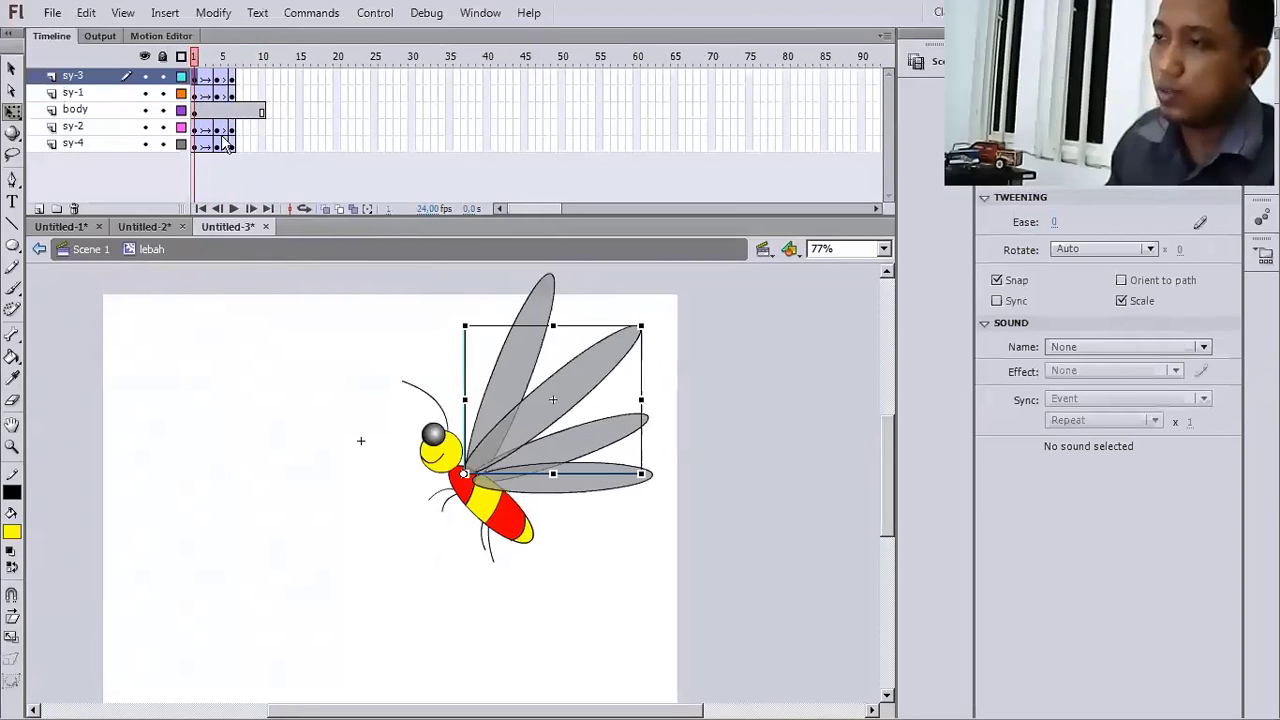
- Copy frame 1 of the sy-3 and sy-1 layers and paste it at frame 8 of the same layers
left_click(201, 88)
left_click(200, 79)
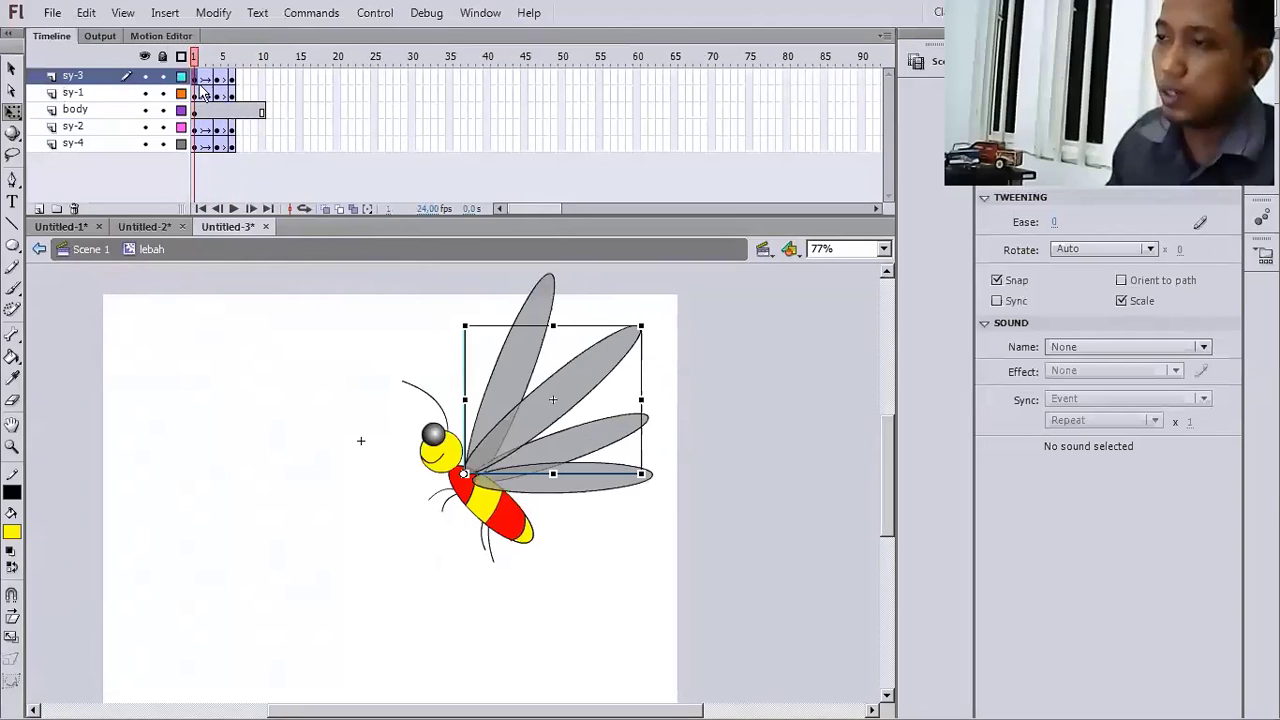
left_click(202, 92)
right_click(196, 88)
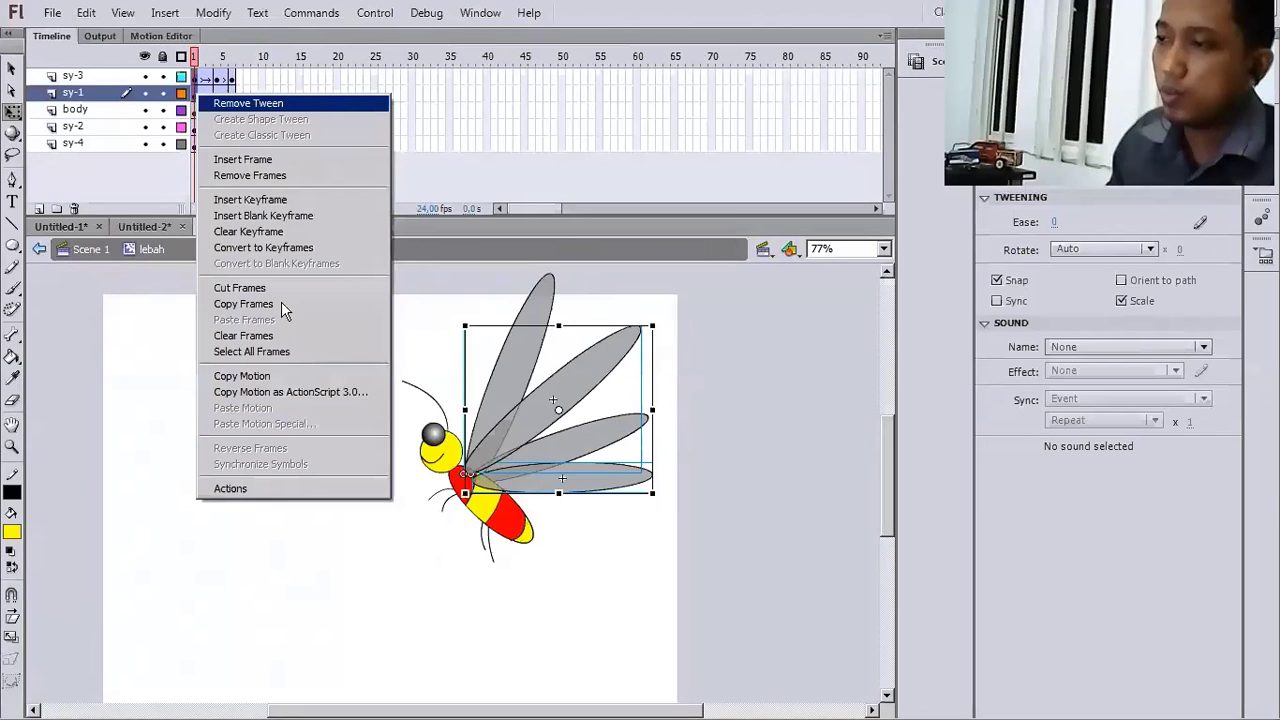
left_click(281, 301)
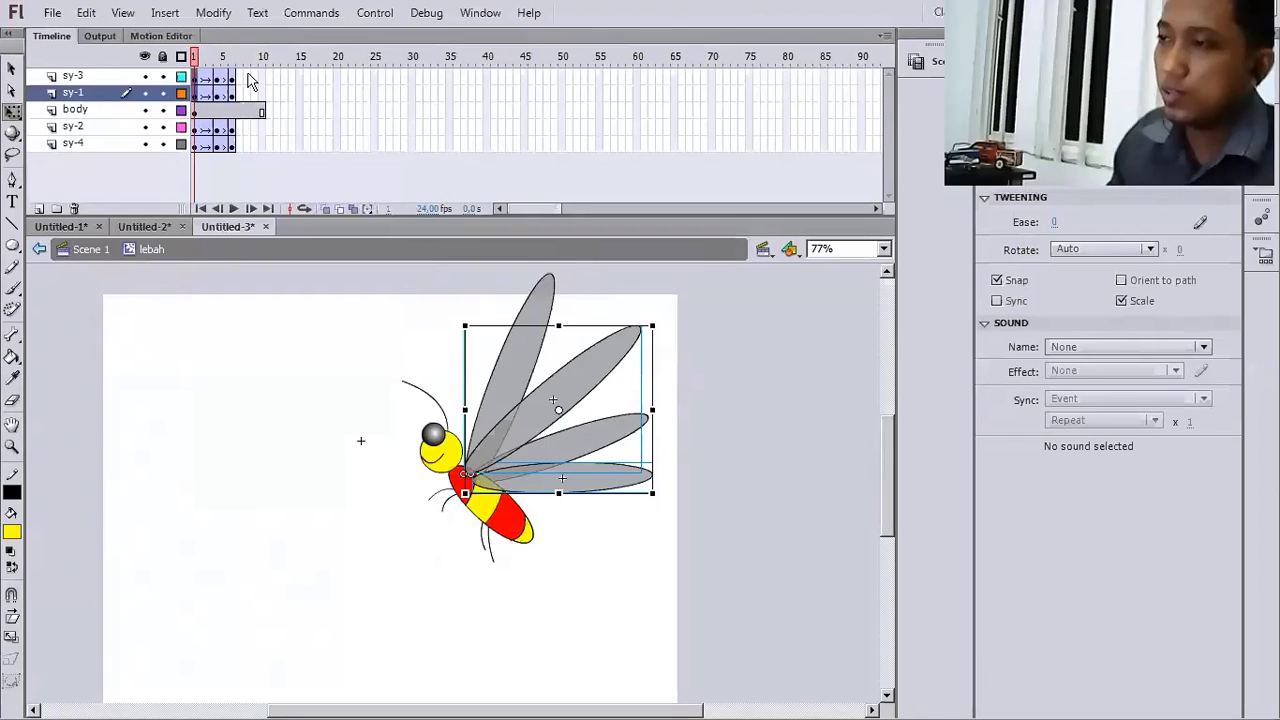
left_click(248, 77)
left_click_drag(248, 88, 248, 95)
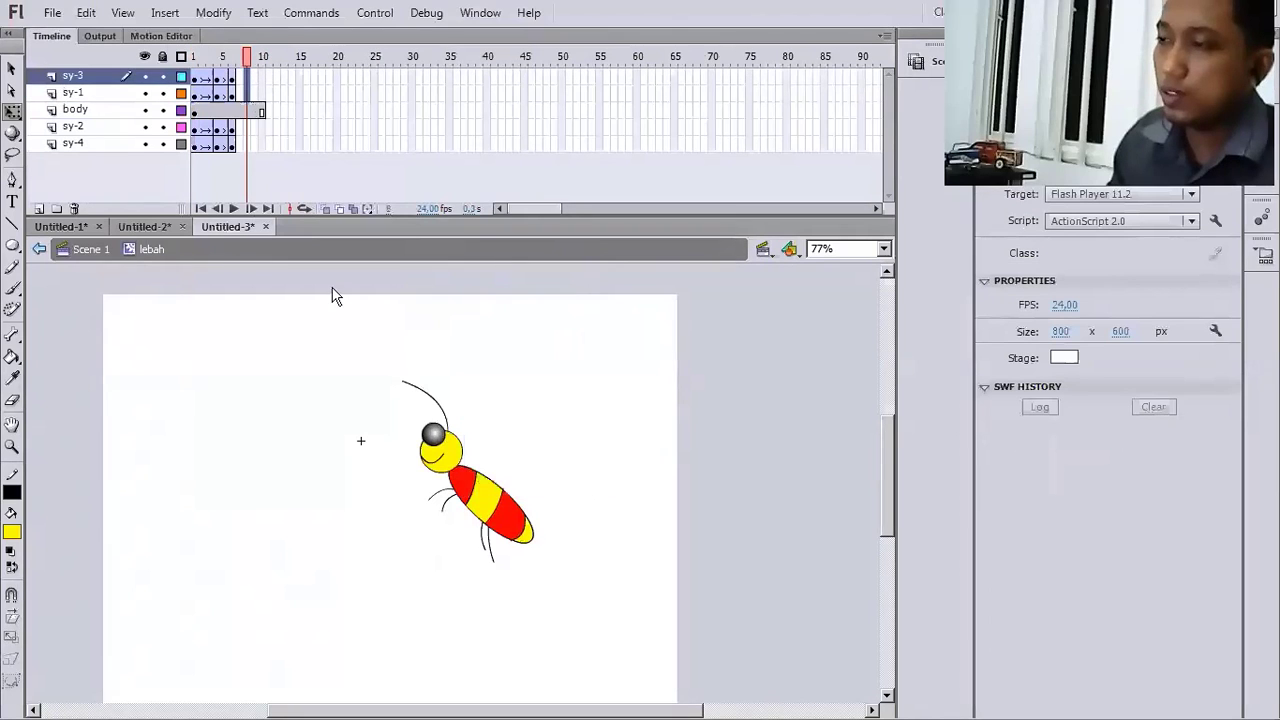
right_click(248, 94)
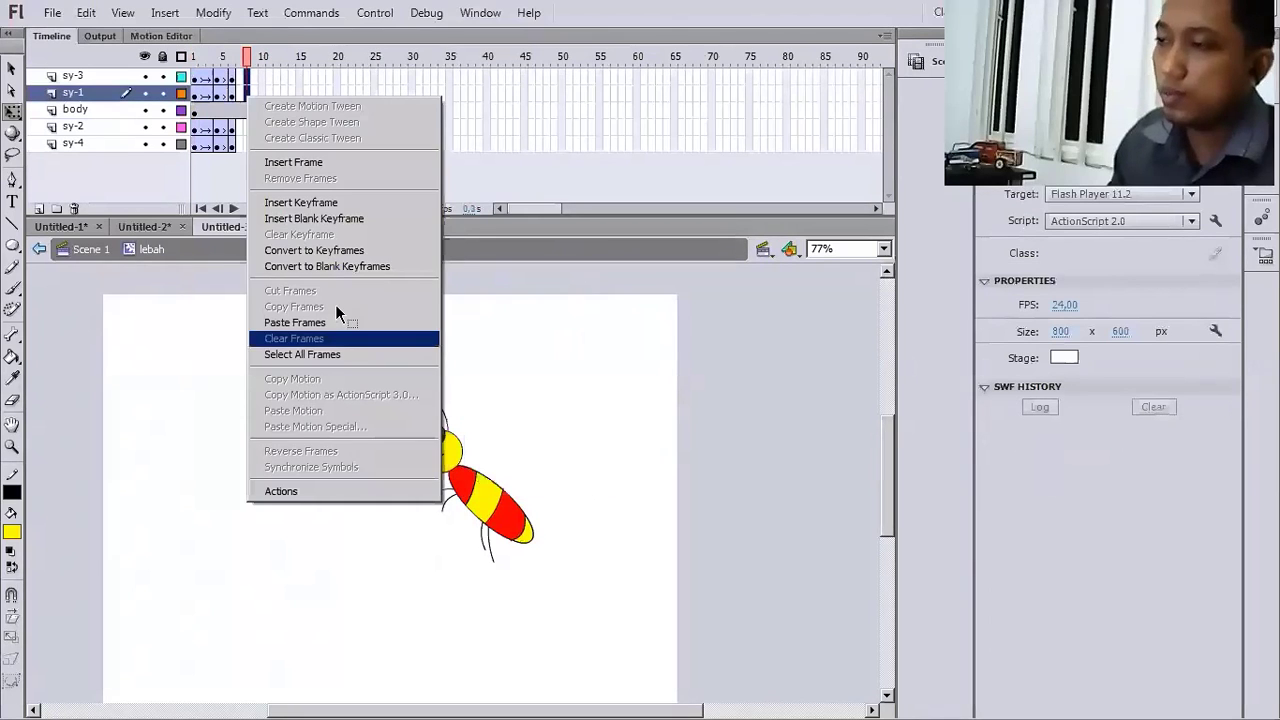
left_click(336, 322)
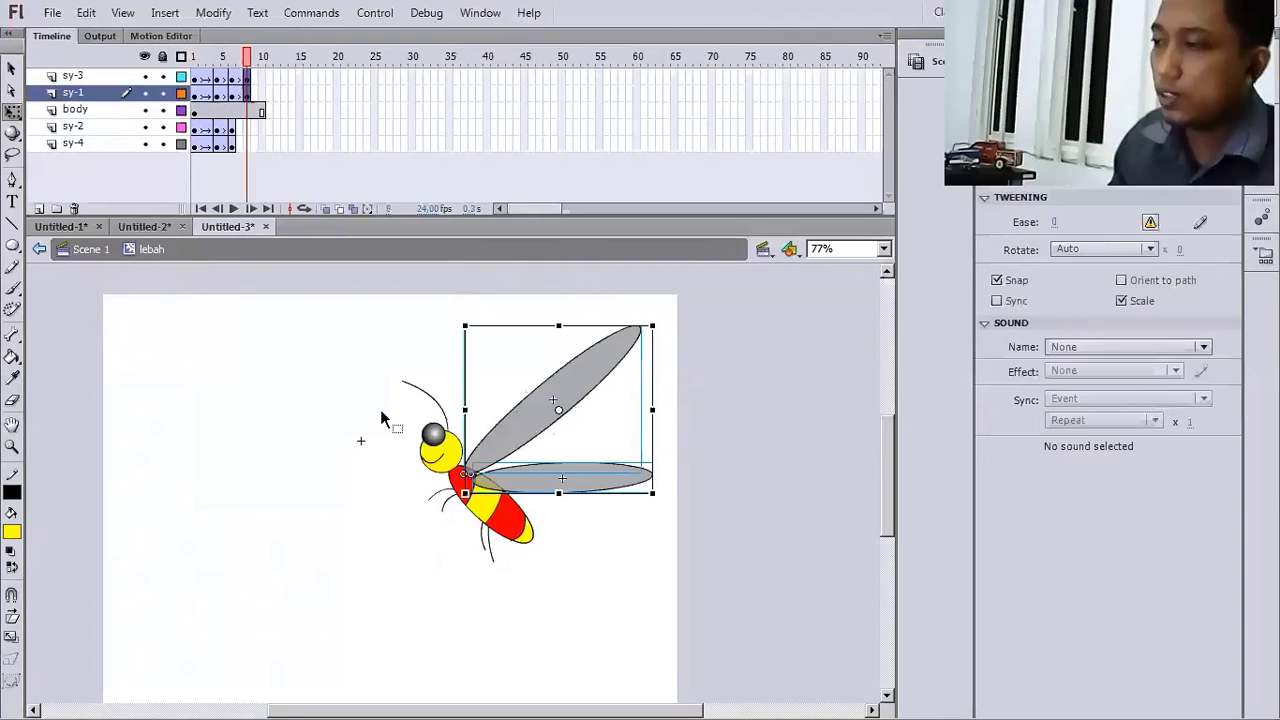
- At frame 8, rotate the sy-3 wing upward and the sy-1 wing downward so the two spread wide apart
left_click(560, 410)
left_click_drag(561, 268, 564, 286)
left_click(648, 478)
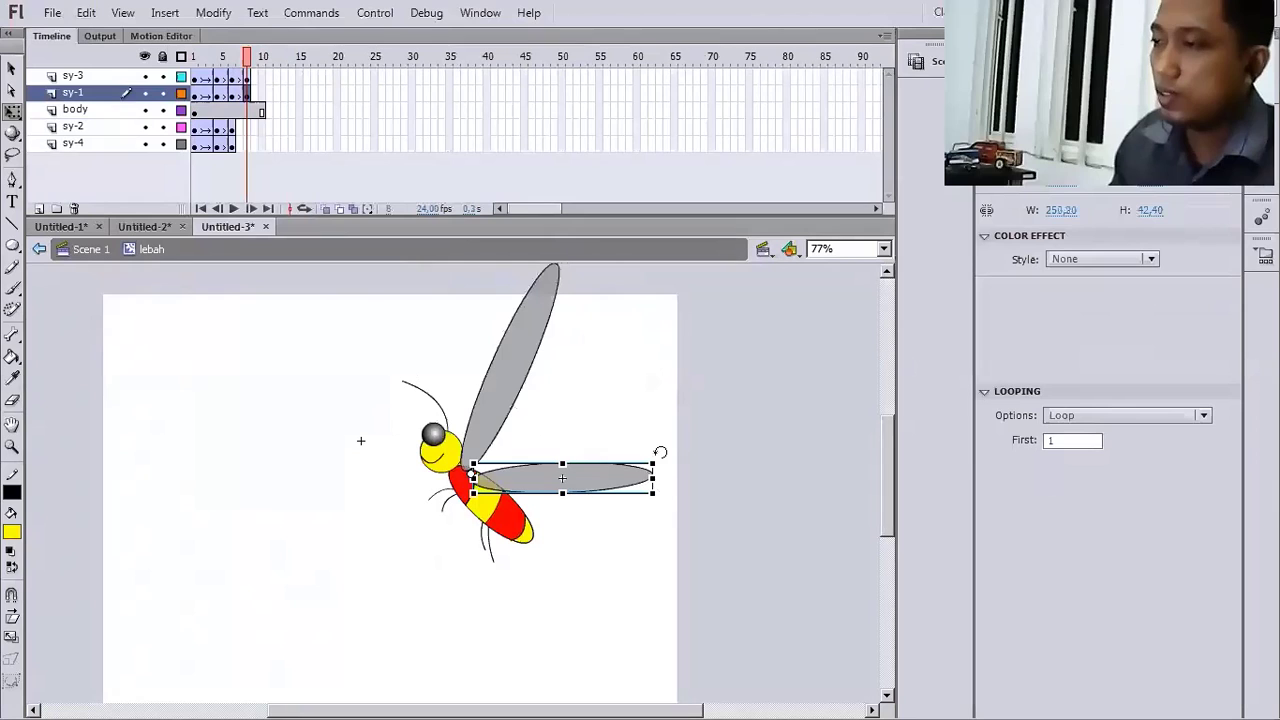
left_click_drag(667, 531, 651, 436)
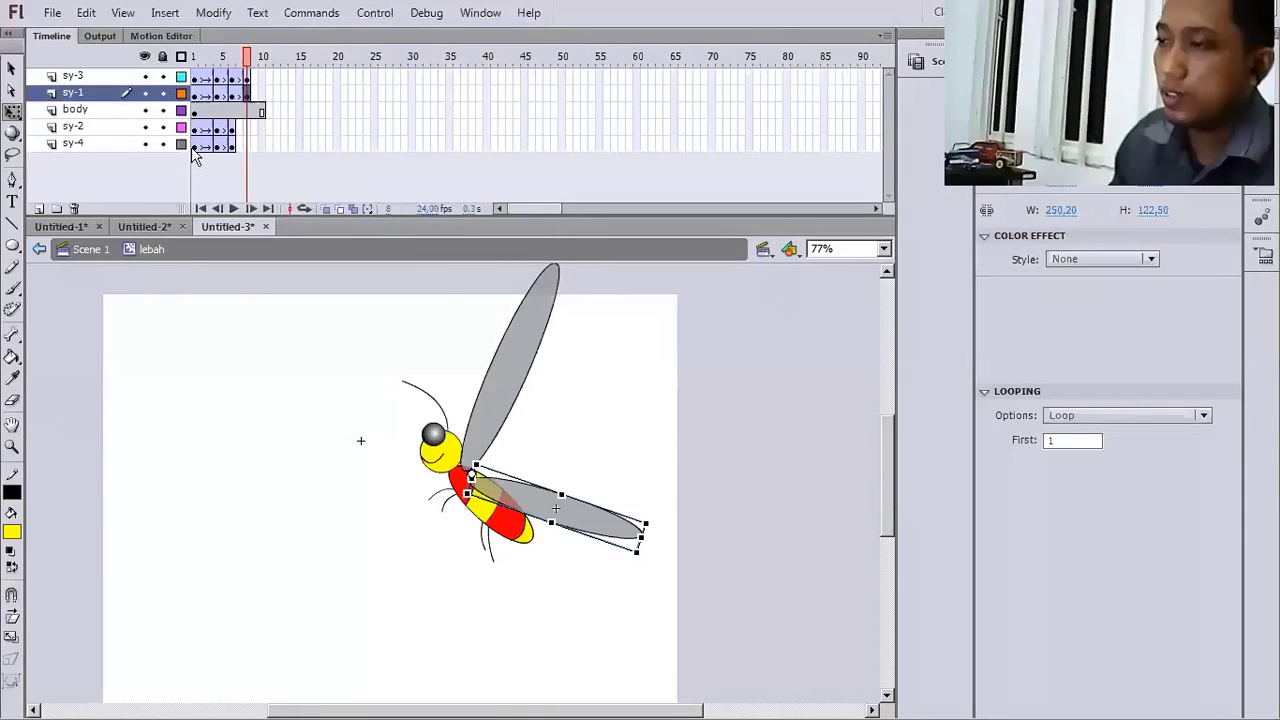
- Copy frame 1 of the sy-2 and sy-4 layers and paste it at frame 8 of the same layers
left_click(194, 145)
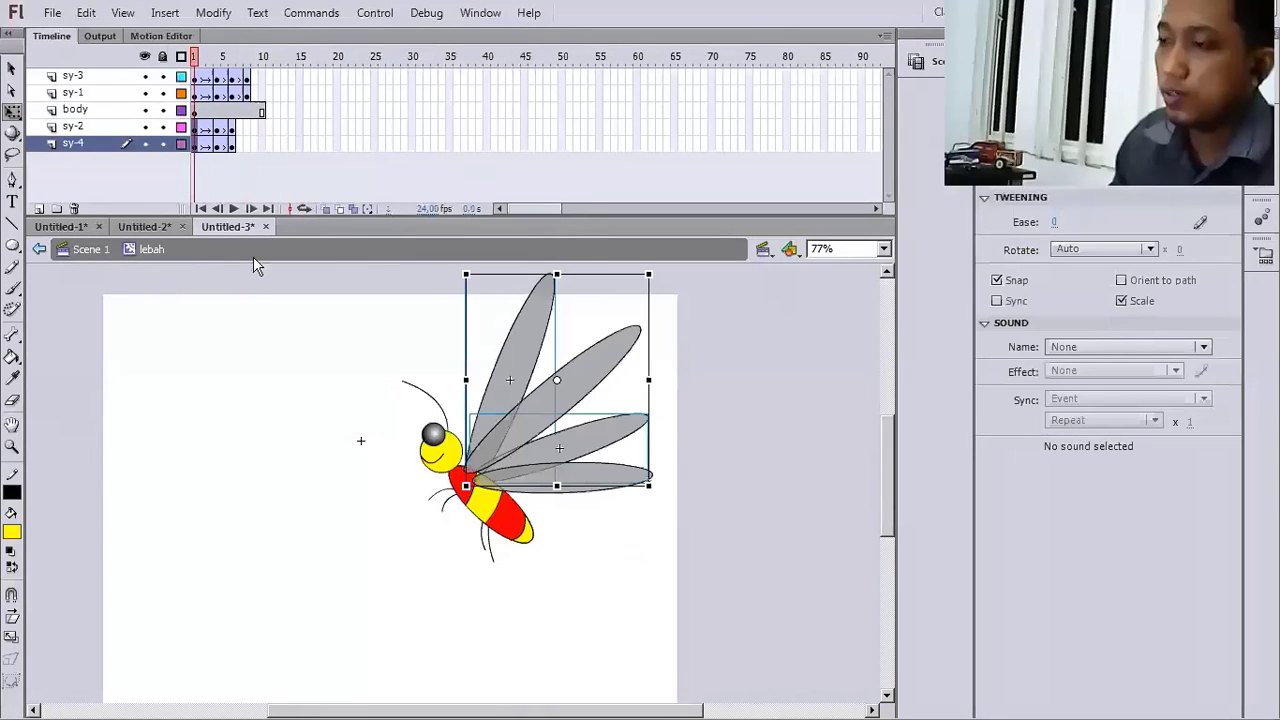
left_click(247, 142)
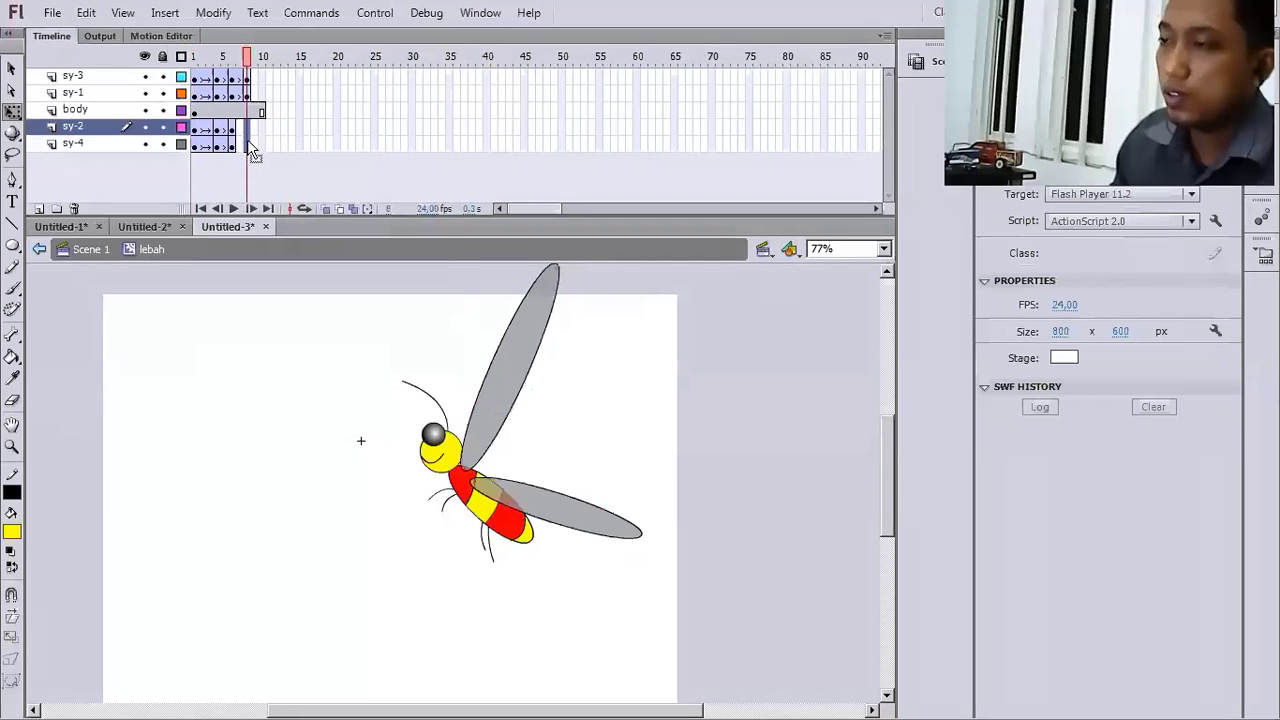
right_click(247, 142)
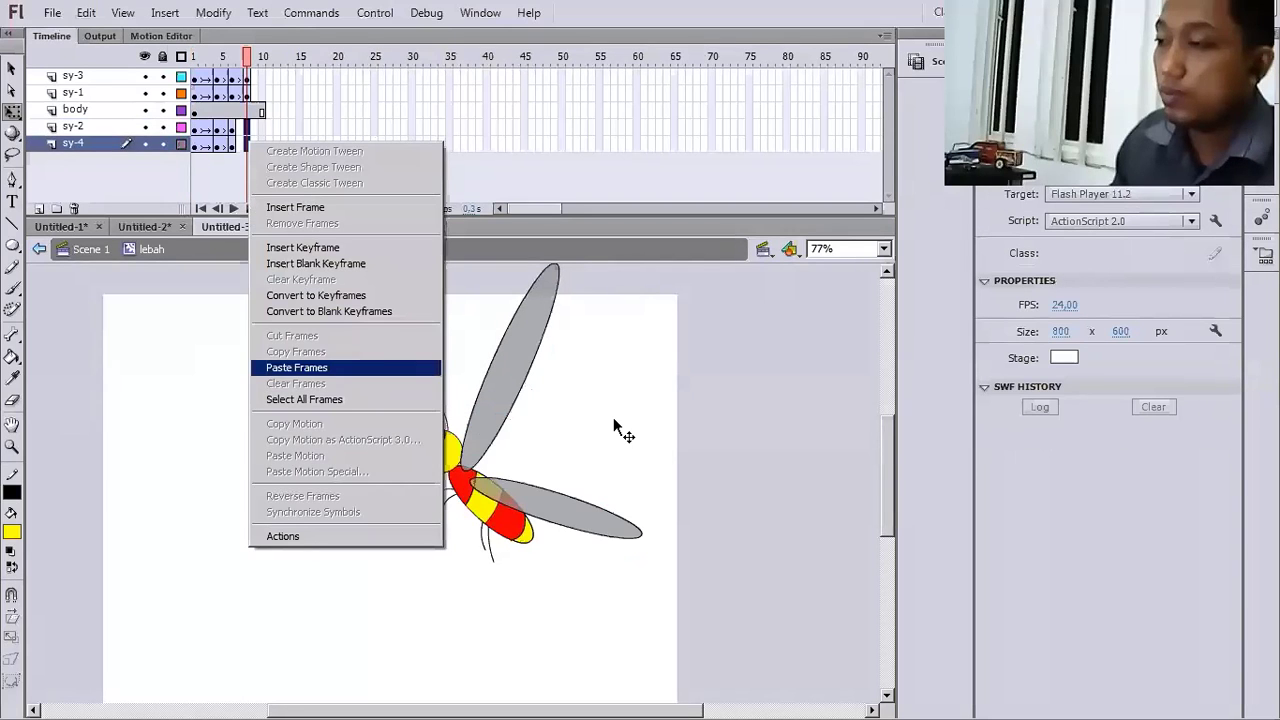
key("Return")
left_click(637, 440)
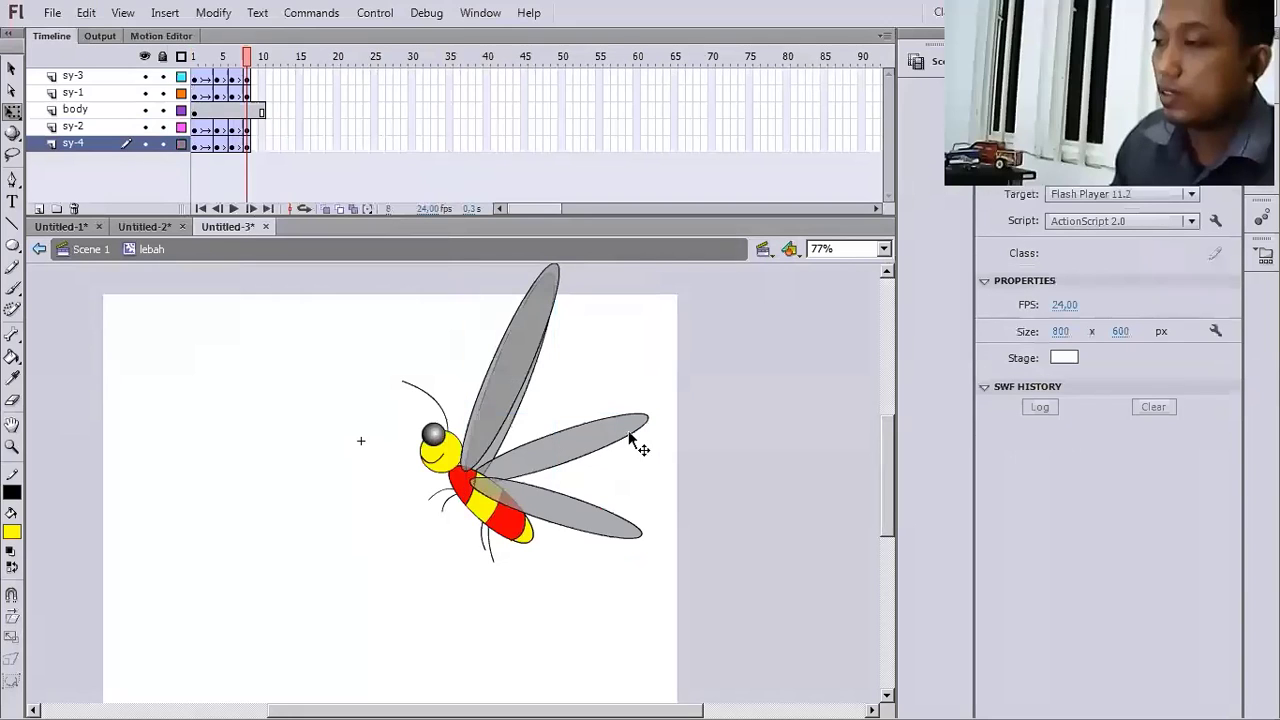
- At frame 8, rotate the sy-2 wing down to just above sy-1 and the sy-4 wing counterclockwise past sy-3
left_click(630, 440)
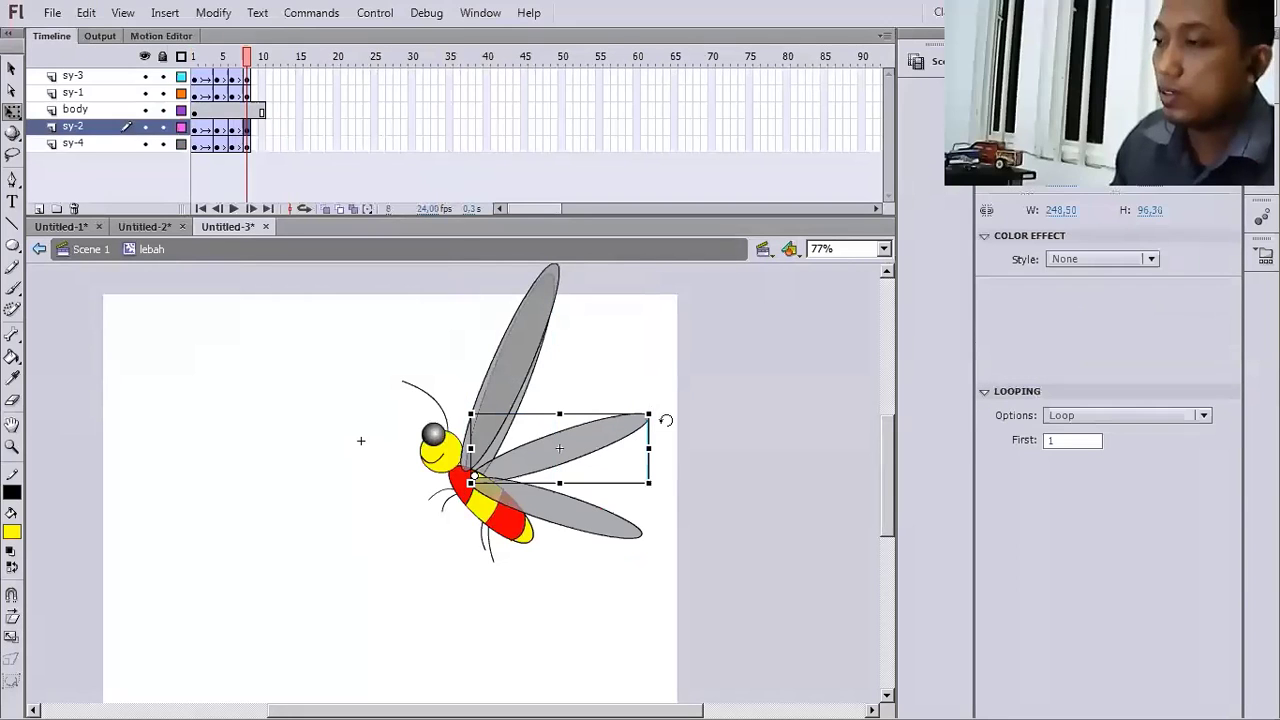
left_click_drag(666, 420, 632, 458)
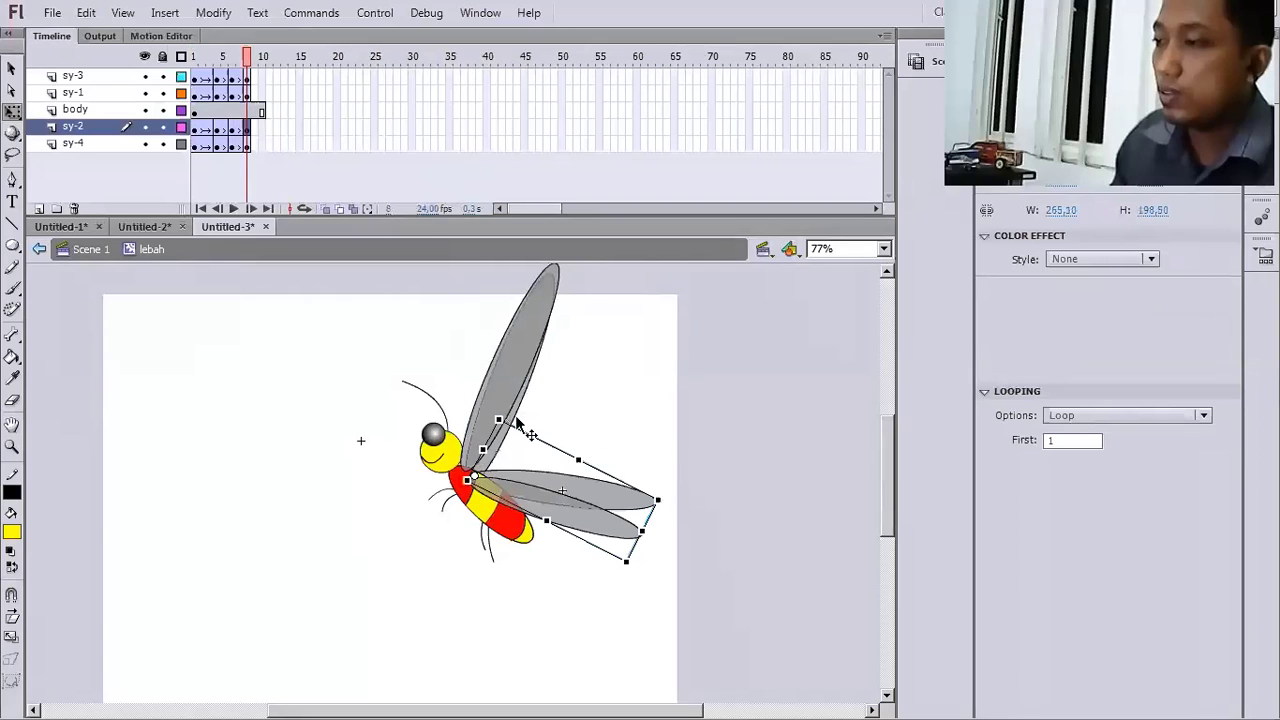
left_click(551, 307)
left_click(551, 307)
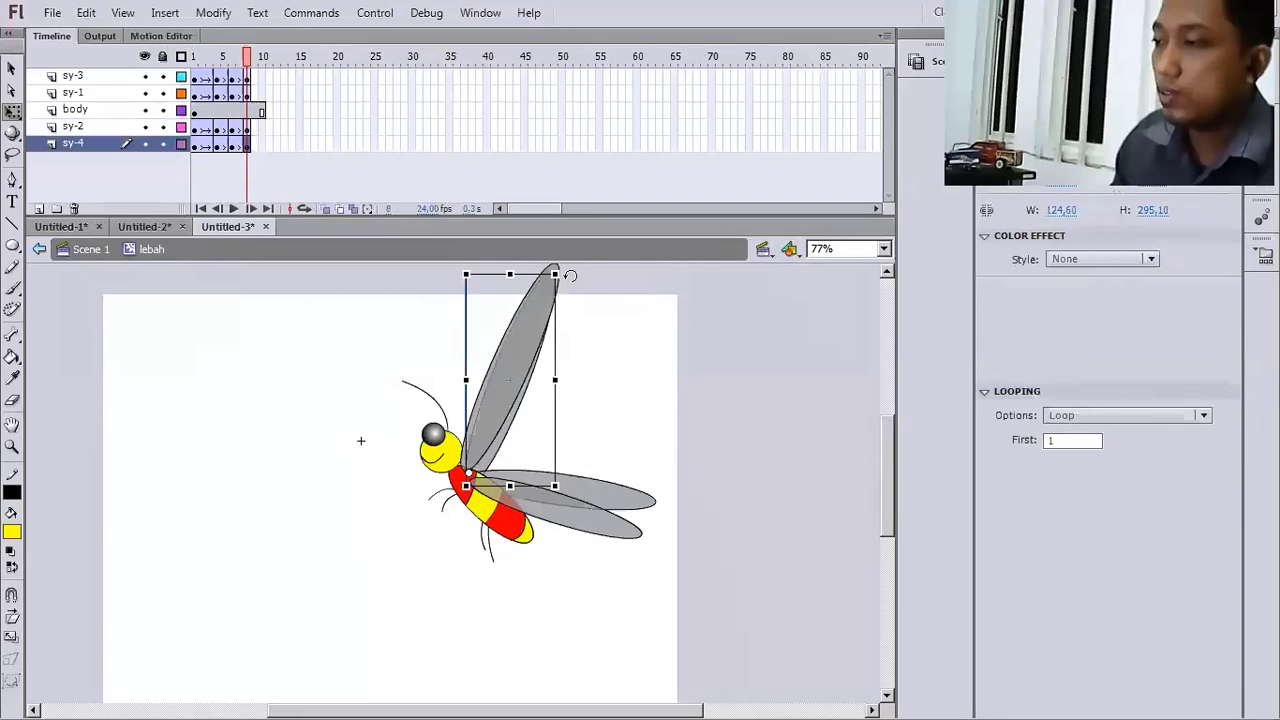
left_click_drag(602, 300, 524, 279)
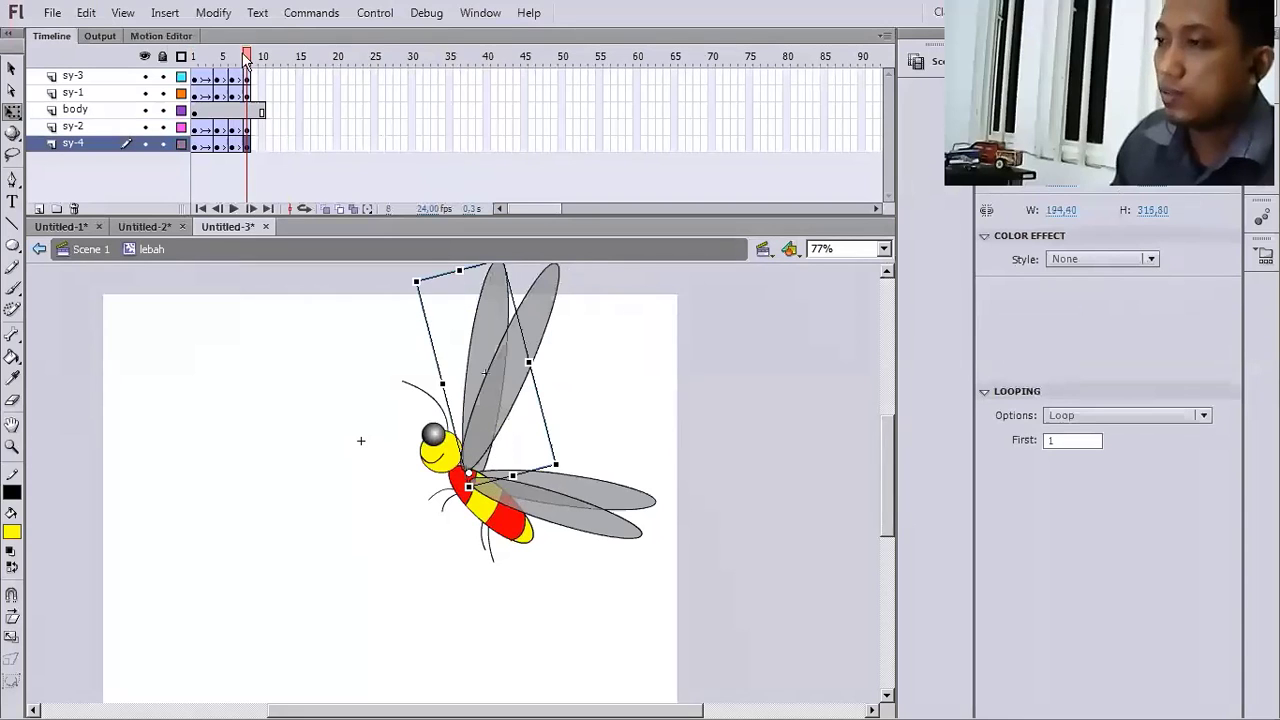
- Play the timeline from frame 1 to check the wing flapping through frame 8
left_click(245, 55)
left_click(193, 56)
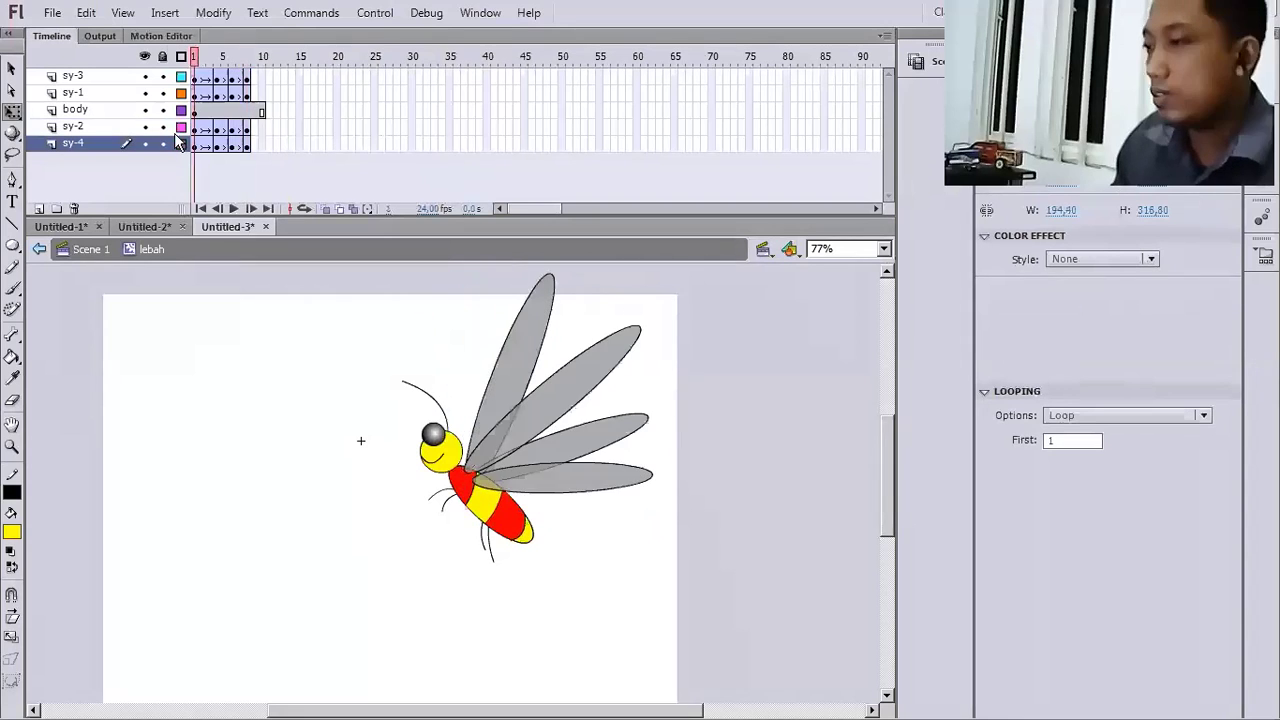
key("Return")
left_click(256, 143)
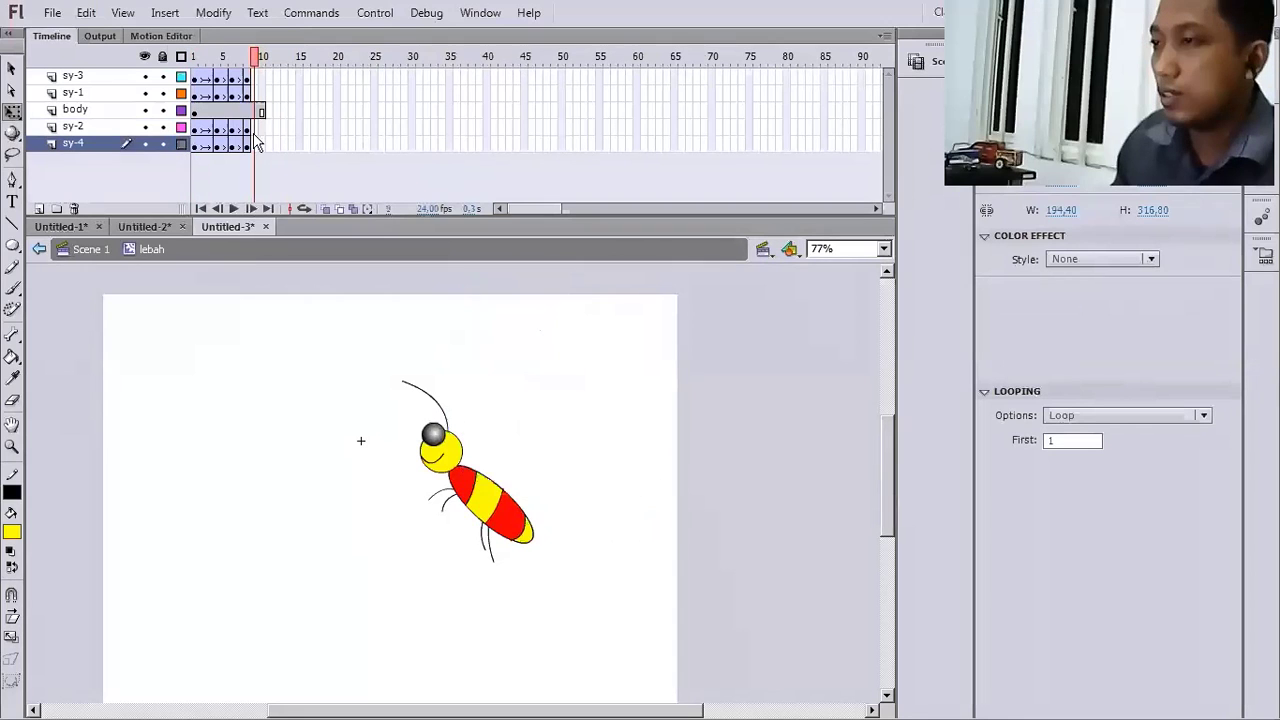
- Remove frames 9 and 10 from the body layer so it ends at frame 8 with the wings
left_click(260, 113)
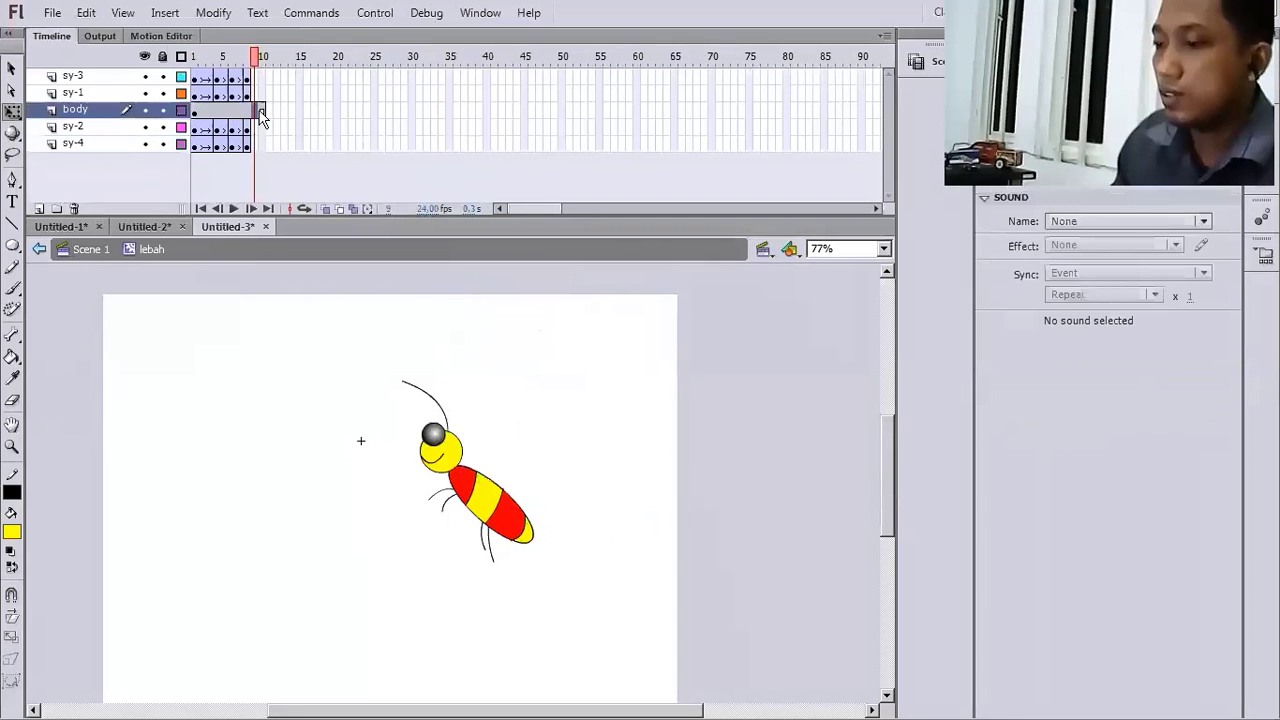
left_click(261, 115)
right_click(261, 115)
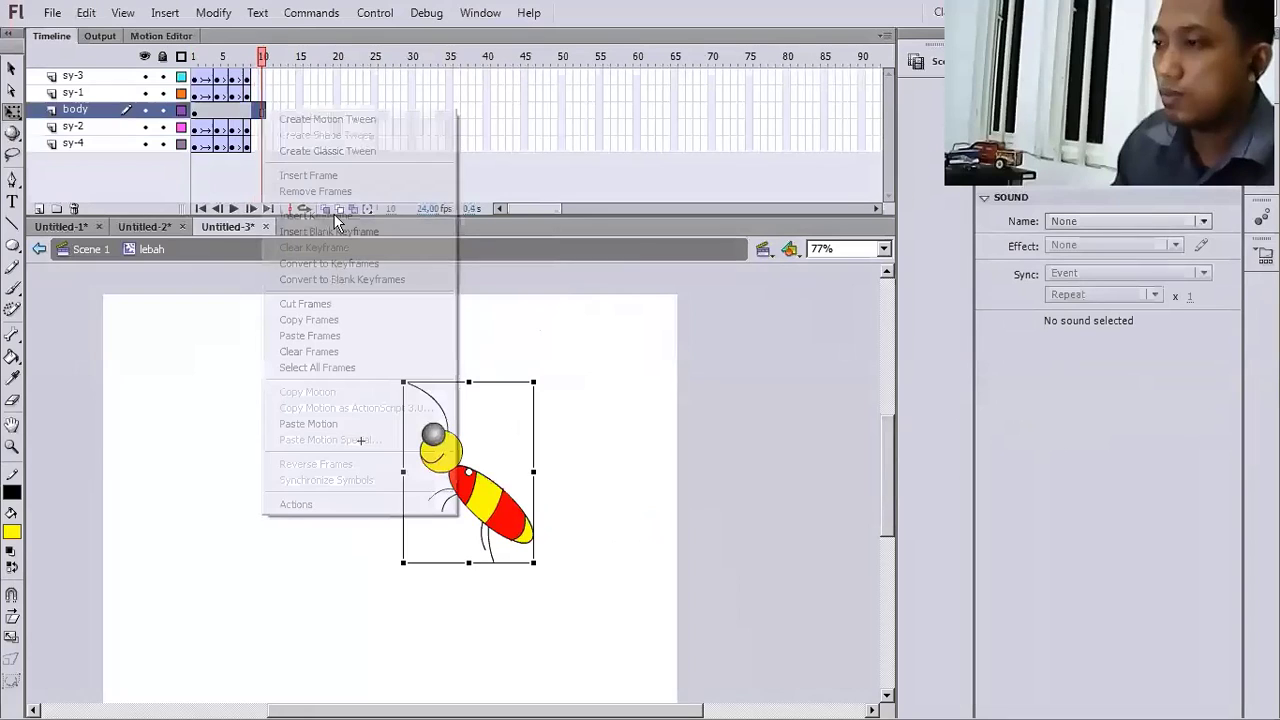
left_click(270, 304)
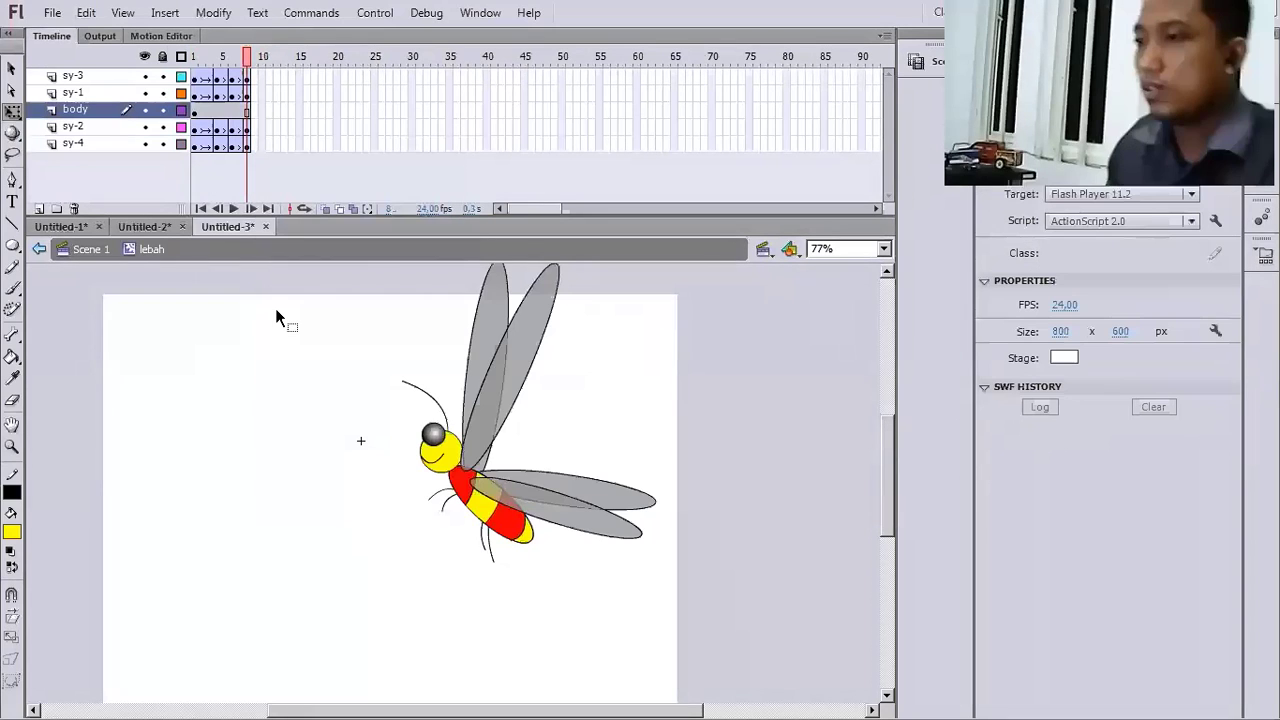
- Return to Scene 1 and move the bee slightly lower on the stage, leaving symbol editing
left_click(90, 249)
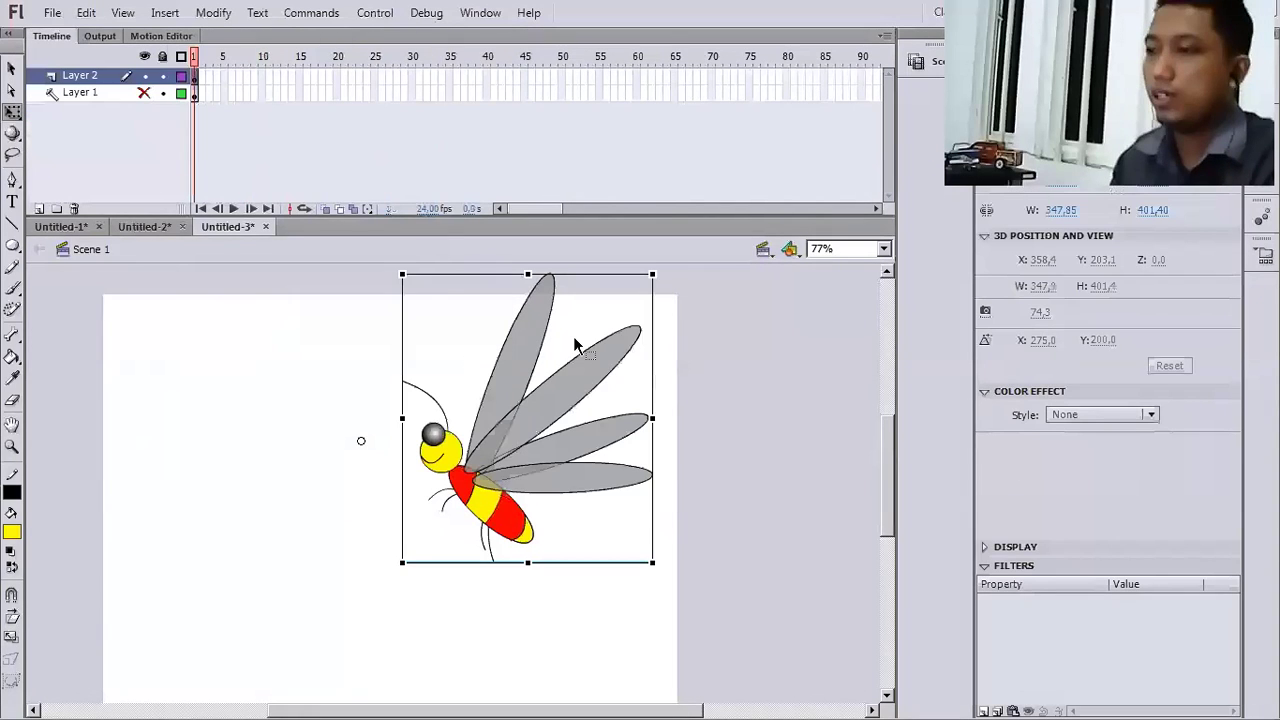
left_click_drag(518, 405, 499, 473)
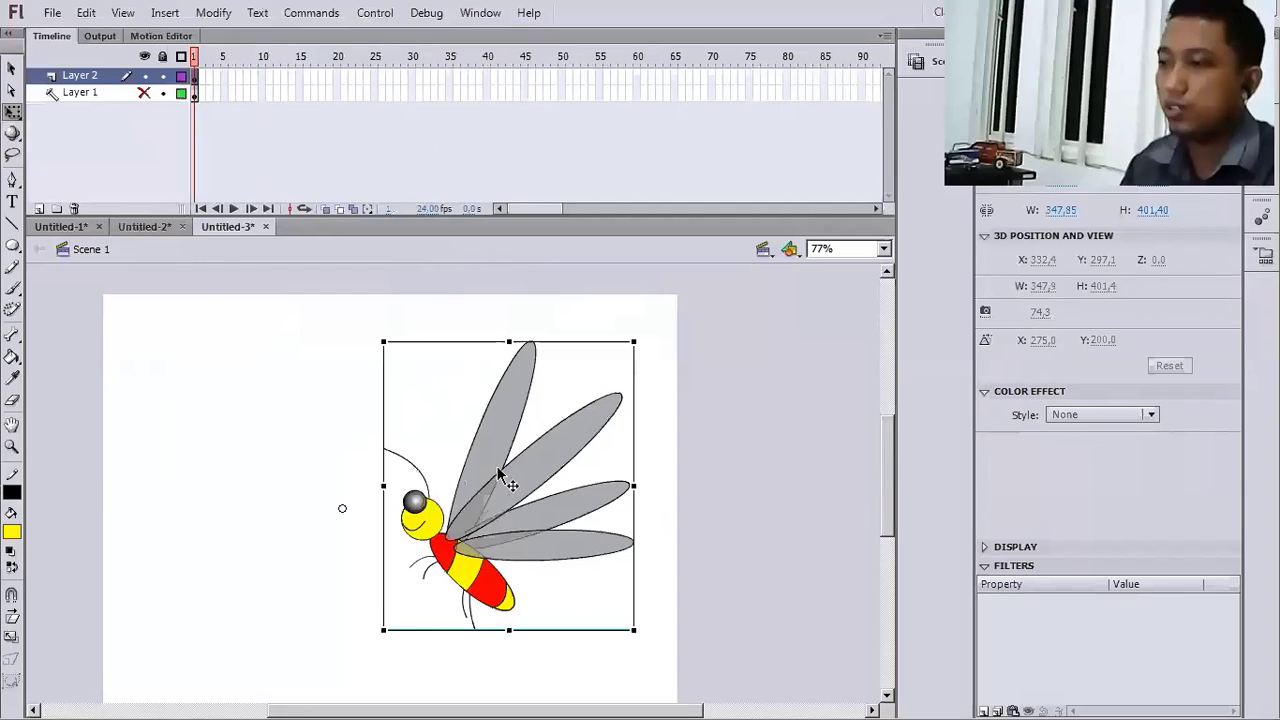
key("ctrl+e")
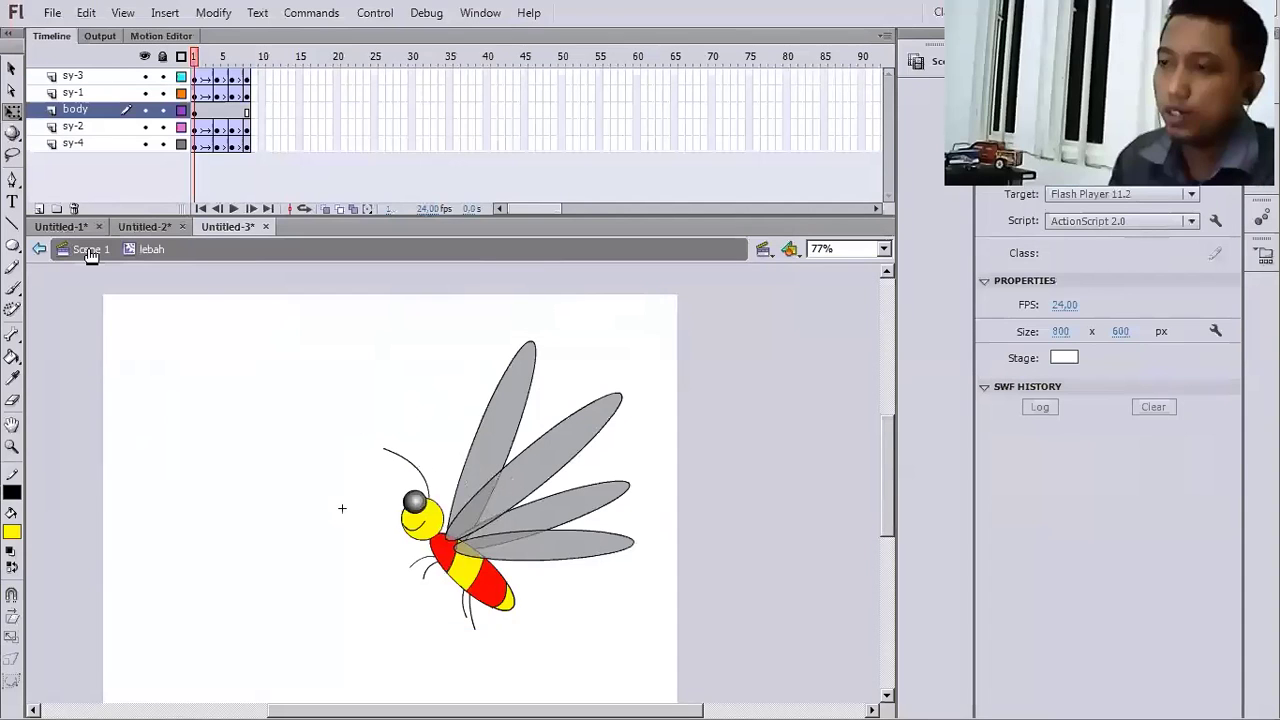
double_click(163, 387)
- Test the movie to watch the bee's looping wing animation, and close the preview window
left_click(374, 12)
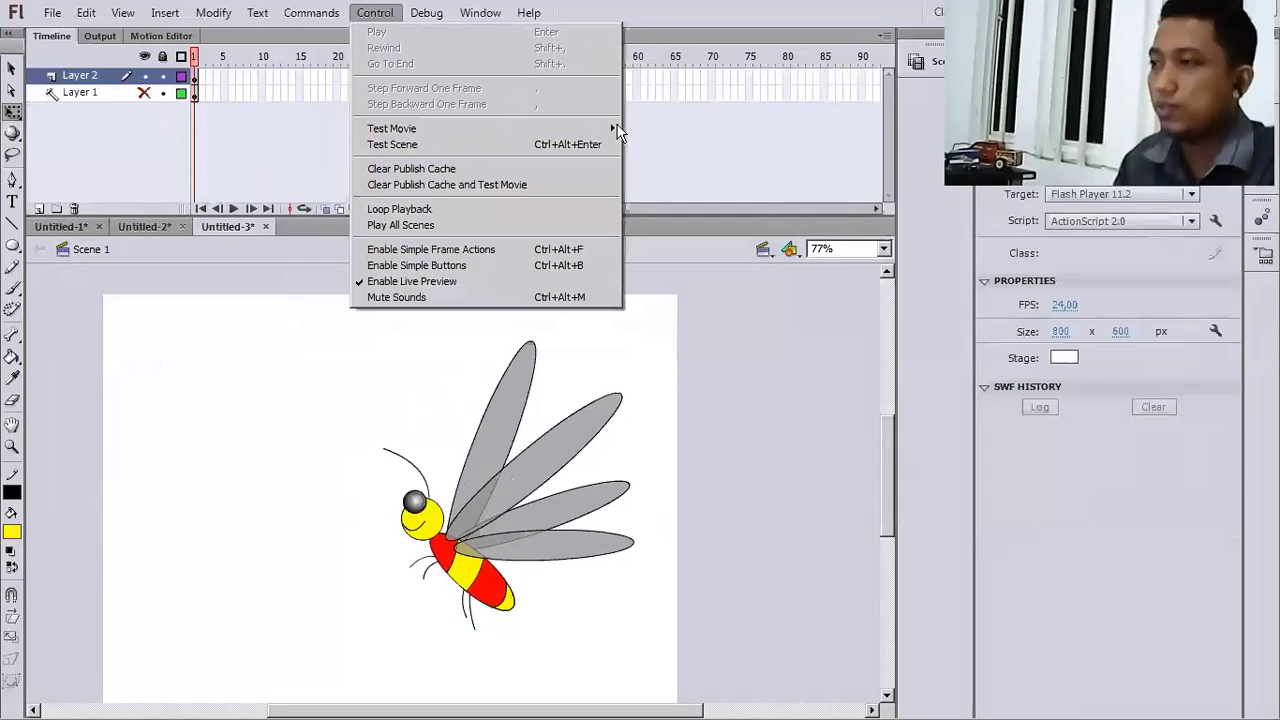
mouse_move(615, 130)
left_click(692, 217)
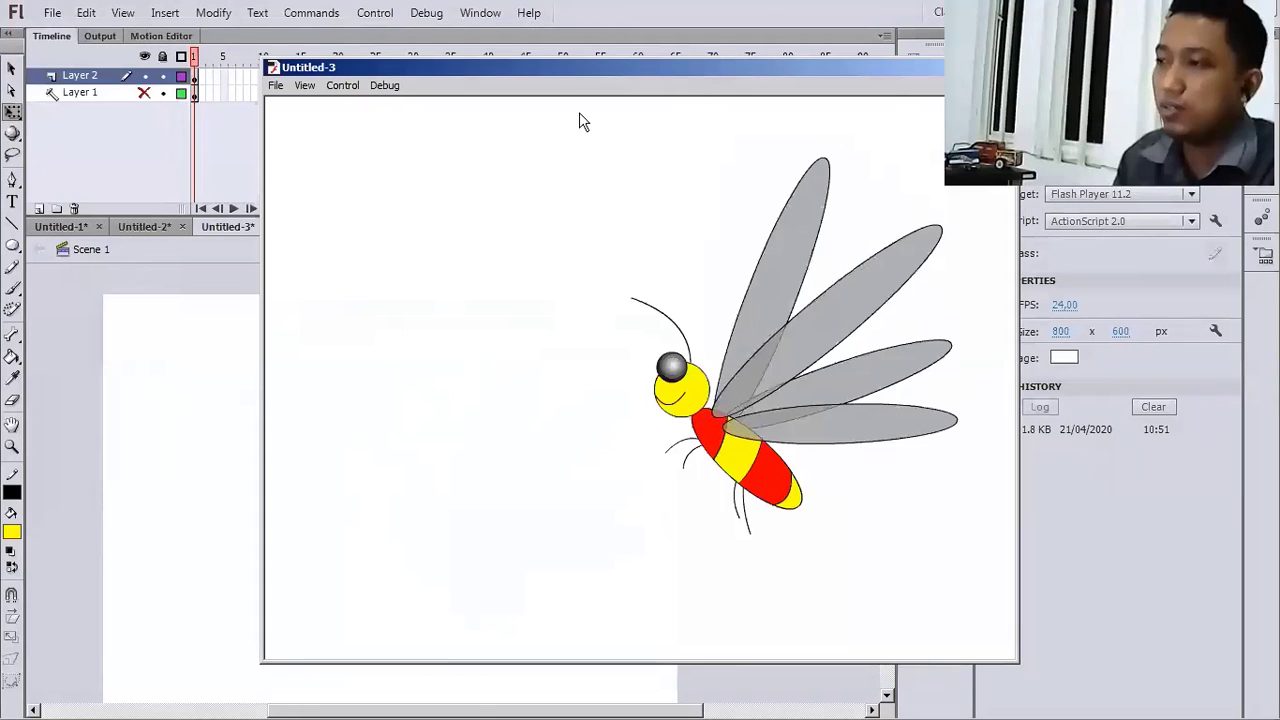
left_click_drag(579, 67, 406, 112)
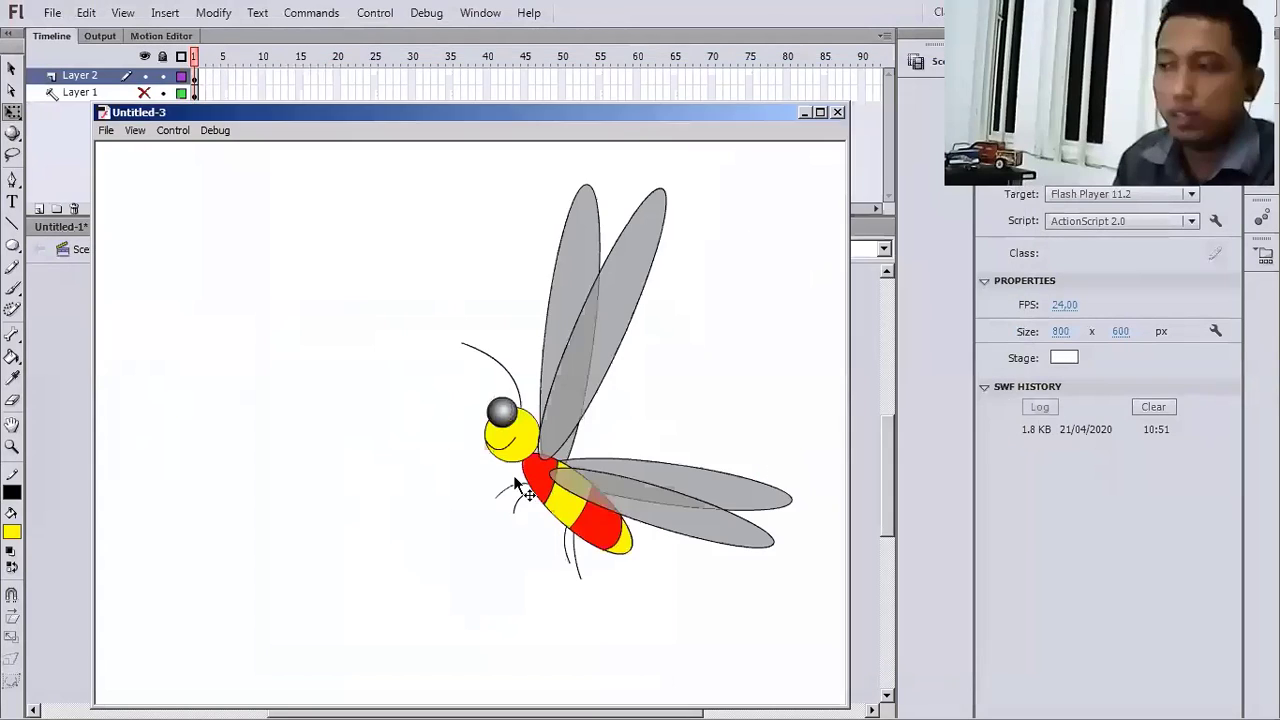
key("ctrl+w")
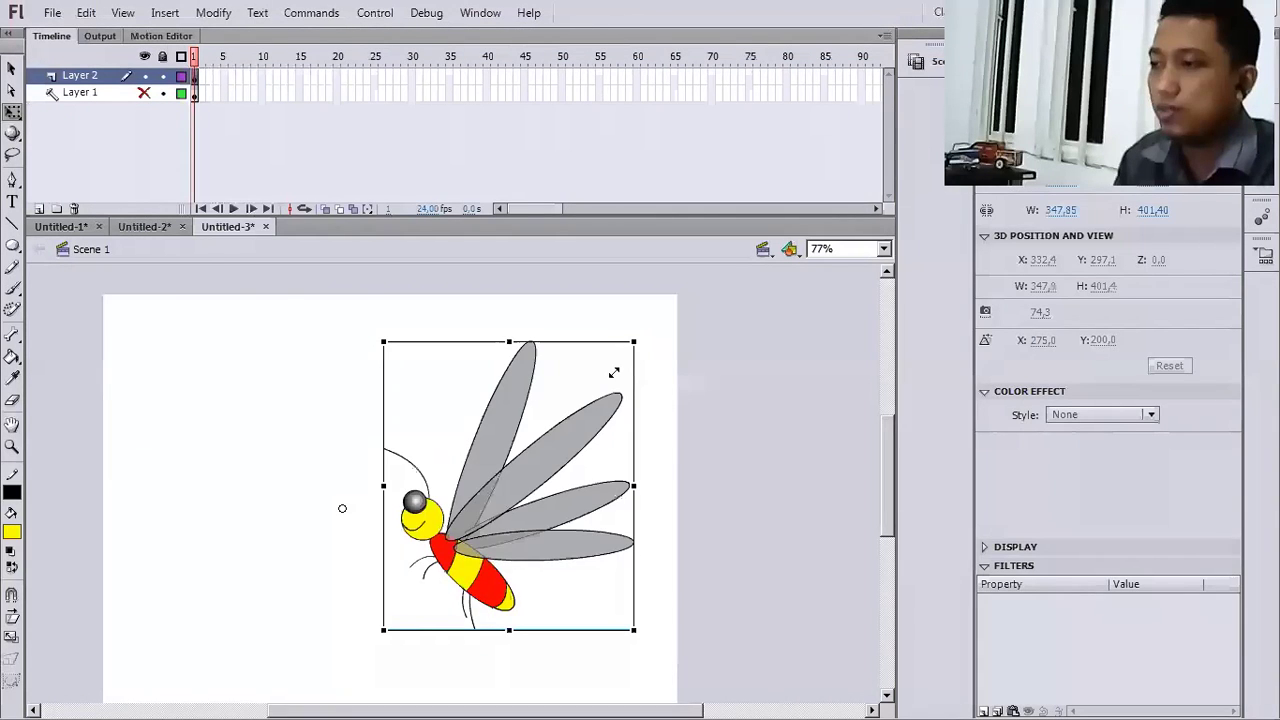
- Shrink the bee to about 174 x 200 px and place it across the stage's right edge
left_click_drag(614, 372, 650, 460)
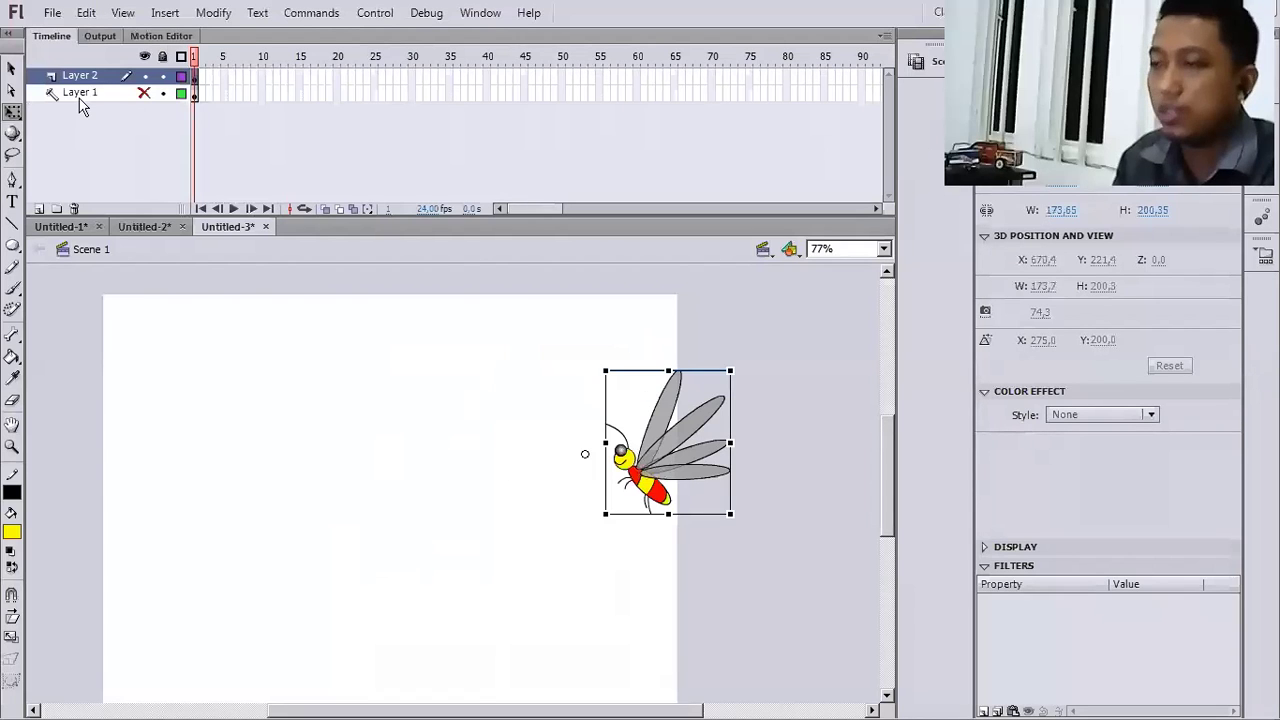
- Add a new layer above Layer 2 and draw a wide yellow oval in the left part of the stage
left_click(40, 209)
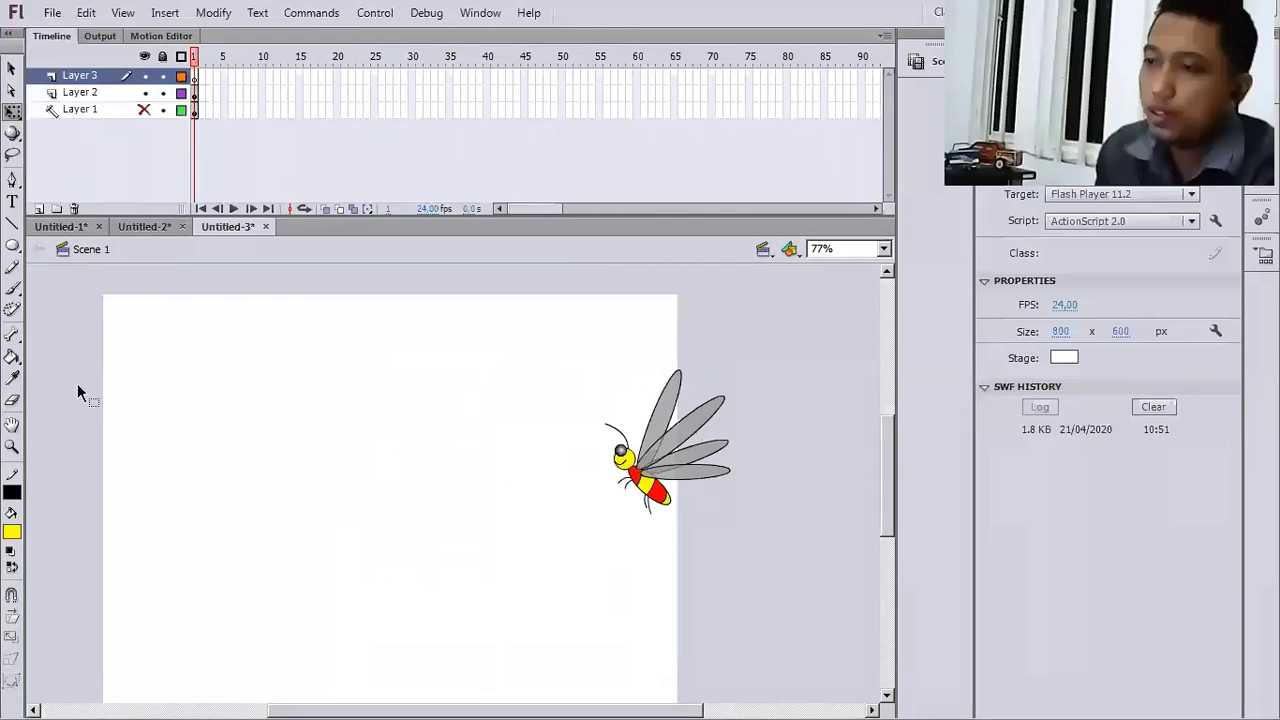
left_click(14, 248)
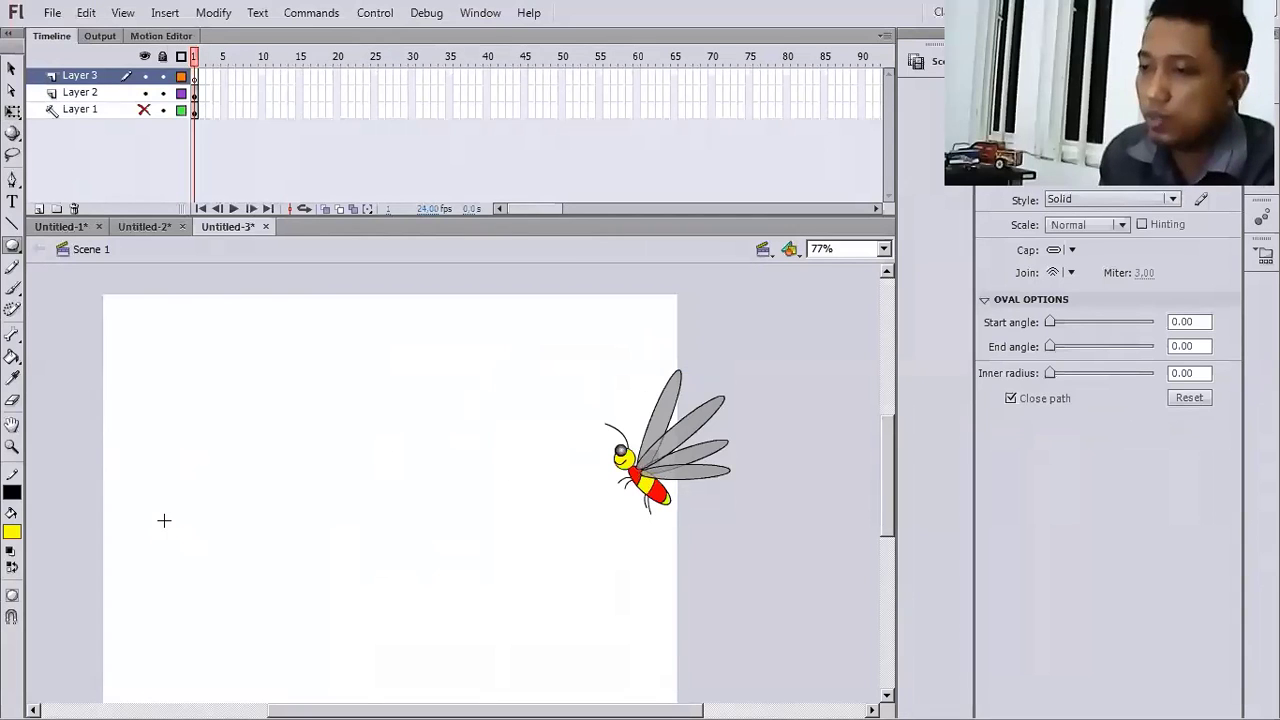
scroll(197, 397, "down", 3)
left_click_drag(197, 397, 289, 451)
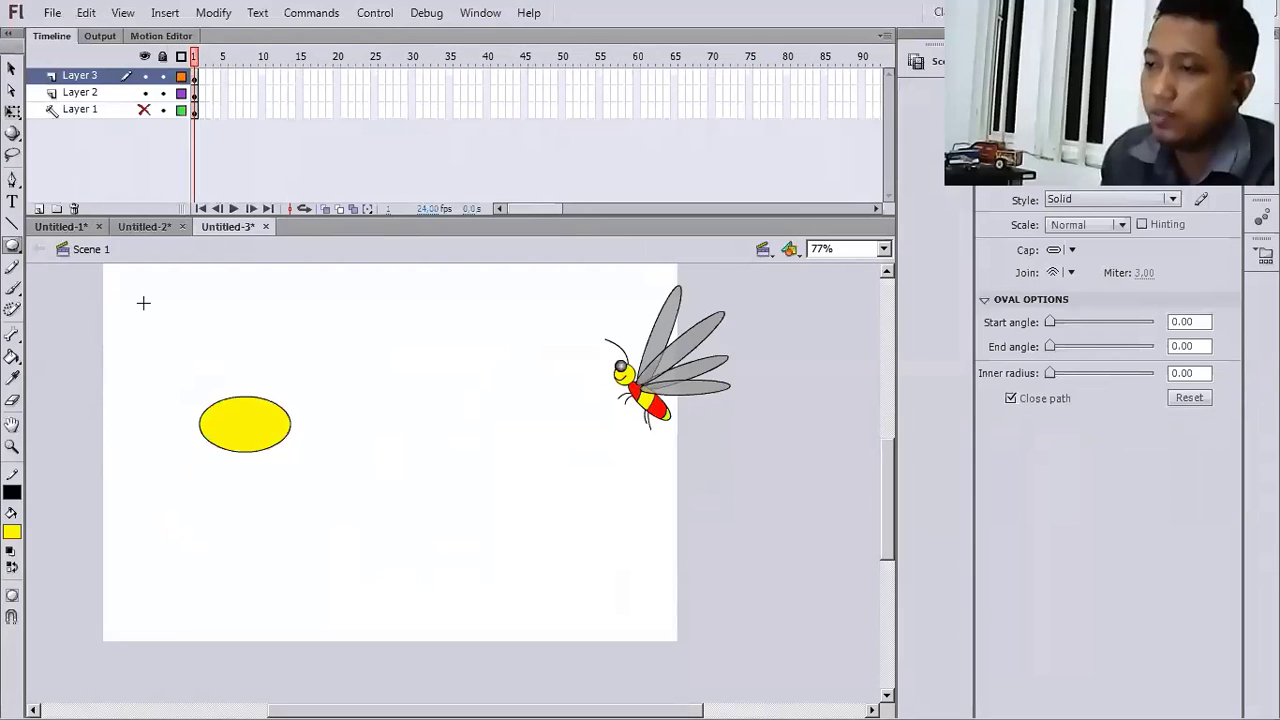
- Draw a narrow upright yellow oval, move it onto the wide oval's upper left edge and tilt it to the left as a petal
left_click_drag(228, 413, 153, 306)
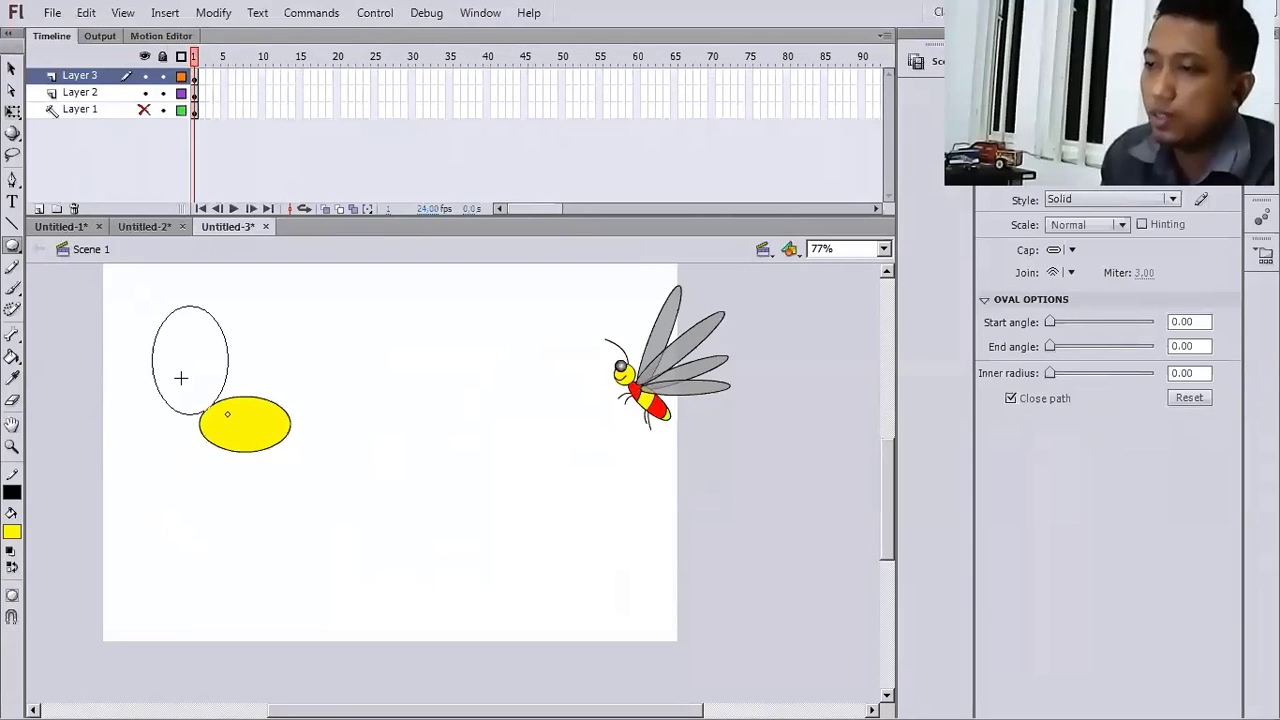
left_click_drag(181, 378, 178, 381)
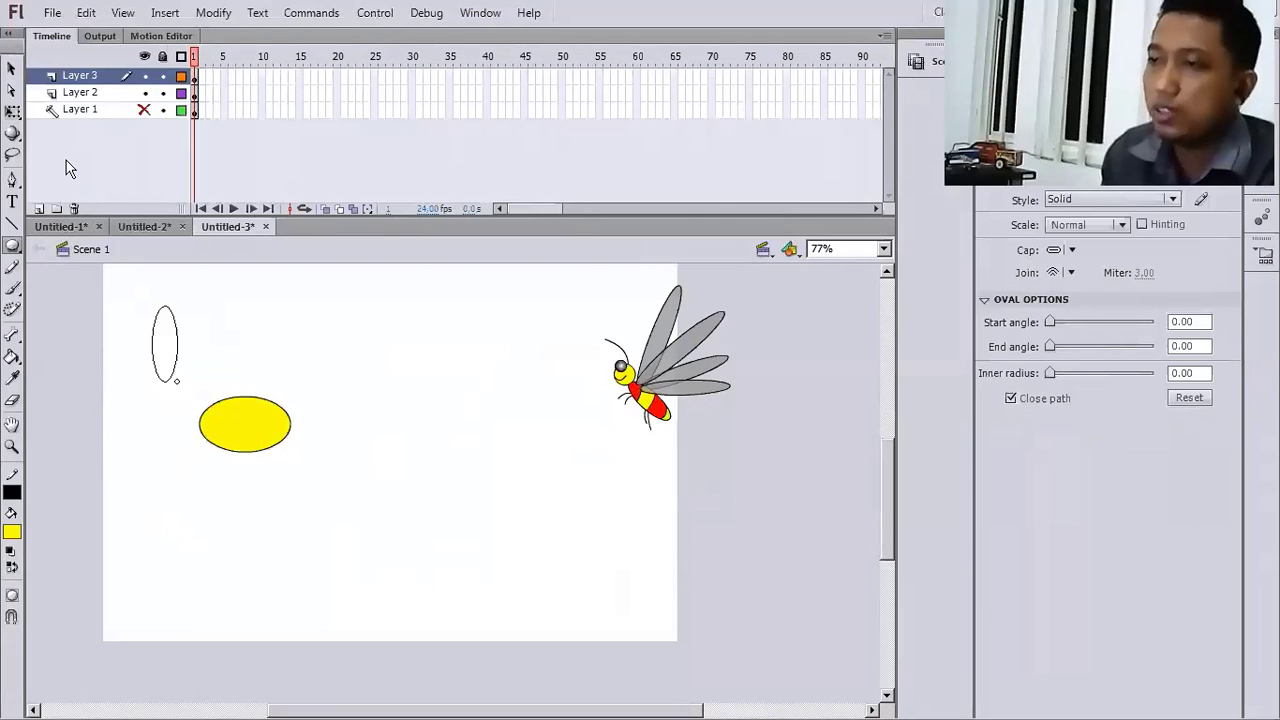
left_click(12, 111)
left_click(170, 340)
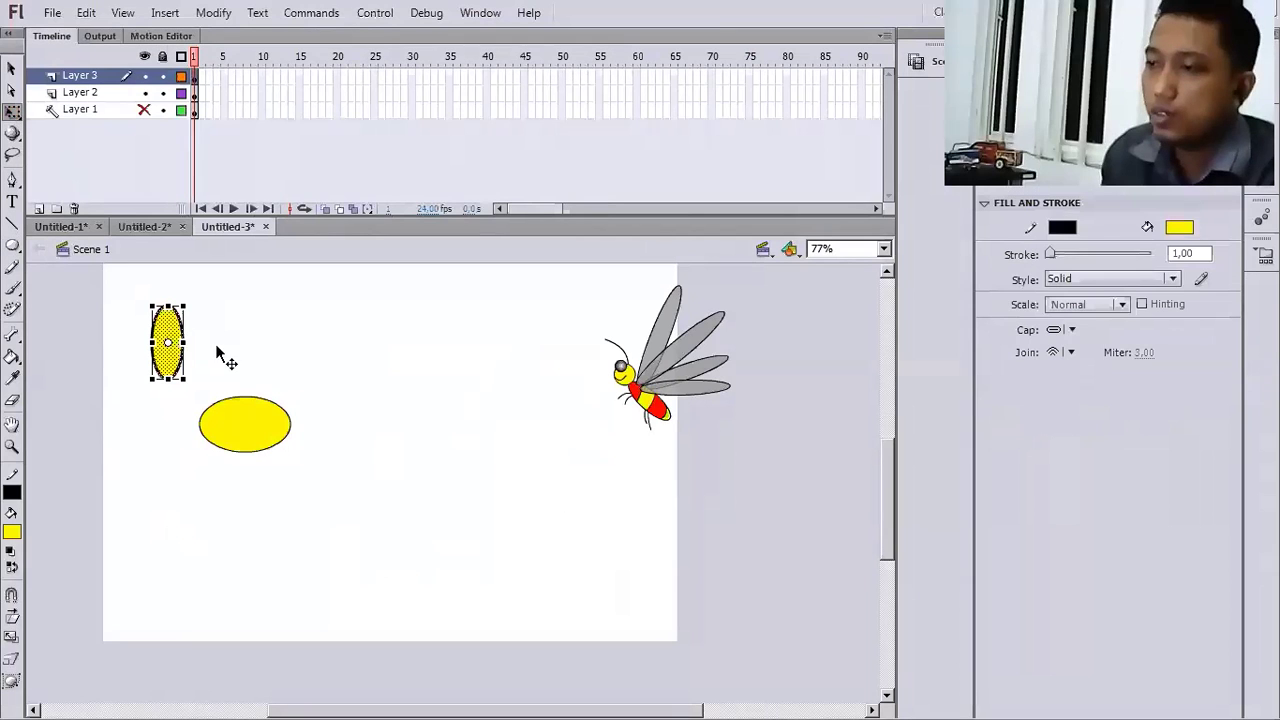
left_click_drag(170, 345, 230, 378)
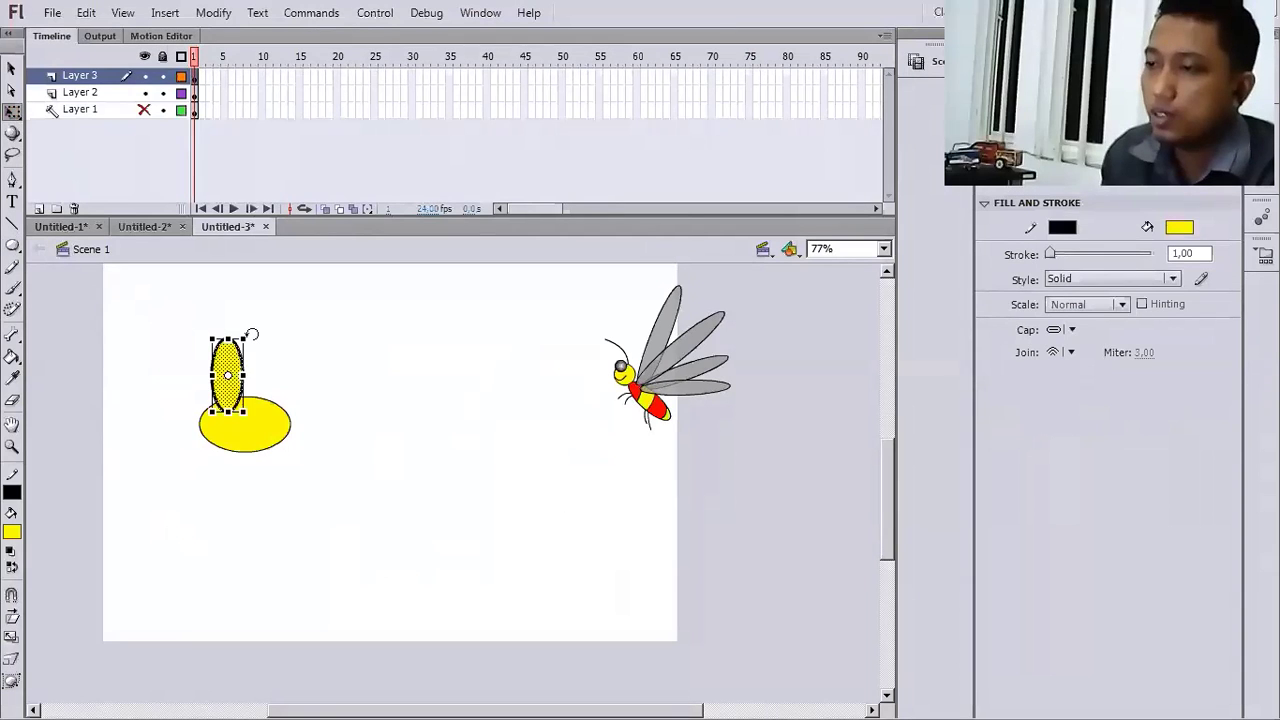
left_click_drag(251, 334, 236, 374)
key("Escape")
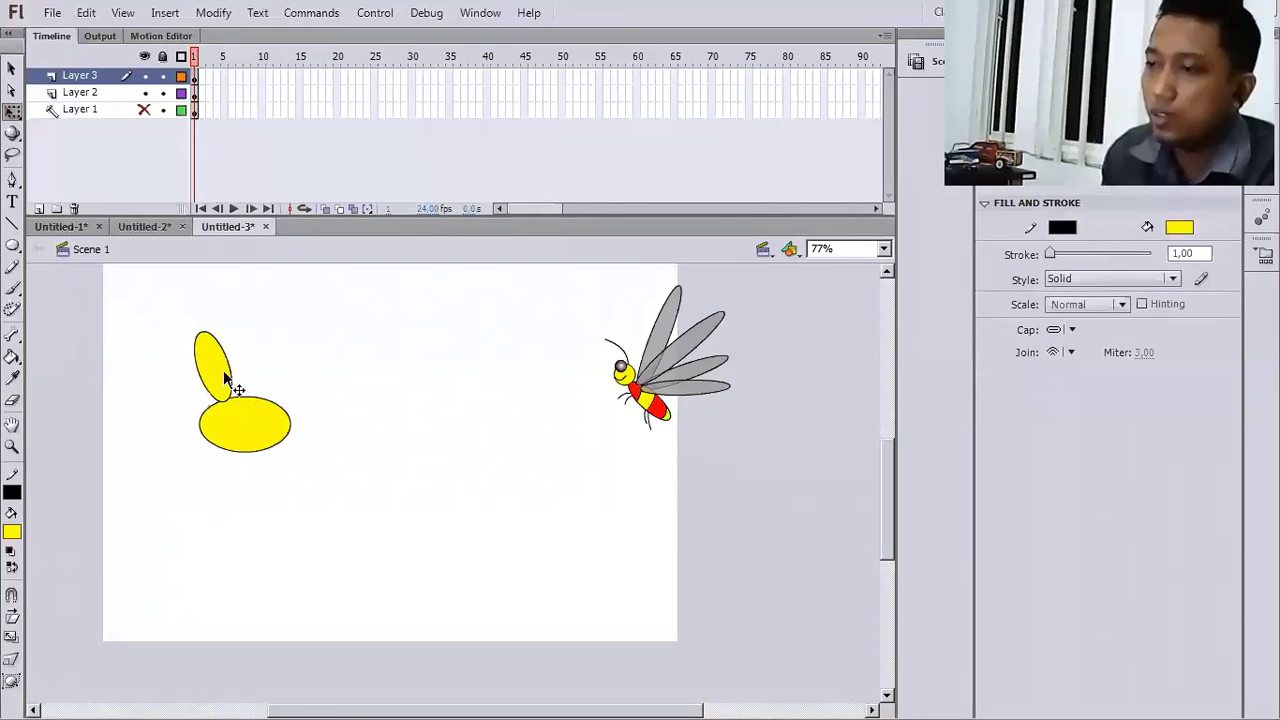
- Duplicate the petal along the wide oval's upper edge, with four petals leaning left and three mirrored ones leaning right
left_click(226, 379)
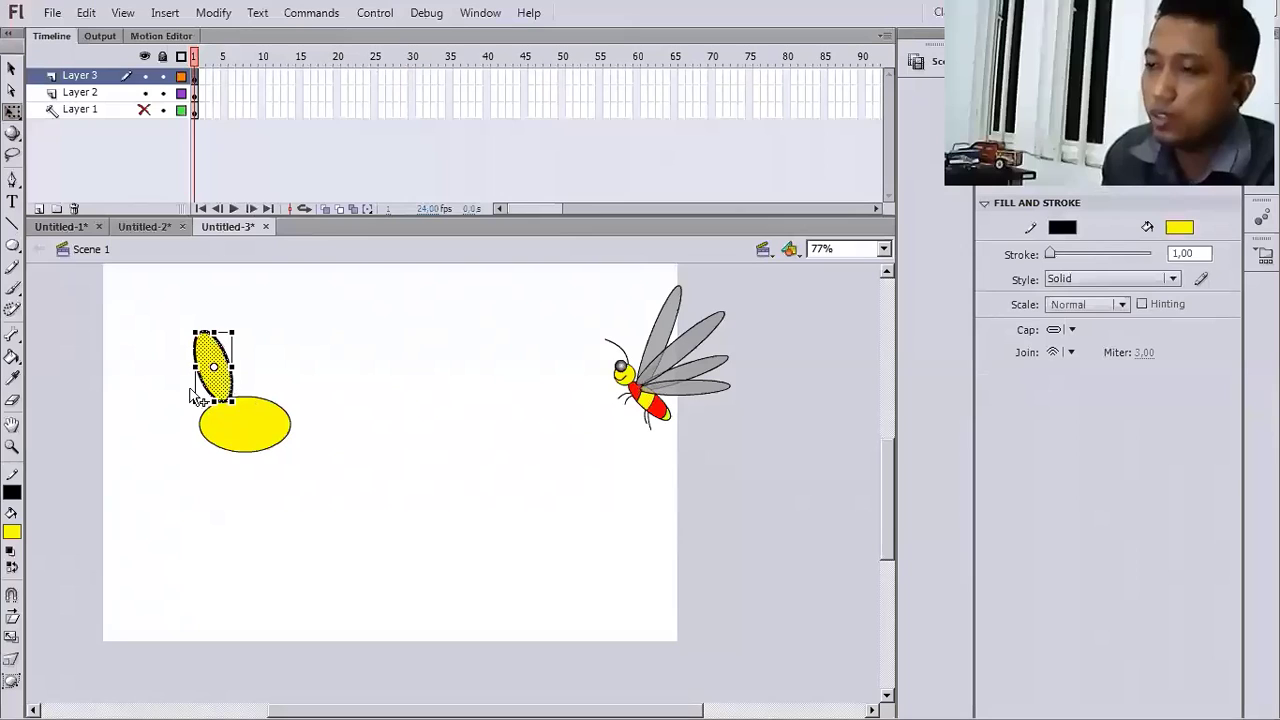
left_click_drag(196, 398, 206, 393)
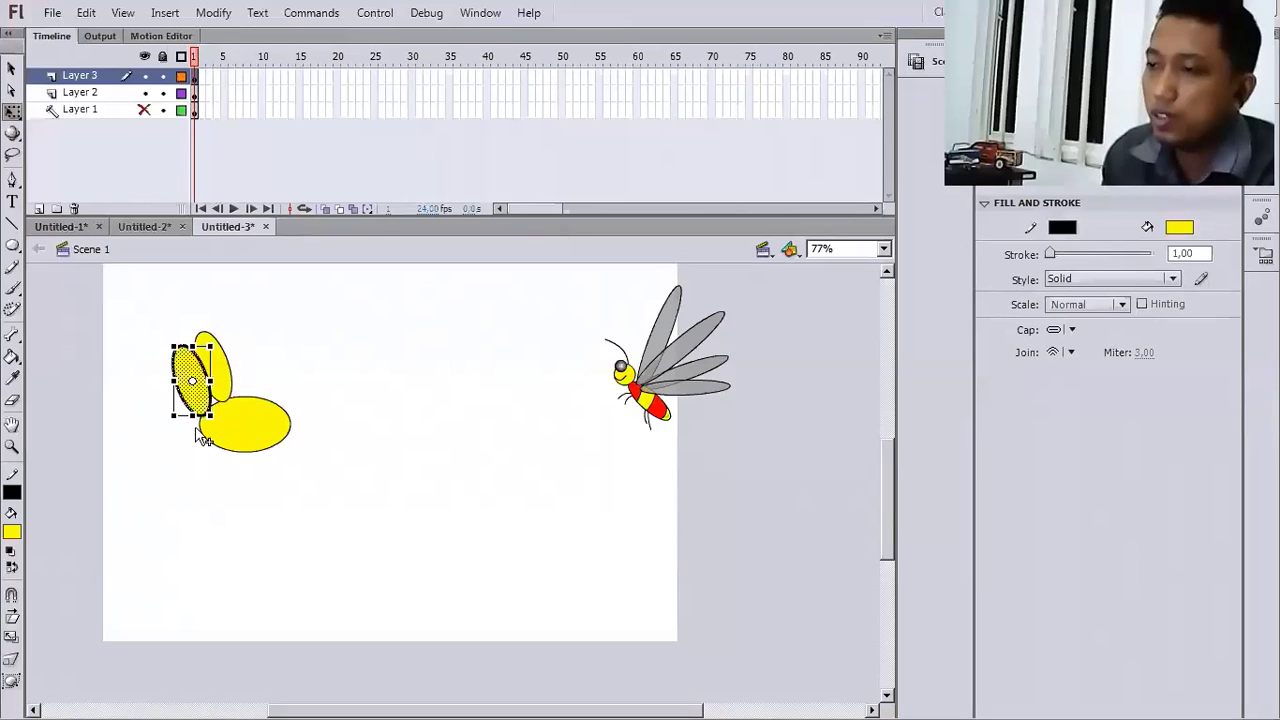
left_click_drag(196, 432, 372, 352)
left_click_drag(312, 362, 287, 367)
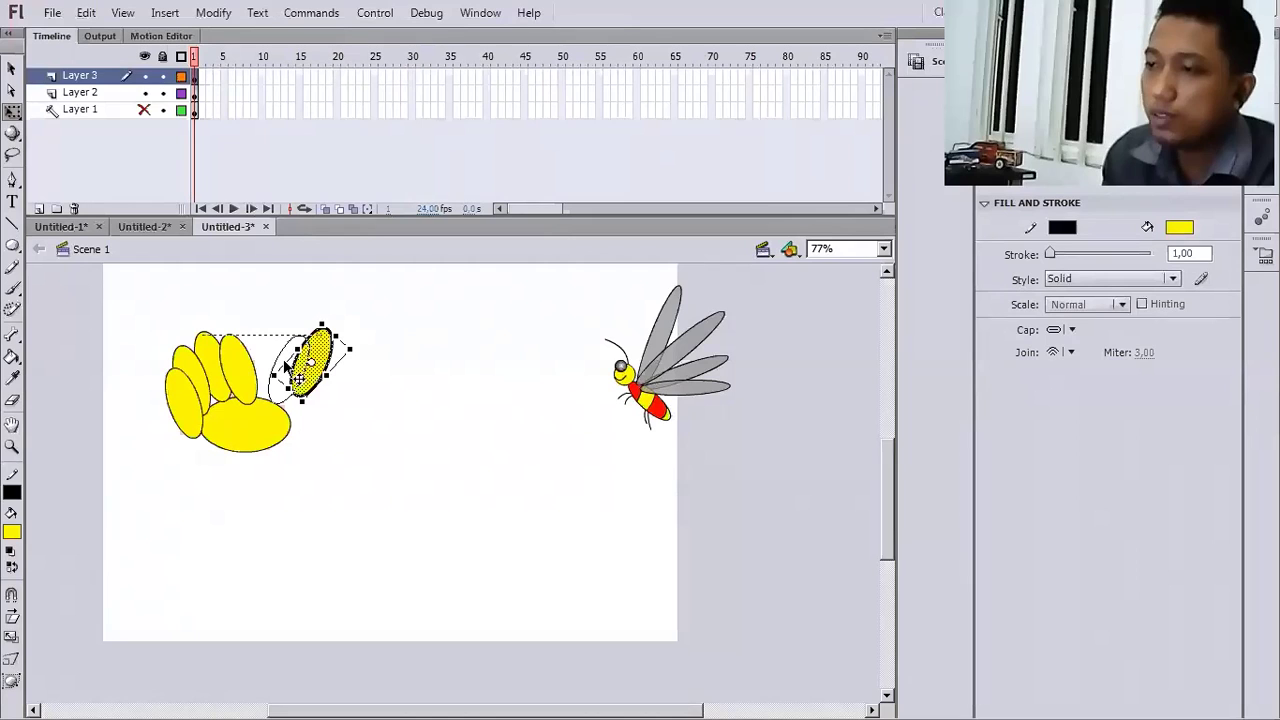
left_click_drag(287, 367, 323, 458)
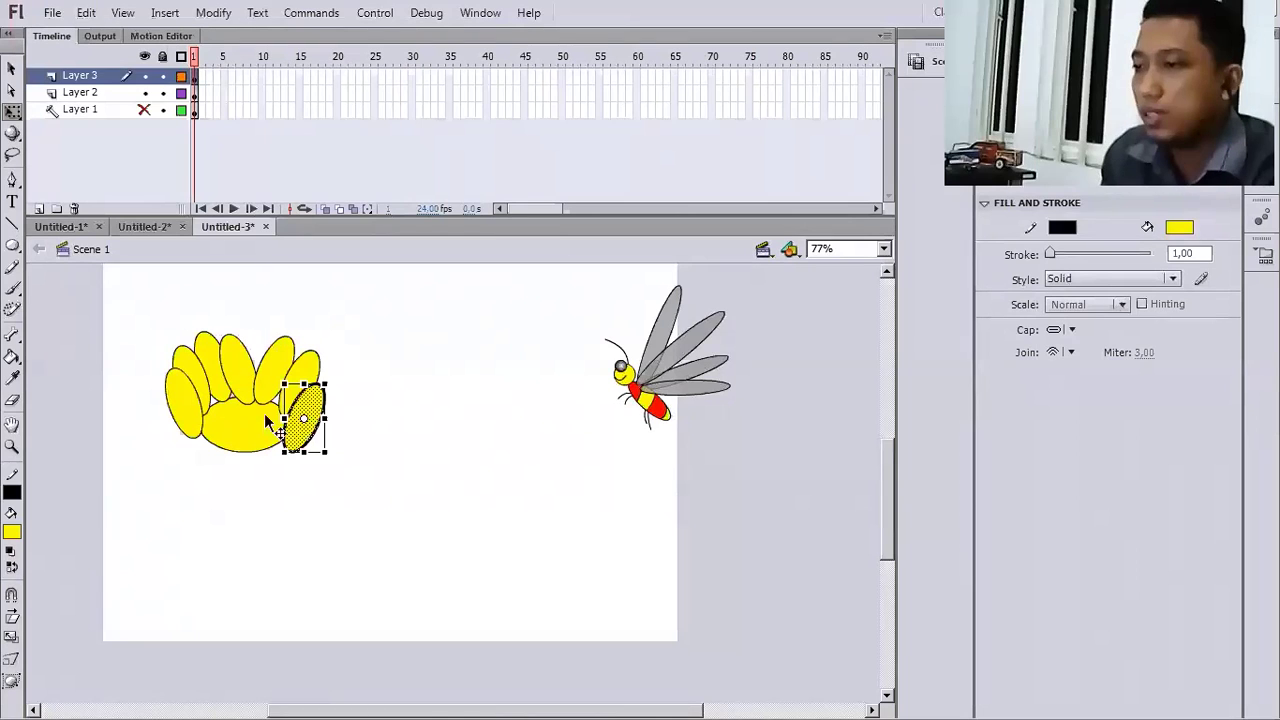
- Fill all the petals and the wide base oval with orange-red using the Paint Bucket
left_click(272, 297)
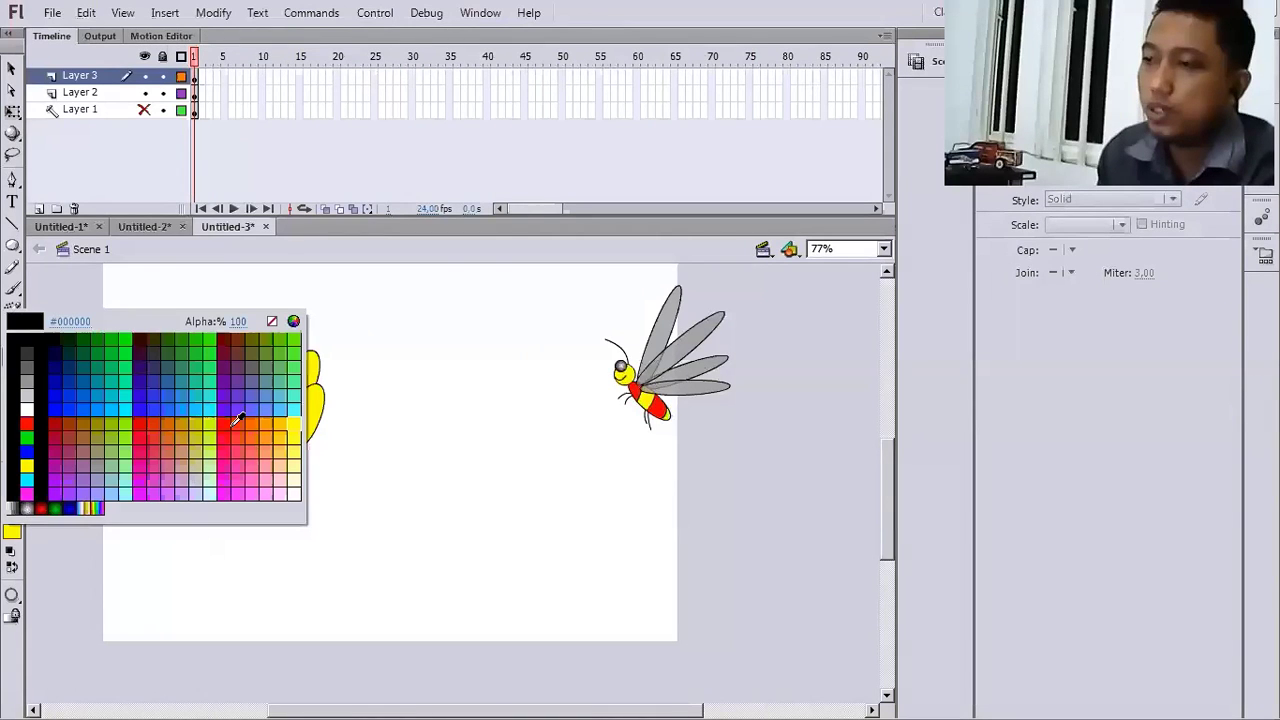
left_click(233, 425)
left_click(200, 395)
left_click(200, 410)
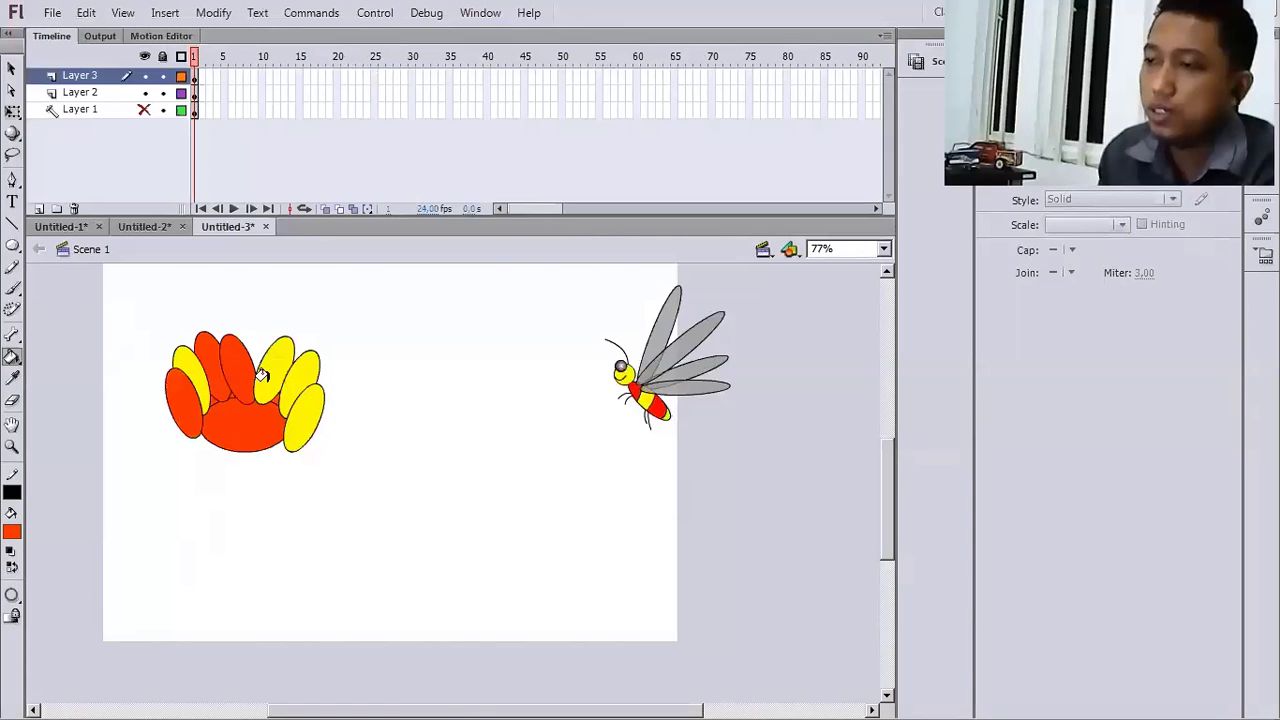
left_click(263, 375)
left_click(288, 410)
left_click(302, 372)
left_click(185, 370)
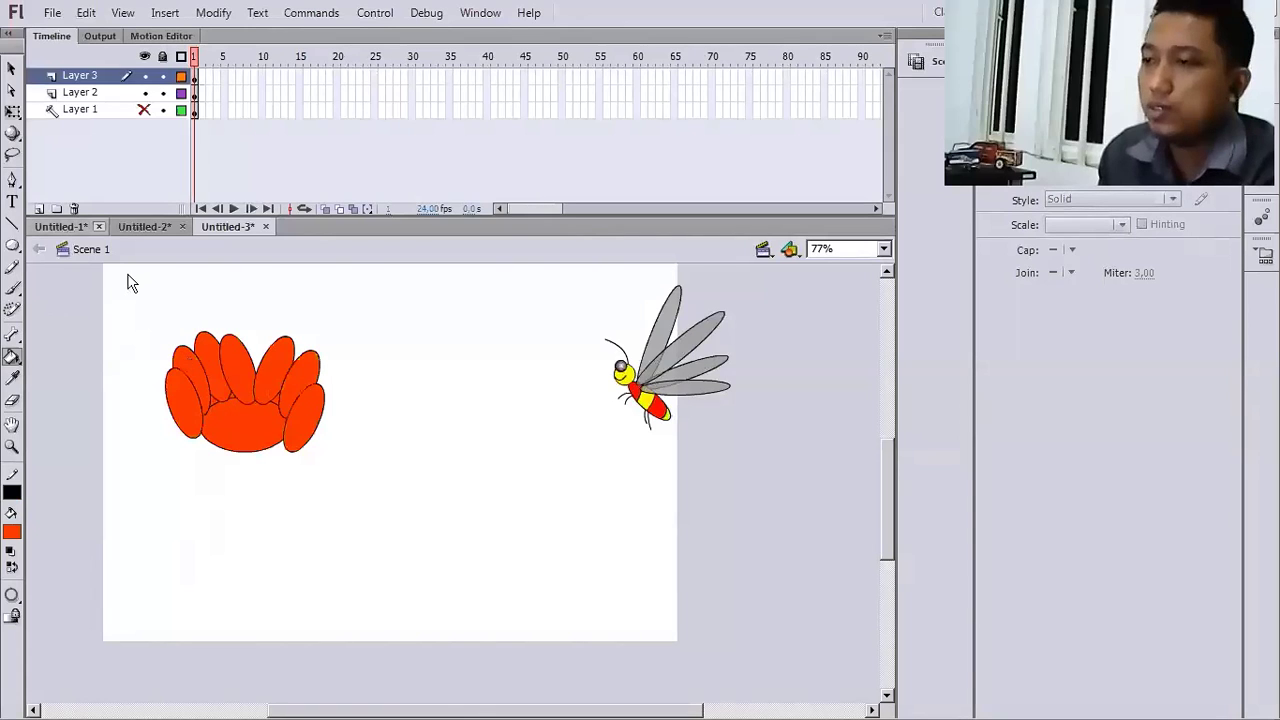
key("q")
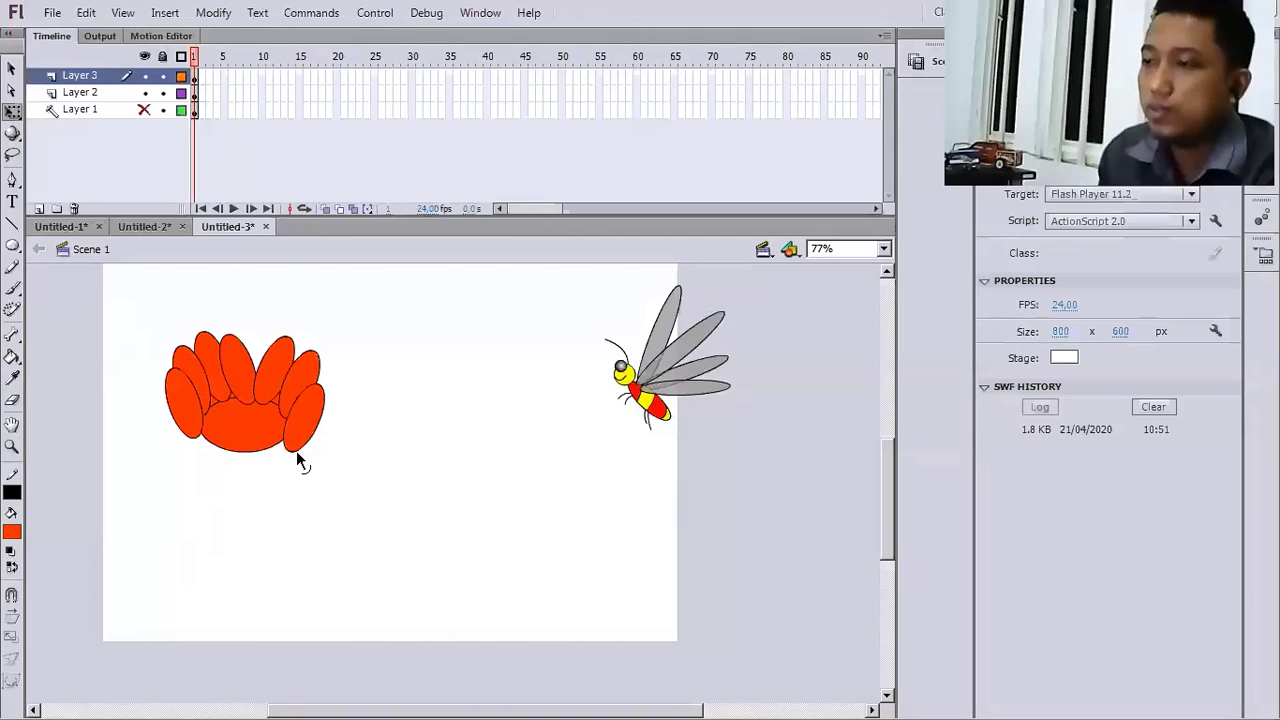
left_click_drag(296, 451, 296, 458)
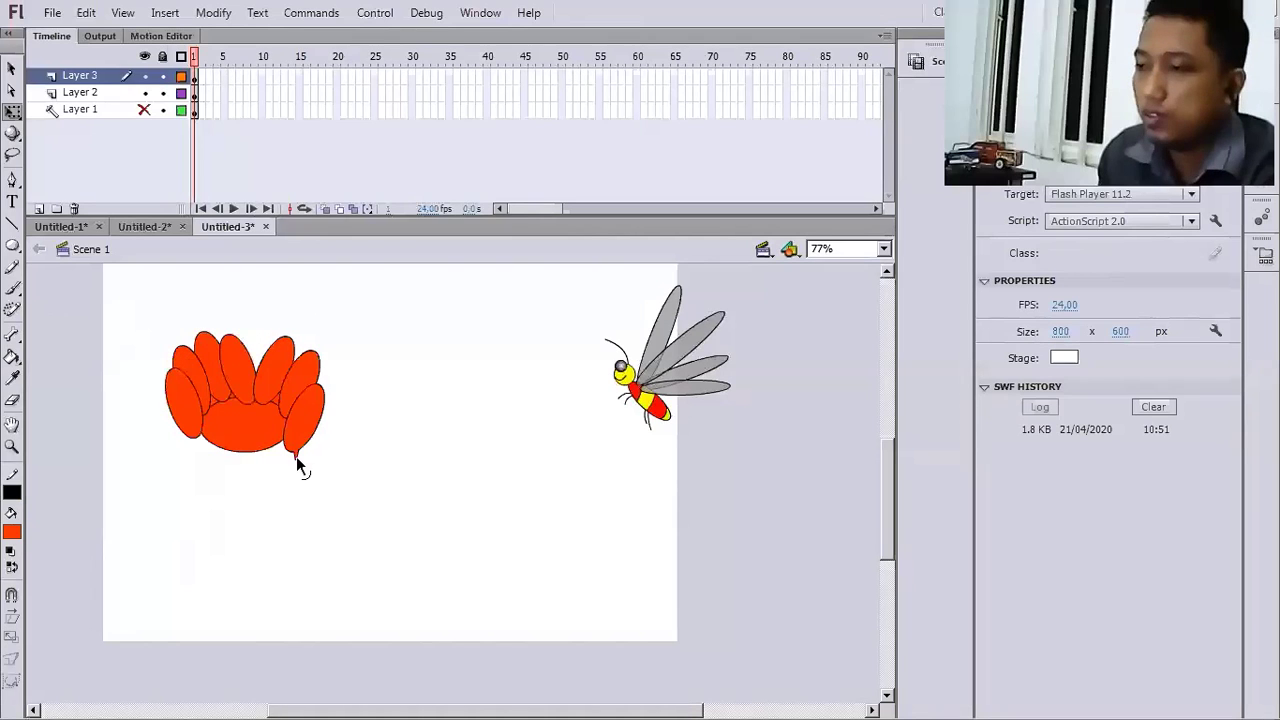
key("ctrl+z")
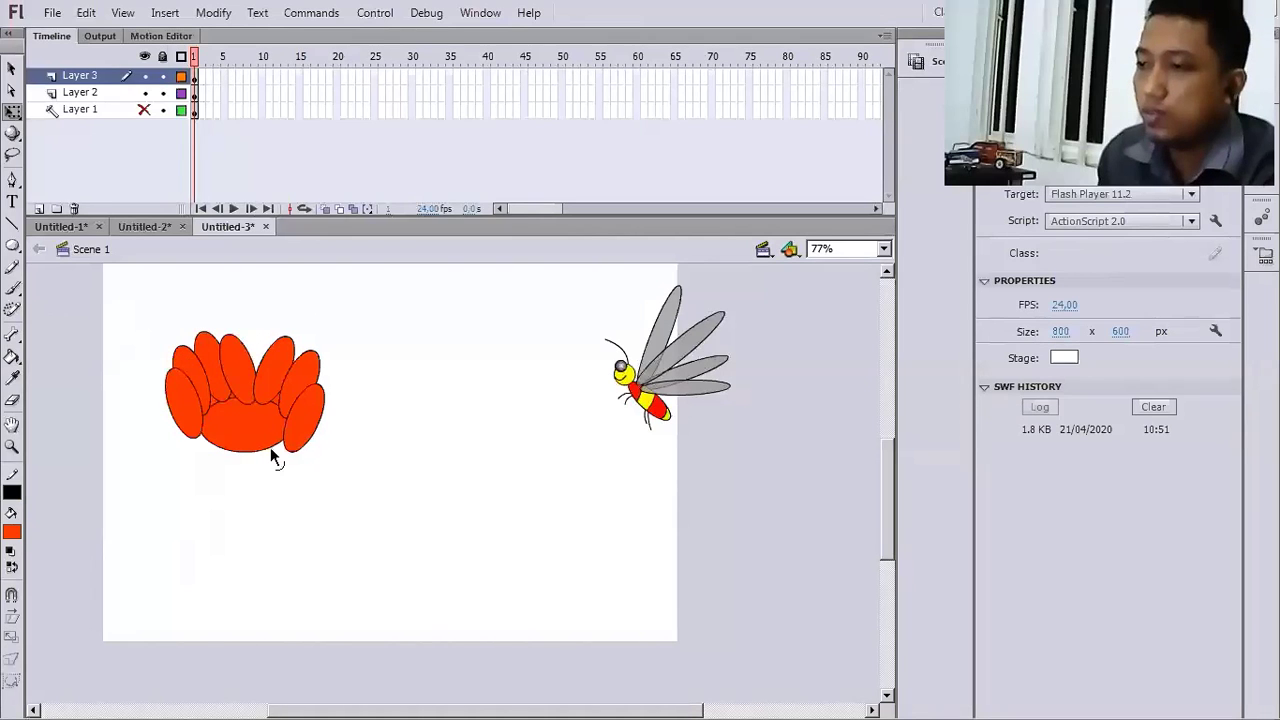
- Draw a thin, tall rectangle as a stem from the flower's base oval down to just above the stage's lower edge
left_click(13, 249)
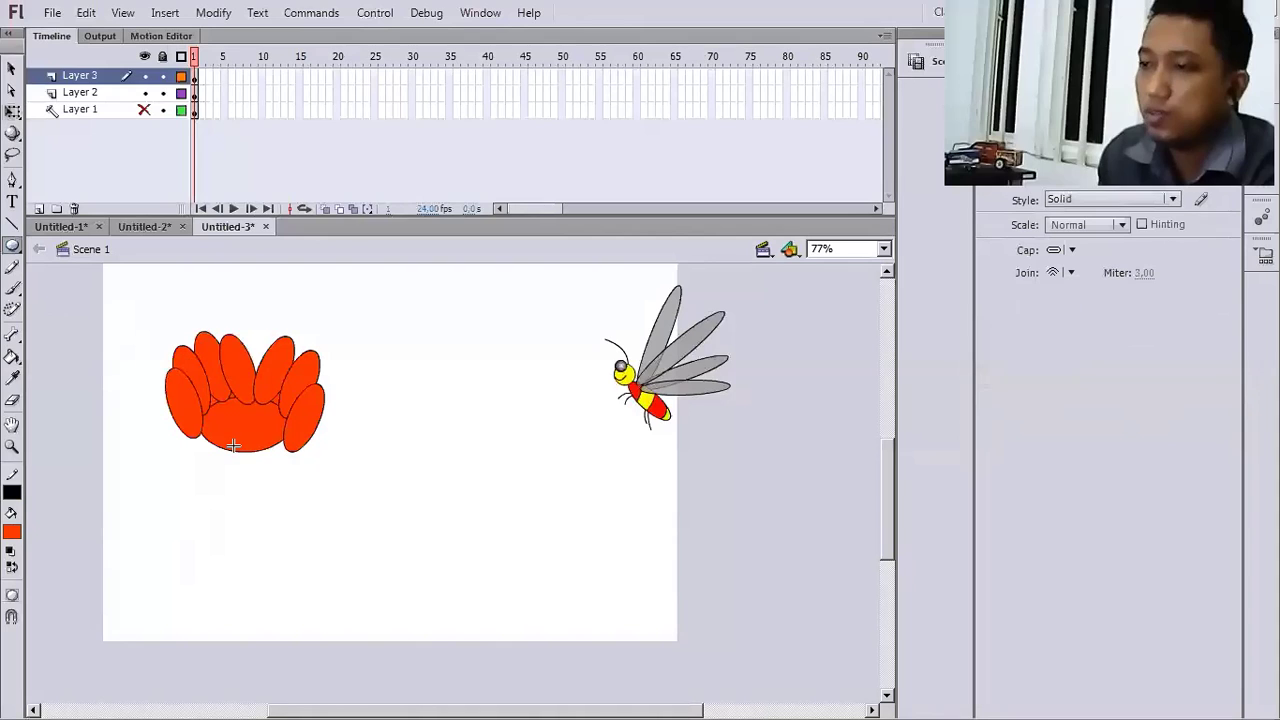
key("r")
left_click_drag(232, 446, 243, 621)
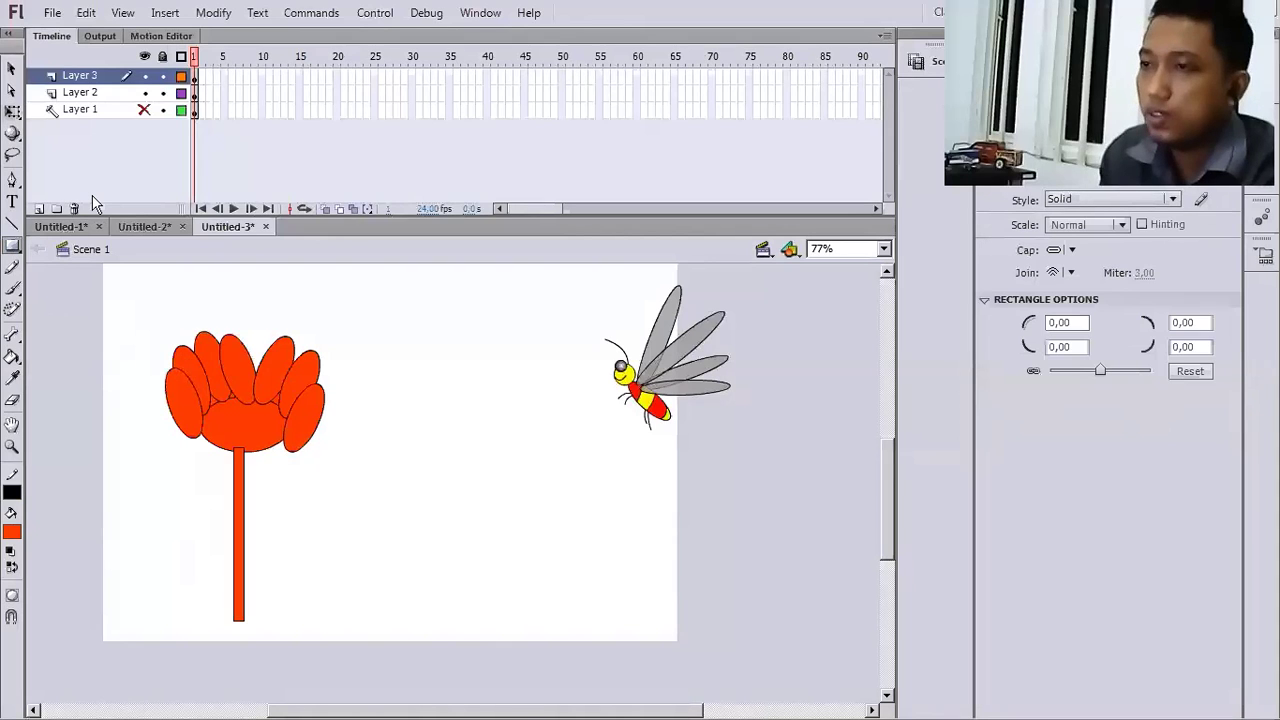
- Change the stem rectangle's fill to dark green
left_click(13, 113)
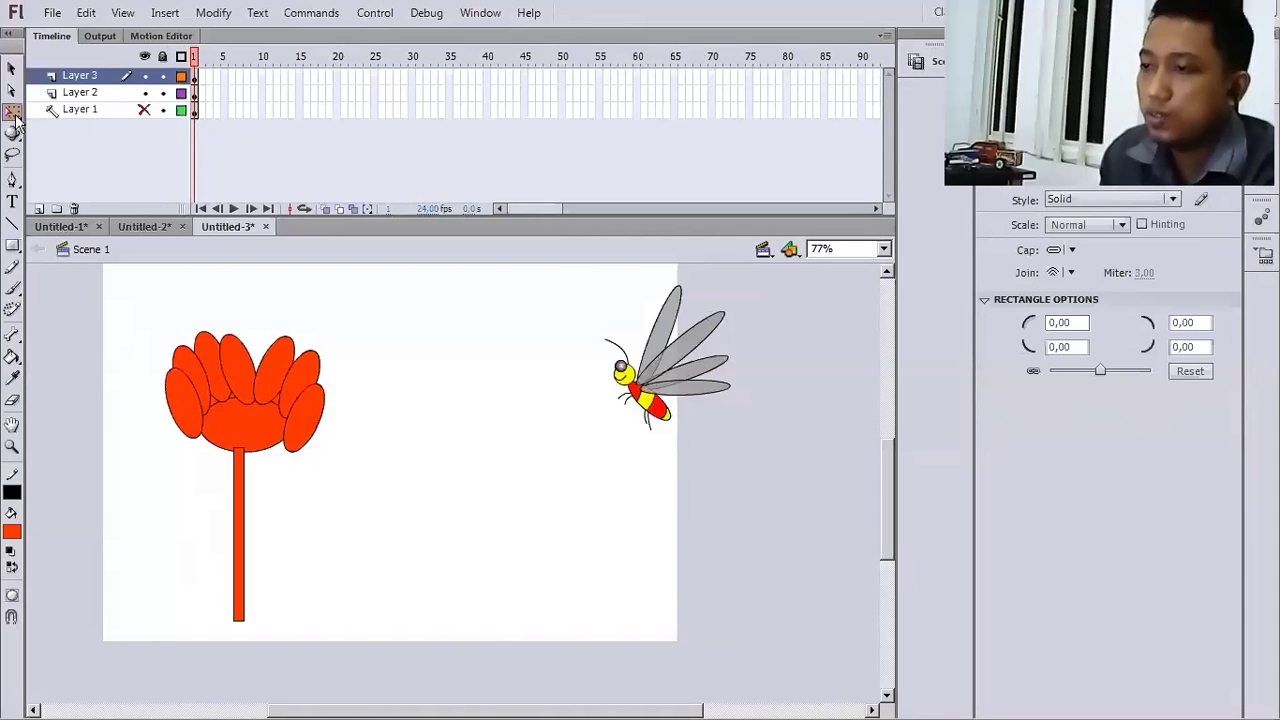
left_click(240, 489)
left_click(239, 490)
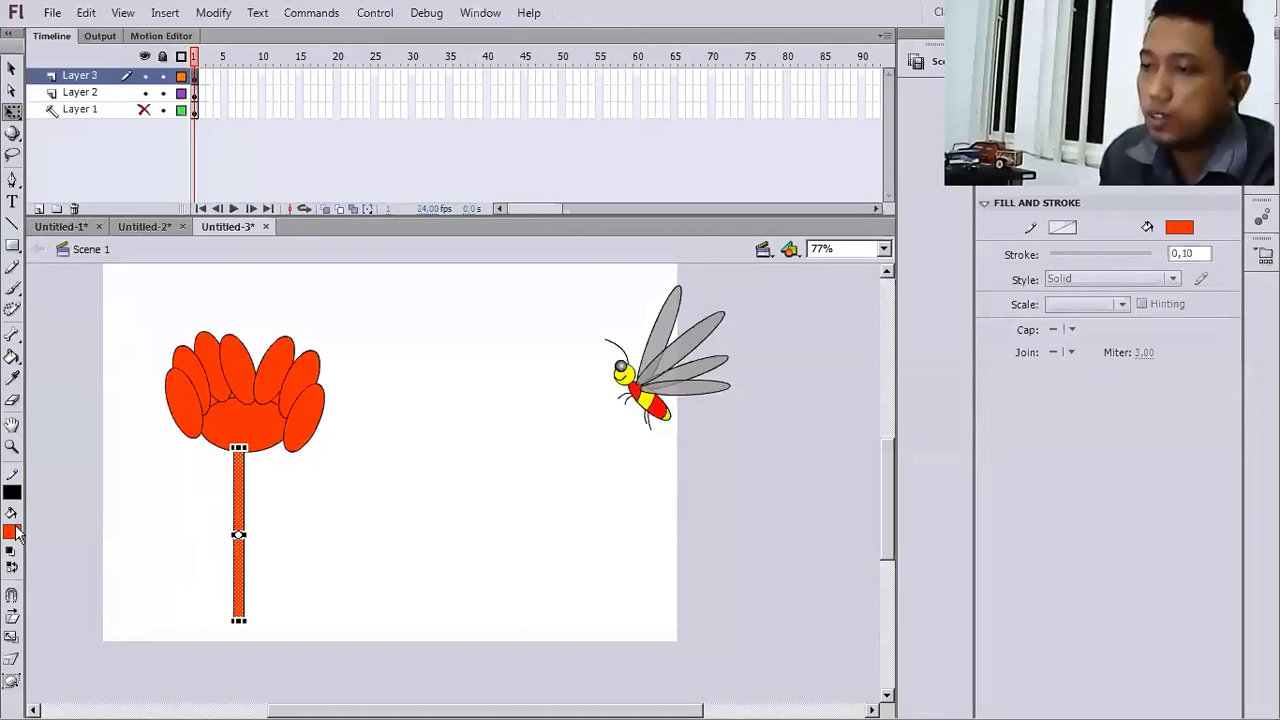
left_click(12, 532)
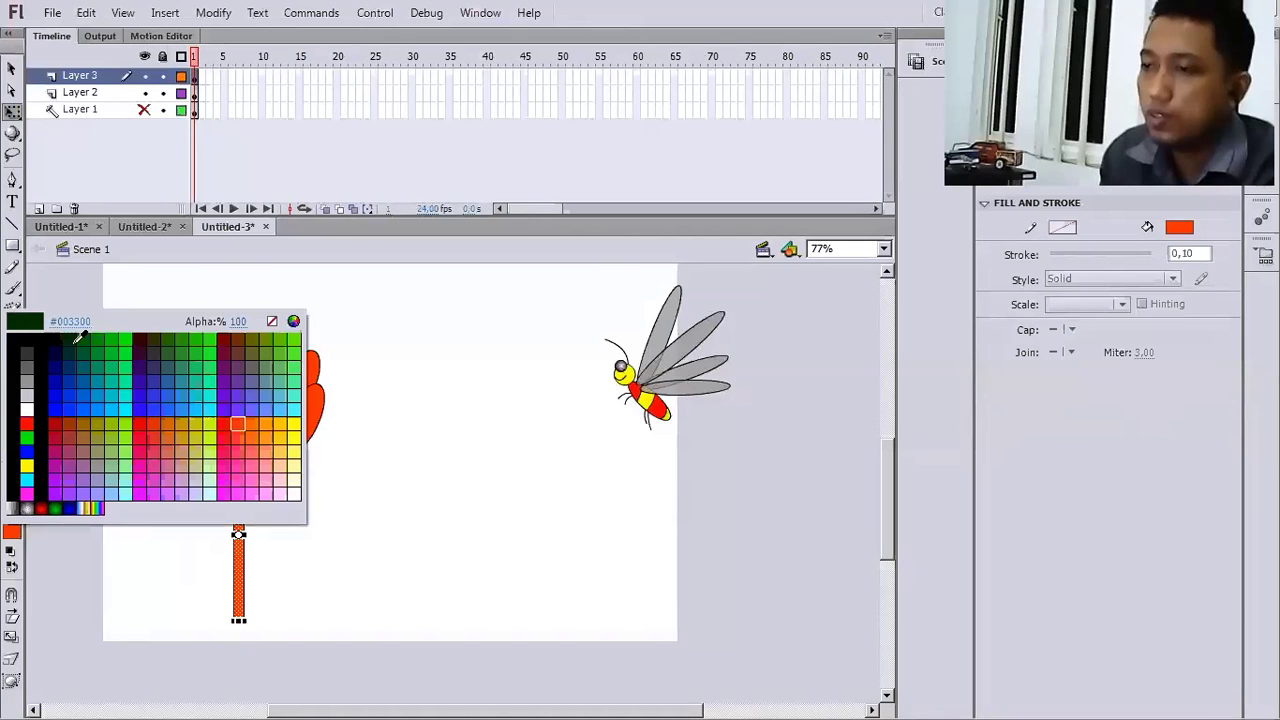
left_click(321, 537)
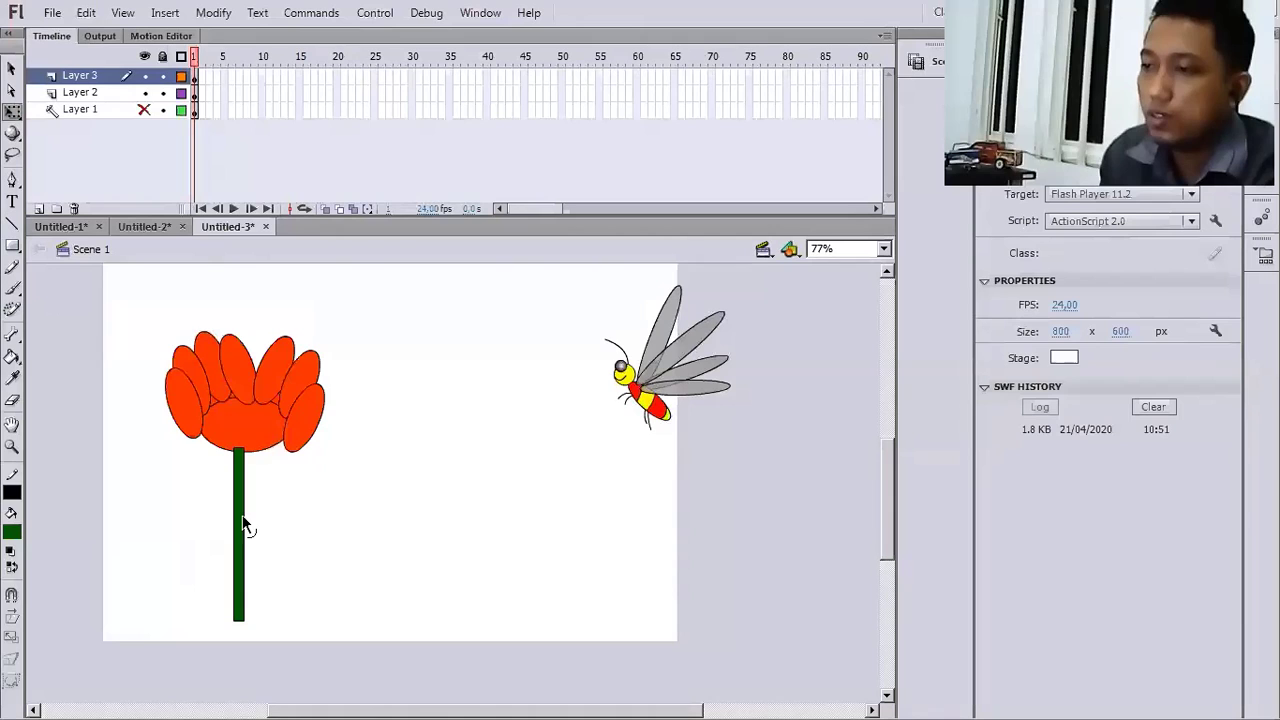
- Bend both long edges of the stem into a curve bulging right, and fill the flower's base oval with the same dark green
left_click_drag(245, 525, 255, 528)
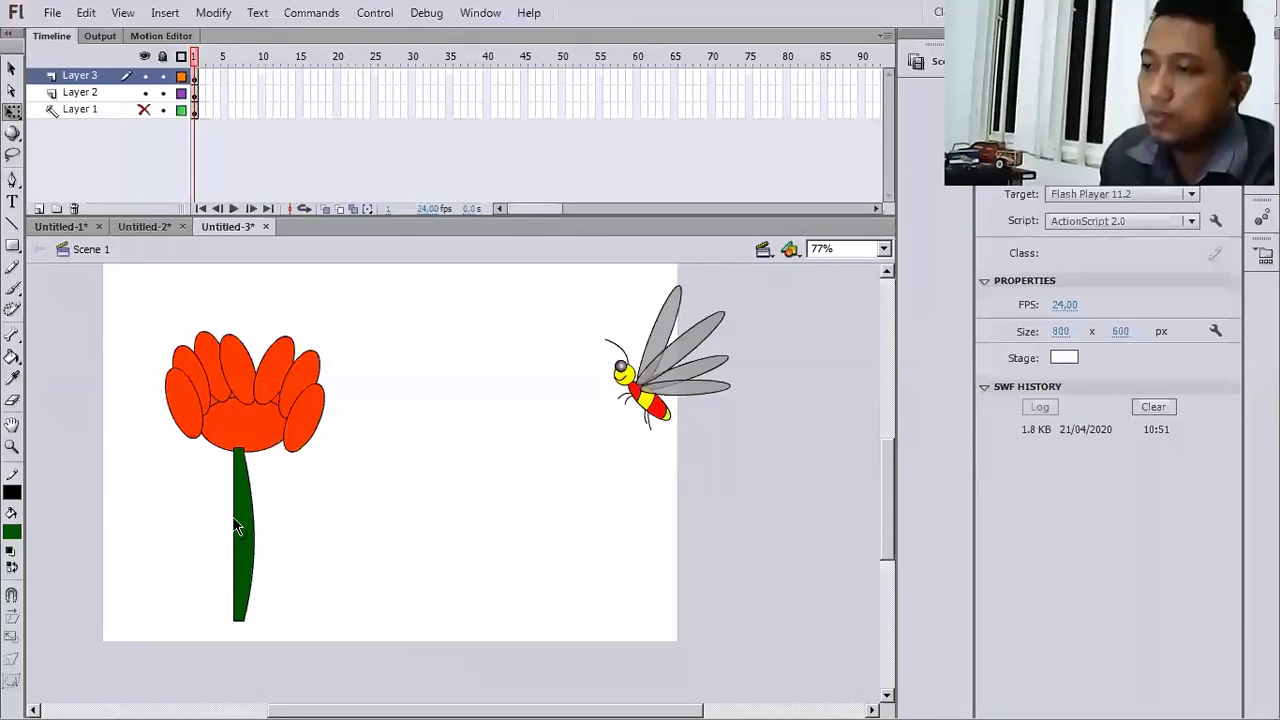
double_click(252, 533)
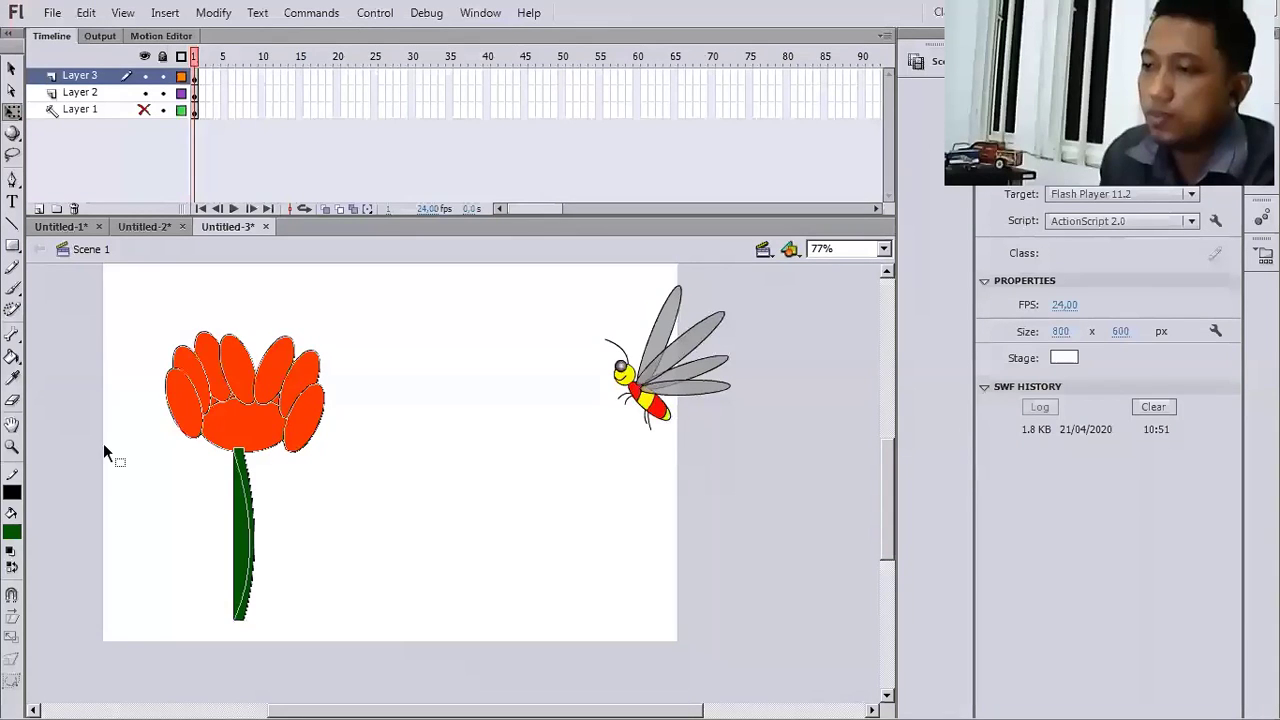
left_click(103, 443)
left_click_drag(234, 533, 246, 535)
left_click(12, 359)
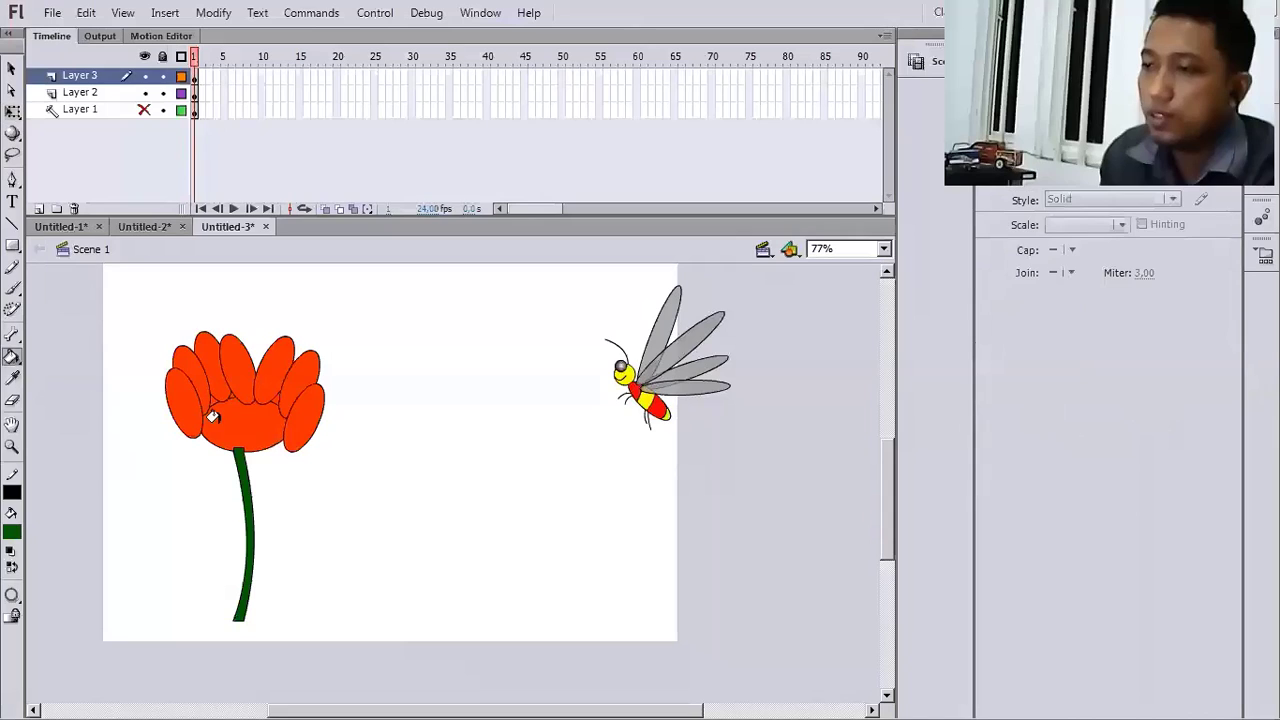
left_click(212, 417)
- Group the whole flower, move it to the stage's lower left corner and rotate it slightly clockwise
key("q")
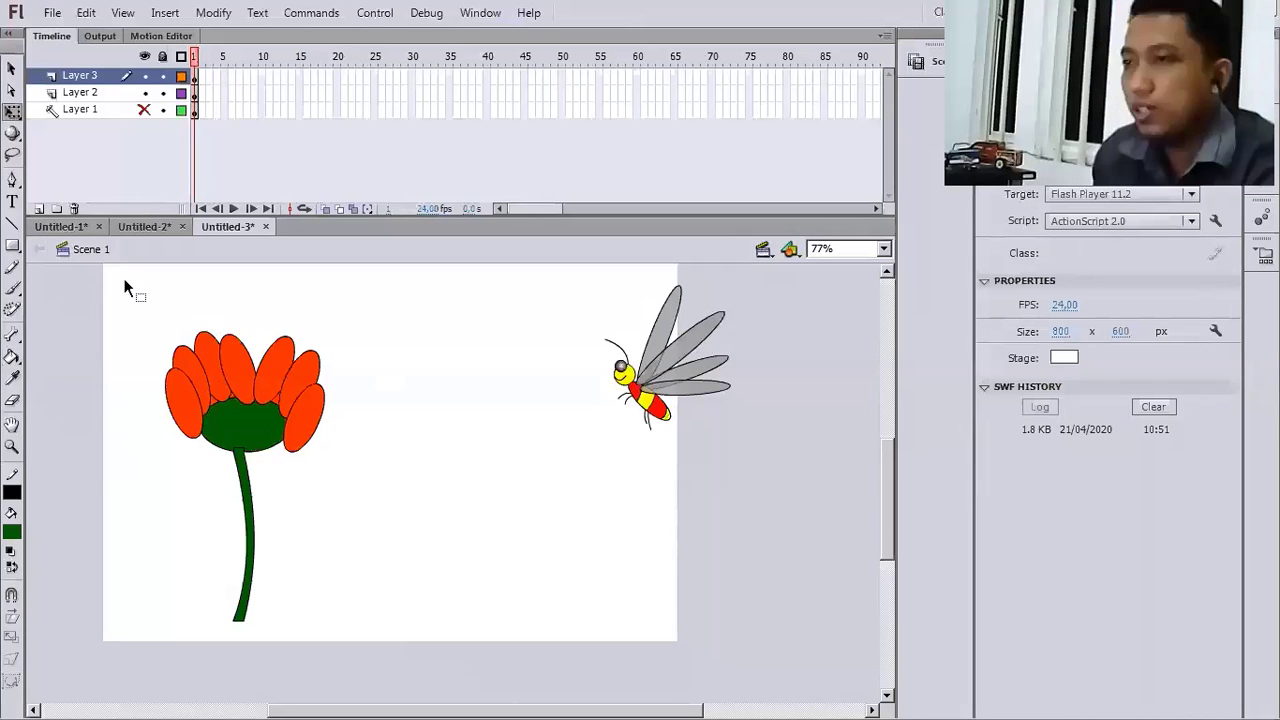
left_click_drag(123, 280, 403, 691)
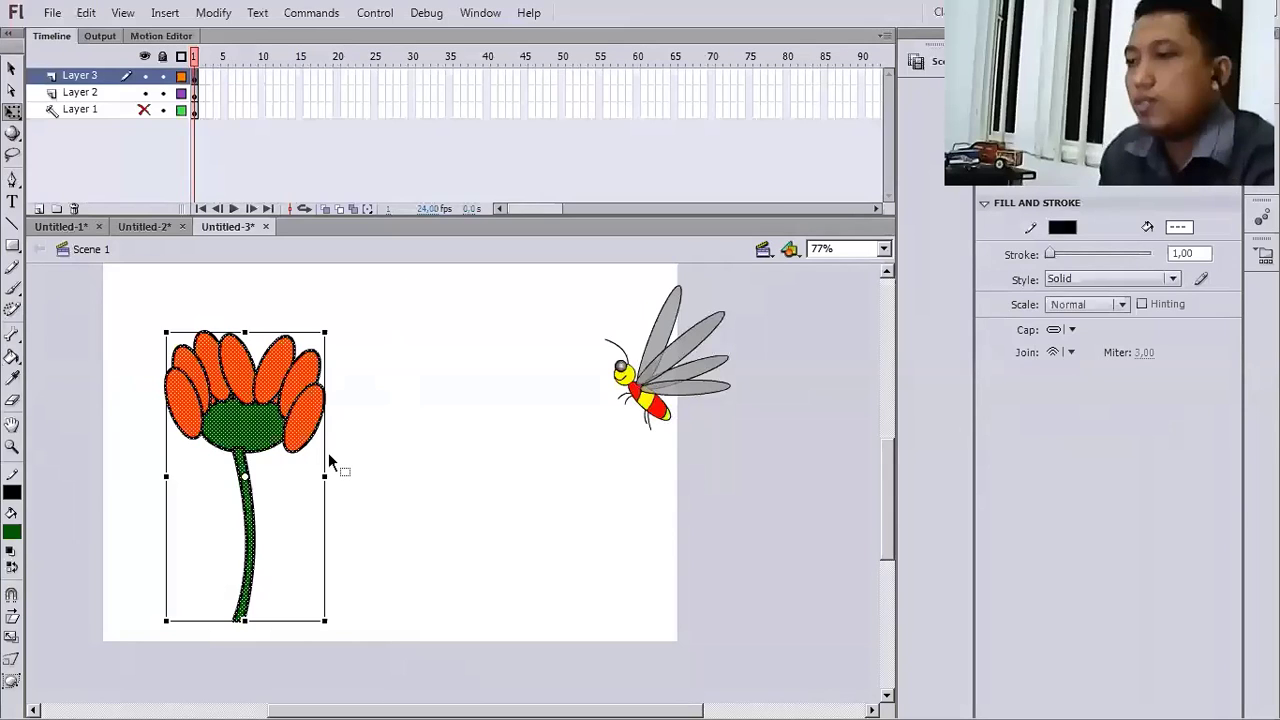
left_click(118, 293)
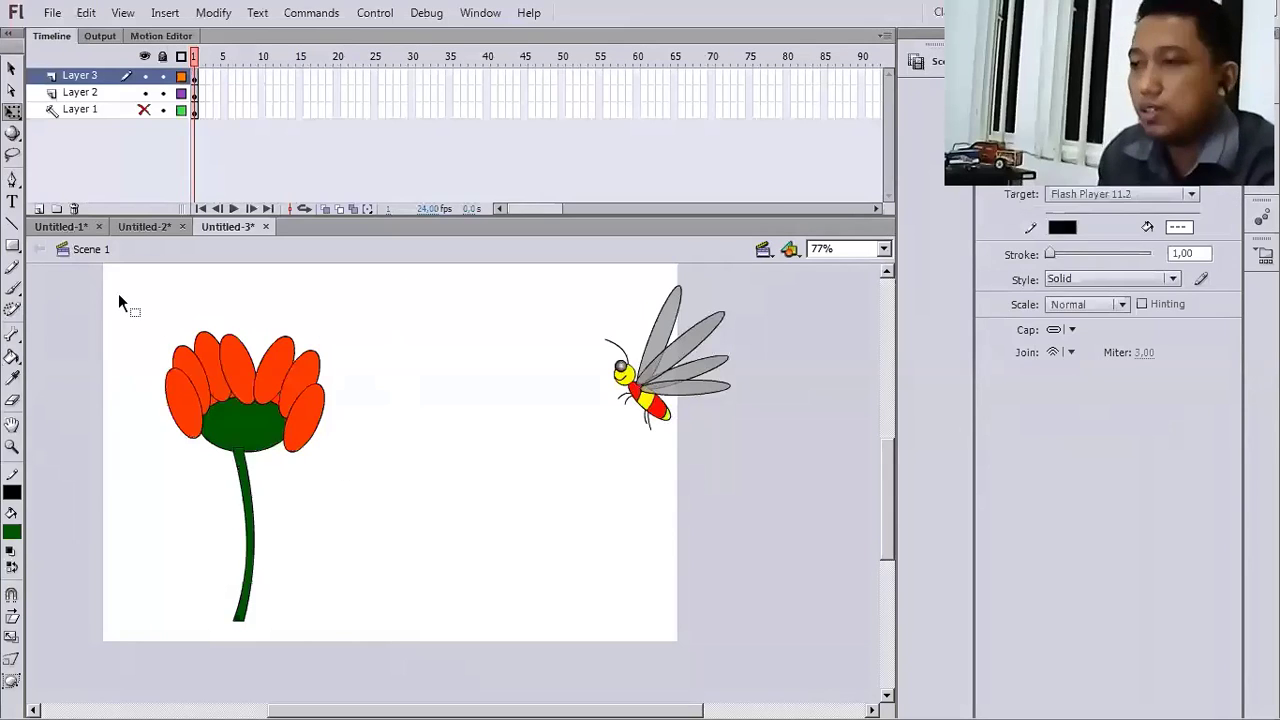
left_click_drag(365, 655, 363, 632)
key("ctrl+g")
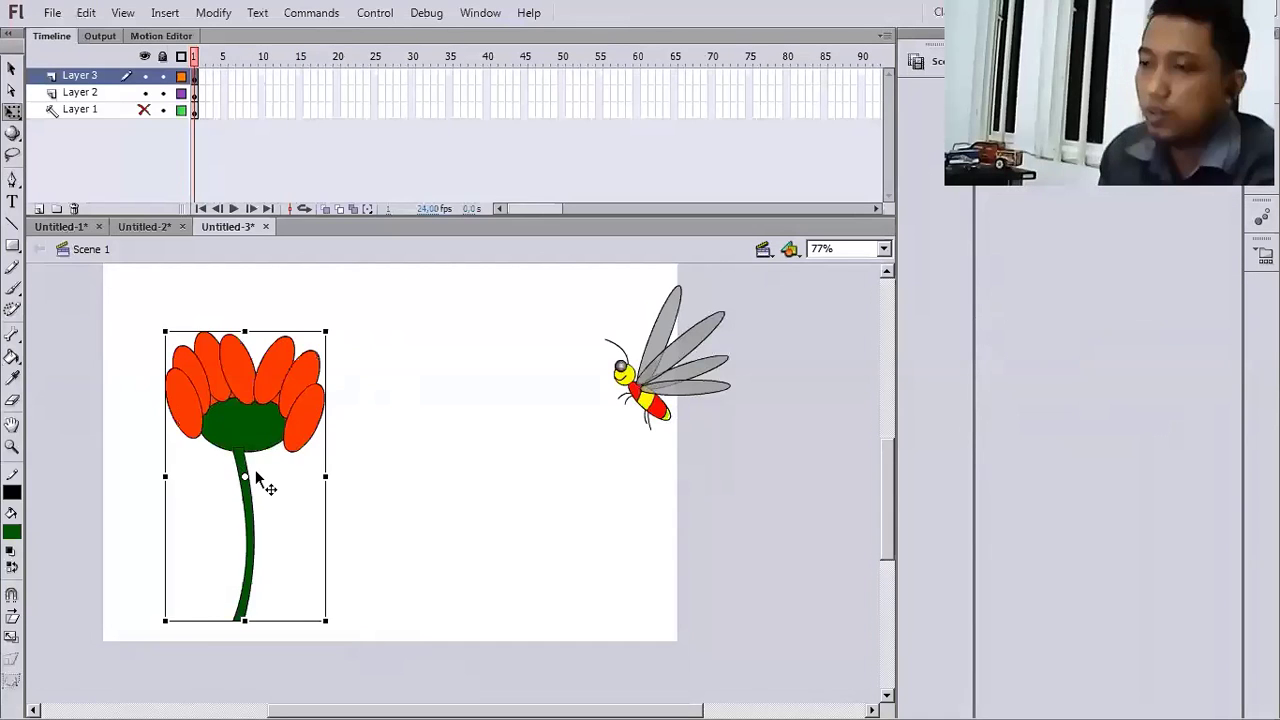
left_click_drag(255, 469, 195, 500)
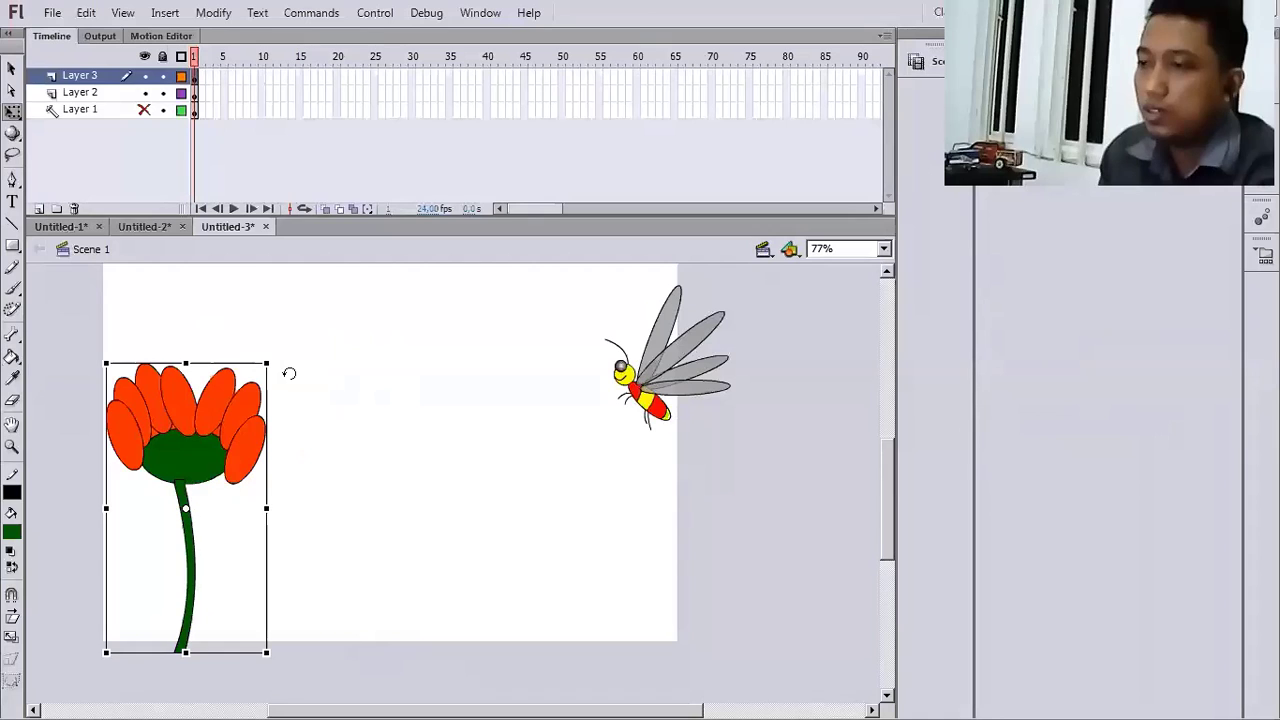
left_click_drag(289, 373, 622, 428)
left_click(622, 428)
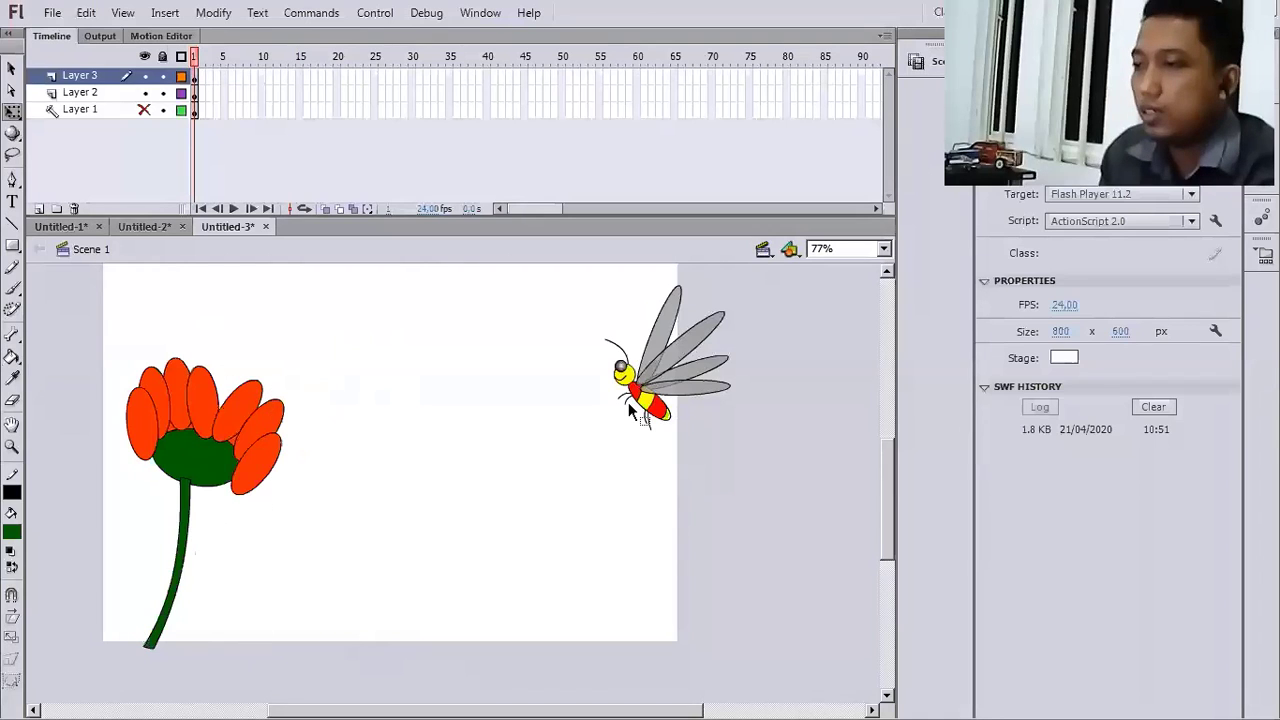
- Move the bee fully inside the right part of the stage and rename its layer, Layer 2, as tawon
left_click_drag(641, 397, 585, 418)
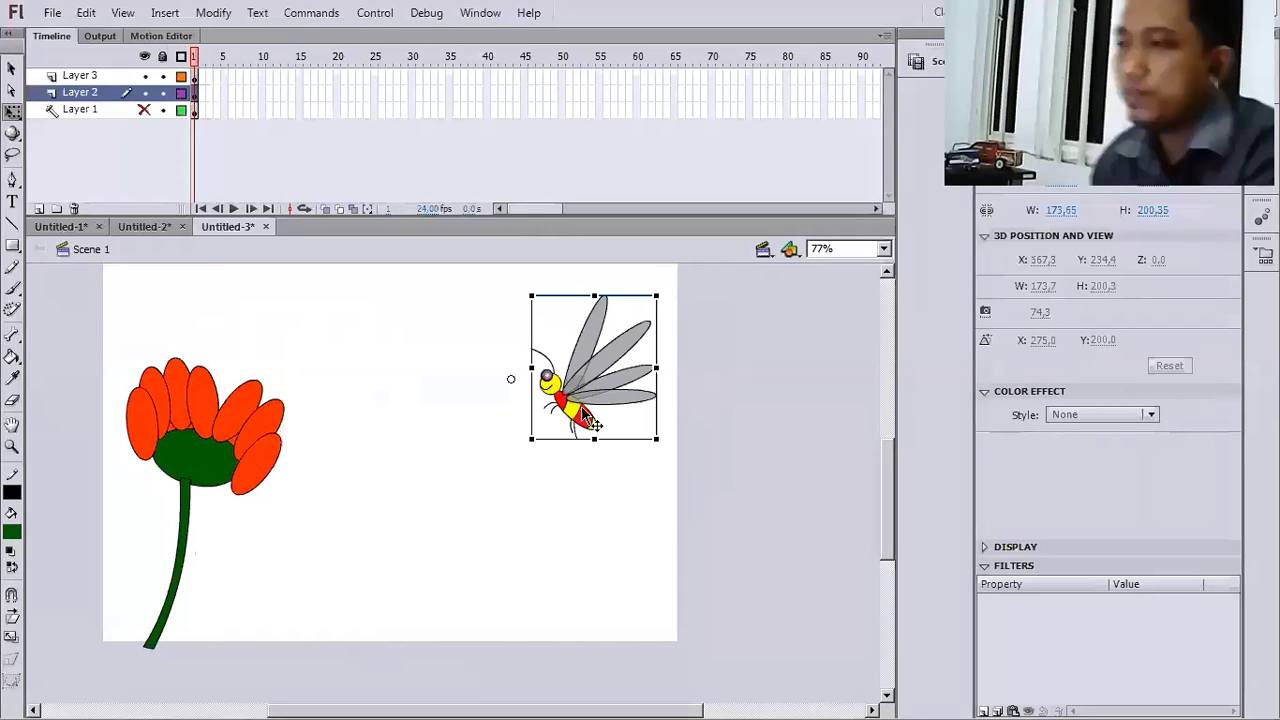
double_click(85, 92)
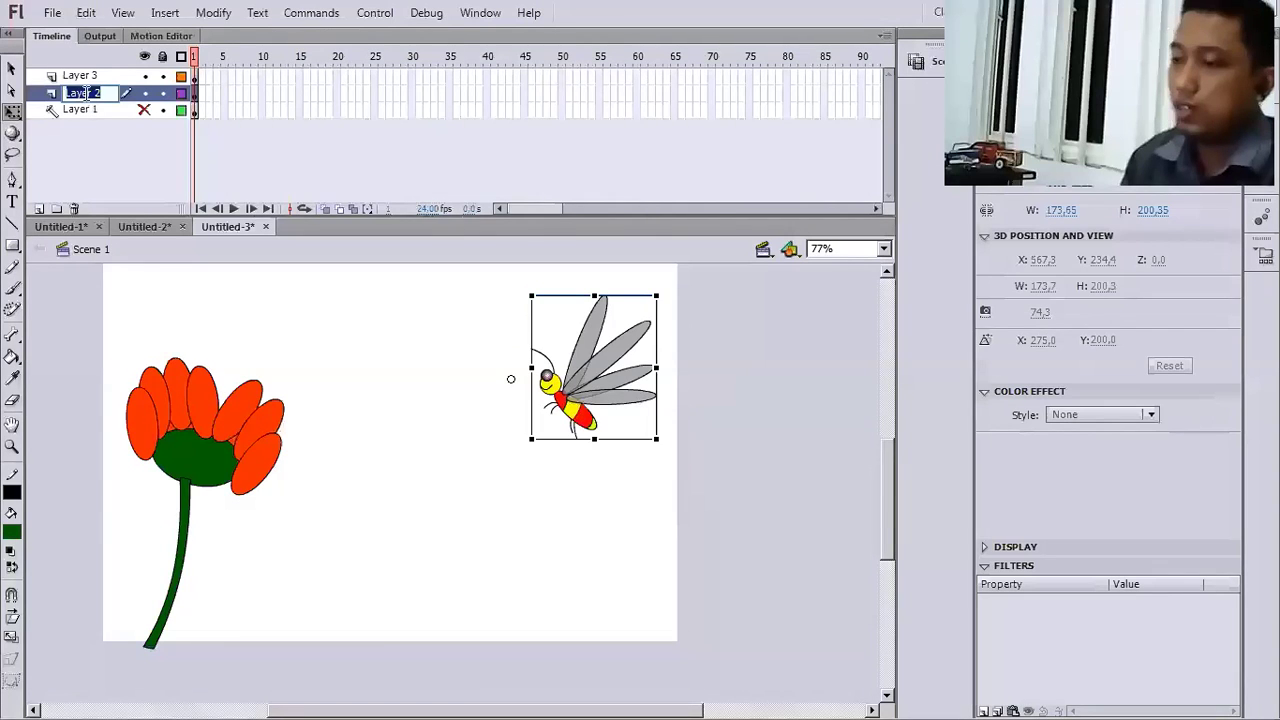
type("tawa")
type("on")
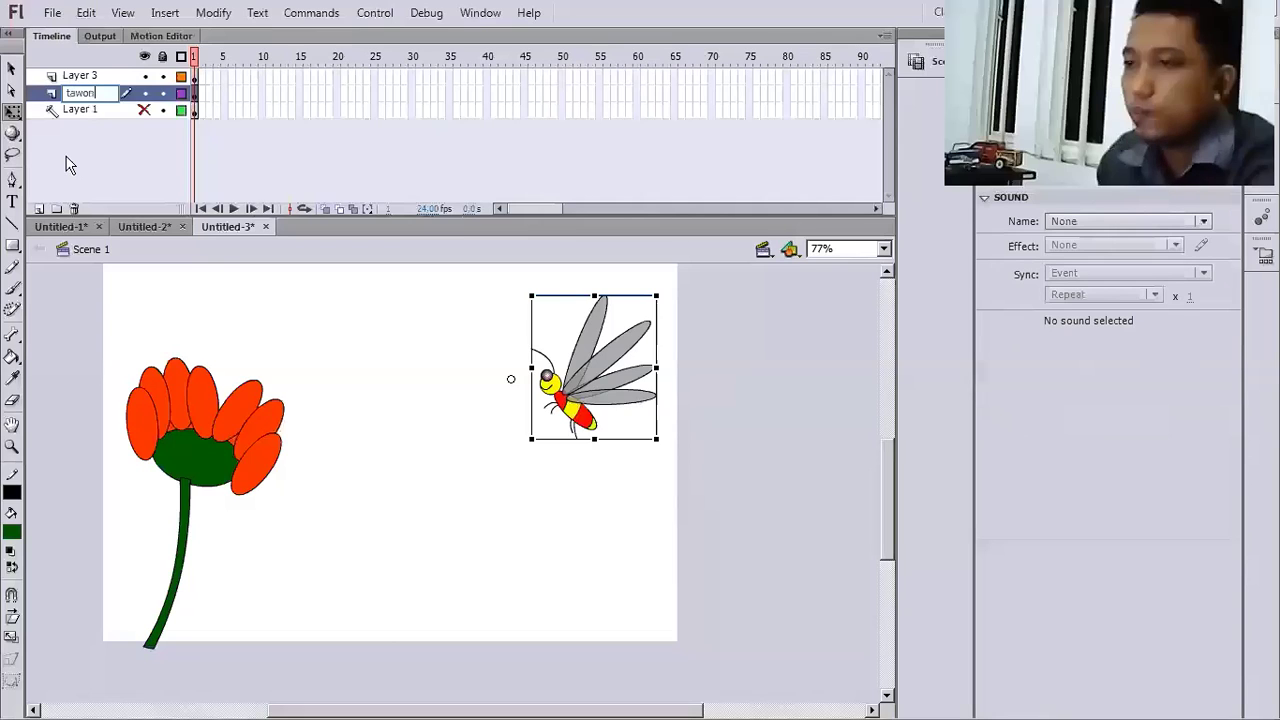
left_click(68, 165)
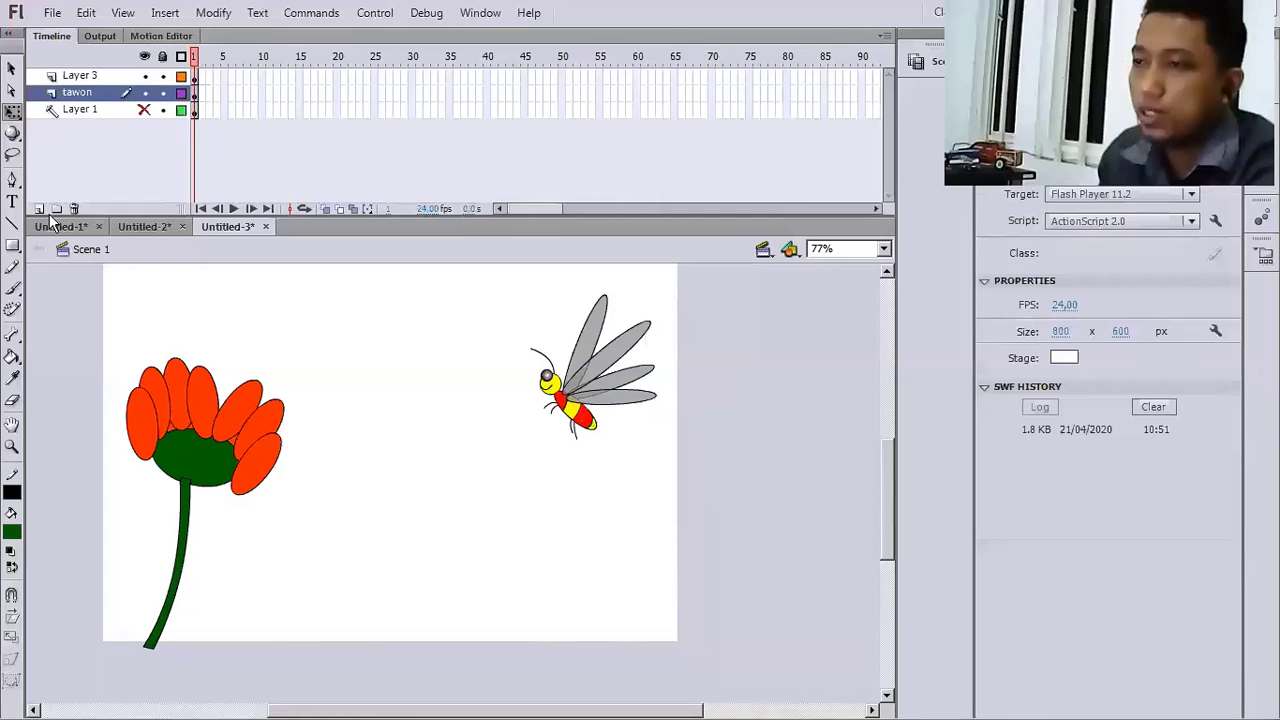
- Add a layer above tawon and draw a wavy freehand path on it from outside the stage's right edge to the flower
left_click(39, 209)
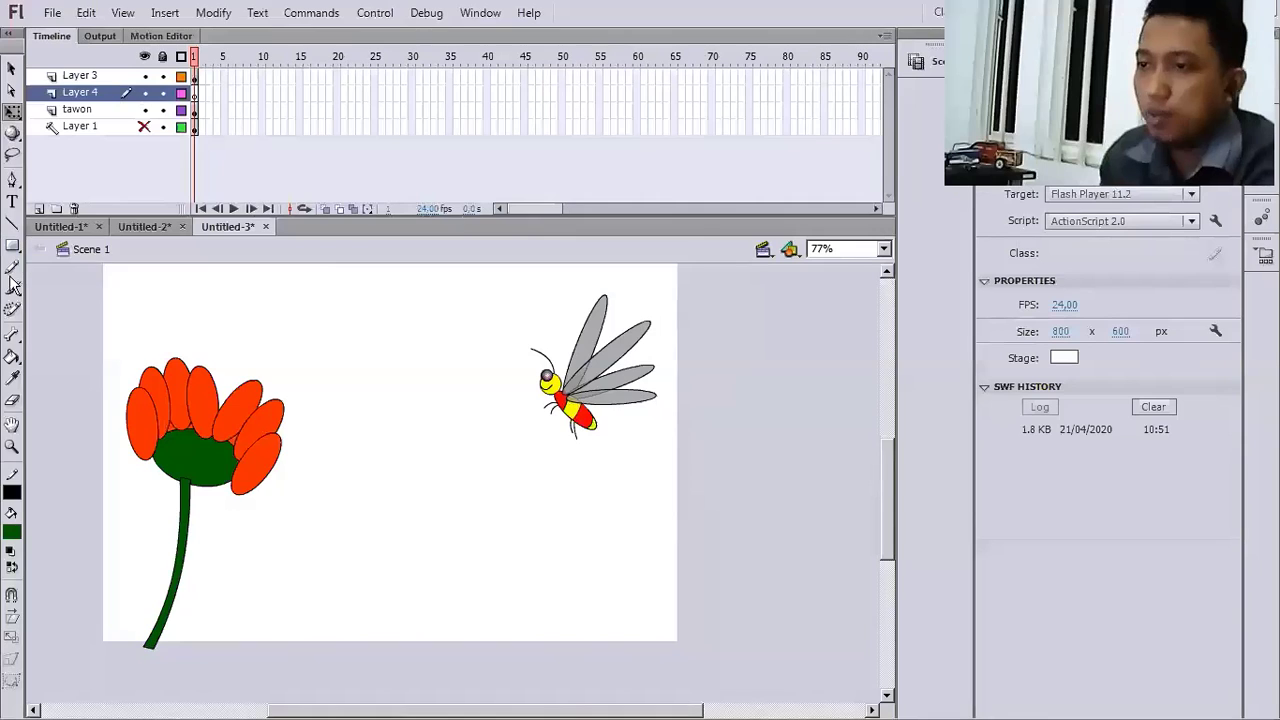
left_click(12, 268)
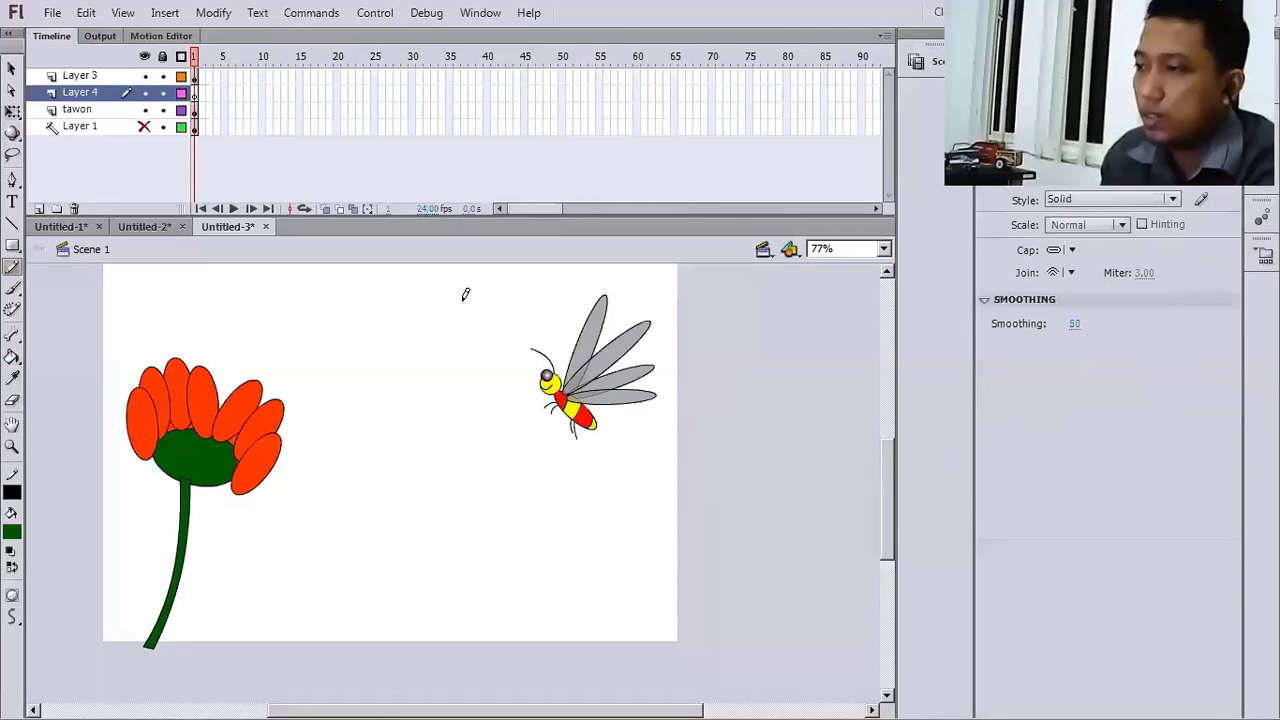
mouse_move(728, 470)
left_mouse_down()
mouse_move(472, 295)
mouse_move(320, 300)
mouse_move(233, 406)
left_mouse_up()
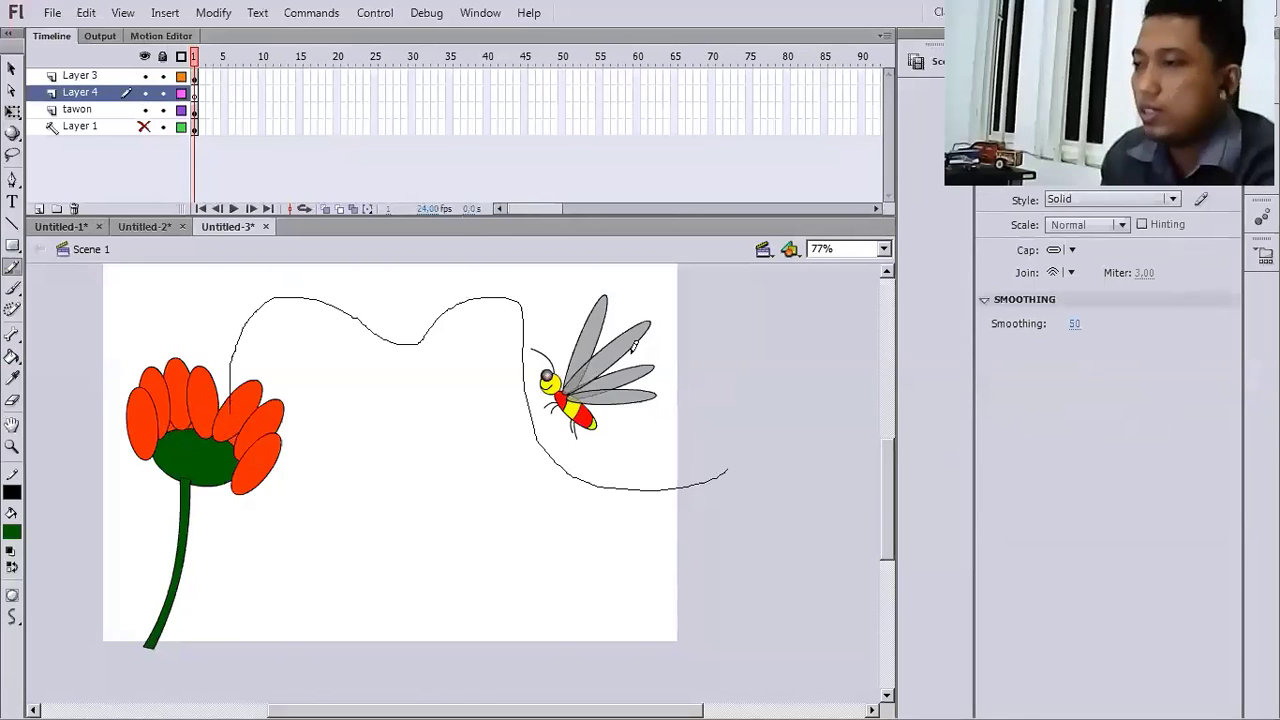
- Rename the layer holding the drawn path, Layer 4, as garis
left_click(12, 112)
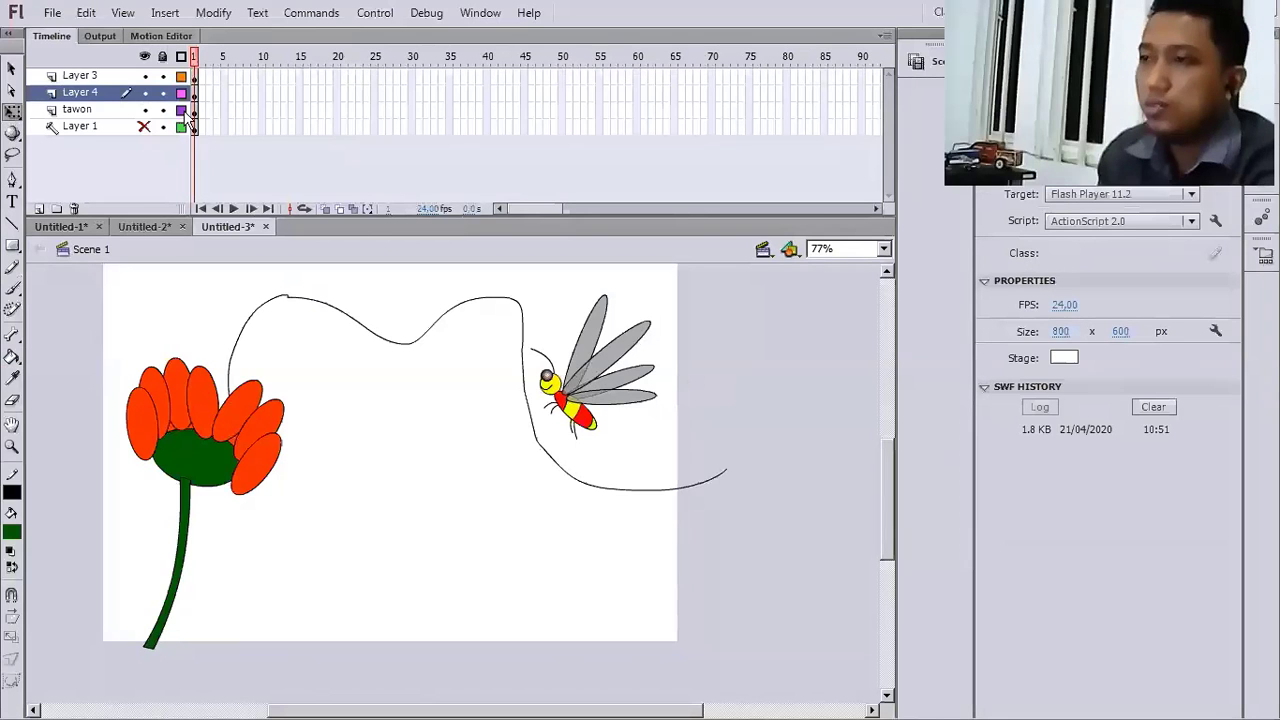
left_click(84, 94)
double_click(84, 94)
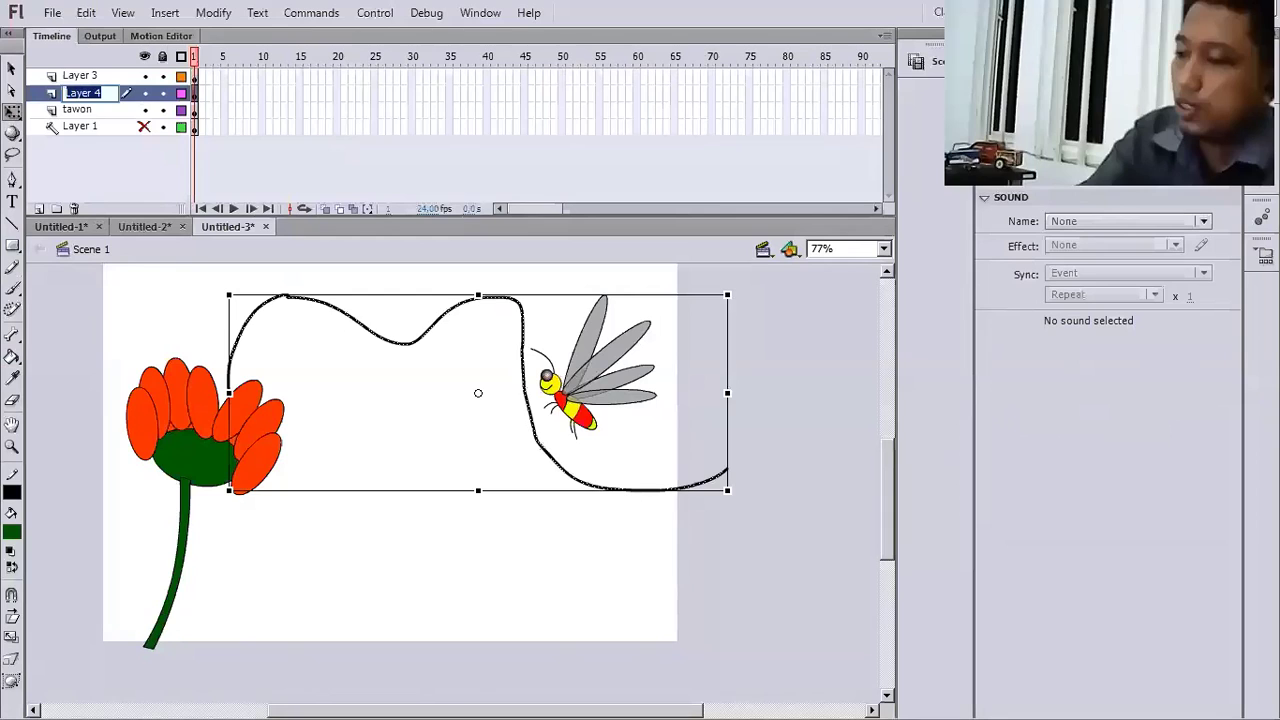
type("gari")
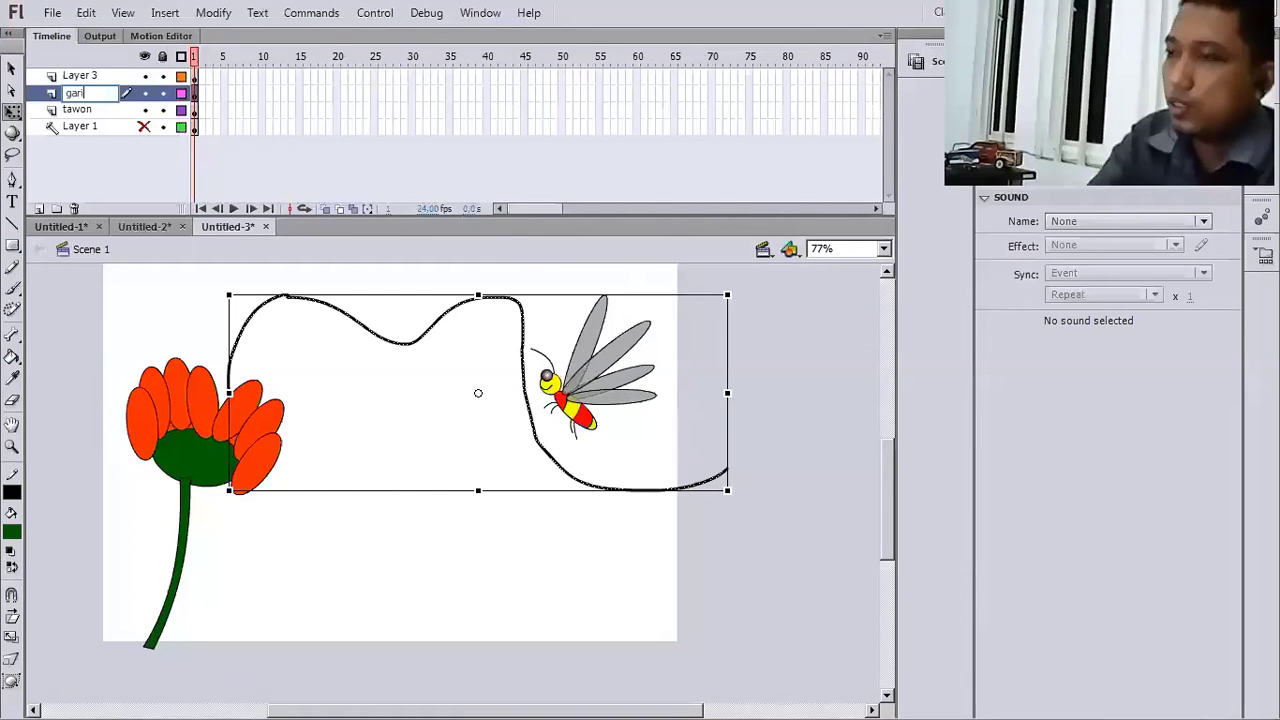
type("s")
left_click(527, 143)
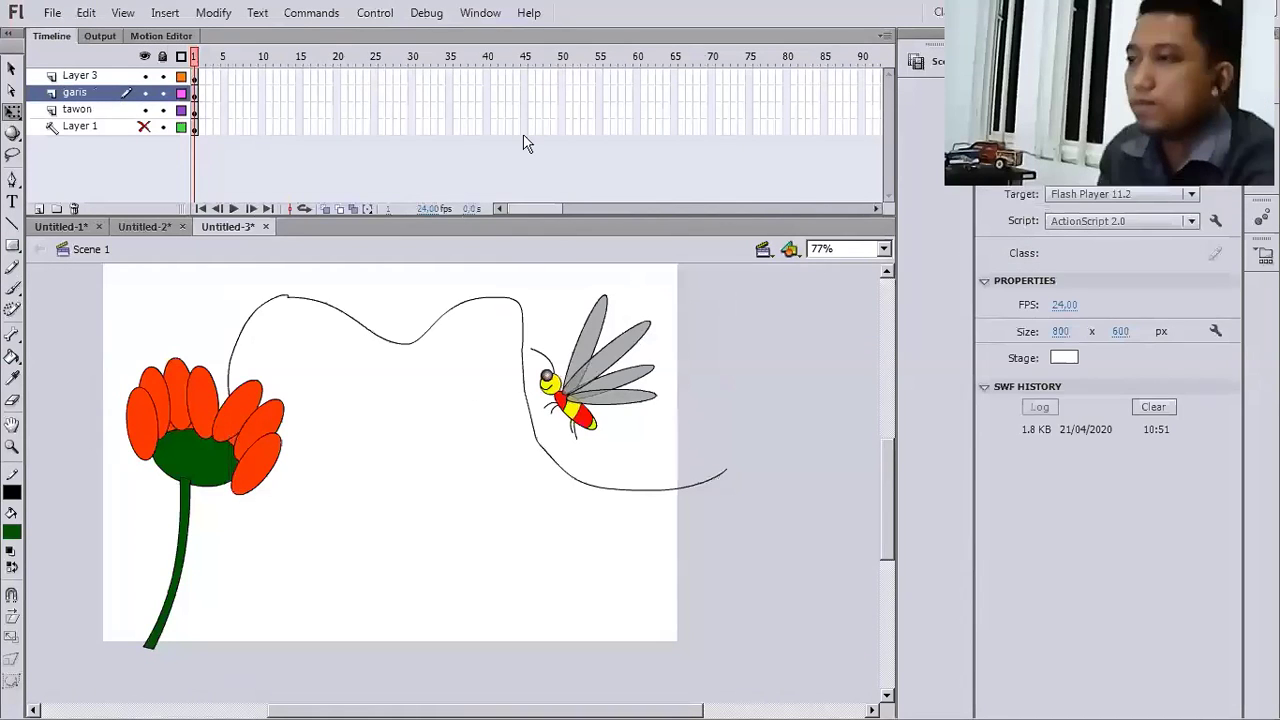
- Extend the garis layer to frame 50 and insert a keyframe at frame 50 of the tawon layer
left_click(563, 94)
right_click(565, 100)
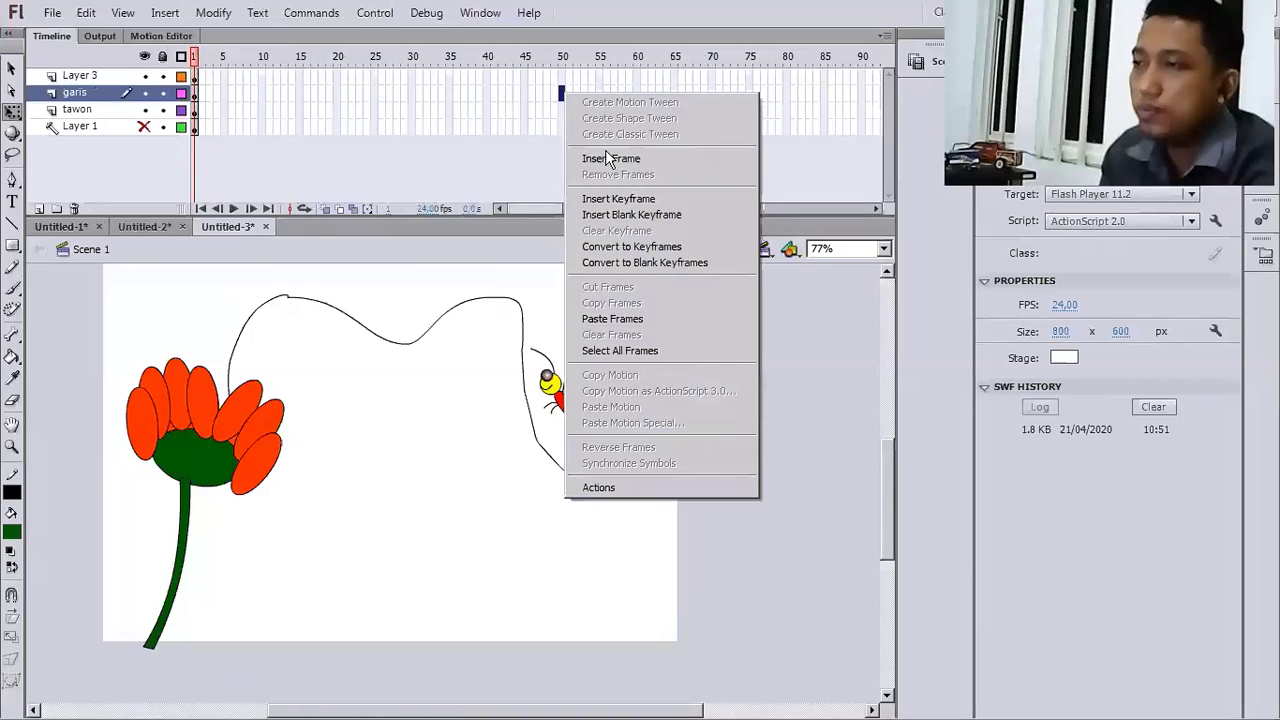
left_click(595, 157)
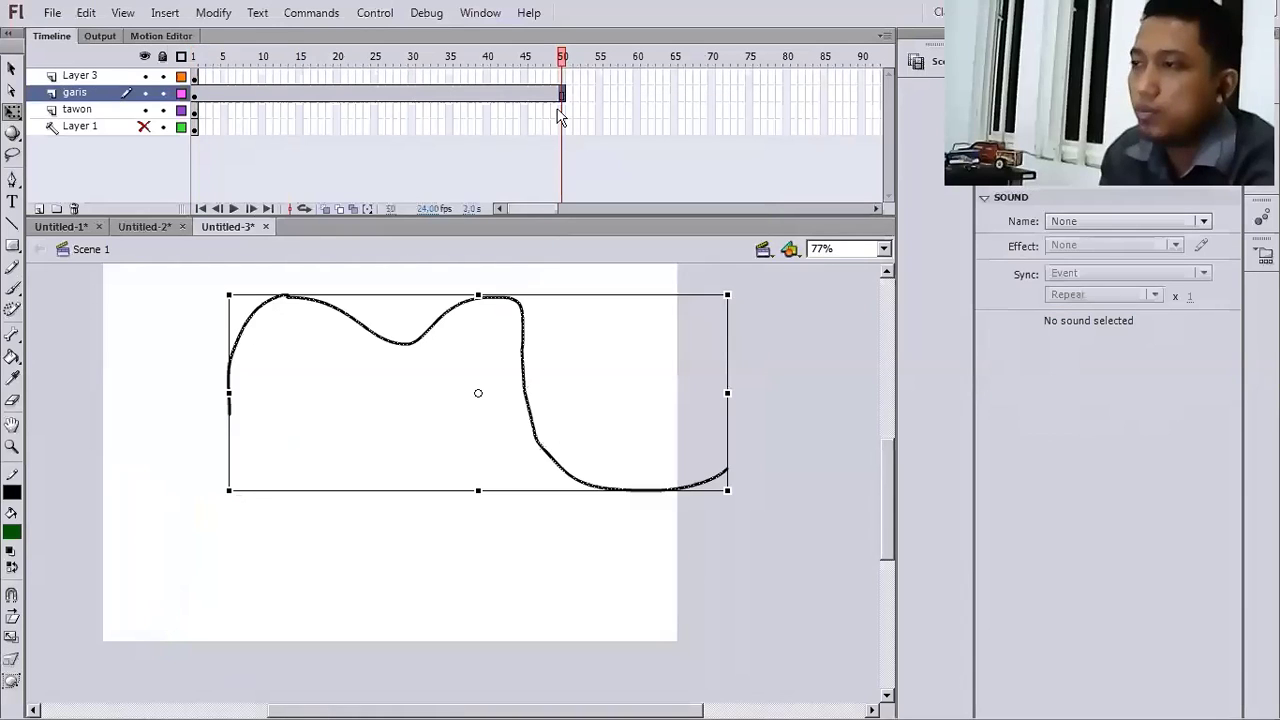
left_click(560, 114)
left_click(562, 111)
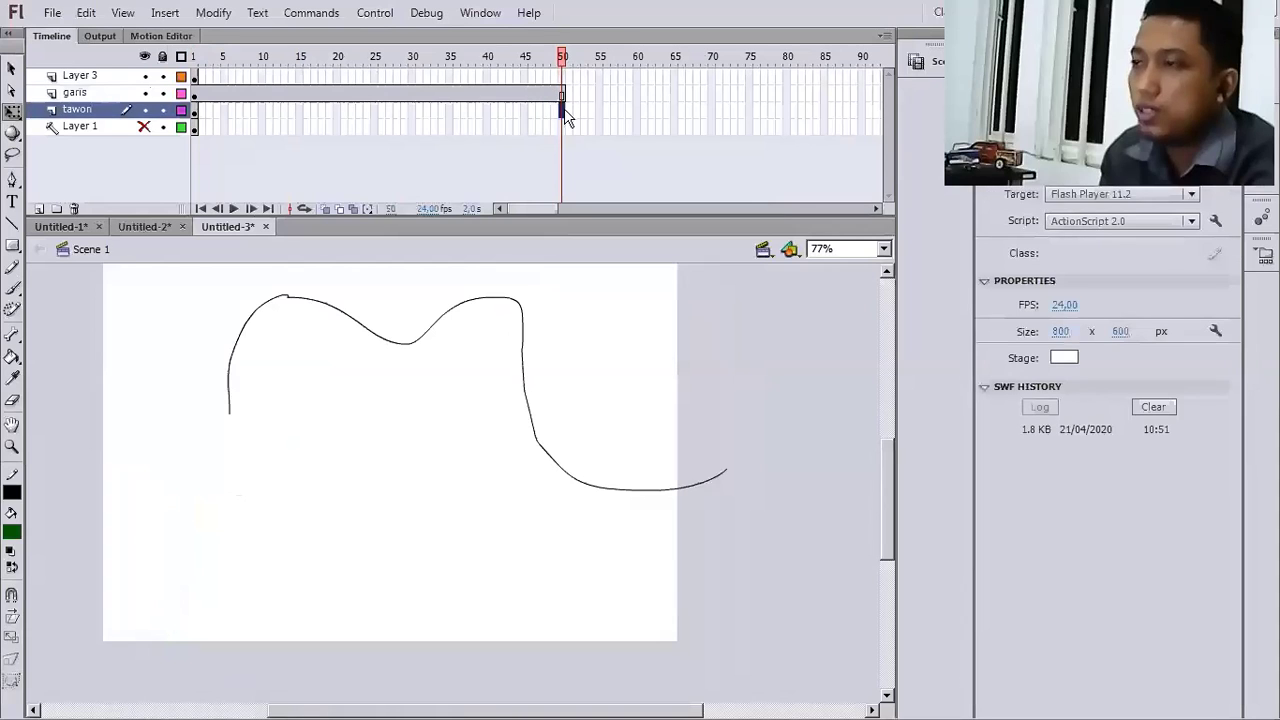
right_click(563, 112)
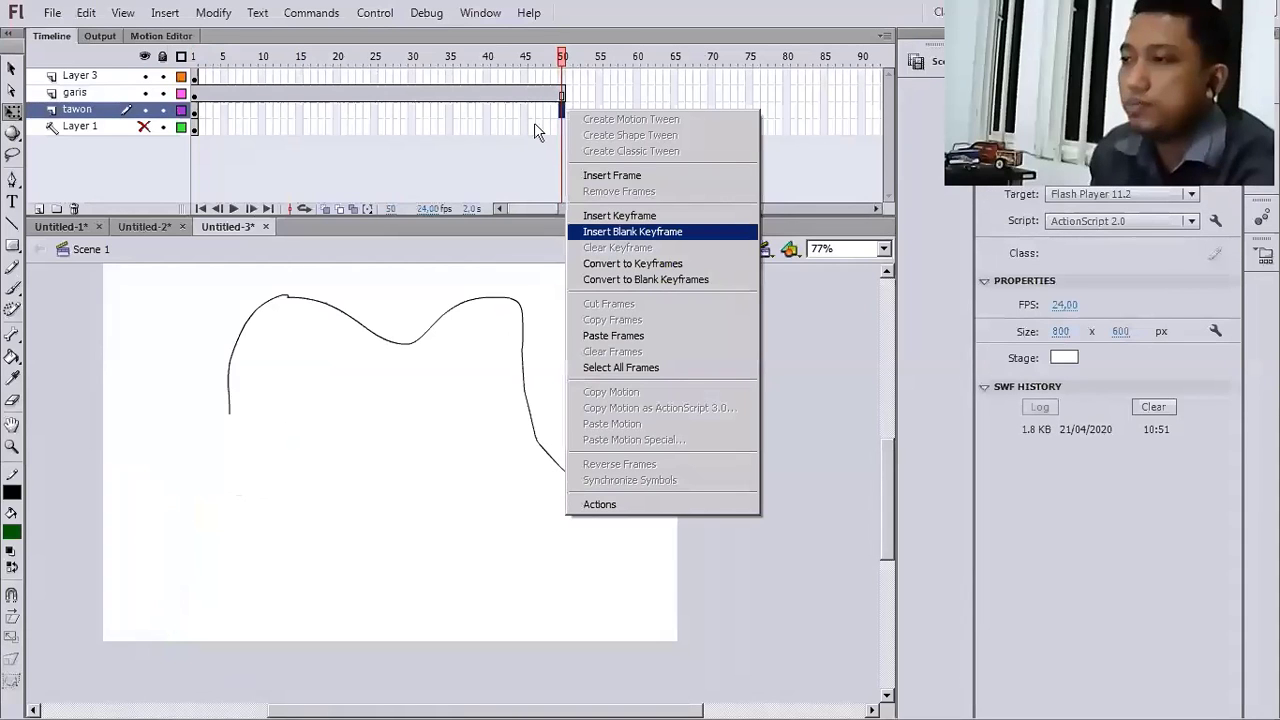
left_click(619, 215)
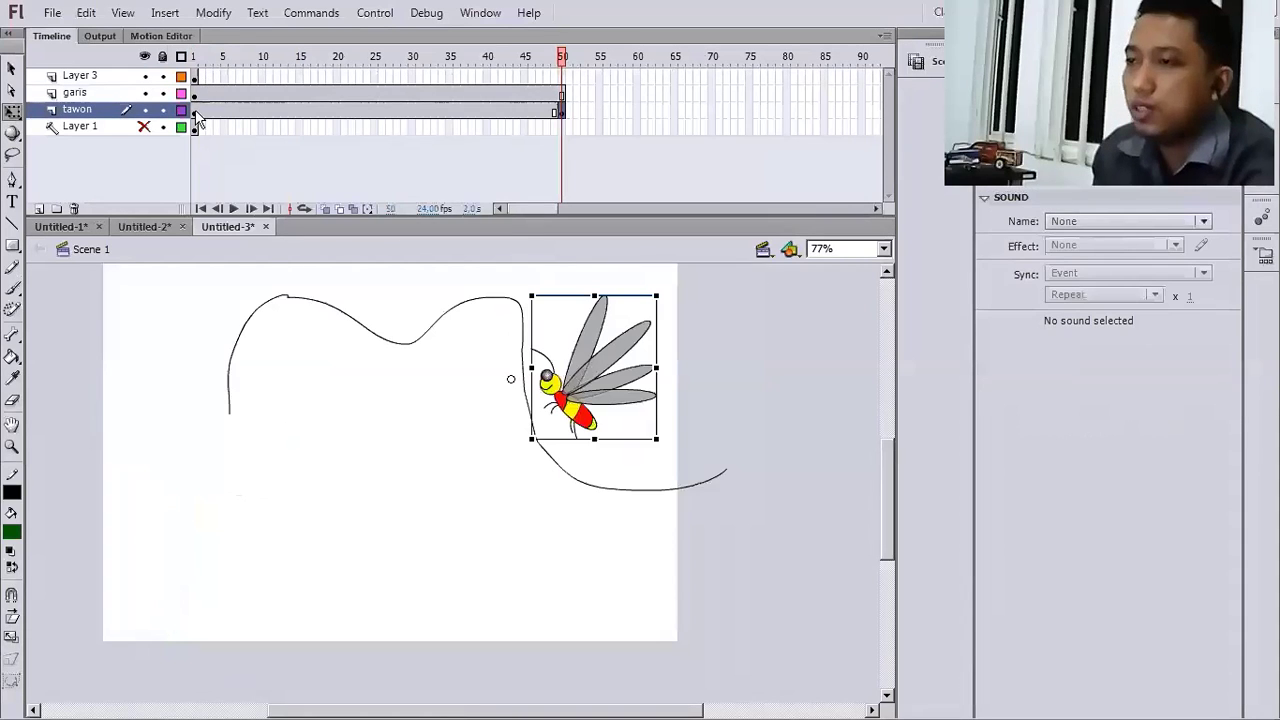
- Create a classic tween on the tawon layer between frames 1 and 50
left_click_drag(197, 116, 561, 115)
right_click(561, 115)
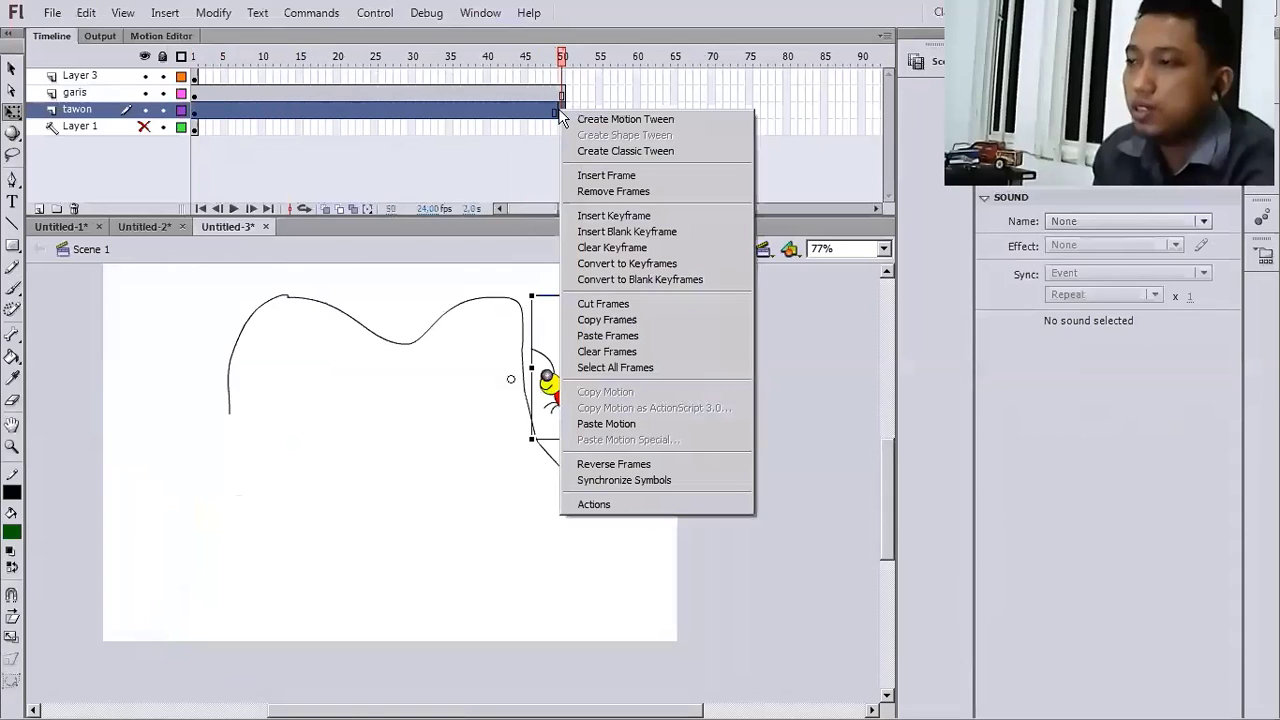
left_click(611, 150)
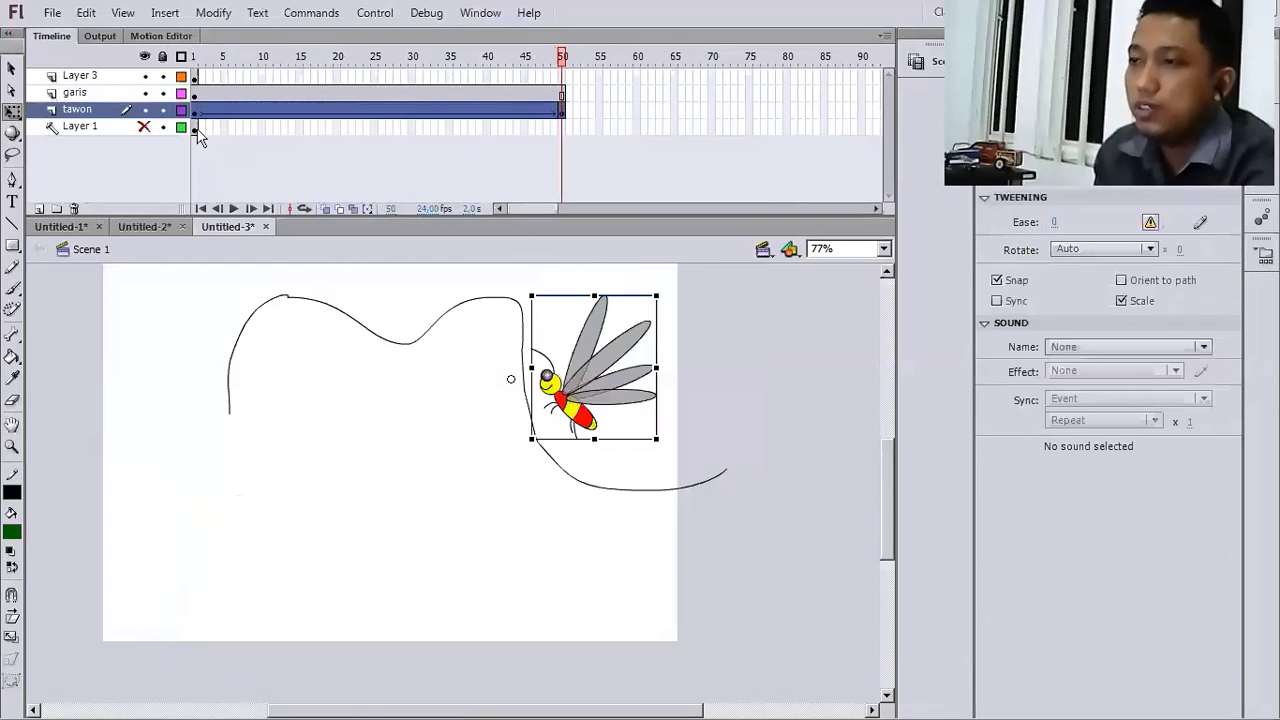
- Place the bee at the path's right end in frame 1 and at its left end in frame 50 of the tawon layer
left_click_drag(198, 131, 201, 116)
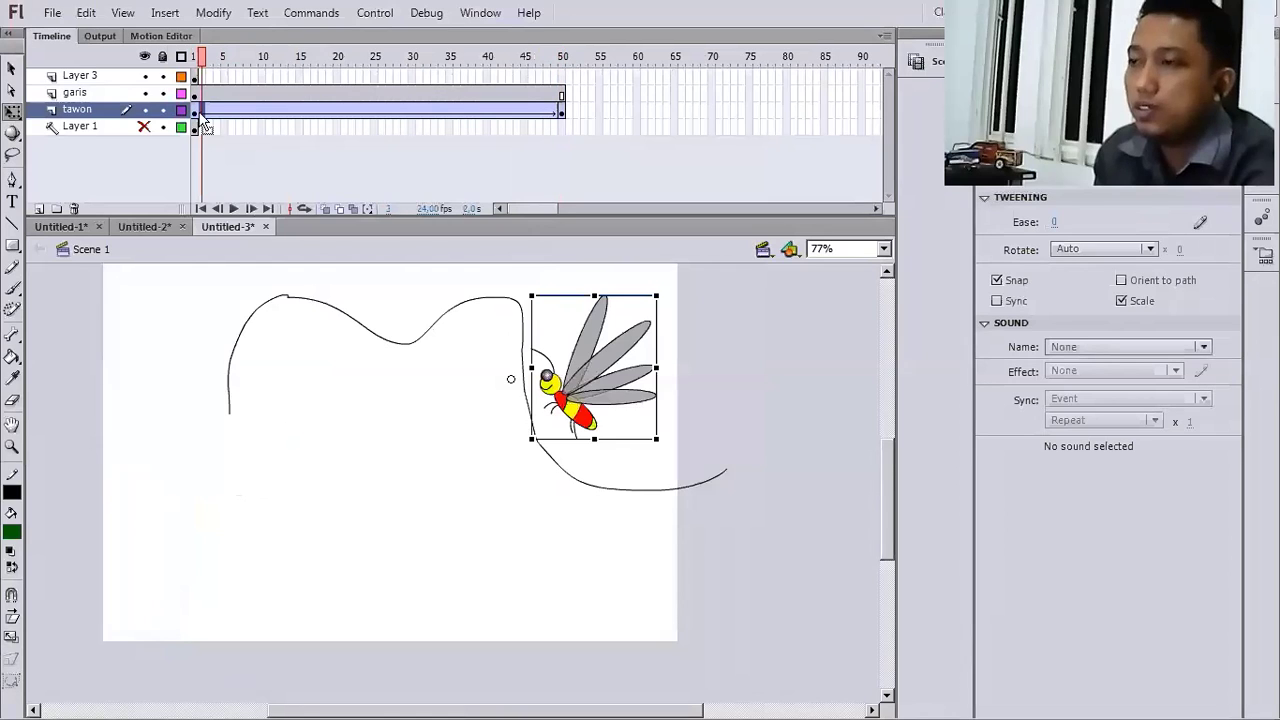
left_click(162, 135)
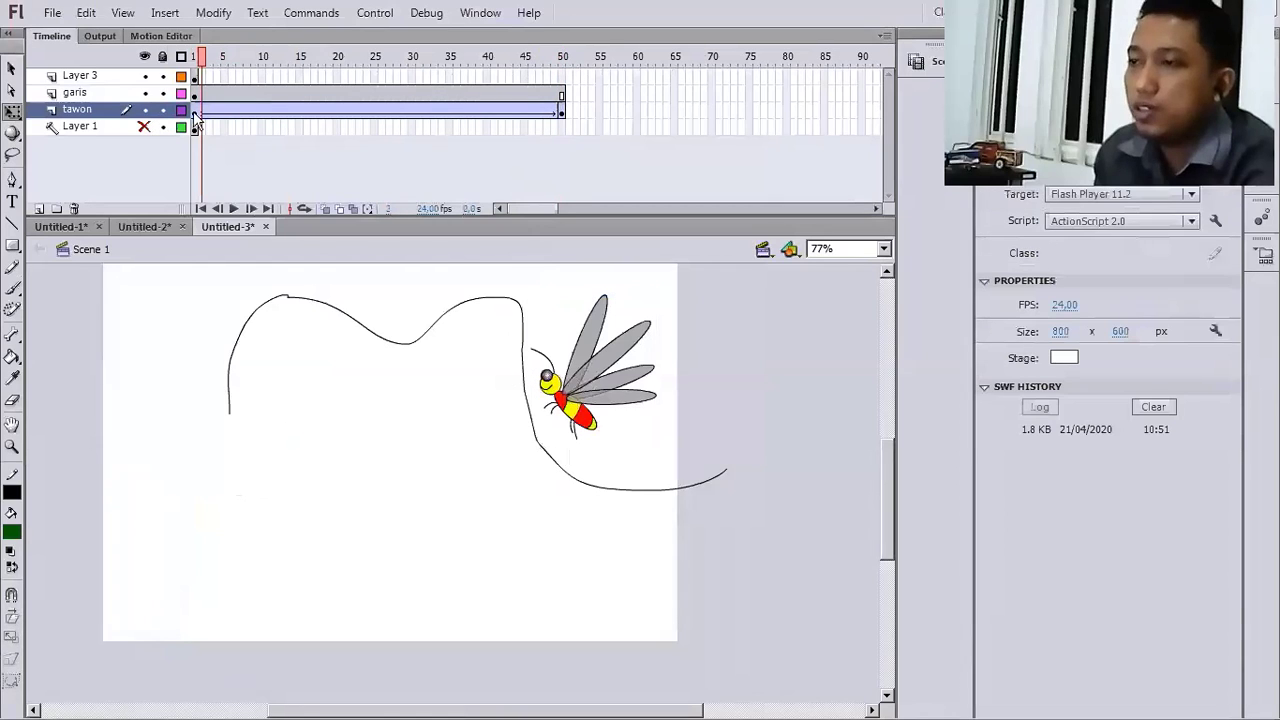
key("comma")
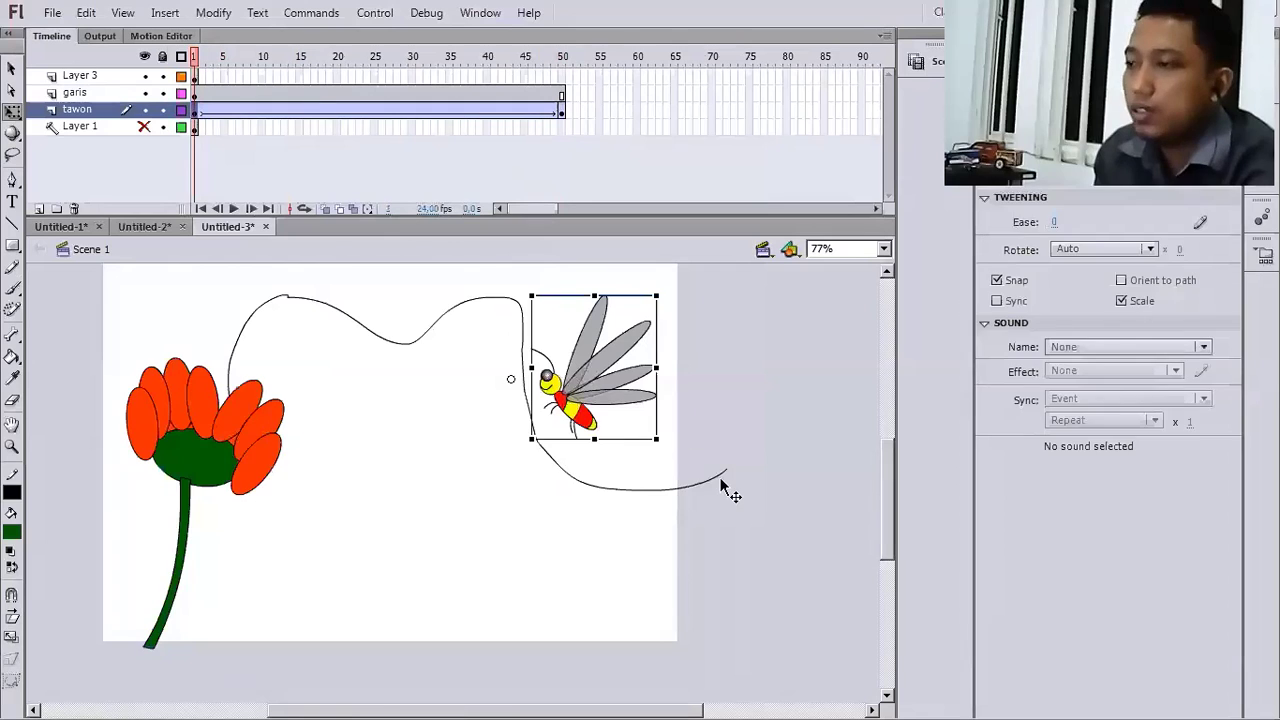
left_click_drag(731, 493, 744, 487)
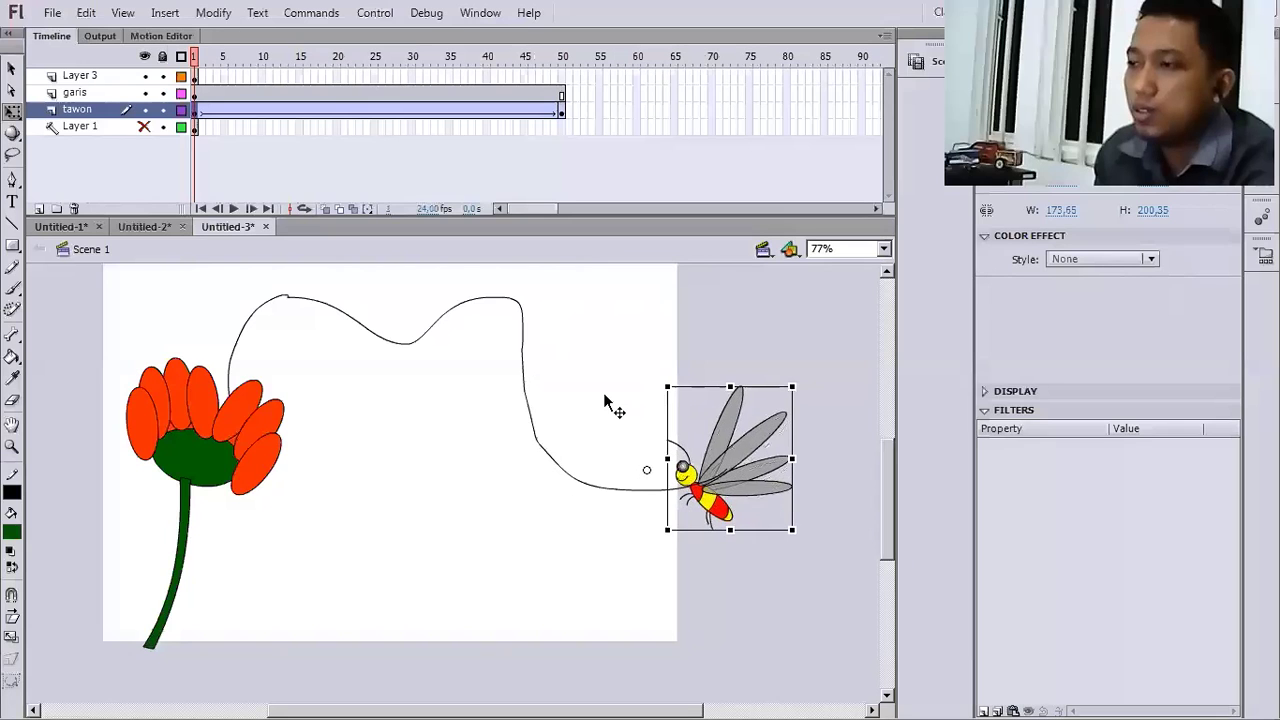
left_click(561, 109)
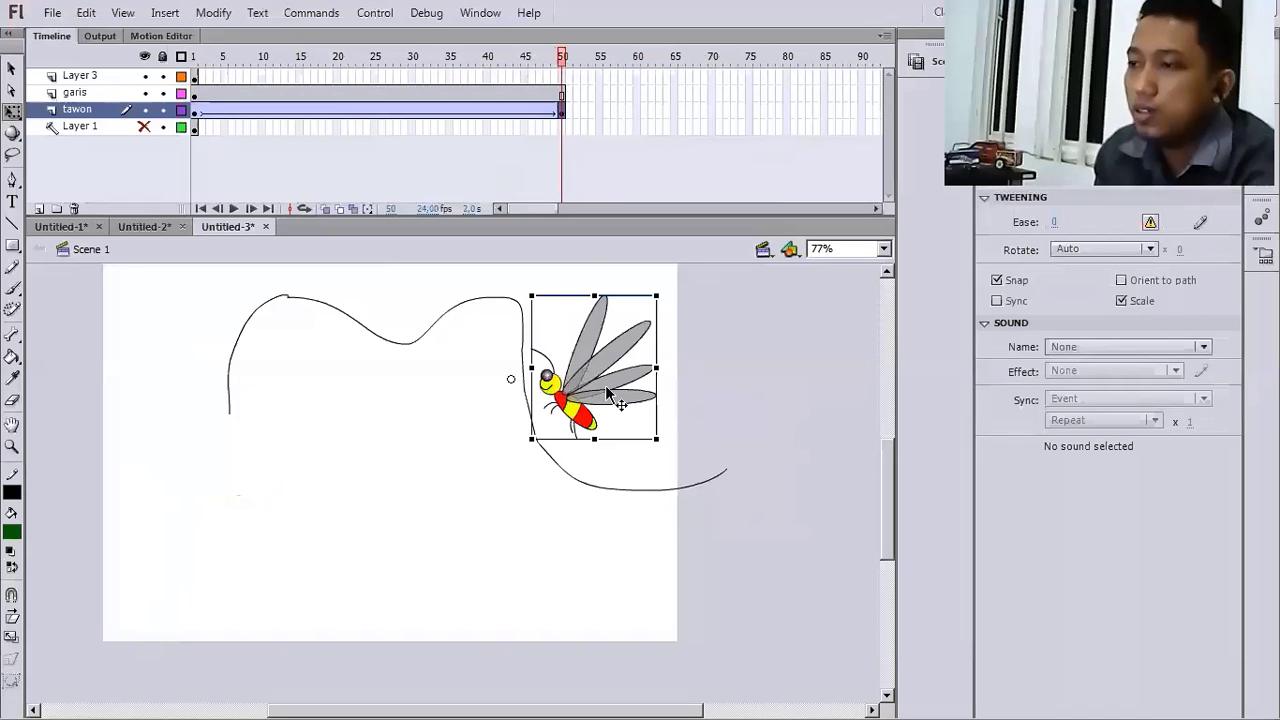
left_click_drag(607, 393, 262, 420)
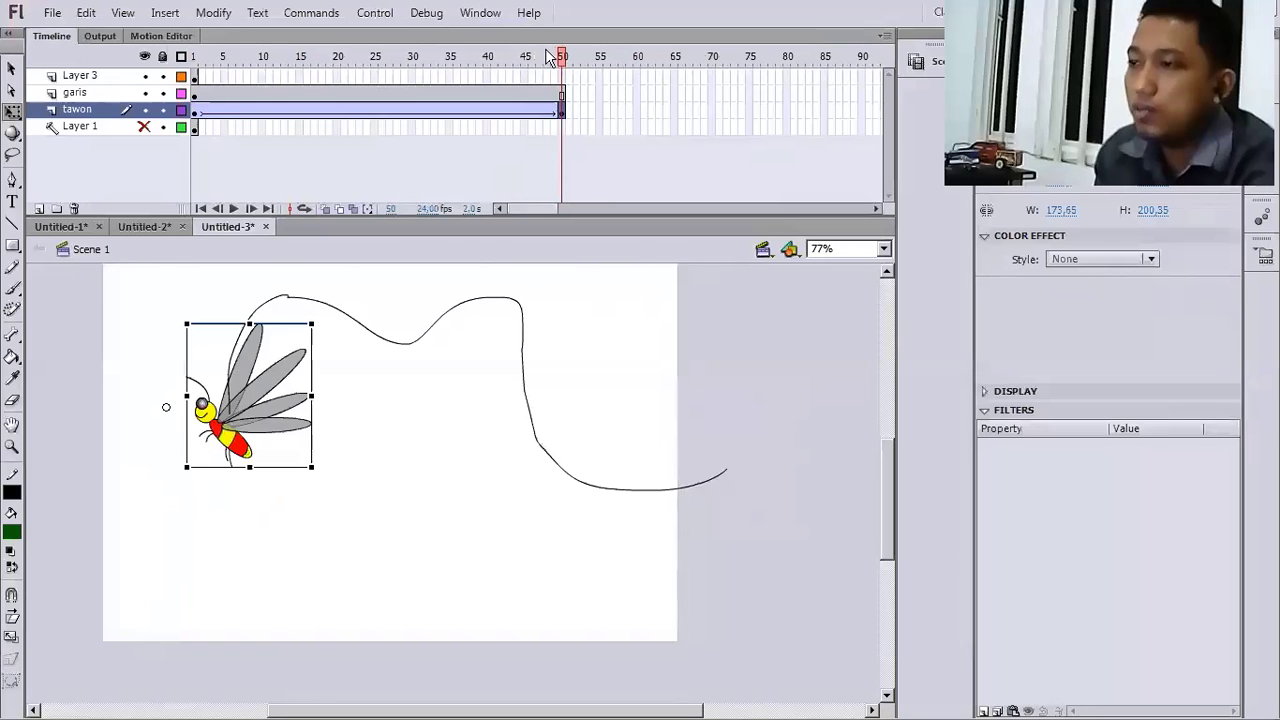
left_click_drag(548, 57, 509, 57)
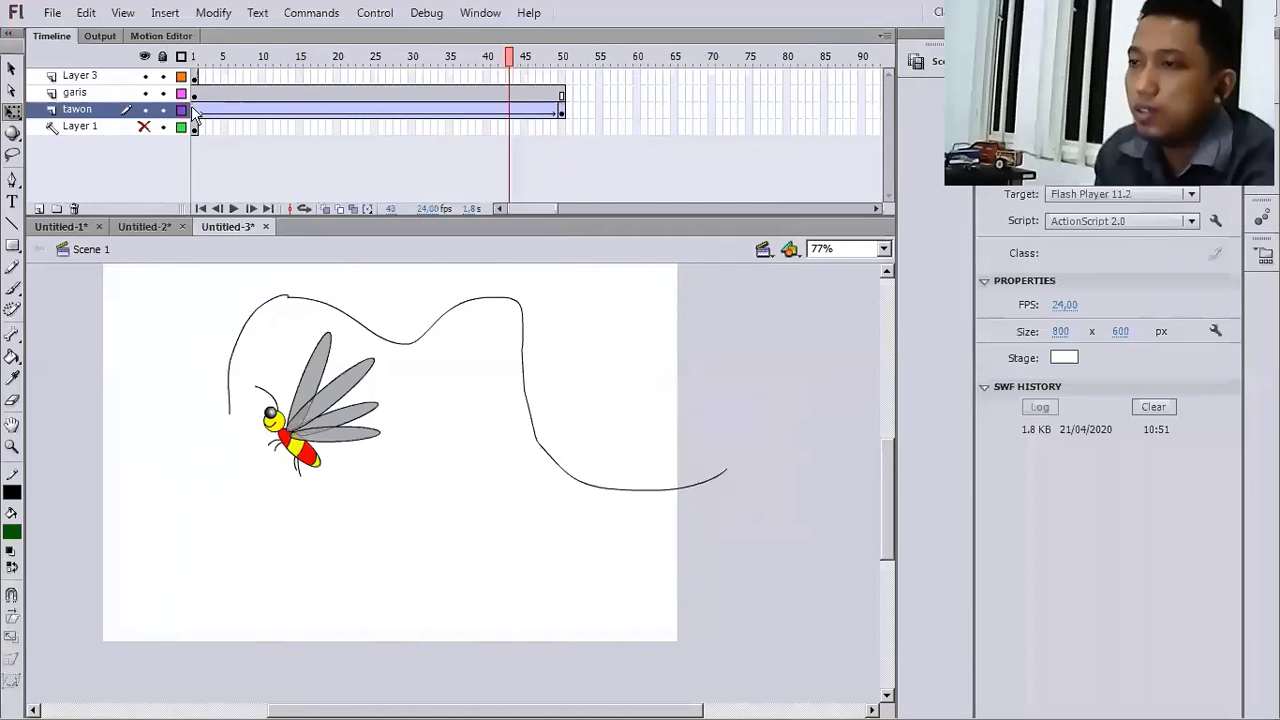
- Add a classic motion guide to the garis layer
left_click(194, 110)
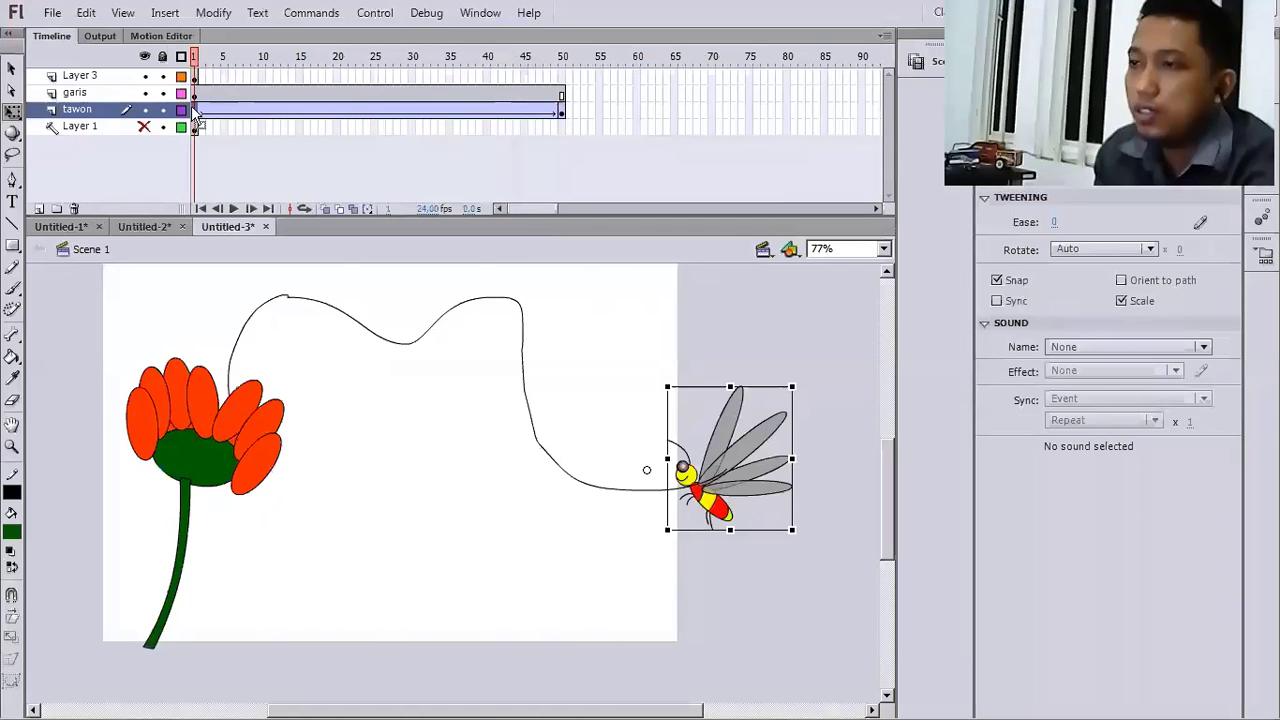
left_click(80, 93)
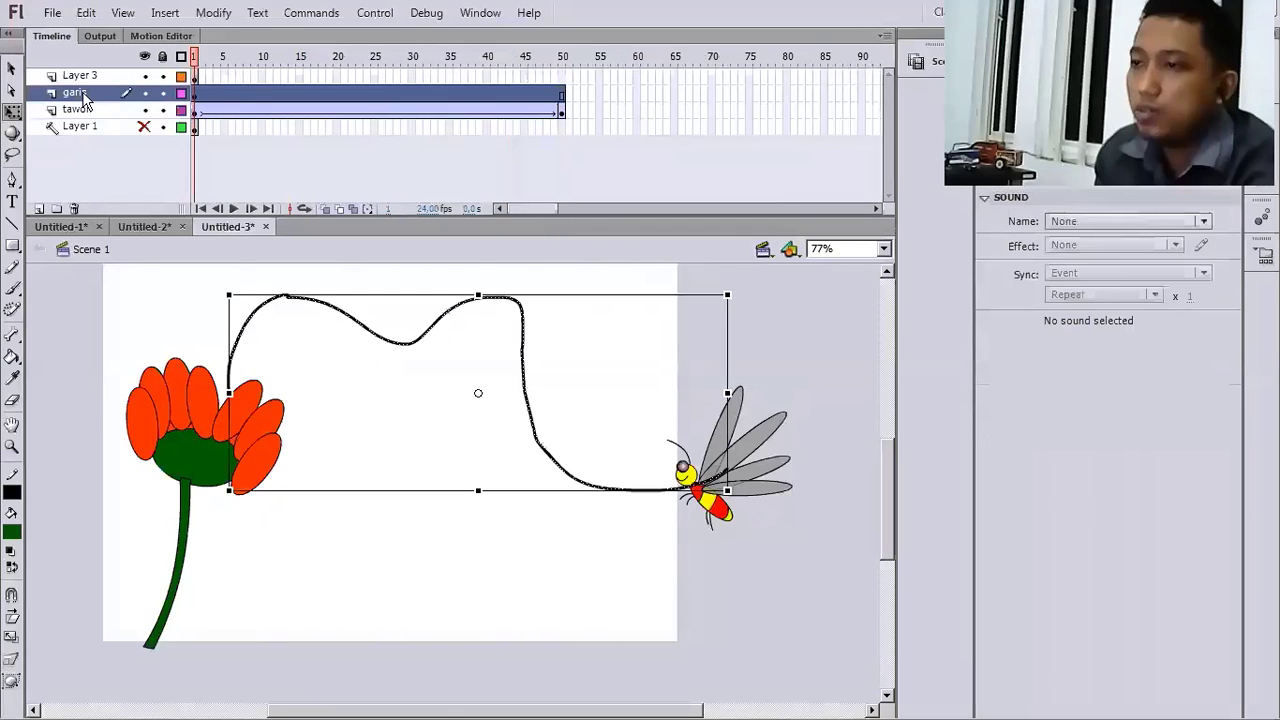
right_click(84, 96)
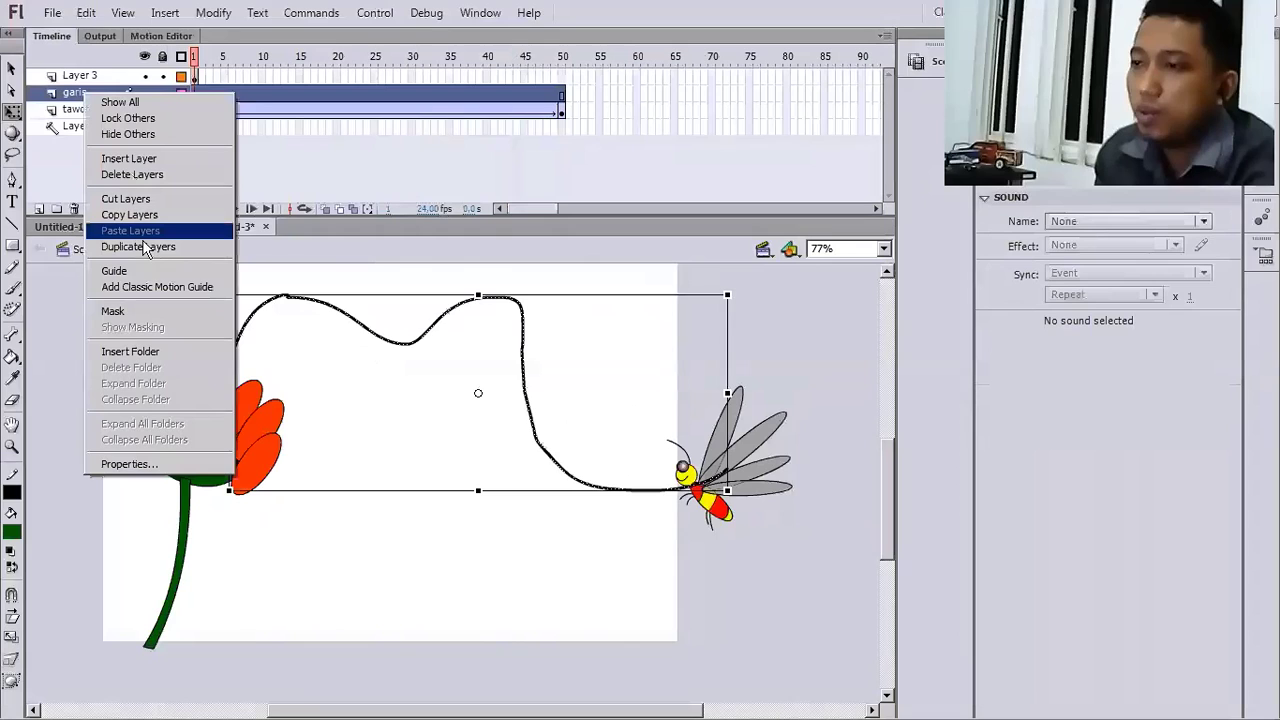
left_click(153, 289)
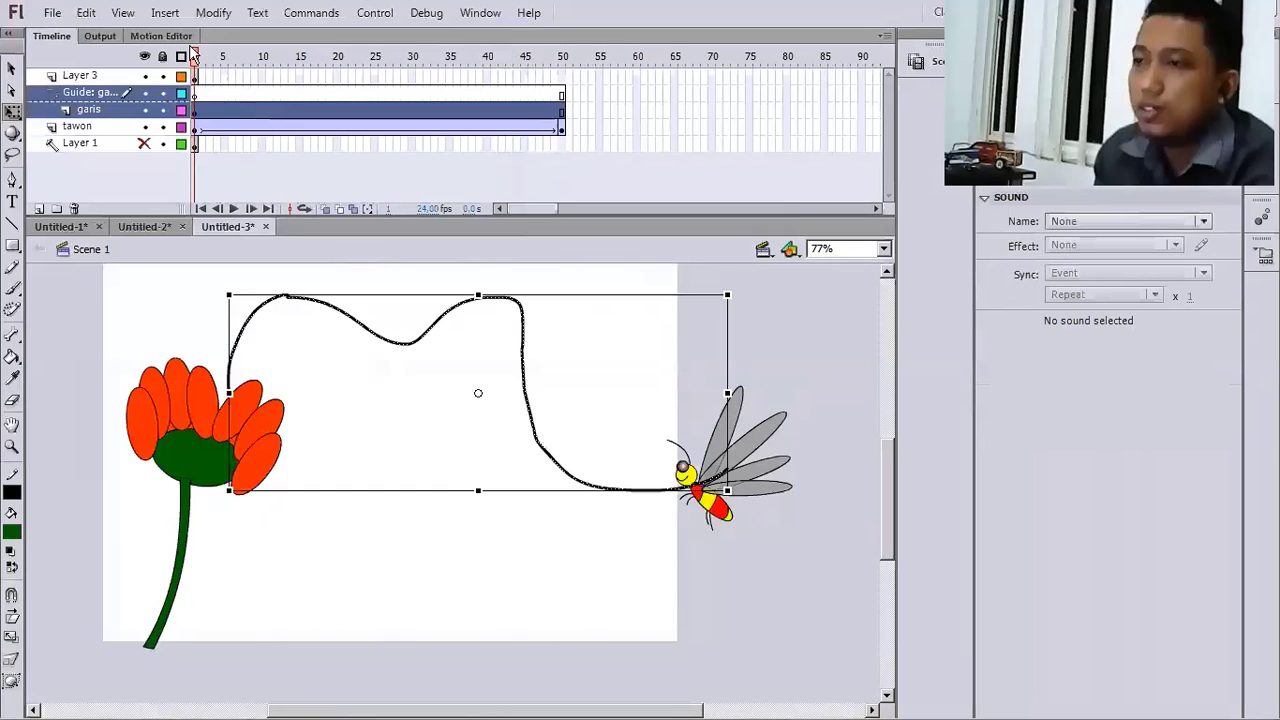
- Move the frames of garis and tawon up one layer, putting the path on the guide layer and the bee tween on garis
left_click(562, 111)
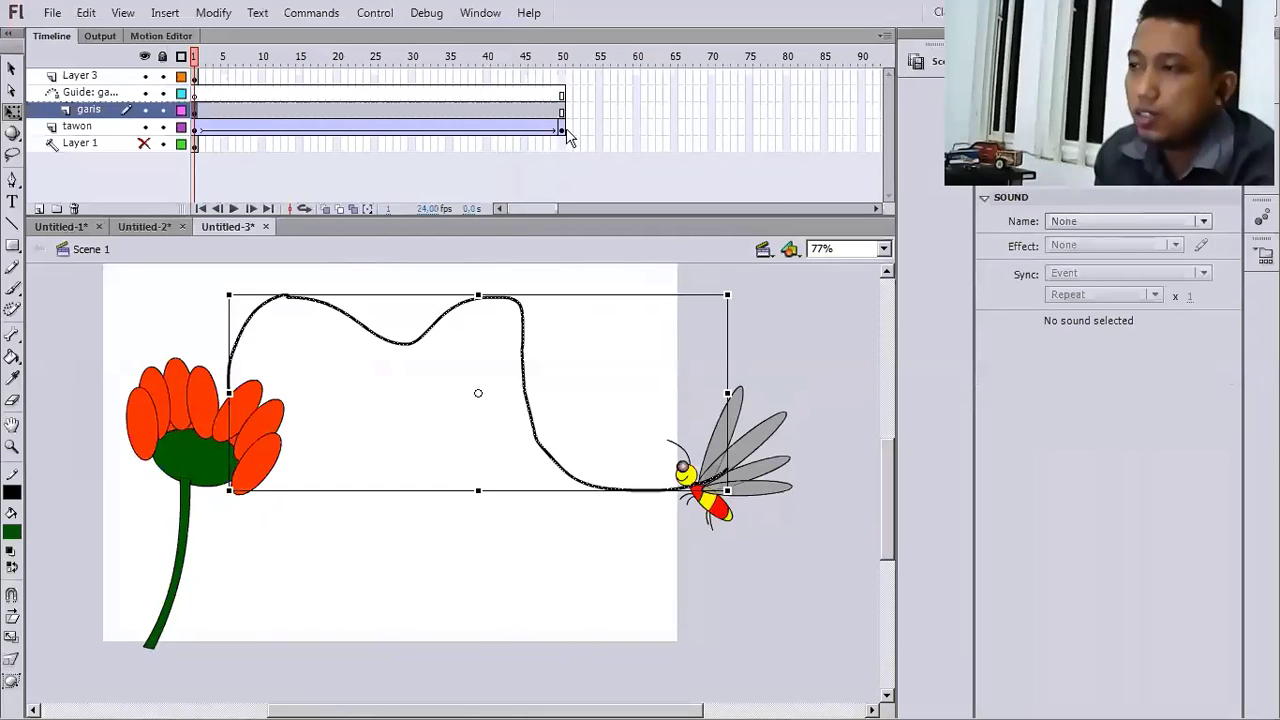
left_click(563, 128)
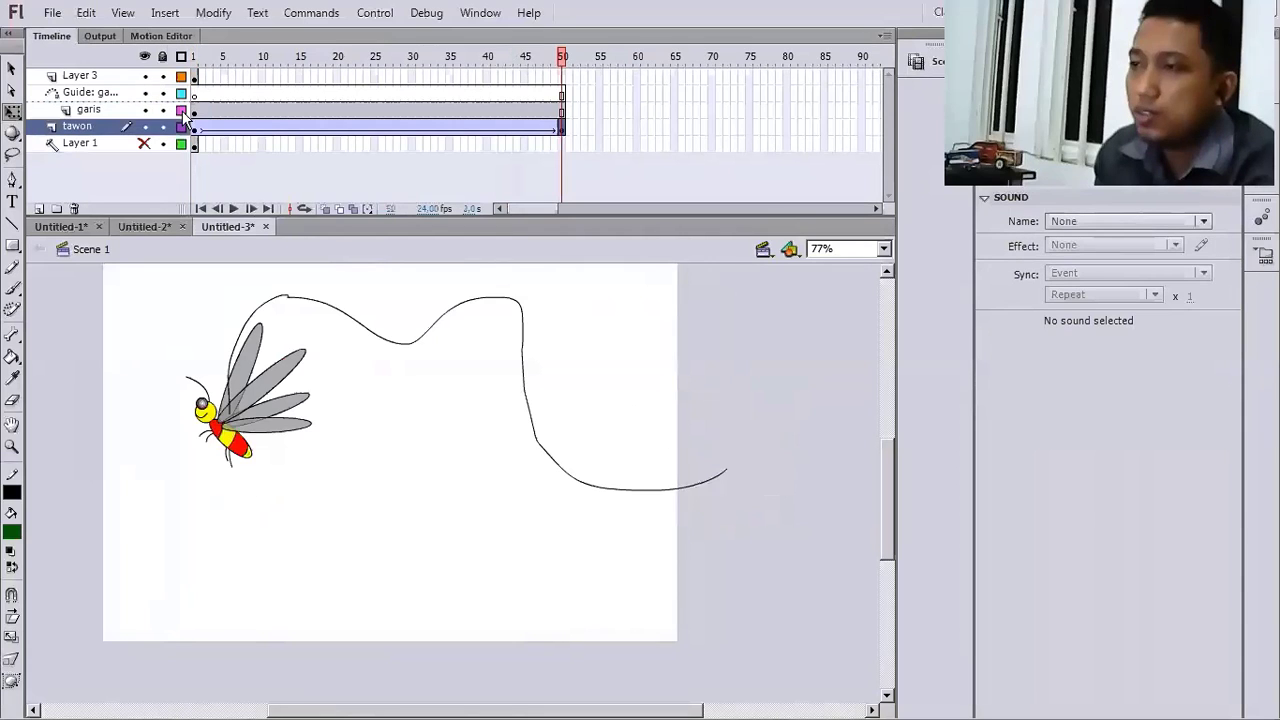
left_click(196, 112, "shift")
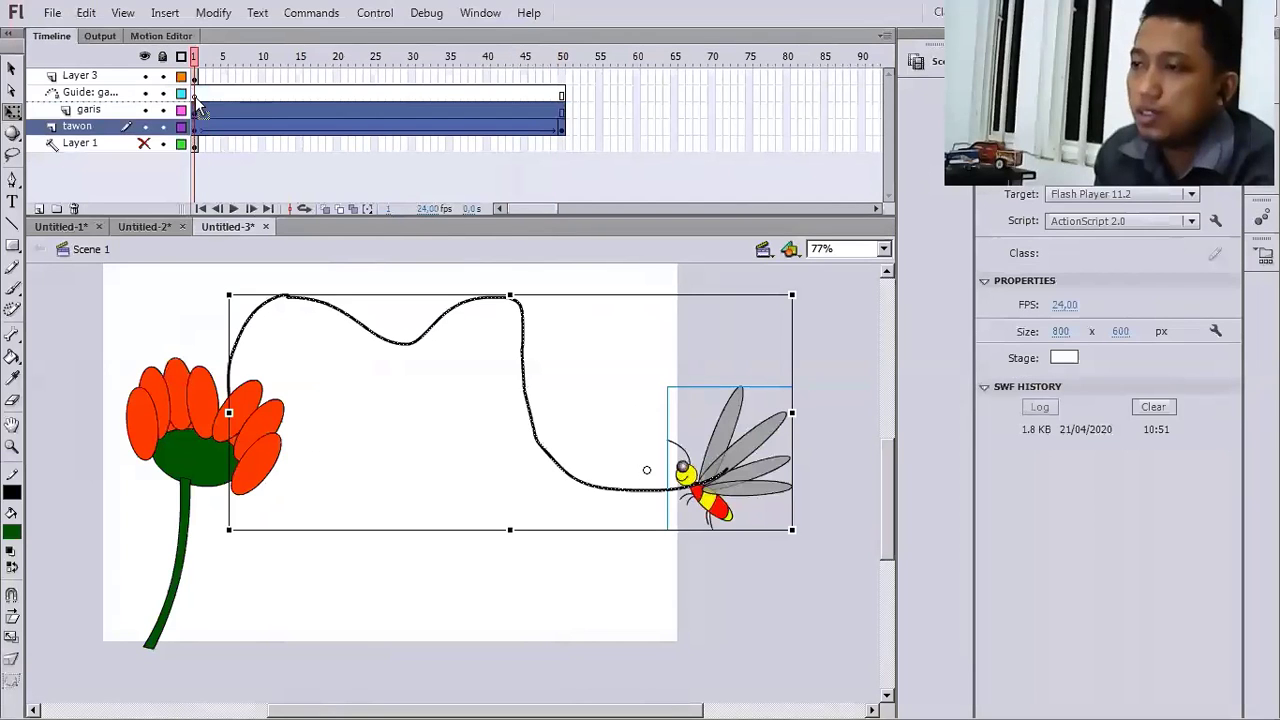
left_click(195, 95, "shift")
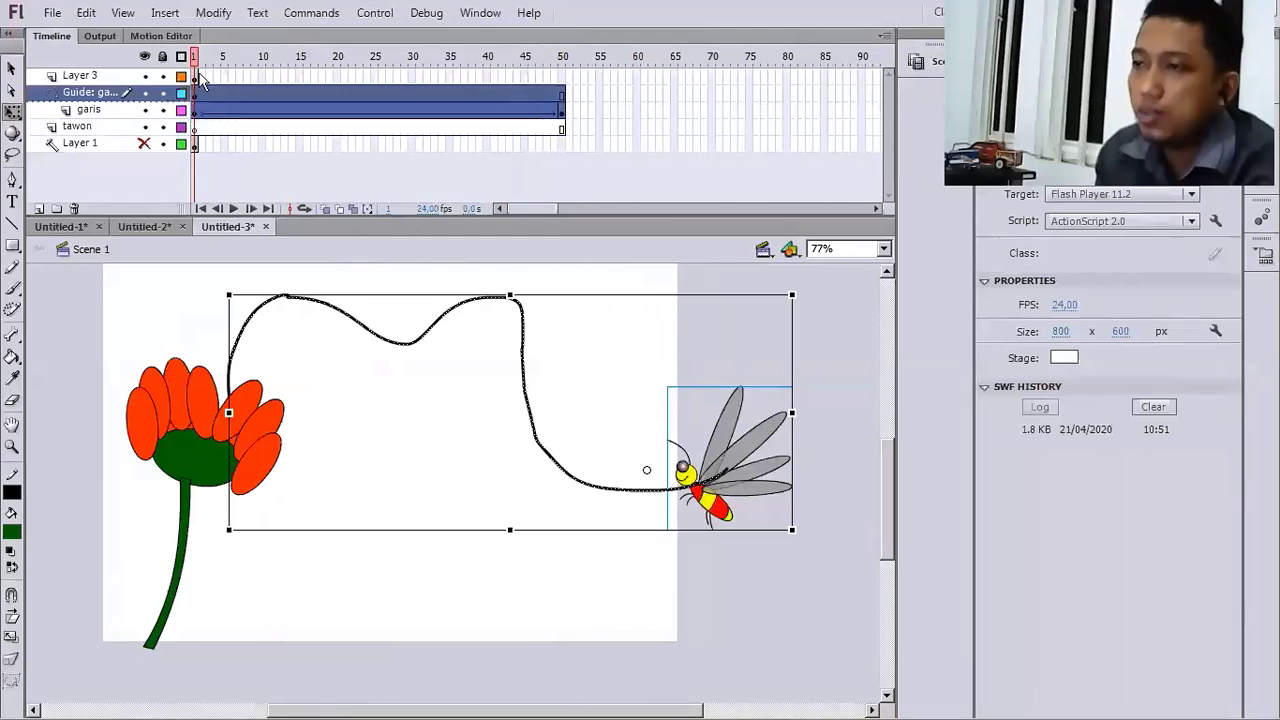
- Snap the bee's center point onto the path near the stage's right edge in frame 1 and at its left end in frame 50, and preview the motion
left_click(90, 110)
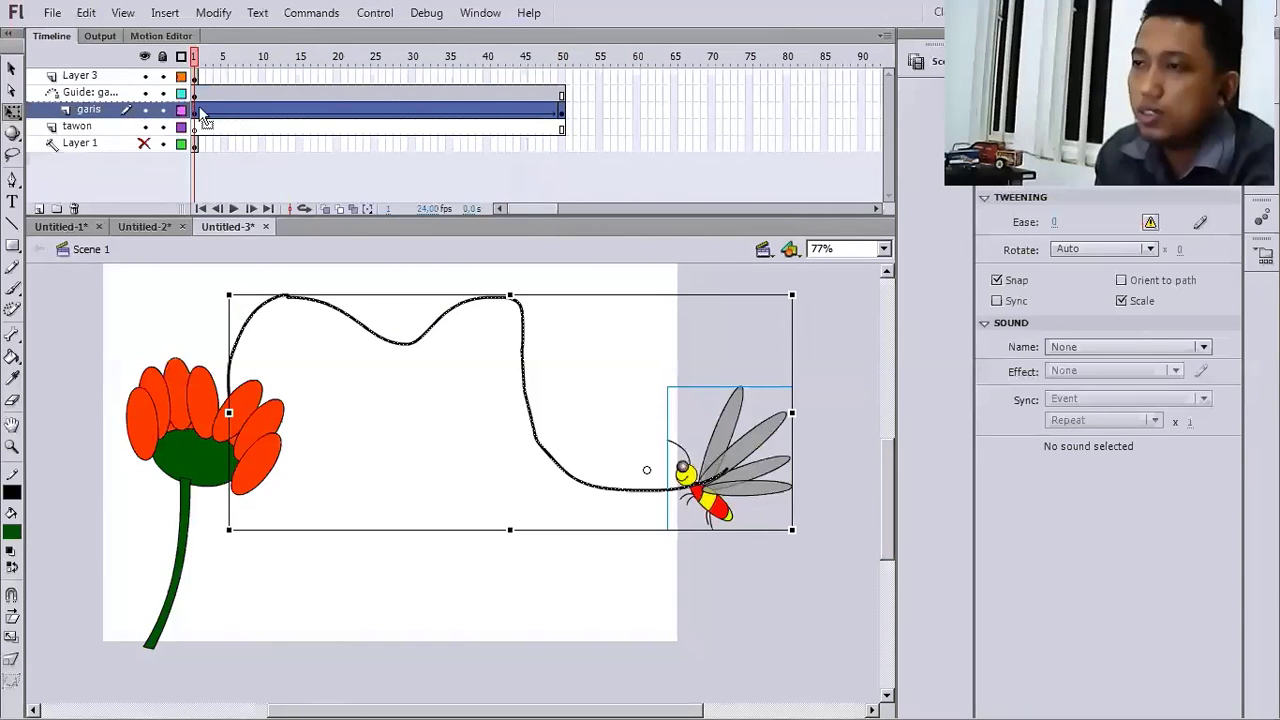
left_click(200, 62)
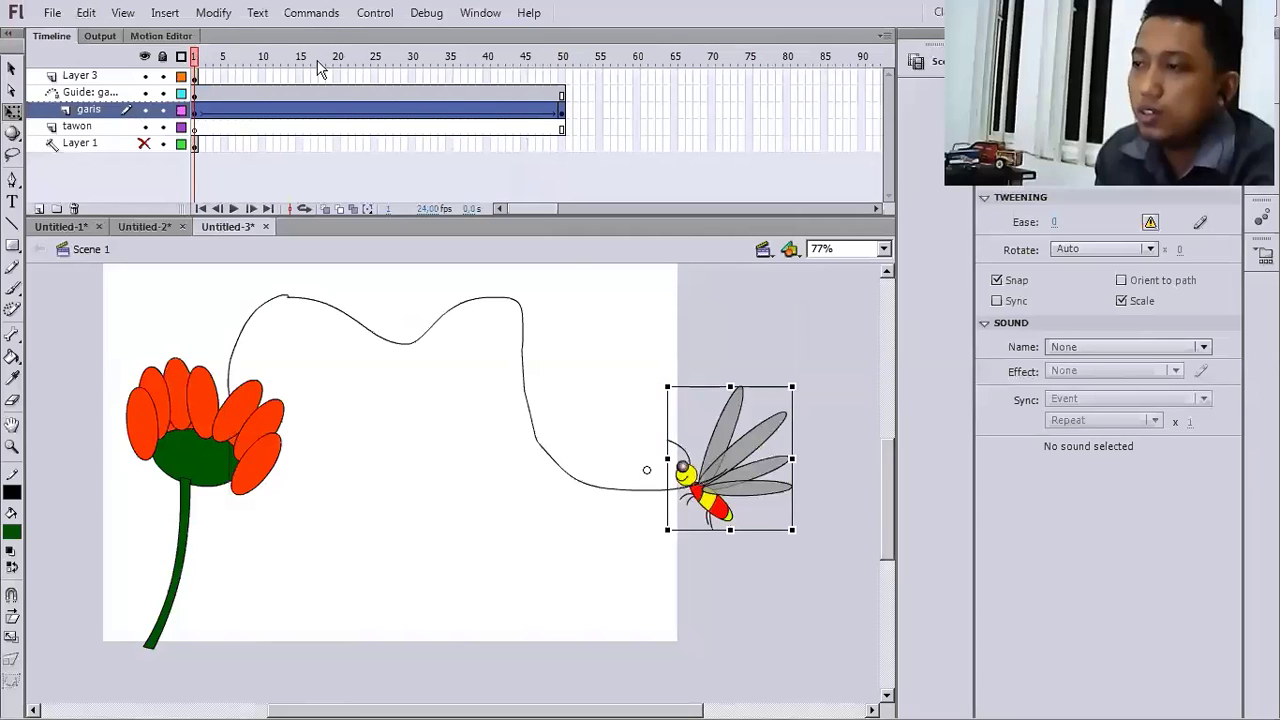
left_click(735, 455)
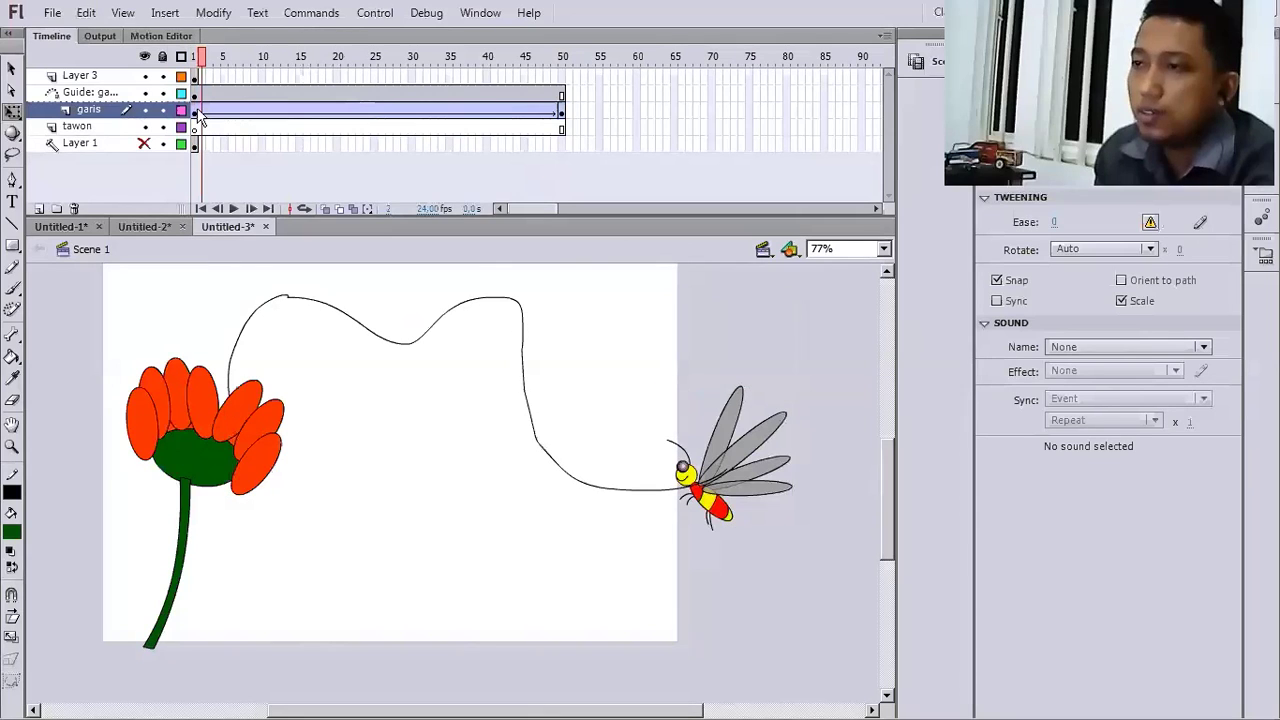
left_click_drag(750, 484, 759, 505)
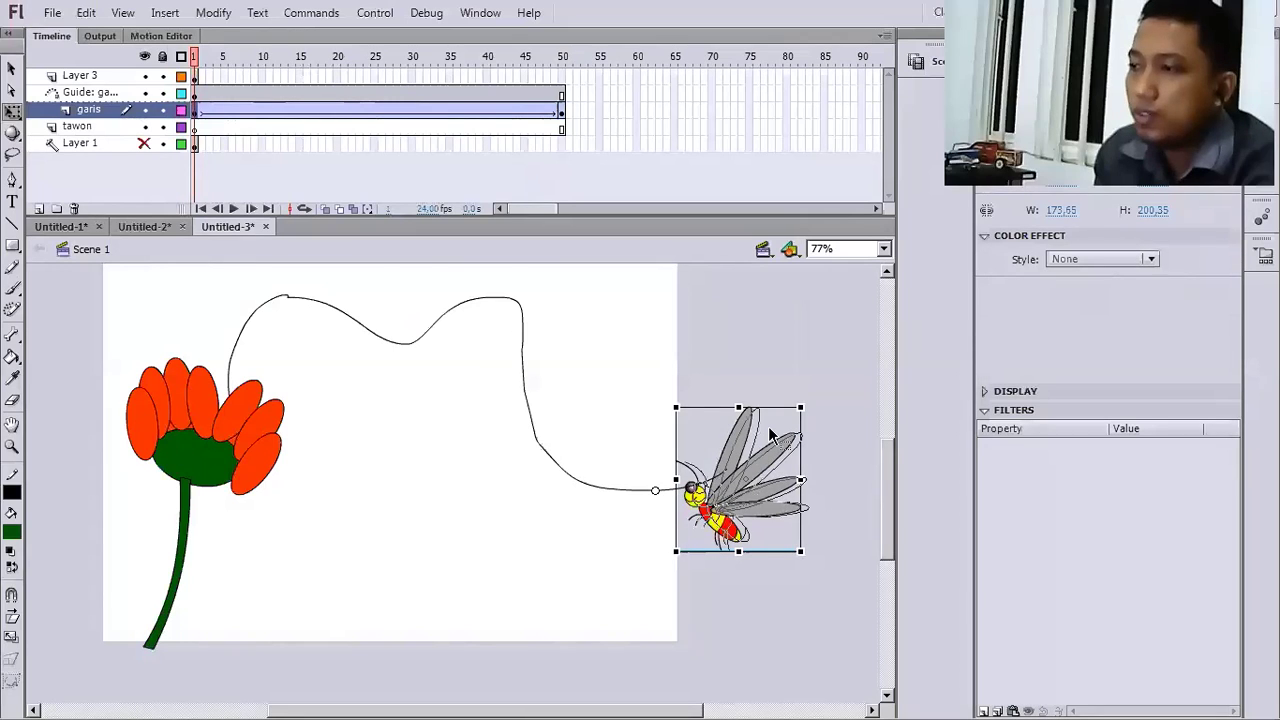
left_click(562, 111)
left_click(367, 405)
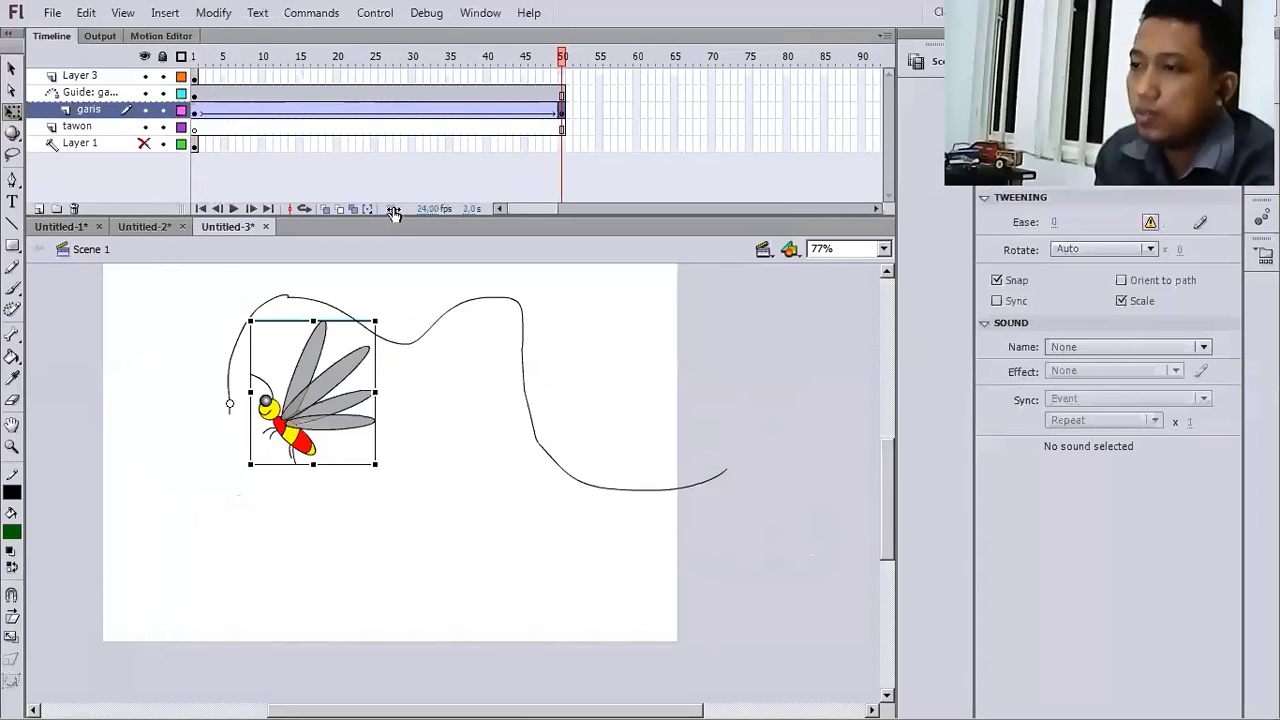
left_click_drag(504, 60, 271, 91)
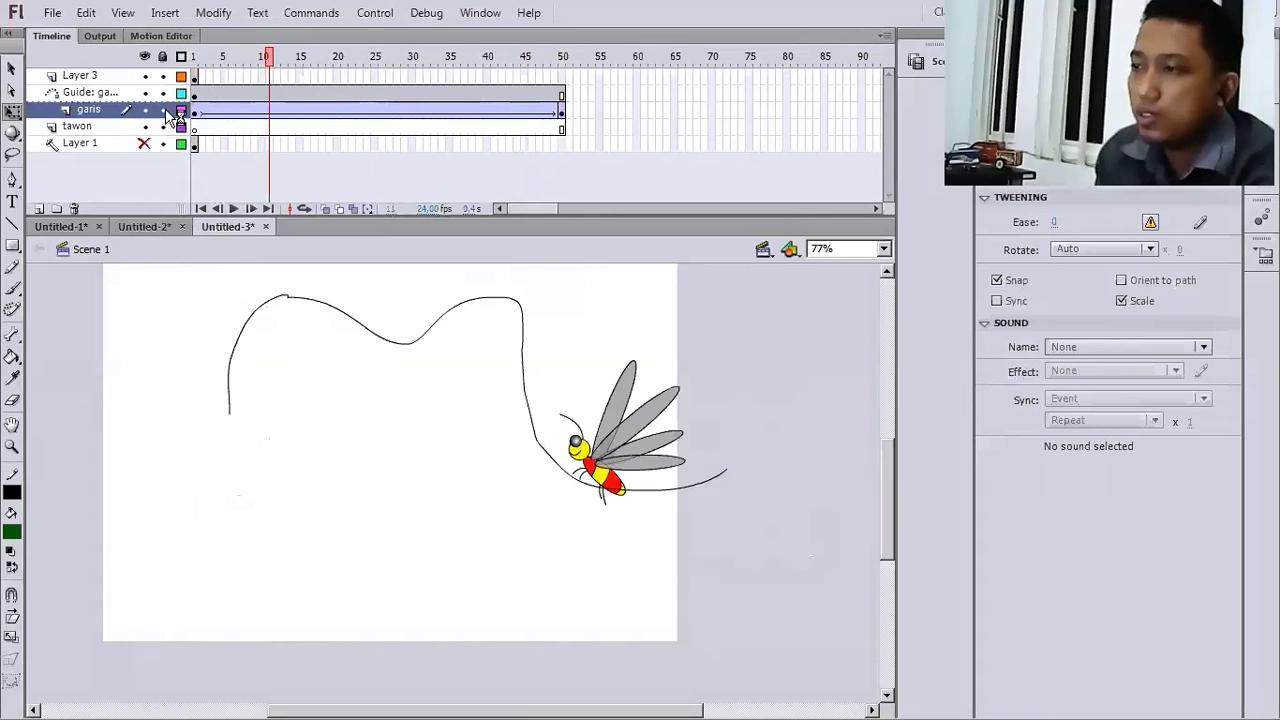
- Preview the bee's motion and extend the flower on Layer 3 through frame 50
key("Return")
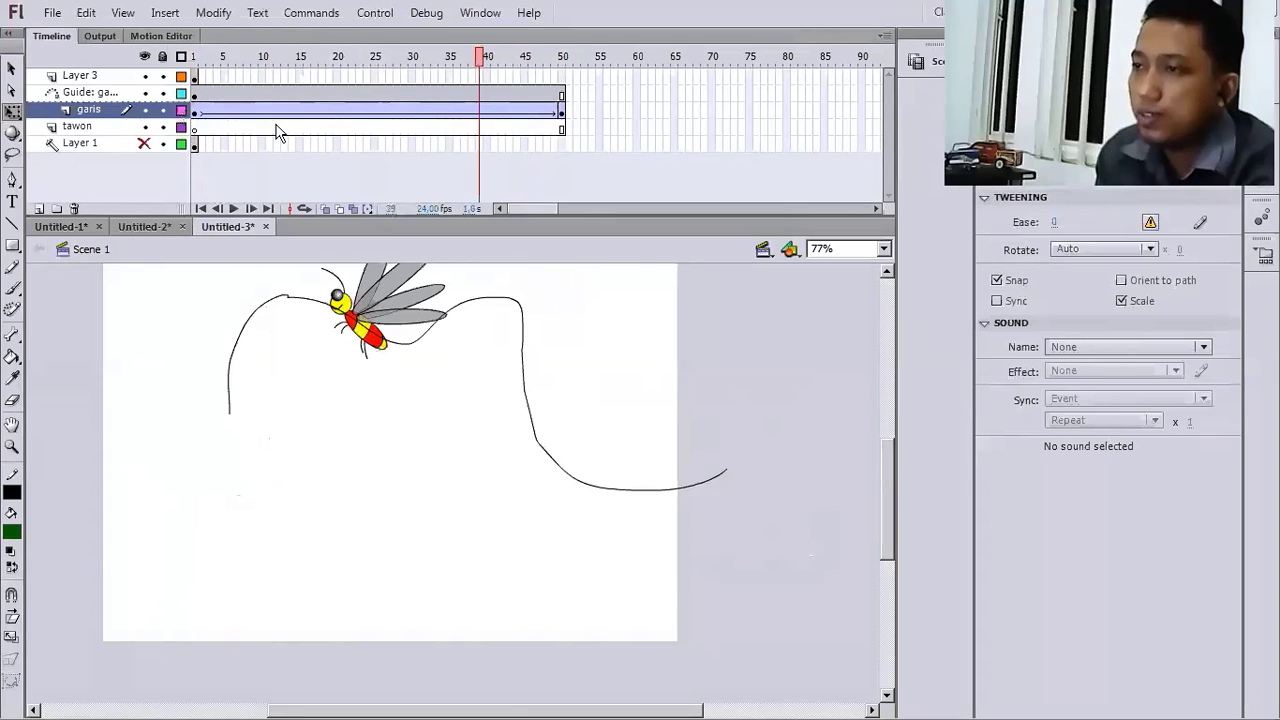
key("Return")
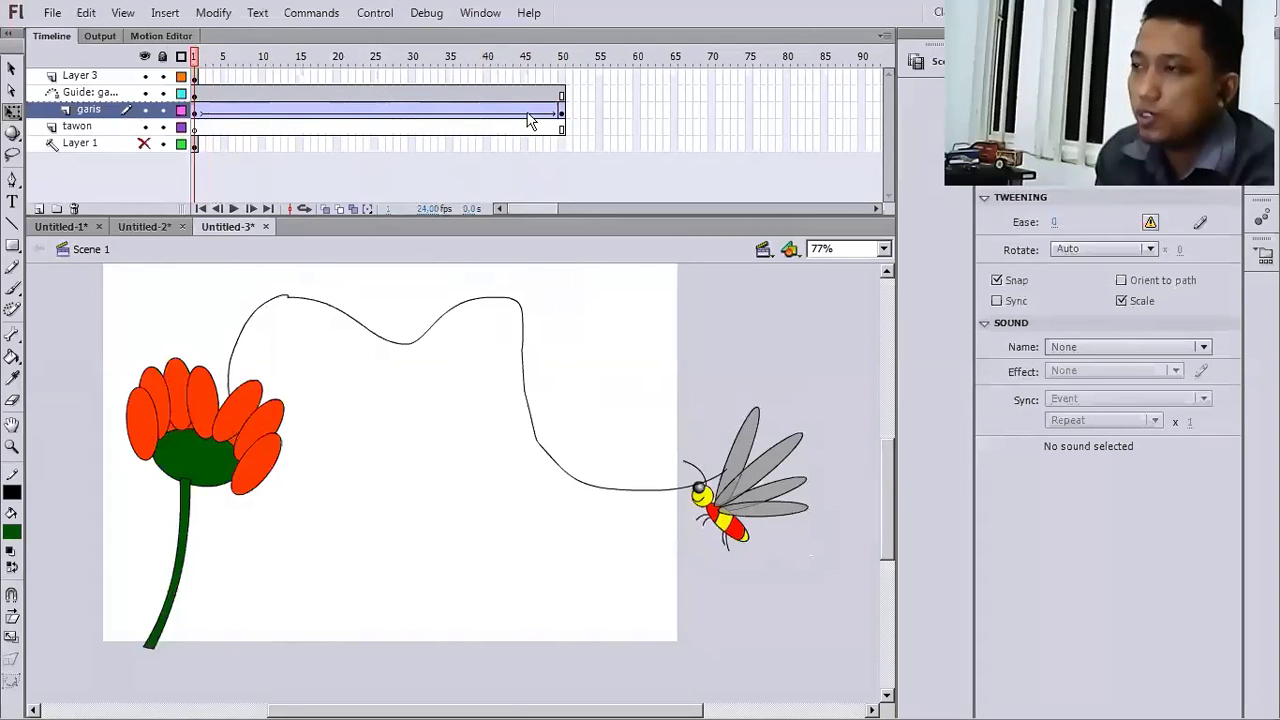
left_click(564, 124)
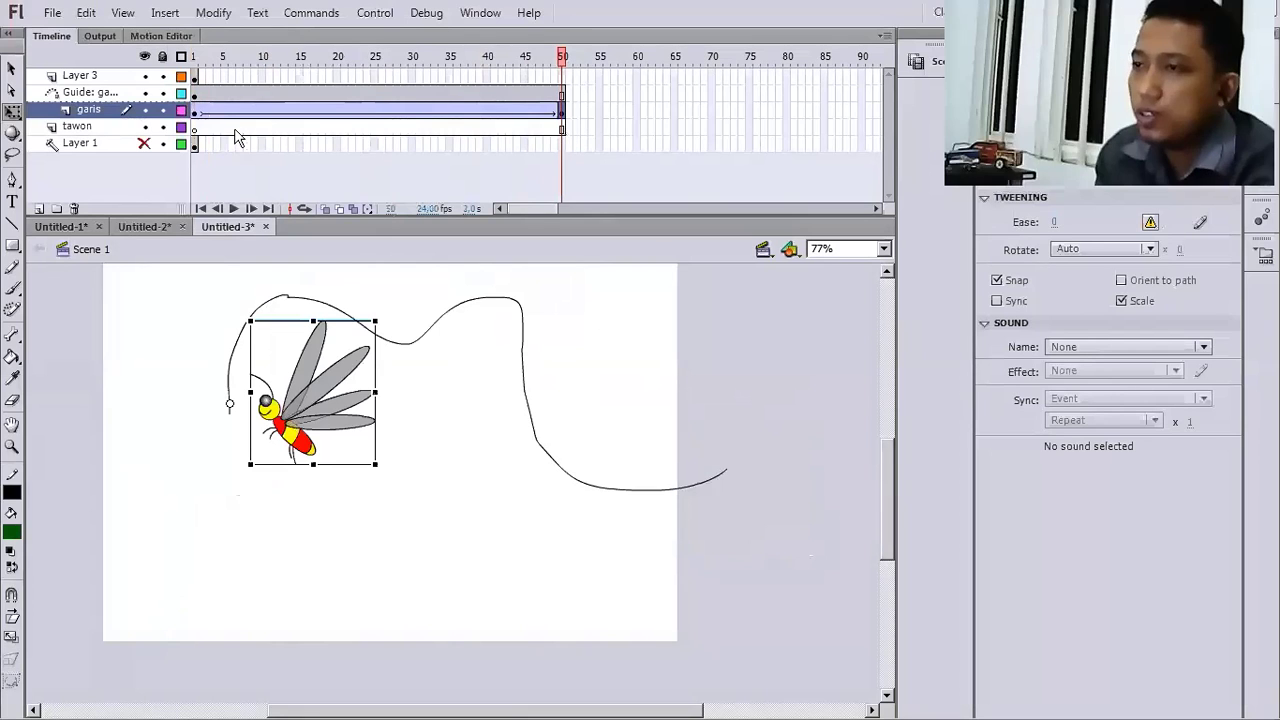
left_click(80, 77)
left_click(562, 78)
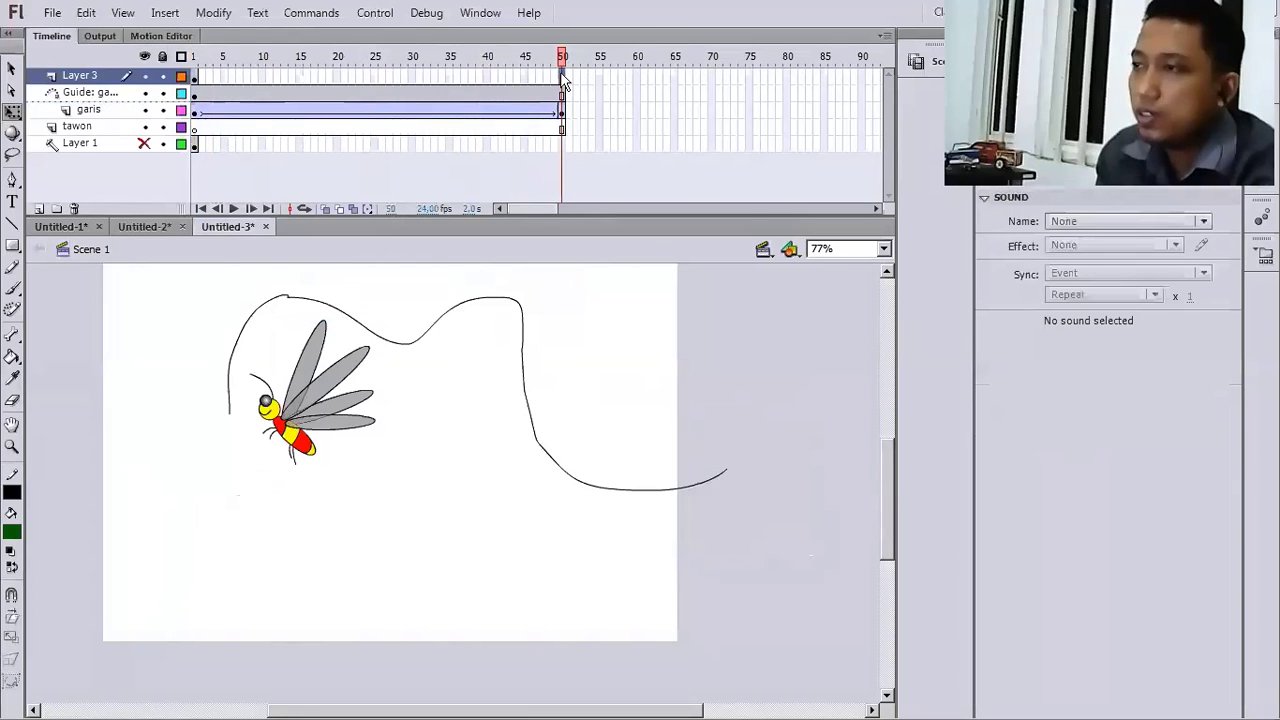
right_click(563, 80)
left_click(619, 138)
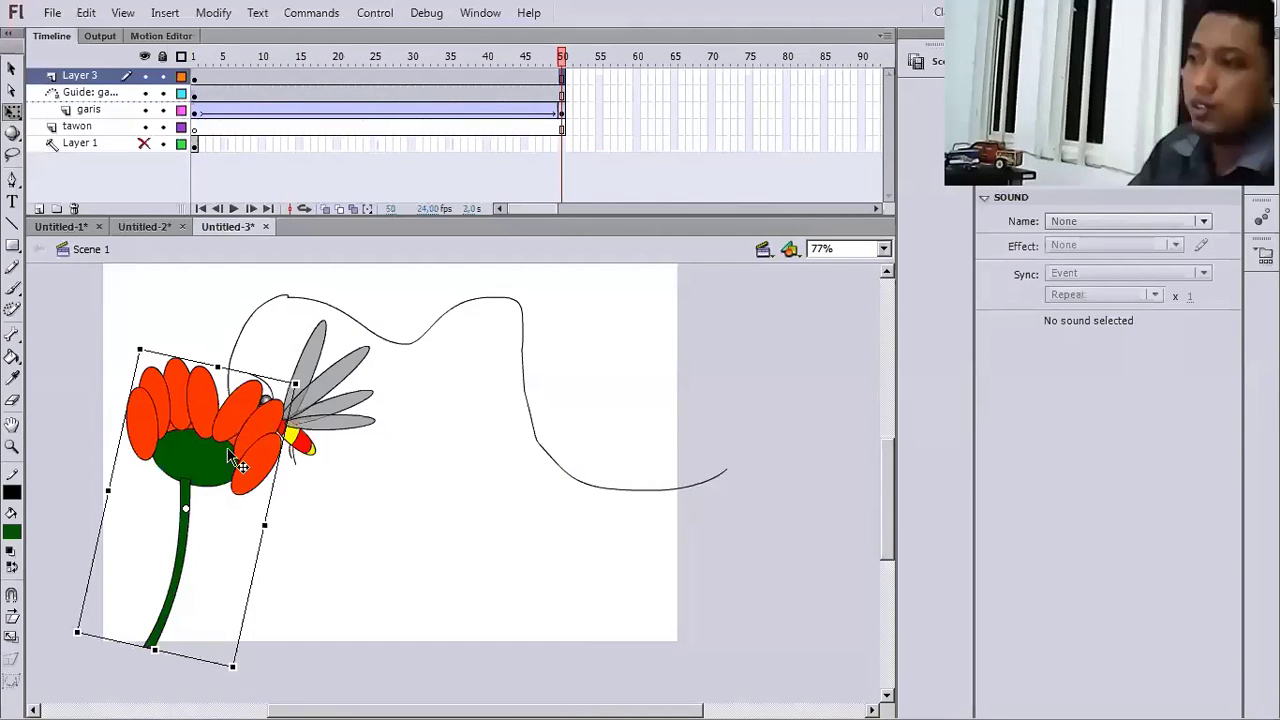
- Move the flower slightly right and down so its petals overlap the bee's end position at frame 50
left_click_drag(213, 483, 253, 503)
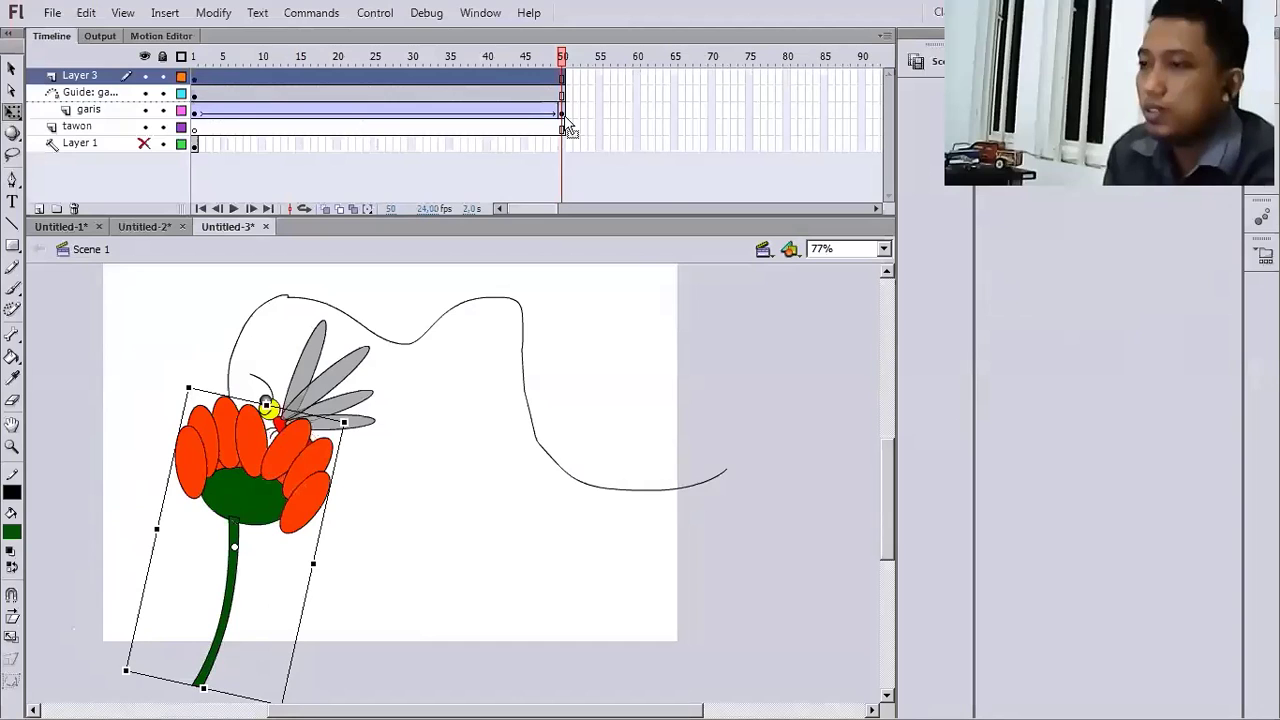
left_click(563, 116)
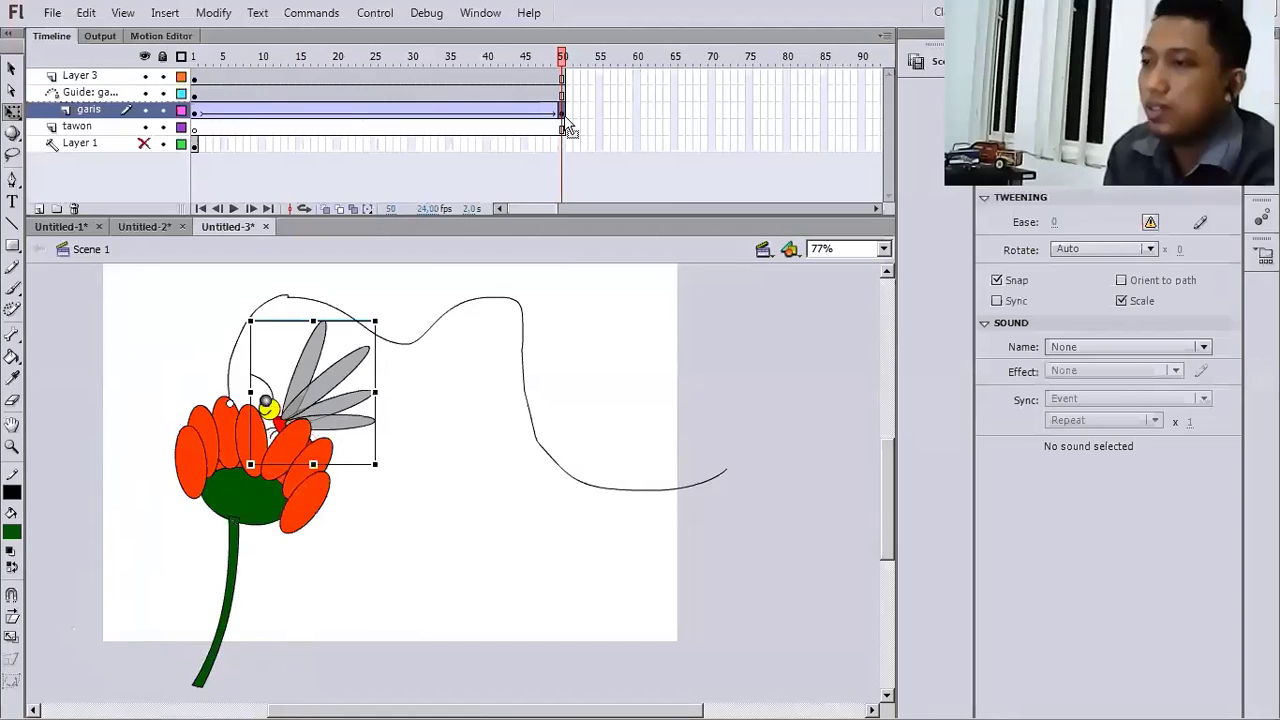
left_click(690, 421)
- Test the movie to check the bee's flight to the flower, and close the test window
key("ctrl+Return")
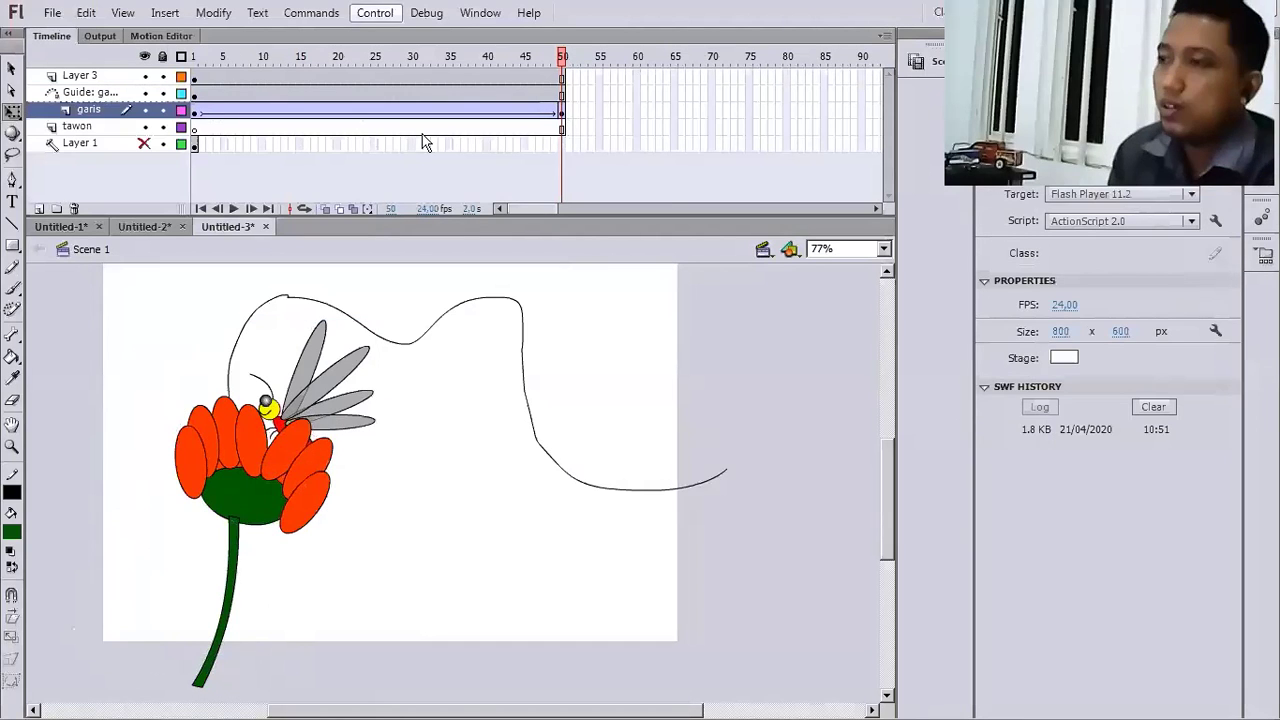
key("Down")
mouse_move(504, 129)
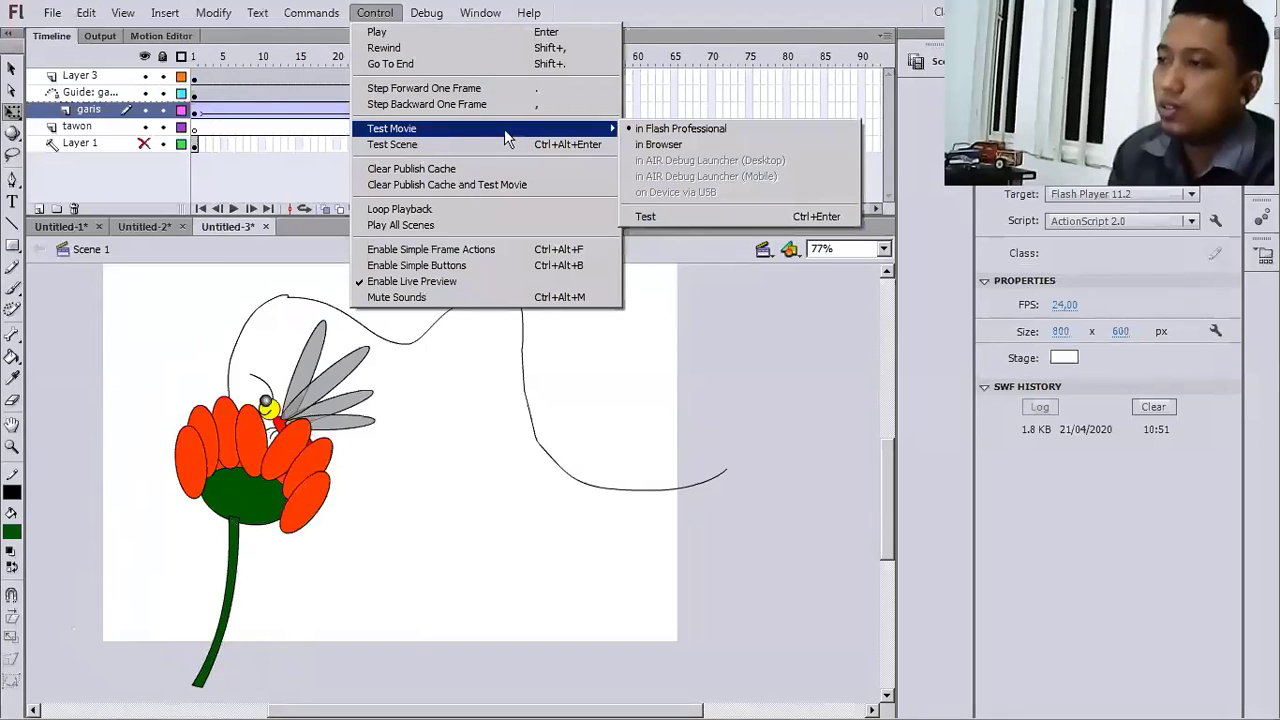
left_click(682, 216)
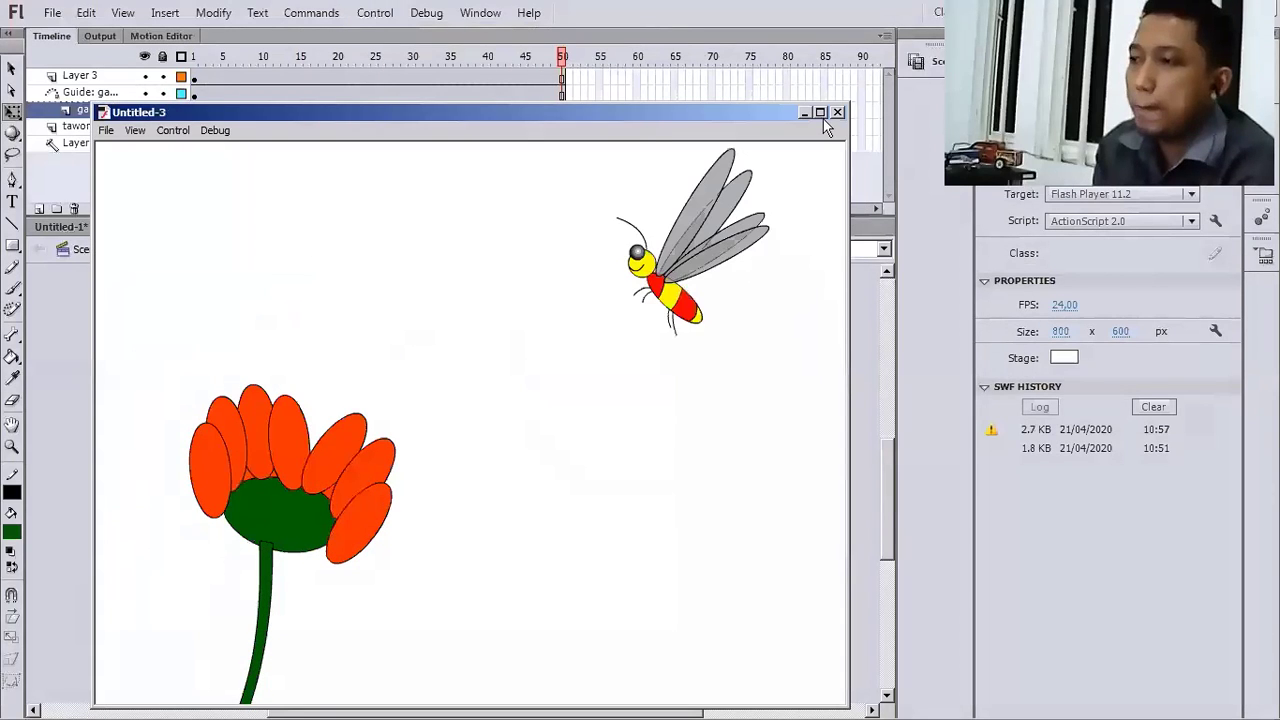
key("ctrl+w")
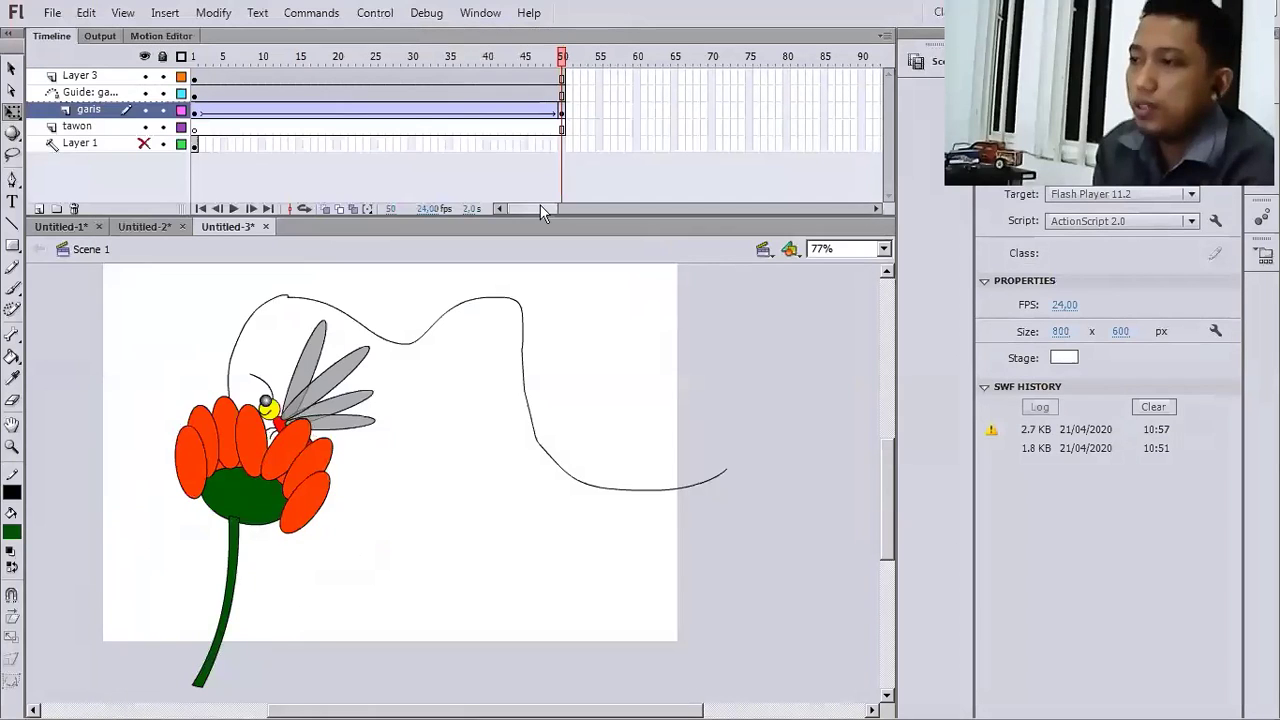
- Extend Layer 3, the guide layer and garis to frame 90
left_click_drag(540, 209, 555, 209)
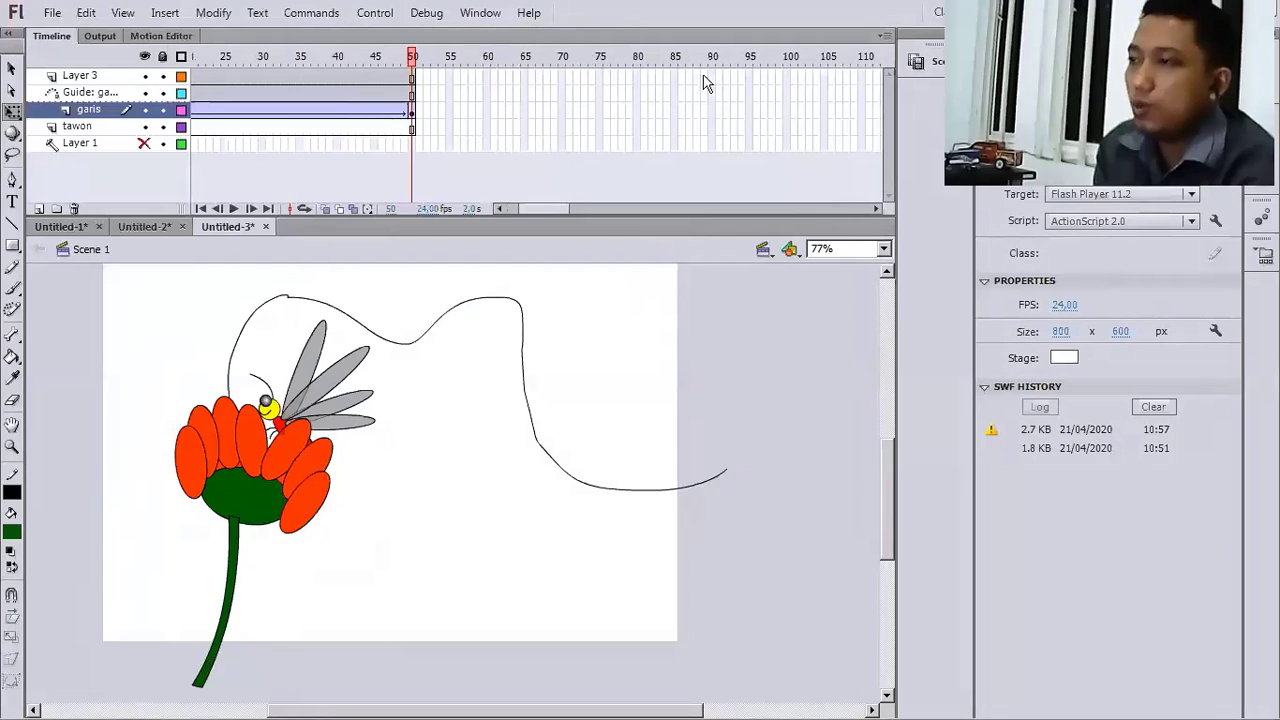
left_click_drag(712, 76, 712, 115)
right_click(710, 112)
left_click(760, 174)
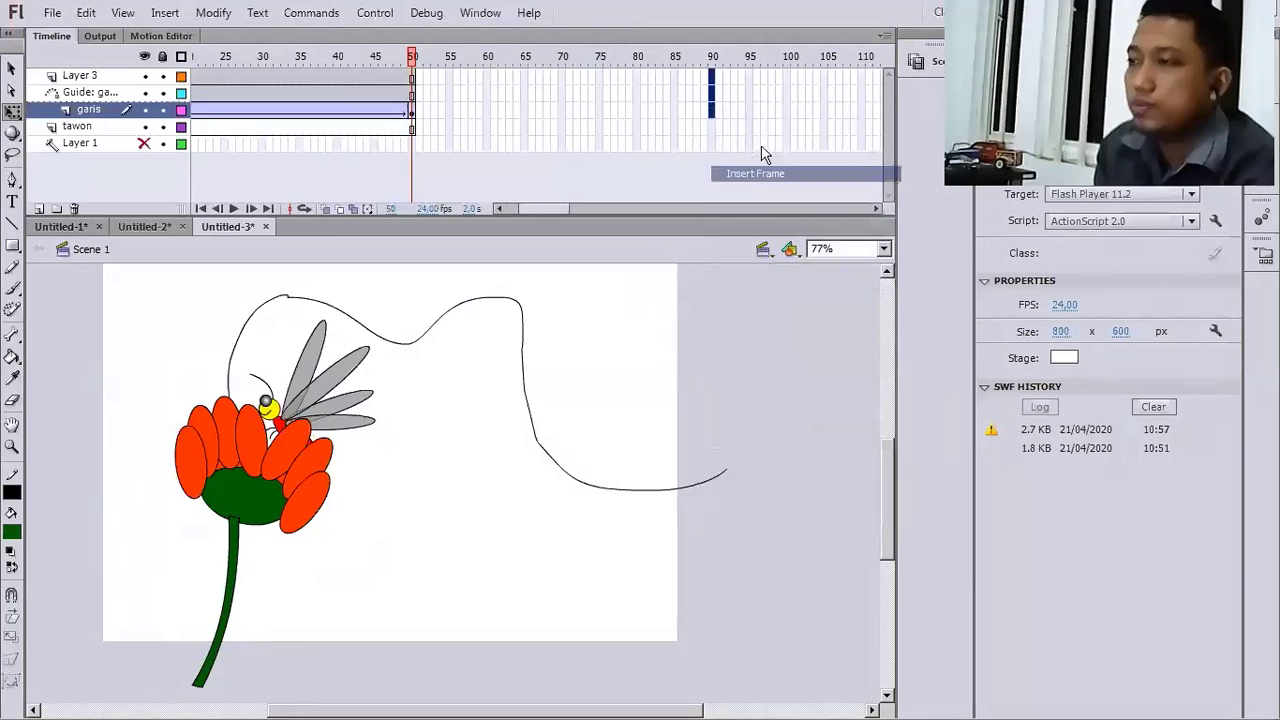
- Test the movie with the layers extended to frame 90 and return to the stage
left_click(375, 13)
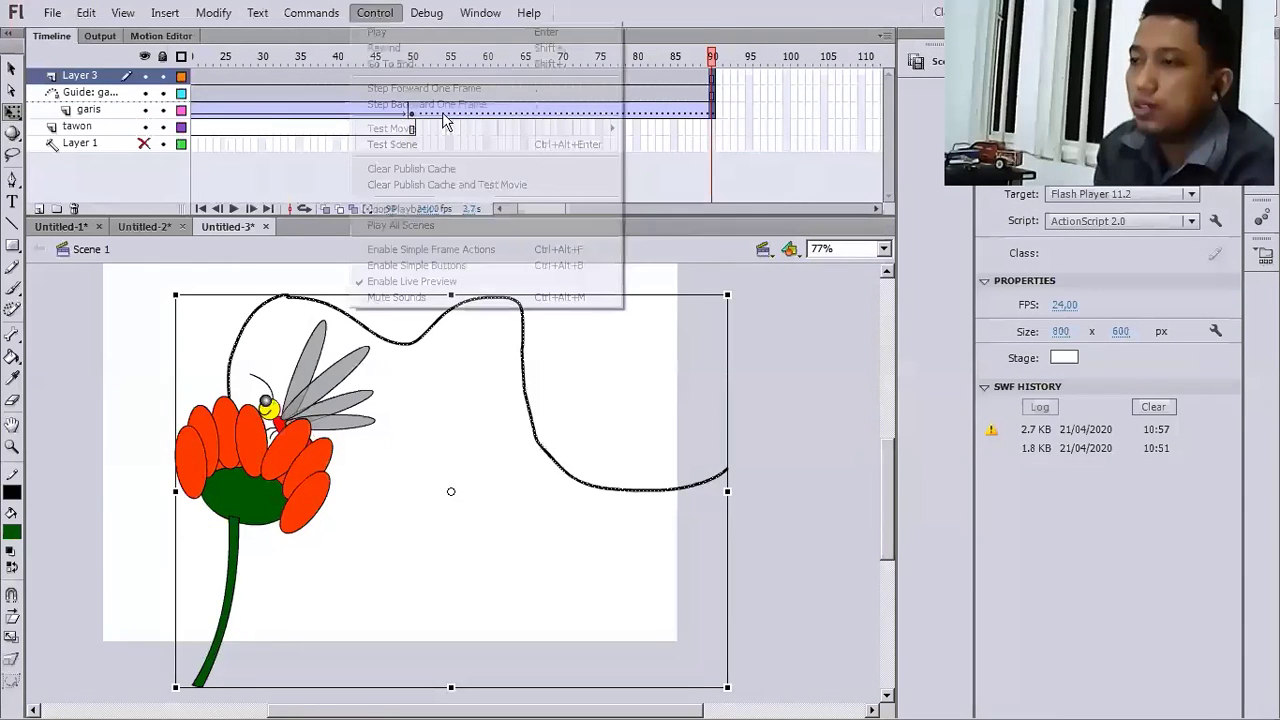
mouse_move(595, 128)
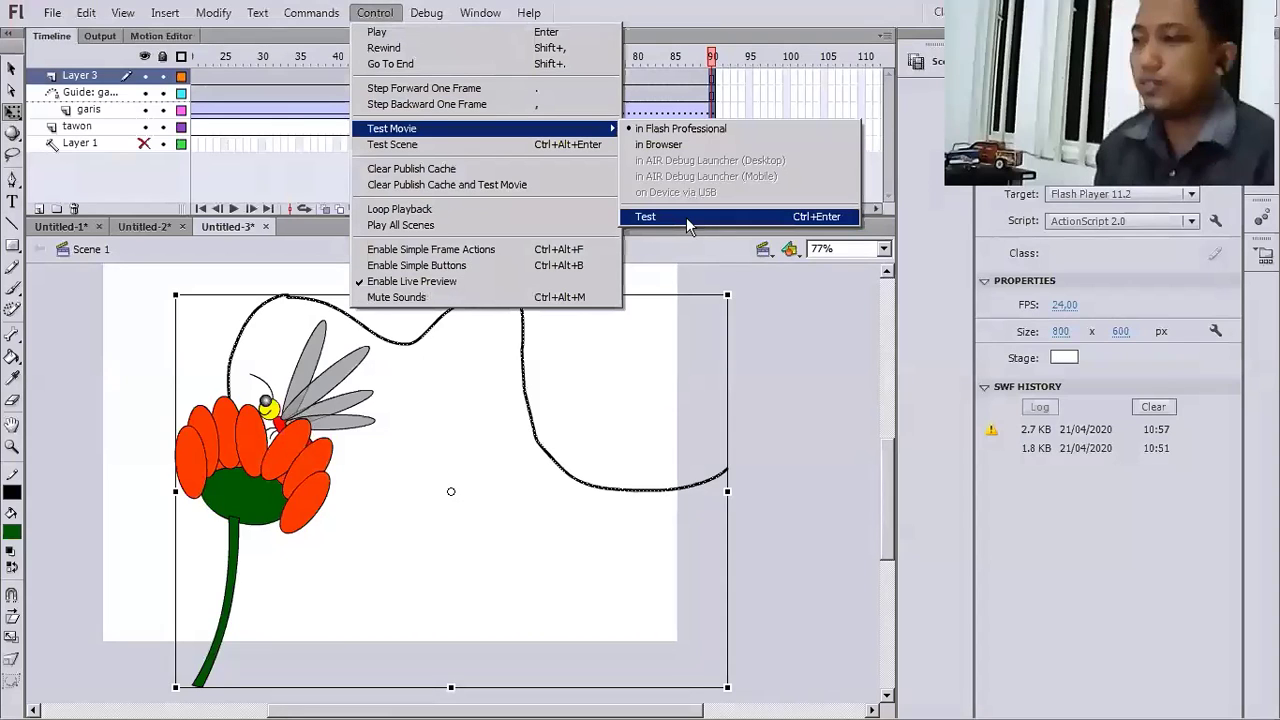
left_click(688, 218)
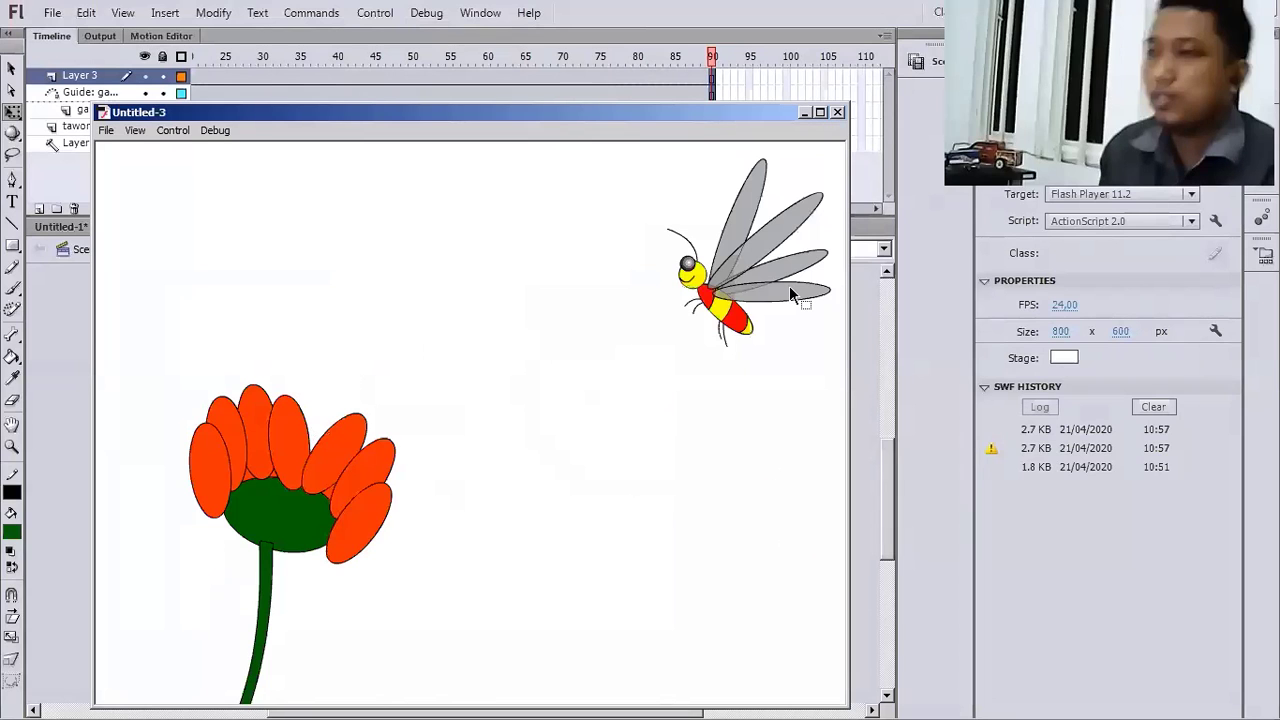
key("ctrl+w")
left_click(796, 317)
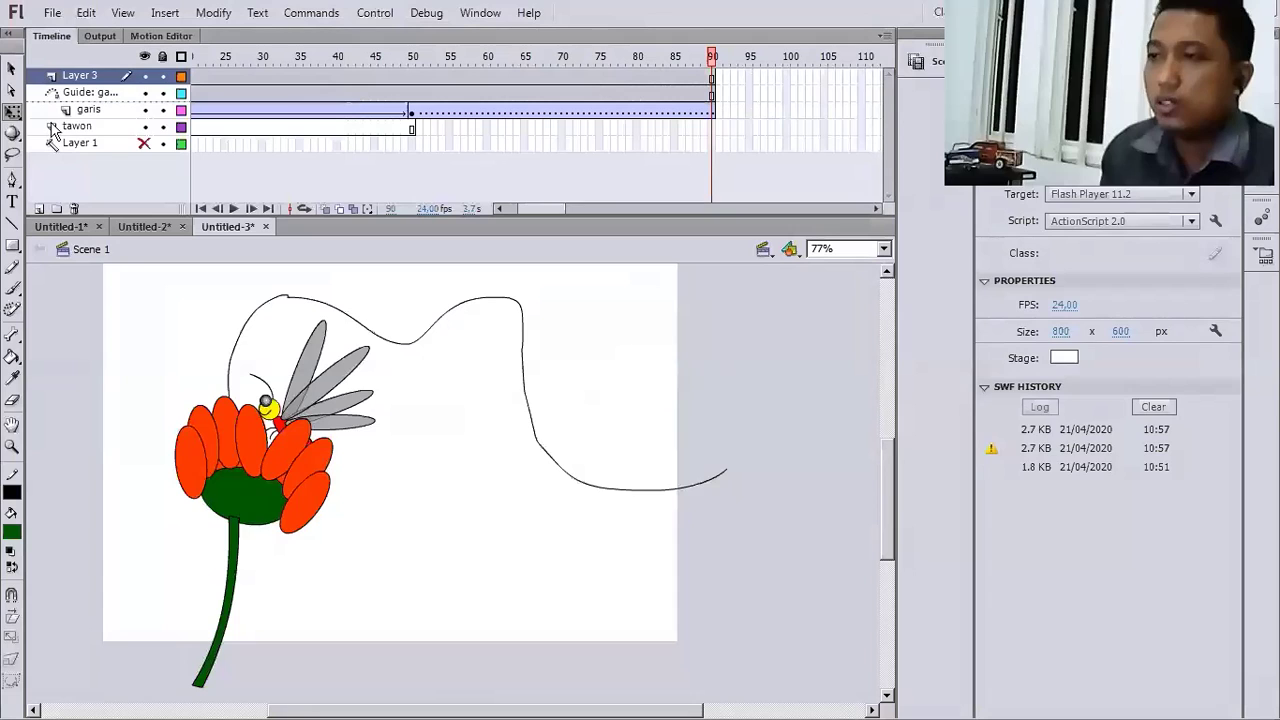
- Replace the empty tawon layer with a new layer and draw a bright green rectangle across the stage's lower part on it
left_click(60, 127)
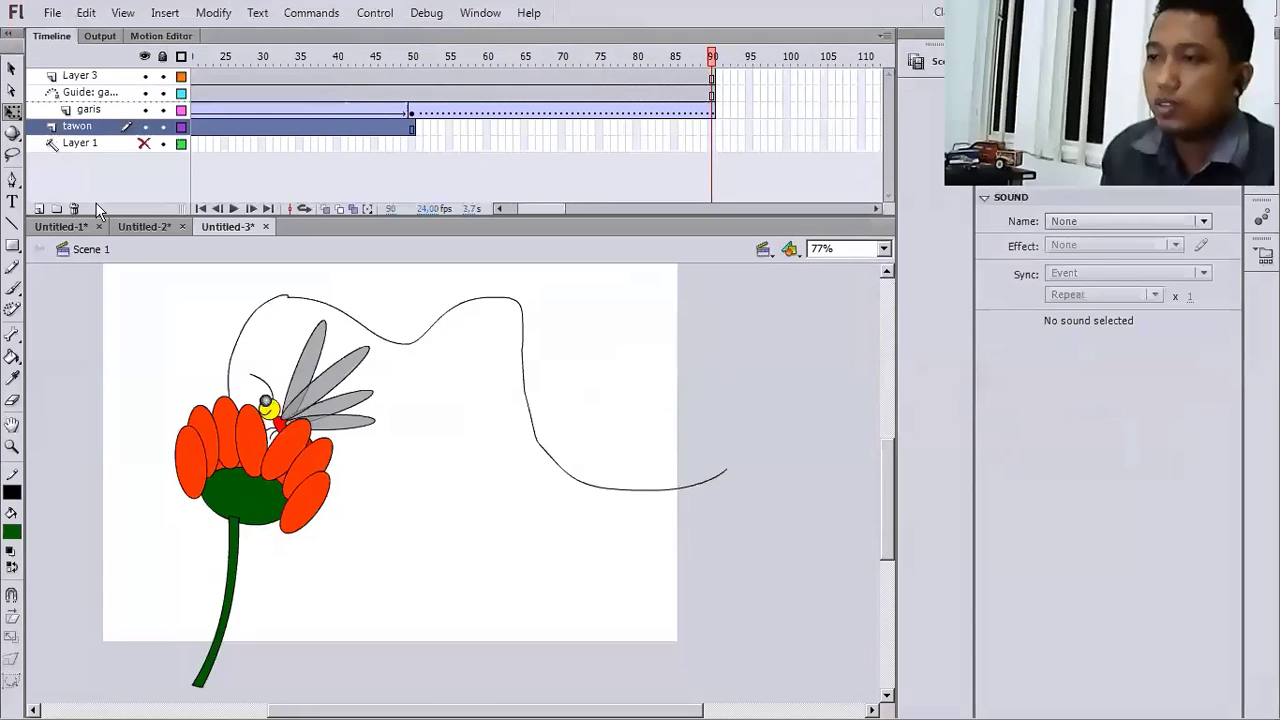
left_click(73, 208)
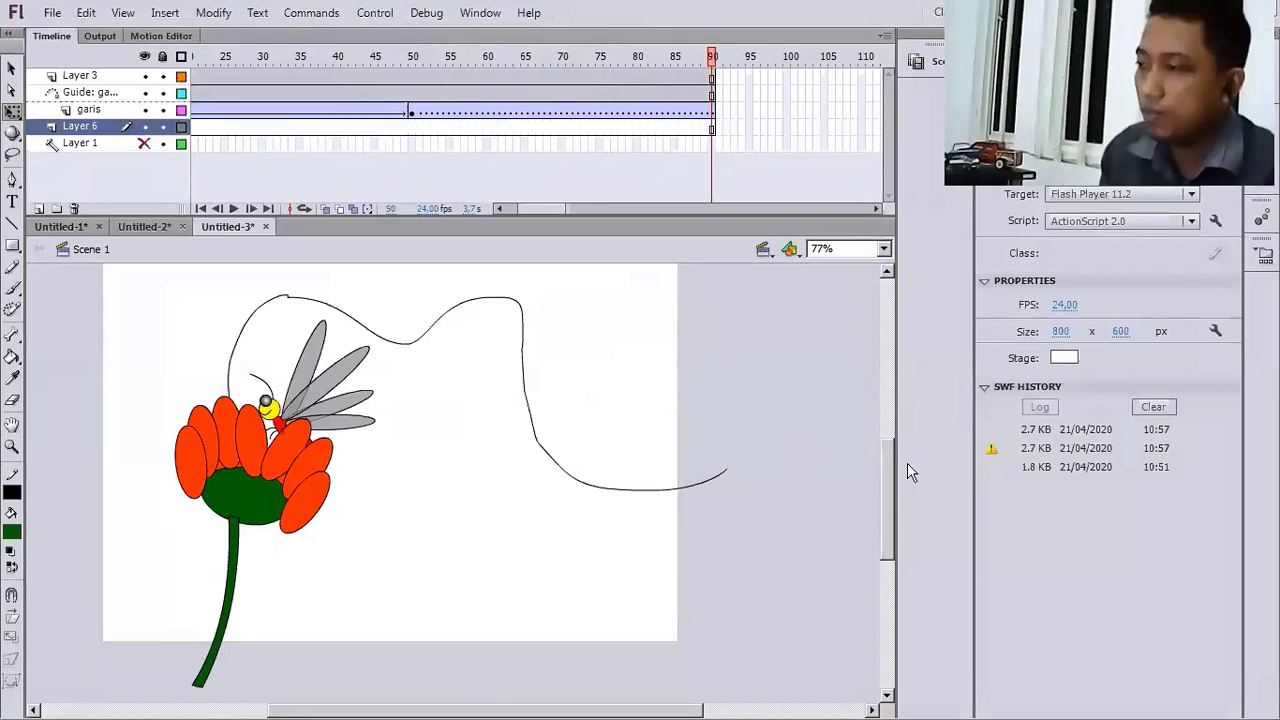
scroll(879, 480, "down", 1)
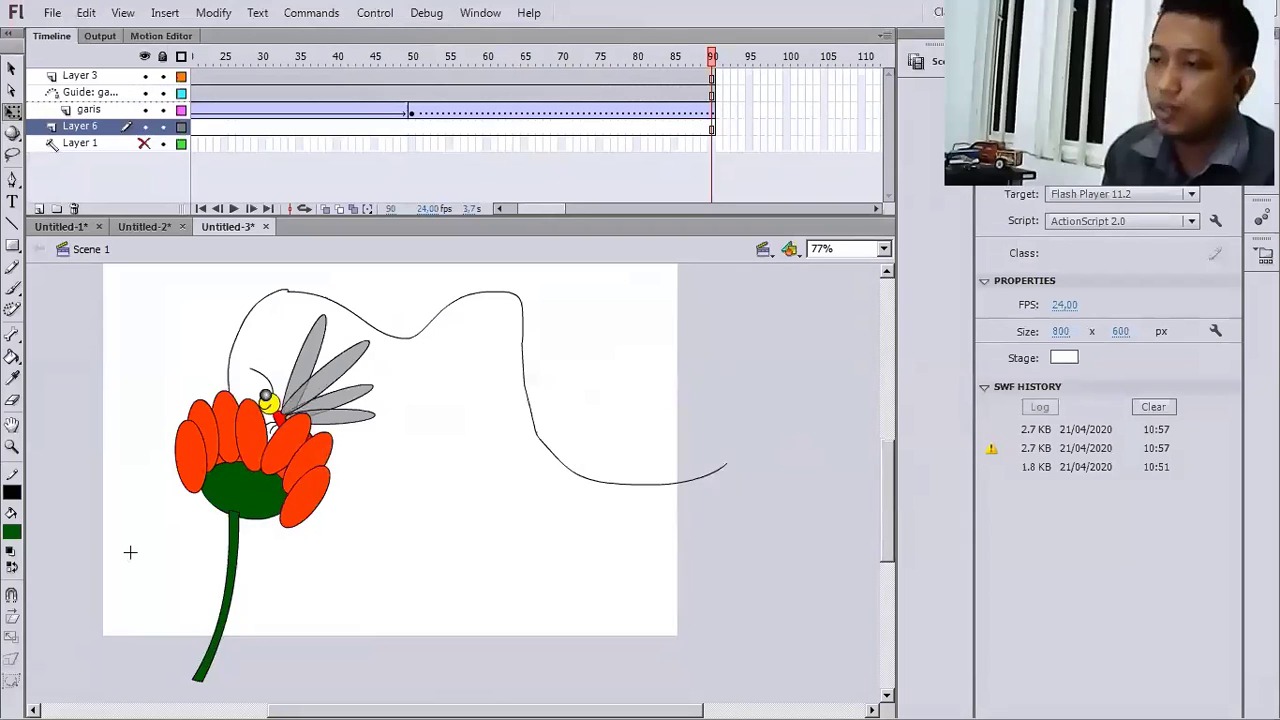
key("r")
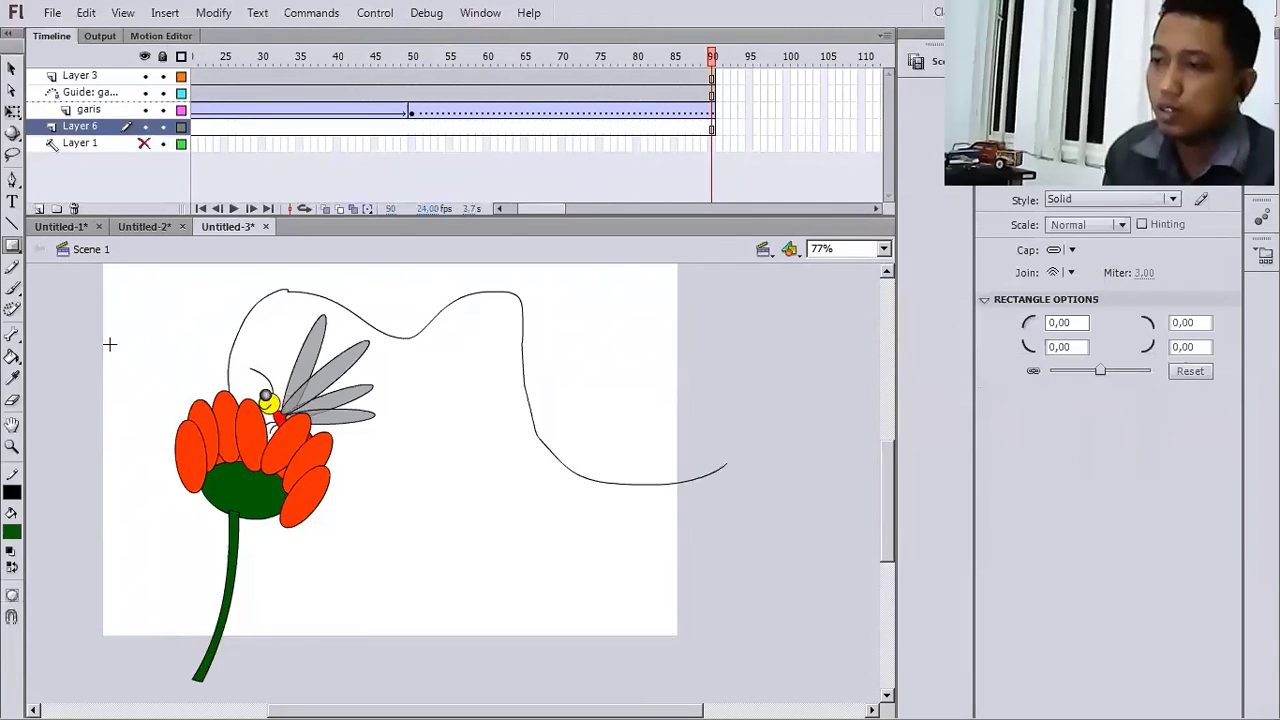
mouse_move(99, 636)
left_mouse_down()
mouse_move(523, 571)
mouse_move(685, 453)
left_mouse_up()
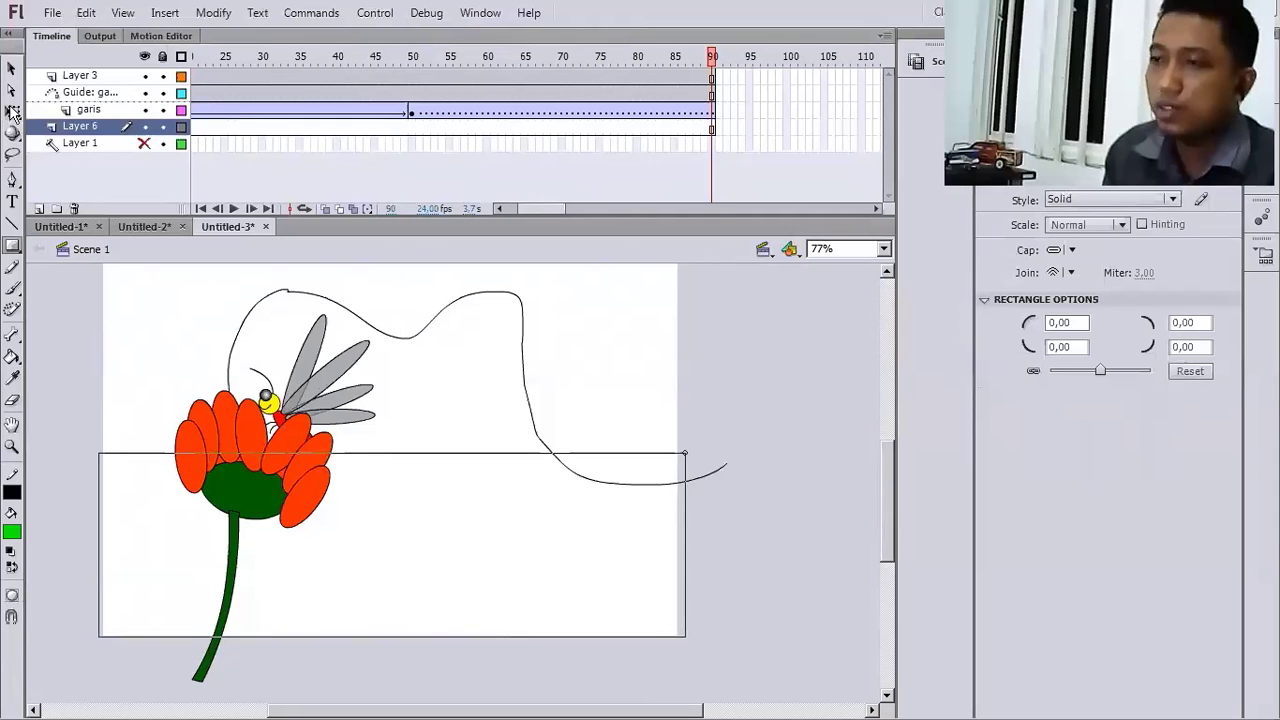
- Bend the rectangle's top edge upward into a gentle hill, using a darker green fill and a blue stage color
left_click(11, 112)
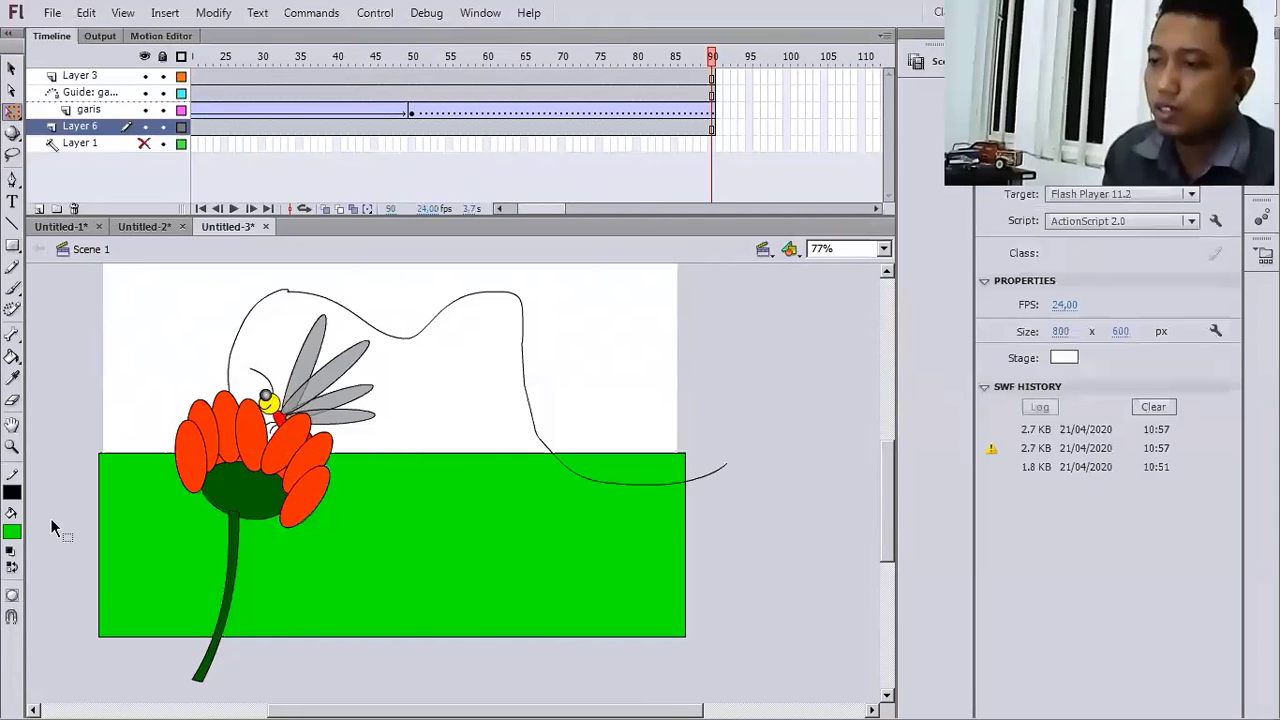
left_click(12, 532)
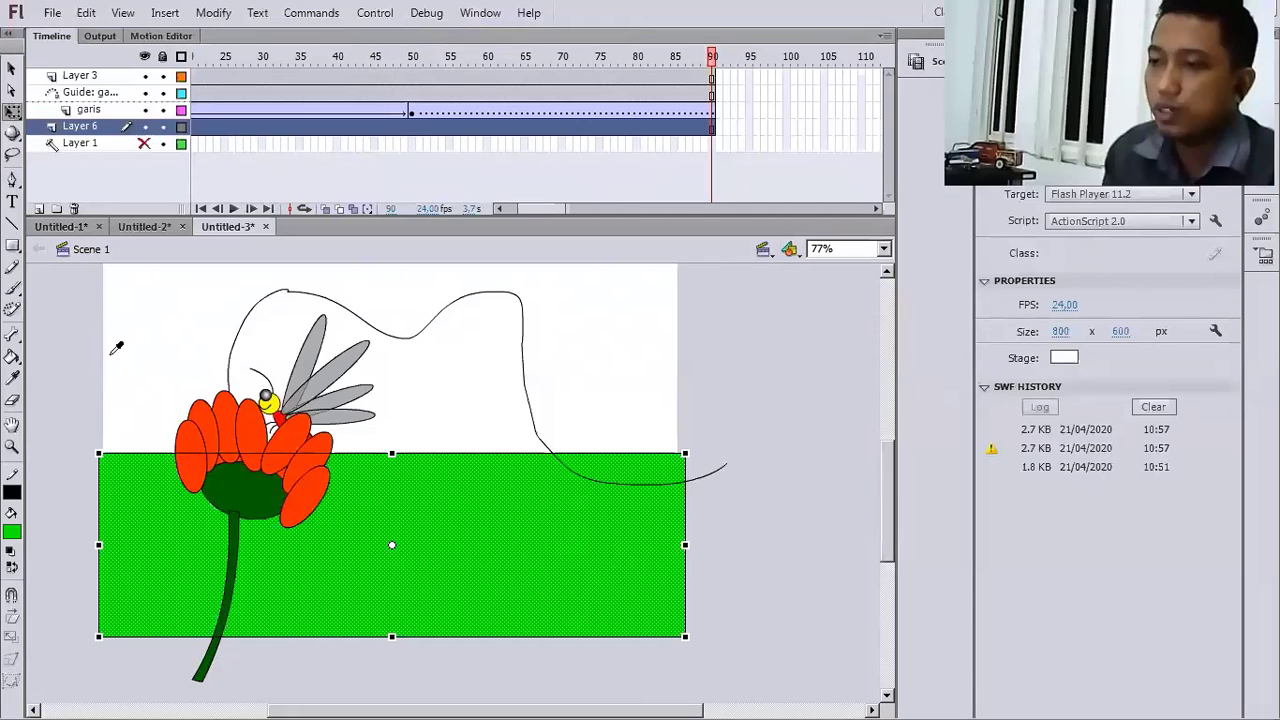
left_click(387, 458)
left_click_drag(386, 455, 395, 435)
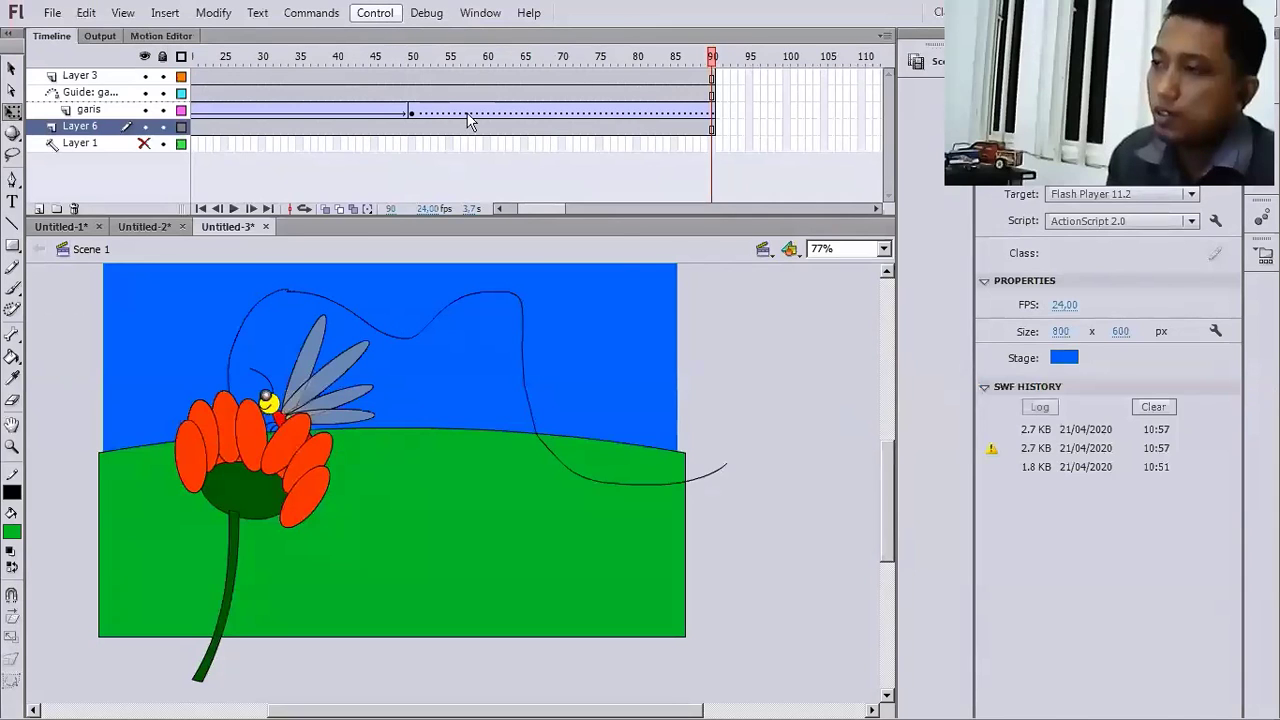
- Test the movie with the green hill and blue sky background, and close the test window
left_click(375, 12)
mouse_move(560, 128)
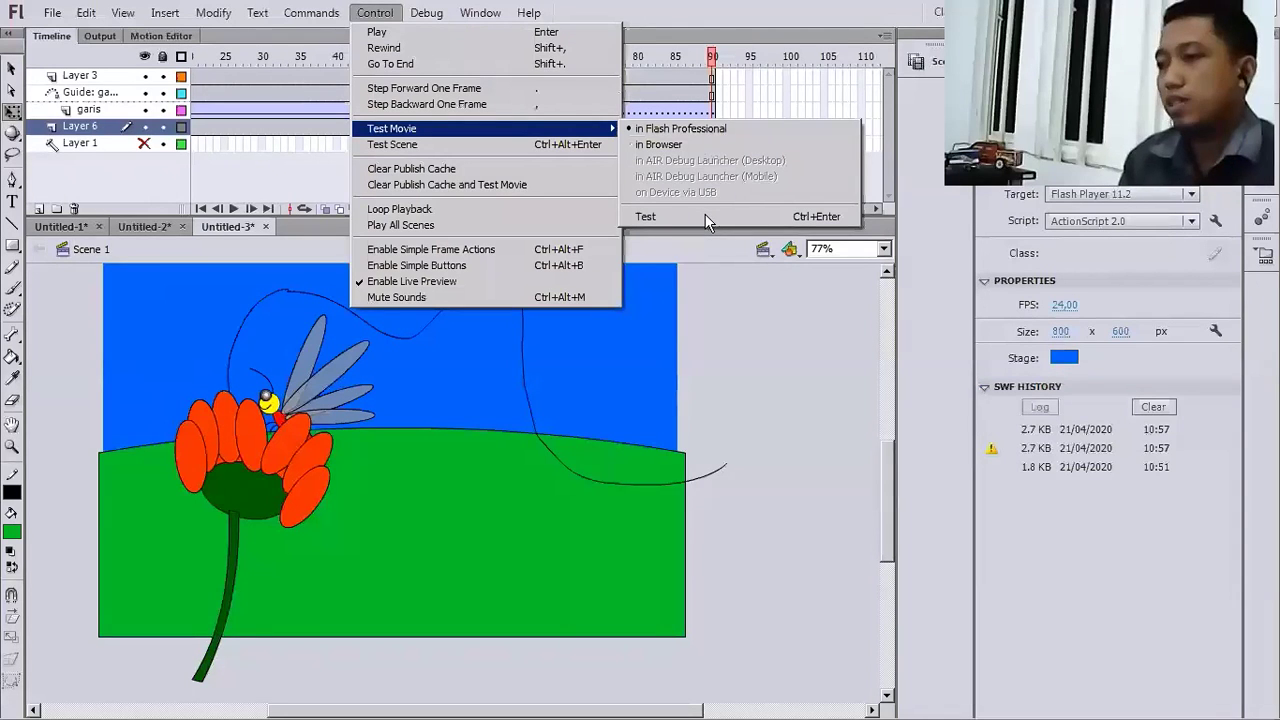
left_click(707, 220)
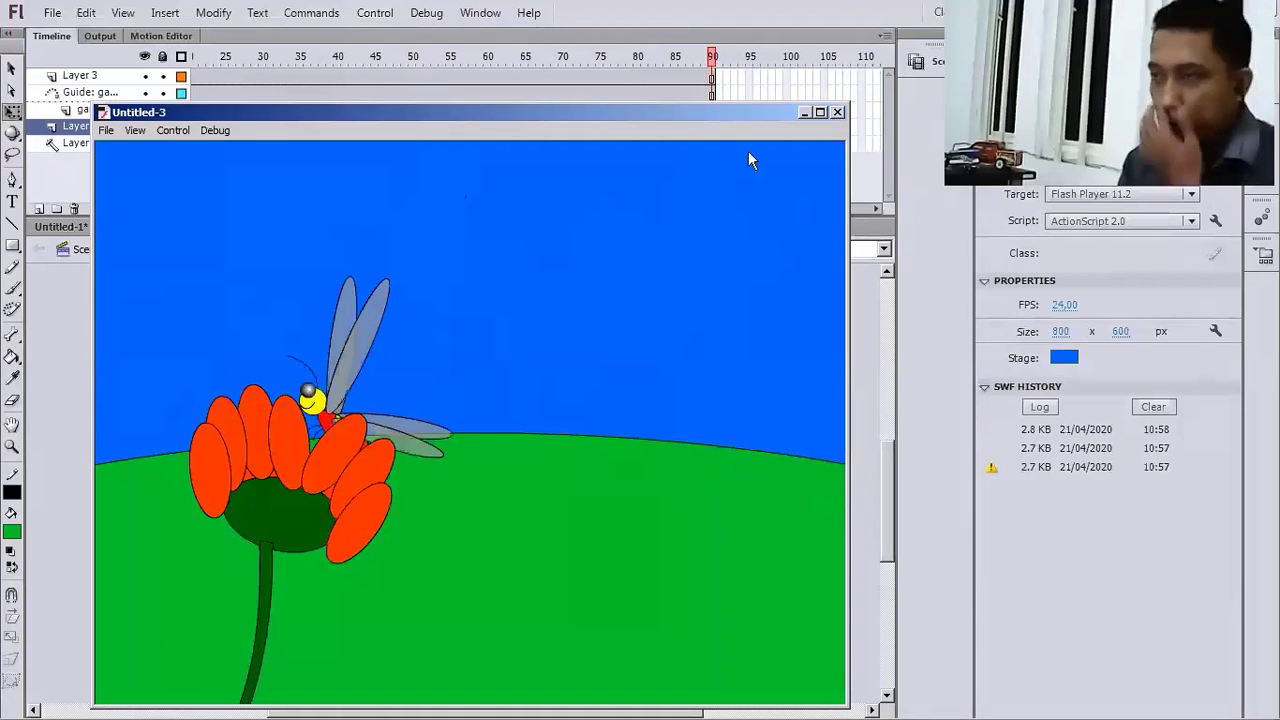
key("ctrl+w")
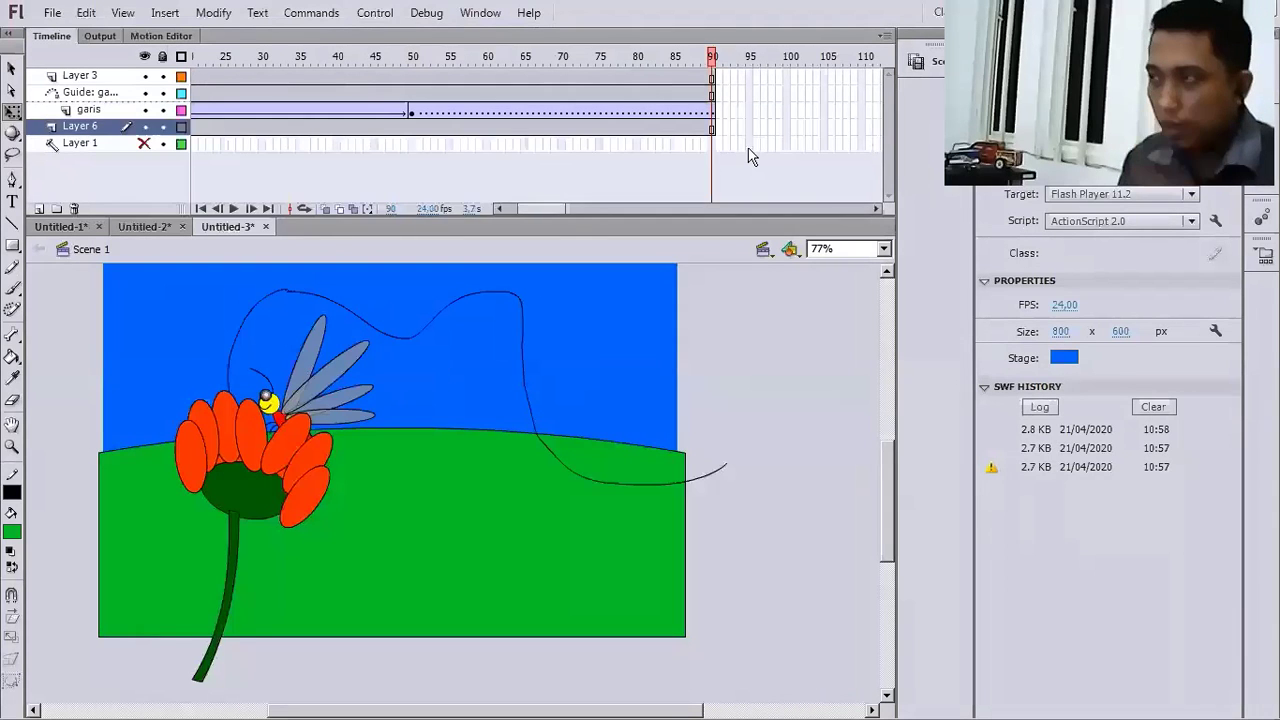
- Add a new layer above Layer 3 and rename it lebah
left_click(261, 365)
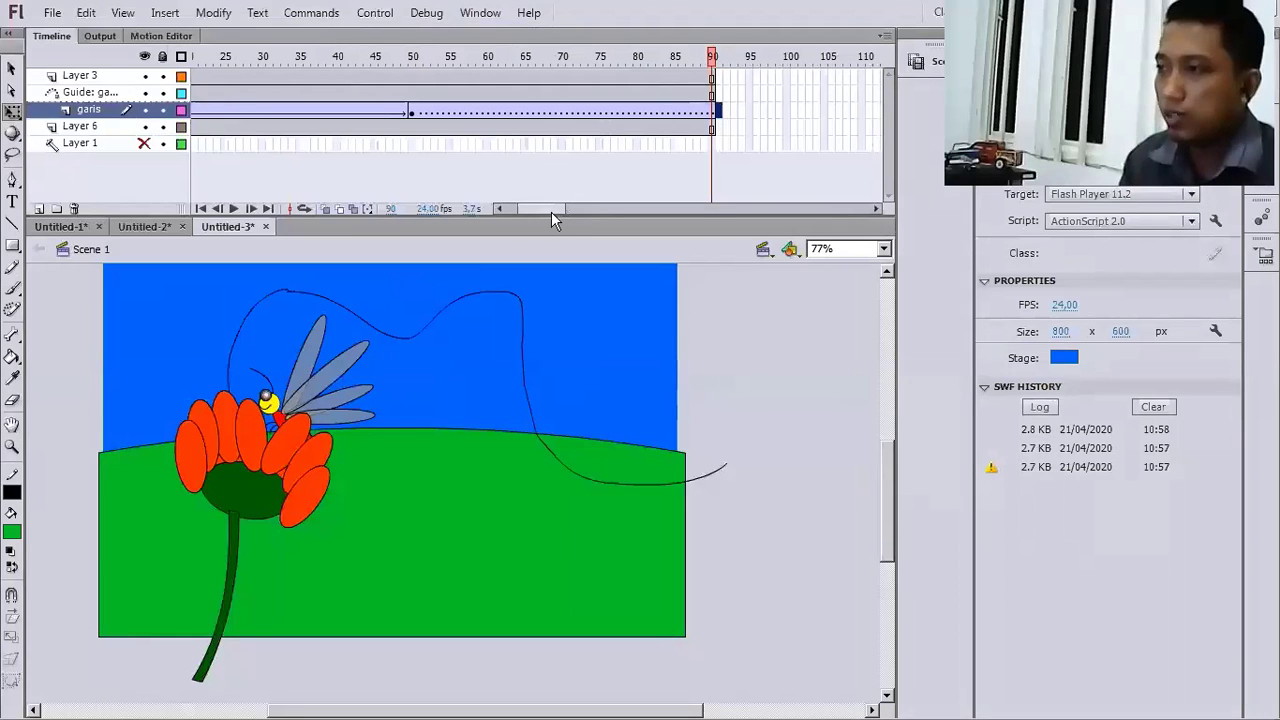
left_click_drag(551, 211, 555, 204)
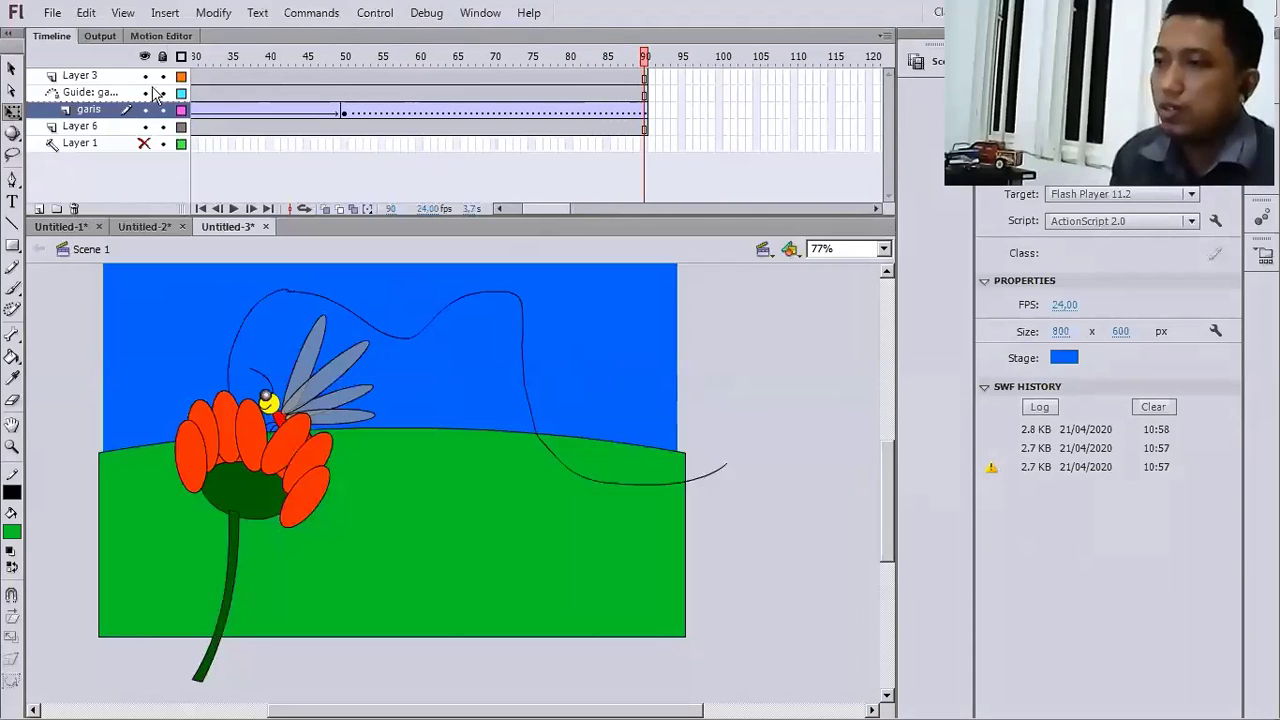
left_click(70, 76)
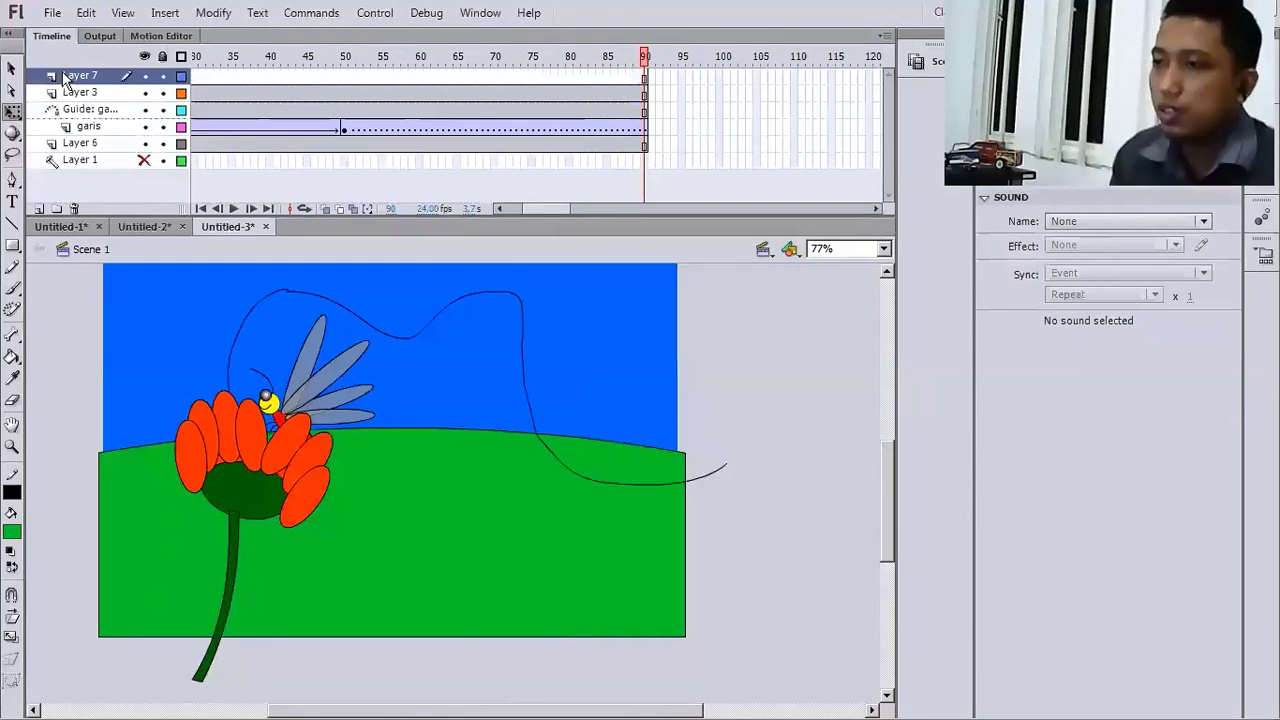
double_click(65, 78)
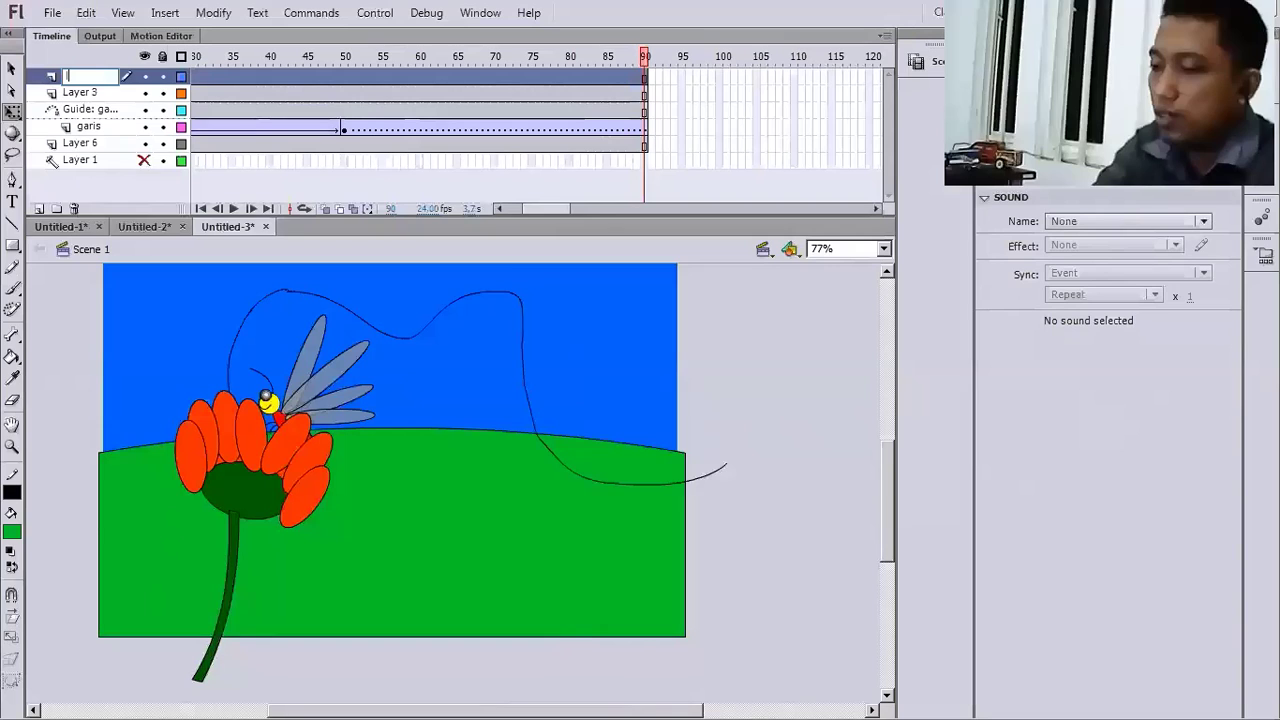
type("lebah")
key("Return")
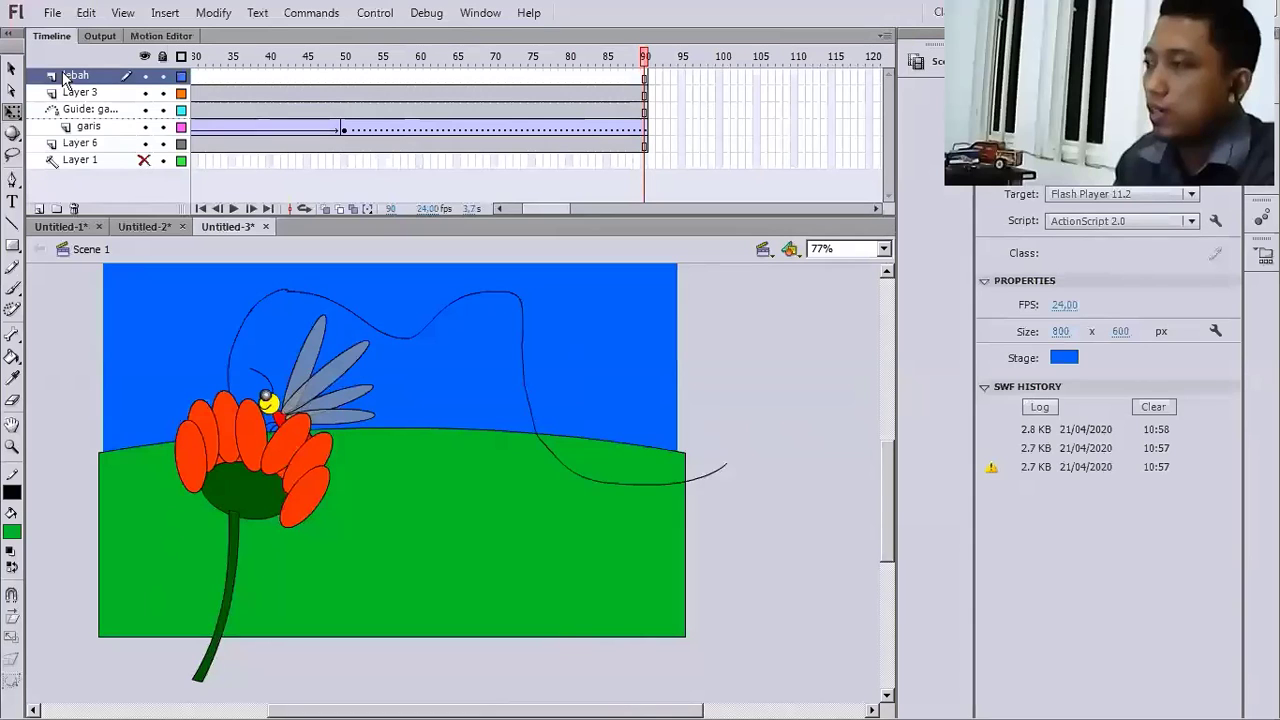
- Place an instance of the lebah symbol from the library over the right side of the green hill on the lebah layer
left_click(1048, 36)
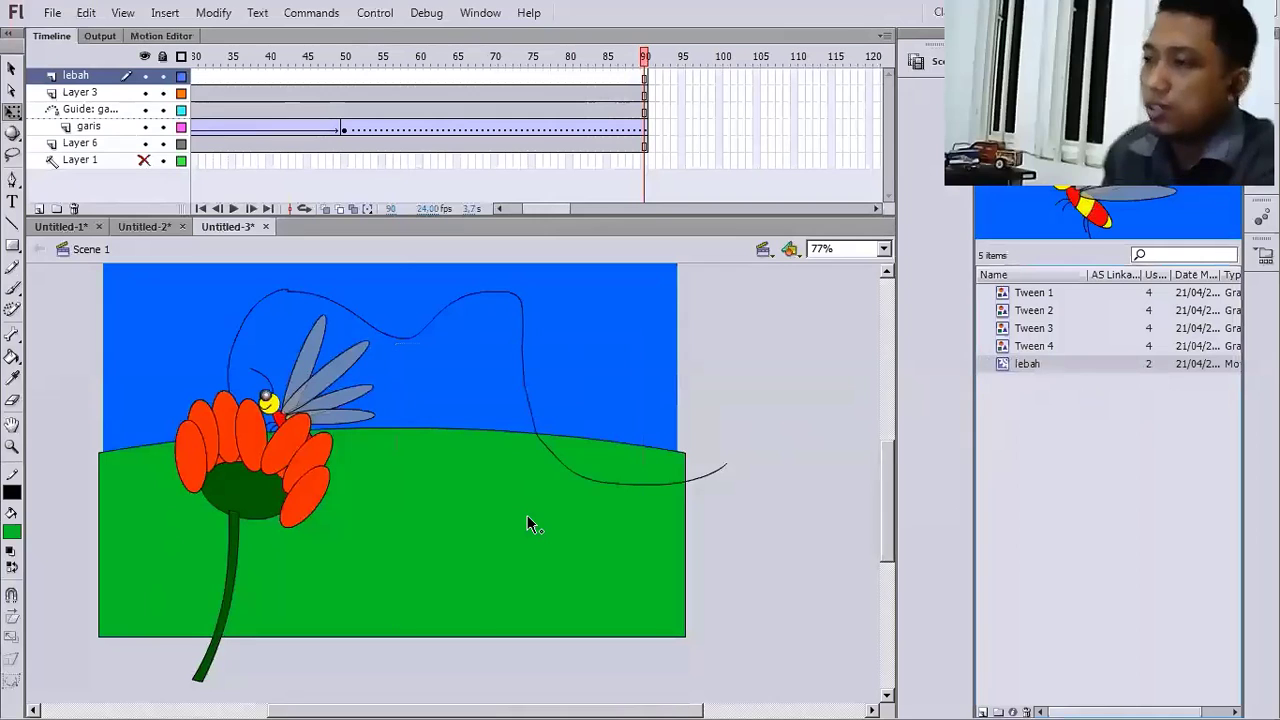
left_click_drag(530, 523, 528, 518)
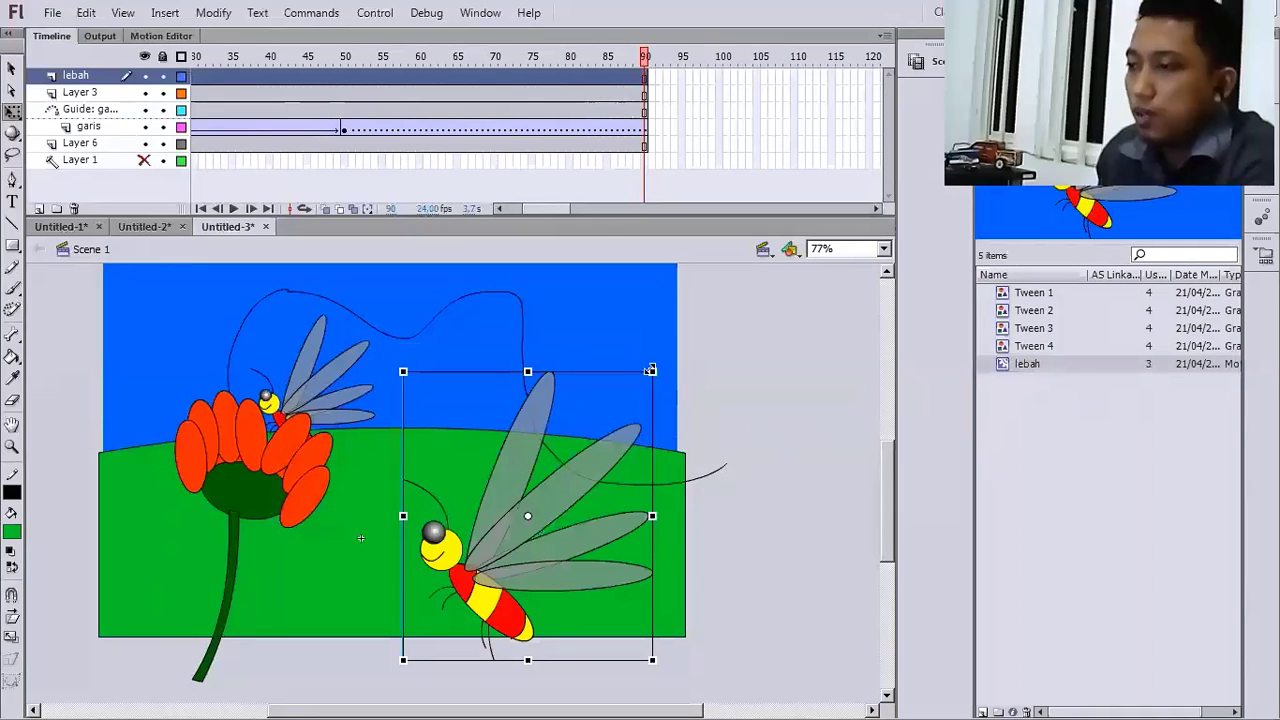
- Scale the large bee on the lebah layer down slightly, test the movie with both bees, and close the test window
left_click_drag(641, 380, 629, 393)
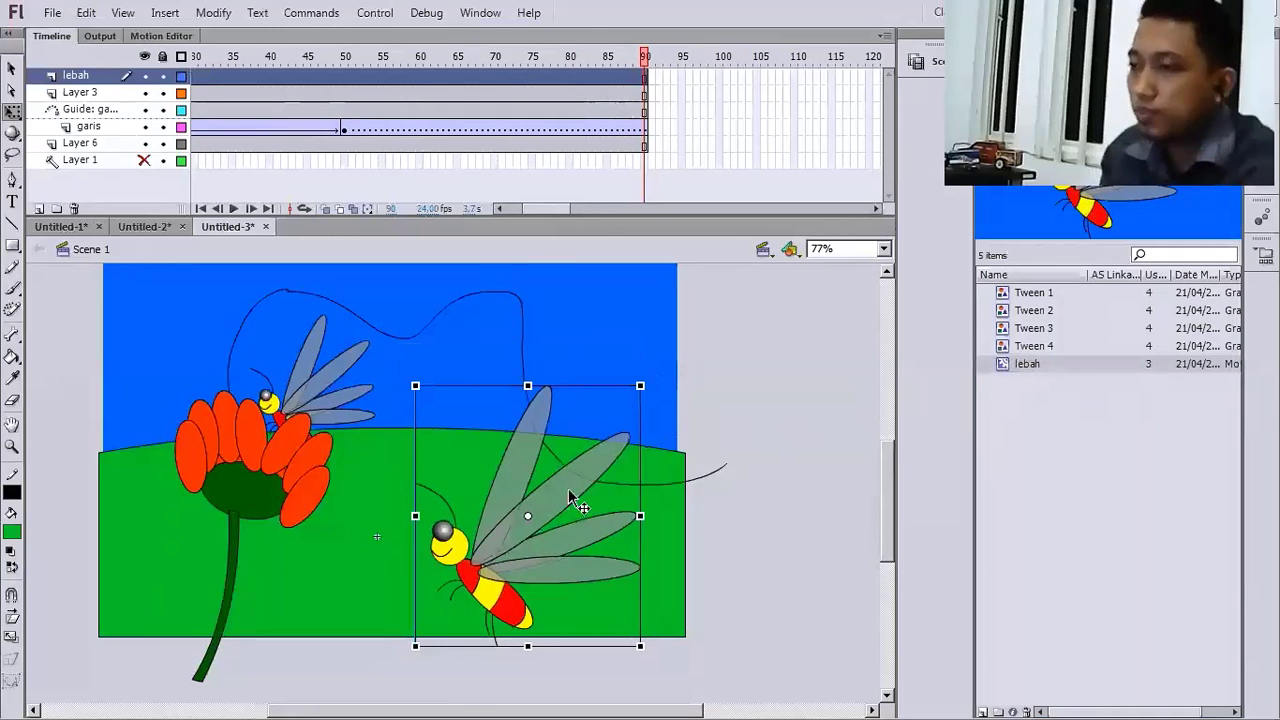
key("ctrl+Return")
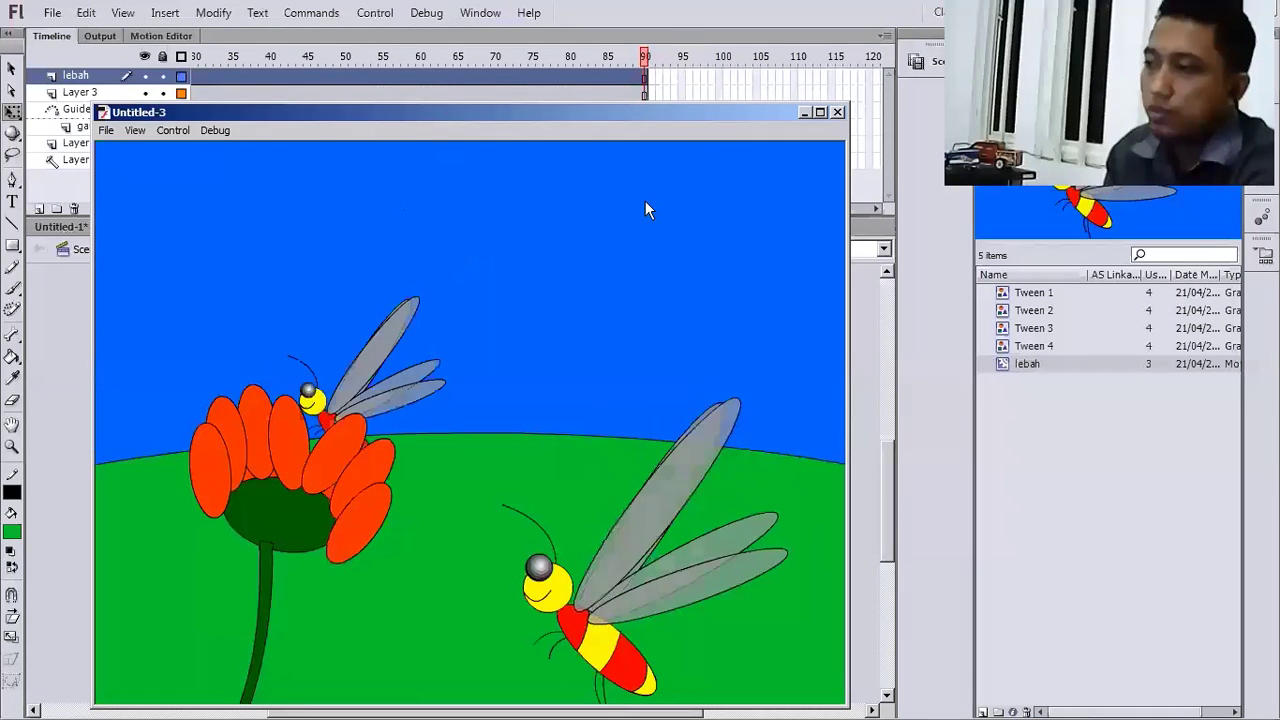
left_click_drag(629, 114, 527, 175)
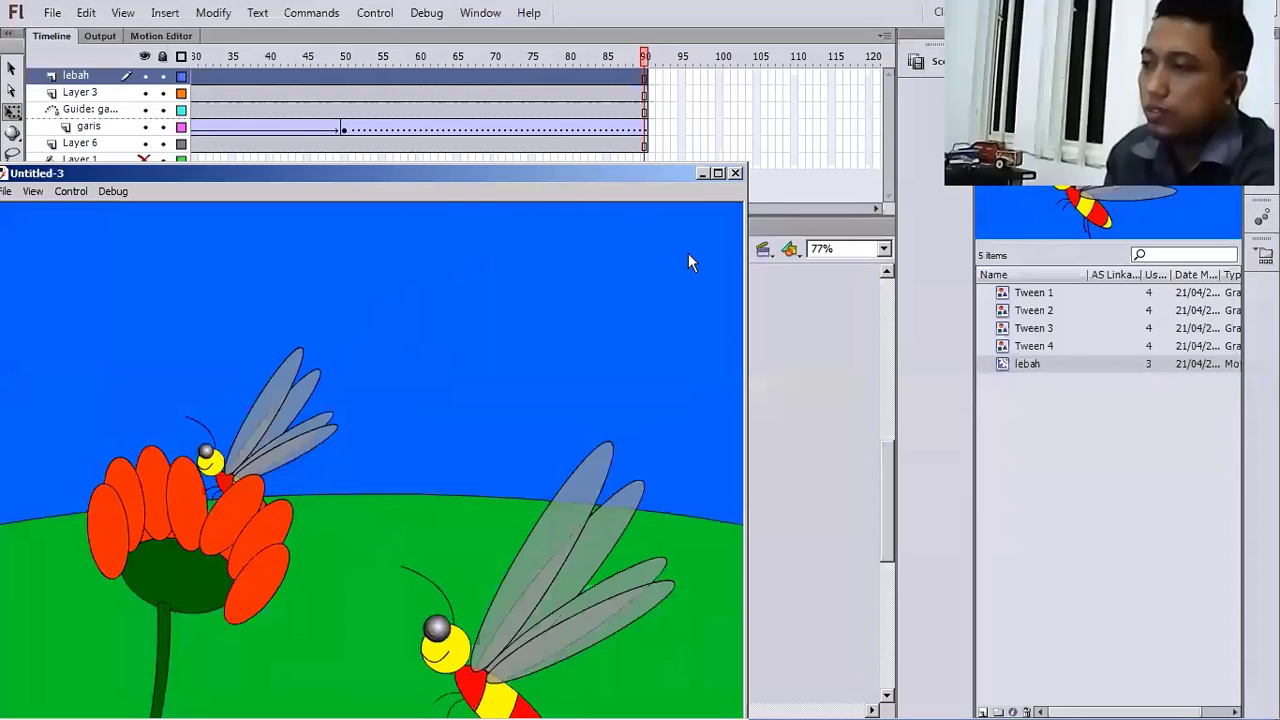
left_click_drag(738, 176, 690, 258)
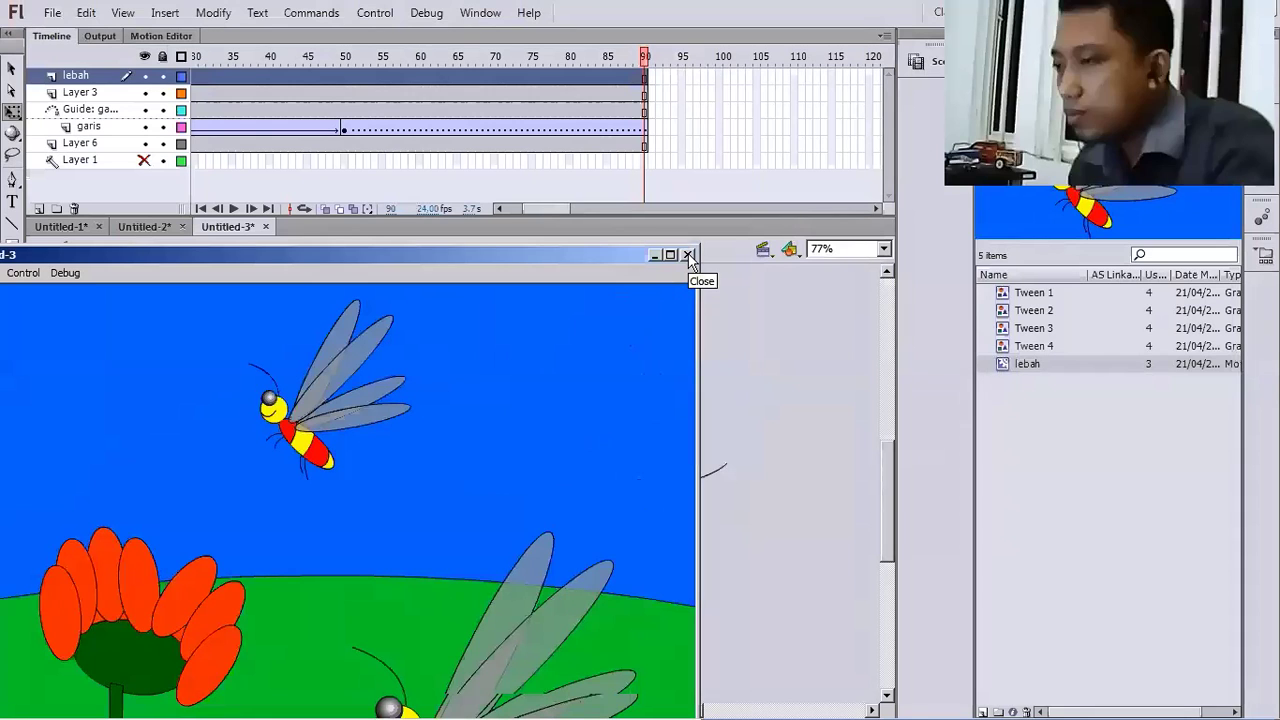
left_click(688, 256)
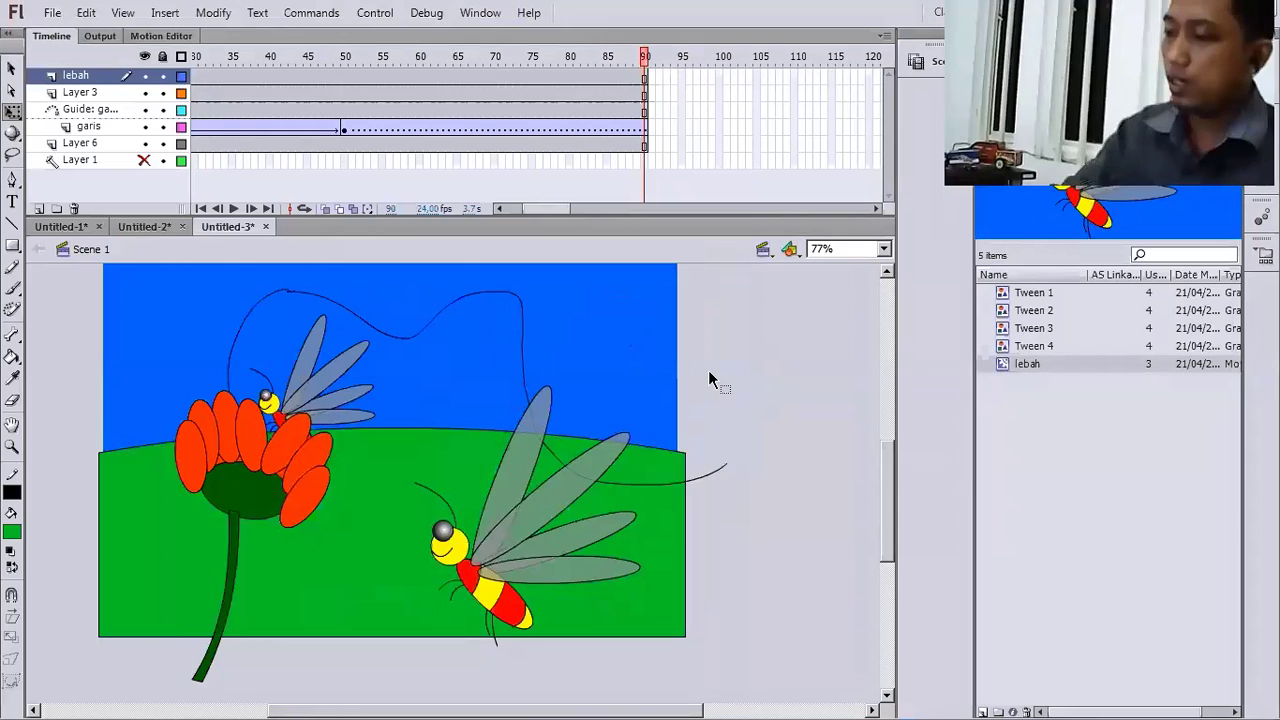
- Test the movie again, moving and enlarging the test window to view the whole scene with both flapping bees
key("ctrl+Return")
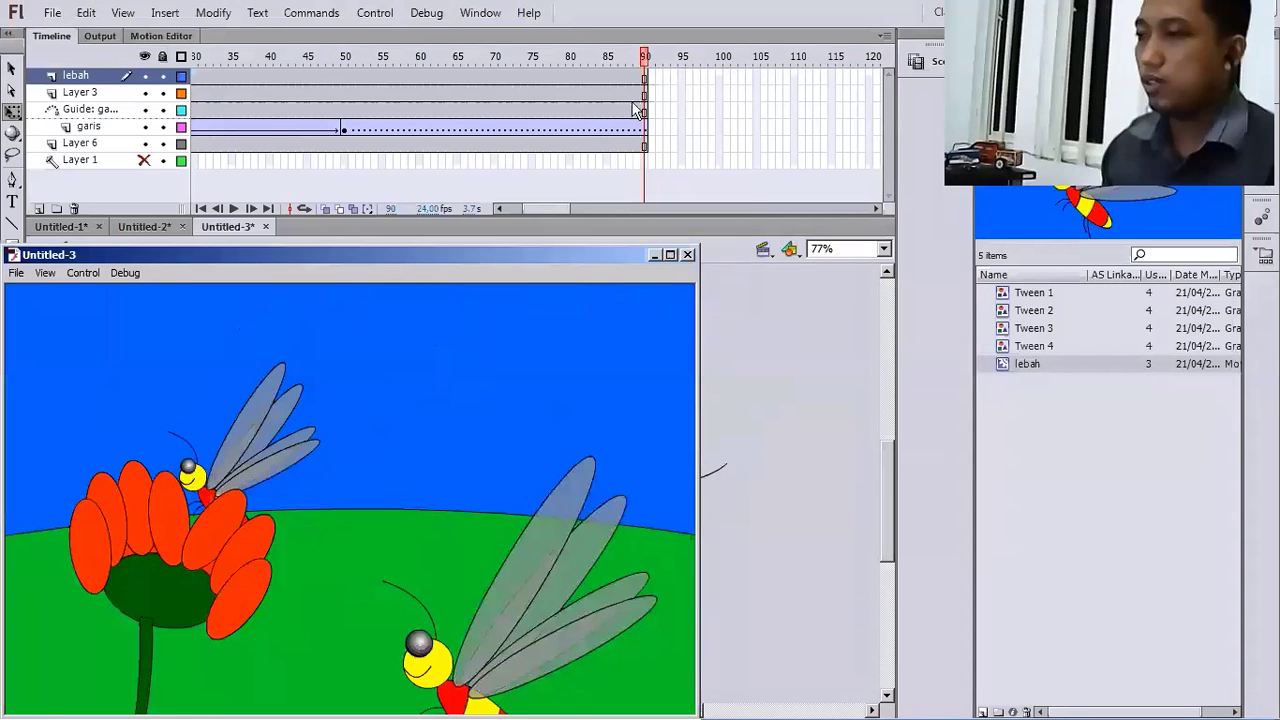
left_click_drag(577, 255, 632, 108)
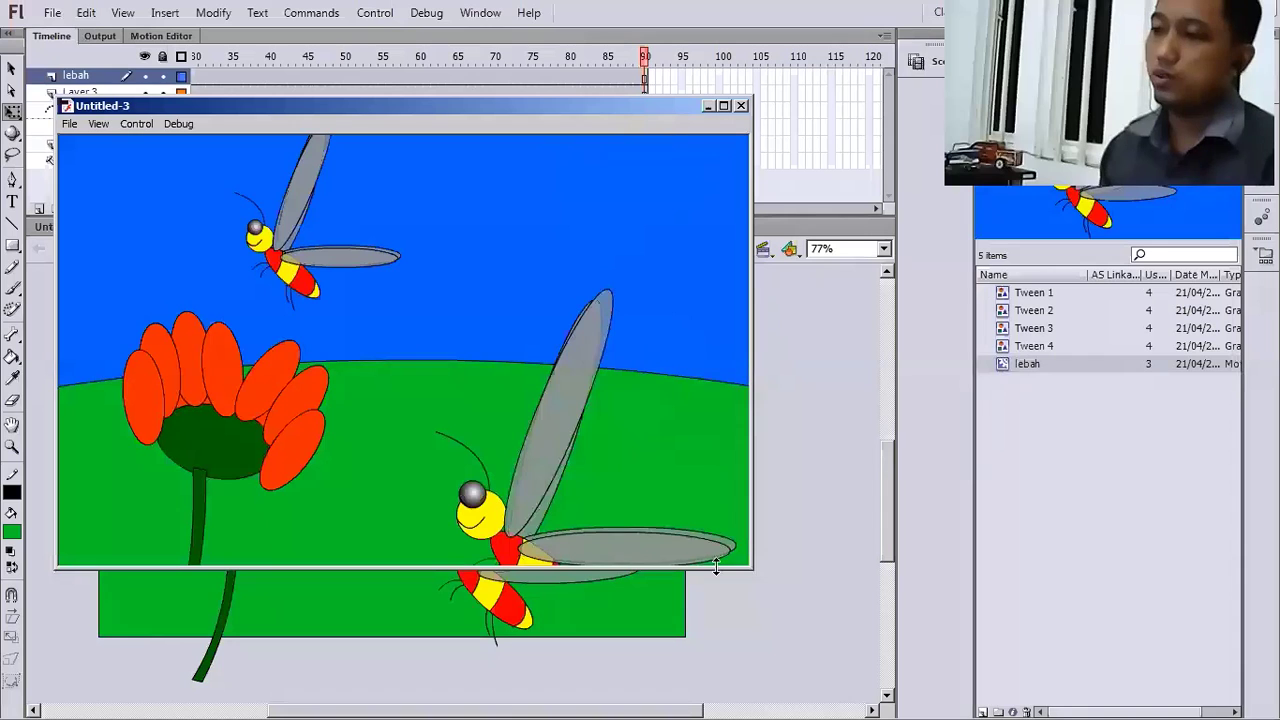
left_click_drag(752, 566, 818, 700)
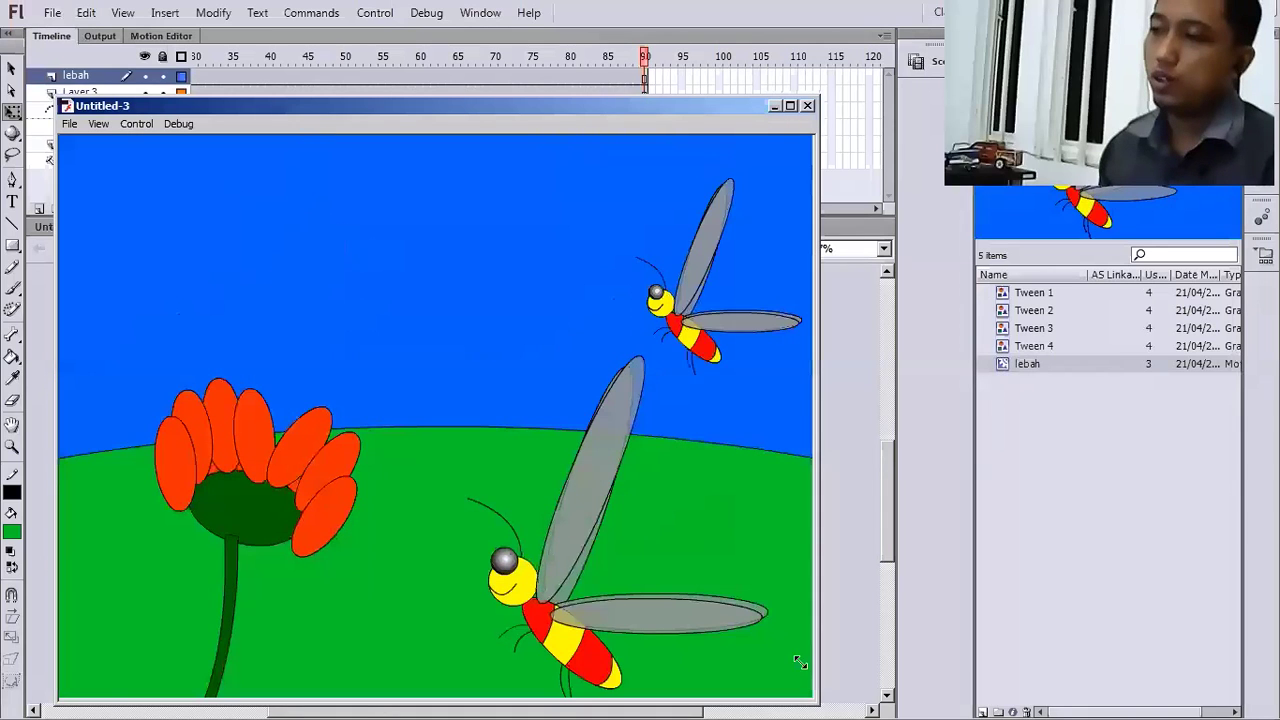